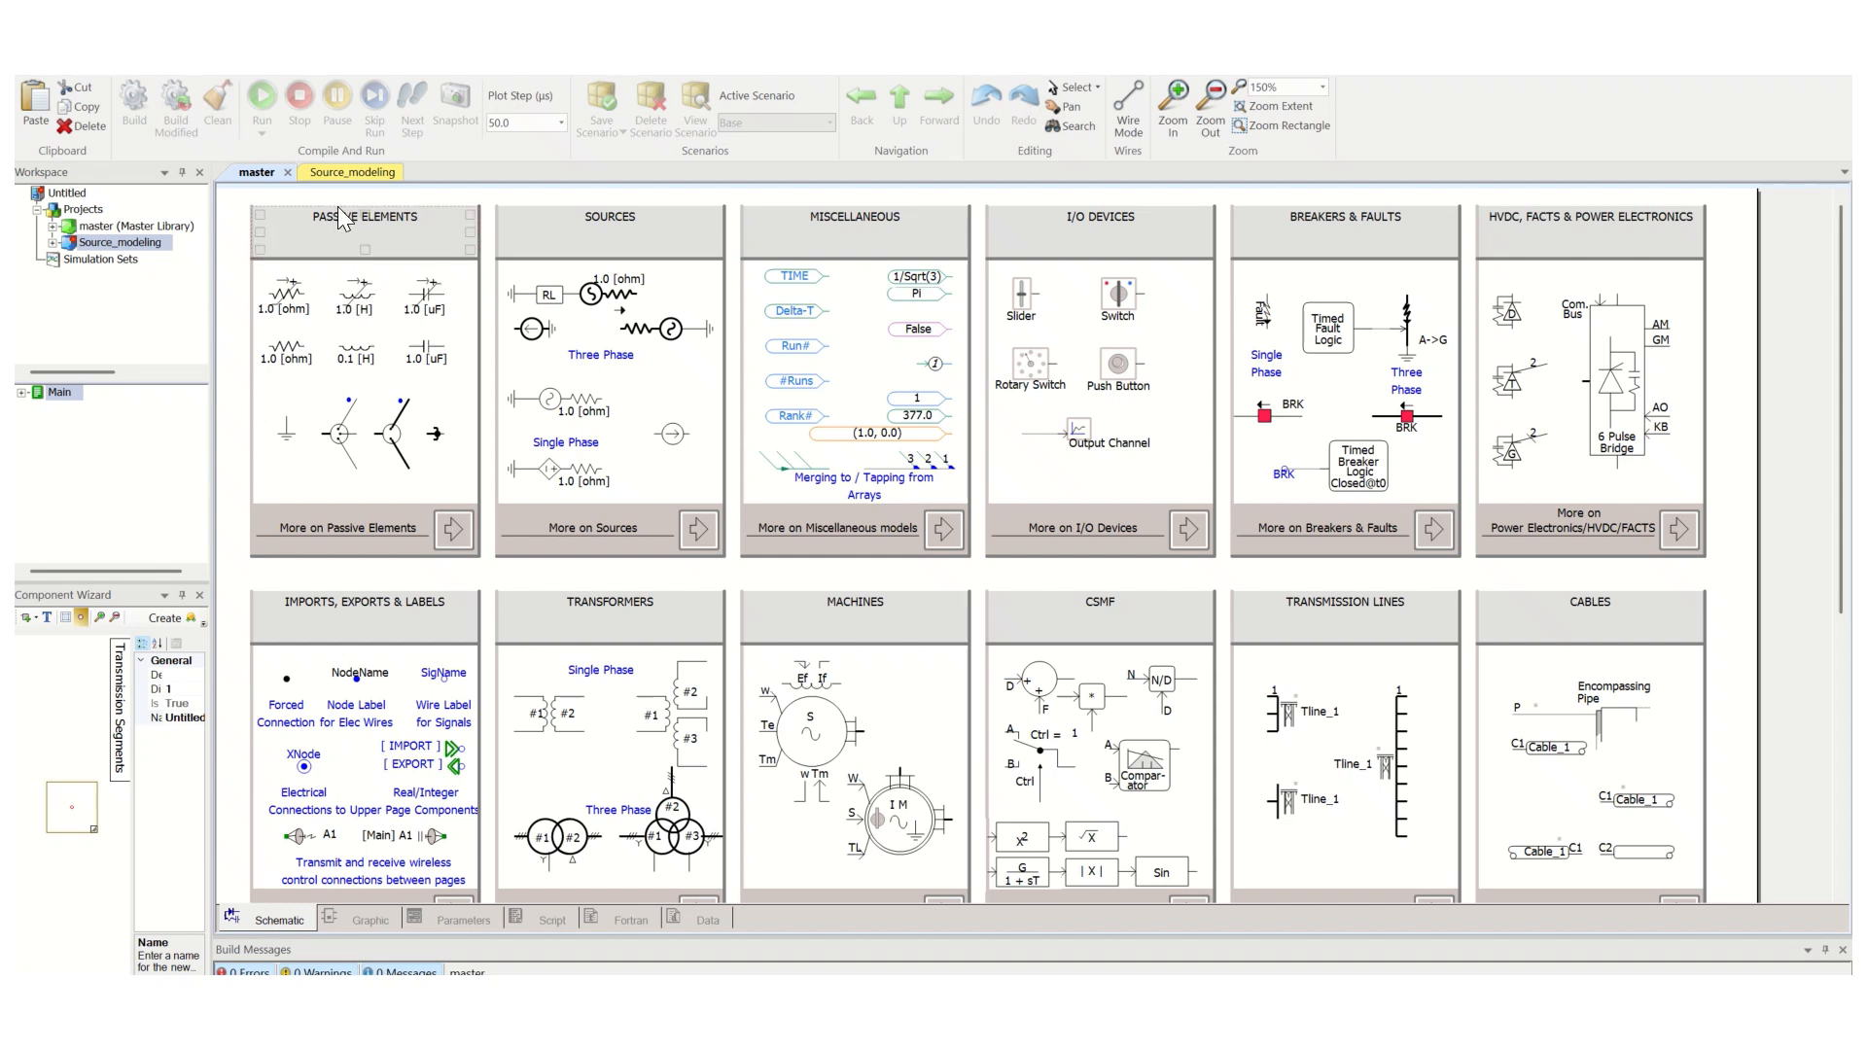
Open the full Sources page of the master library and look over the available source models
{"action": "left_click", "coordinate": [341, 172]}
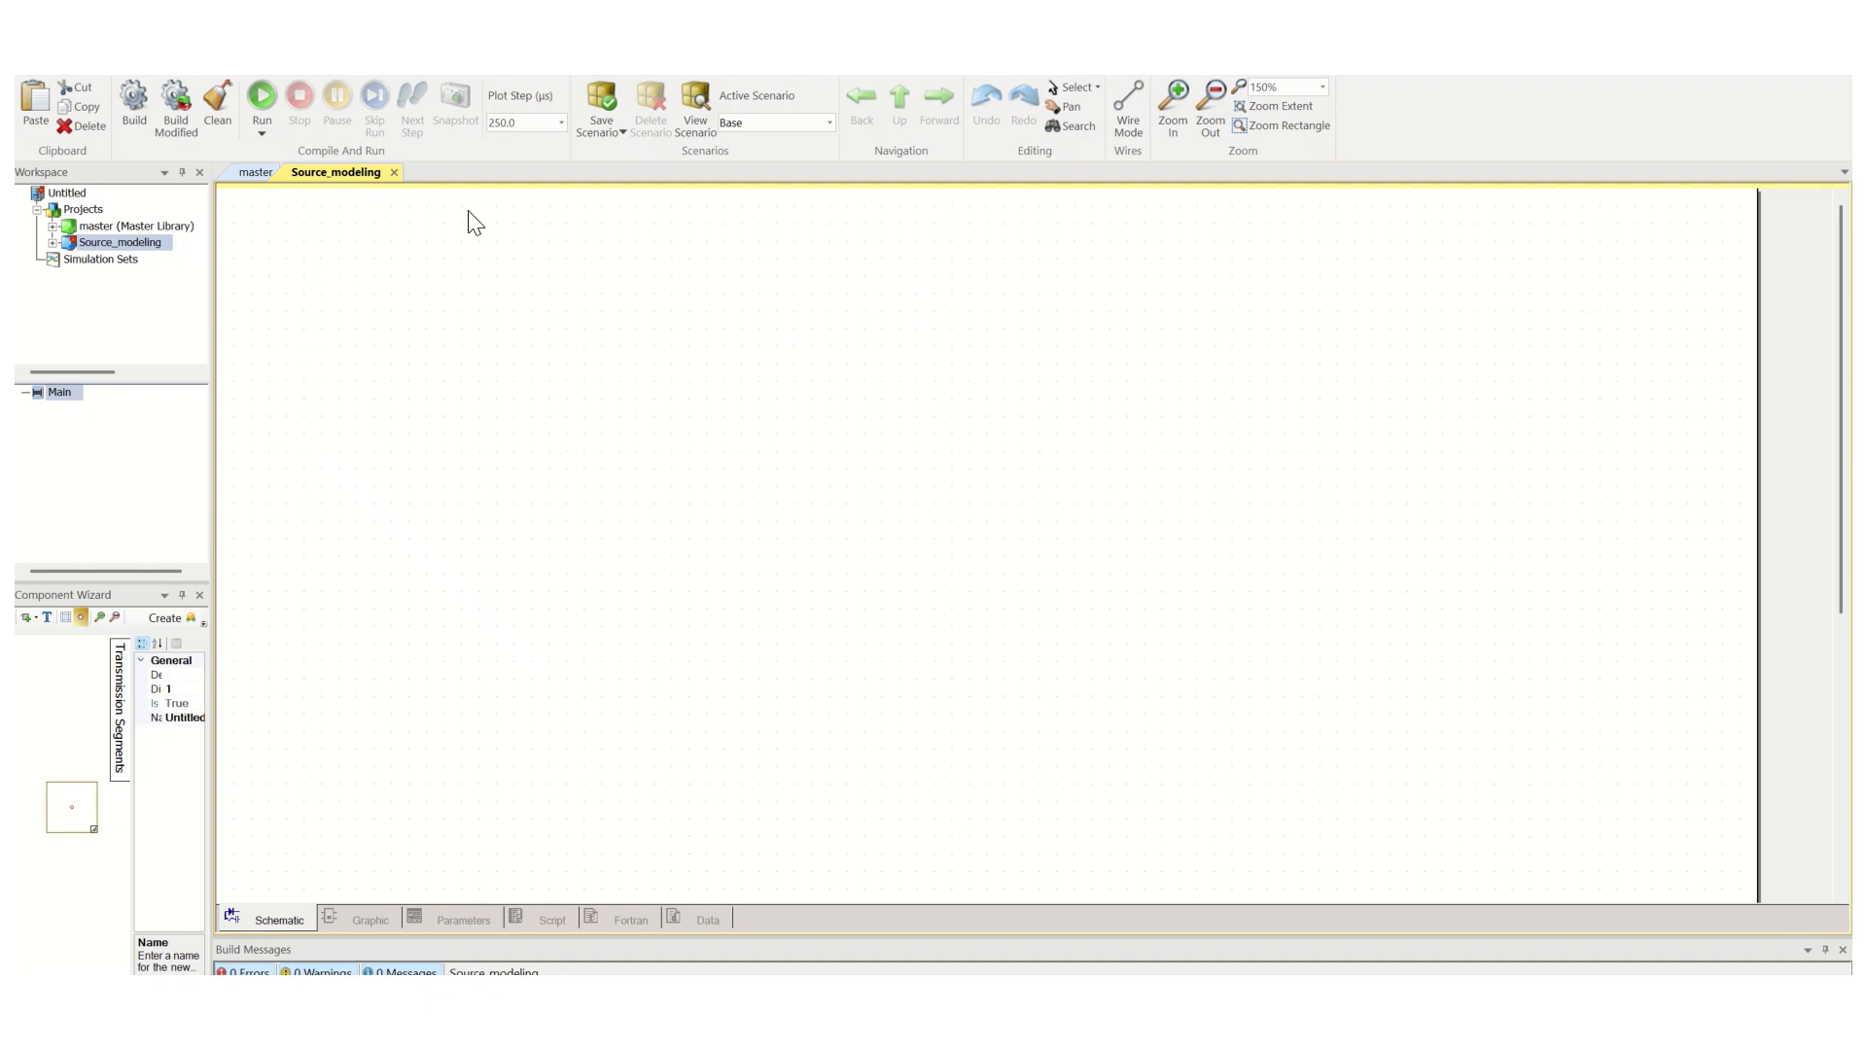
{"action": "left_click", "coordinate": [243, 172]}
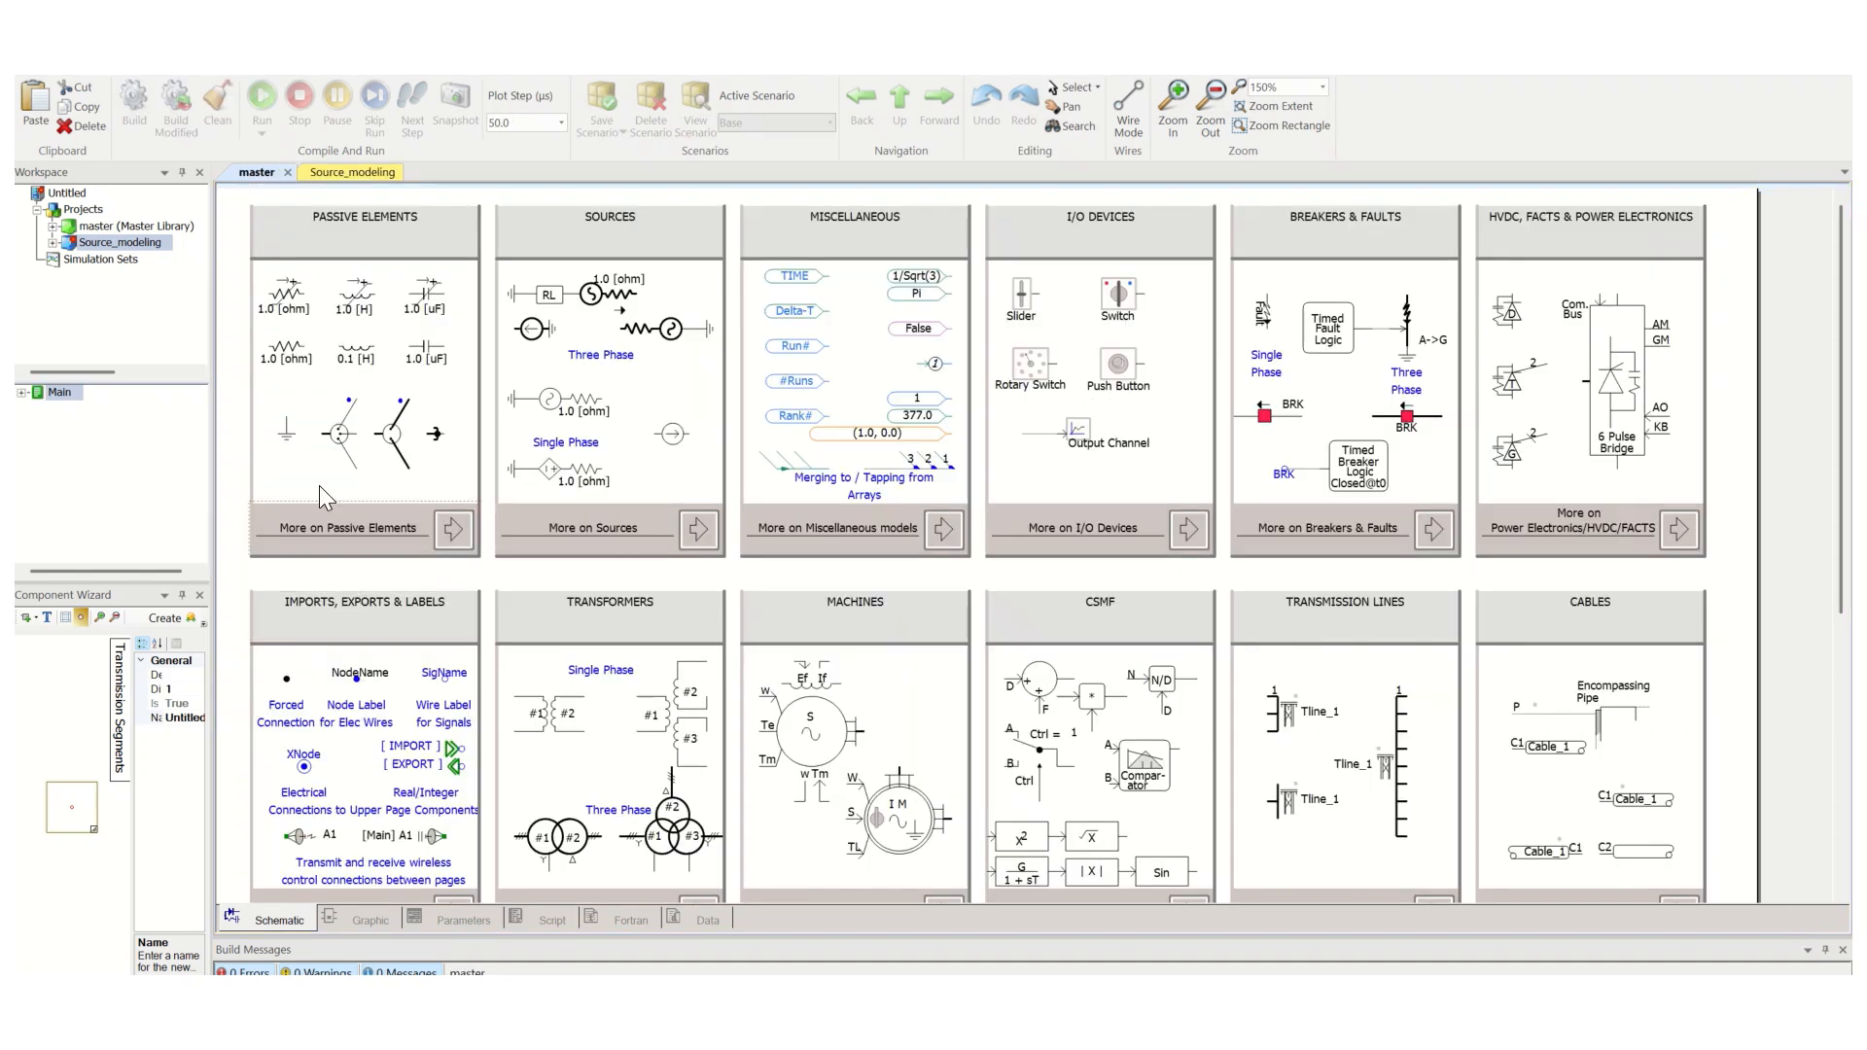
{"action": "mouse_move", "coordinate": [535, 431]}
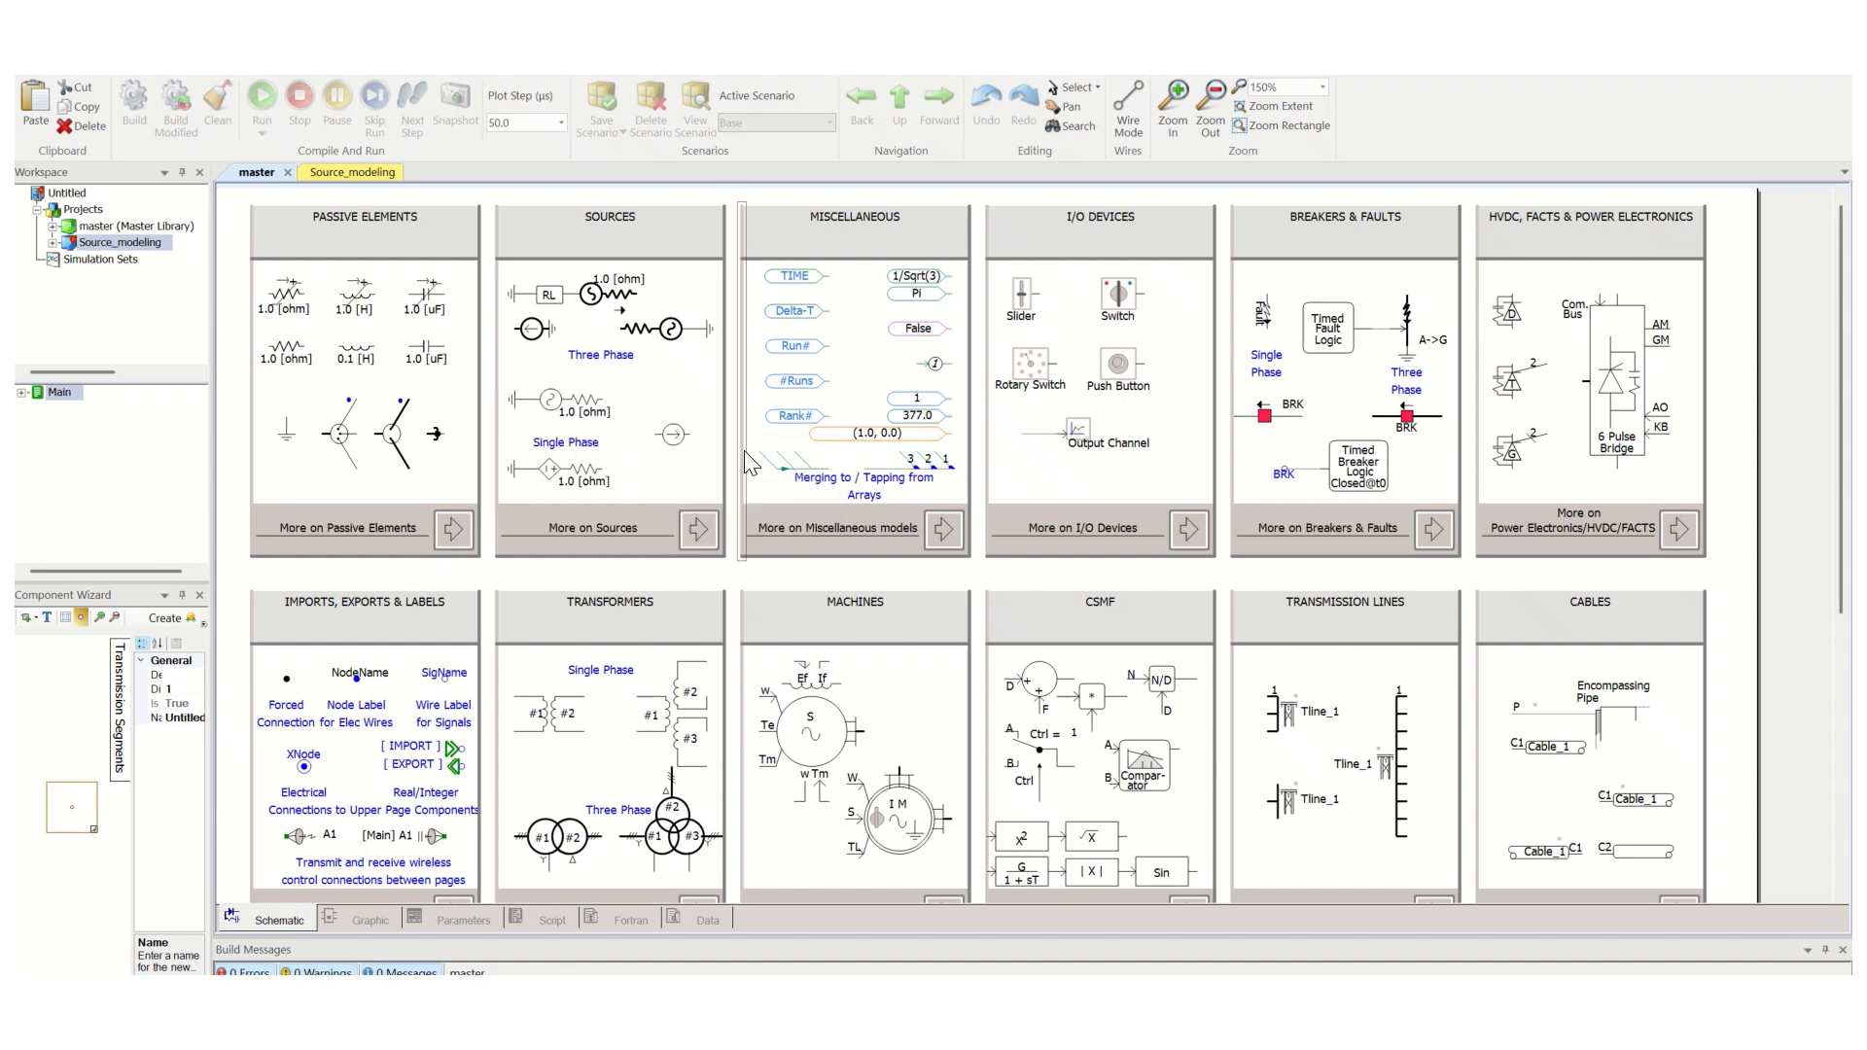
{"action": "left_click", "coordinate": [700, 529]}
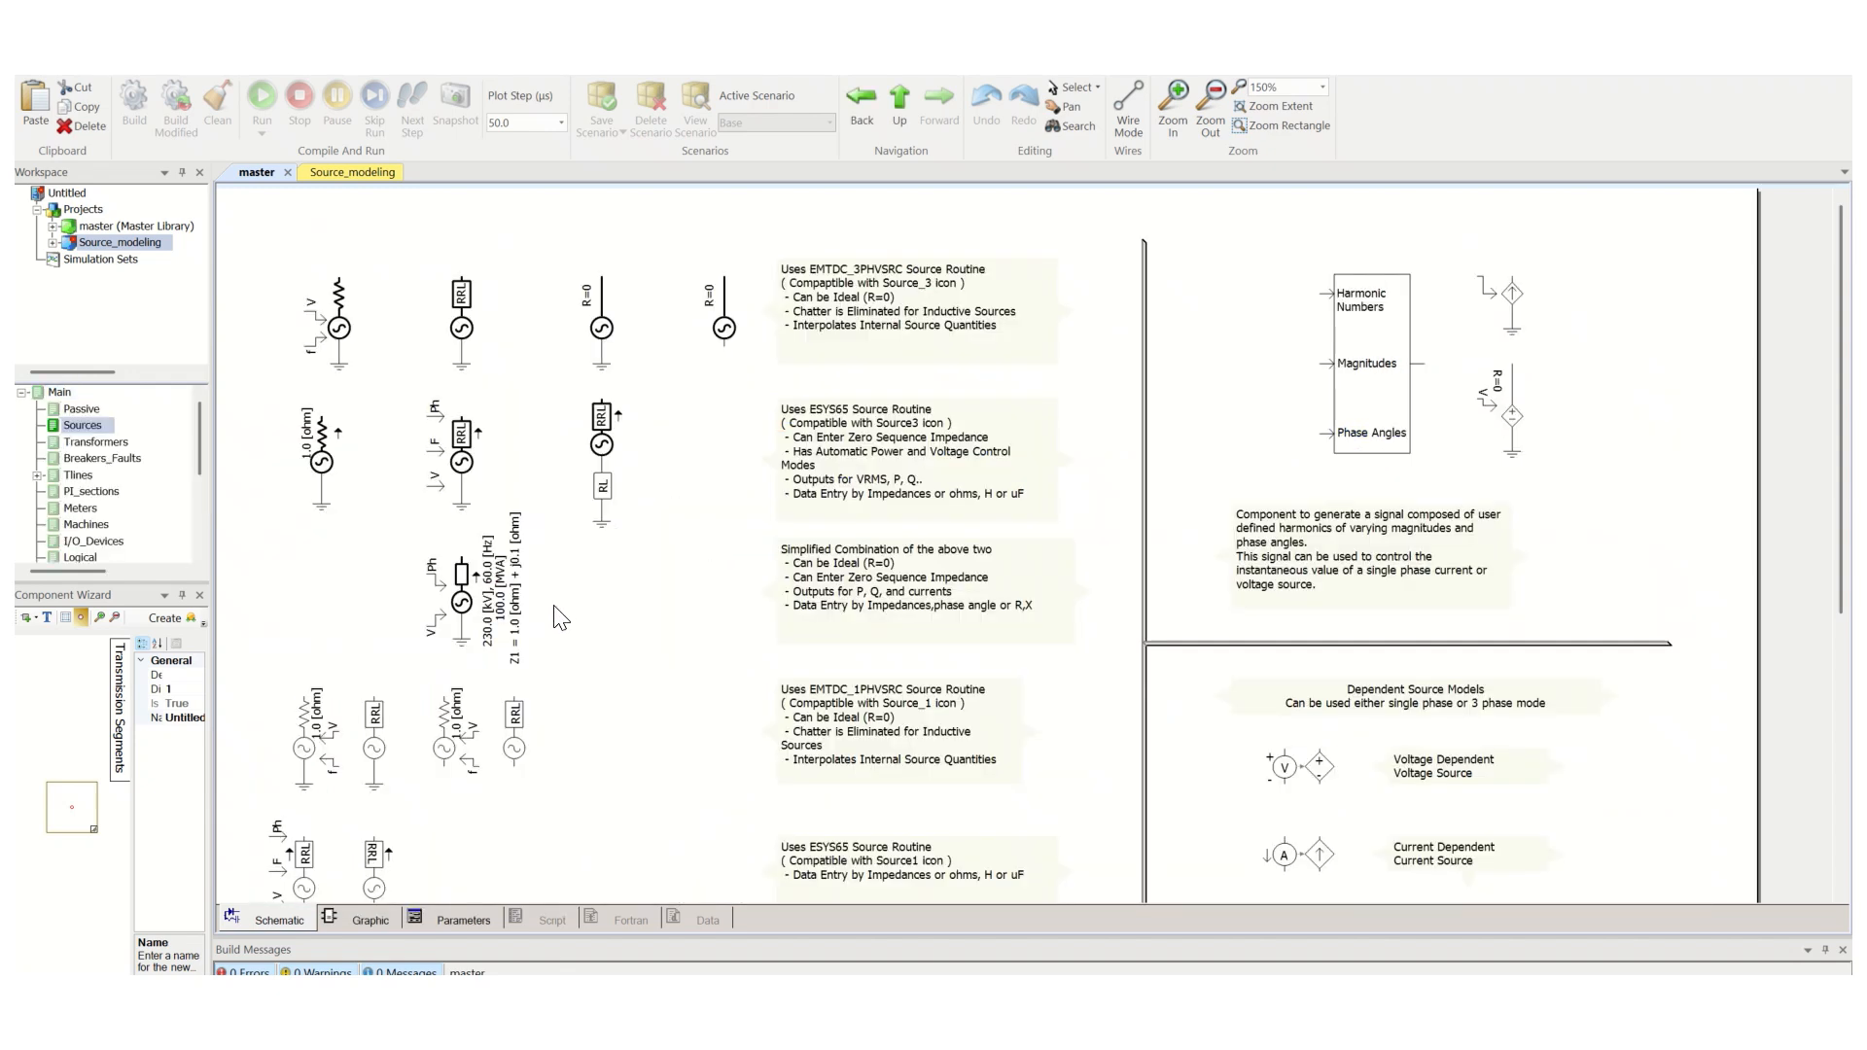
{"action": "scroll", "coordinate": [625, 637], "scroll_direction": "down", "scroll_amount": 5}
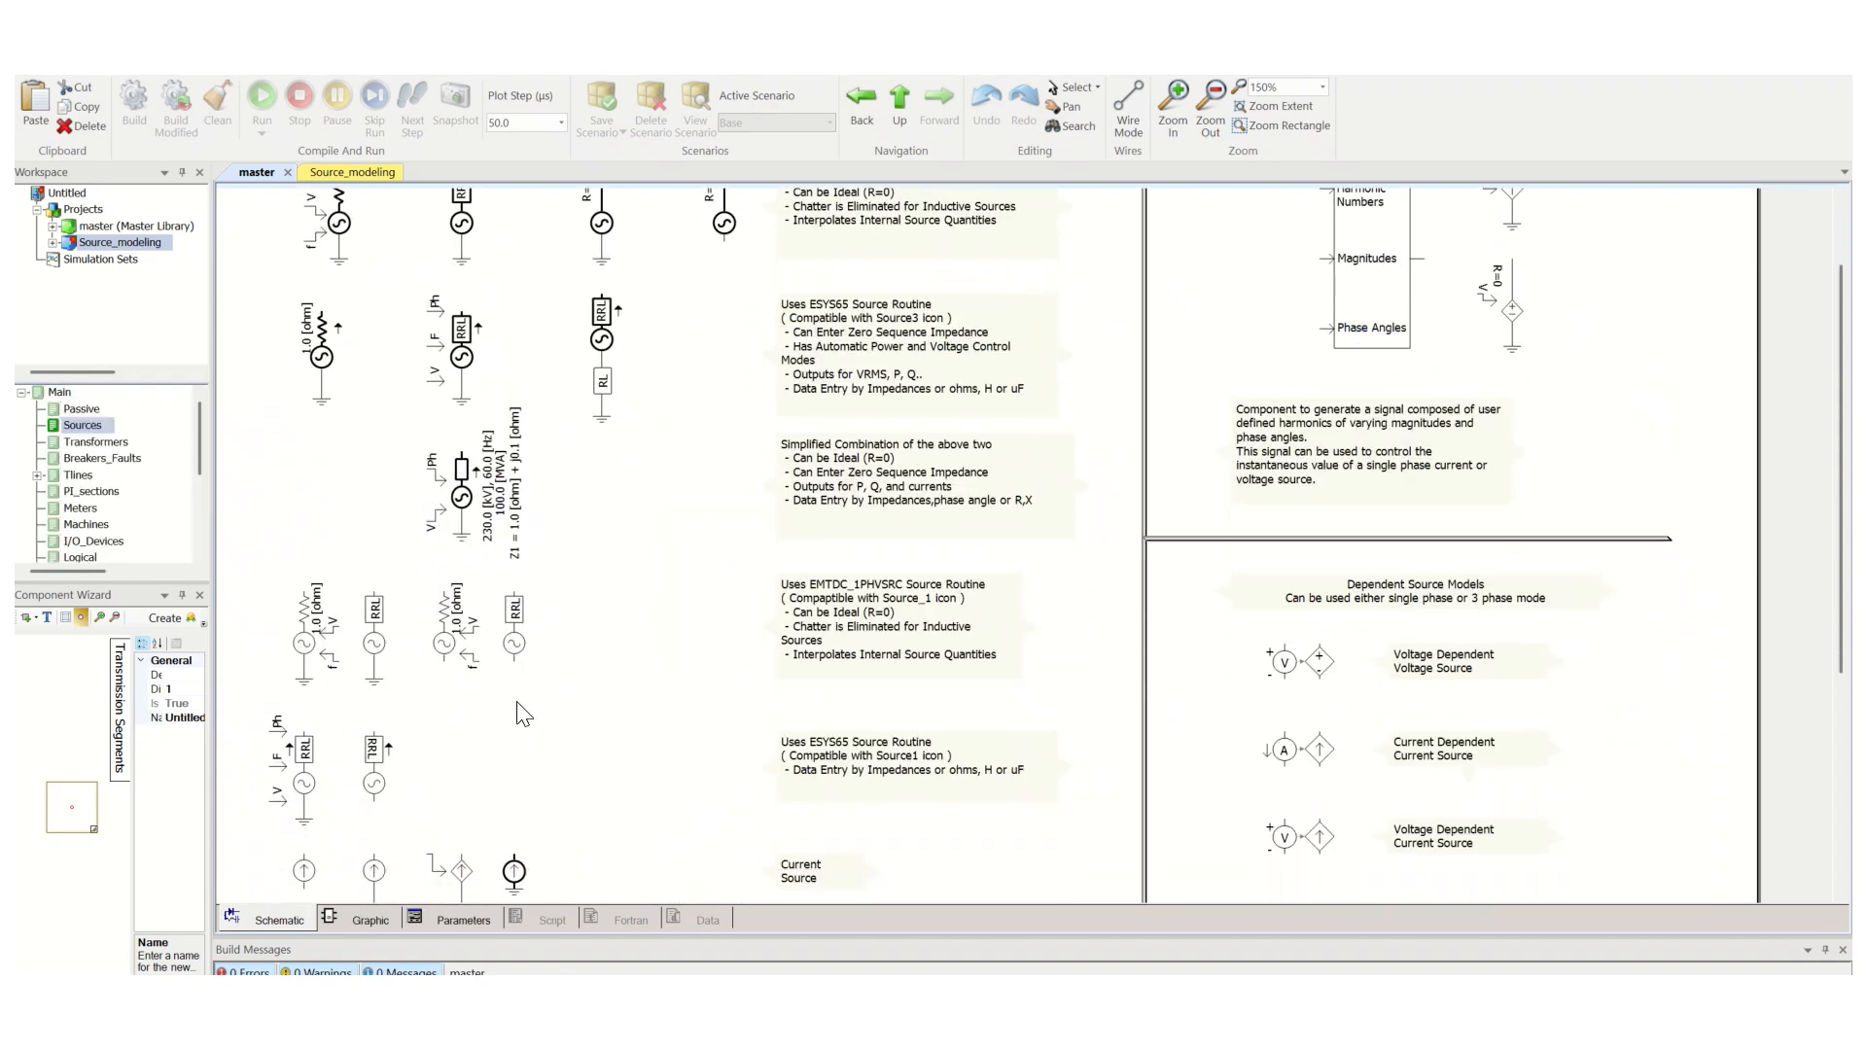
{"action": "scroll", "coordinate": [481, 710], "scroll_direction": "up", "scroll_amount": 5}
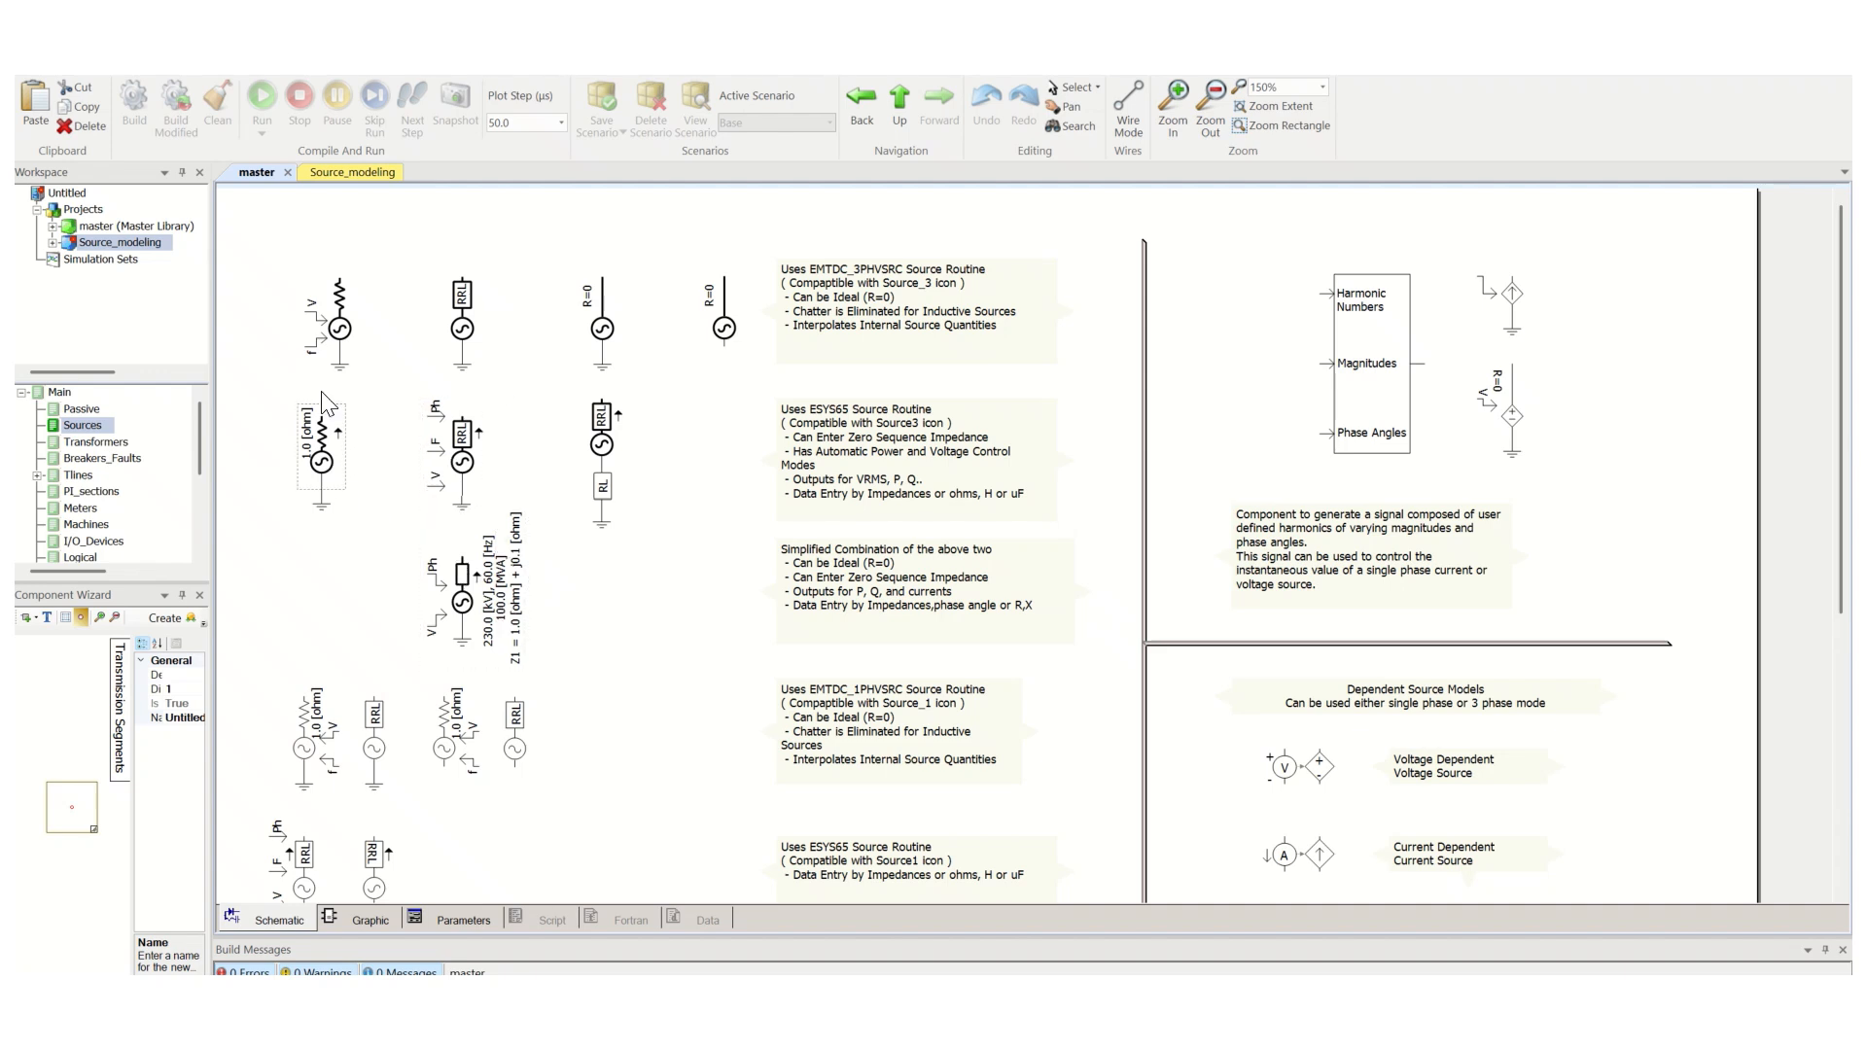
Examine the configuration parameters of Three Phase Voltage Source Models 2, 1 and 3 in the library
{"action": "double_click", "coordinate": [334, 336]}
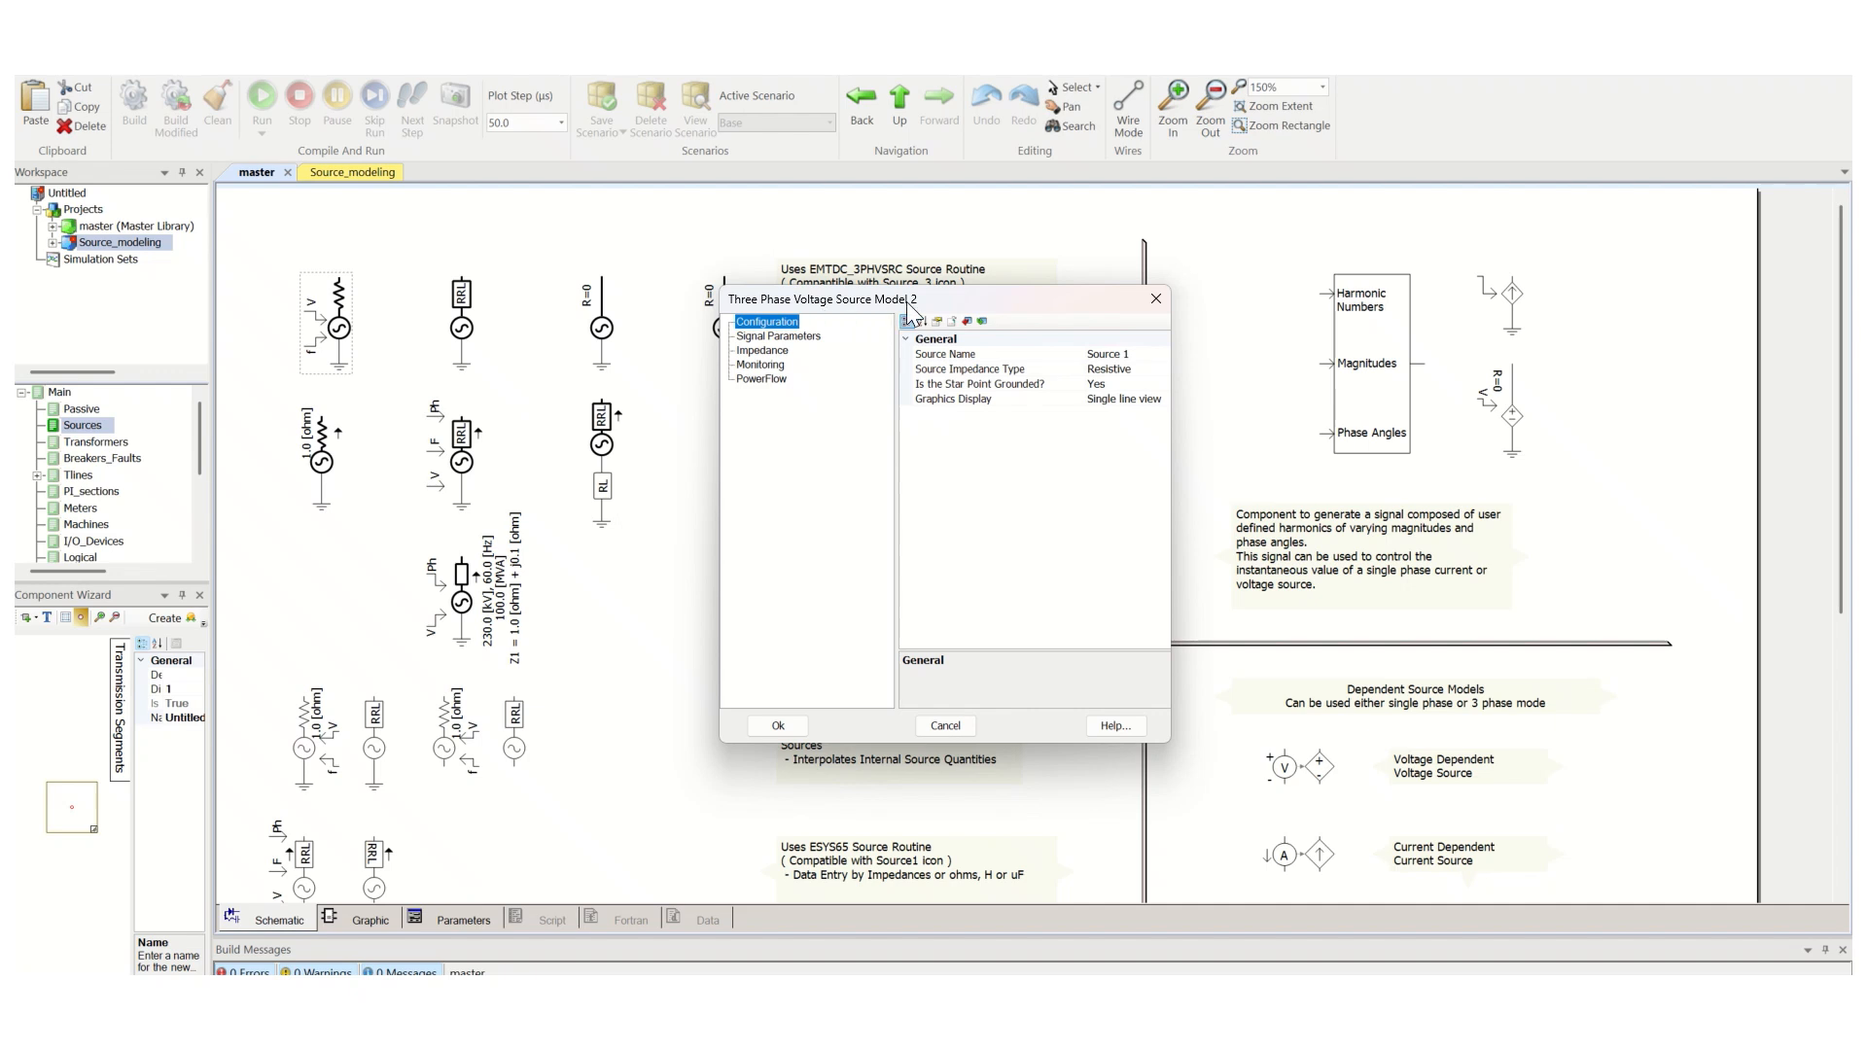
{"action": "left_click", "coordinate": [943, 727]}
{"action": "double_click", "coordinate": [461, 452]}
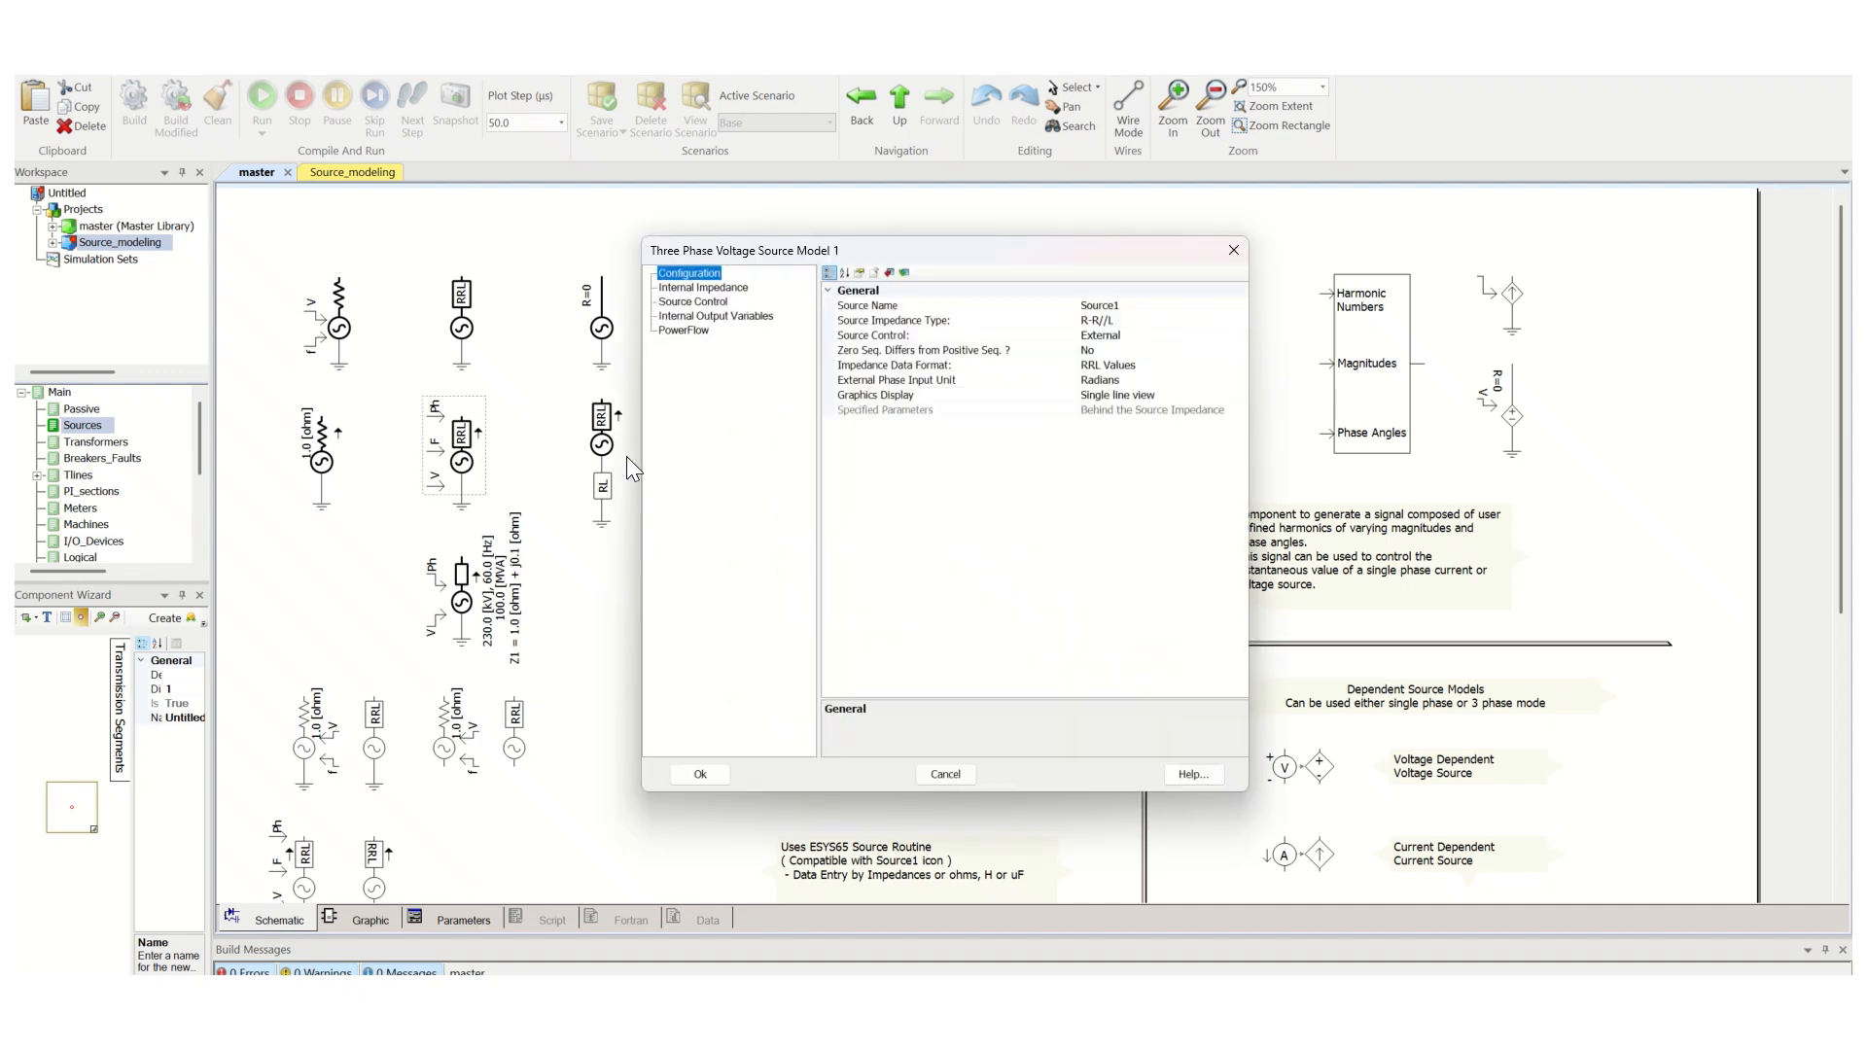
{"action": "left_click", "coordinate": [948, 775]}
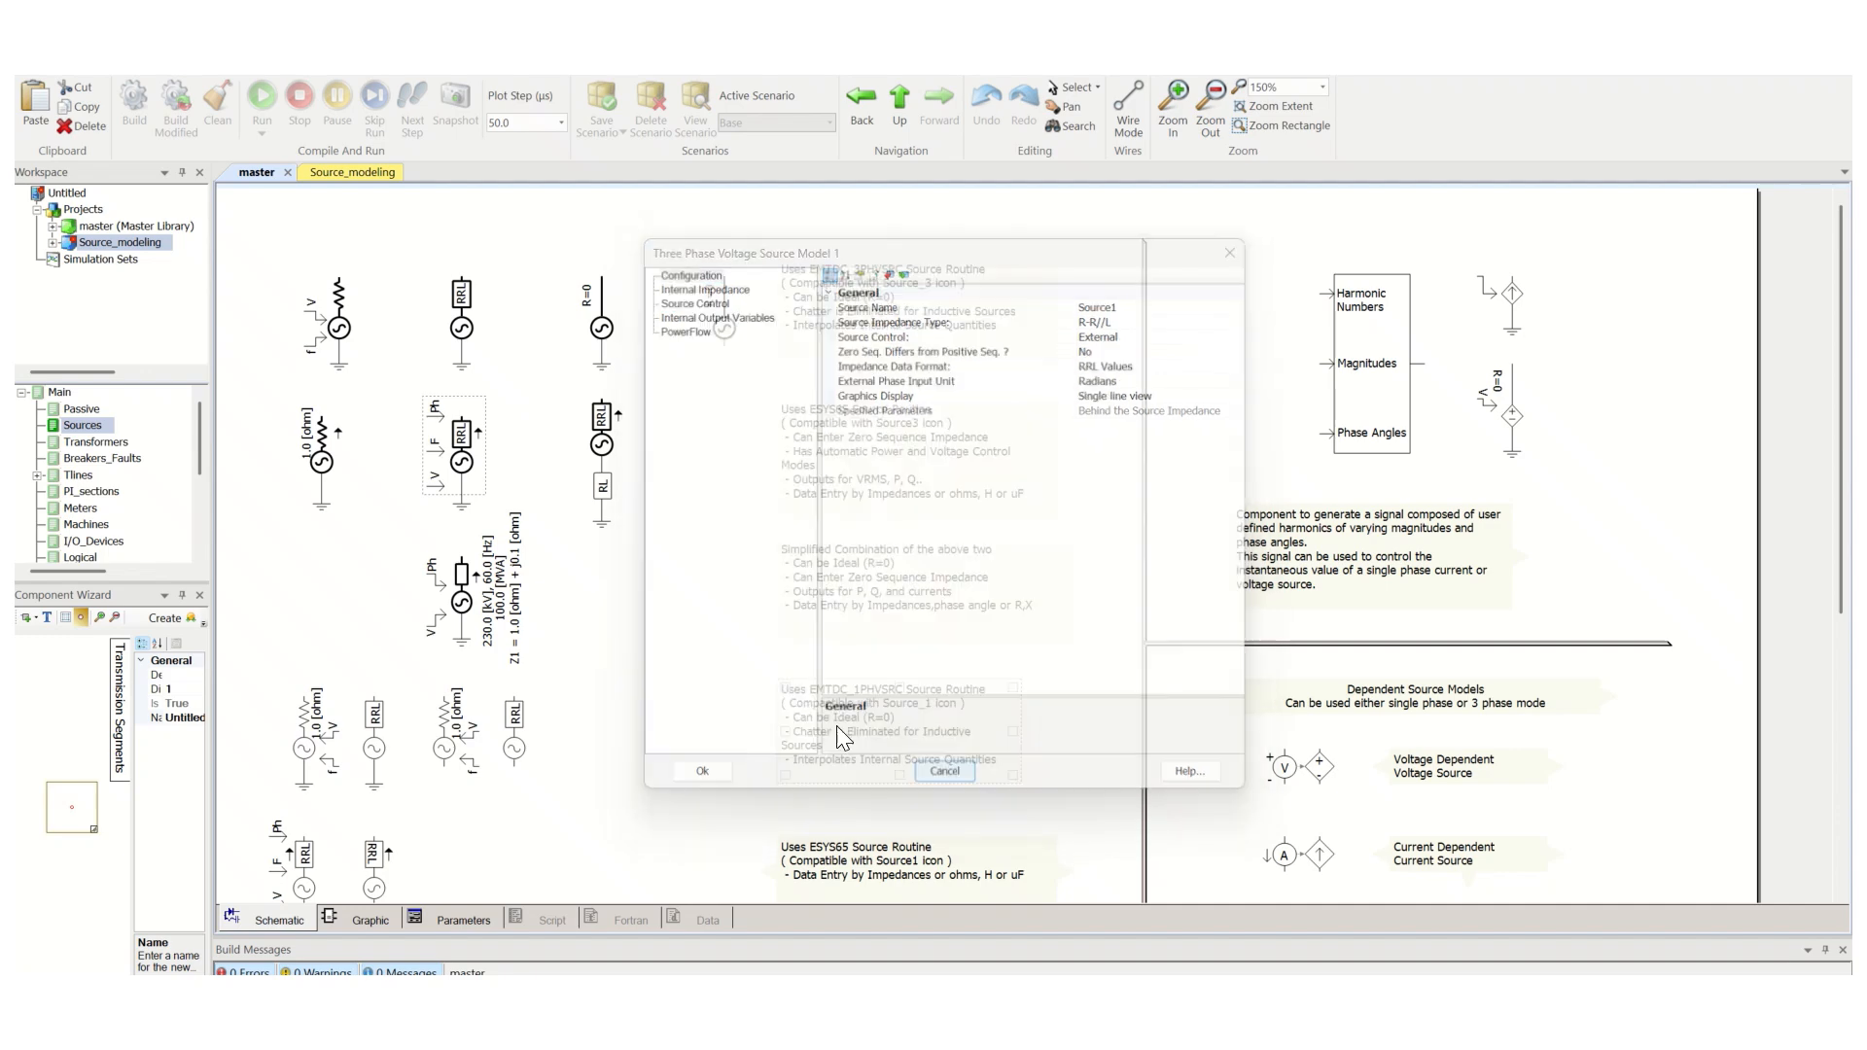
{"action": "double_click", "coordinate": [524, 628]}
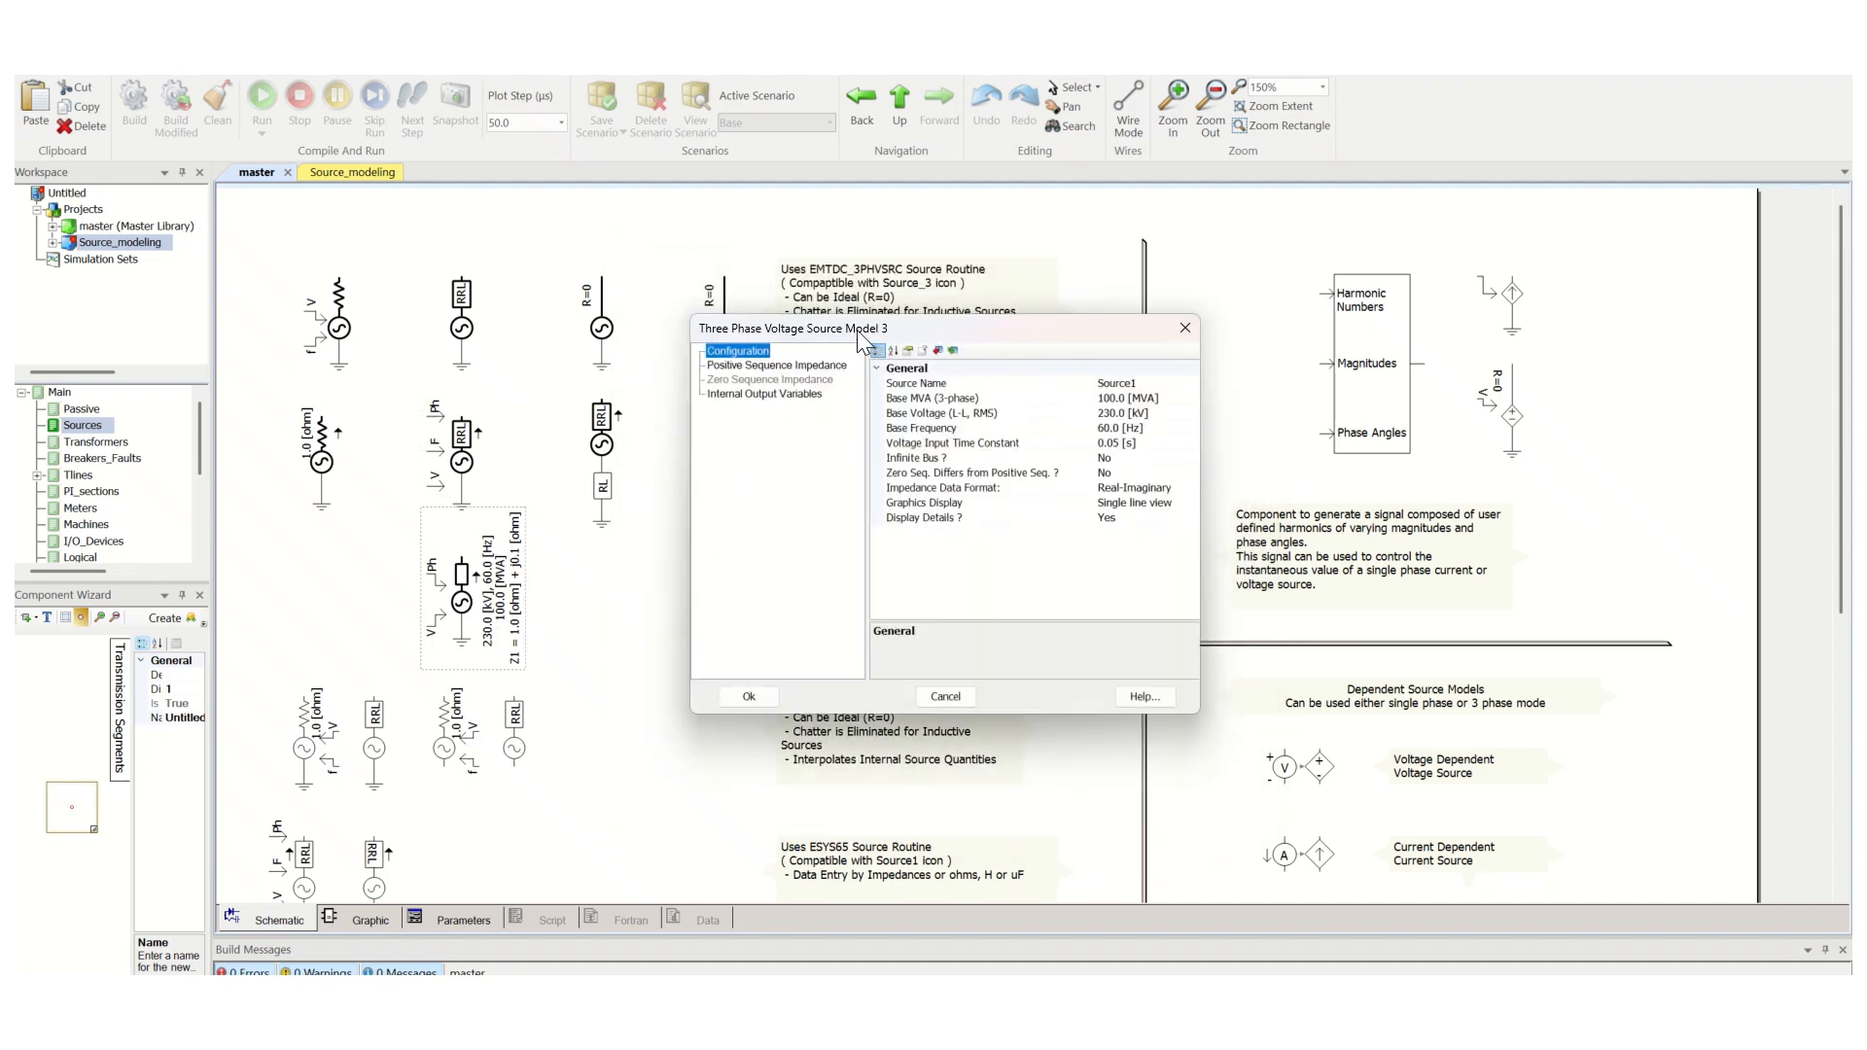
{"action": "left_click", "coordinate": [955, 698]}
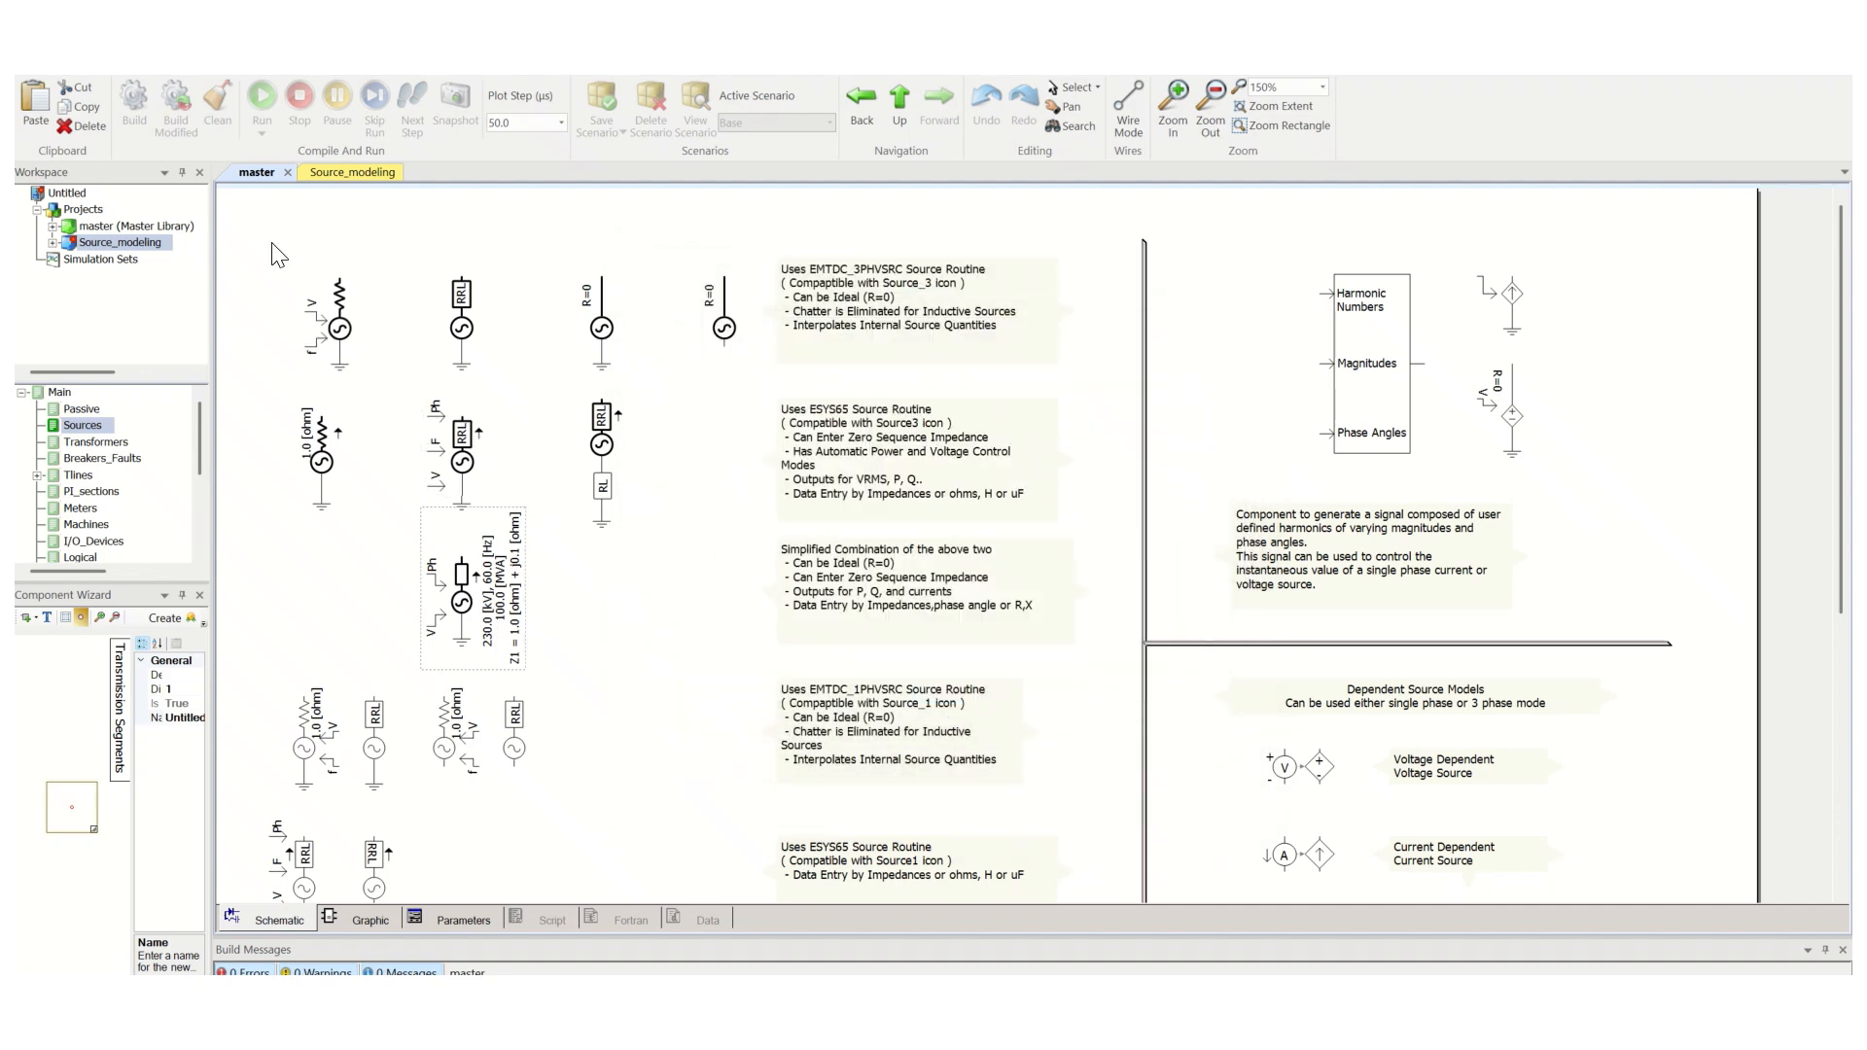
Examine the configuration of the grounded current source and of the externally controlled current source
{"action": "scroll", "coordinate": [589, 630], "scroll_direction": "down", "scroll_amount": 5}
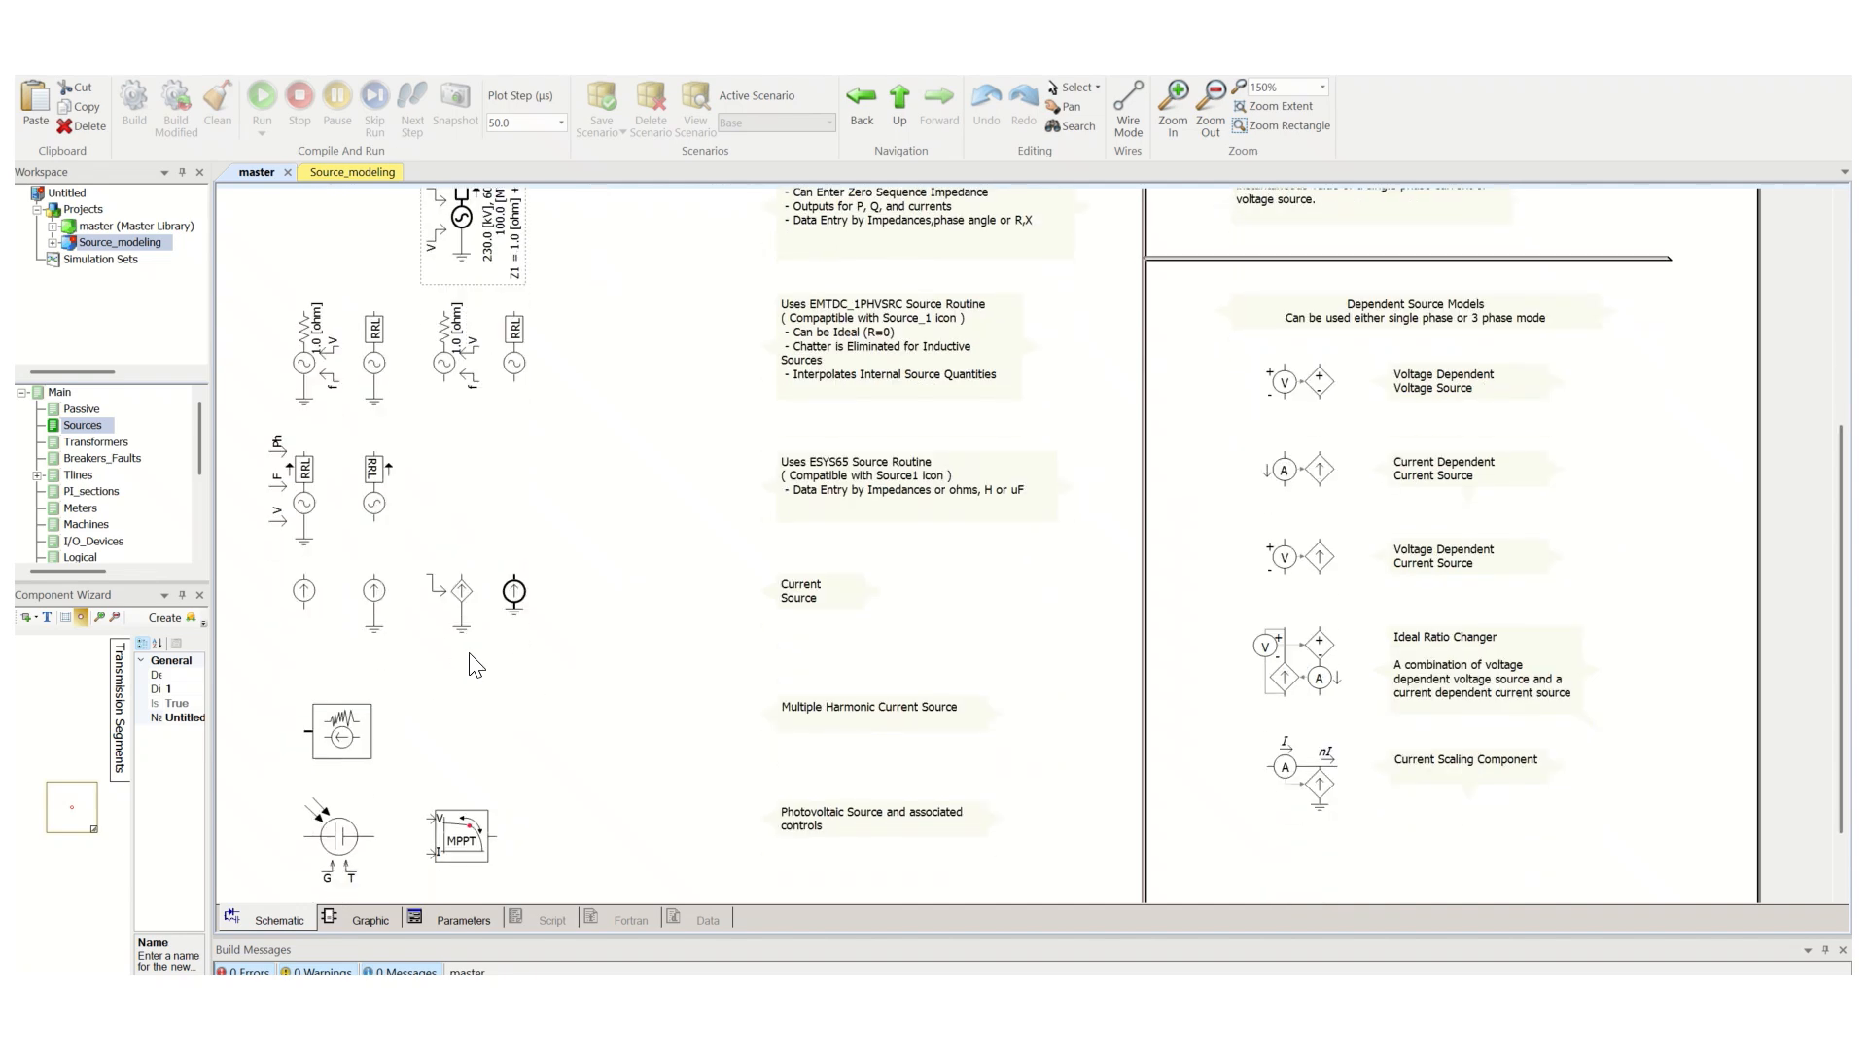
{"action": "double_click", "coordinate": [375, 599]}
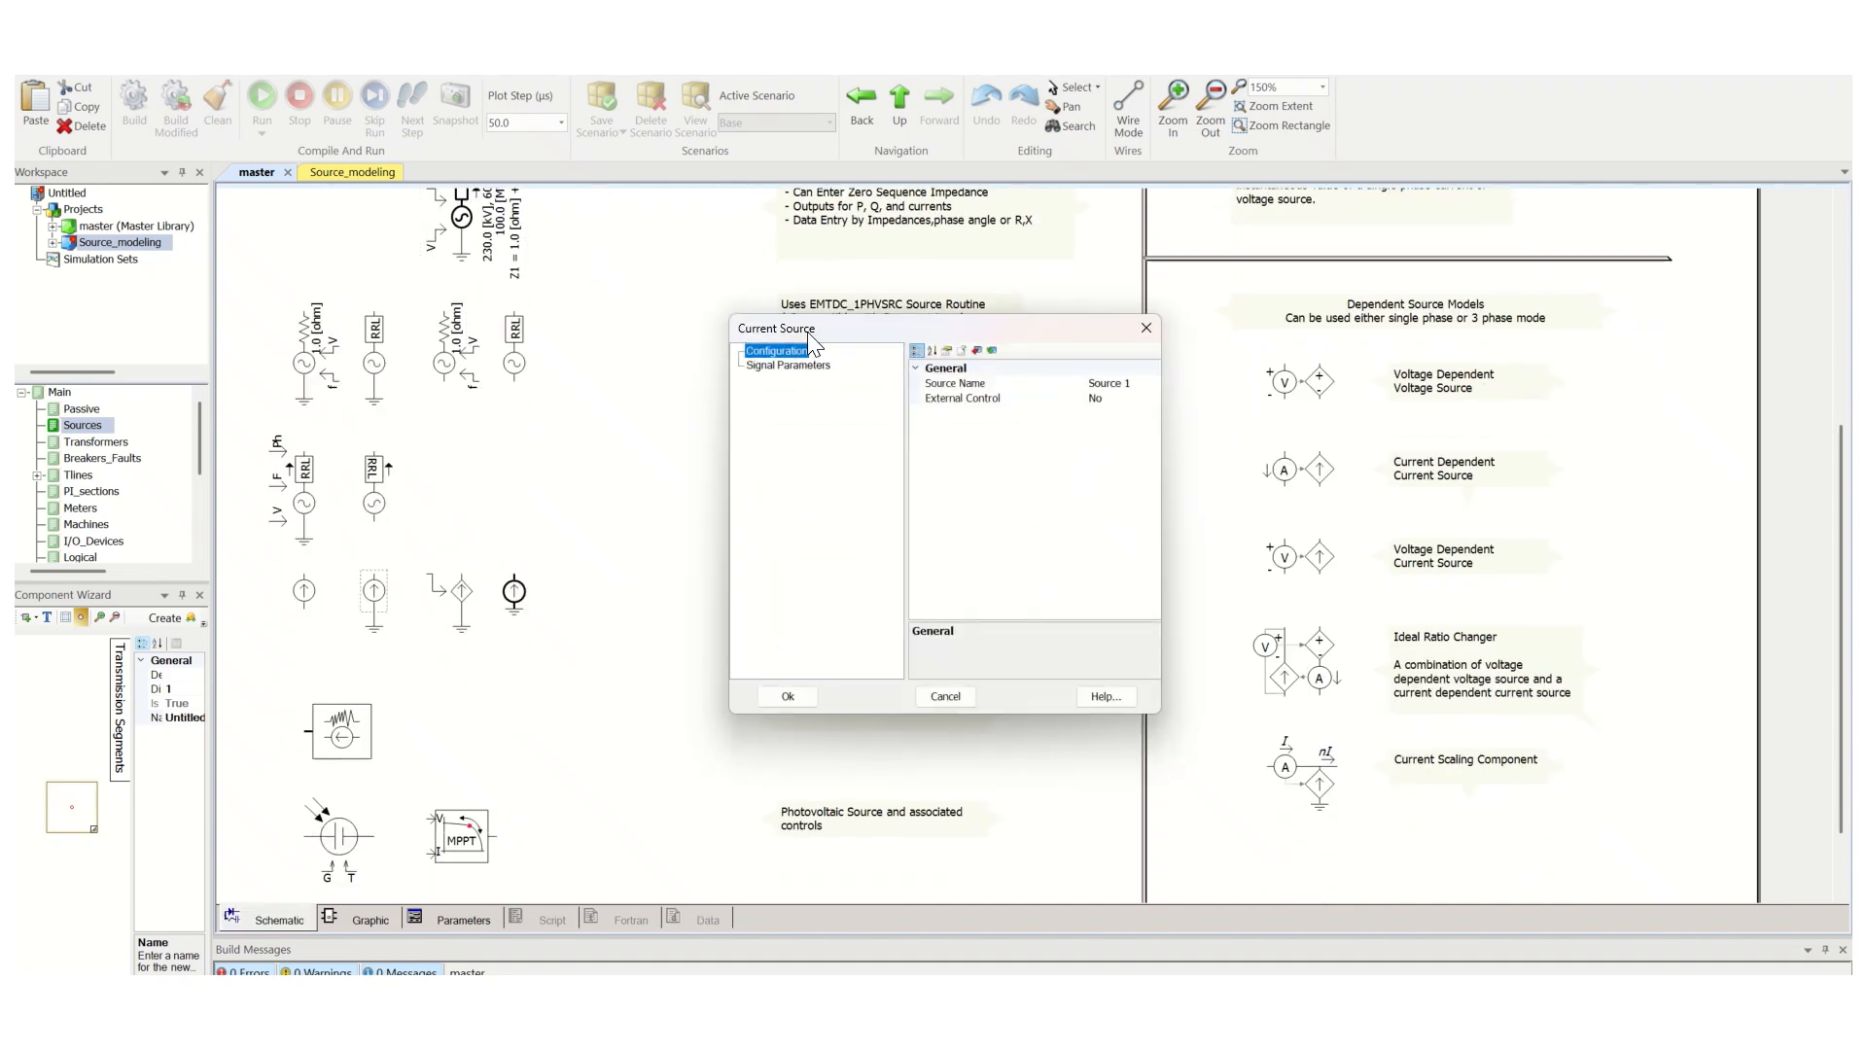
{"action": "left_click", "coordinate": [970, 697]}
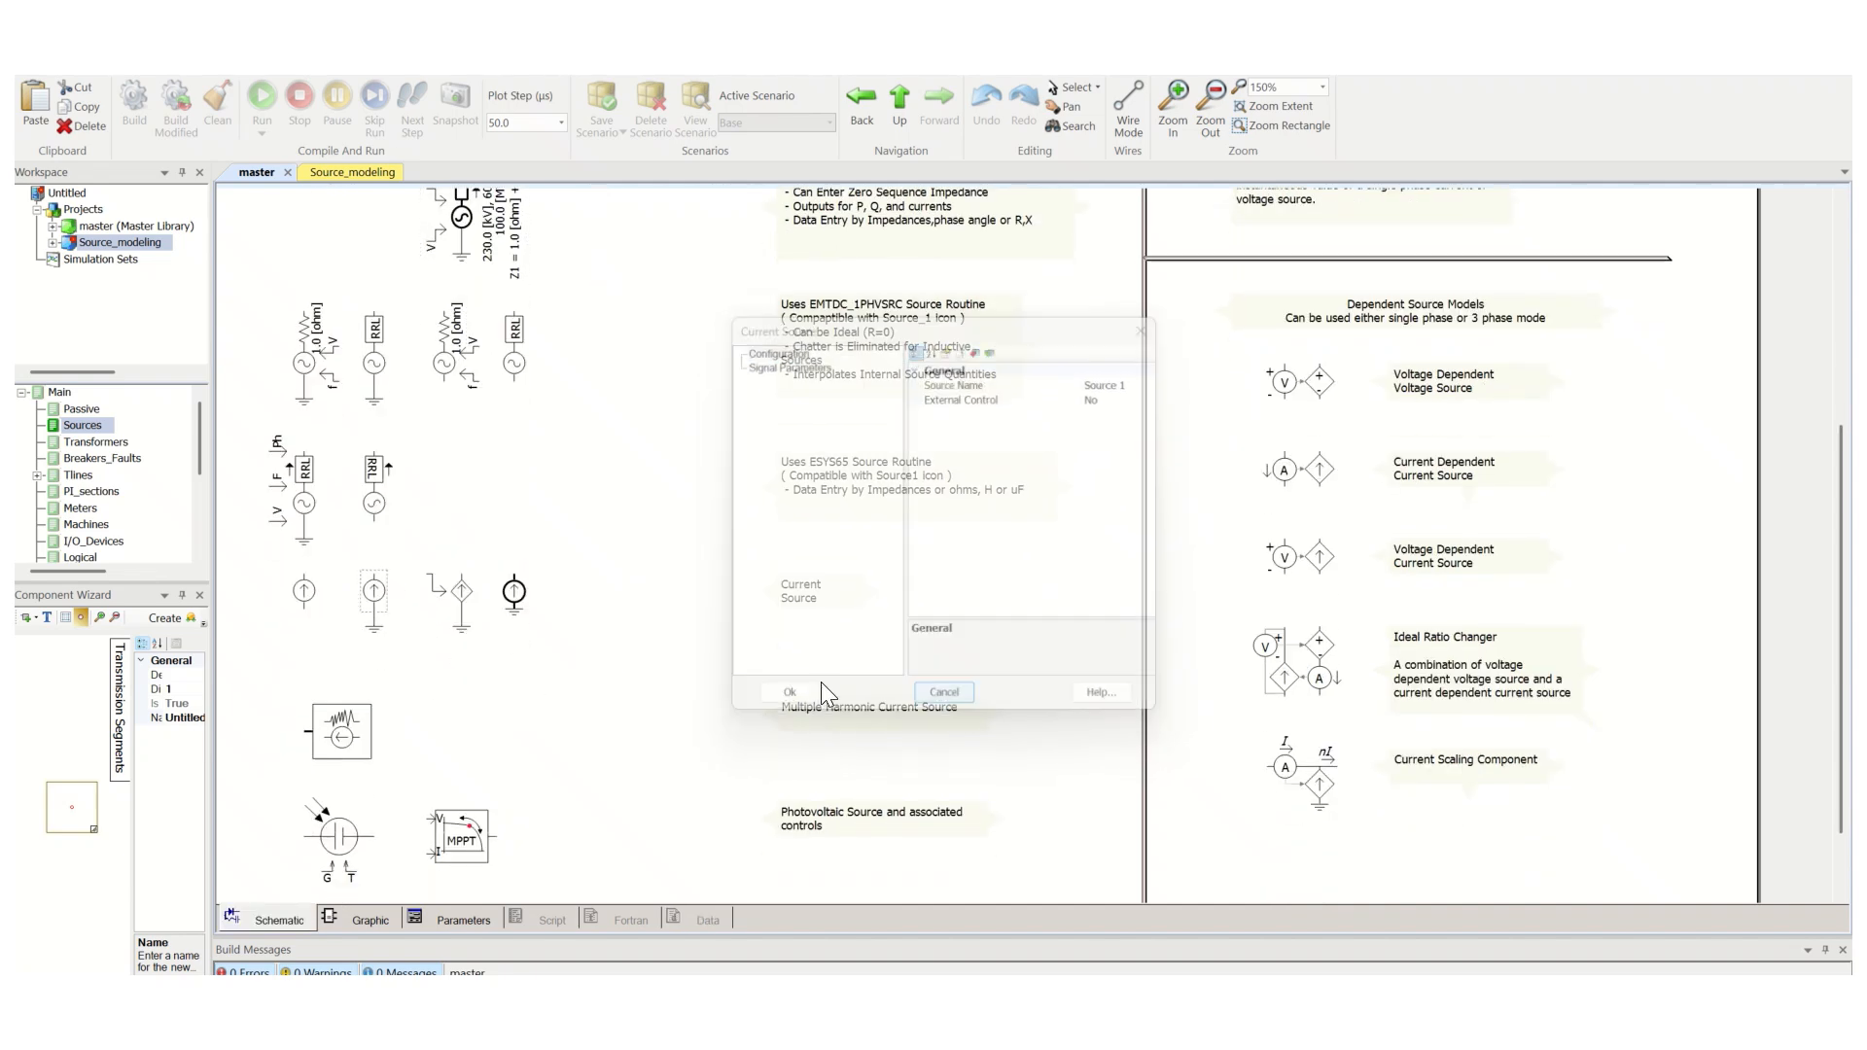
{"action": "double_click", "coordinate": [461, 599]}
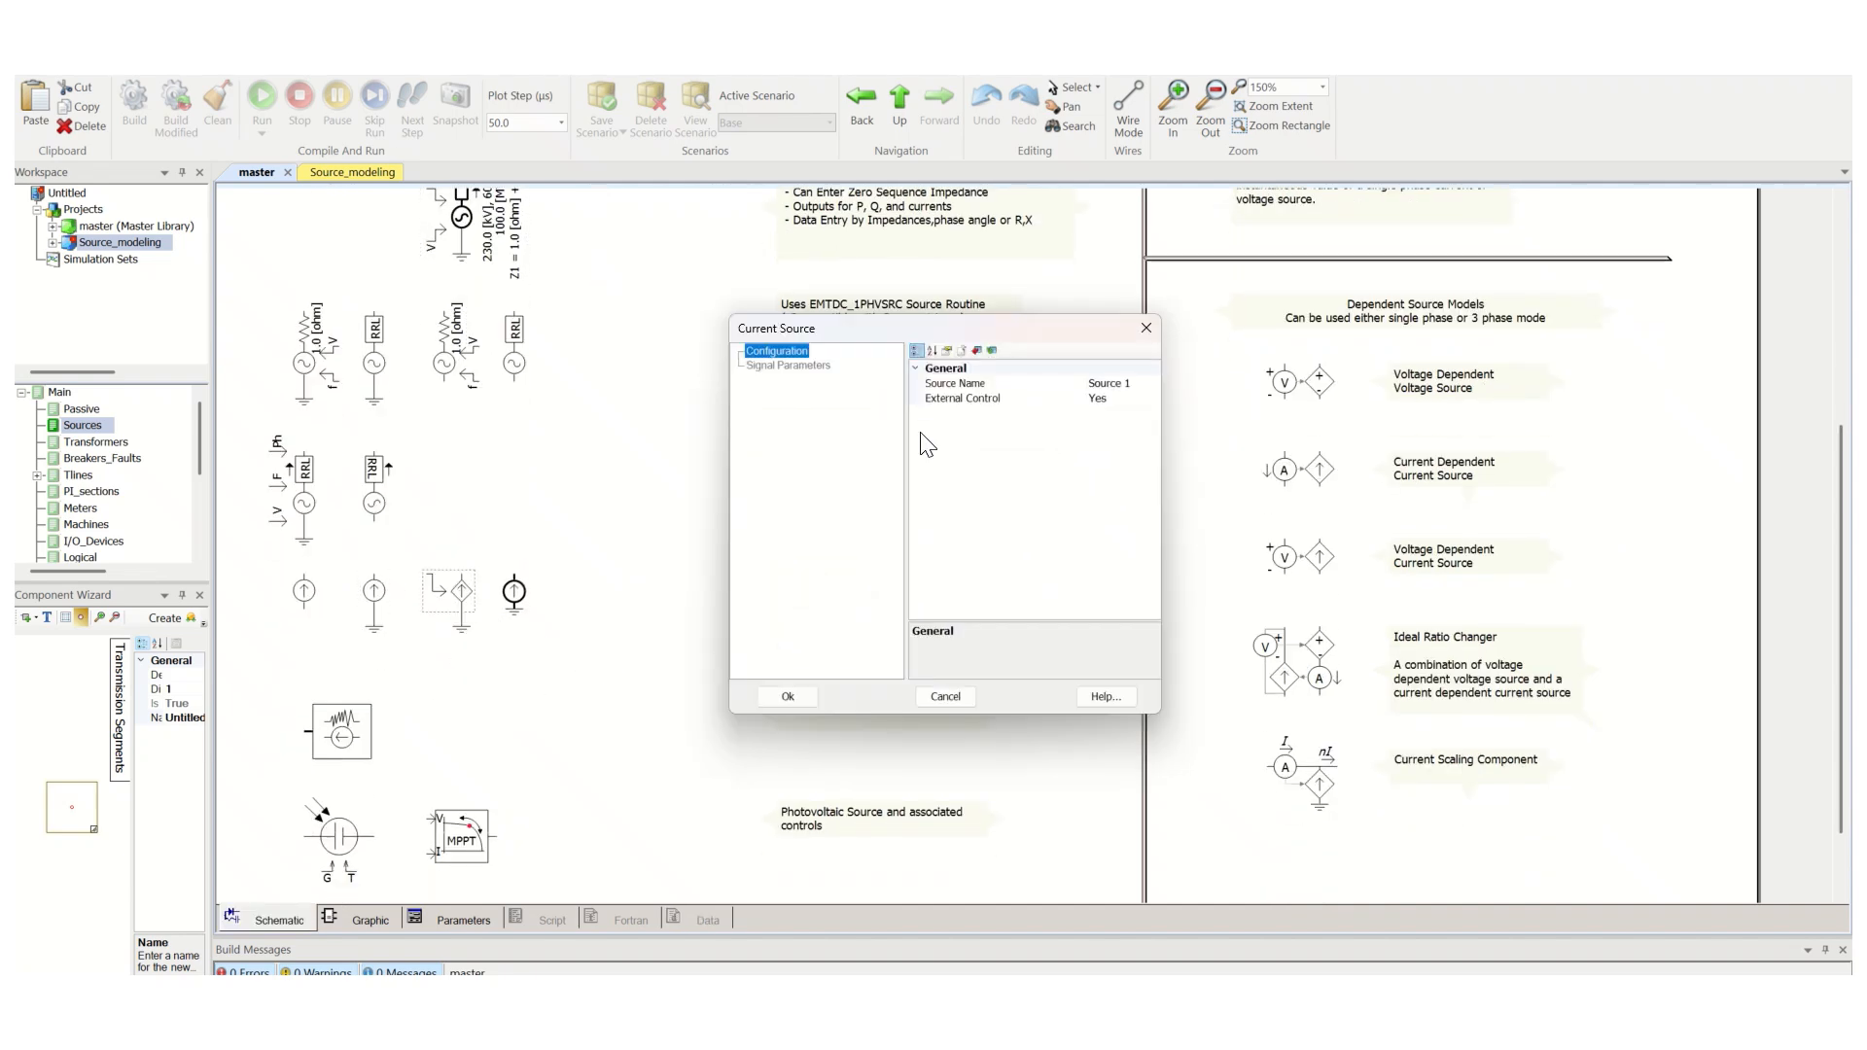
{"action": "left_click", "coordinate": [958, 692]}
Copy Three Phase Voltage Source Model 3 into the Source_modeling schematic and rotate it horizontal with its V and Ph inputs facing up
{"action": "scroll", "coordinate": [572, 504], "scroll_direction": "up", "scroll_amount": 3}
{"action": "scroll", "coordinate": [603, 544], "scroll_direction": "up", "scroll_amount": 4}
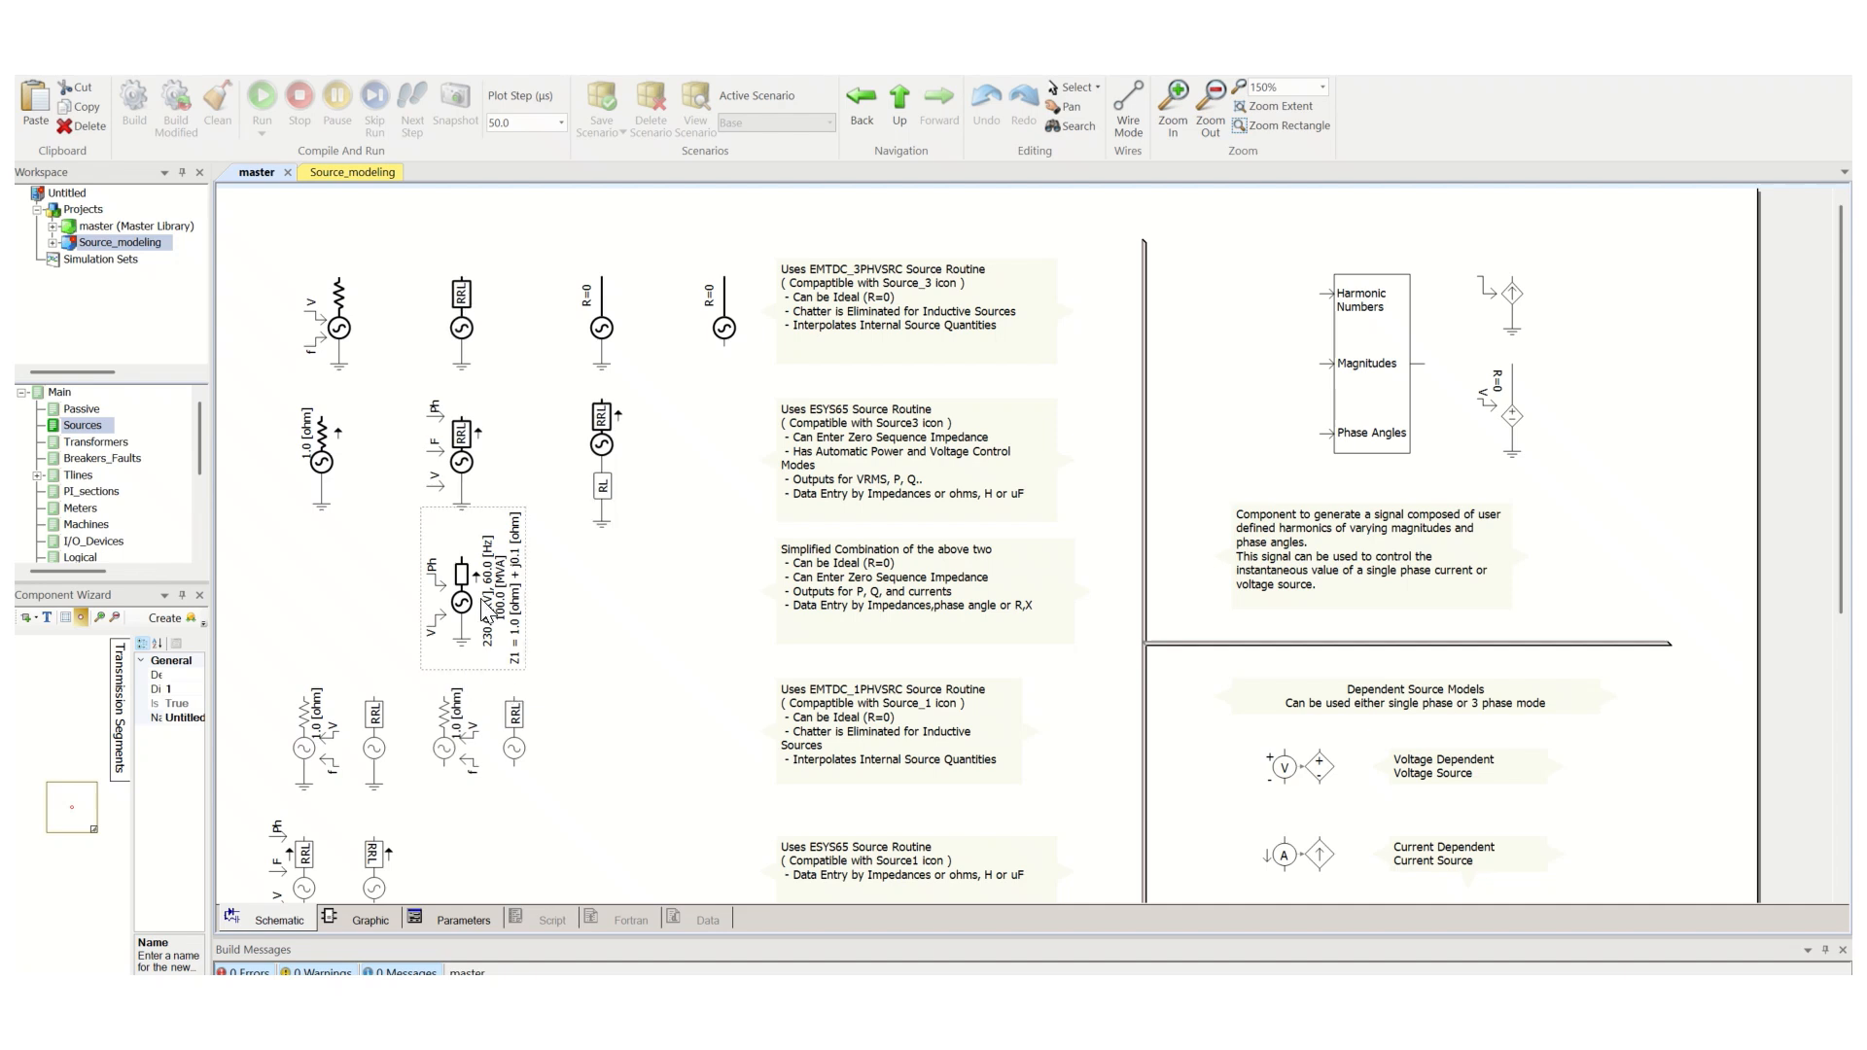
{"action": "mouse_move", "coordinate": [486, 610]}
{"action": "left_click", "coordinate": [338, 172]}
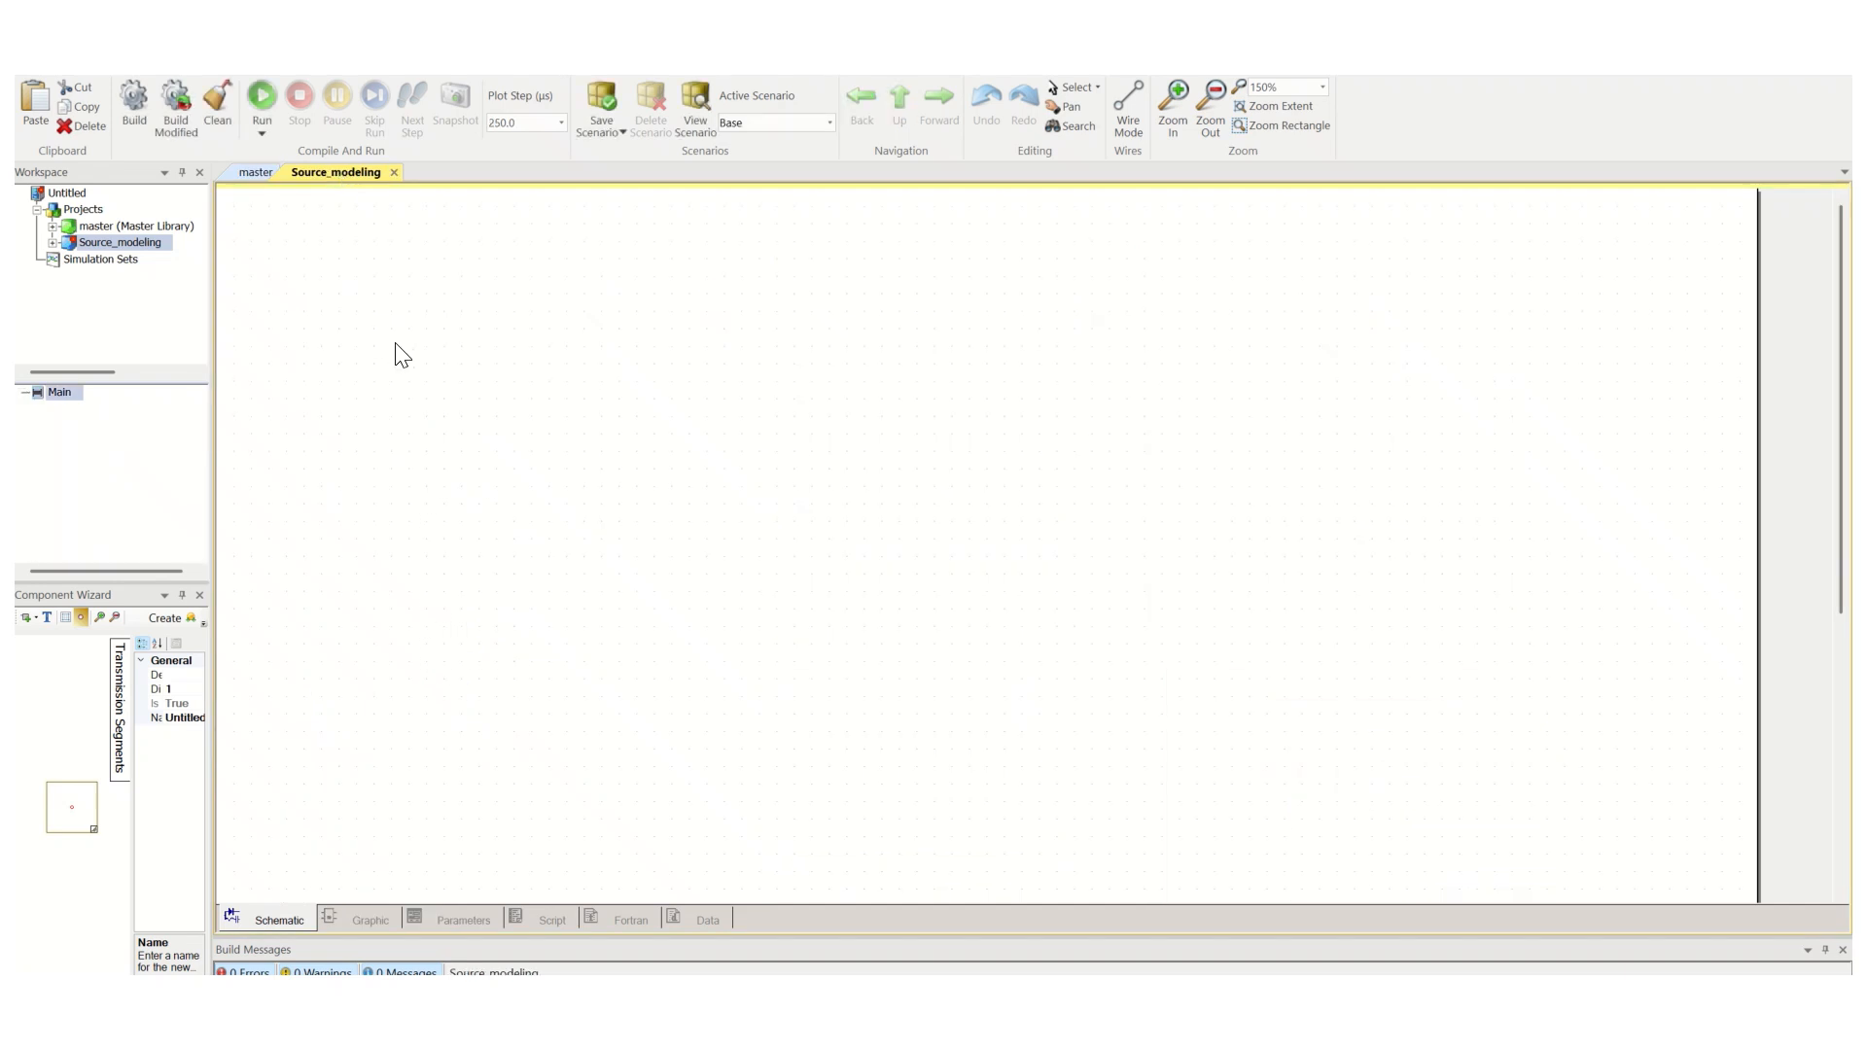
{"action": "key", "text": "ctrl+v"}
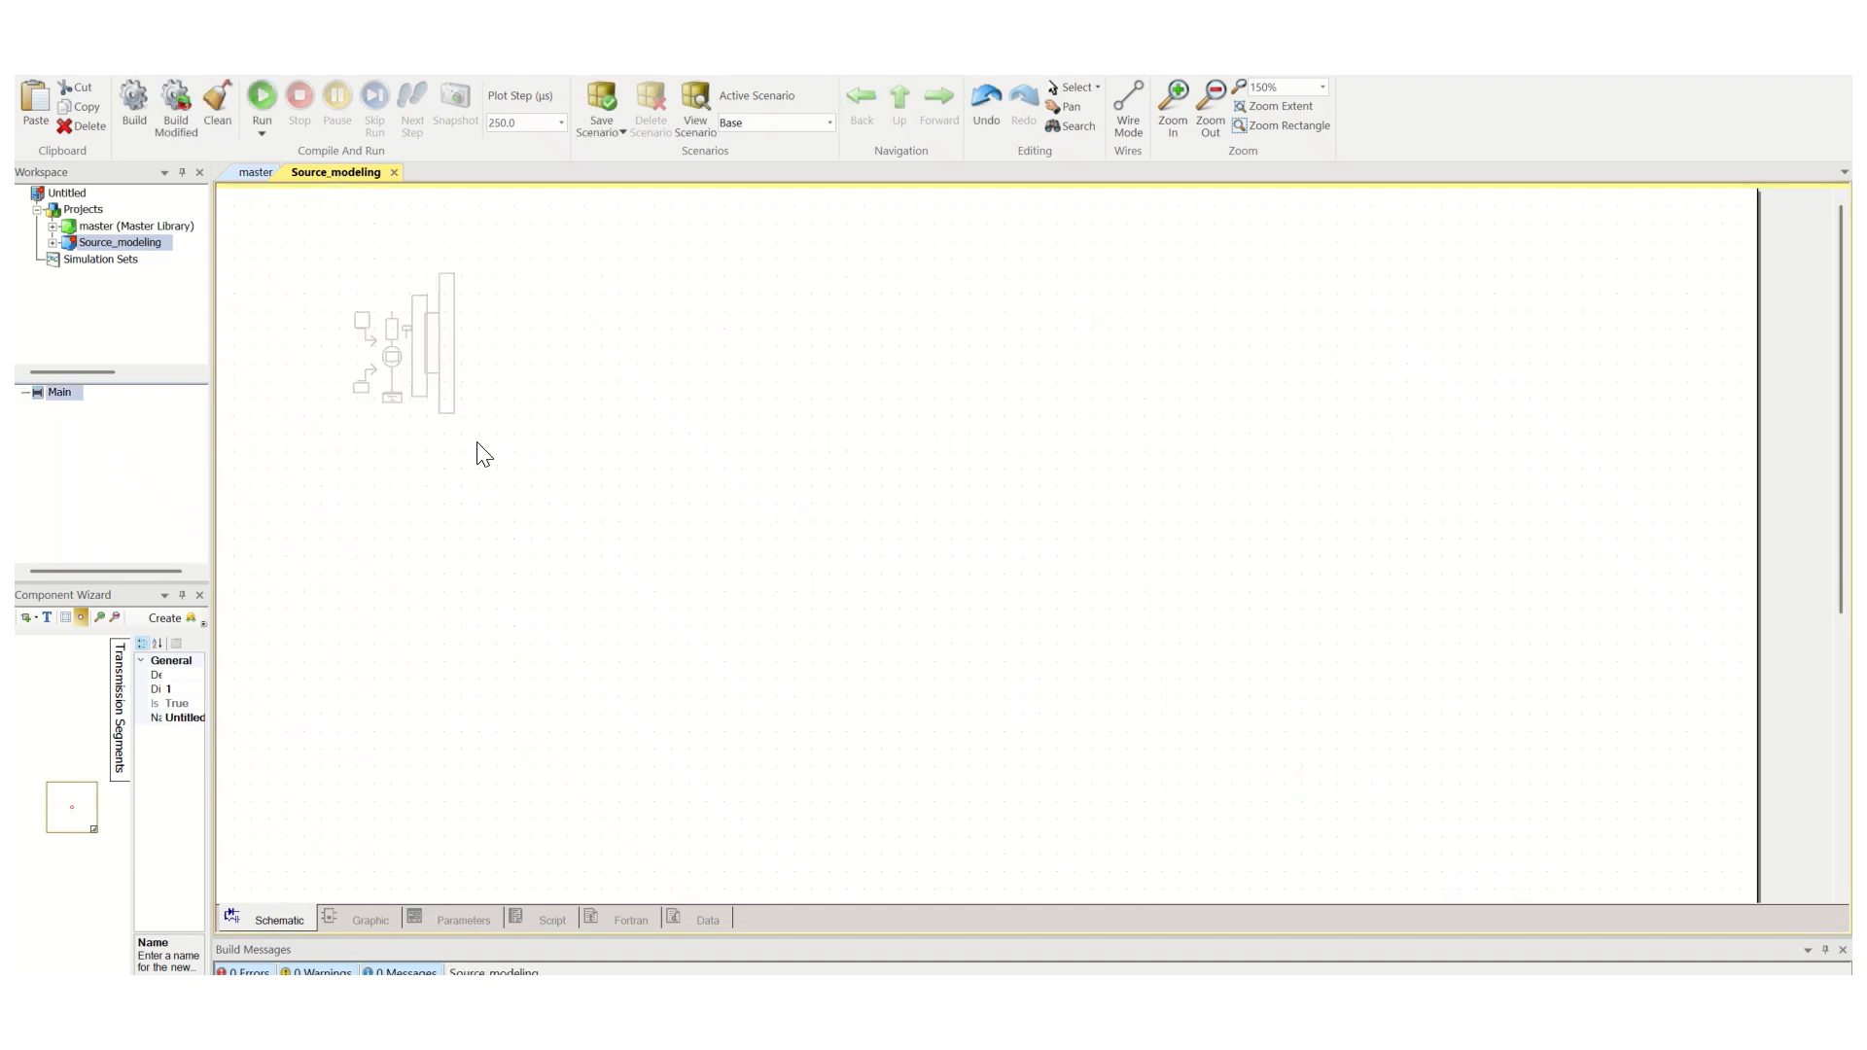
{"action": "left_click_drag", "start_coordinate": [396, 358], "coordinate": [396, 404]}
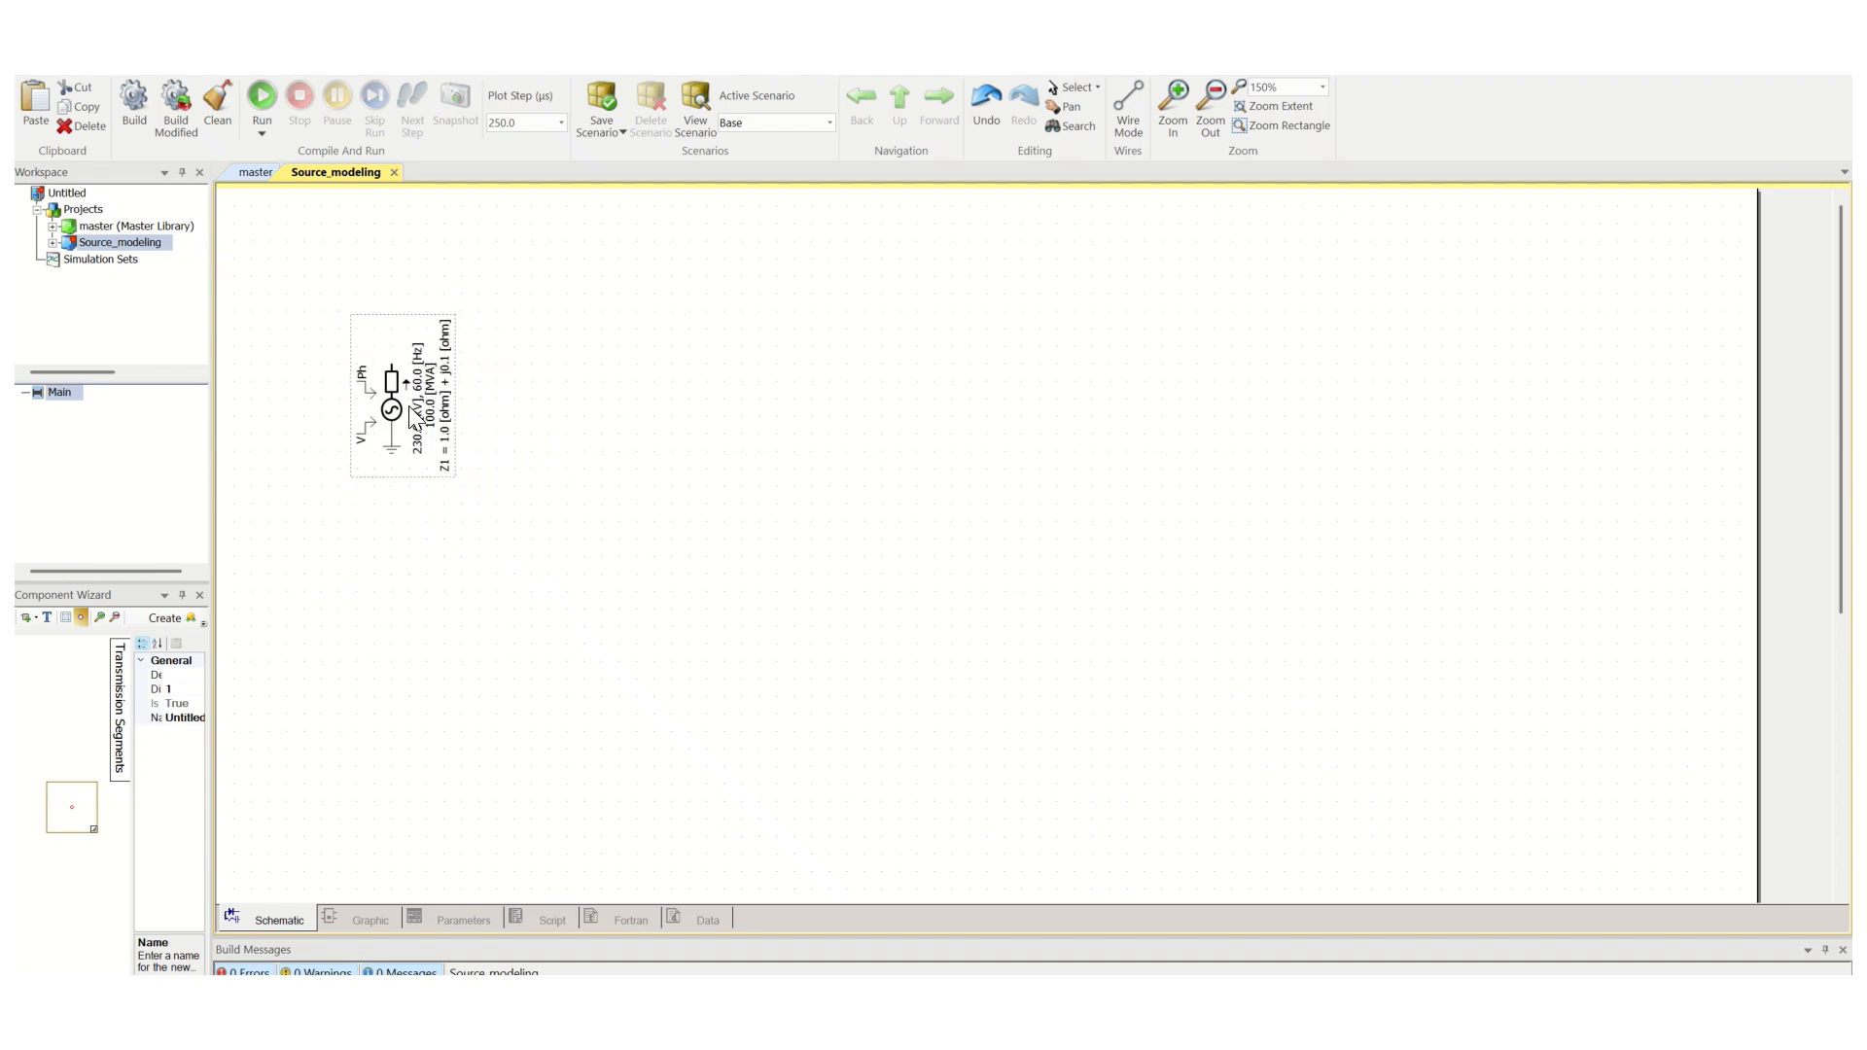
{"action": "key", "text": "ctrl+r"}
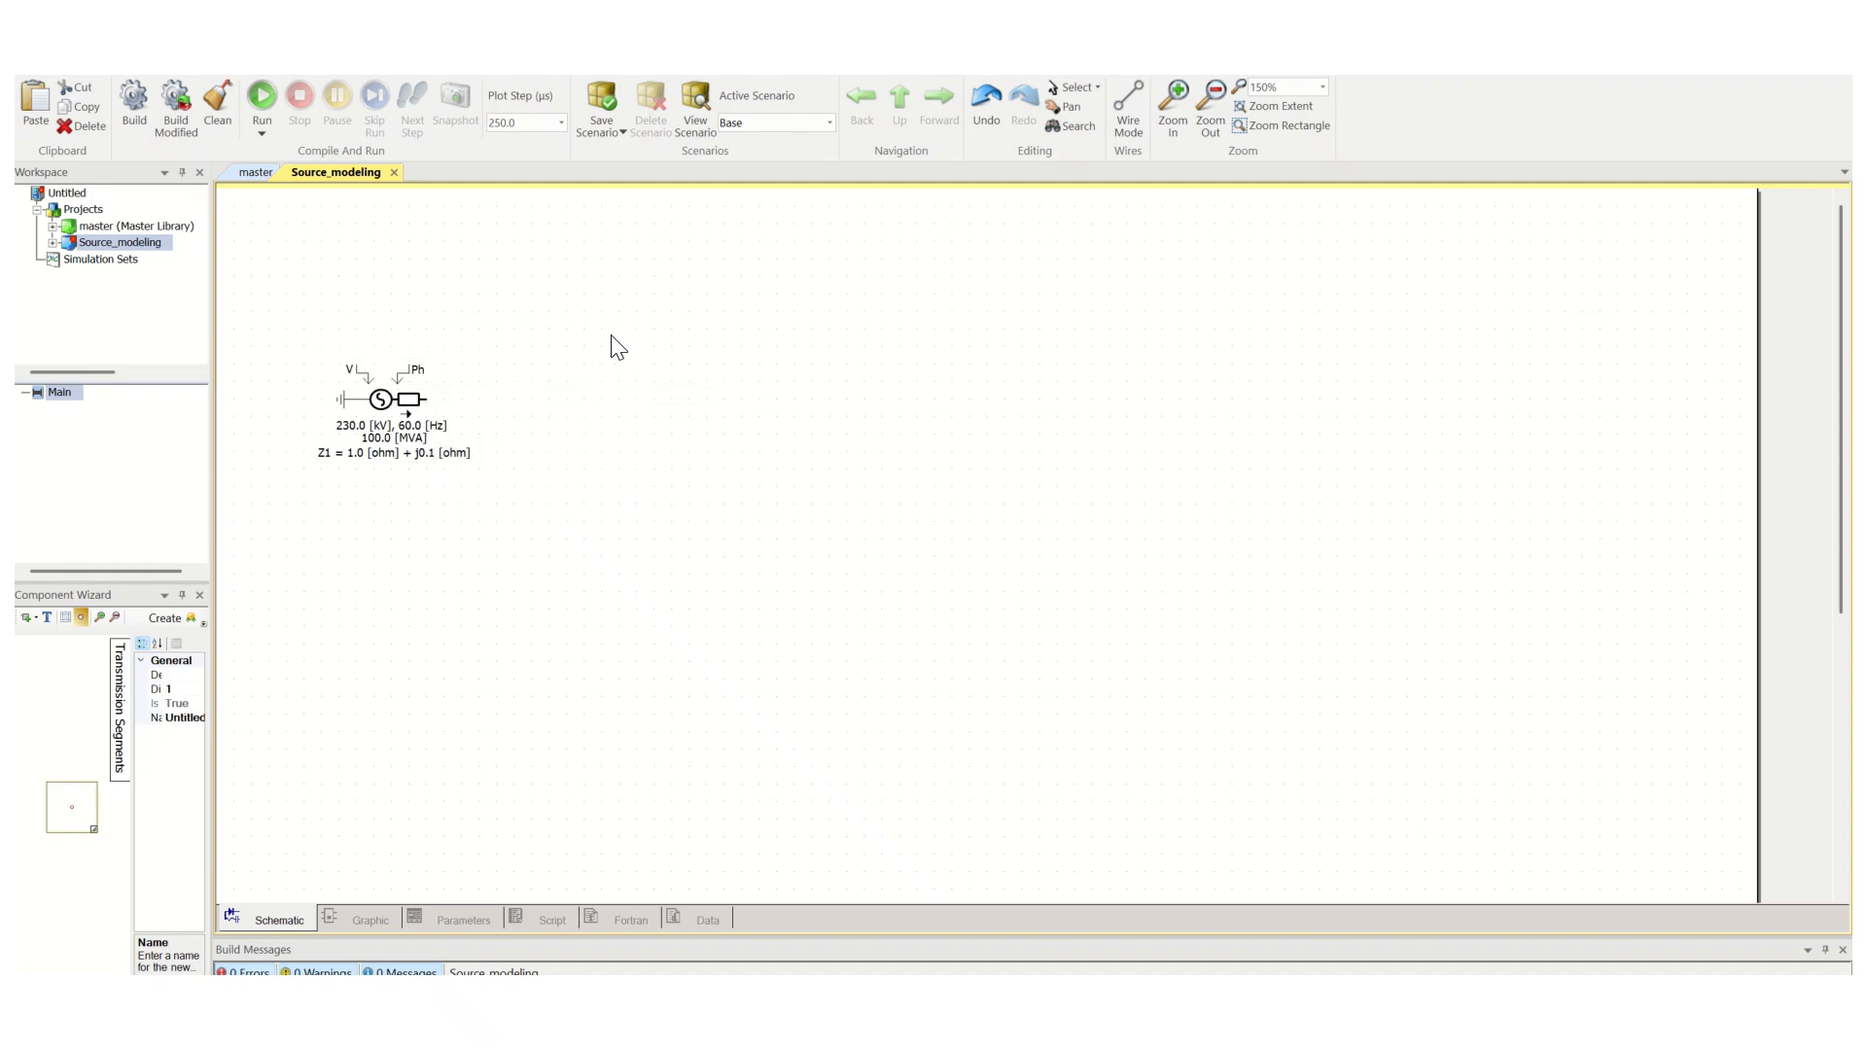
Place a vertical integer constant on the source's V input and set its value to 400
{"action": "left_click", "coordinate": [358, 73]}
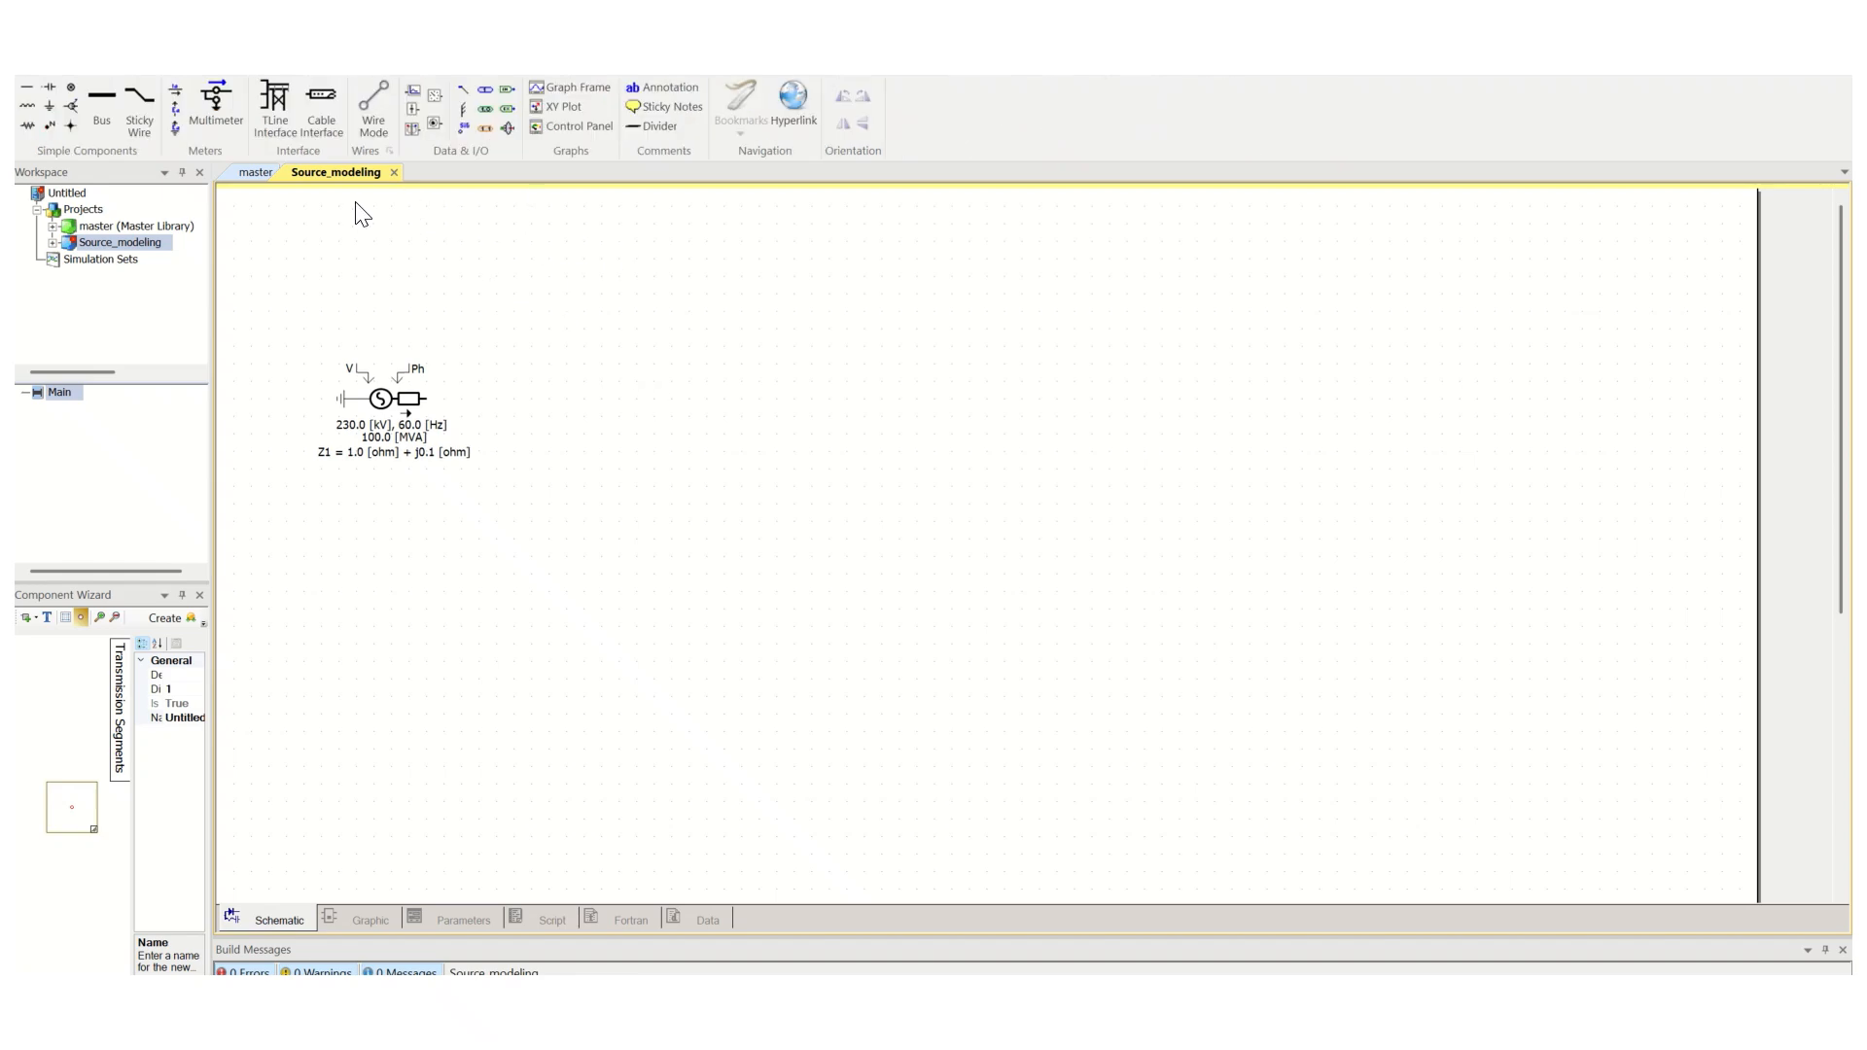
{"action": "left_click", "coordinate": [487, 91]}
{"action": "left_click", "coordinate": [363, 319]}
{"action": "key", "text": "ctrl+r"}
{"action": "left_click_drag", "start_coordinate": [361, 327], "coordinate": [353, 335]}
{"action": "double_click", "coordinate": [357, 335]}
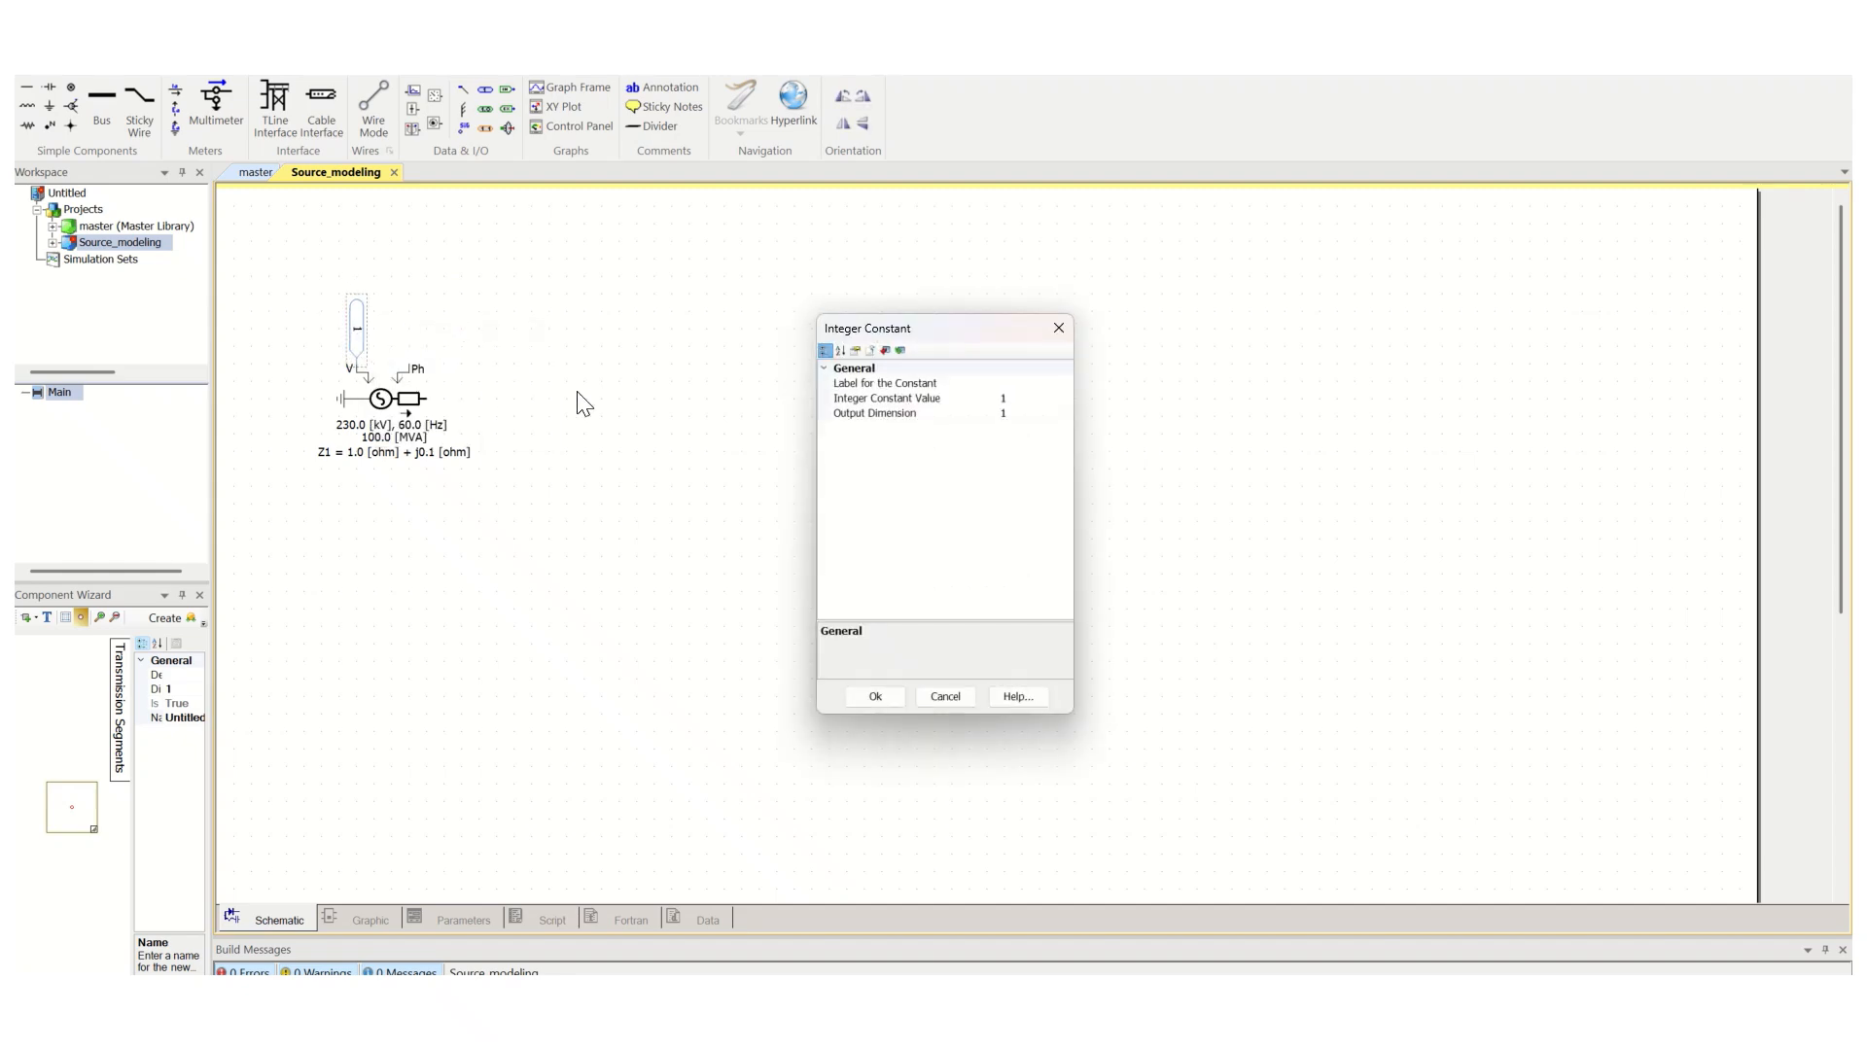
{"action": "left_click", "coordinate": [1013, 398]}
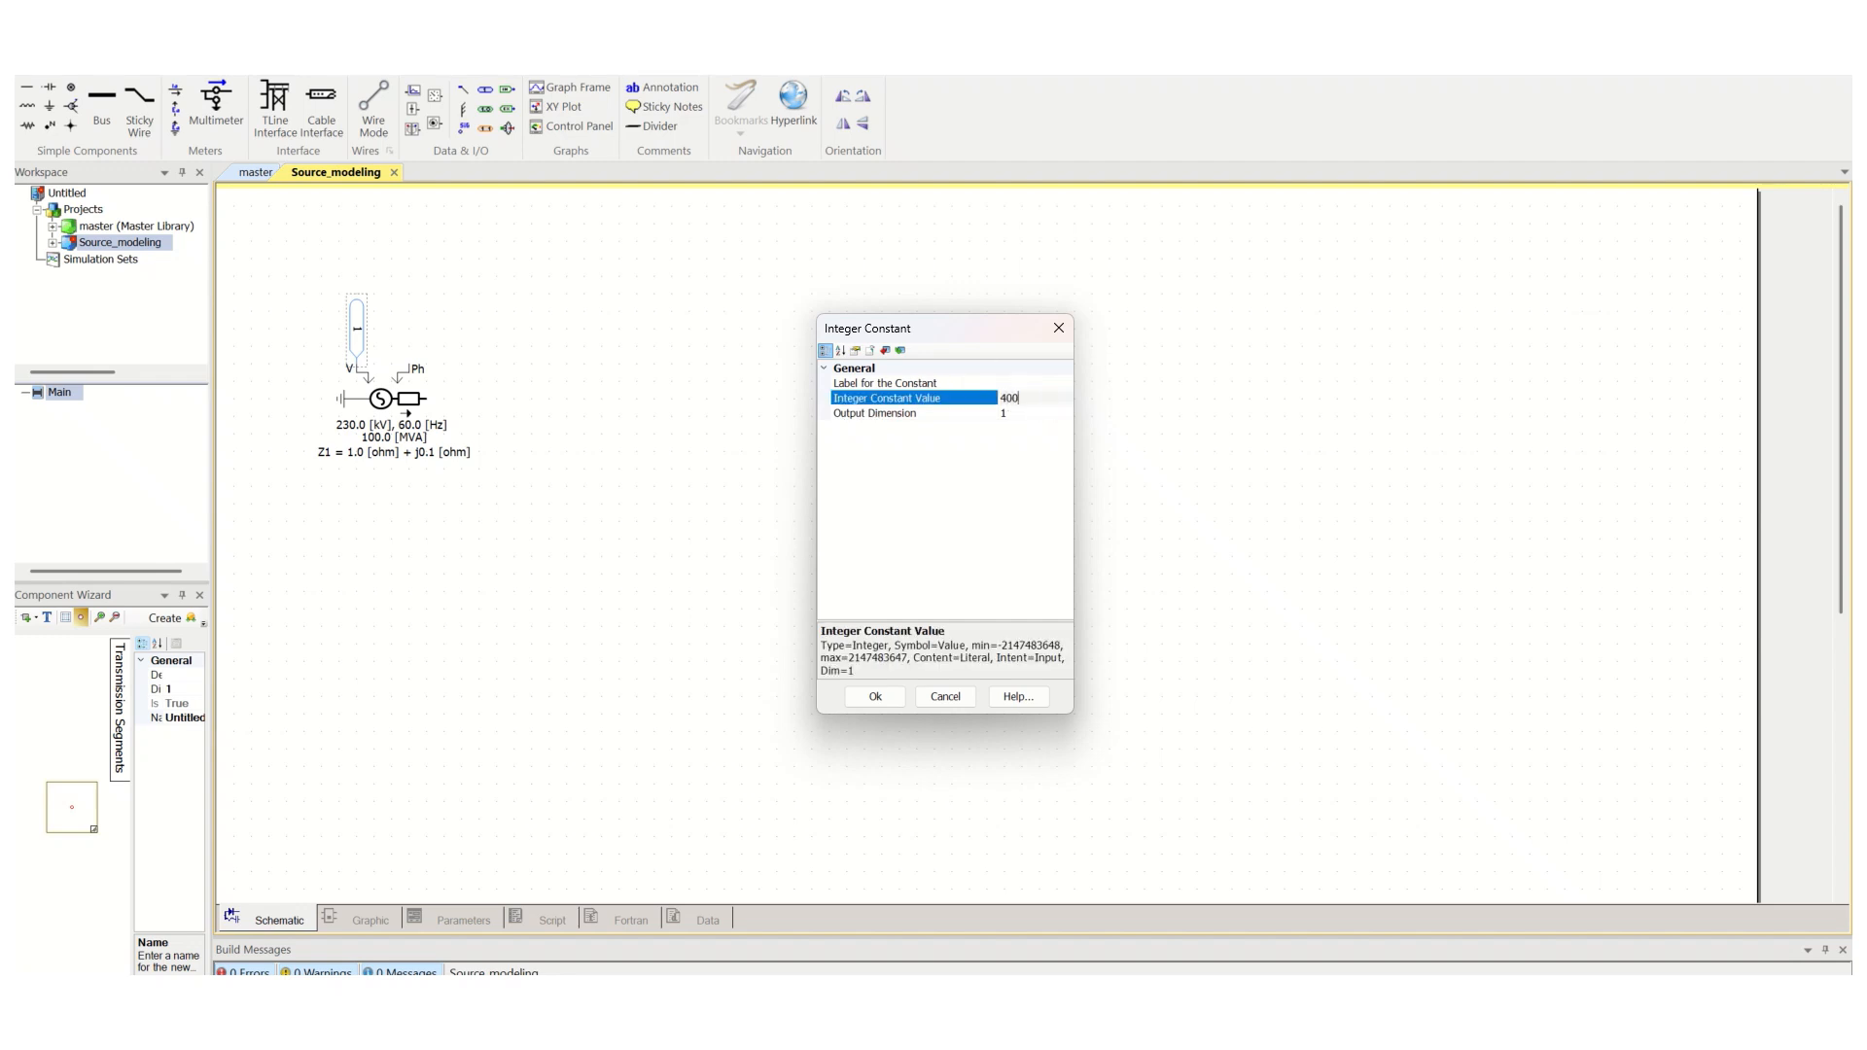
{"action": "type", "text": "400"}
{"action": "key", "text": "Return"}
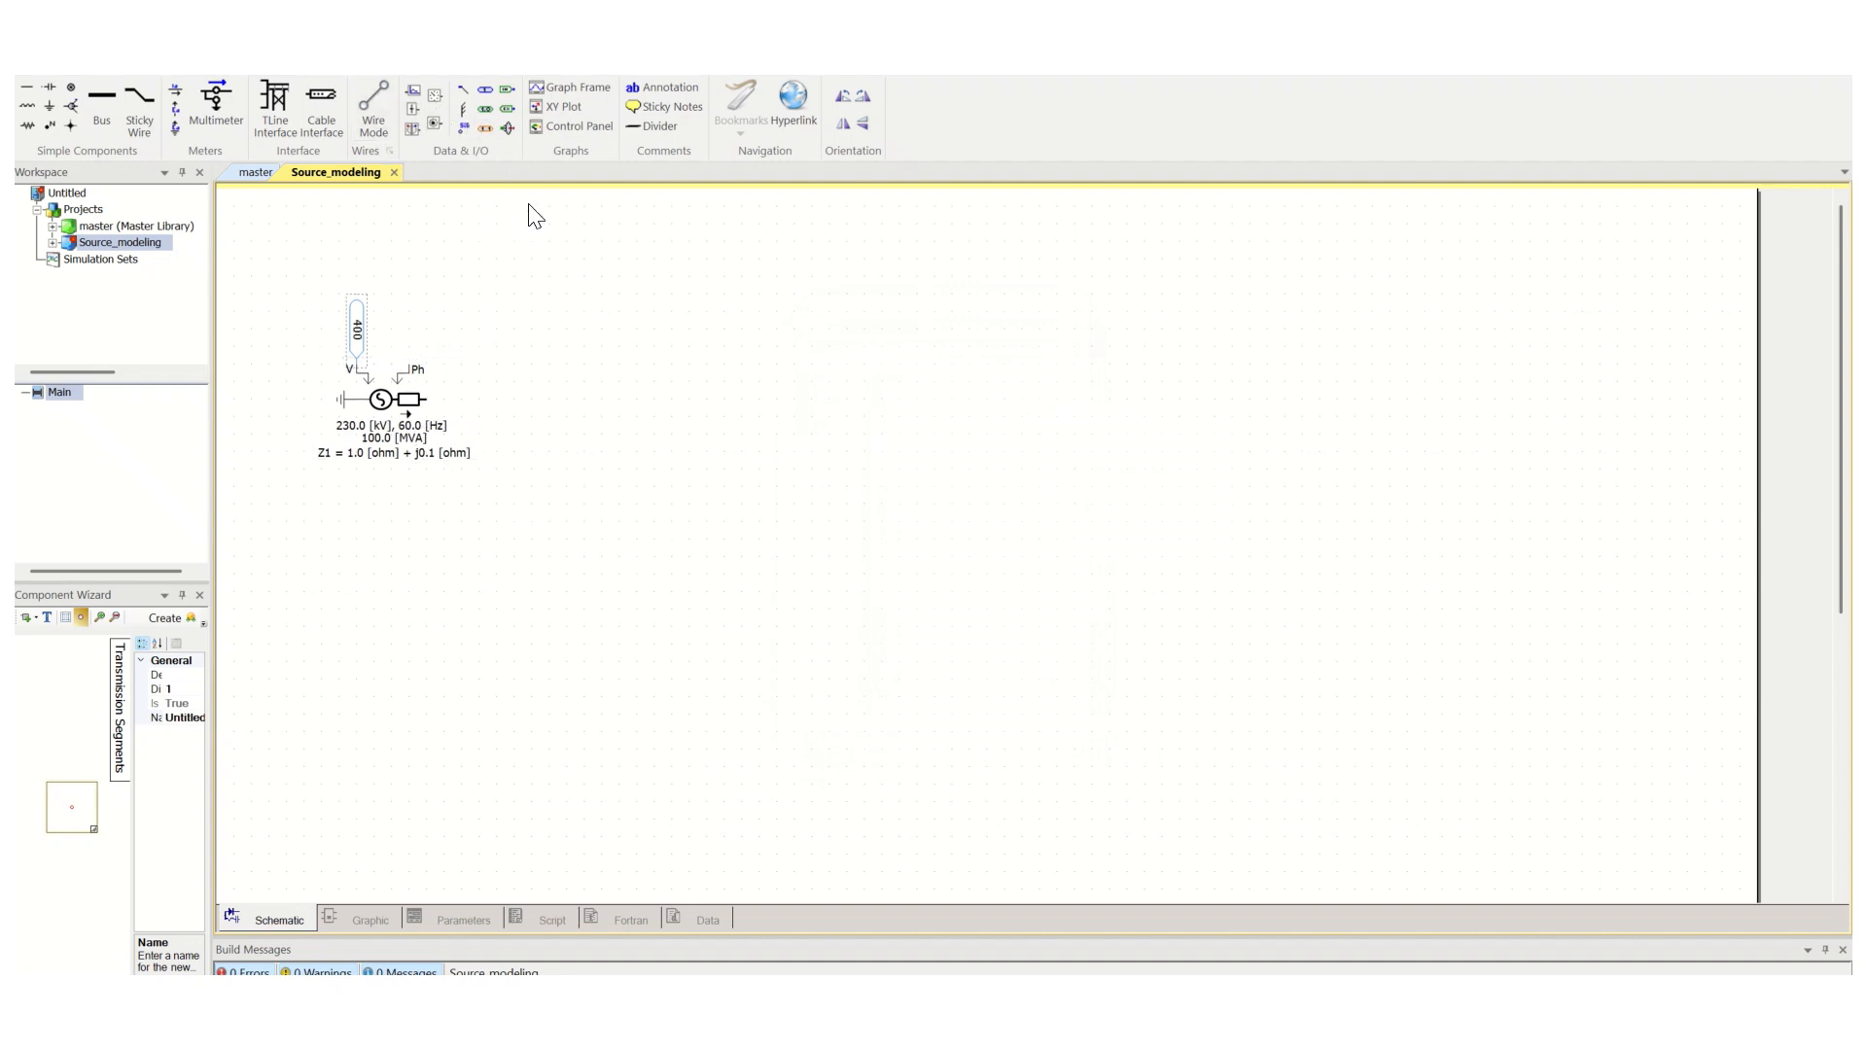
Place a second vertical integer constant on the source's Ph input and set its value to 0
{"action": "left_click", "coordinate": [486, 90]}
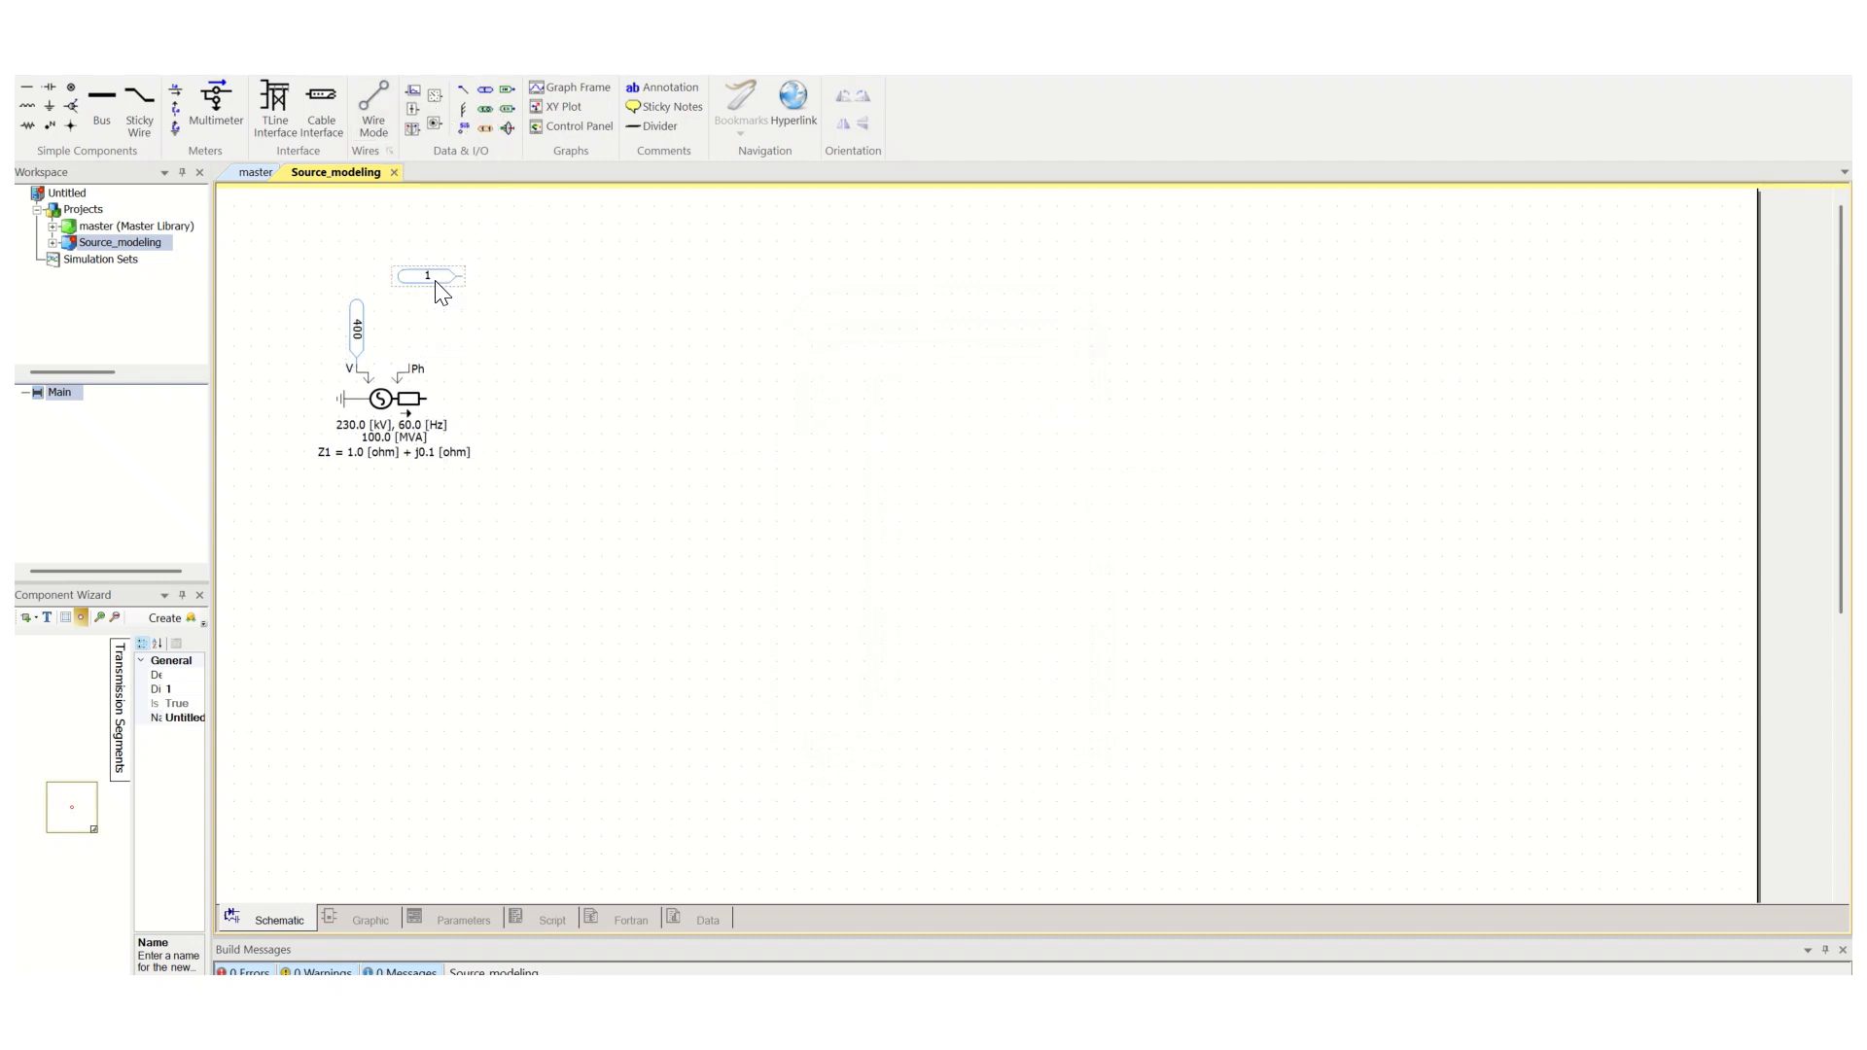
{"action": "left_click", "coordinate": [437, 283]}
{"action": "key", "text": "ctrl+r"}
{"action": "left_click_drag", "start_coordinate": [415, 307], "coordinate": [412, 332]}
{"action": "double_click", "coordinate": [409, 330]}
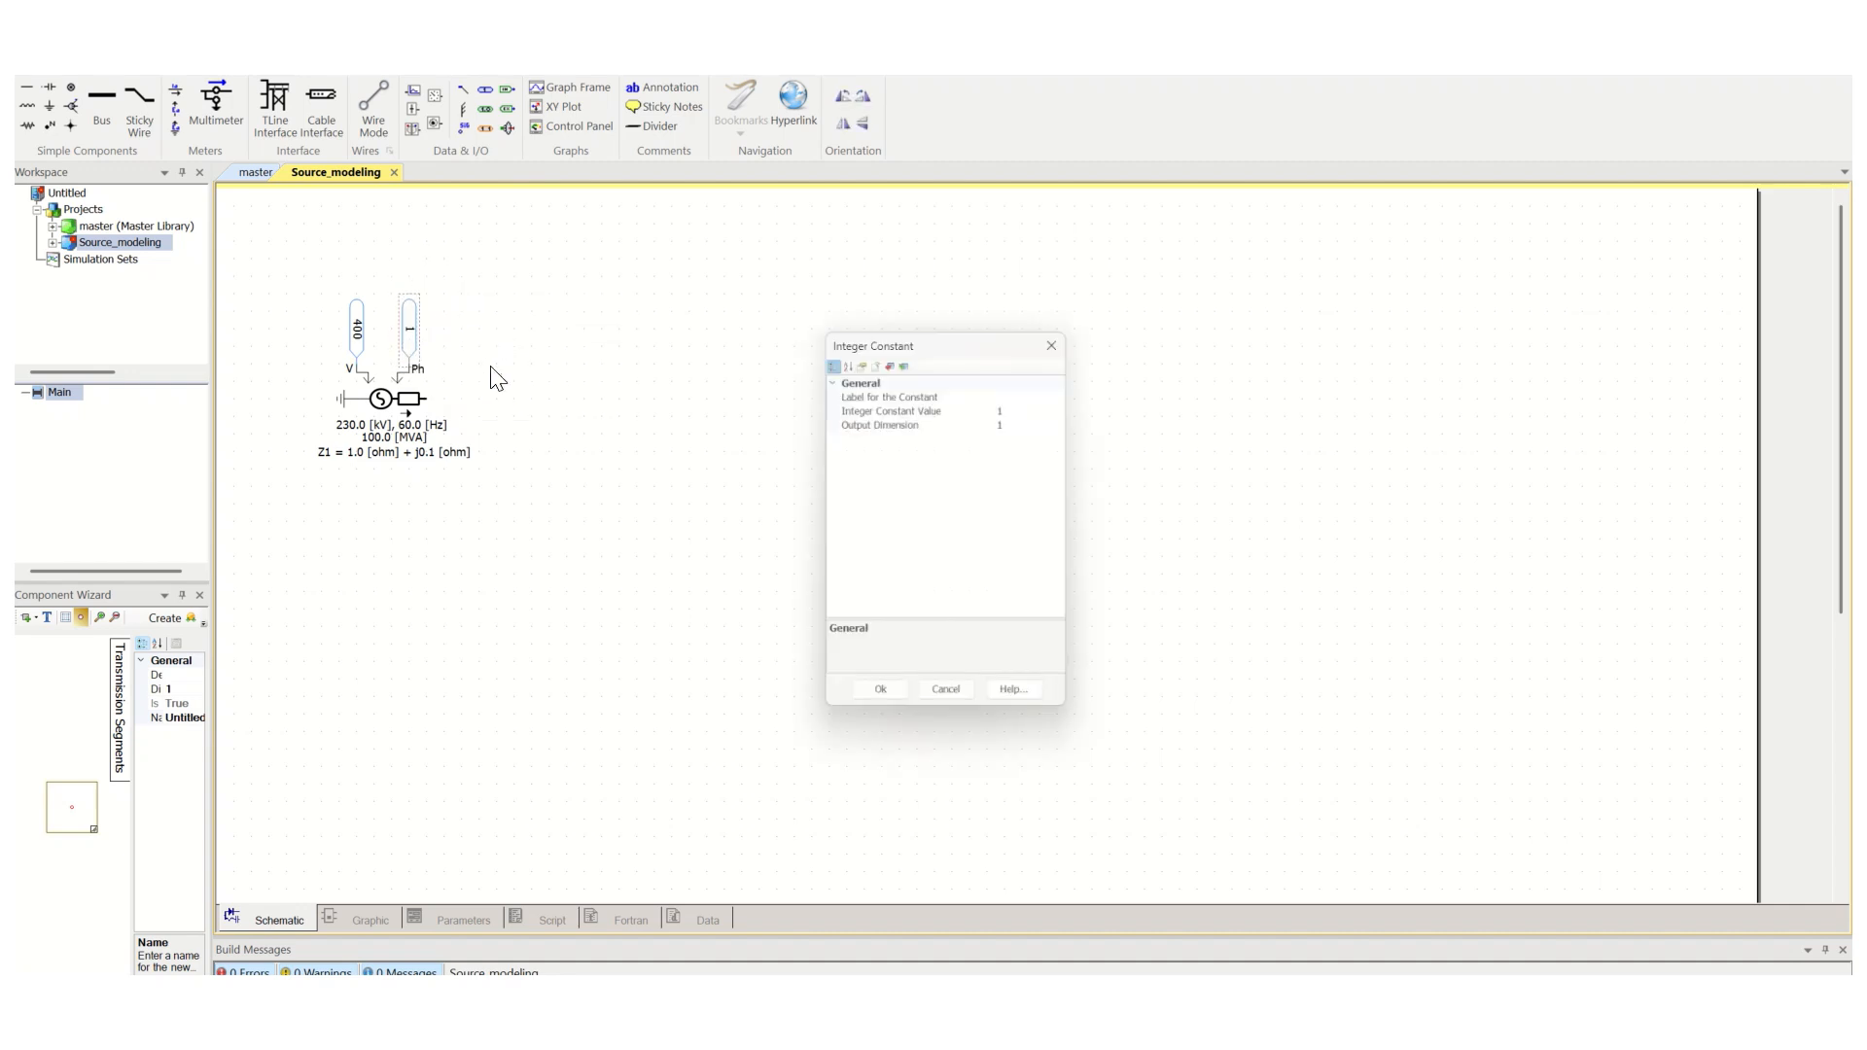
{"action": "left_click", "coordinate": [1024, 400]}
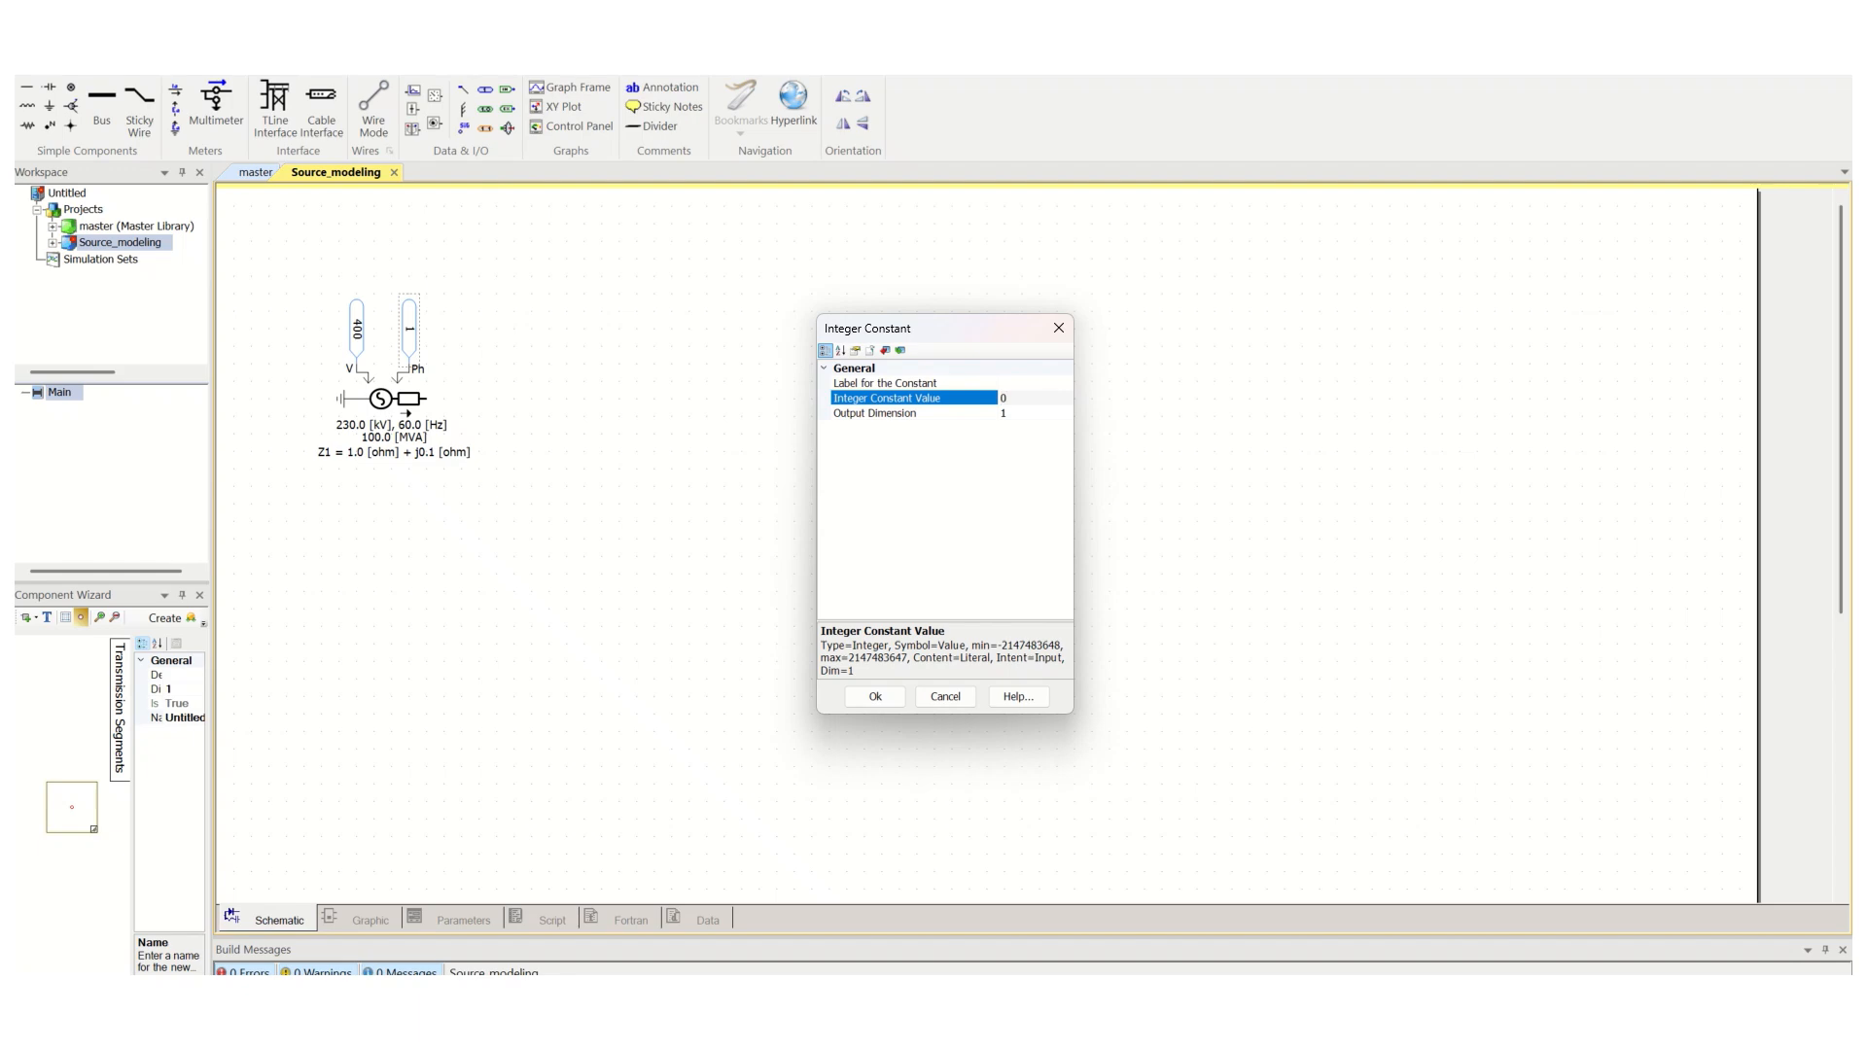
{"action": "type", "text": "0"}
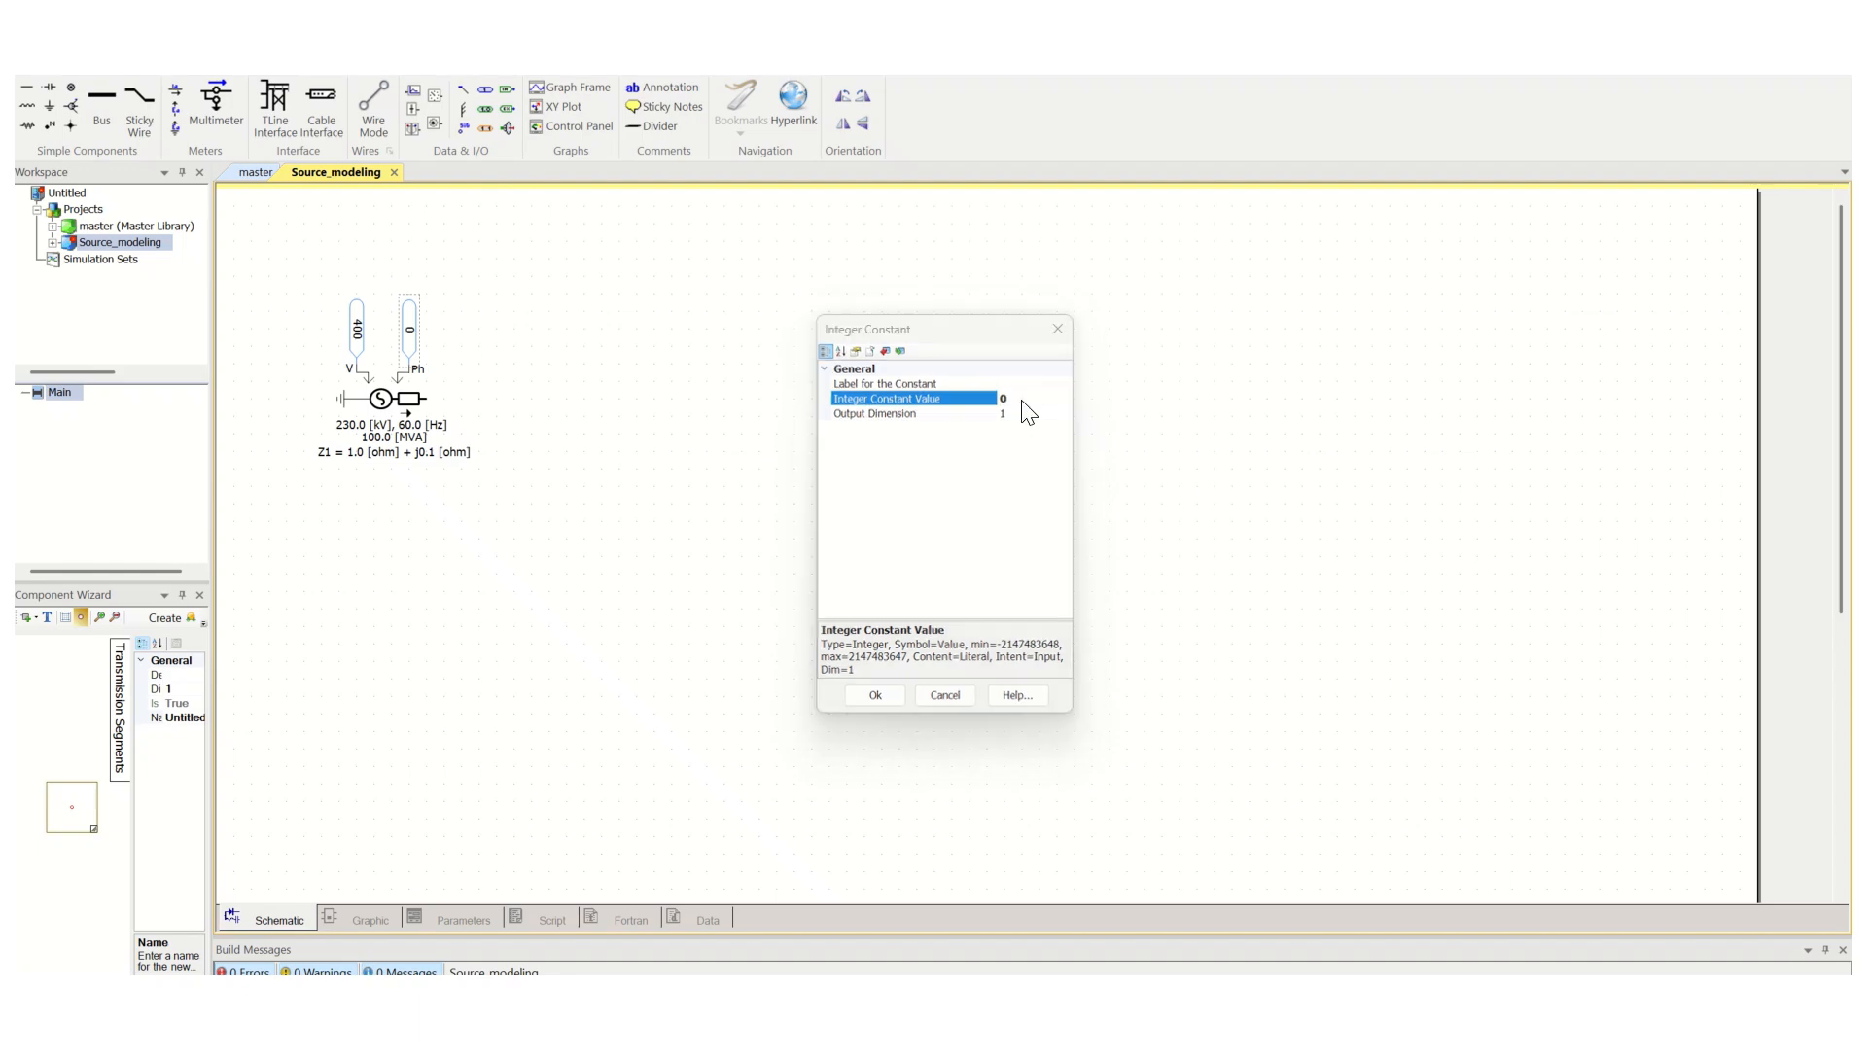
{"action": "key", "text": "Return"}
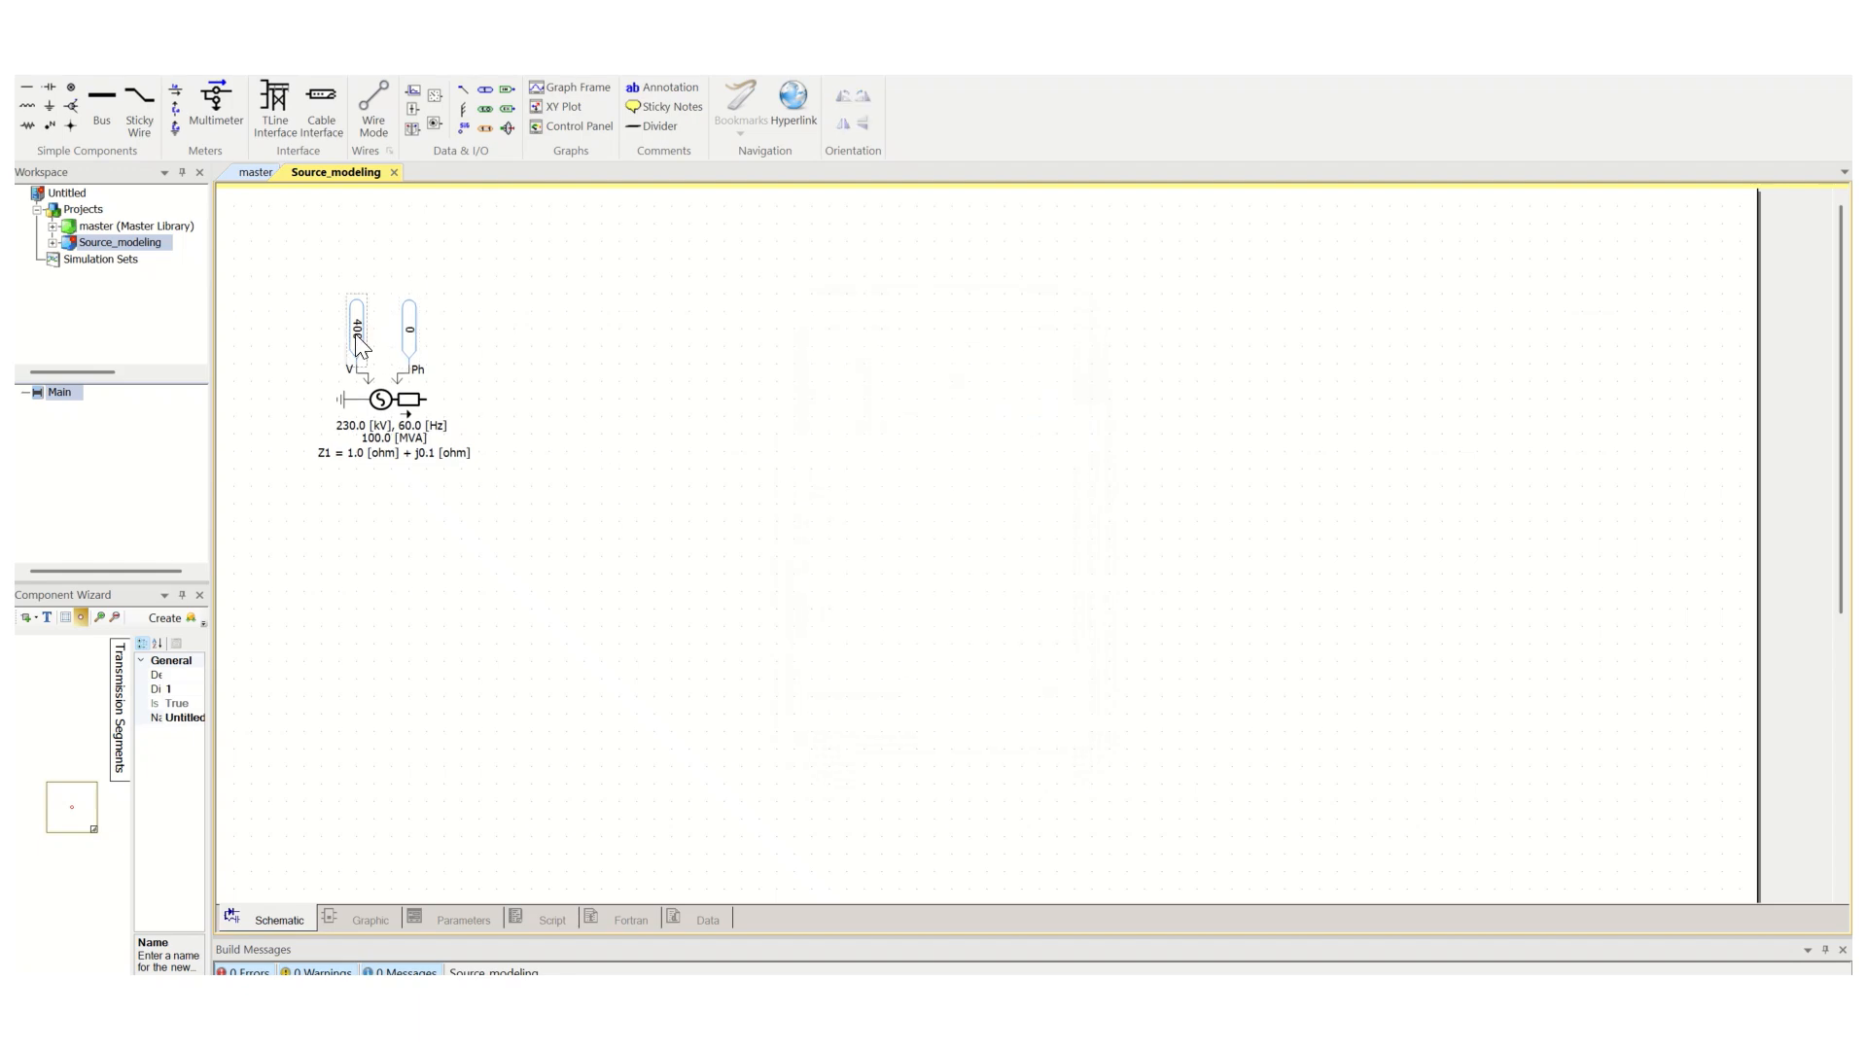
{"action": "left_click", "coordinate": [401, 335]}
Set the three-phase source's base voltage to 400 kV and its base frequency to 50 Hz
{"action": "double_click", "coordinate": [406, 413]}
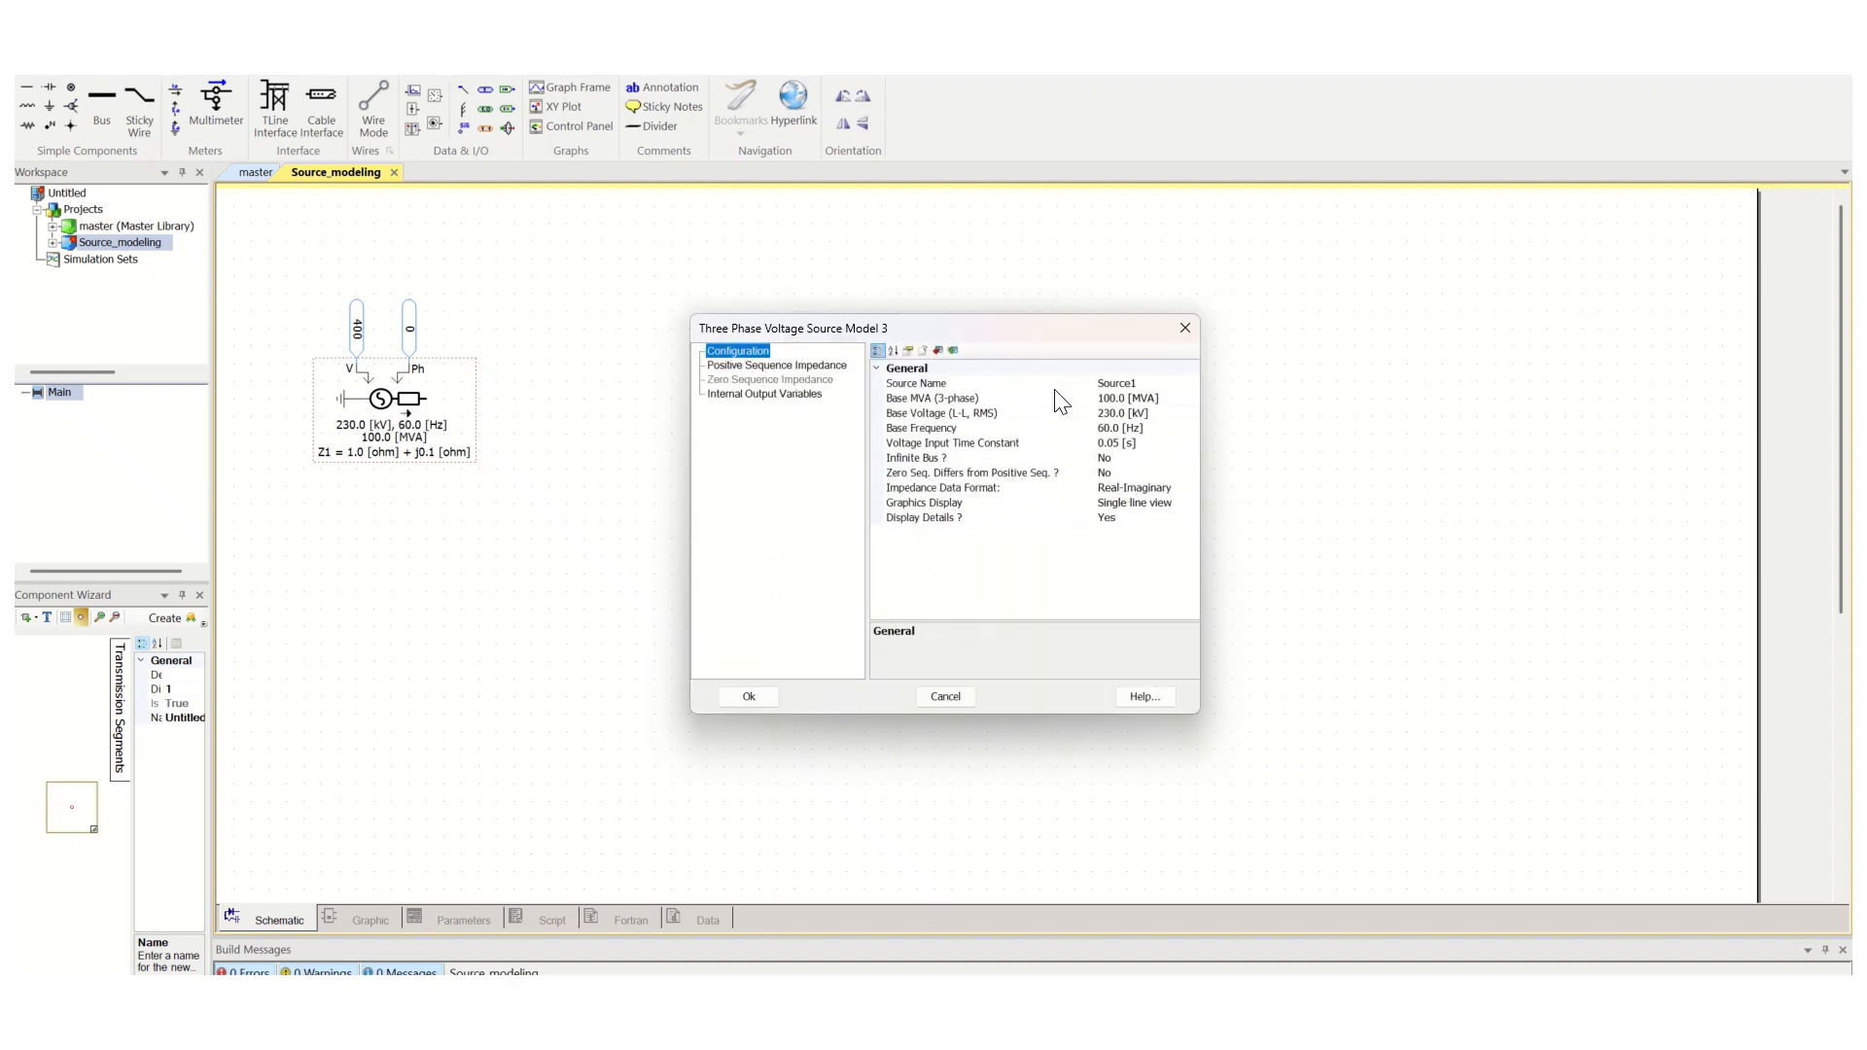
{"action": "left_click", "coordinate": [1139, 384]}
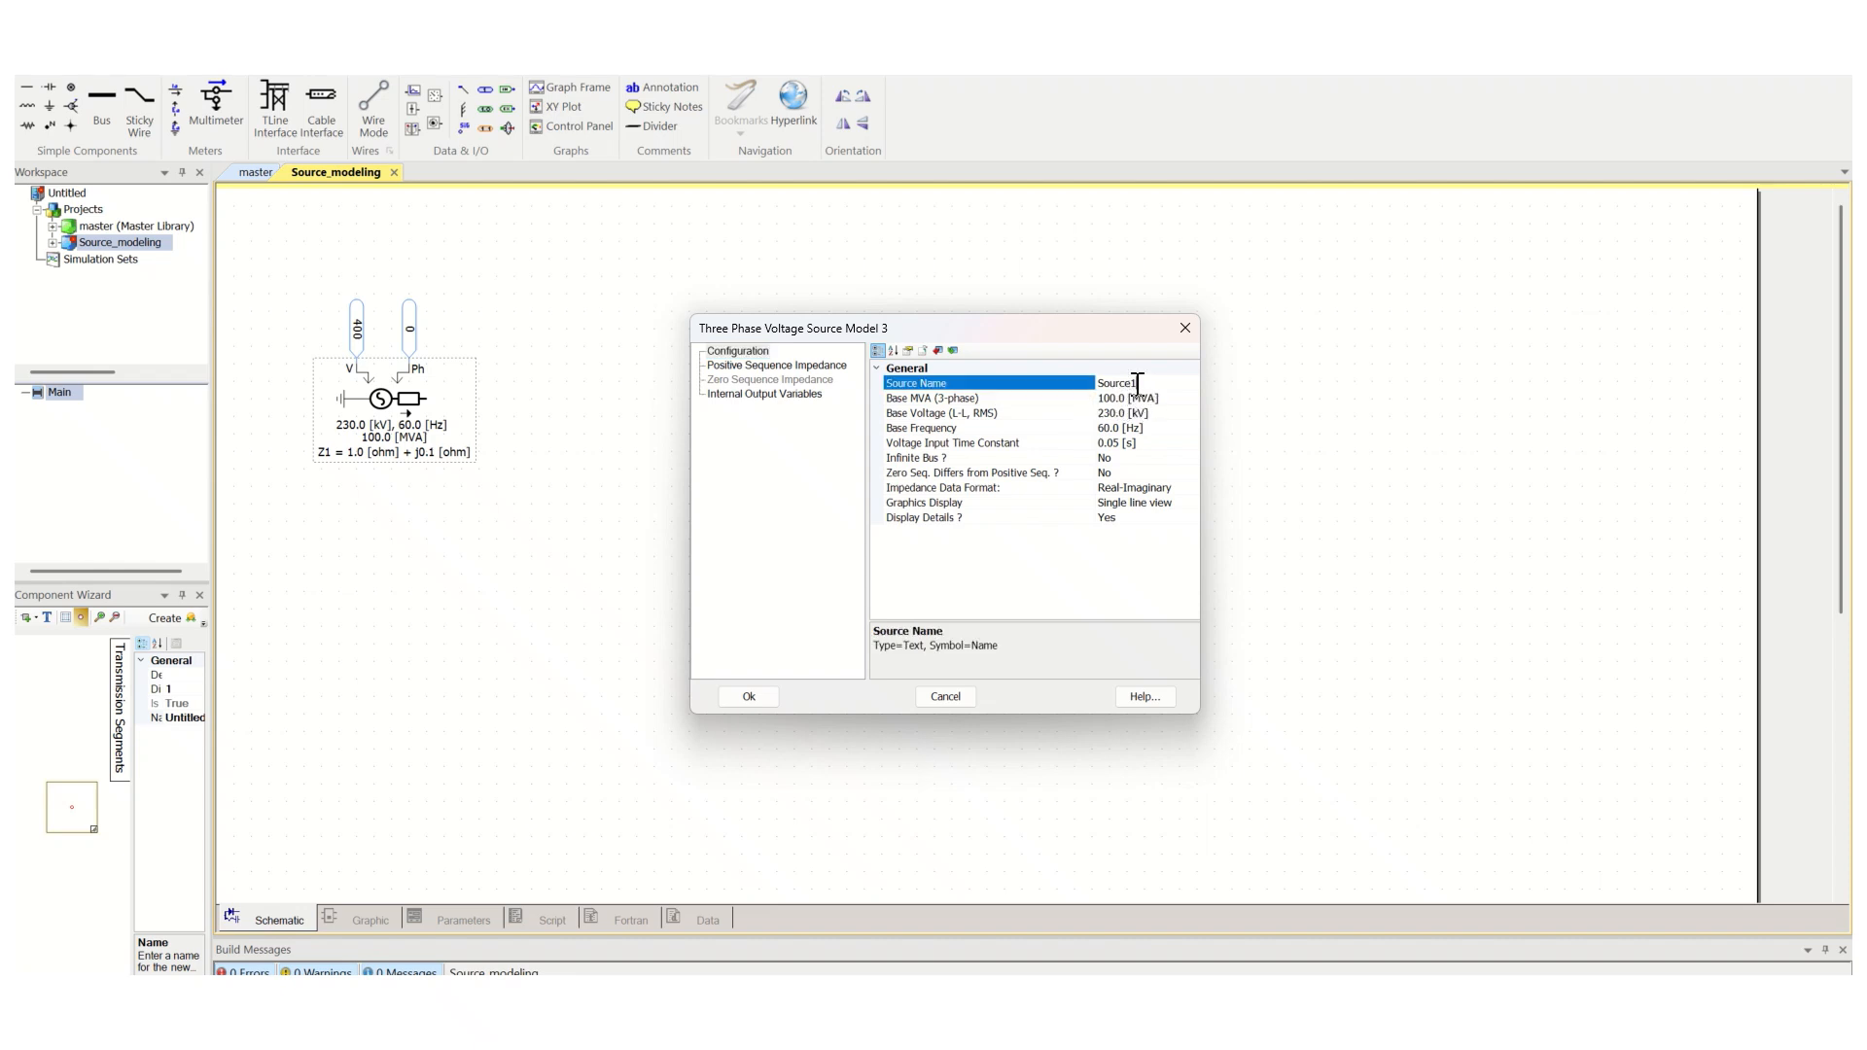
{"action": "left_click_drag", "start_coordinate": [1138, 383], "coordinate": [1095, 383]}
{"action": "left_click", "coordinate": [1159, 386]}
{"action": "left_click", "coordinate": [1114, 398]}
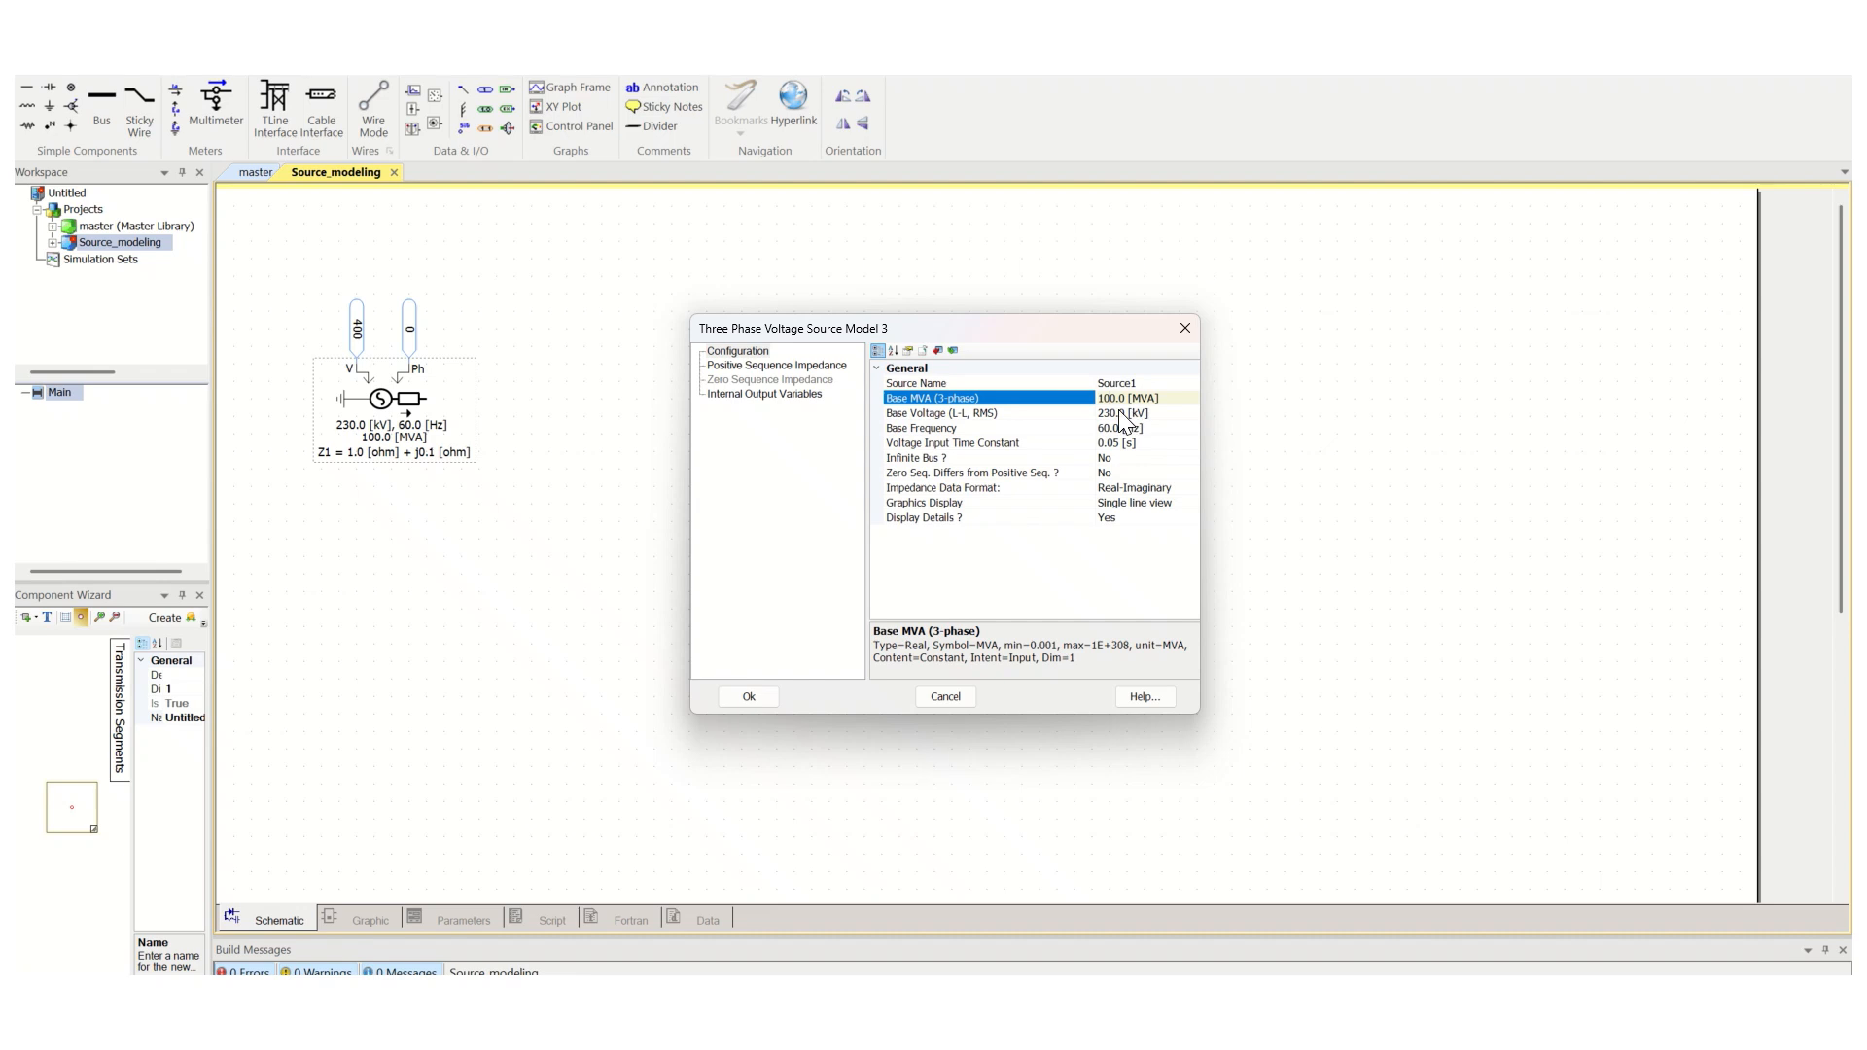
{"action": "left_click_drag", "start_coordinate": [1126, 398], "coordinate": [1089, 414]}
{"action": "left_click", "coordinate": [1112, 414]}
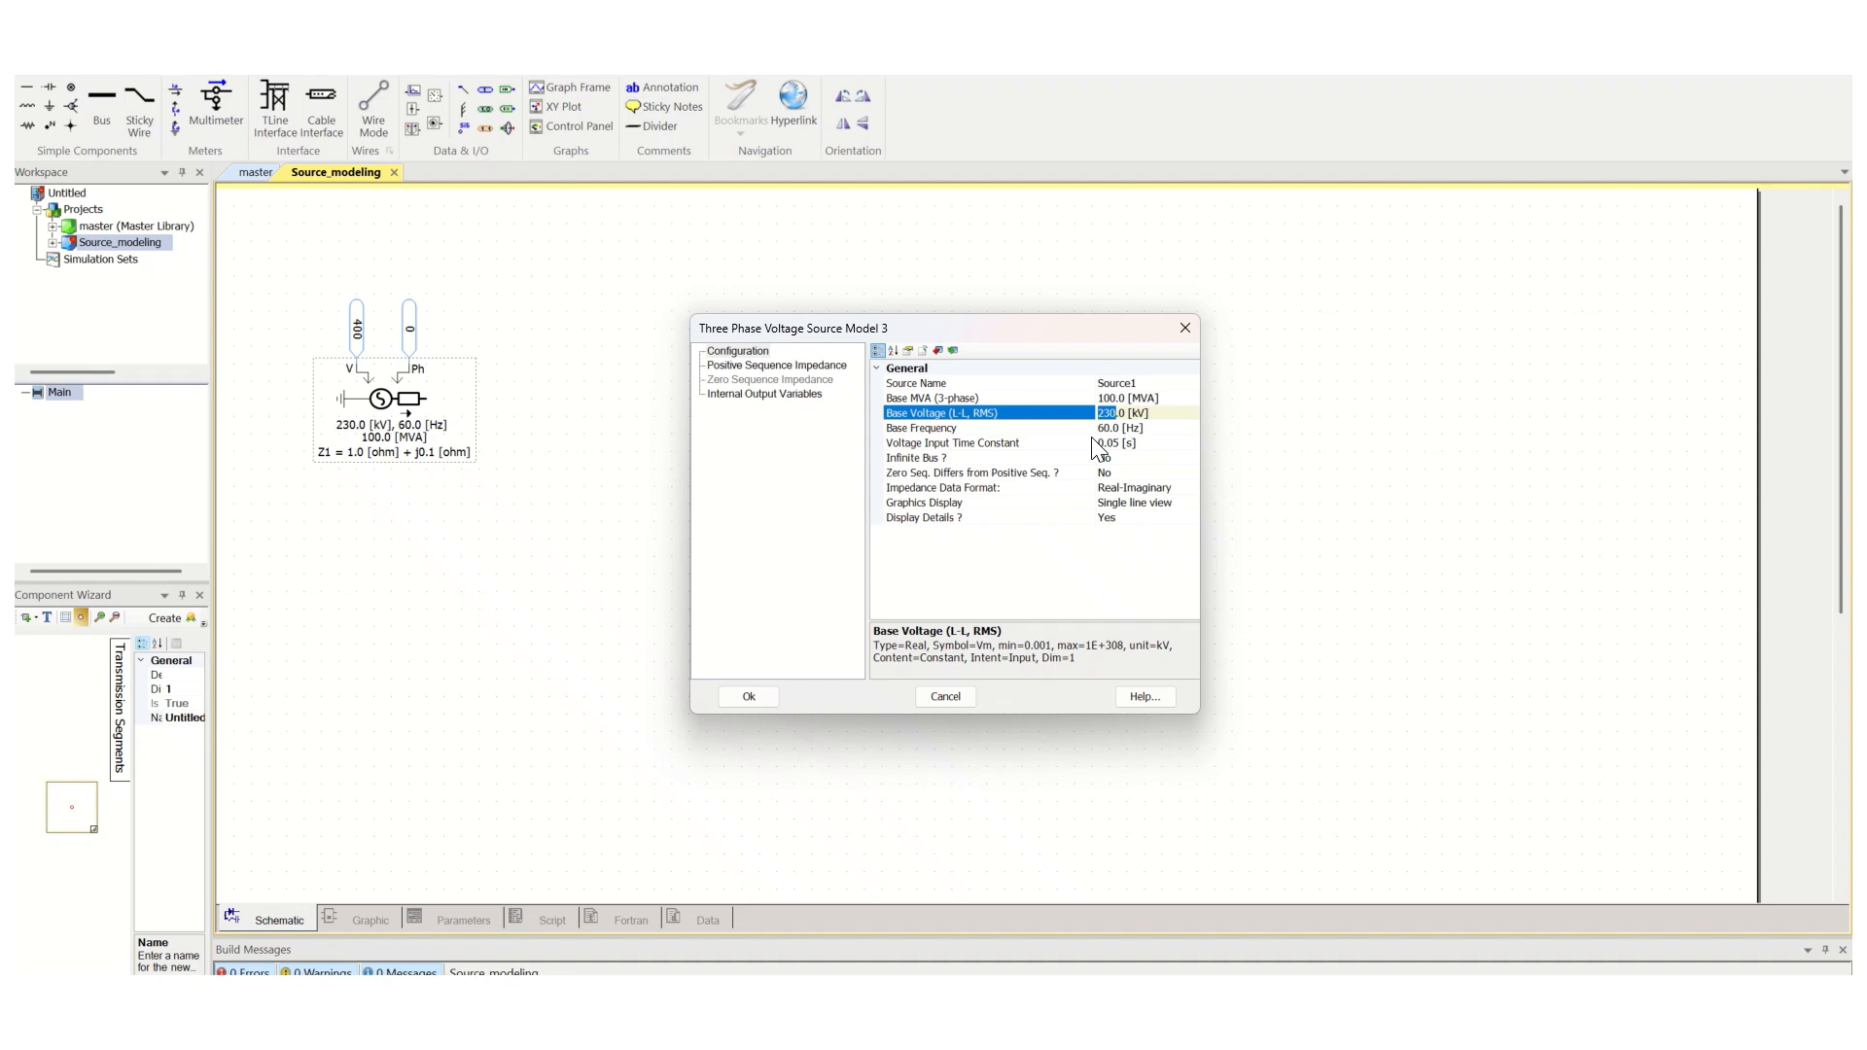
{"action": "type", "text": "400"}
{"action": "left_click", "coordinate": [1113, 430]}
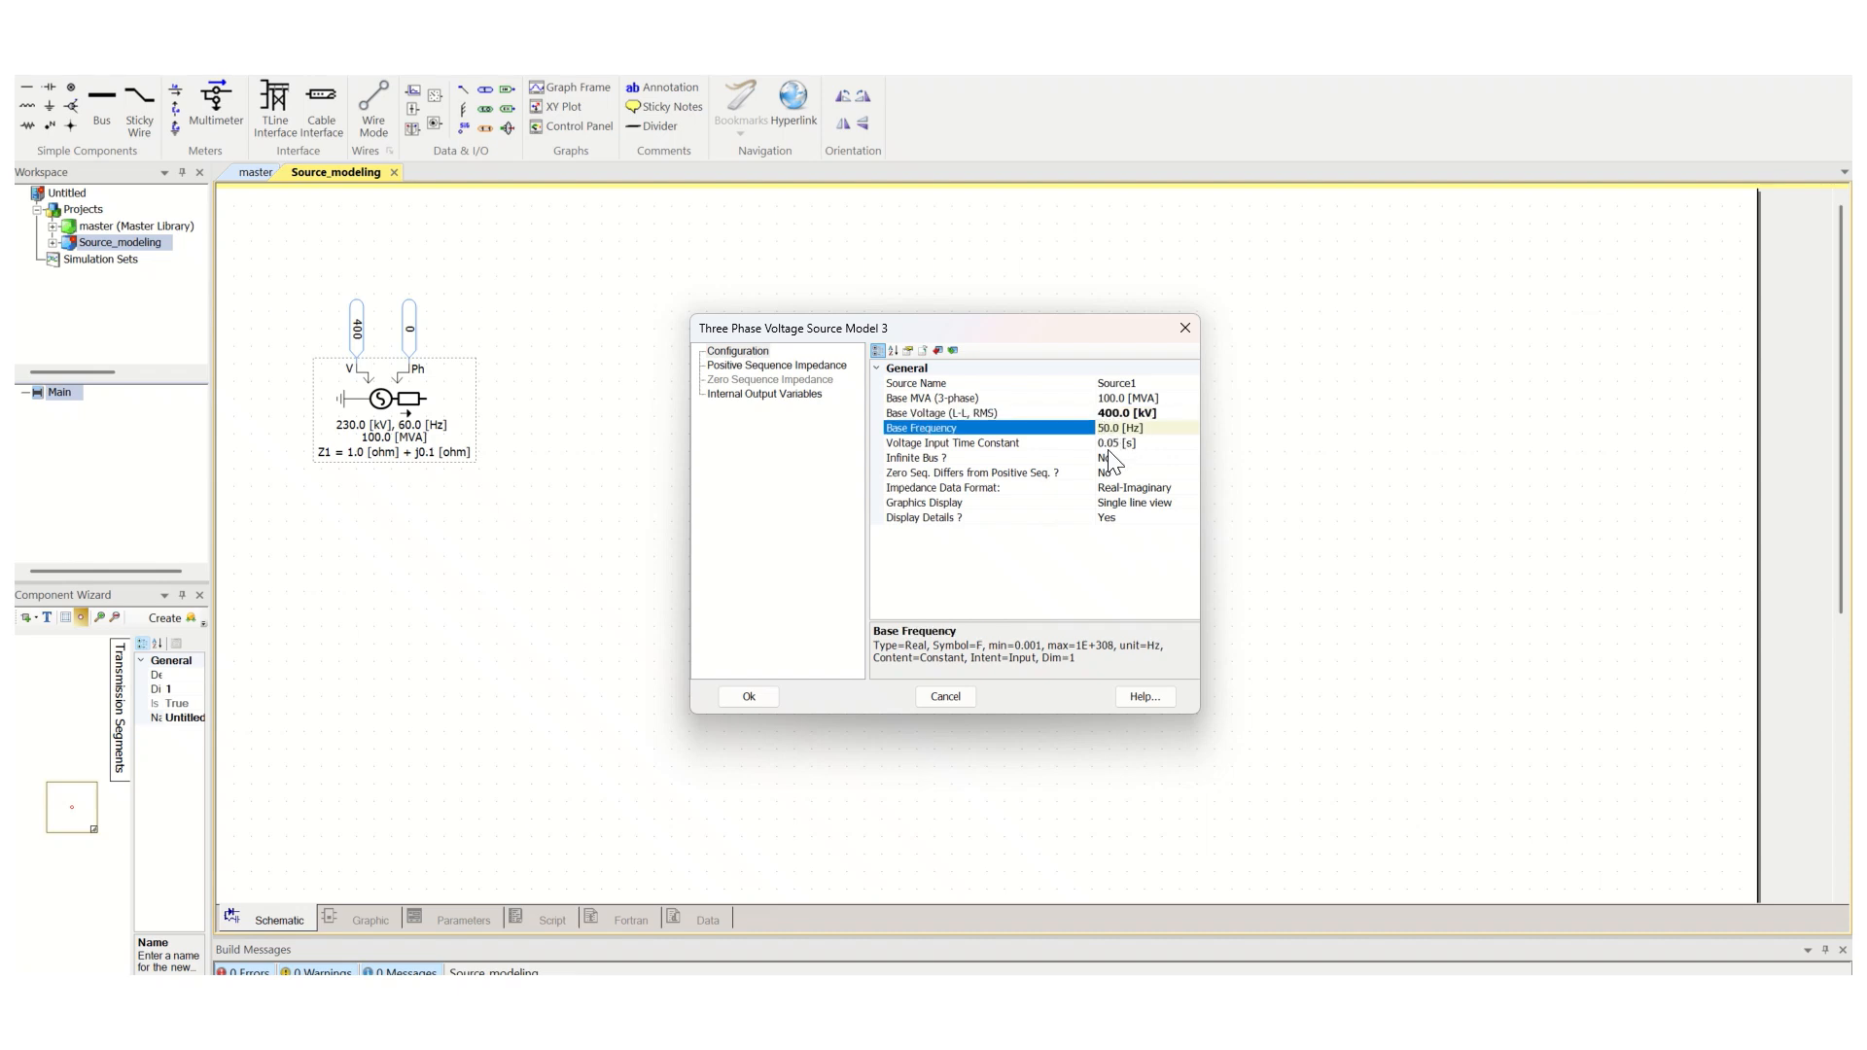
{"action": "left_click", "coordinate": [1124, 457]}
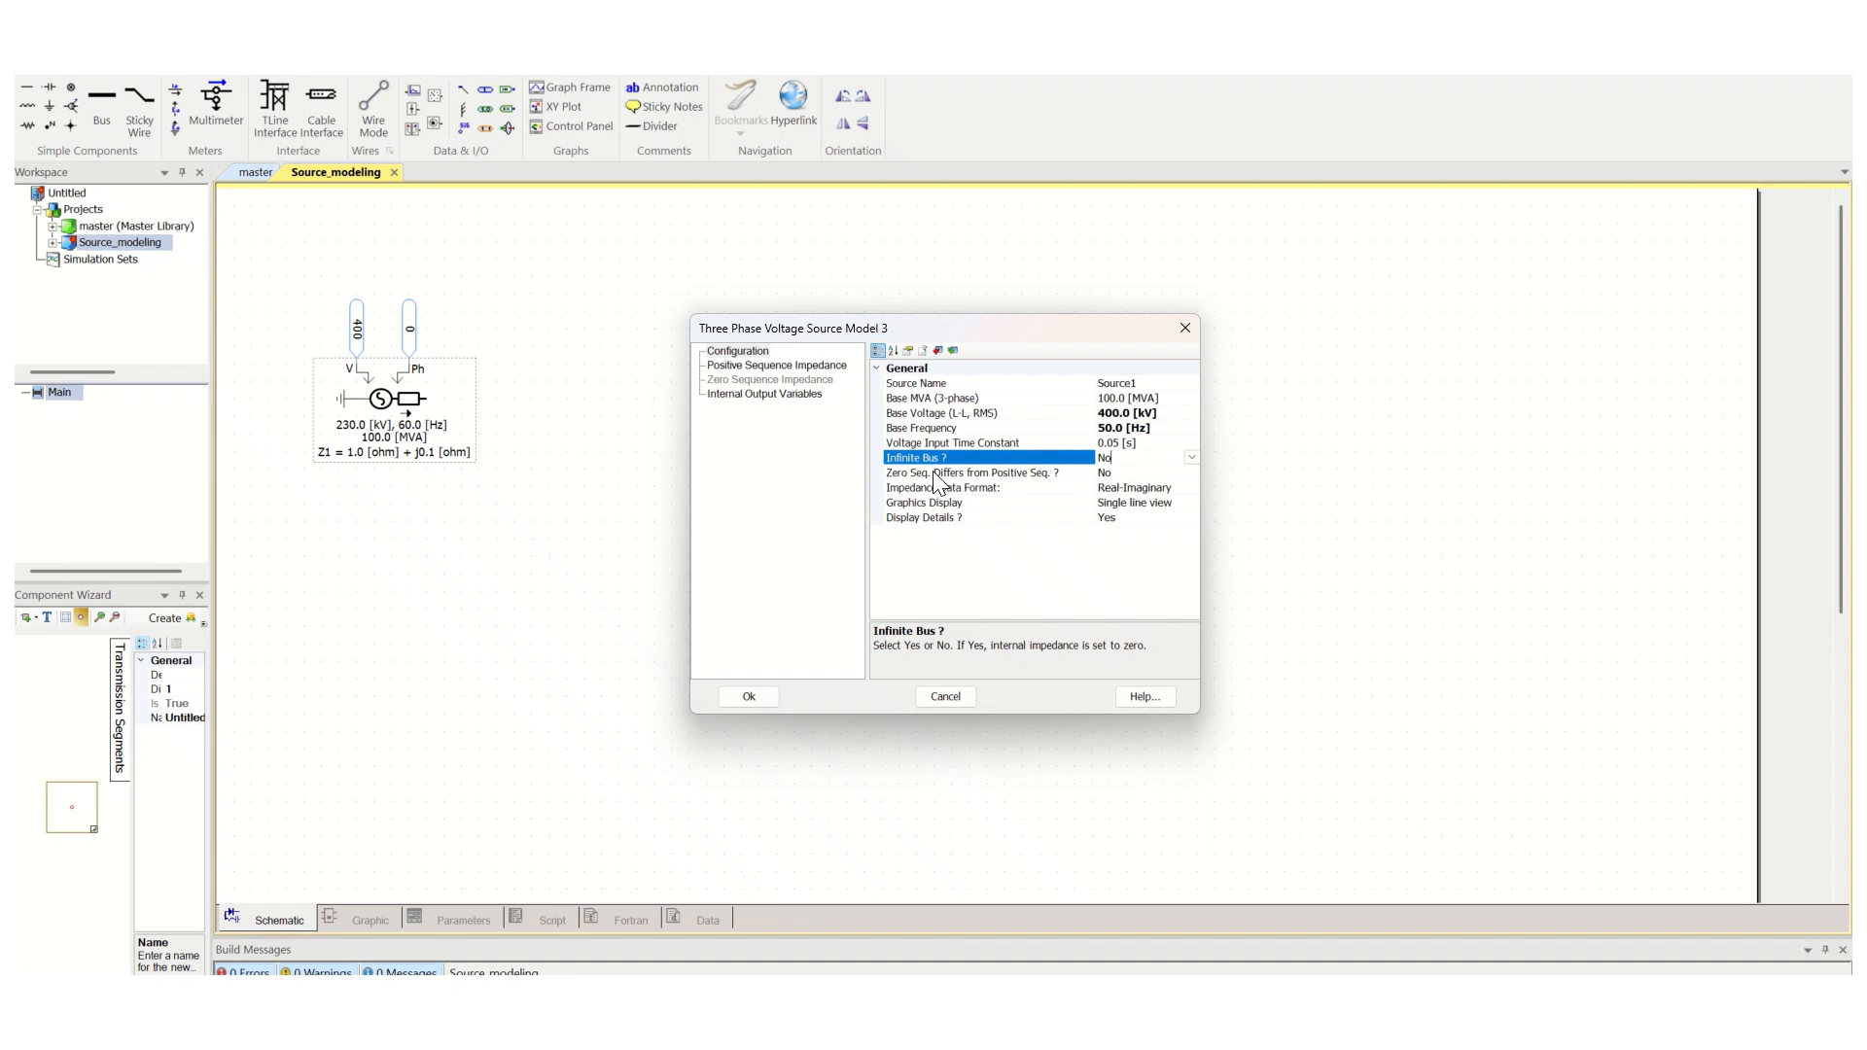
Set the three-phase source's Infinite Bus option to Yes, after toggling it between Yes and No
{"action": "left_click", "coordinate": [1191, 457]}
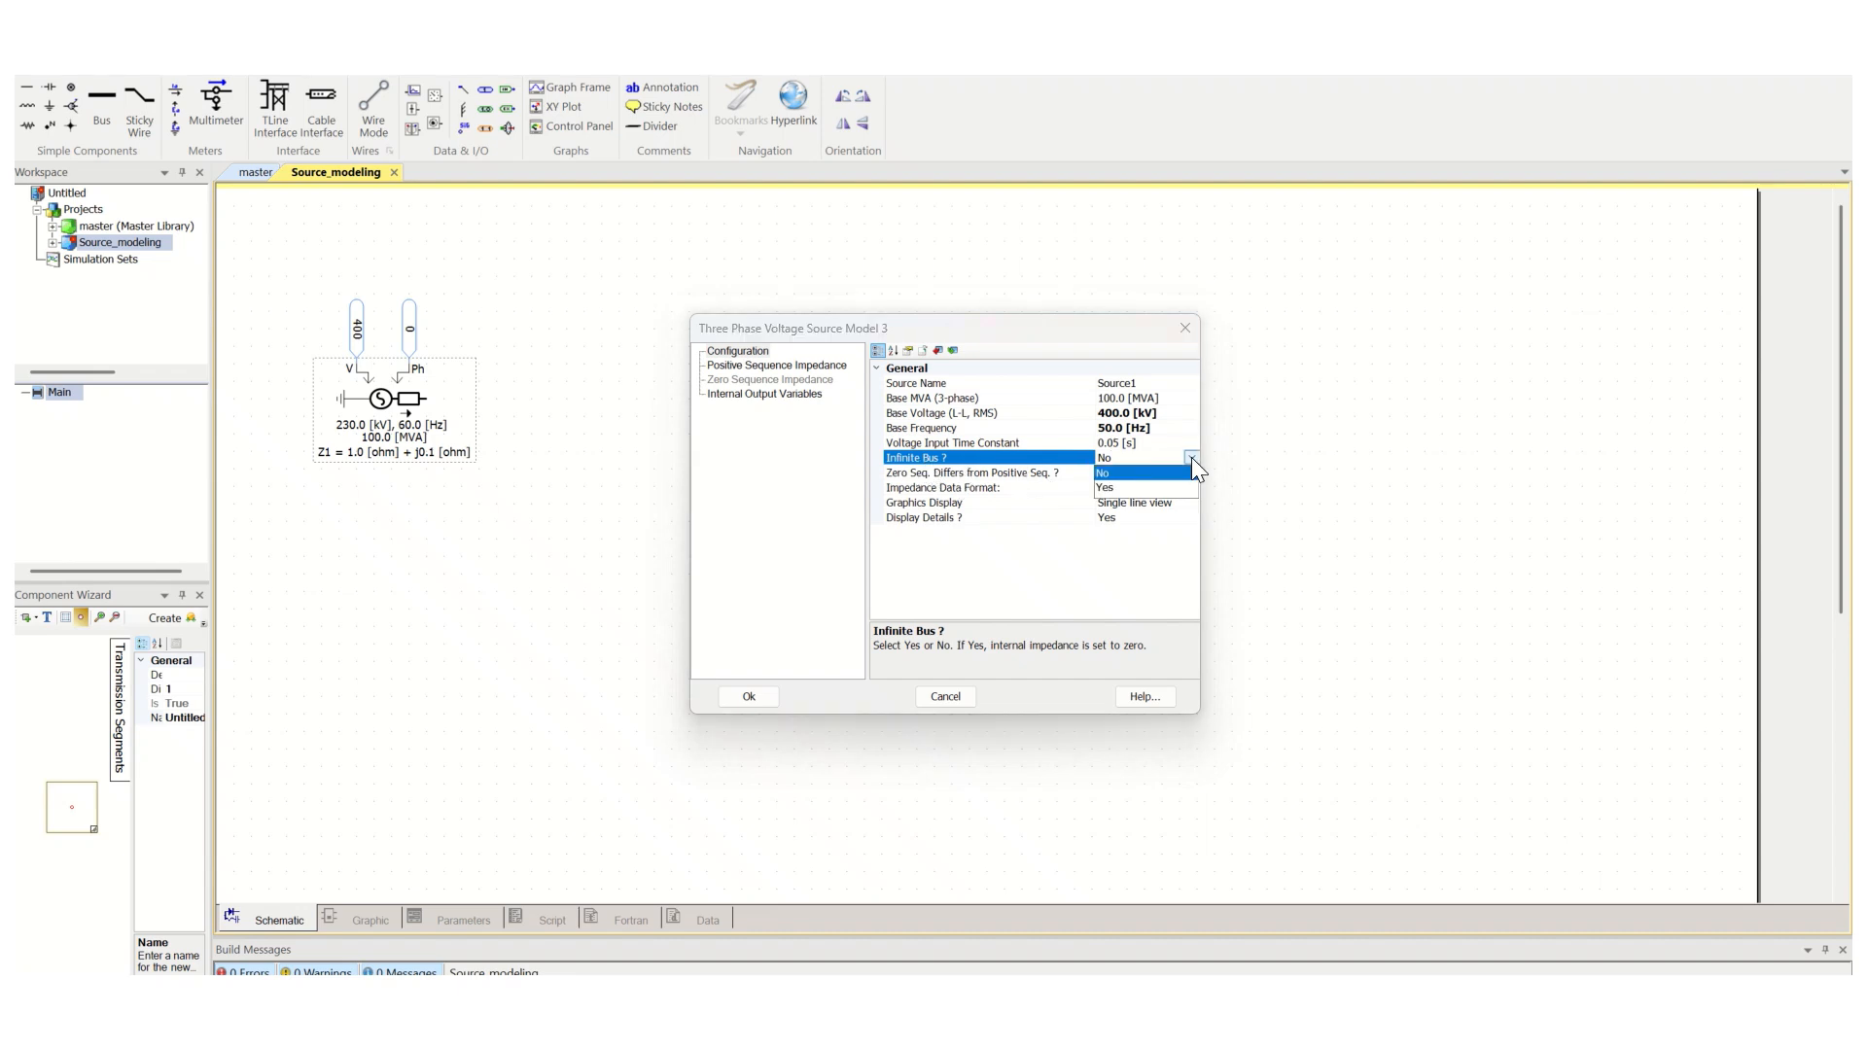
{"action": "left_click", "coordinate": [1160, 487]}
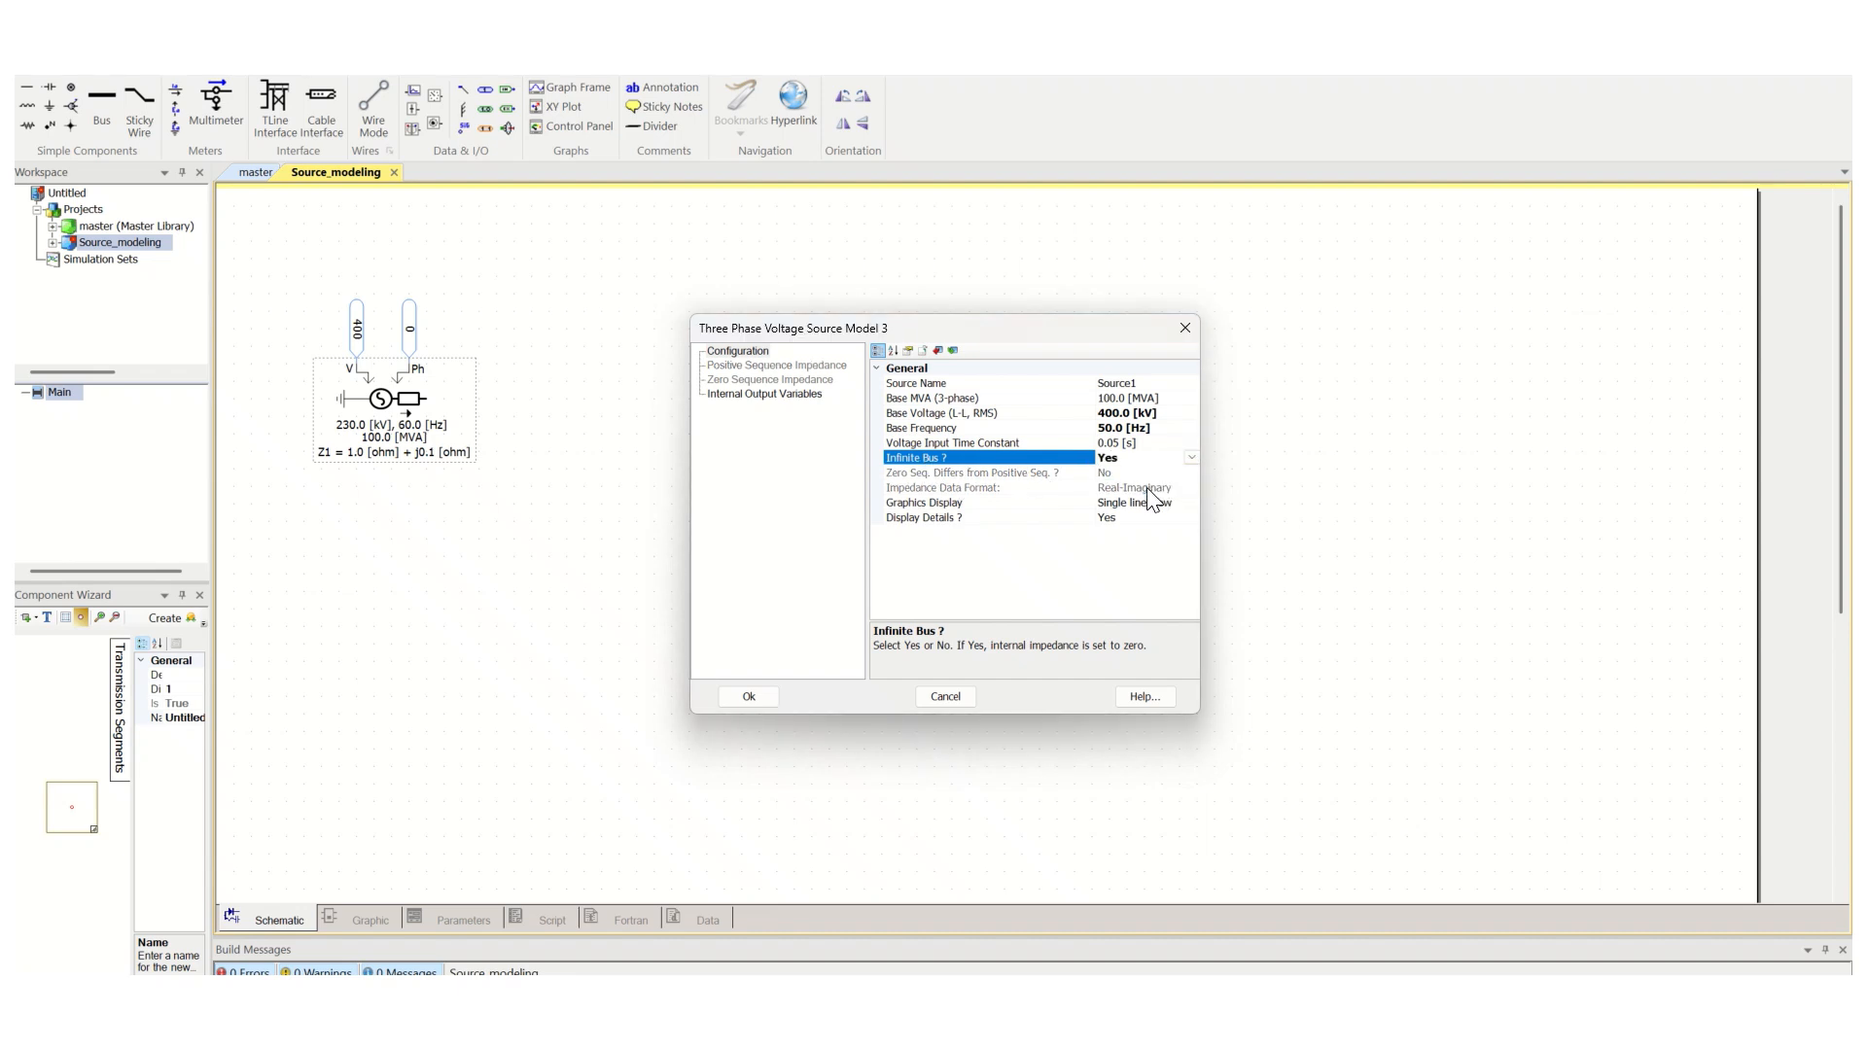
{"action": "left_click", "coordinate": [1191, 457]}
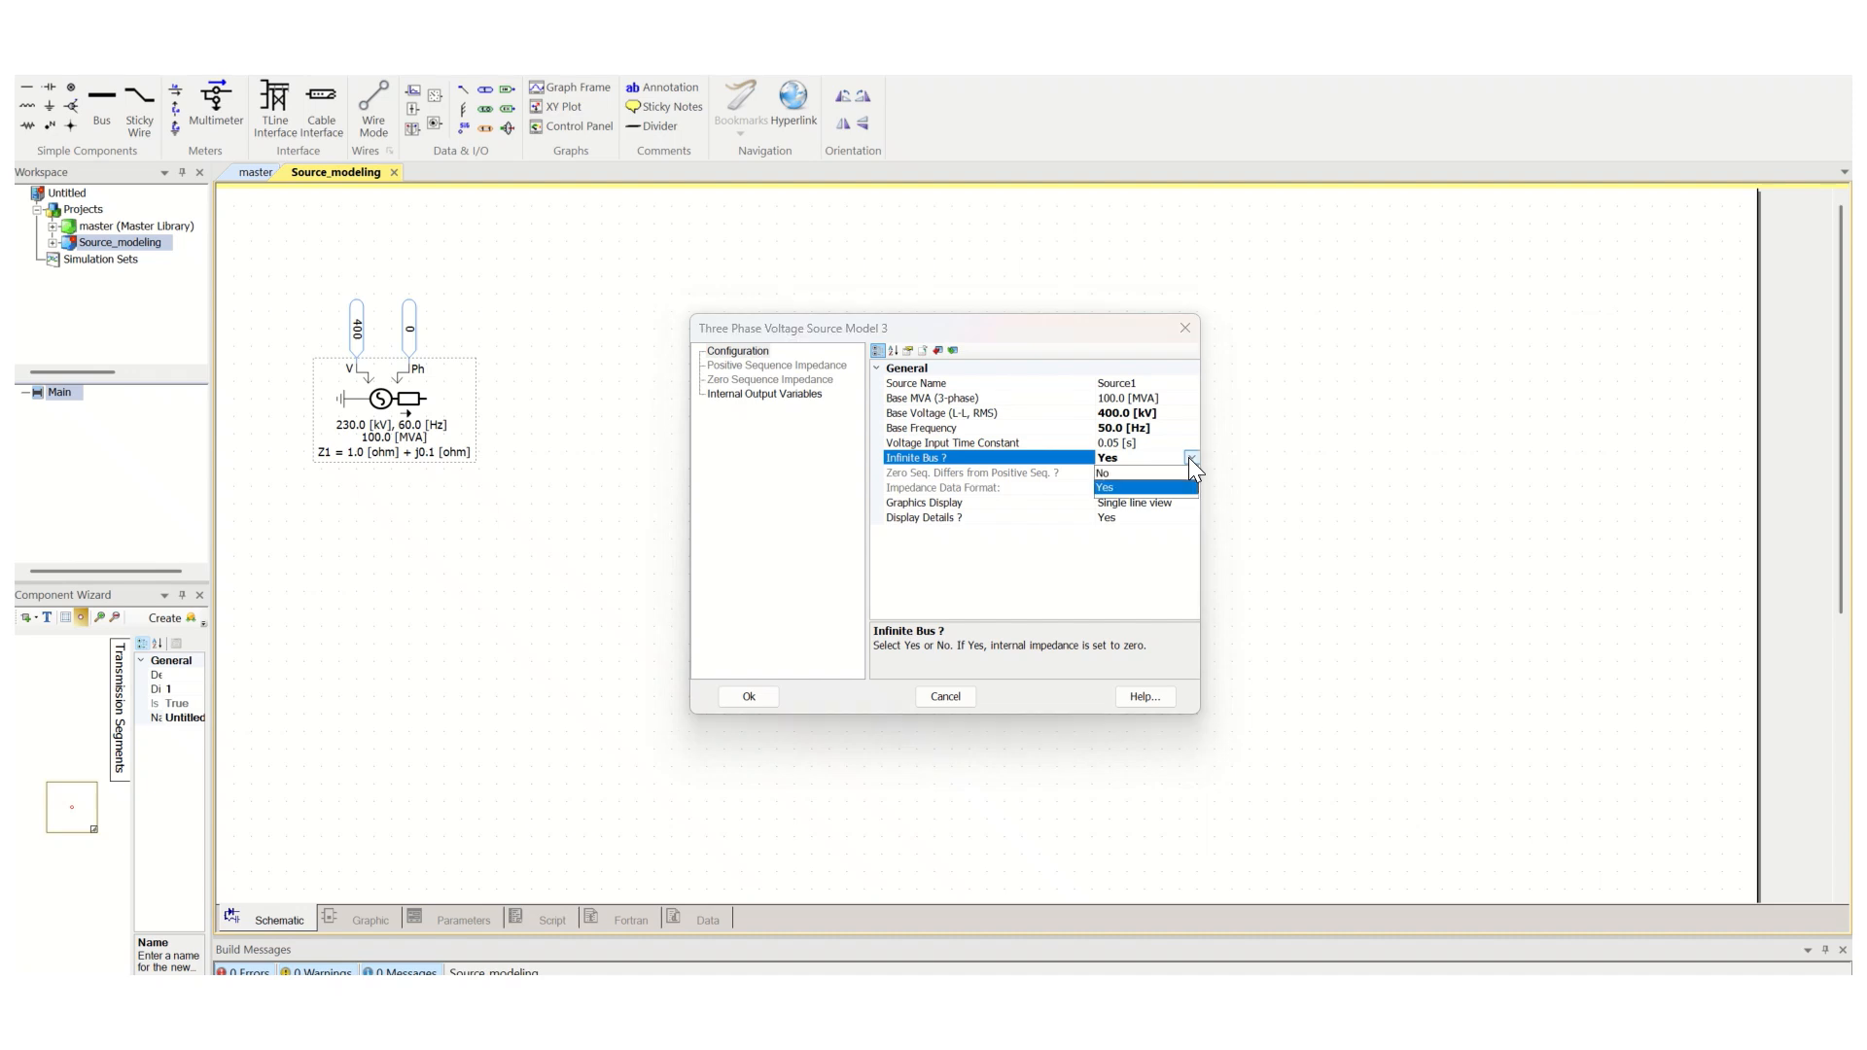
{"action": "left_click", "coordinate": [1122, 472]}
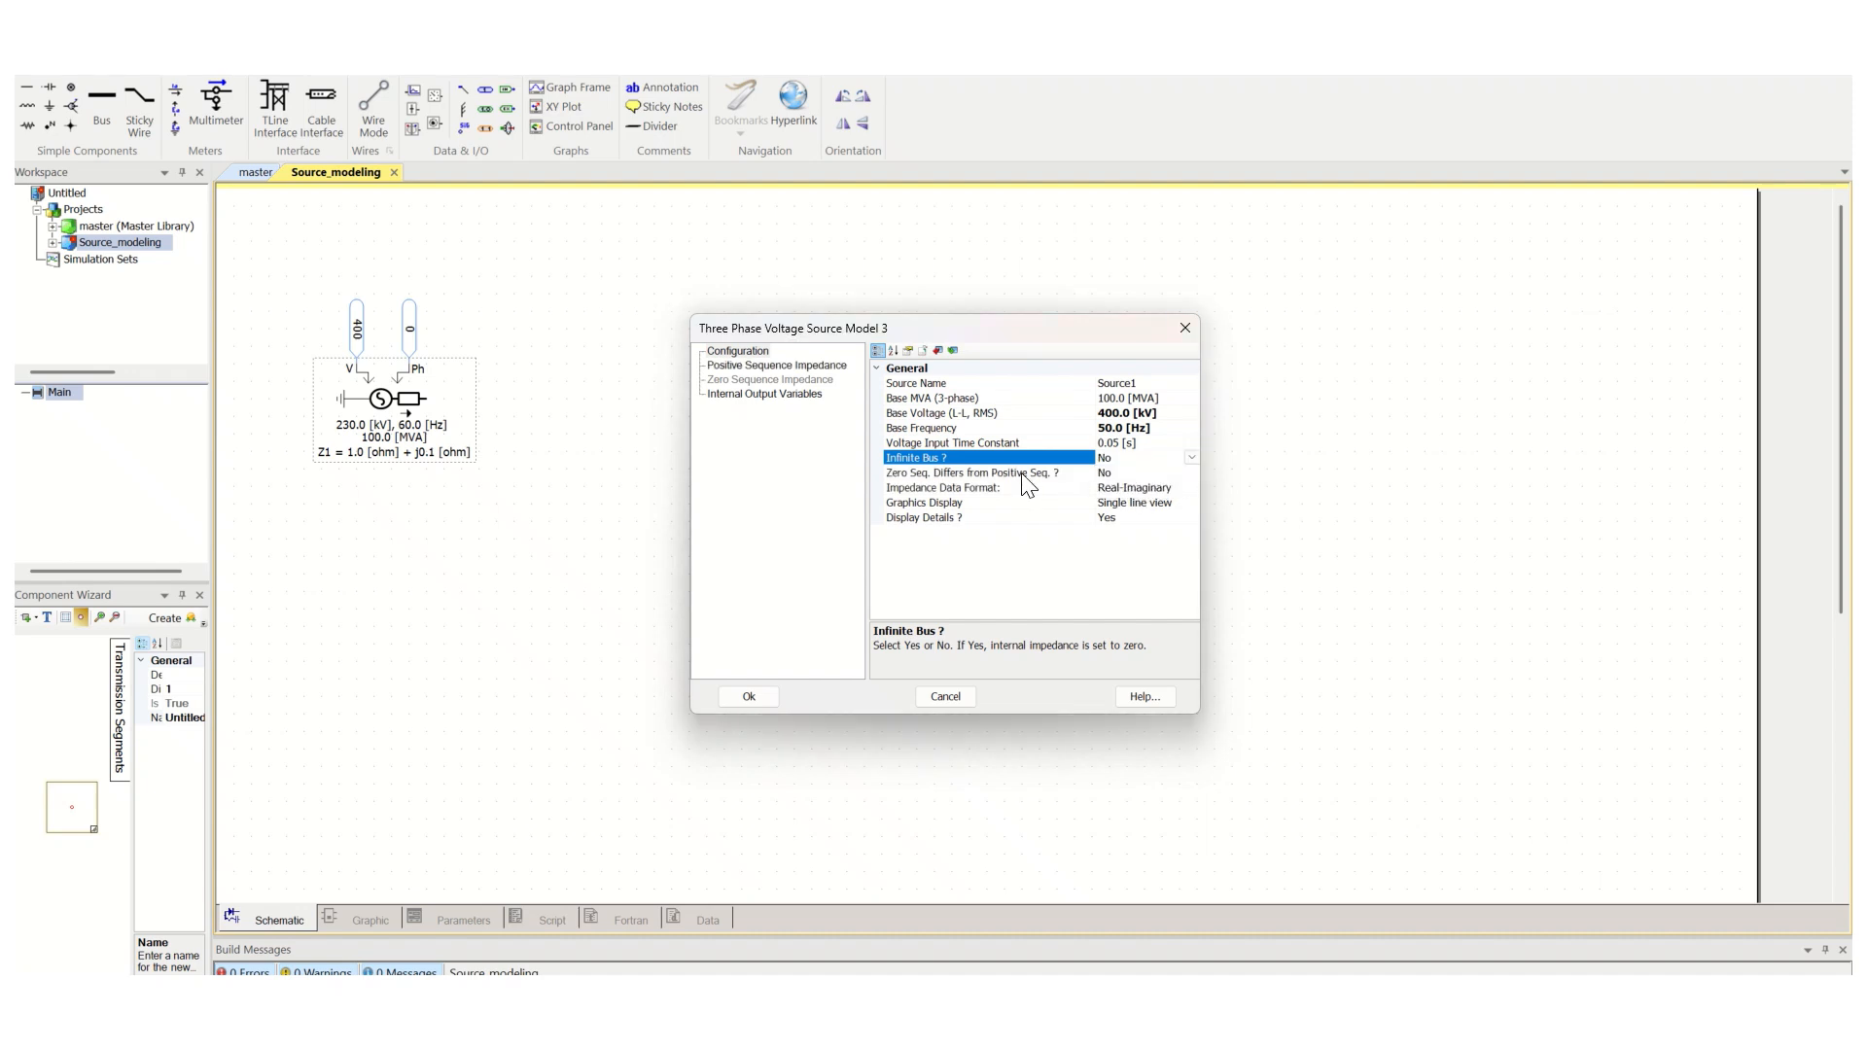
{"action": "left_click", "coordinate": [1192, 457]}
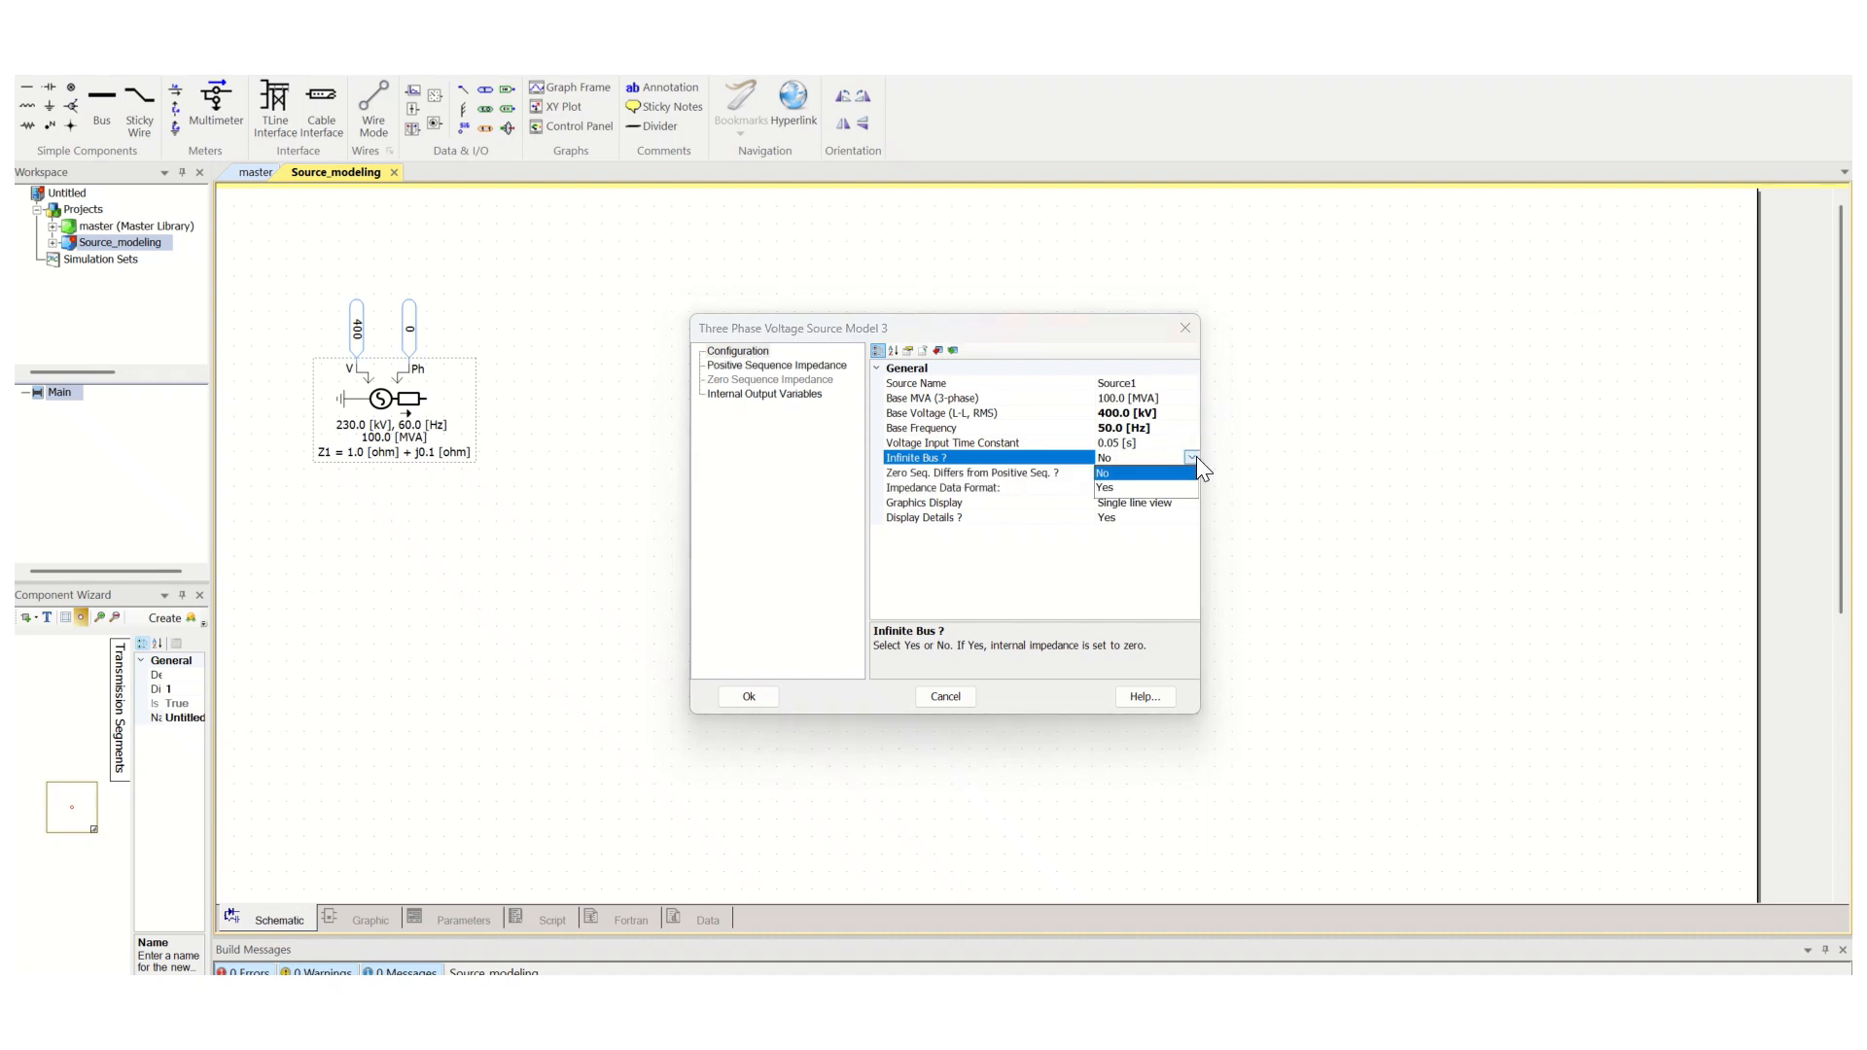
{"action": "left_click", "coordinate": [1125, 488]}
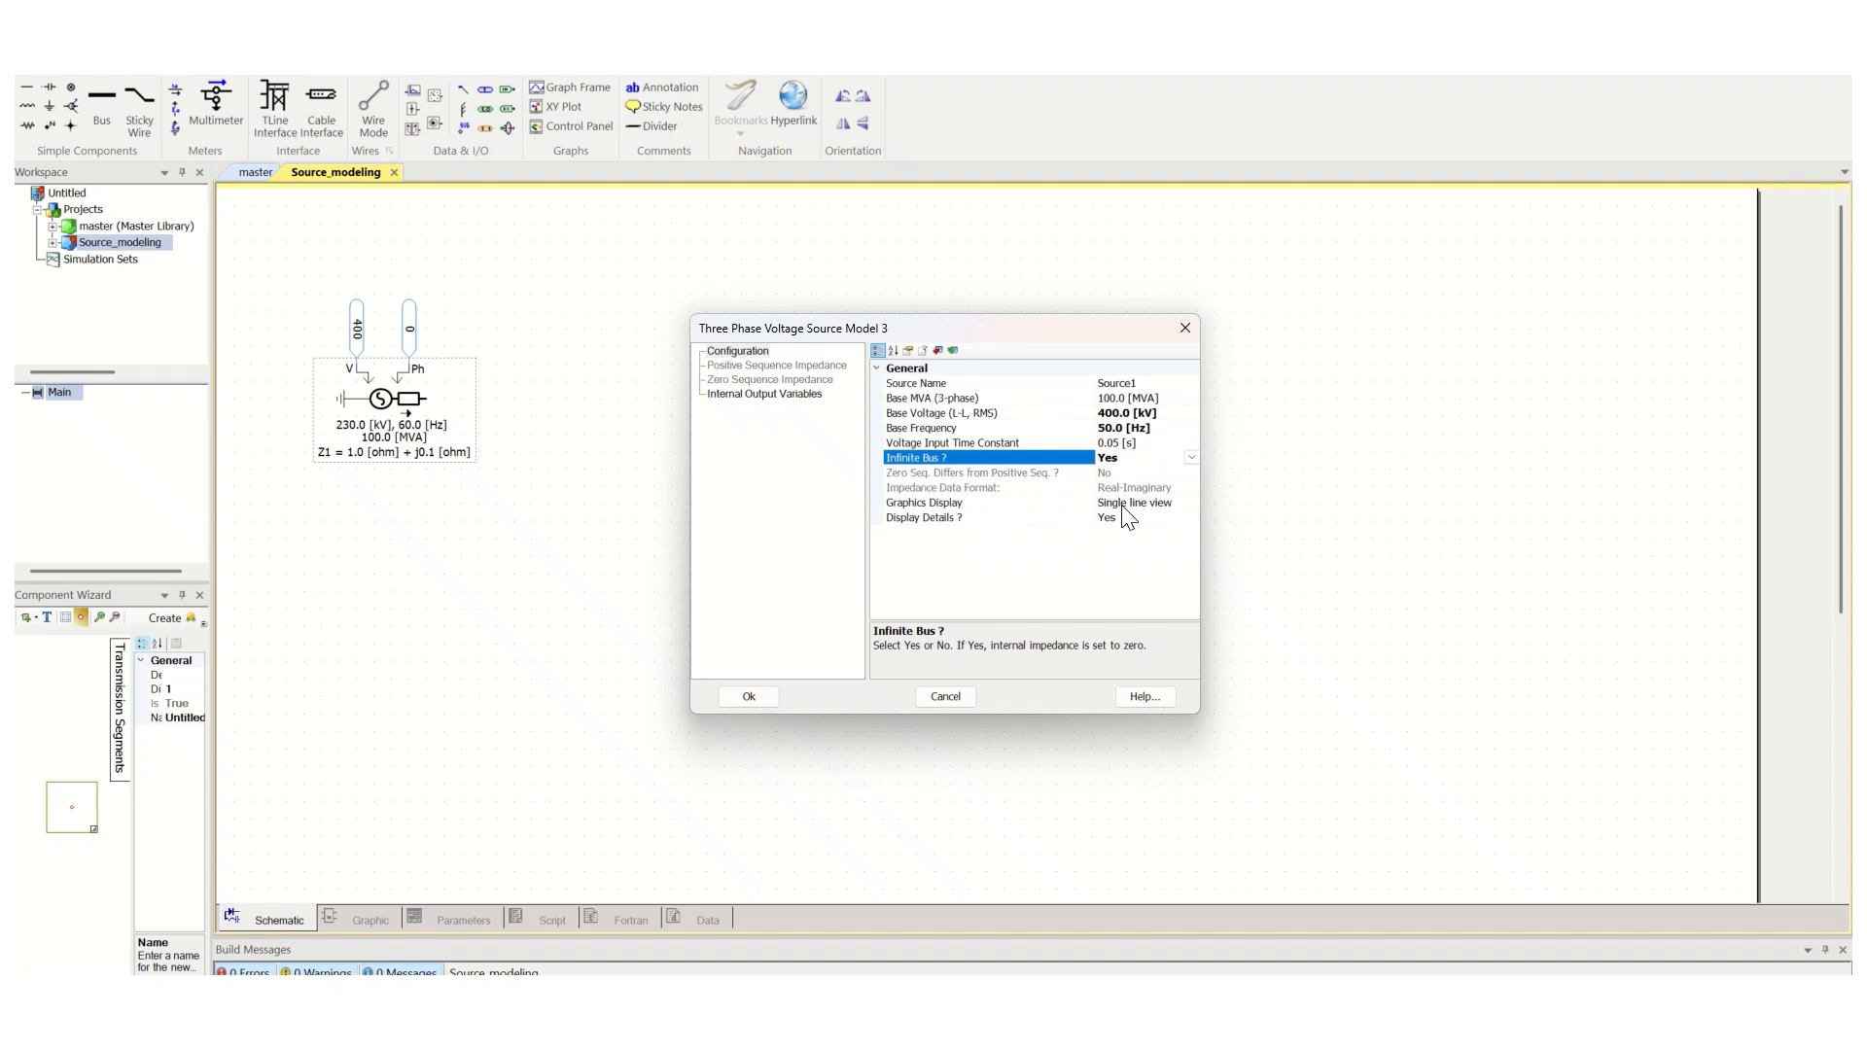
Switch the source's Graphics Display to 3 phase view and back to Single line view
{"action": "left_click", "coordinate": [1157, 503]}
{"action": "left_click", "coordinate": [1192, 503]}
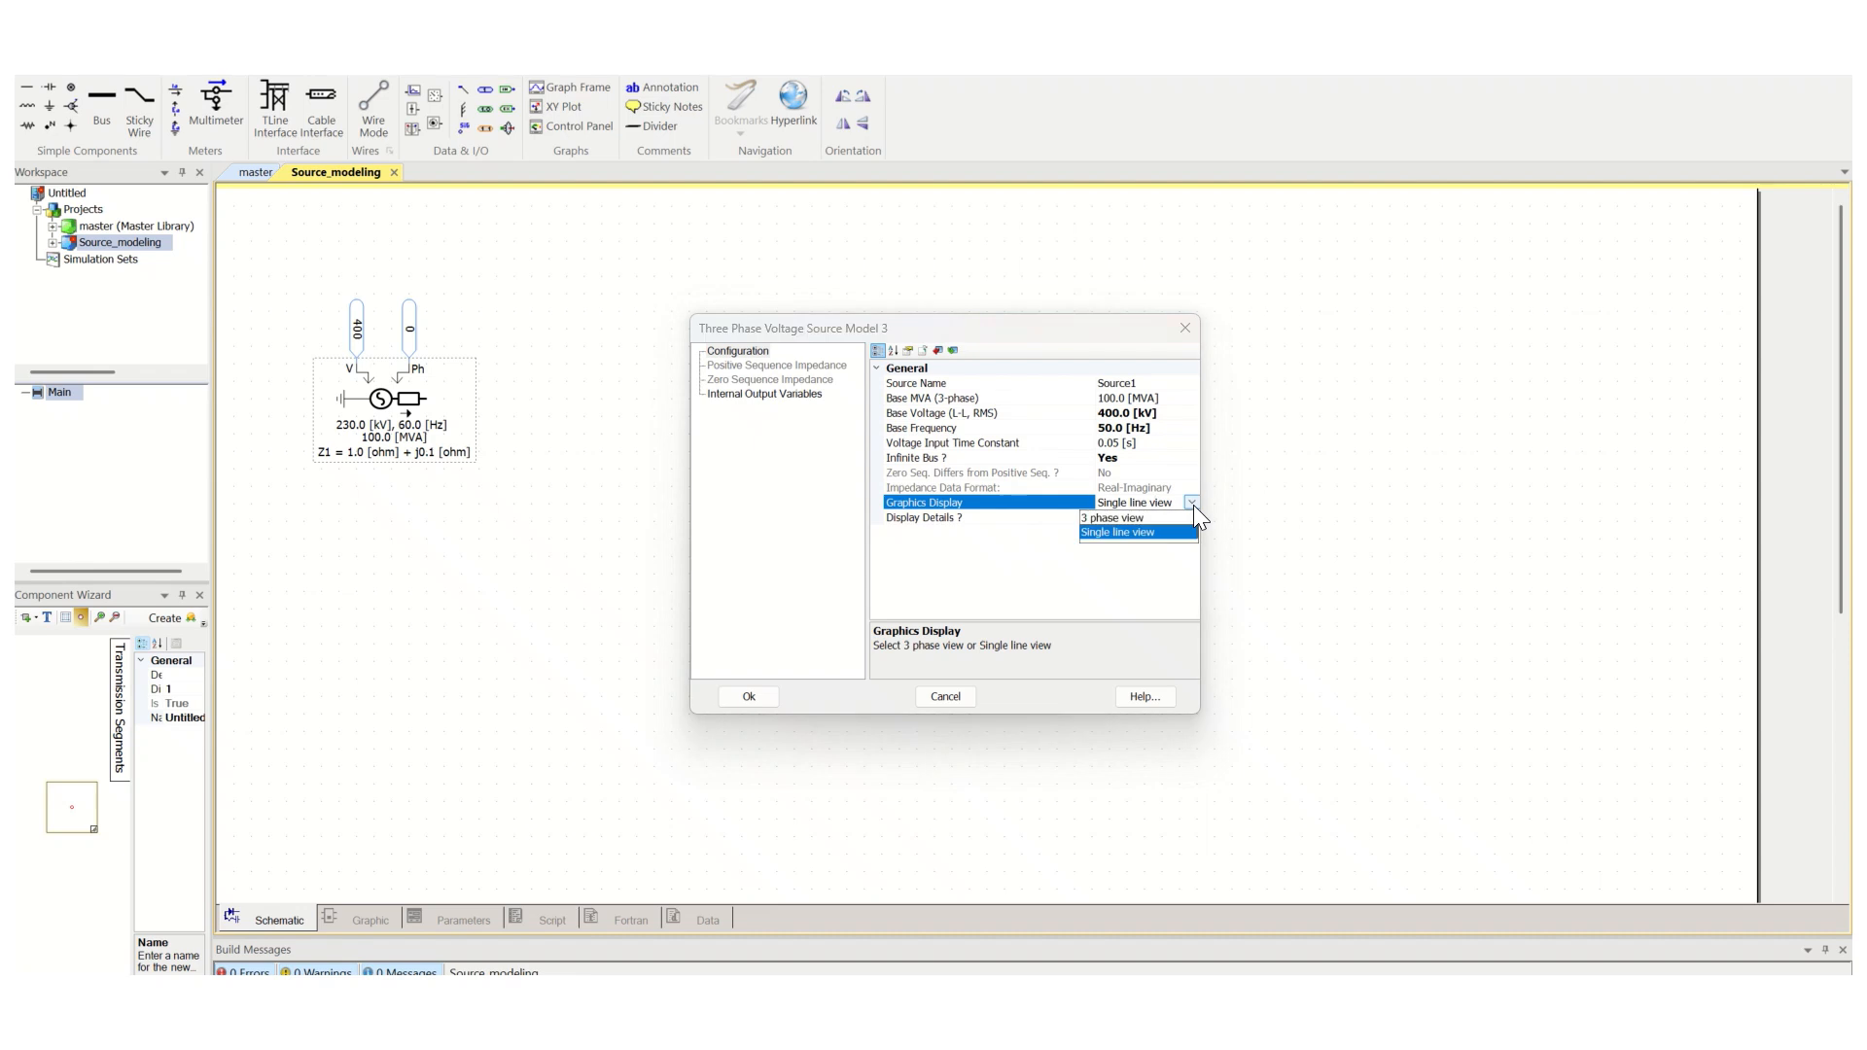
{"action": "left_click", "coordinate": [1140, 517]}
{"action": "left_click", "coordinate": [1184, 502]}
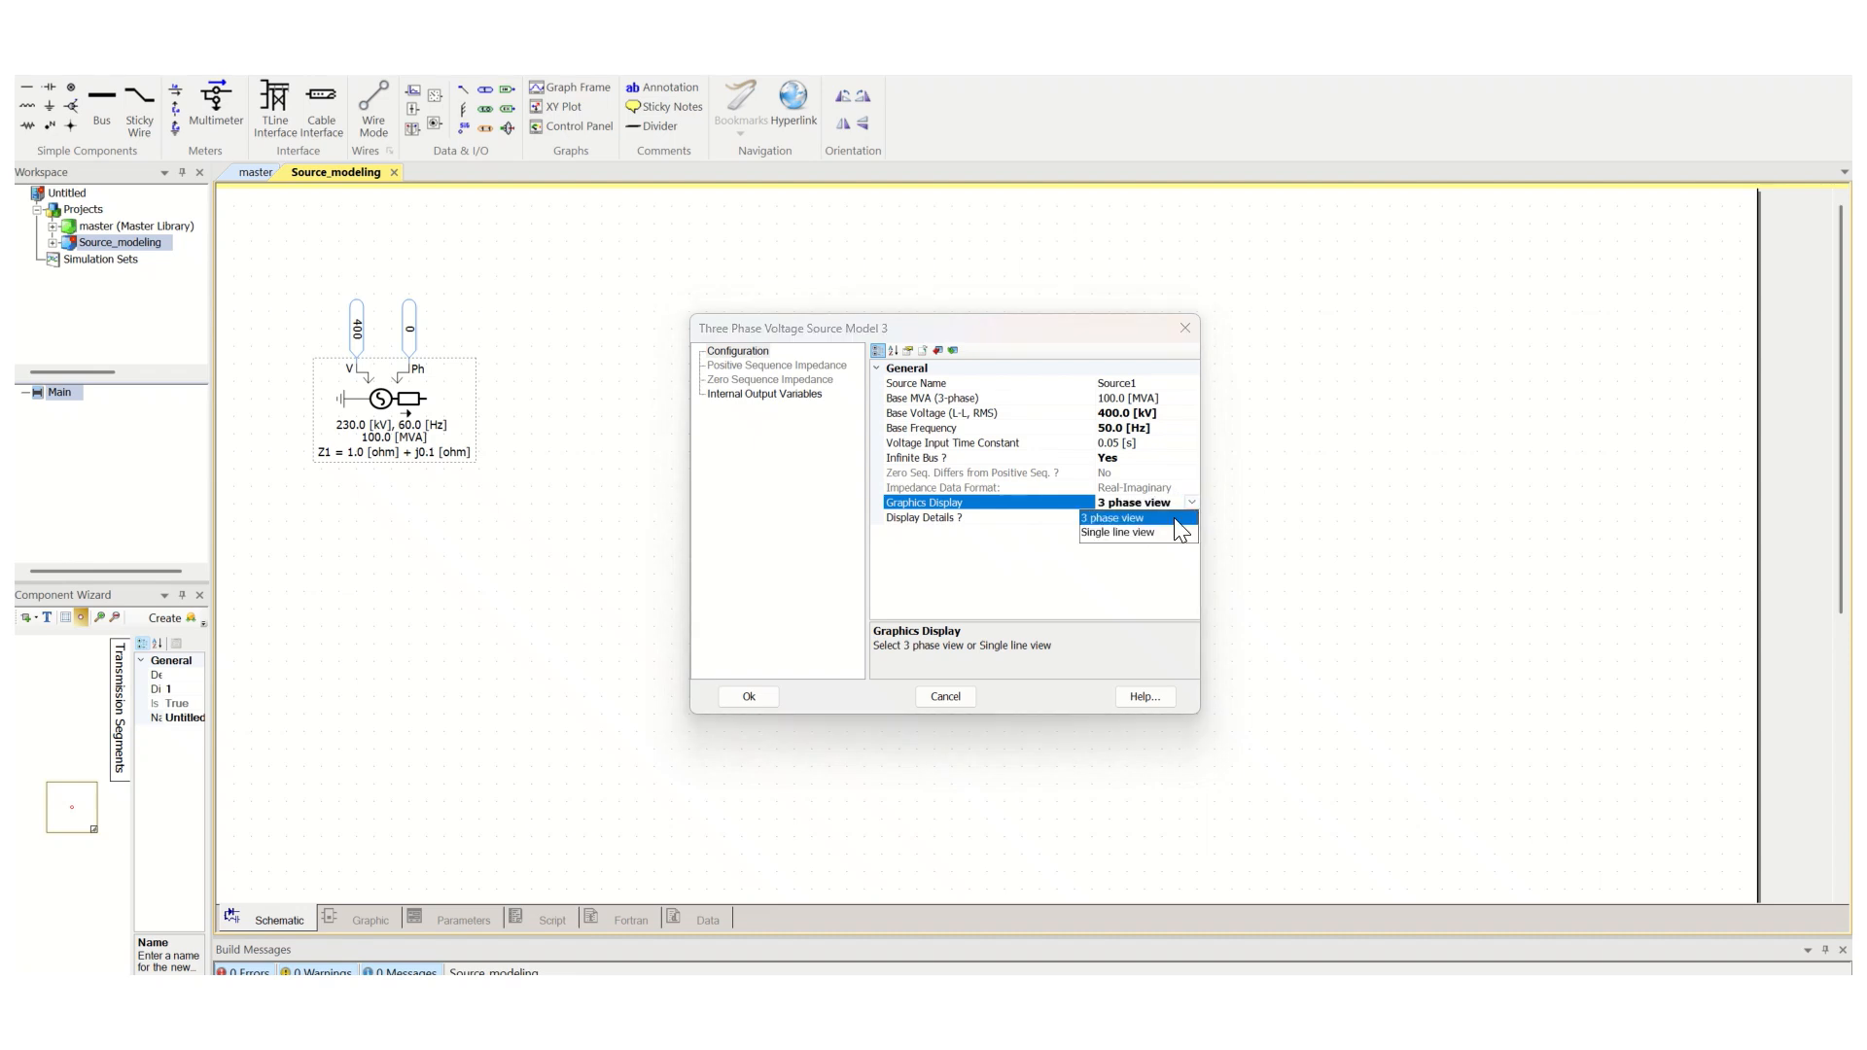
{"action": "left_click", "coordinate": [1142, 533]}
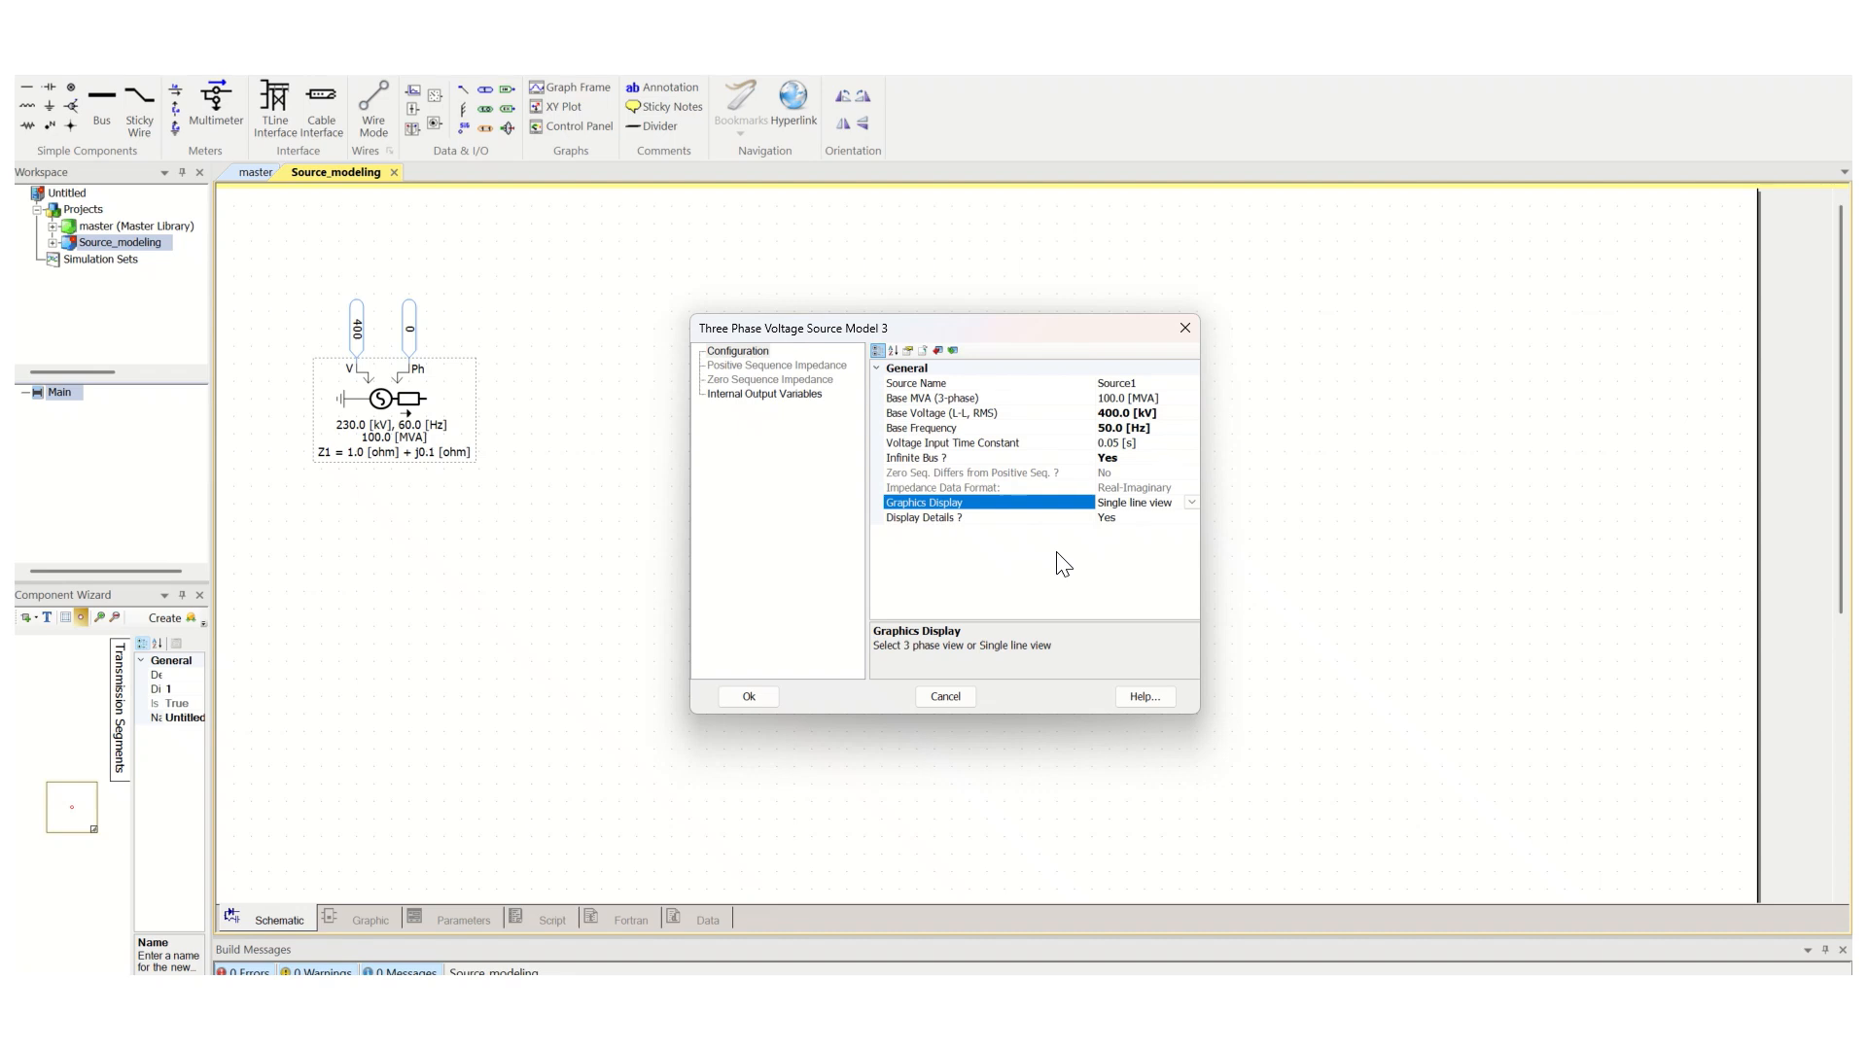
Set the source's Display Details option to No and apply its configuration
{"action": "left_click", "coordinate": [1157, 517]}
{"action": "left_click", "coordinate": [1192, 517]}
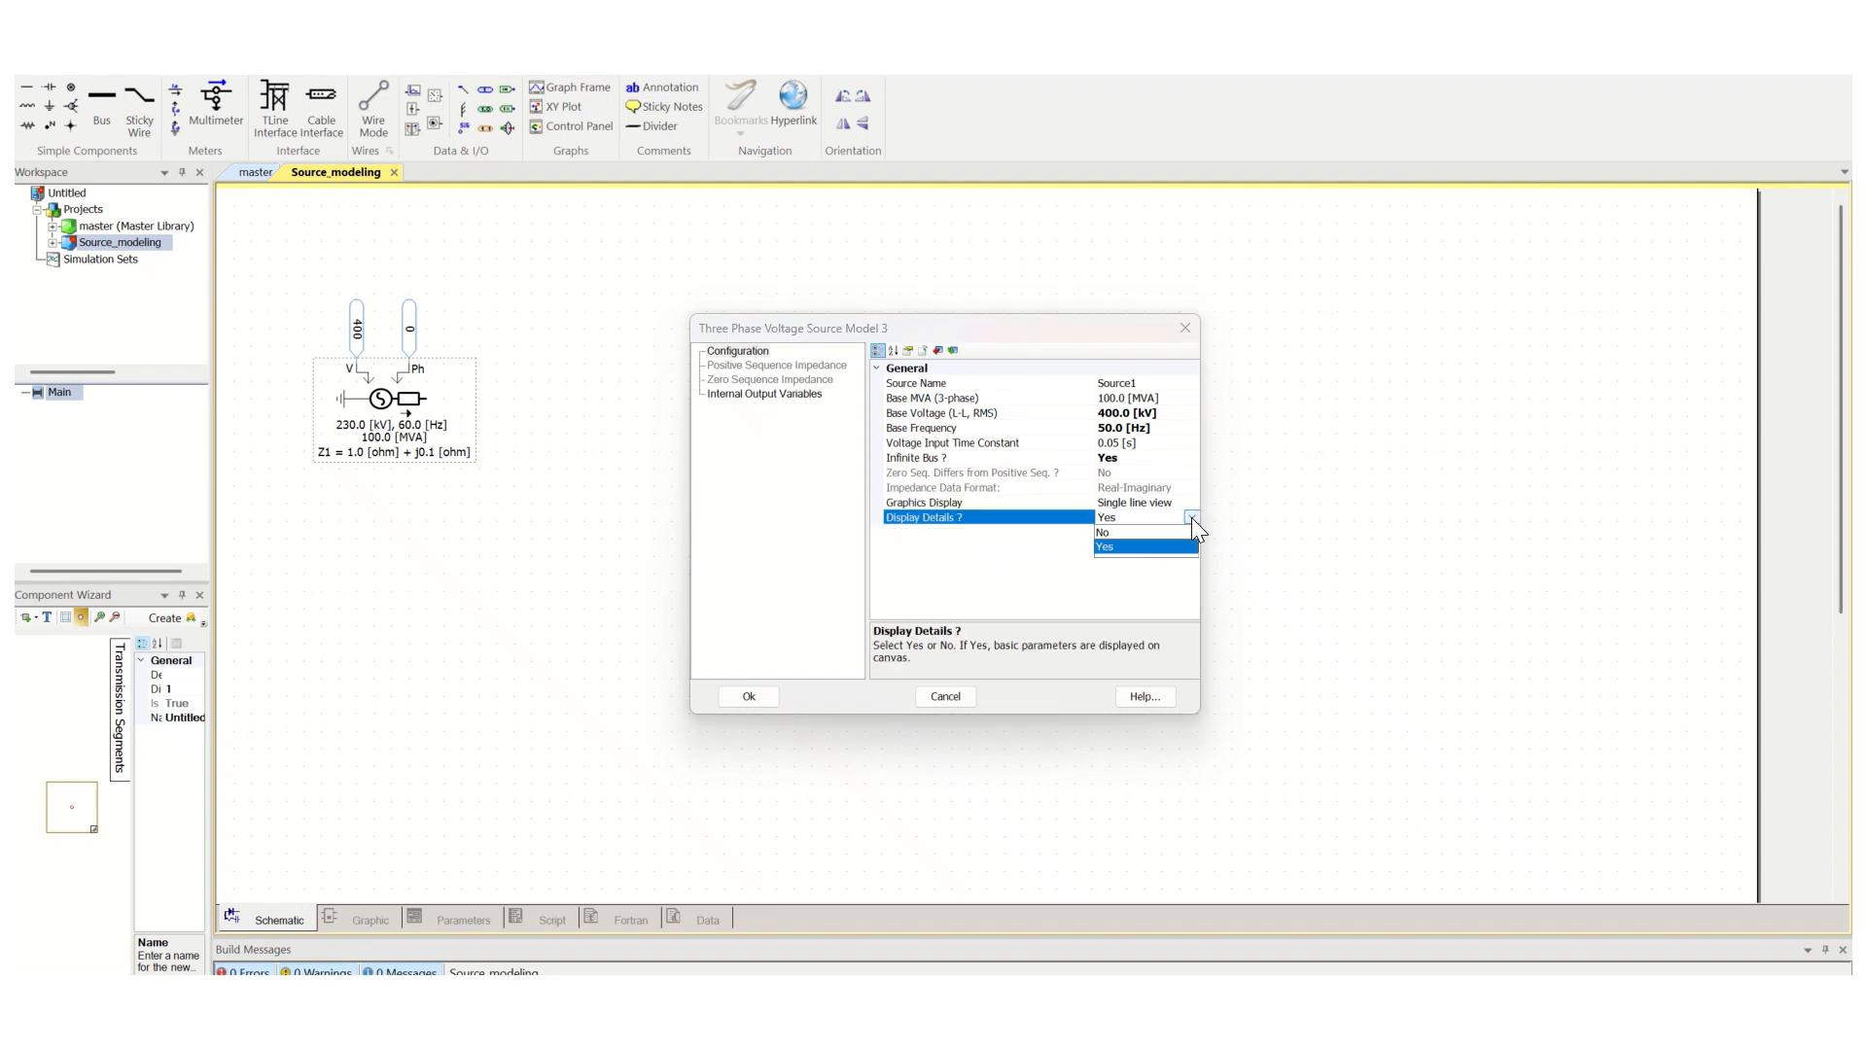
{"action": "left_click", "coordinate": [1110, 548]}
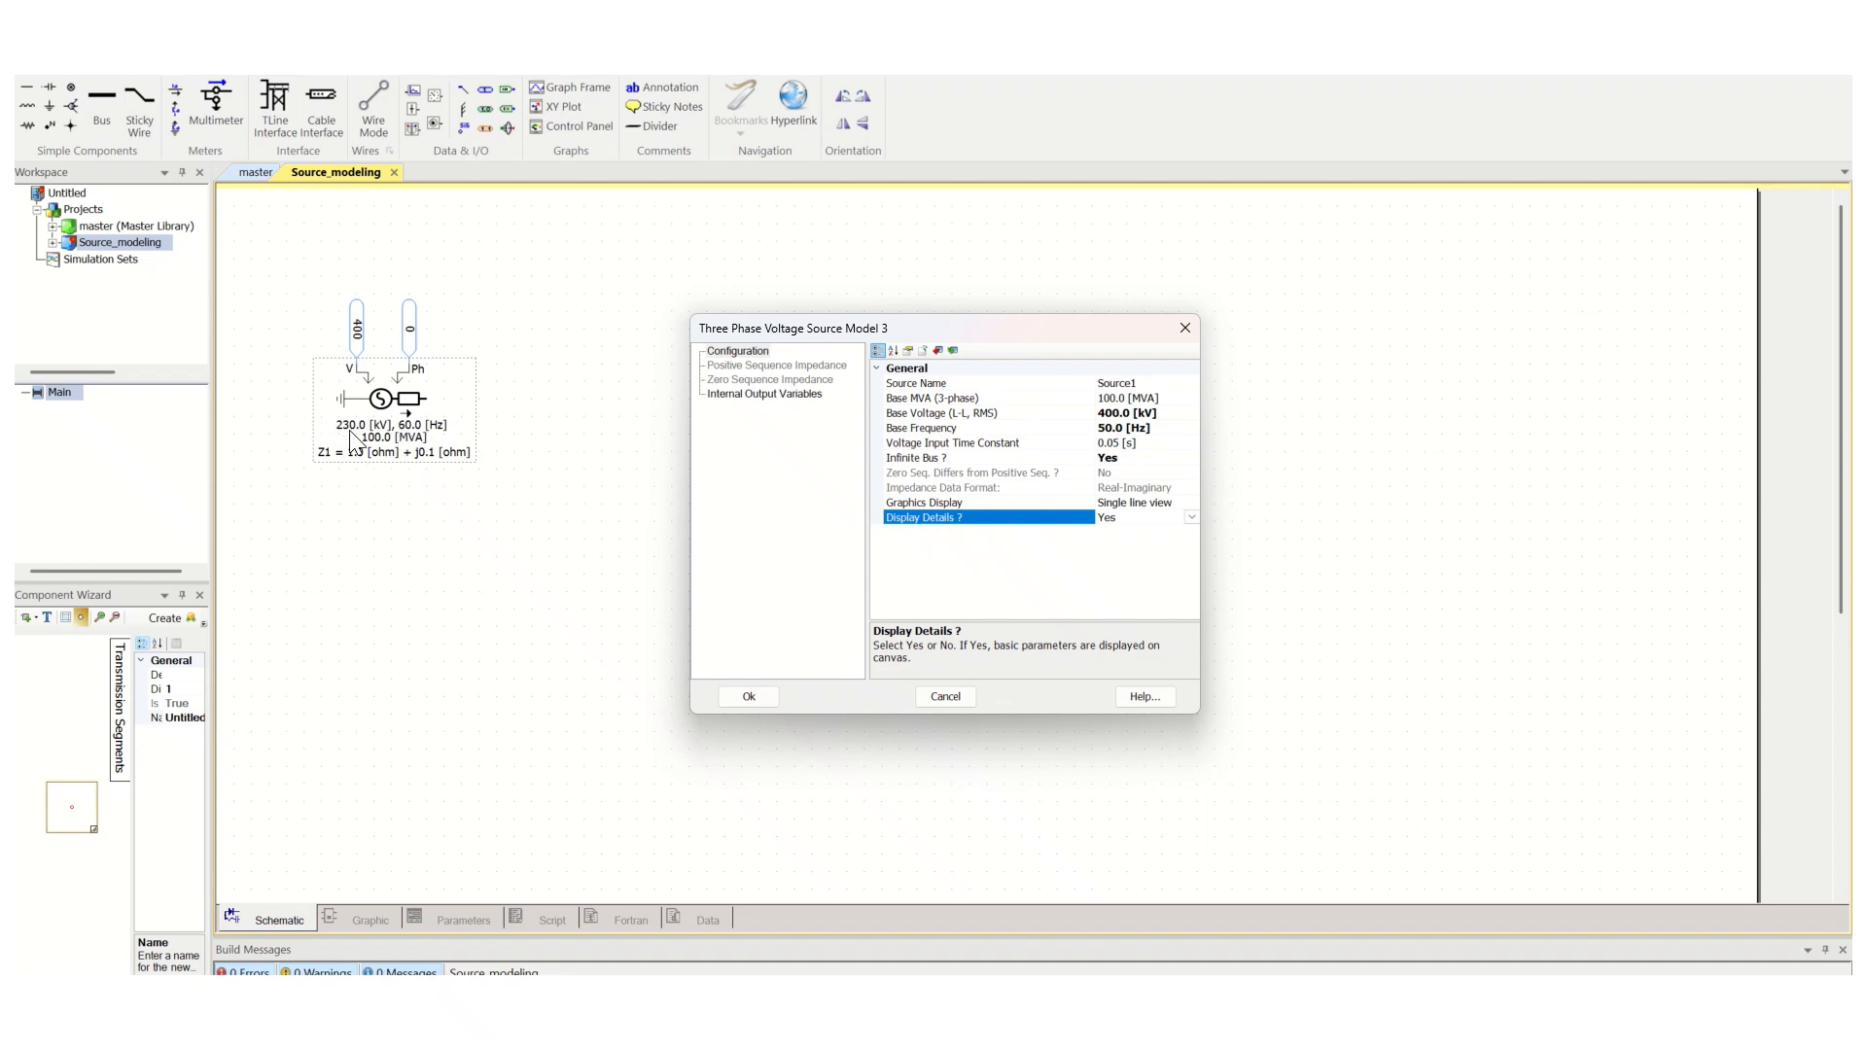
{"action": "left_click", "coordinate": [1192, 518]}
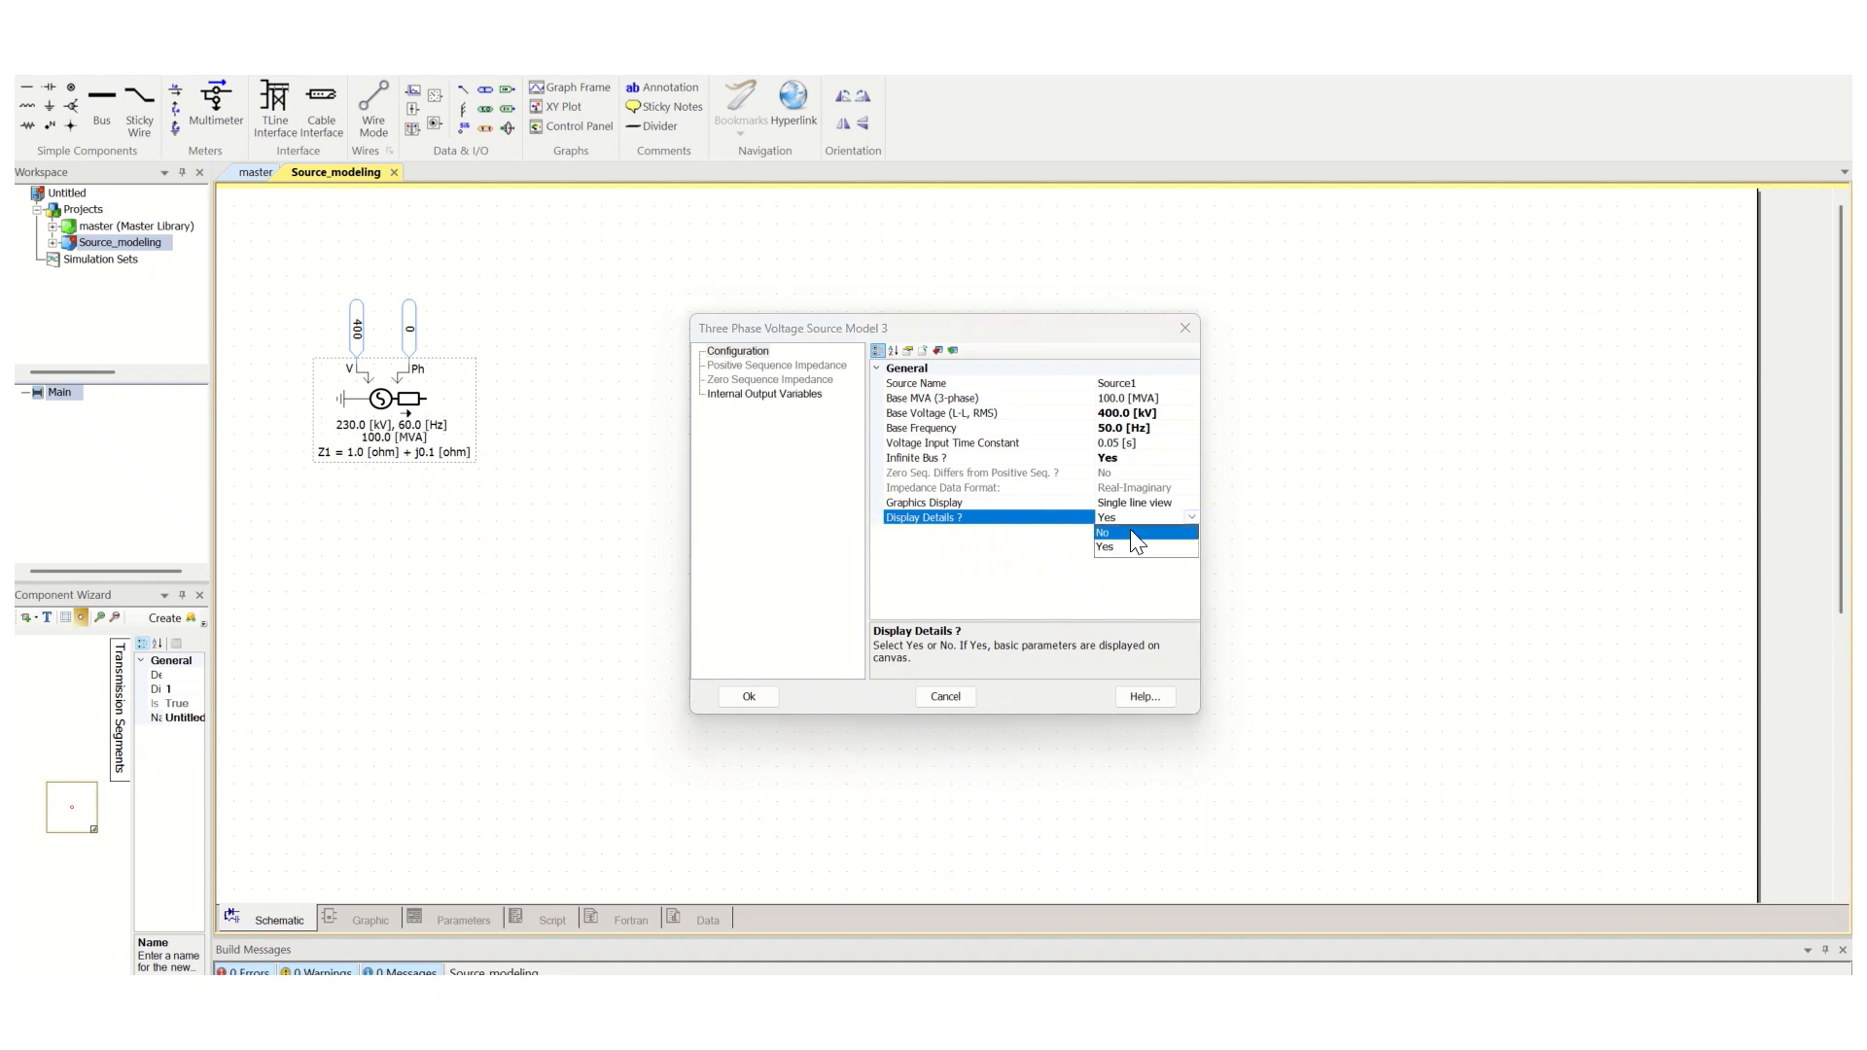
{"action": "left_click", "coordinate": [1127, 541]}
{"action": "left_click", "coordinate": [745, 694]}
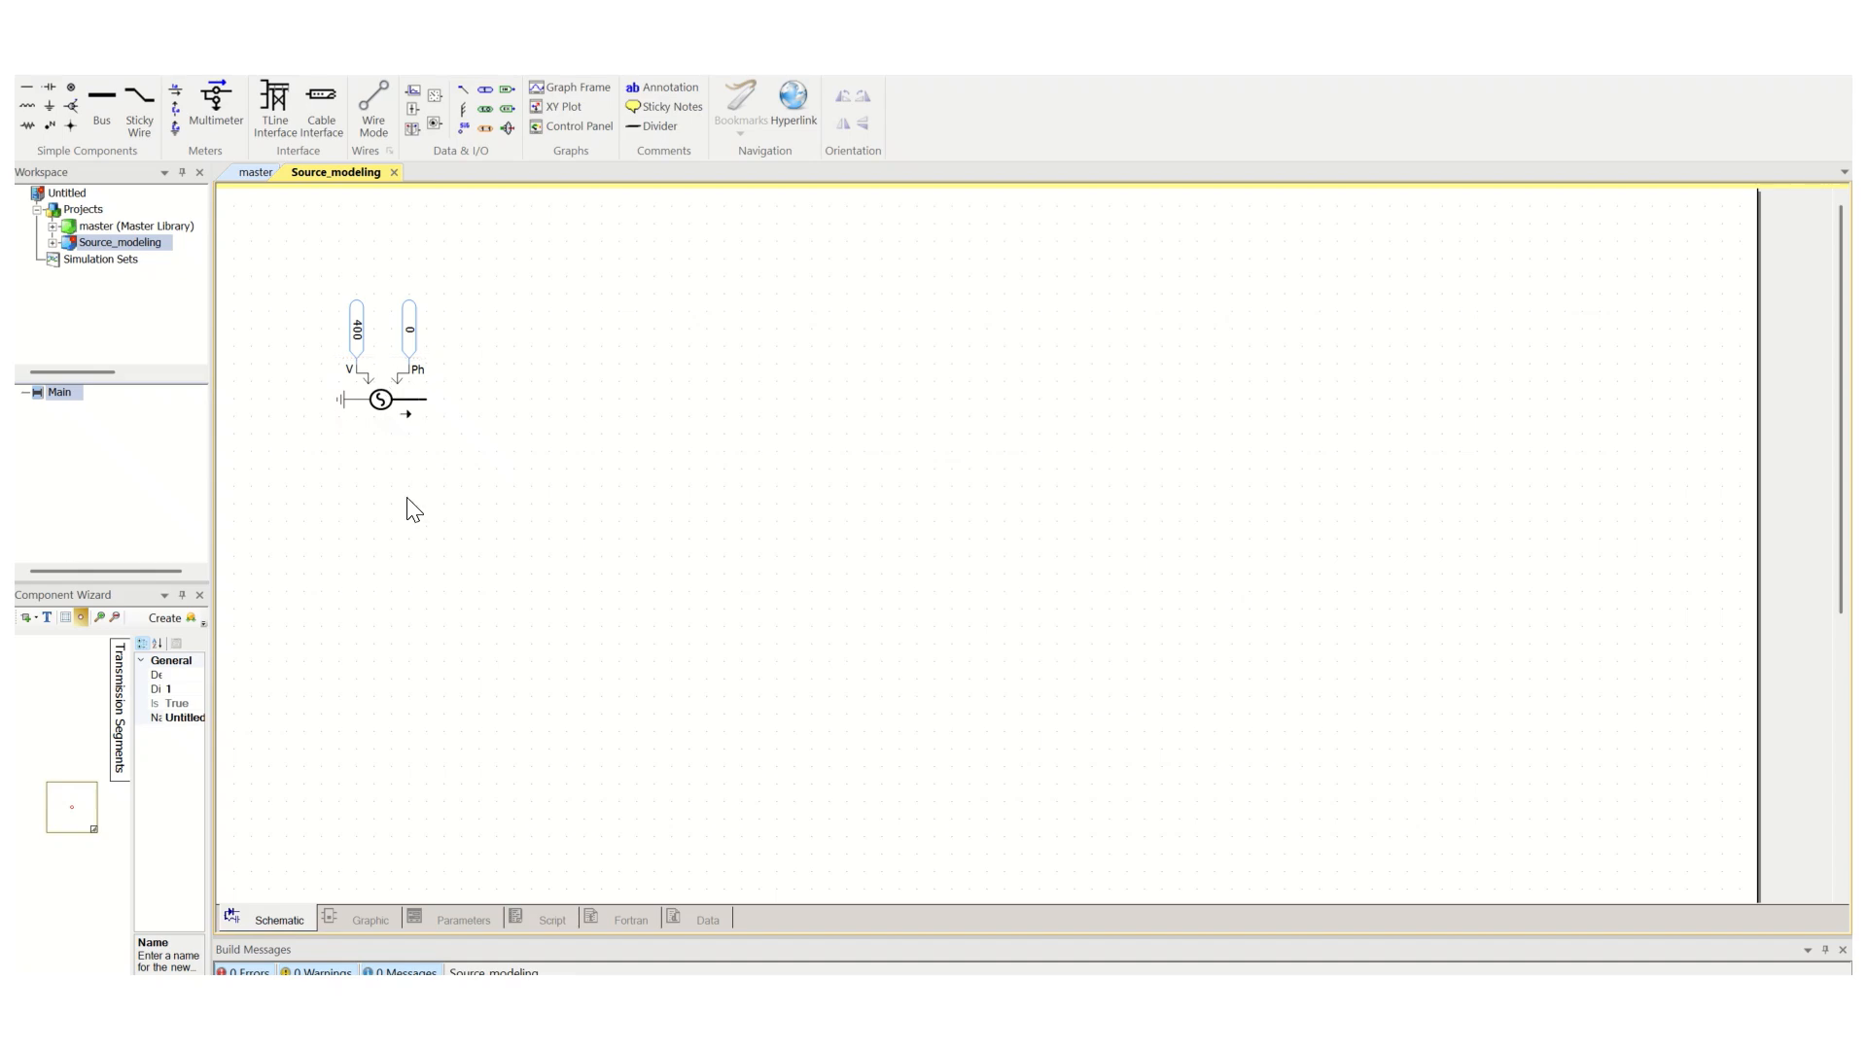
Reopen the source's configuration, set Display Details to Yes and apply it
{"action": "double_click", "coordinate": [386, 394]}
{"action": "left_click", "coordinate": [1147, 518]}
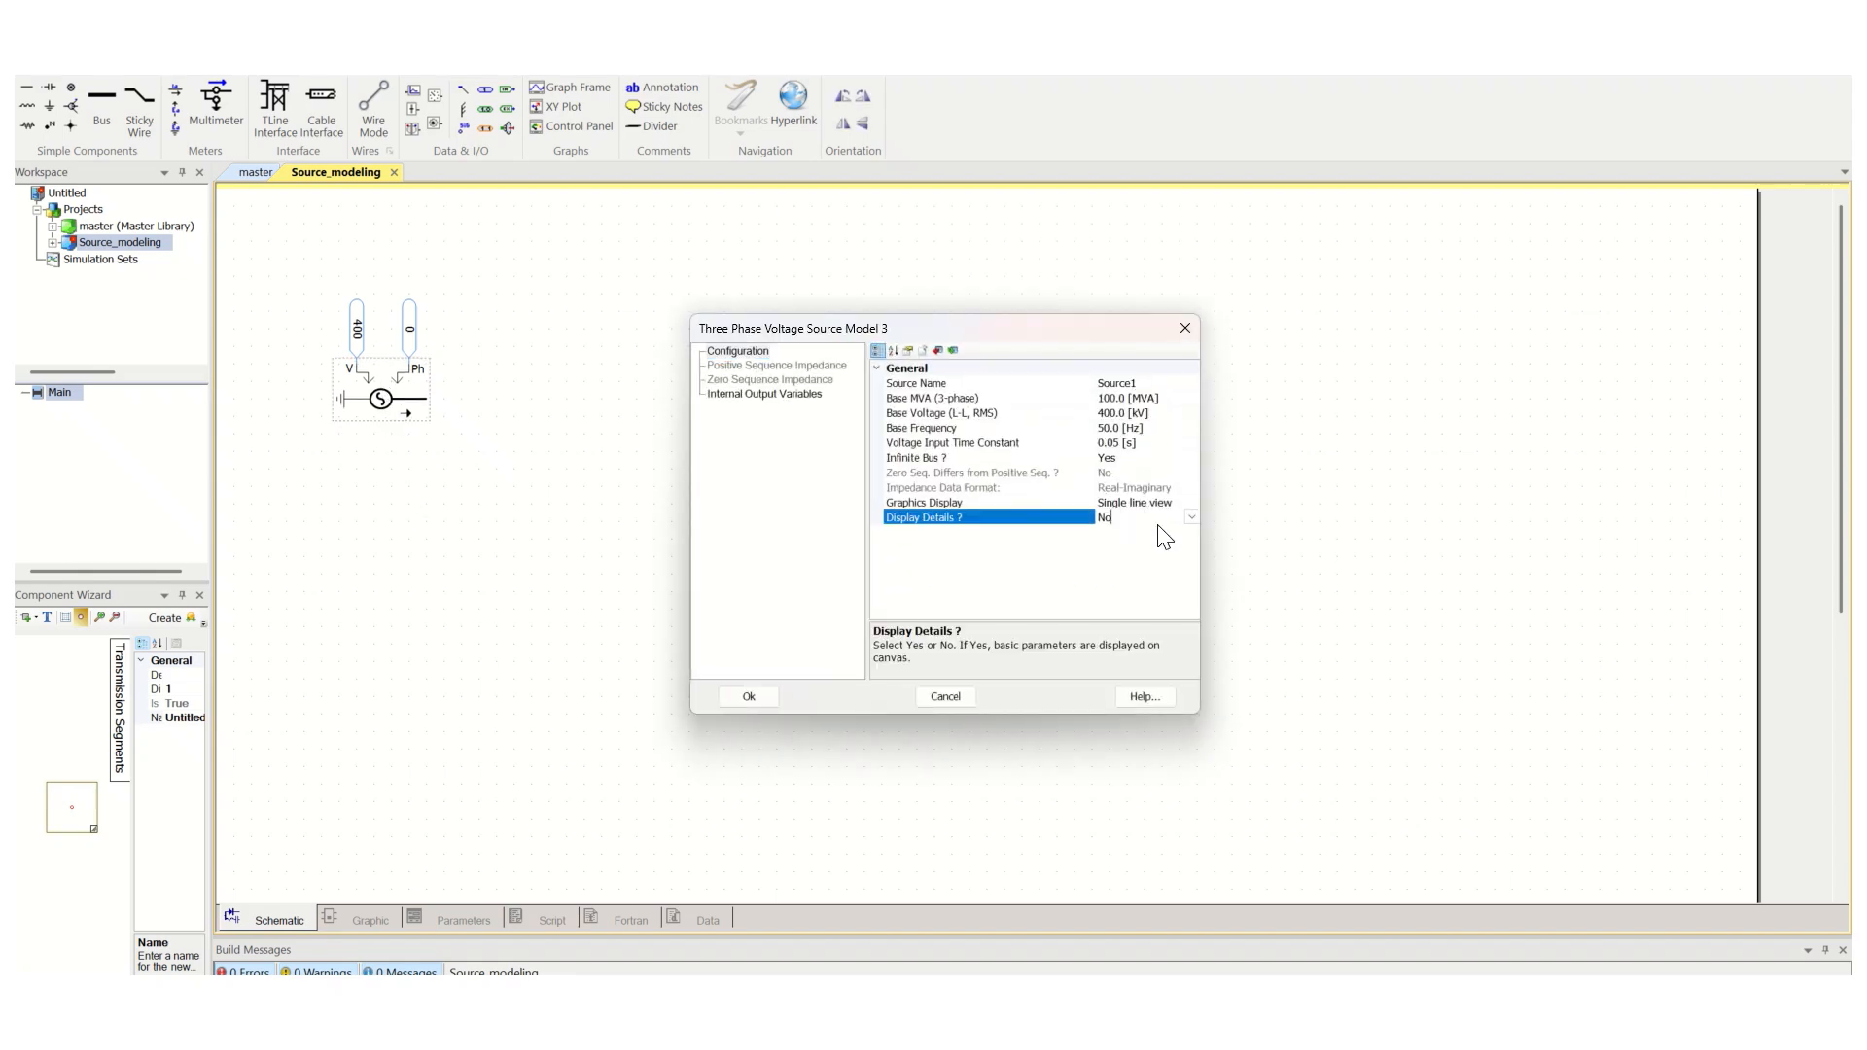
{"action": "left_click", "coordinate": [1190, 517]}
{"action": "left_click", "coordinate": [1114, 549]}
{"action": "left_click", "coordinate": [749, 696]}
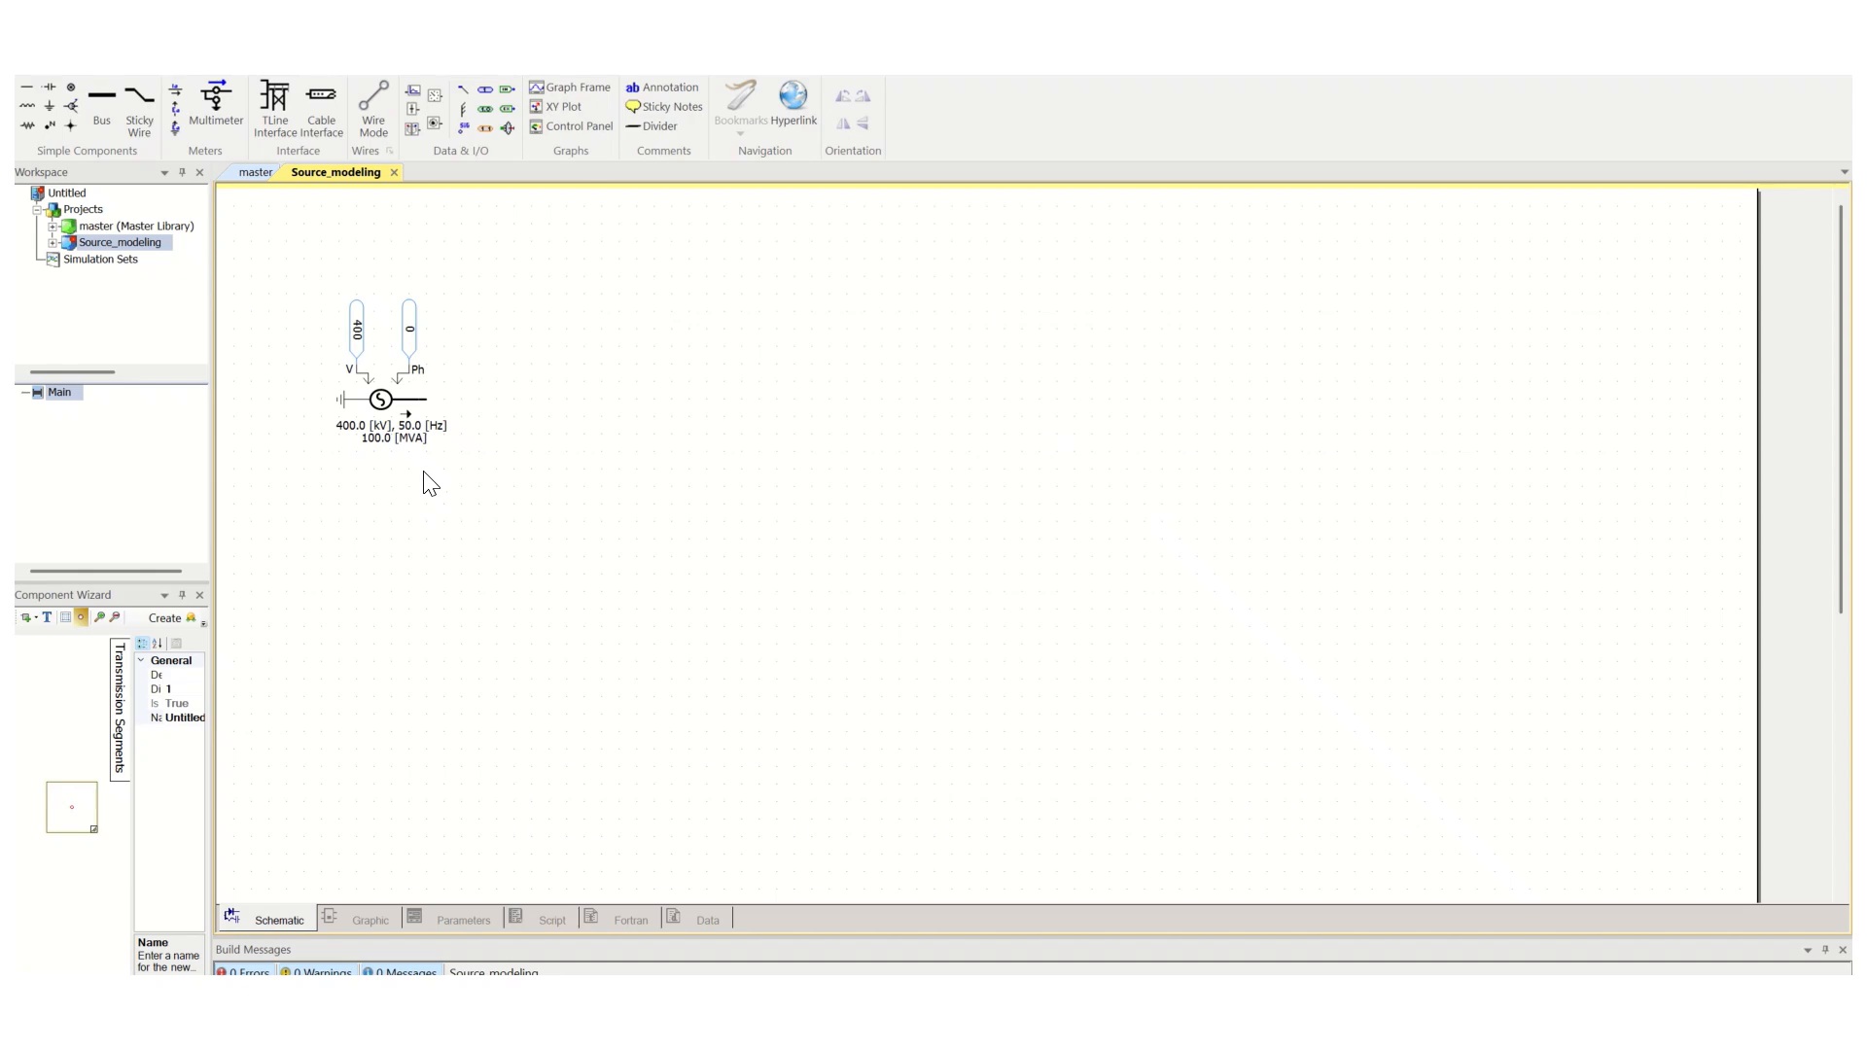
Review the source's Infinite Bus setting and its positive and zero sequence impedance parameters
{"action": "double_click", "coordinate": [416, 401]}
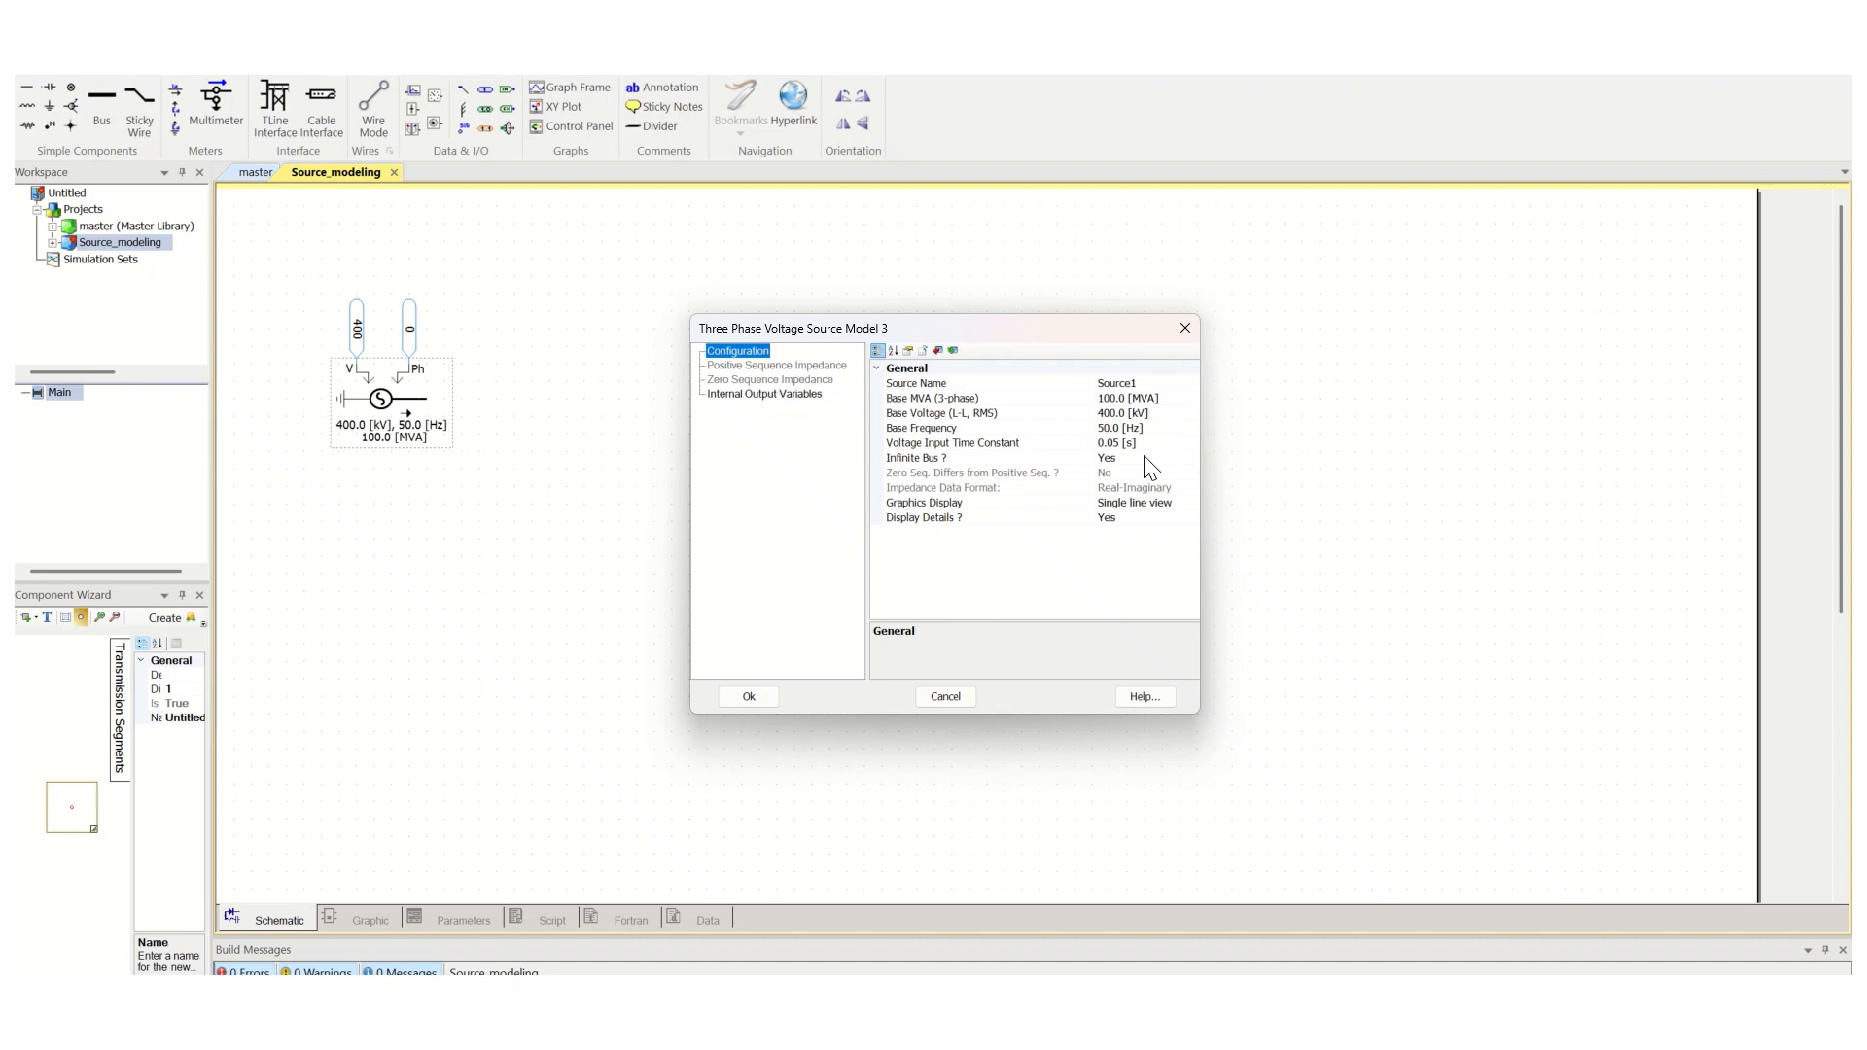
{"action": "left_click", "coordinate": [1118, 459]}
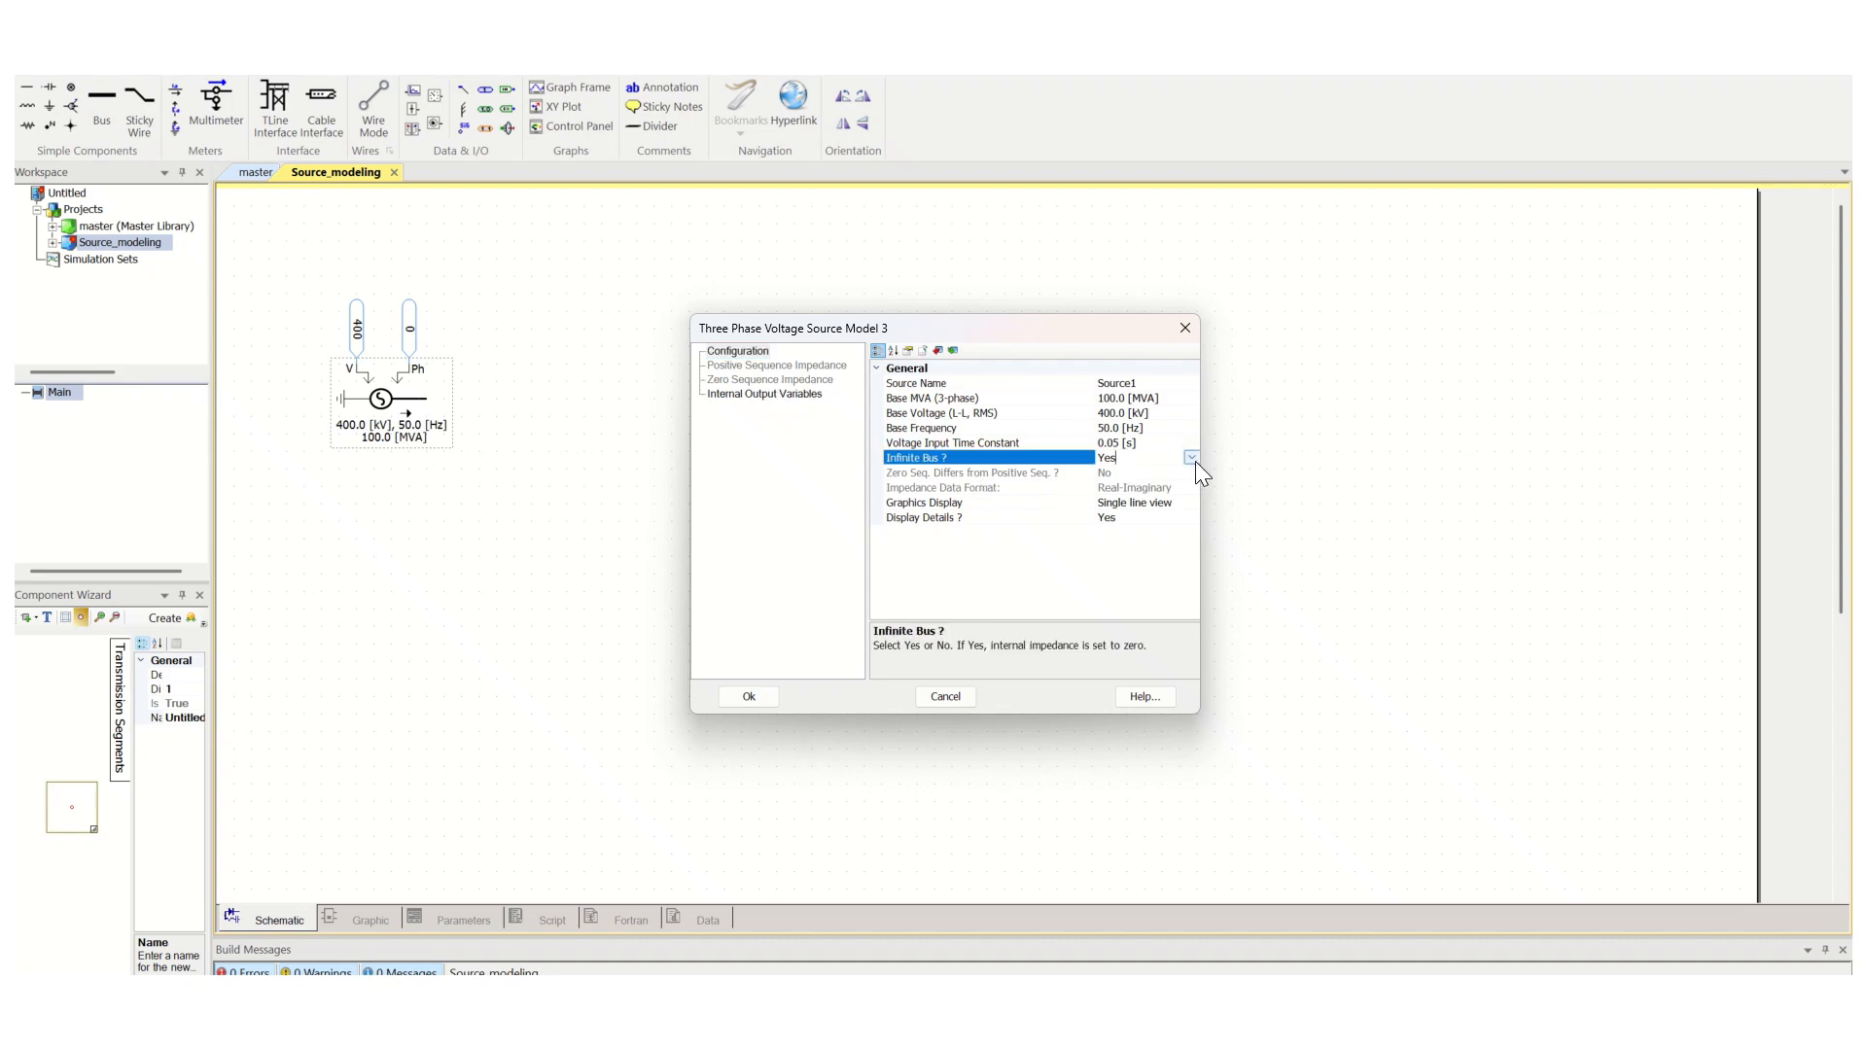
{"action": "left_click", "coordinate": [778, 366]}
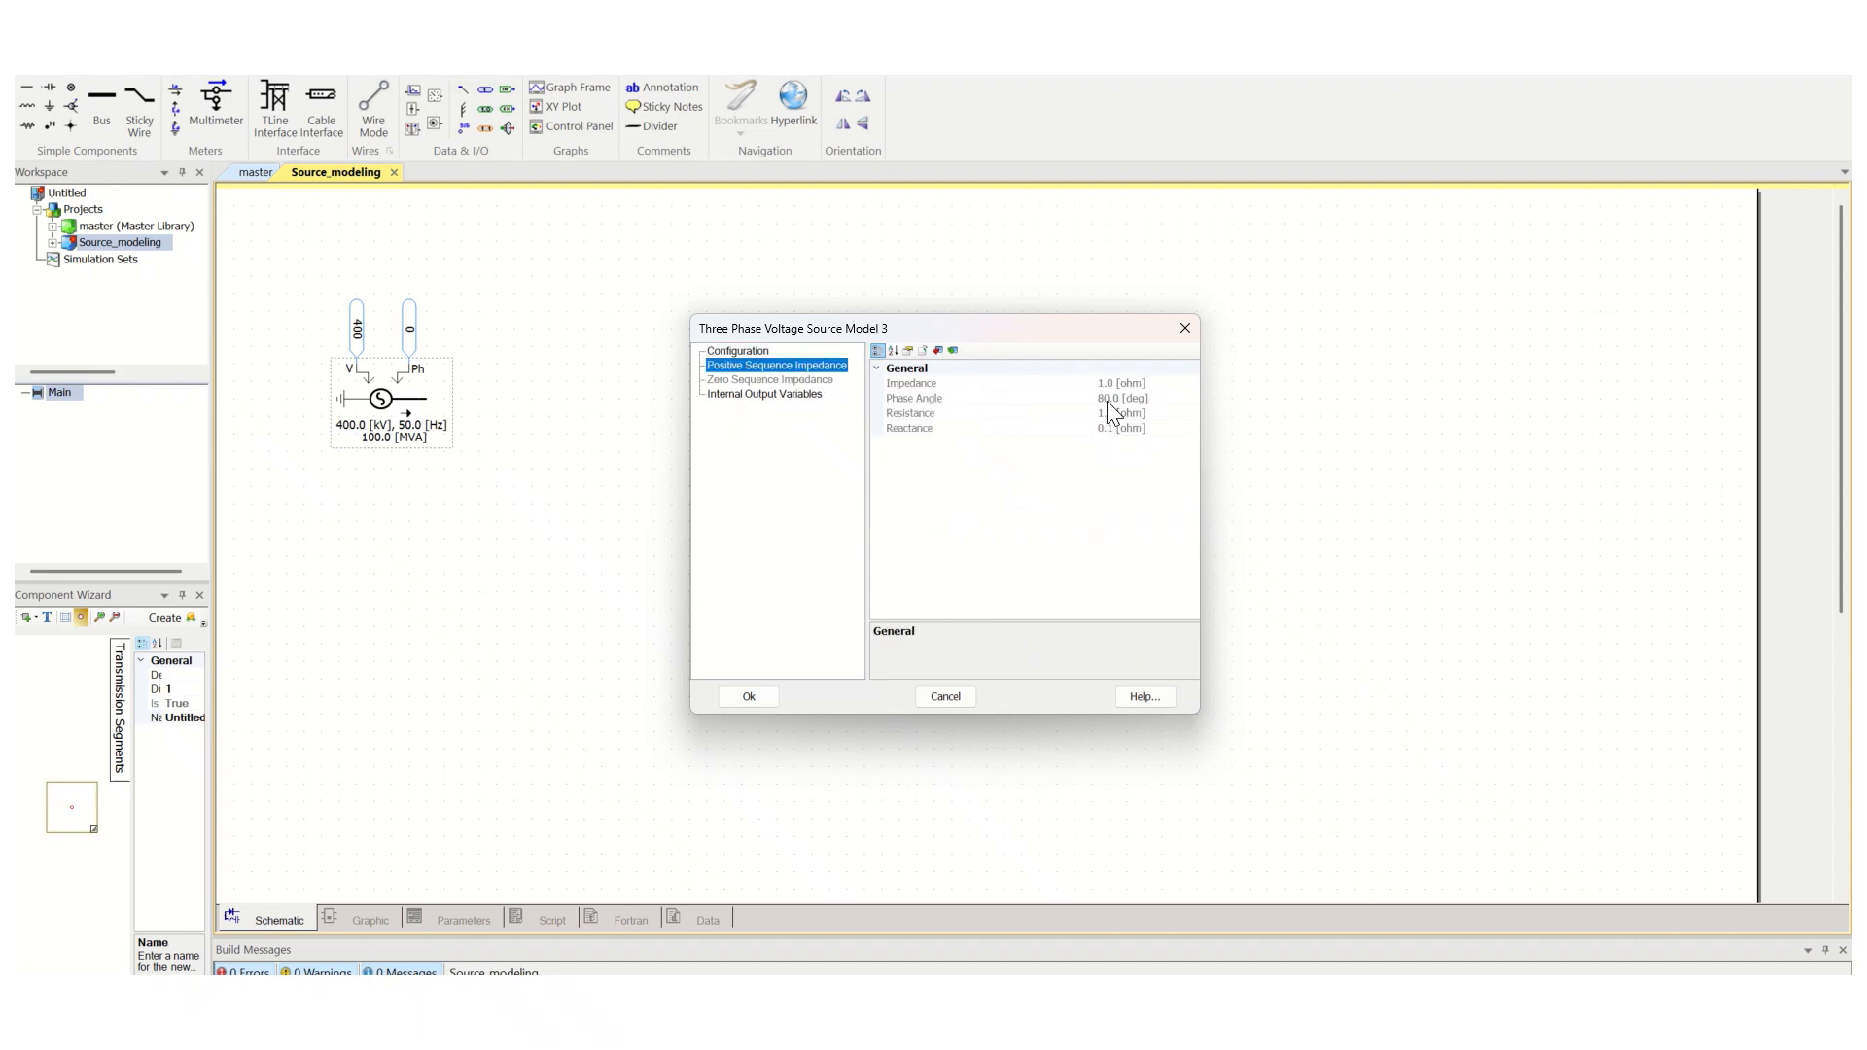
{"action": "left_click", "coordinate": [768, 377]}
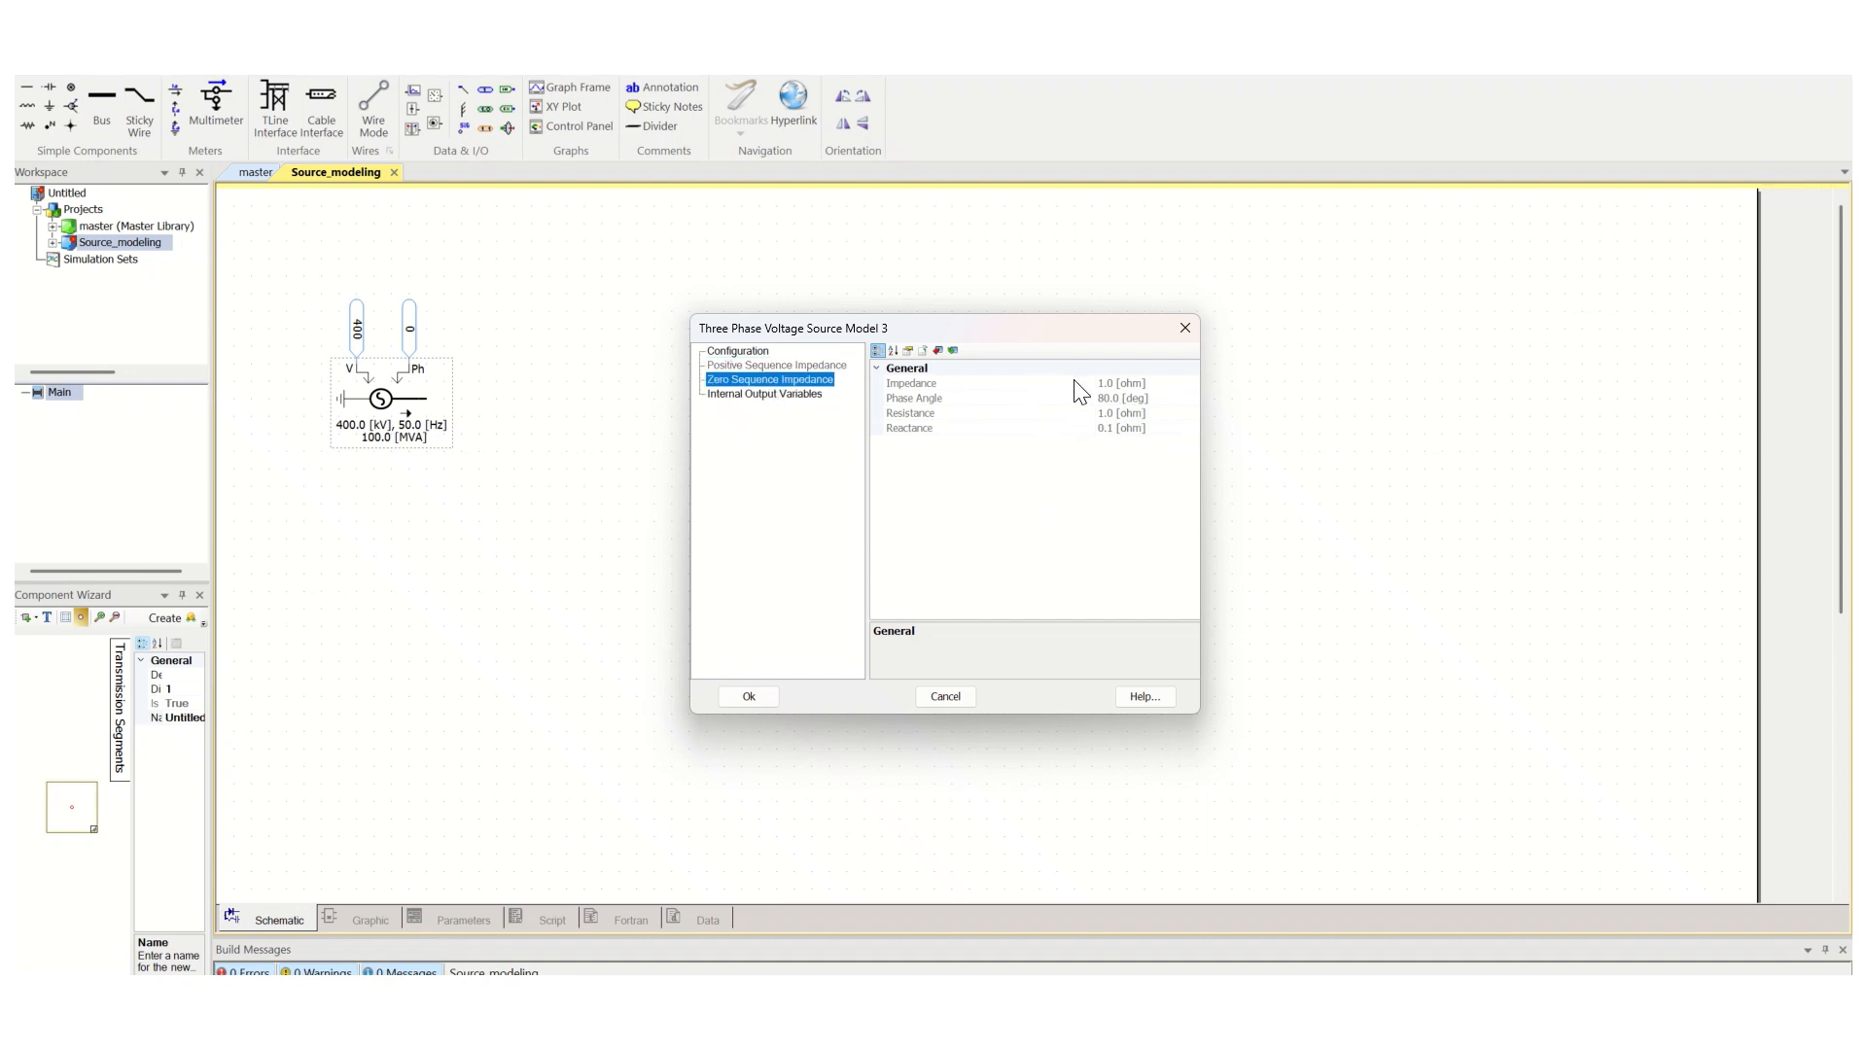
{"action": "left_click", "coordinate": [757, 352]}
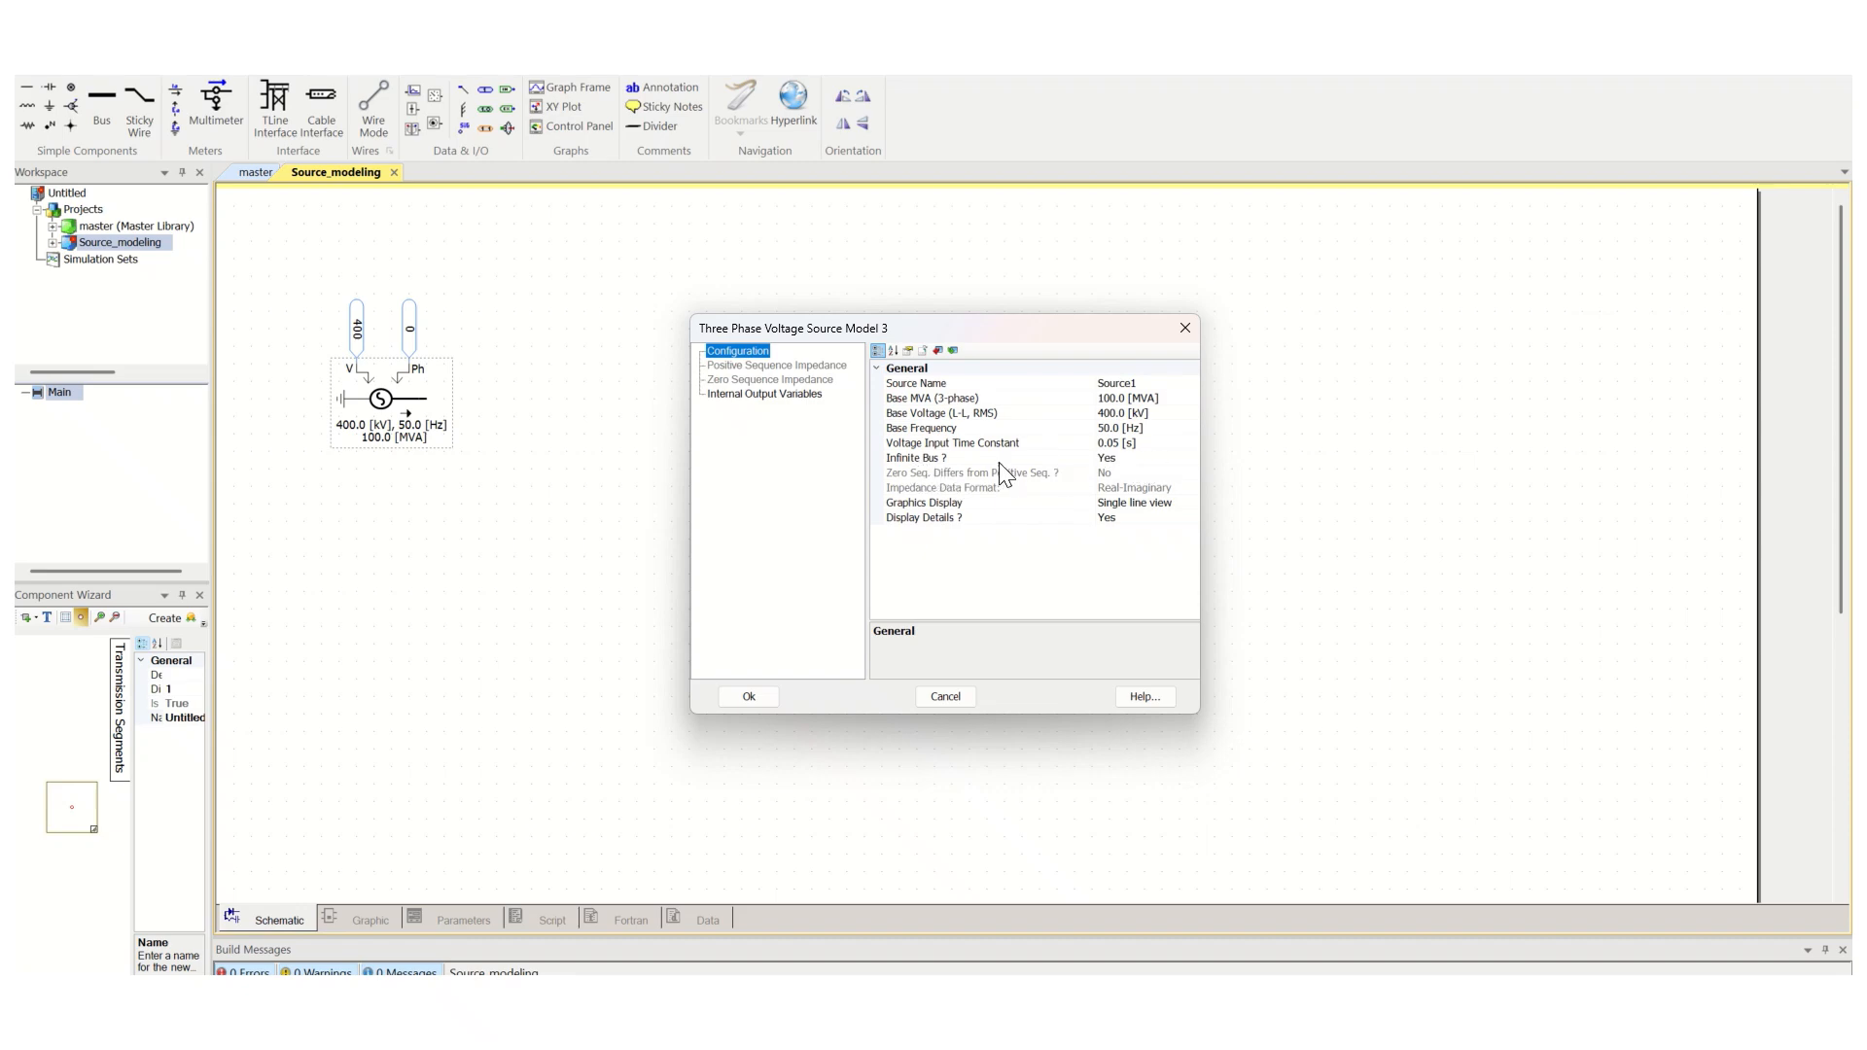
{"action": "left_click", "coordinate": [768, 696]}
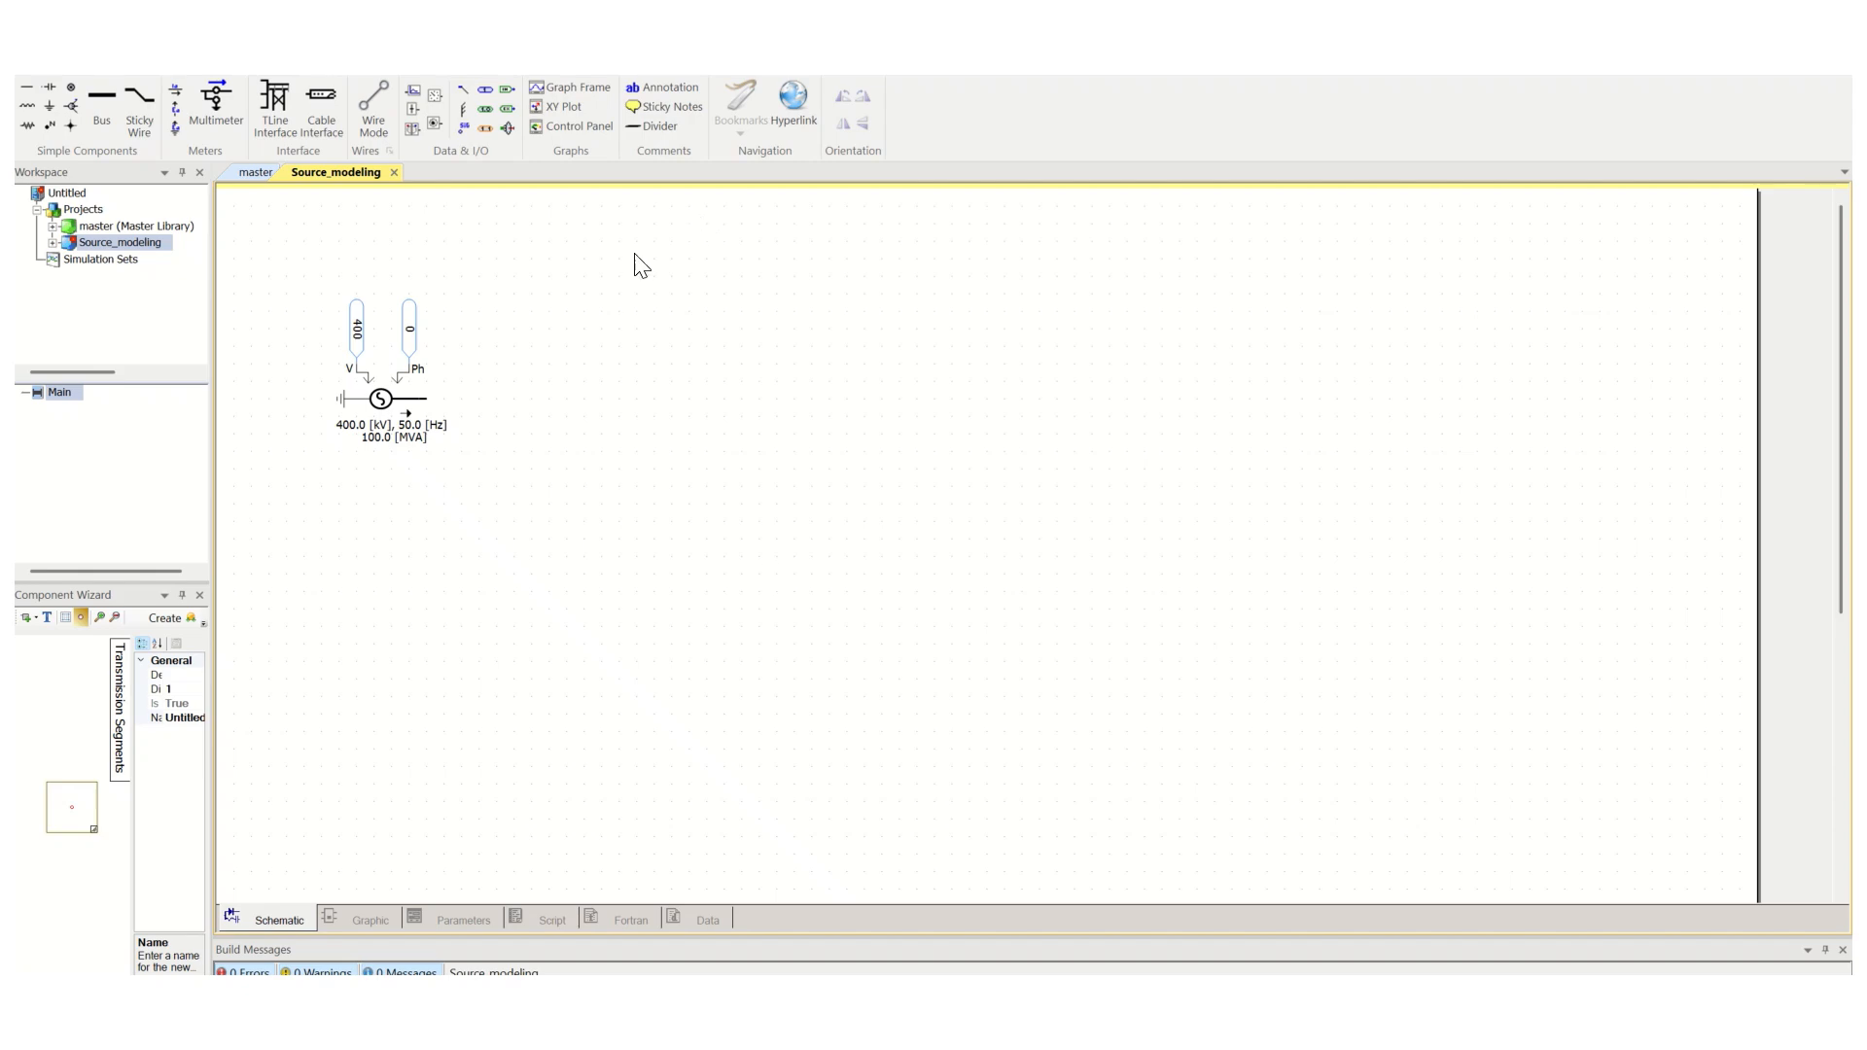
Place a bus to the right of the source, make it vertical and stretch it well above and below the source's output
{"action": "left_click", "coordinate": [105, 107]}
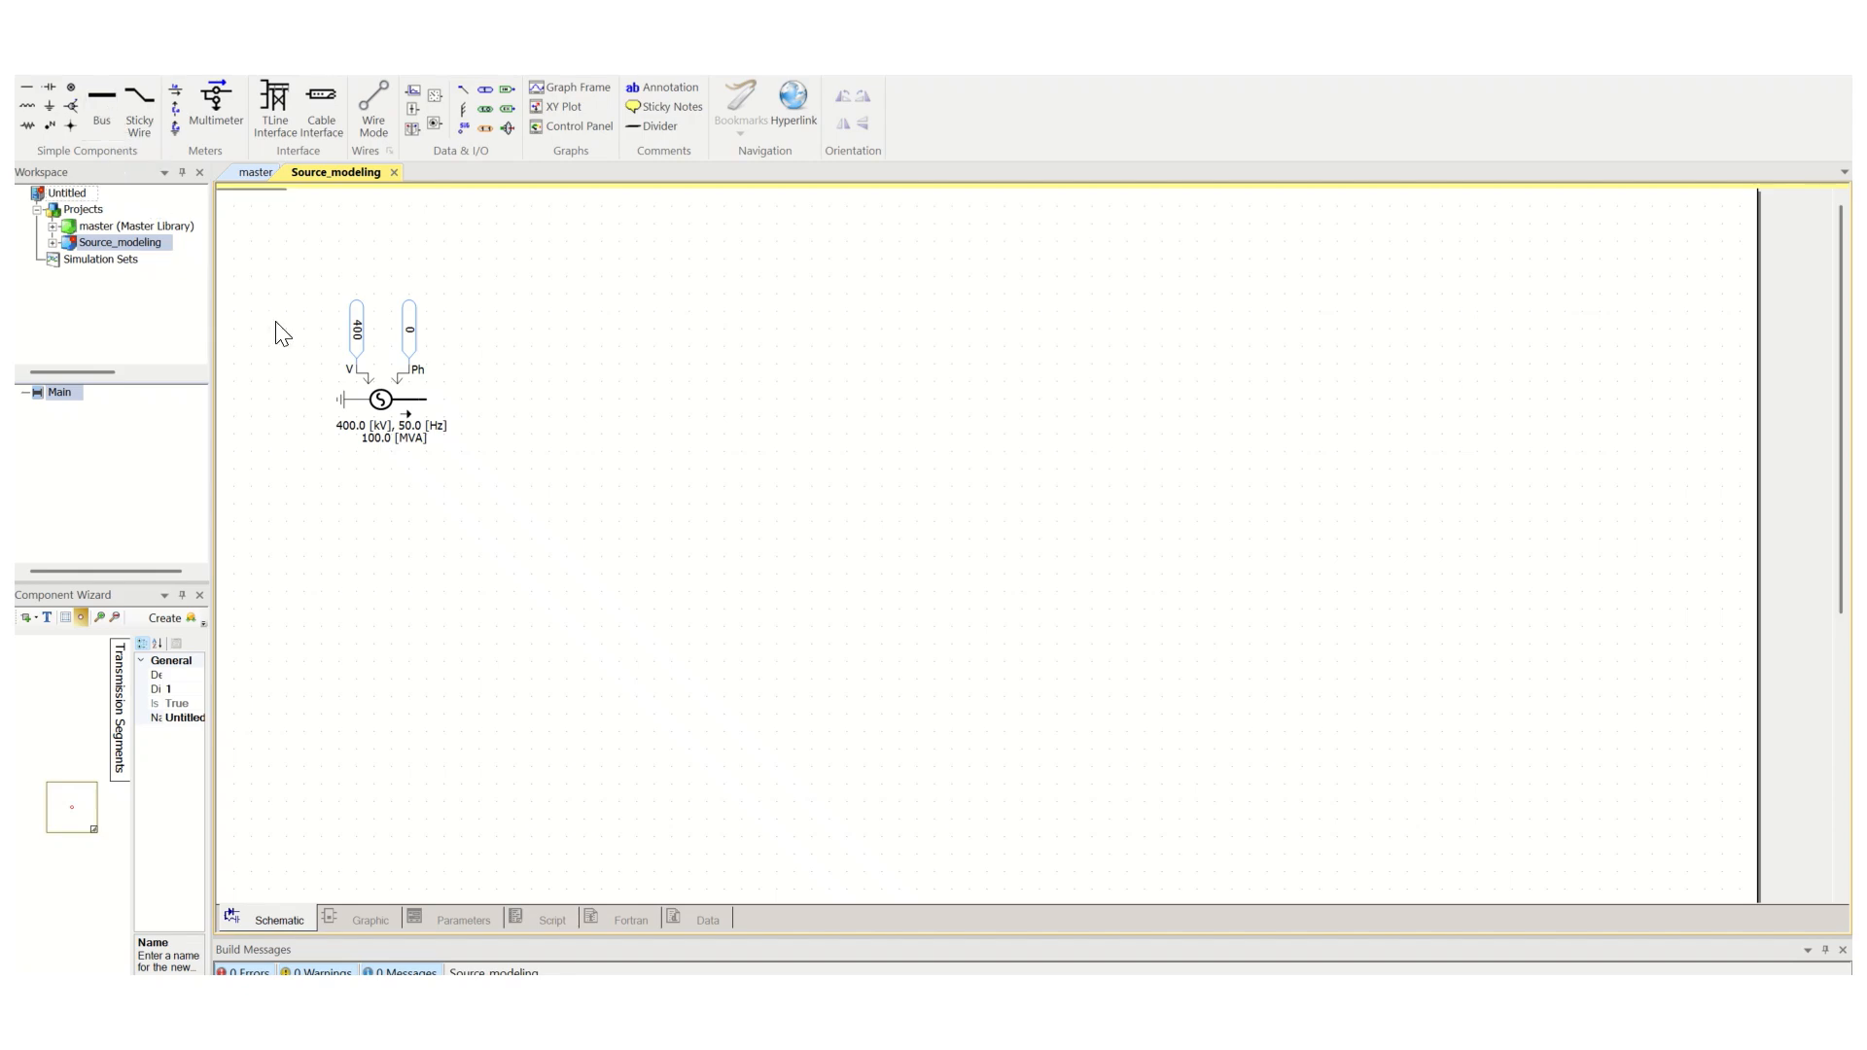
{"action": "left_click", "coordinate": [637, 413]}
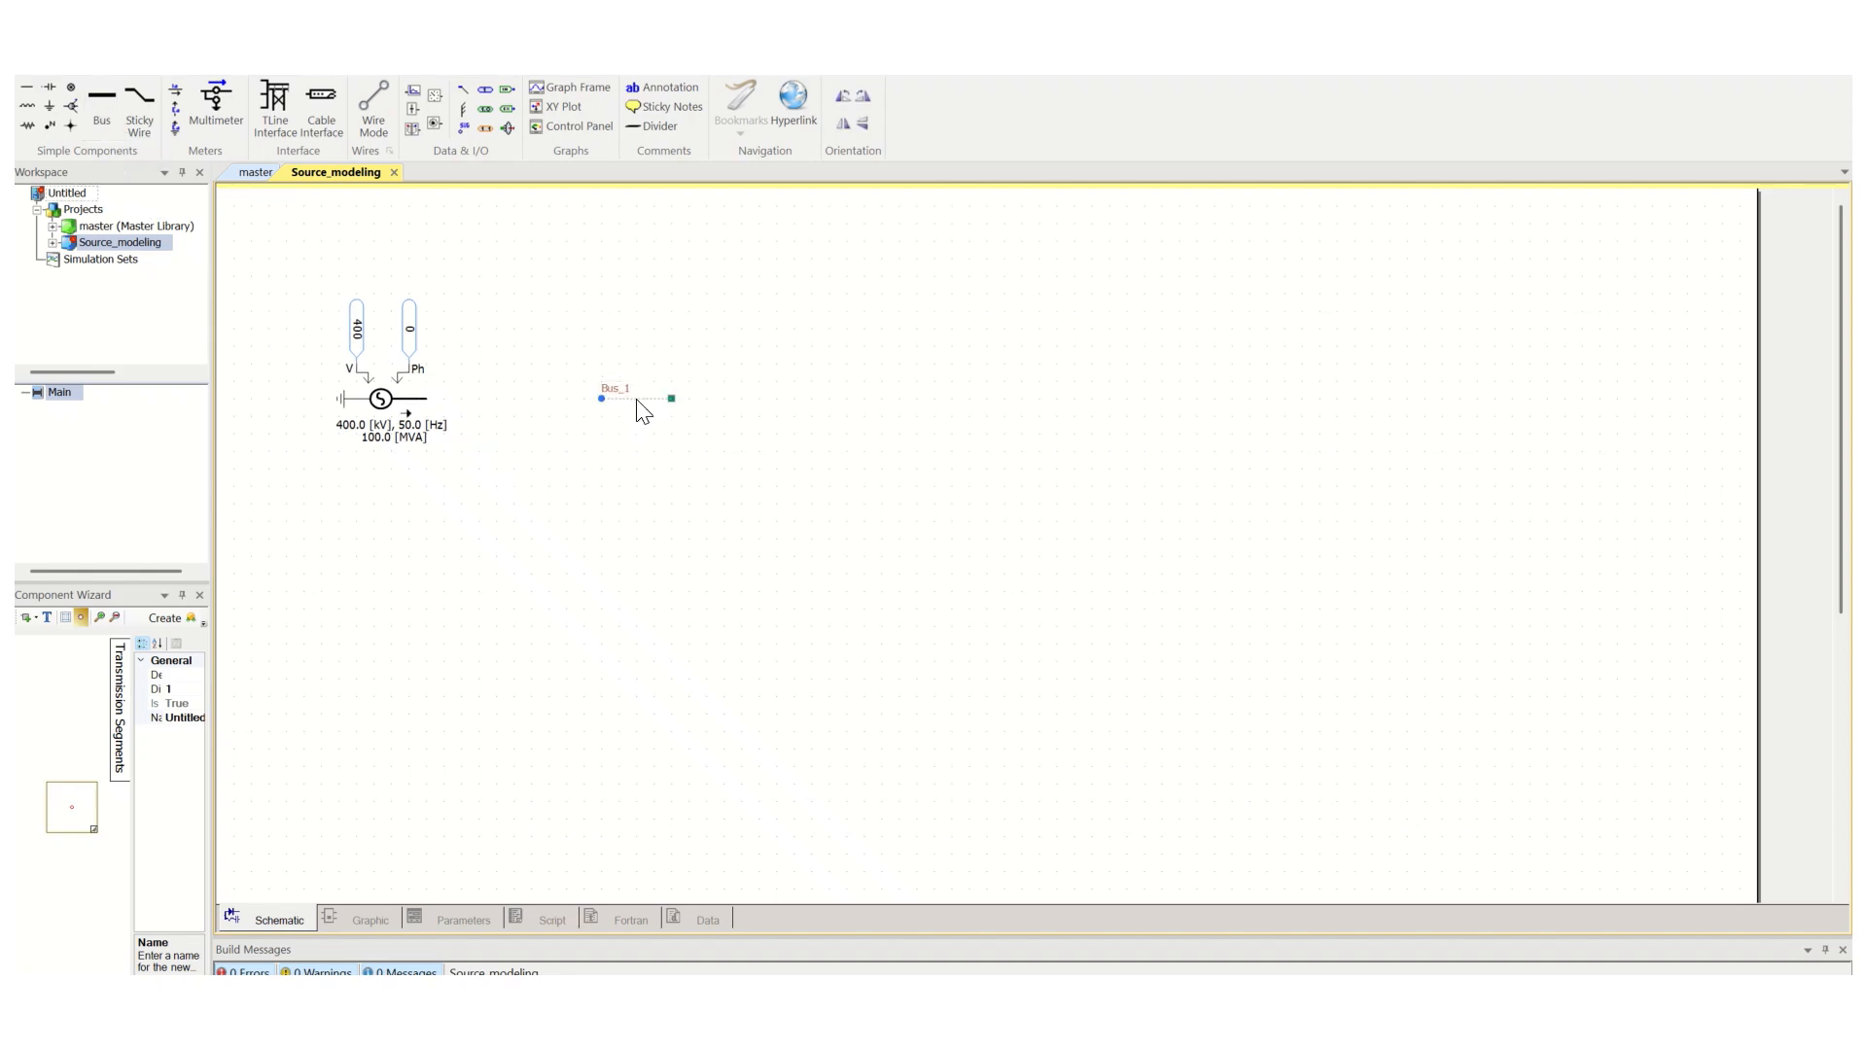
{"action": "key", "text": "r"}
{"action": "left_click_drag", "start_coordinate": [602, 417], "coordinate": [584, 520]}
{"action": "left_click", "coordinate": [594, 393]}
{"action": "left_click", "coordinate": [585, 377]}
{"action": "left_click", "coordinate": [691, 424]}
{"action": "left_click", "coordinate": [584, 371]}
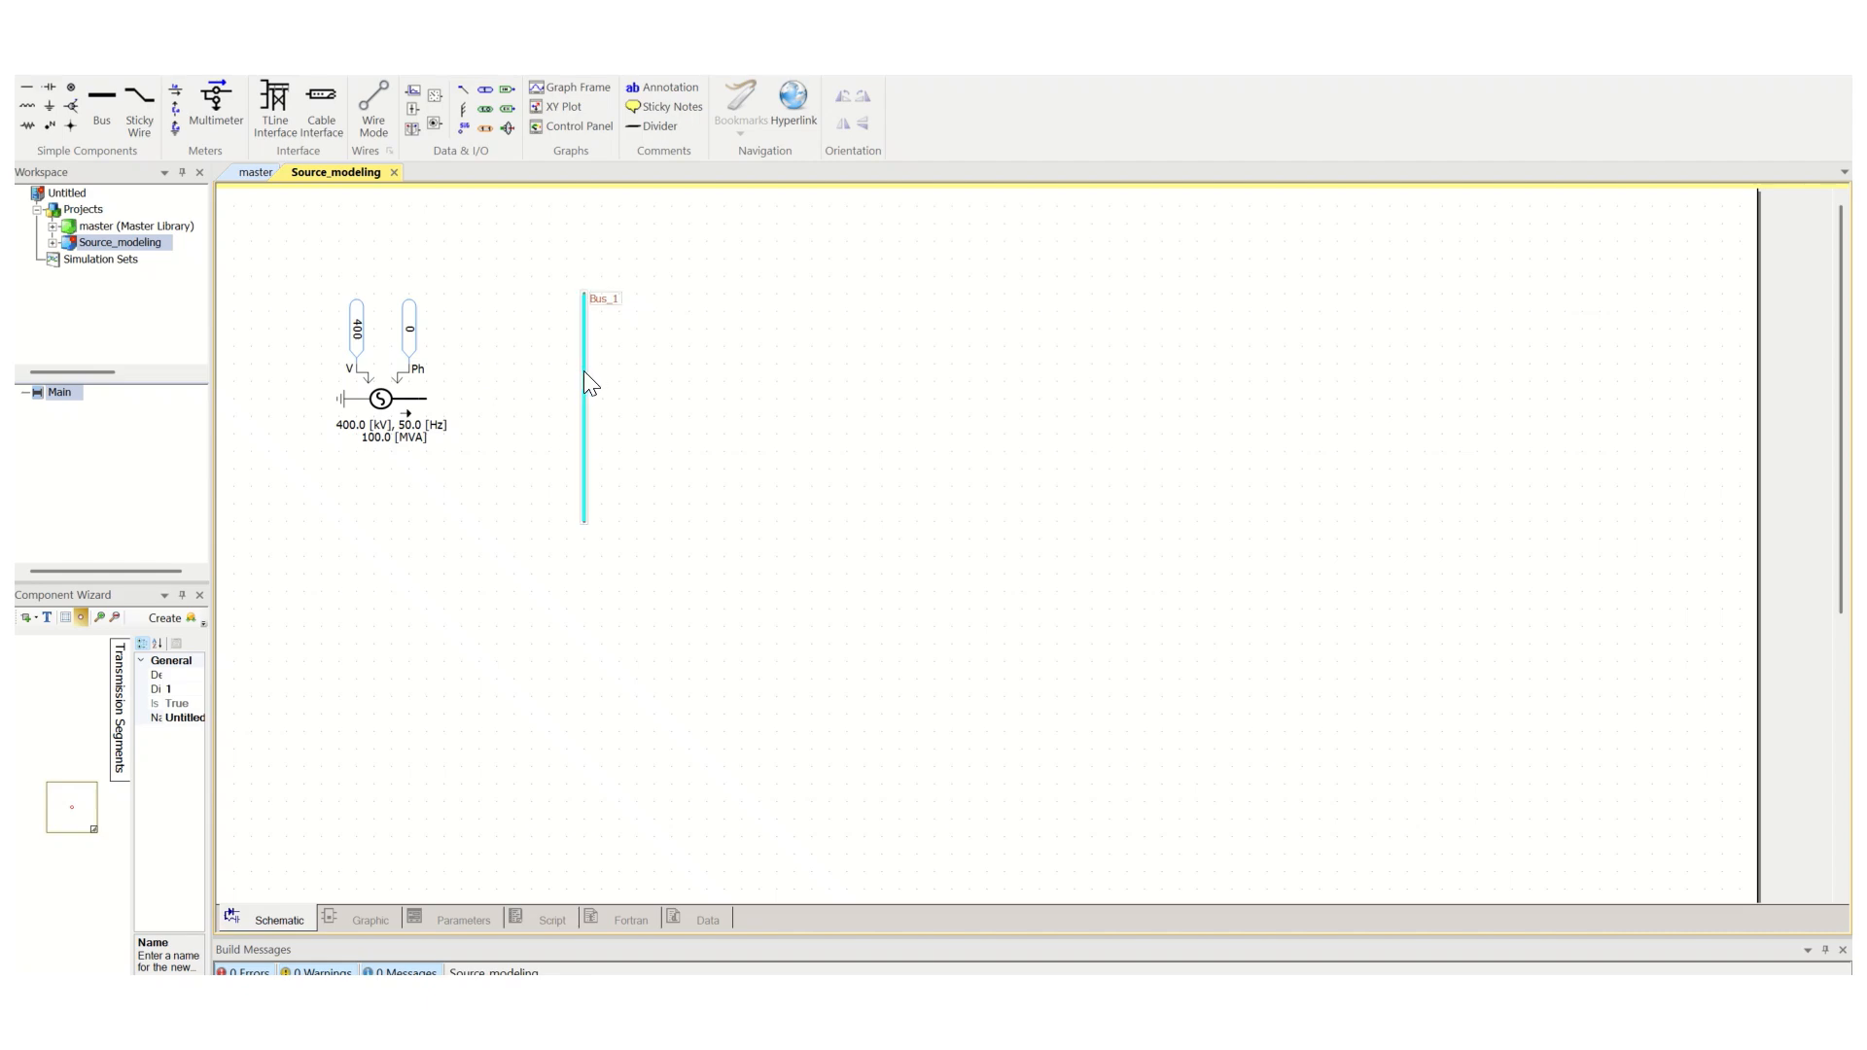
Open the bus's parameters and try to name it "400kV Bus"
{"action": "double_click", "coordinate": [584, 374]}
{"action": "left_click", "coordinate": [1020, 398]}
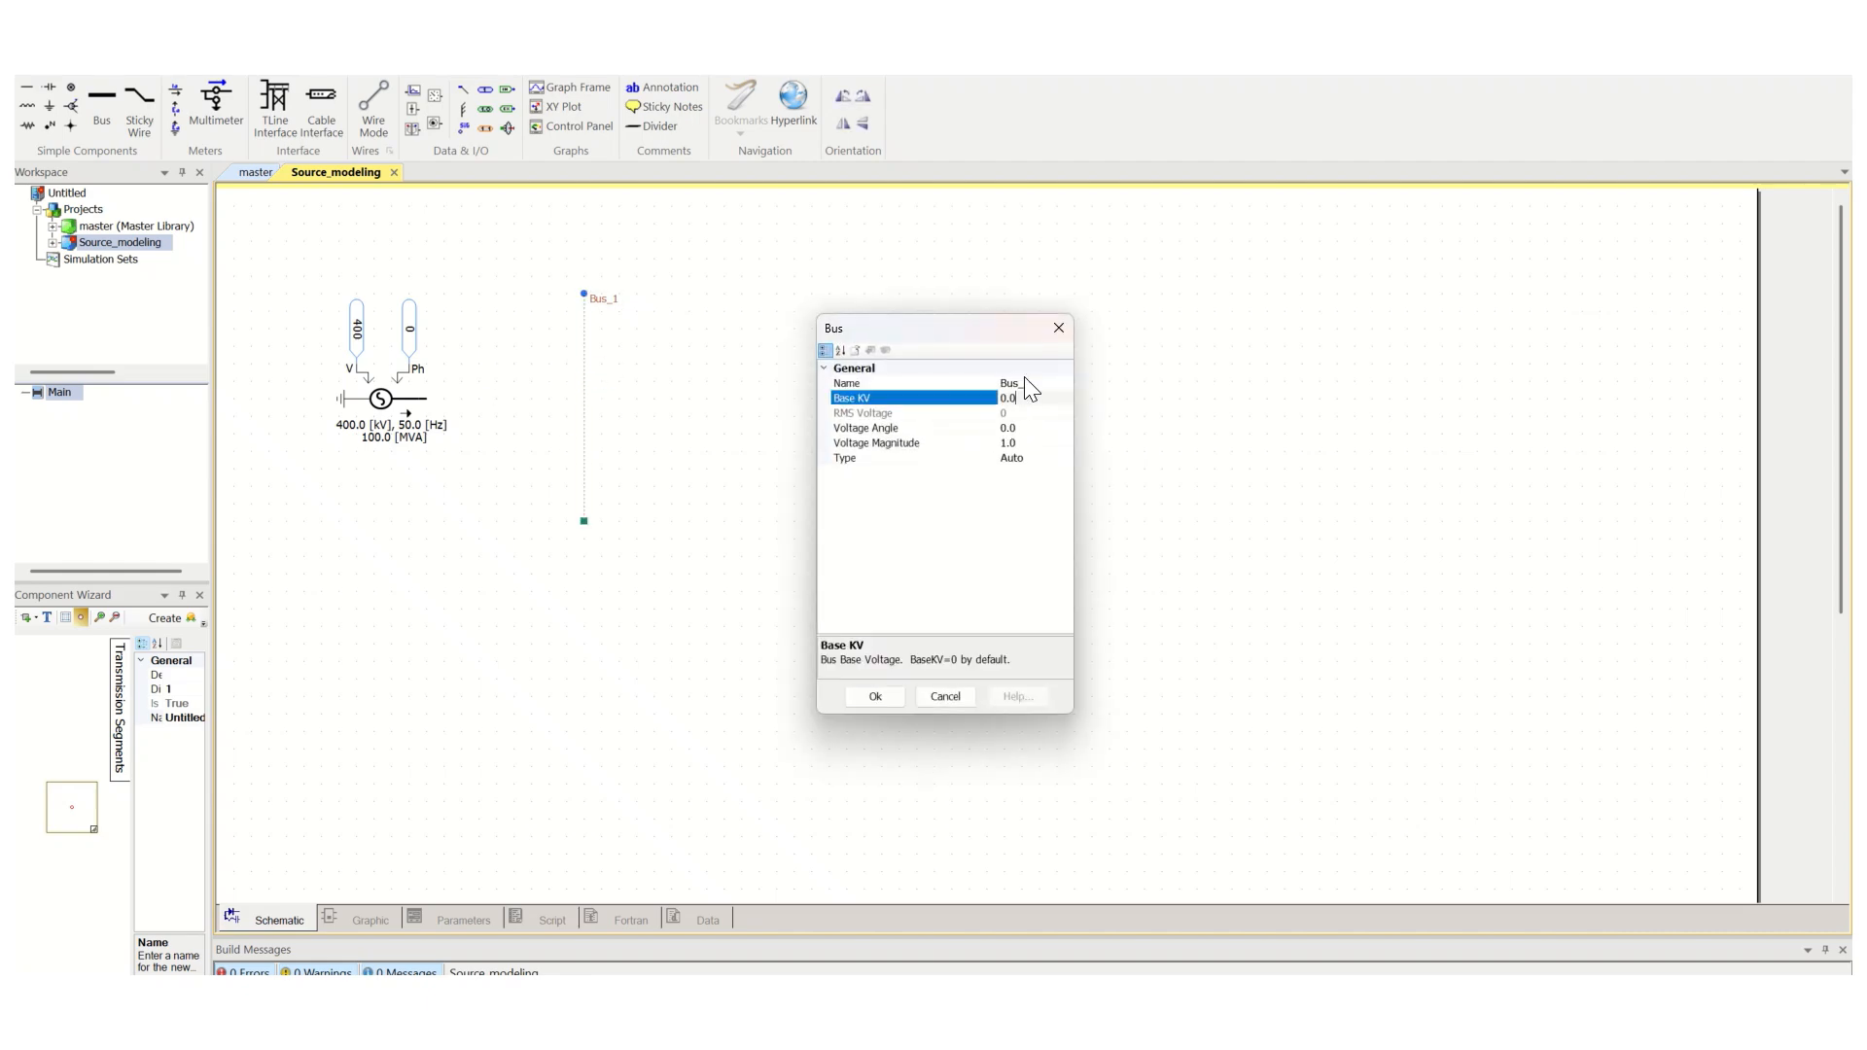
{"action": "left_click", "coordinate": [1028, 385]}
{"action": "left_click", "coordinate": [998, 384]}
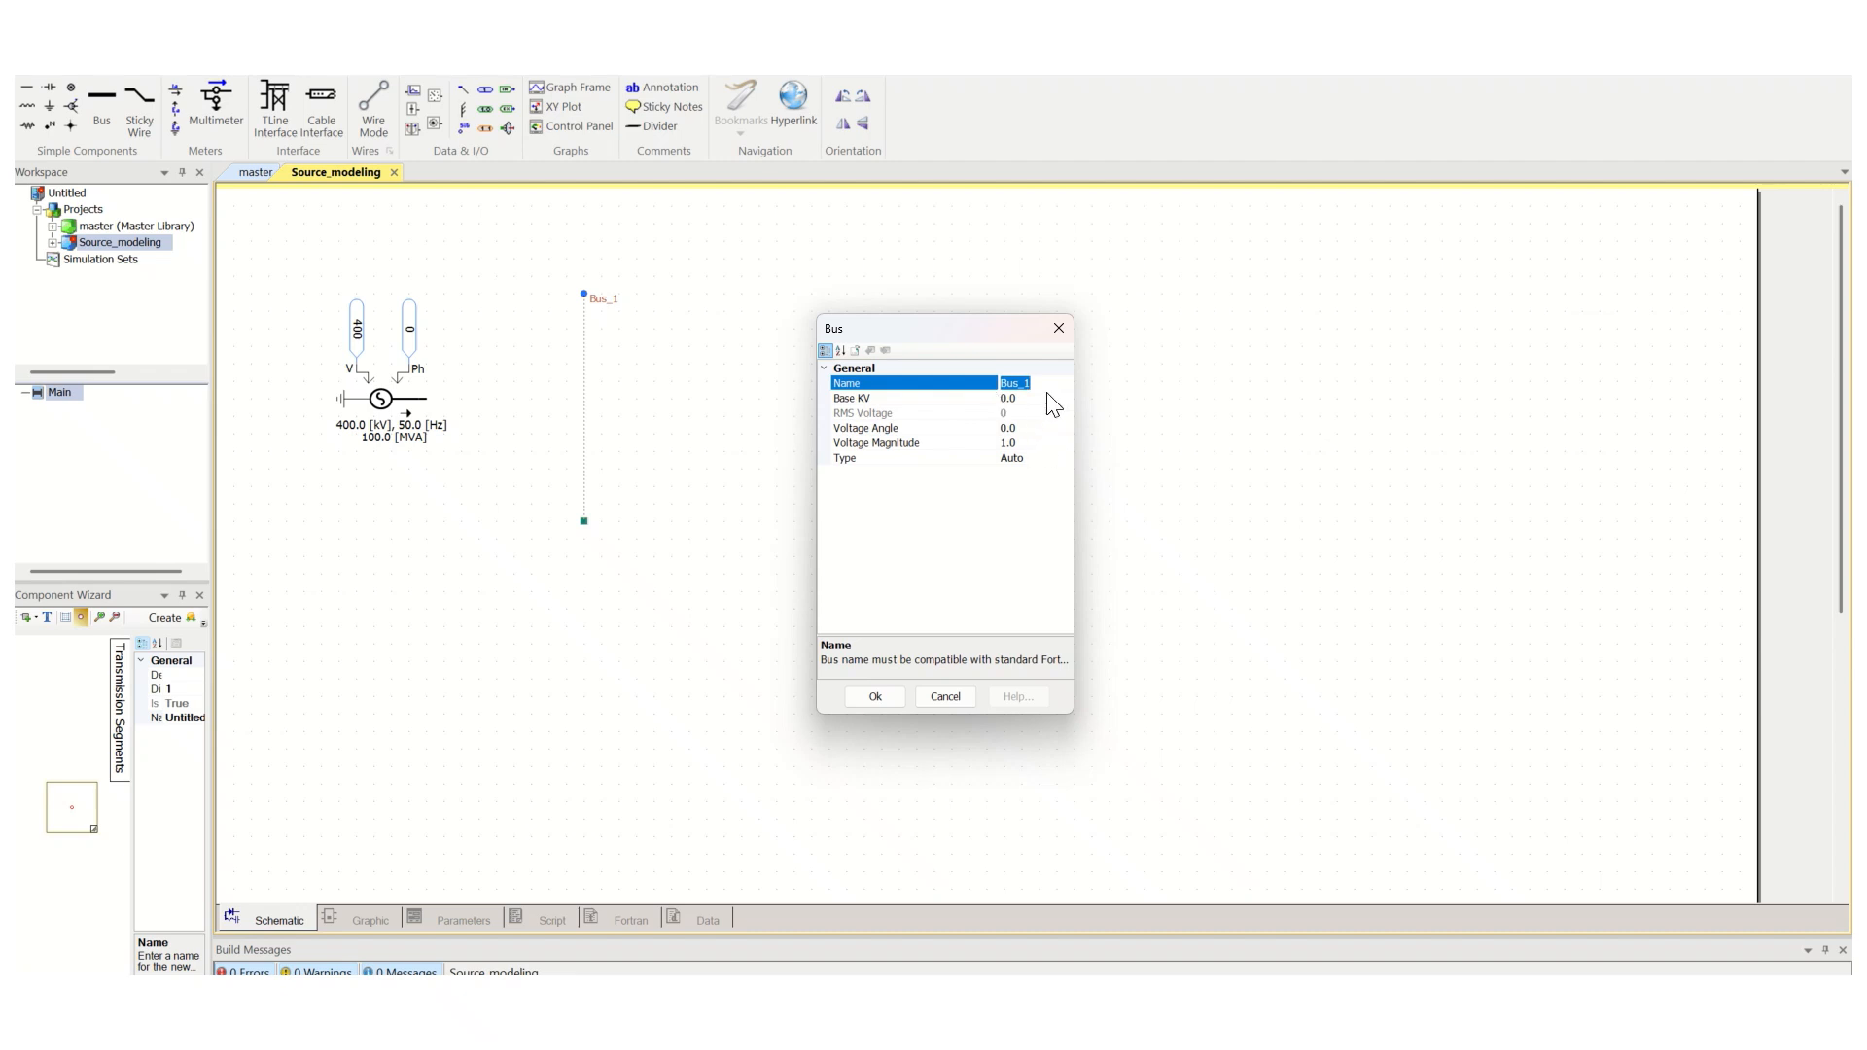
{"action": "type", "text": "400kV"}
{"action": "left_click", "coordinate": [1001, 399]}
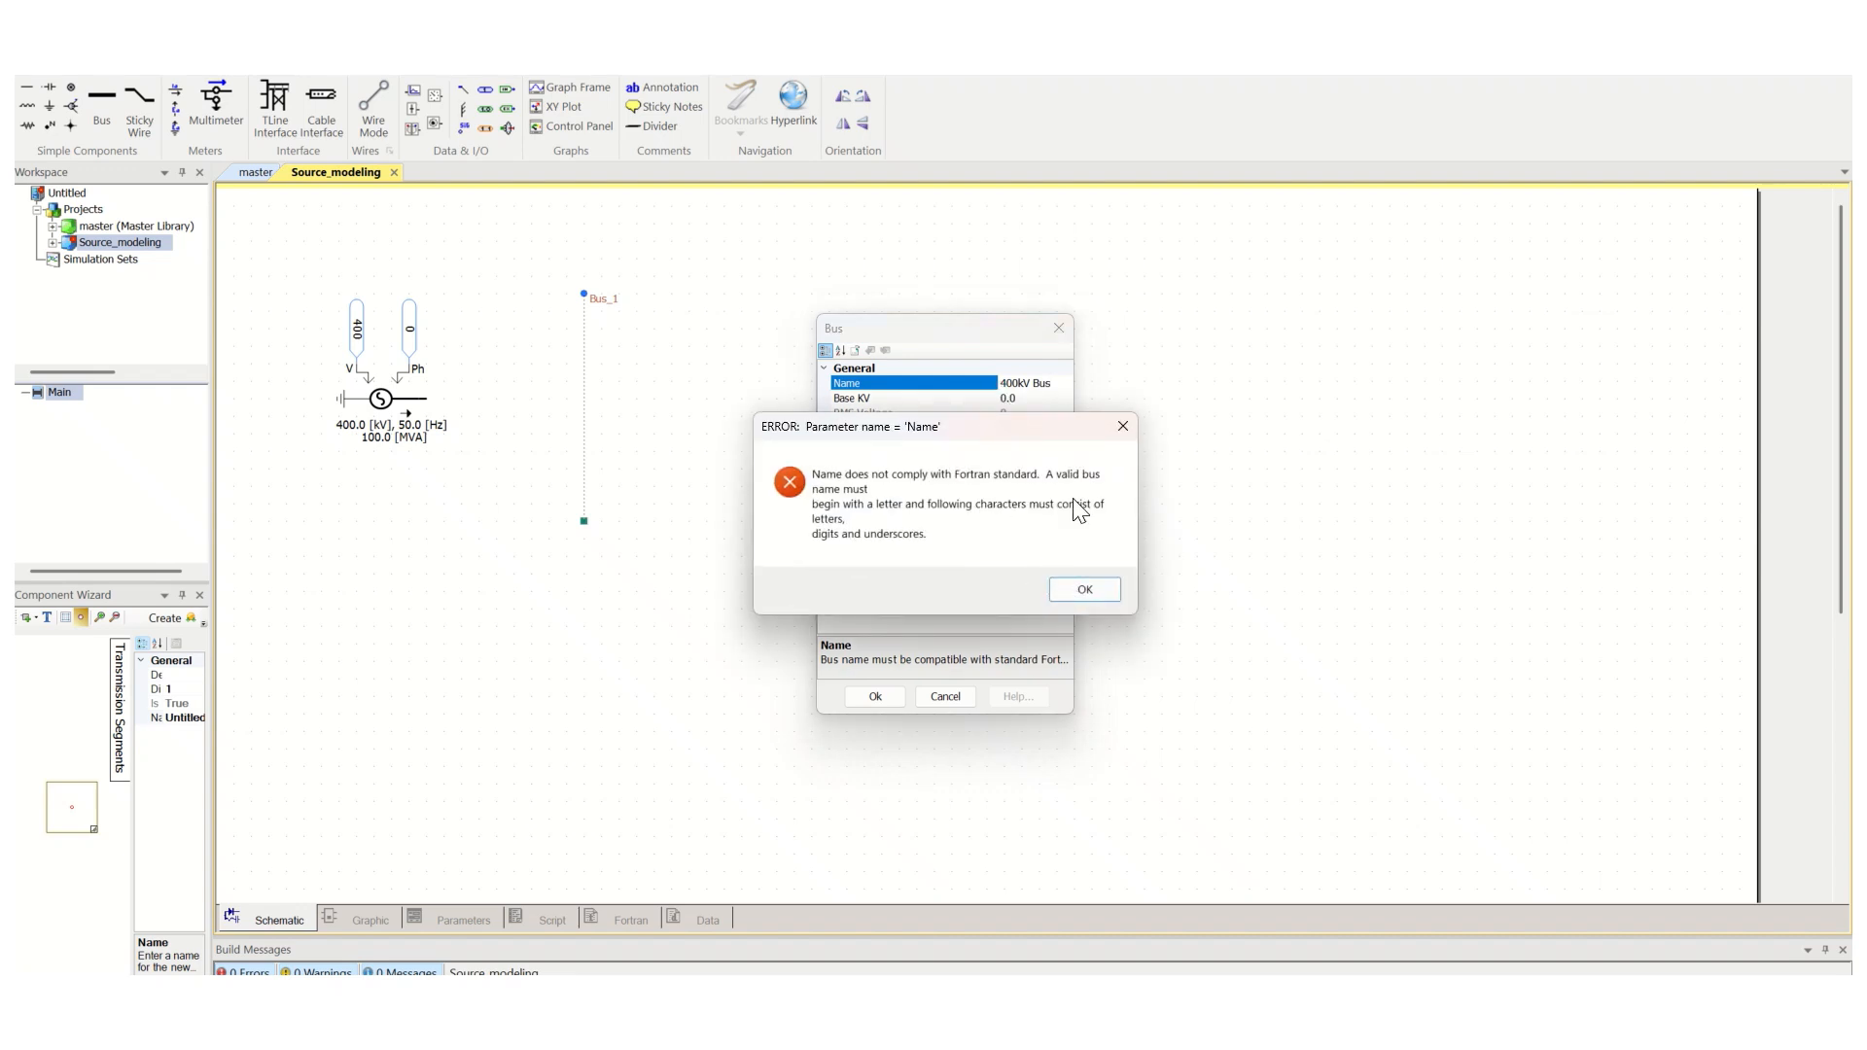
{"action": "left_click", "coordinate": [1083, 590]}
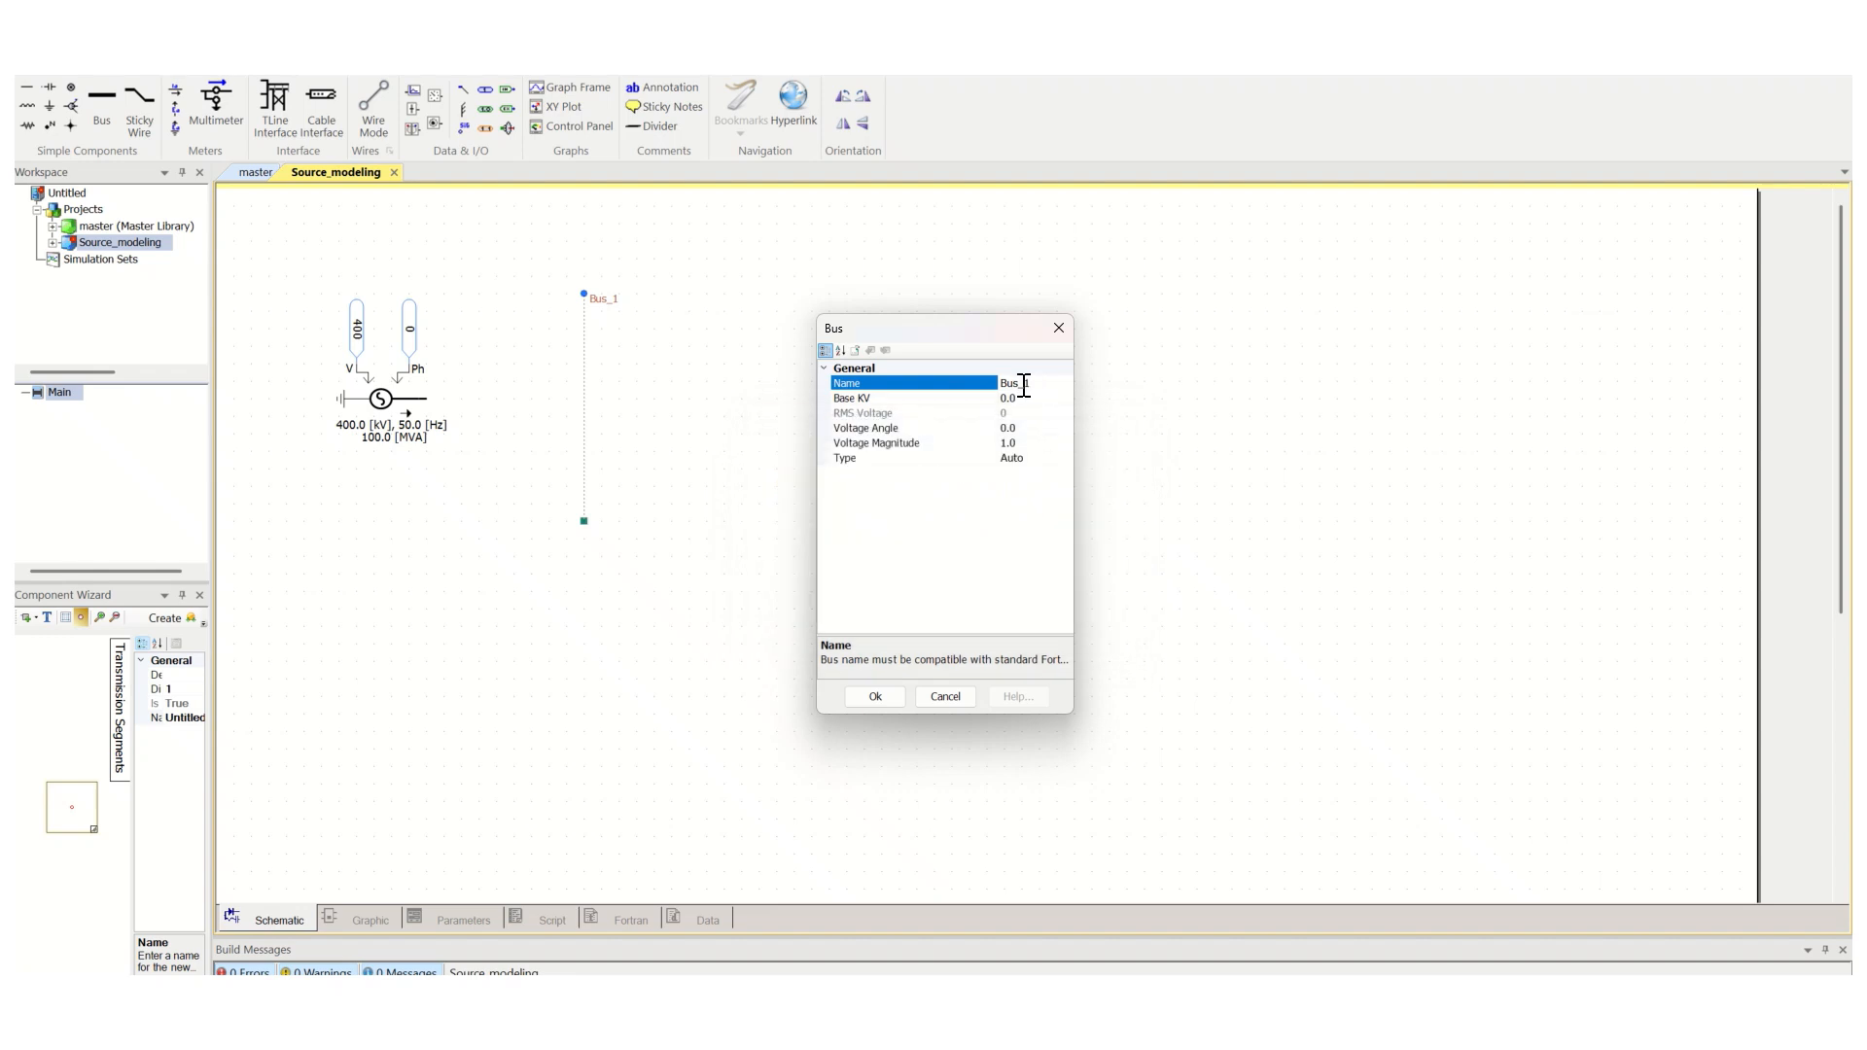
Rename the bus as 400kV_Bus and set its Base KV to 400
{"action": "left_click_drag", "start_coordinate": [1028, 386], "coordinate": [975, 401]}
{"action": "type", "text": "400kV_"}
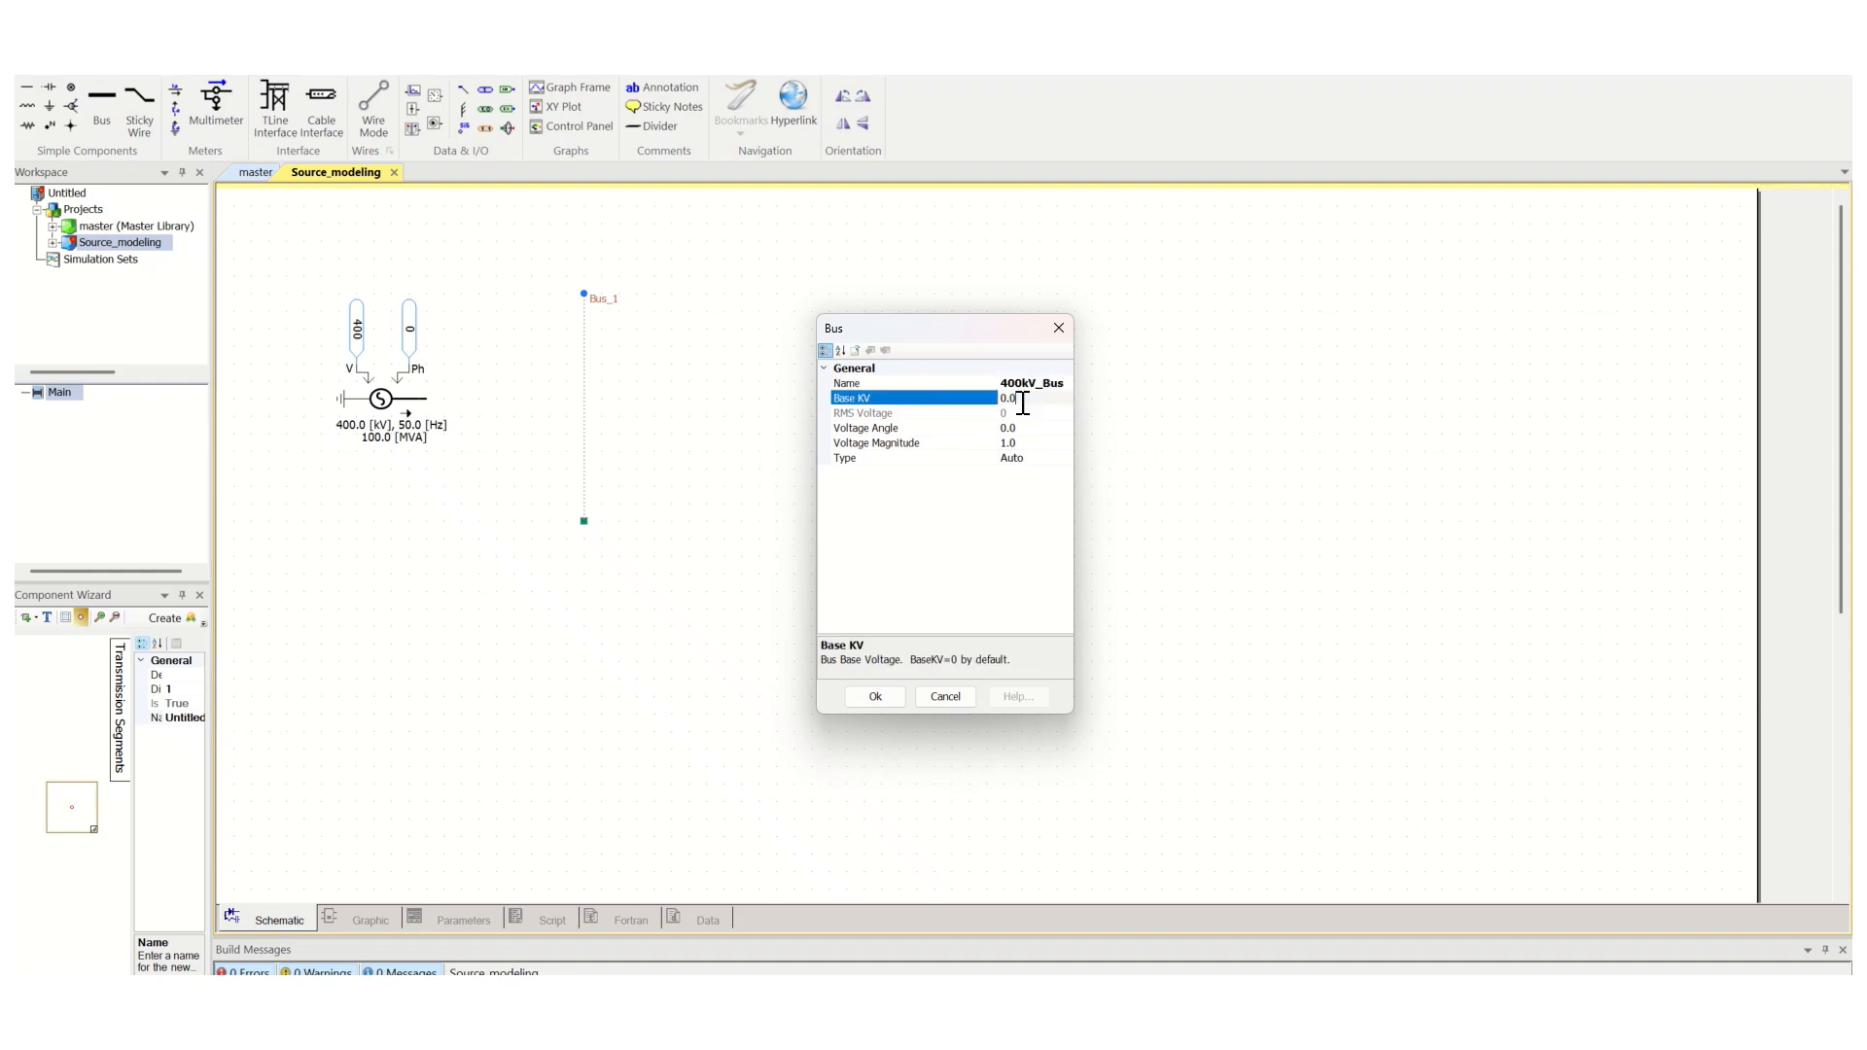
{"action": "key", "text": "Tab"}
{"action": "left_click", "coordinate": [1007, 400]}
{"action": "type", "text": "400"}
{"action": "left_click", "coordinate": [874, 694]}
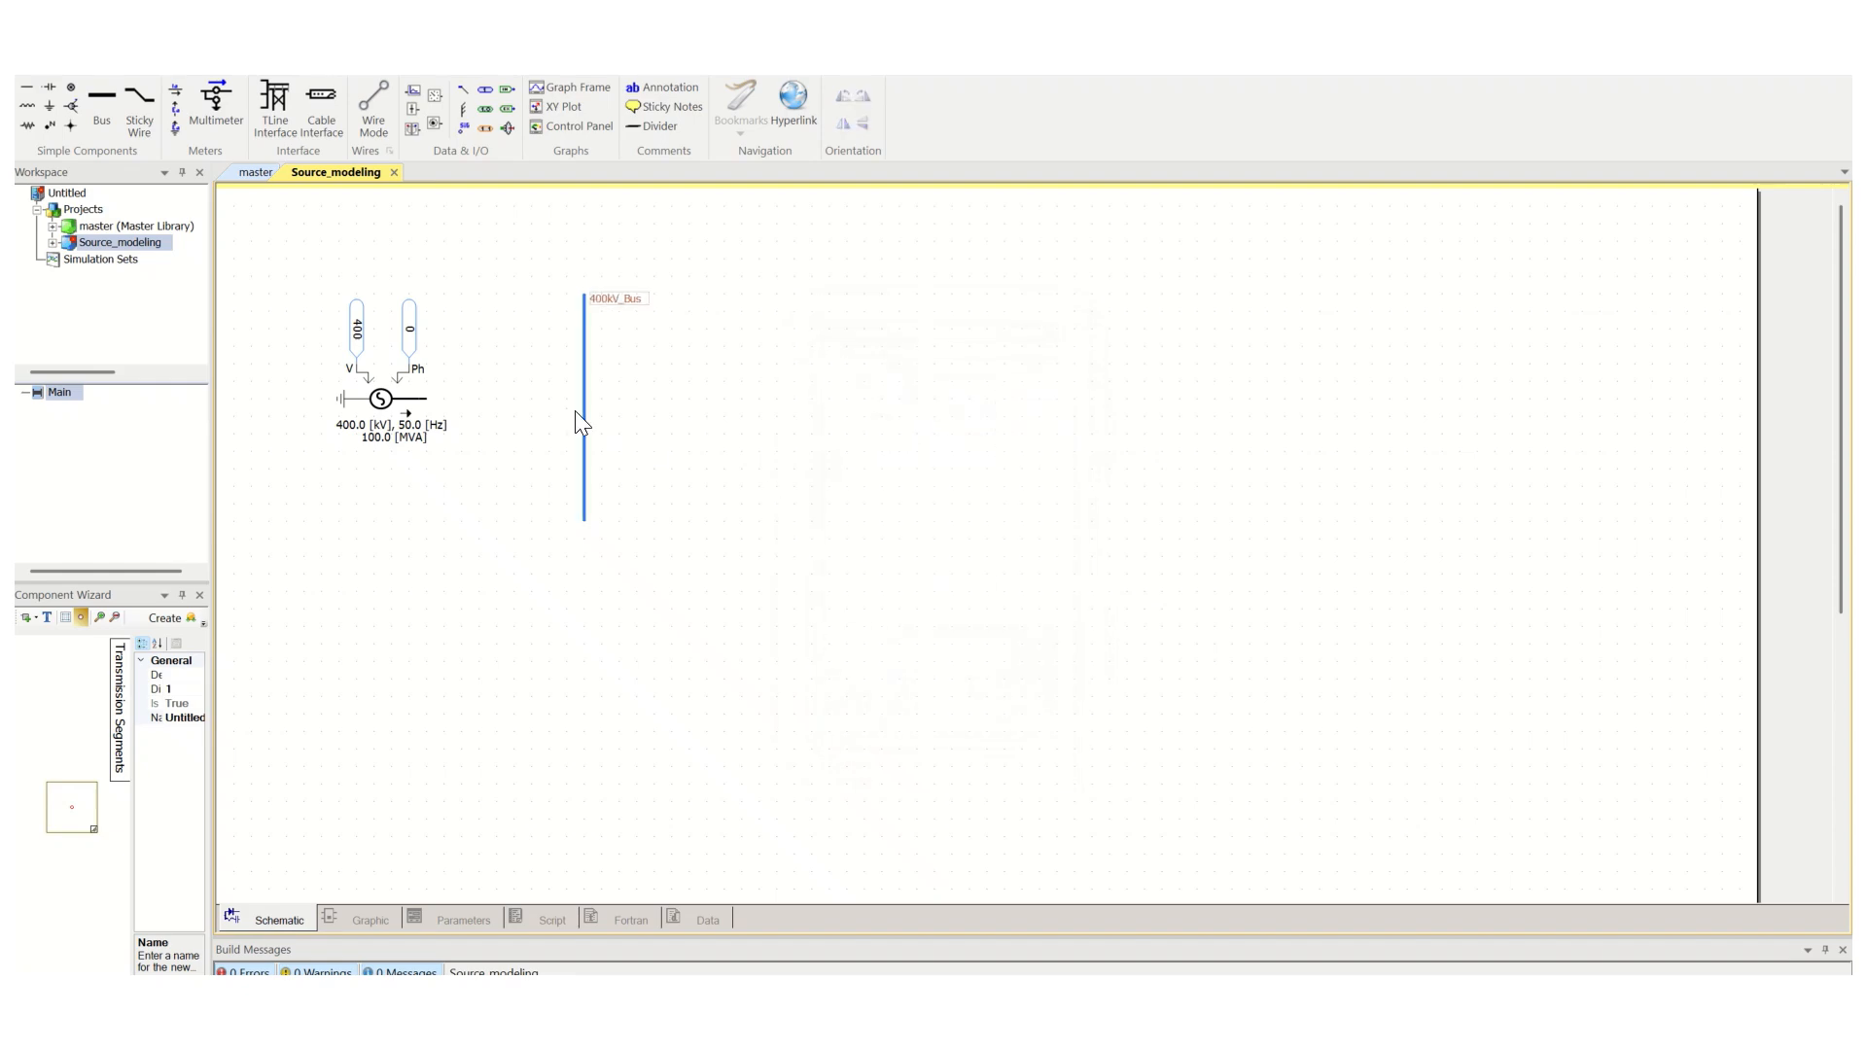
Wire the source's output terminal to the 400kV_Bus
{"action": "left_click", "coordinate": [692, 408]}
{"action": "left_click", "coordinate": [376, 107]}
{"action": "left_click", "coordinate": [427, 398]}
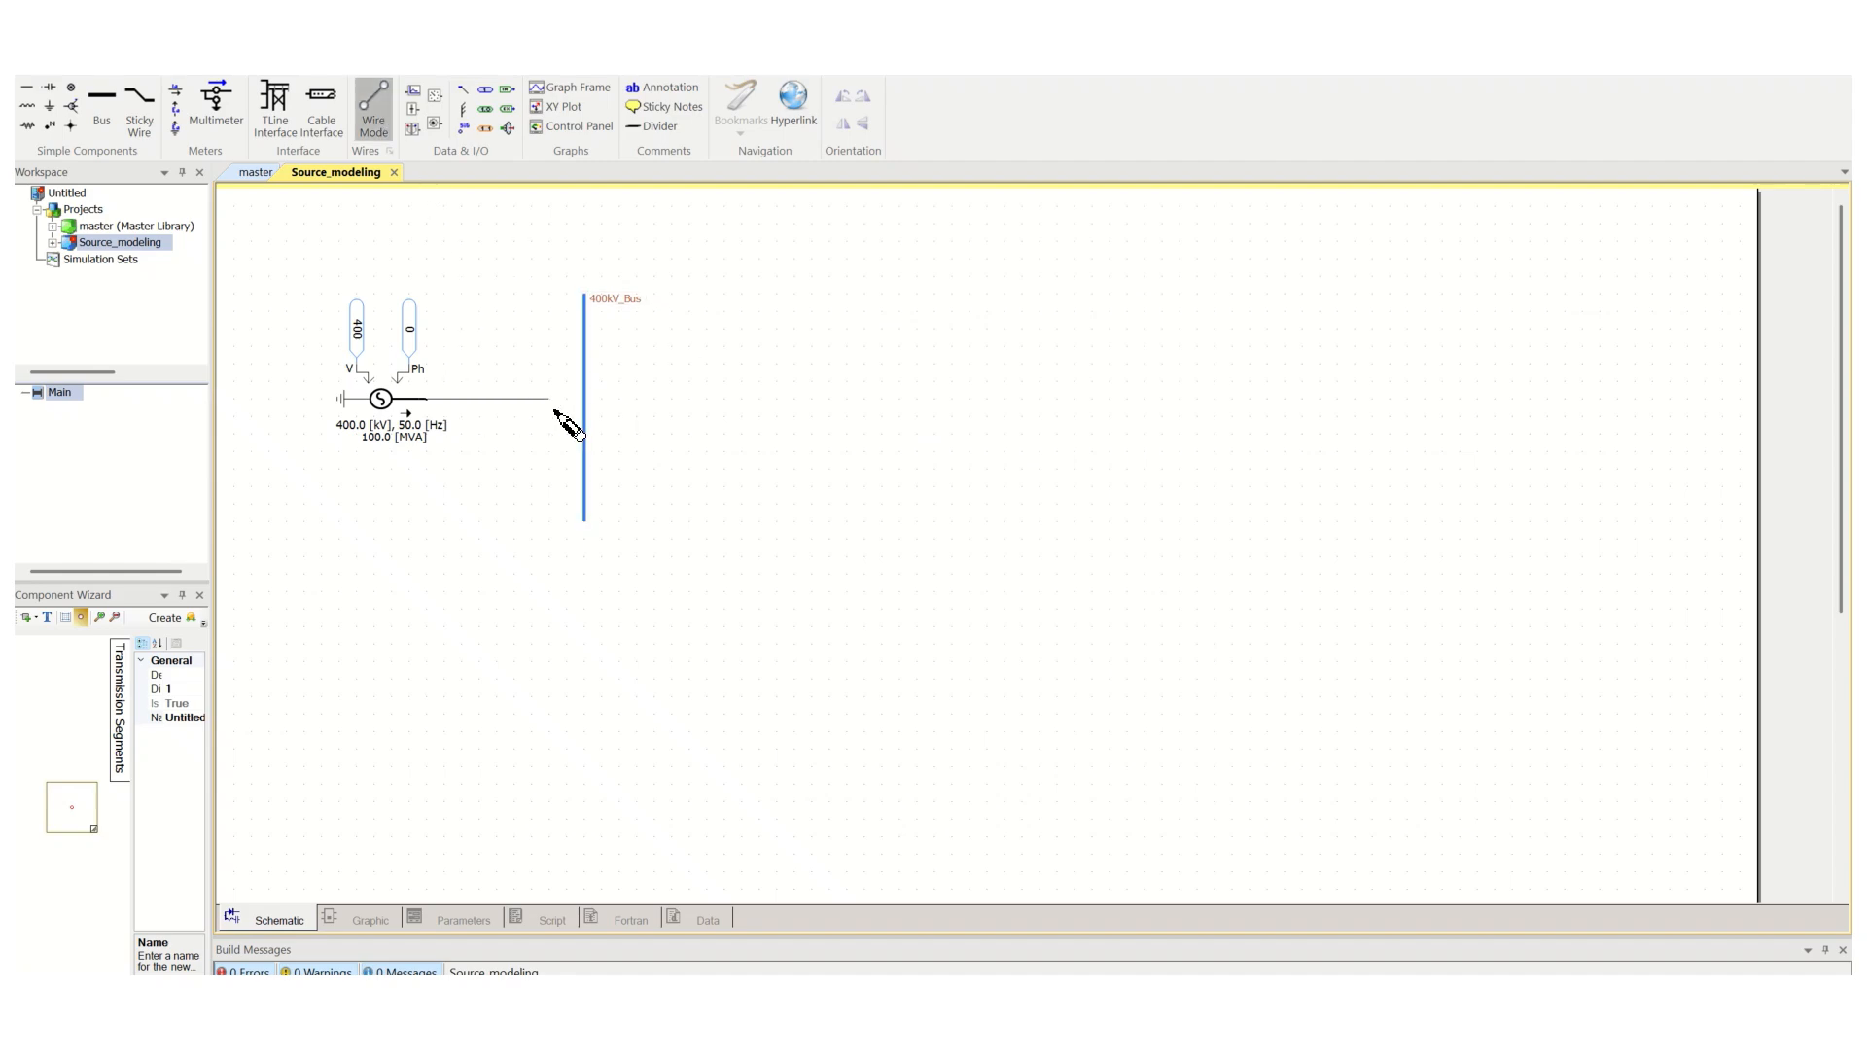
{"action": "left_click", "coordinate": [585, 403]}
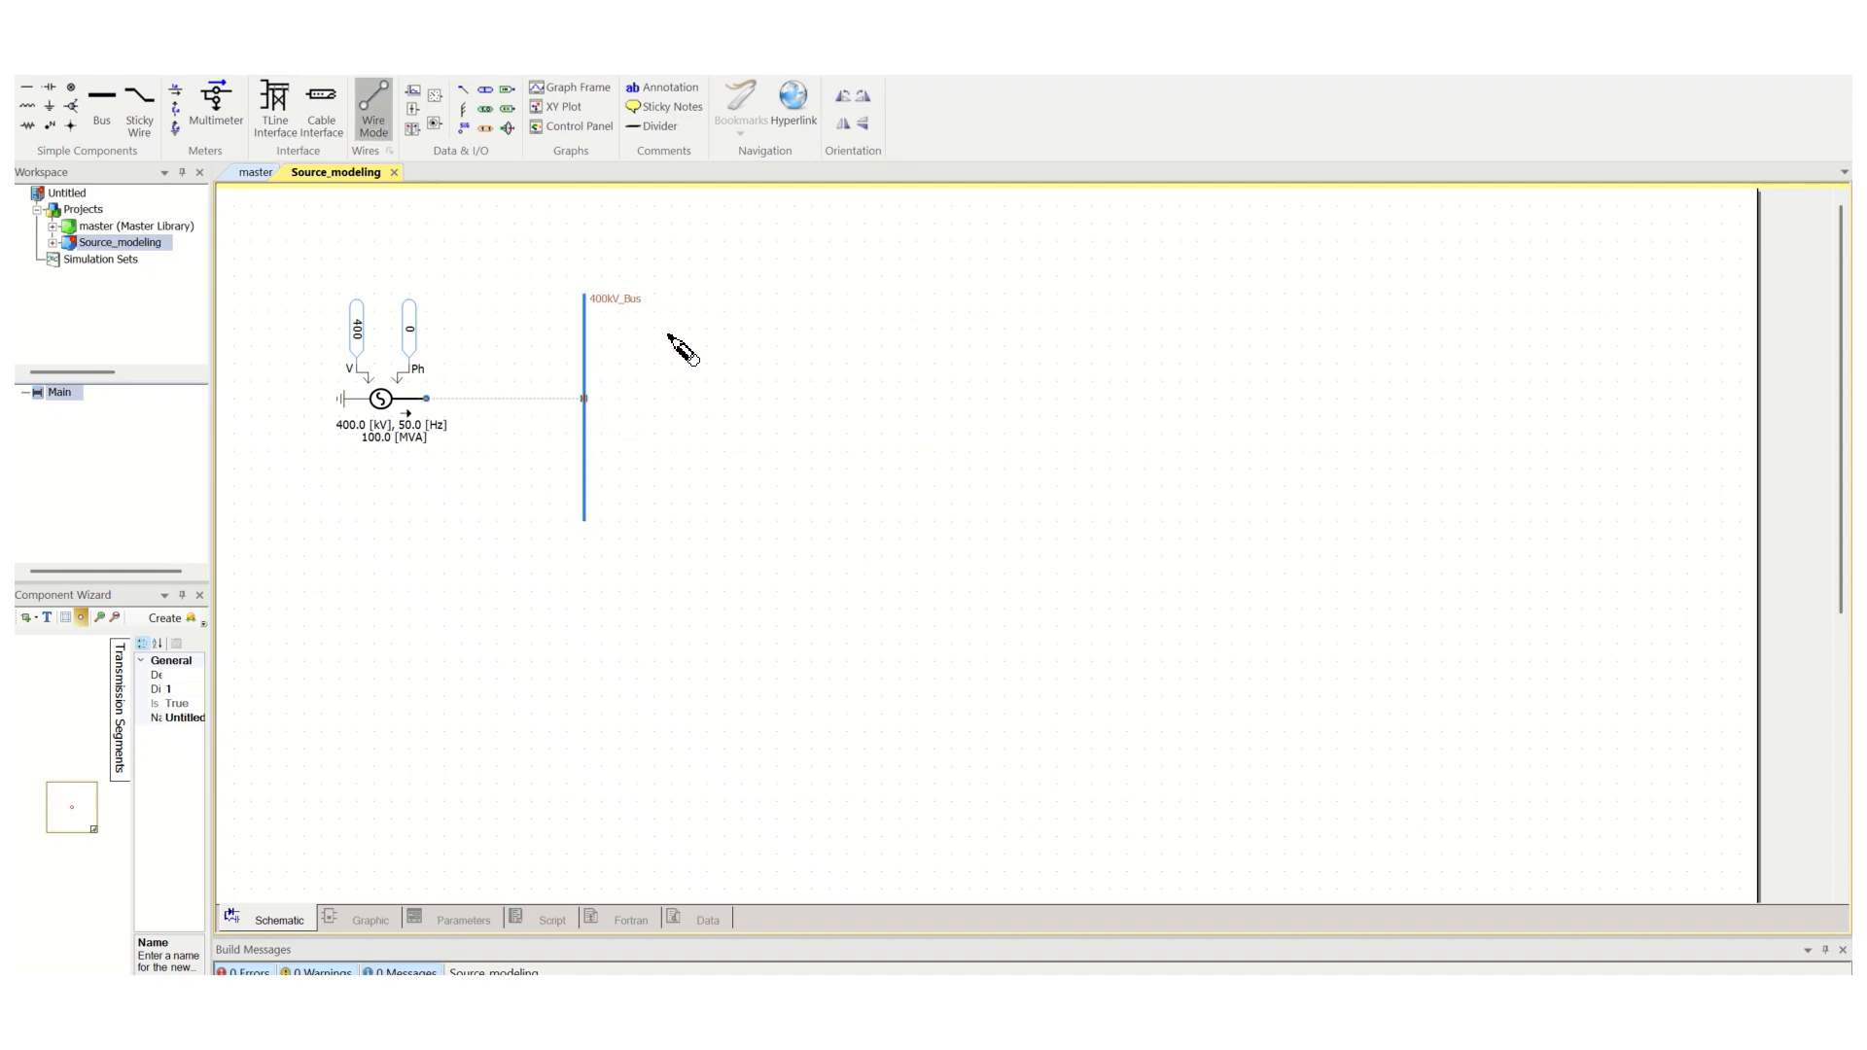
{"action": "left_click", "coordinate": [375, 115]}
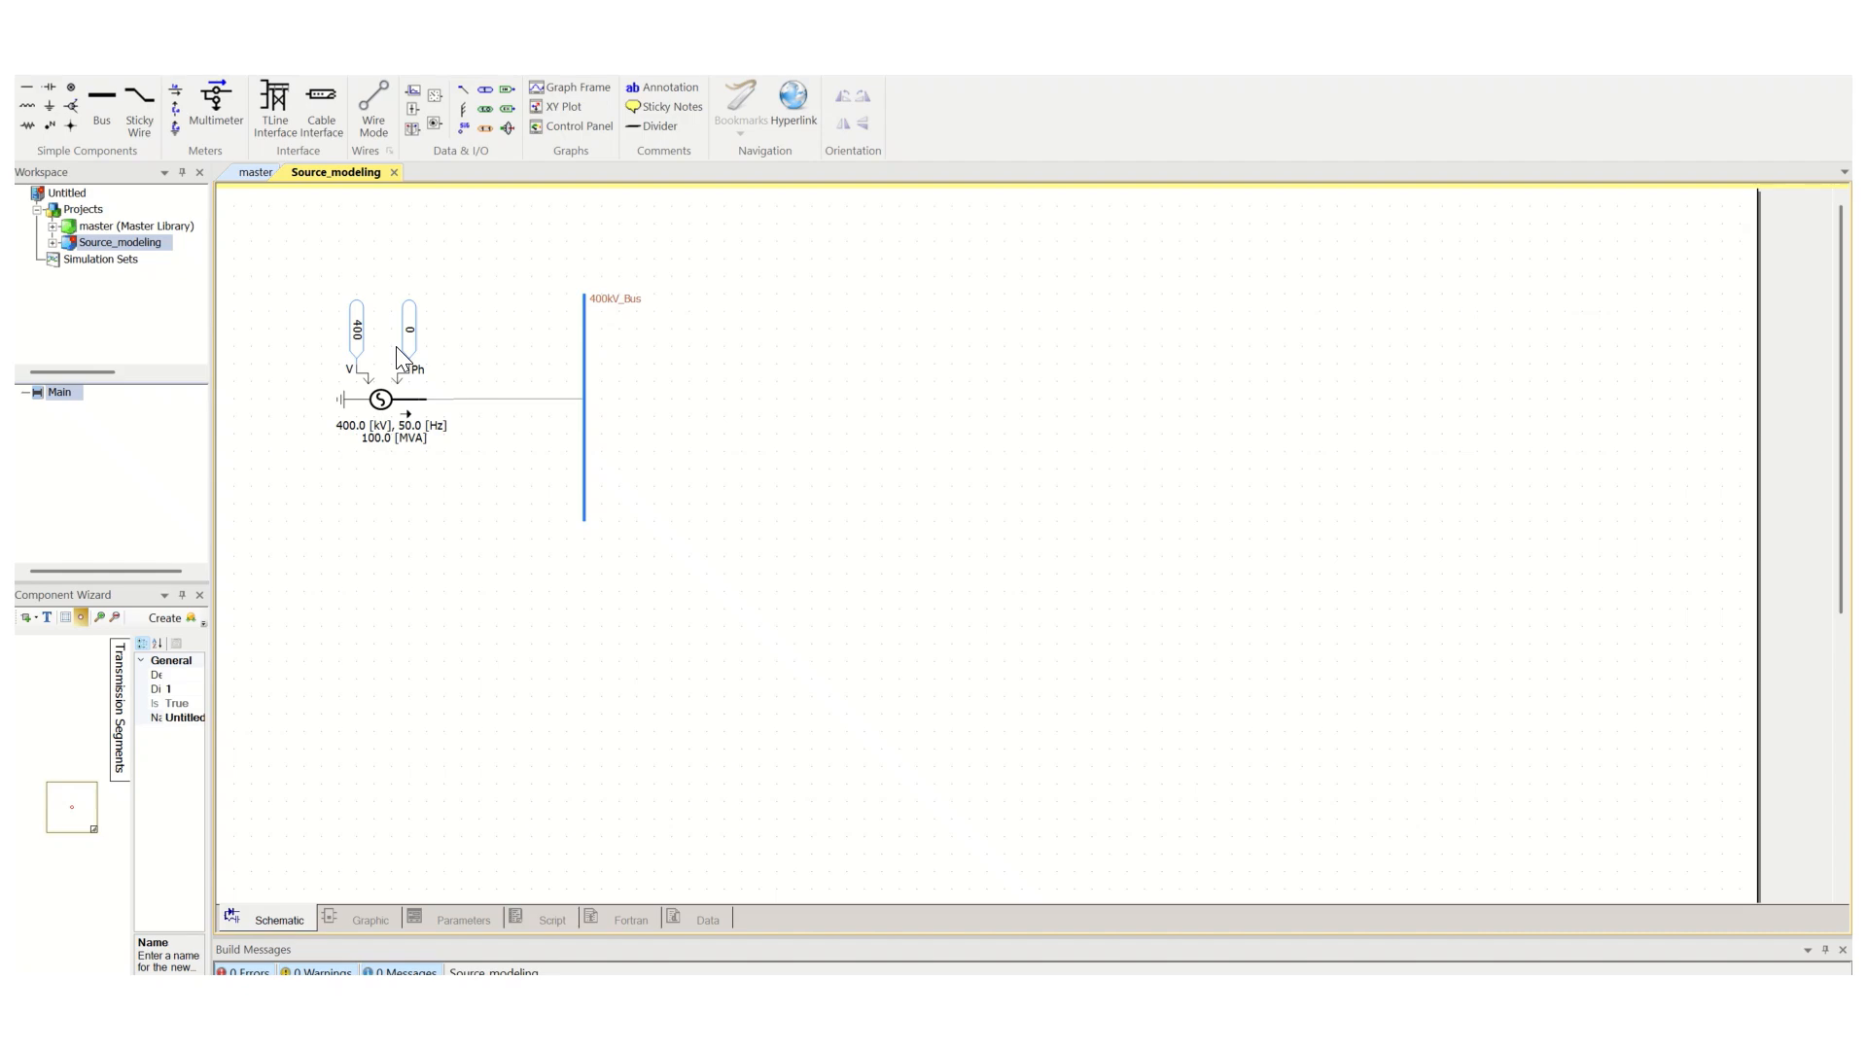
Place a multimeter and attach its input terminal to the lower part of the 400kV_Bus
{"action": "mouse_move", "coordinate": [435, 427]}
{"action": "left_click", "coordinate": [241, 121]}
{"action": "left_click", "coordinate": [632, 473]}
{"action": "left_click", "coordinate": [371, 113]}
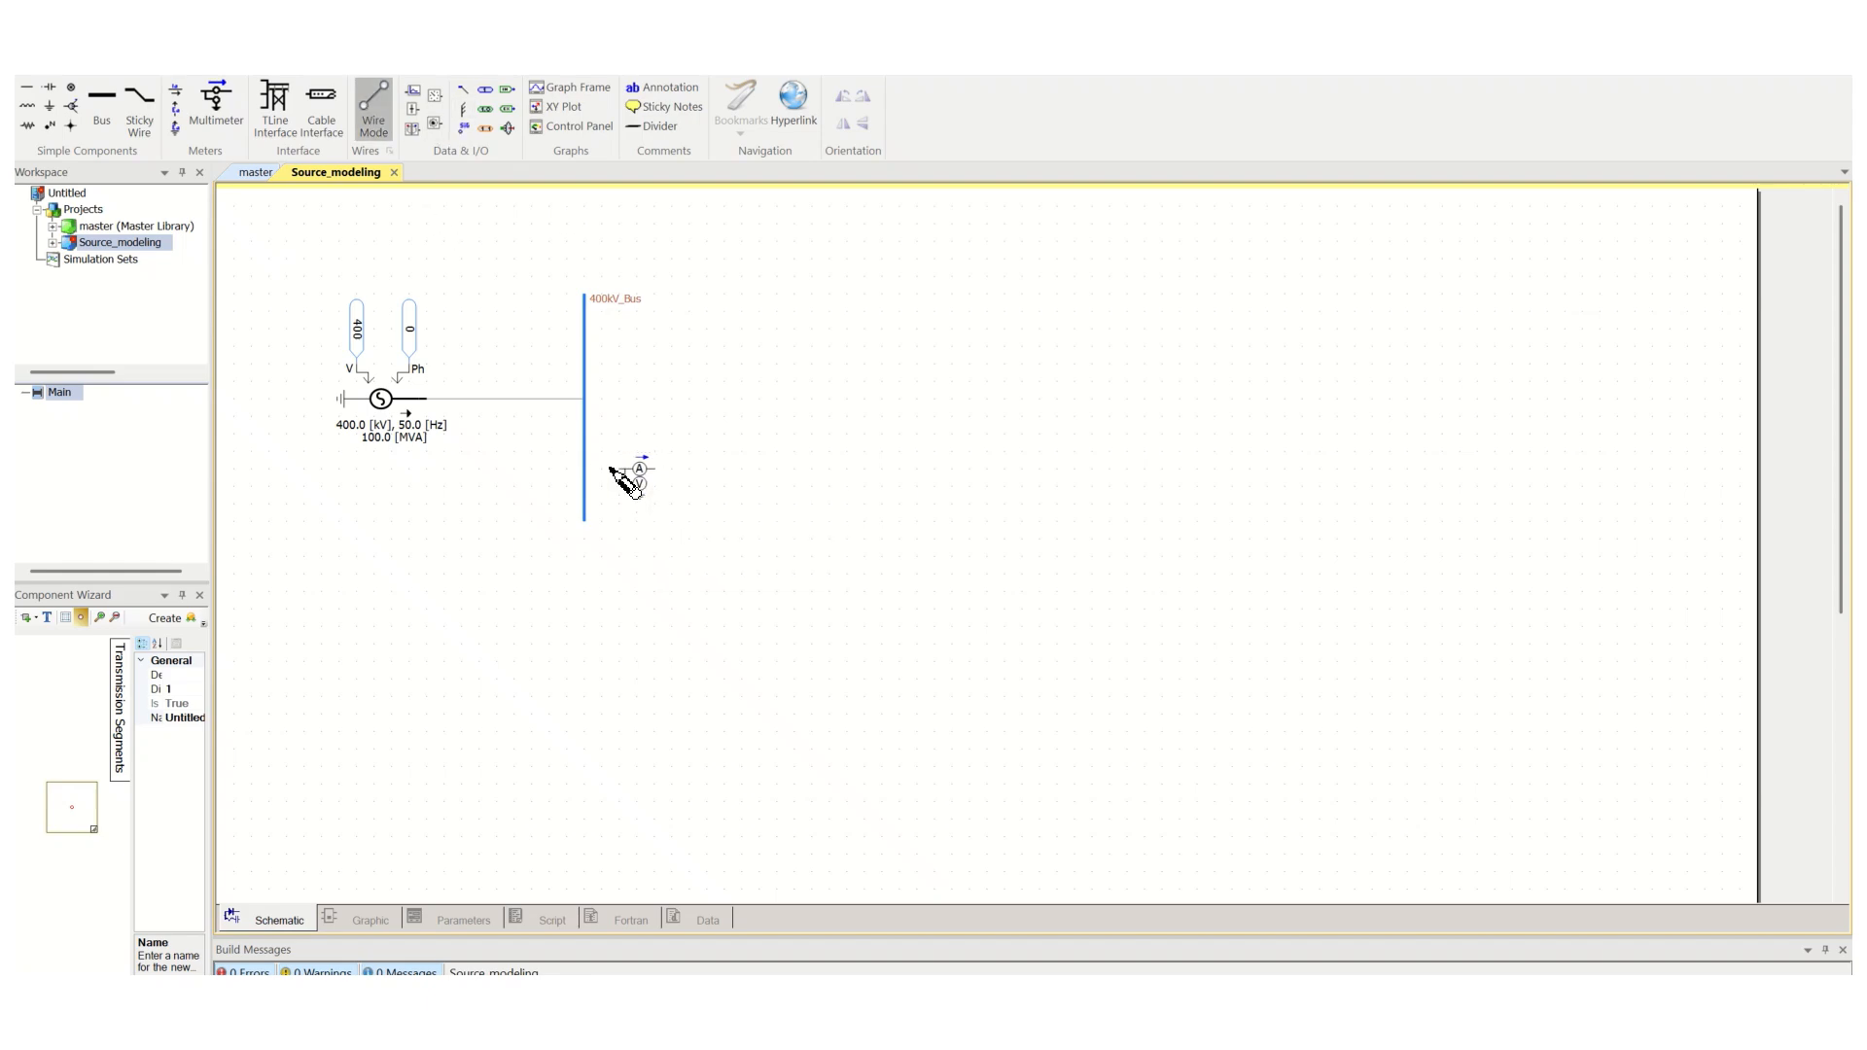
{"action": "key", "text": "Escape"}
{"action": "left_click_drag", "start_coordinate": [641, 471], "coordinate": [607, 483]}
Place a voltmeter to the right of the 400kV_Bus near the source's level and rotate it three quarter turns
{"action": "left_click", "coordinate": [173, 130]}
{"action": "left_click", "coordinate": [655, 394]}
{"action": "key", "text": "r"}
{"action": "key", "text": "r"}
{"action": "key", "text": "r"}
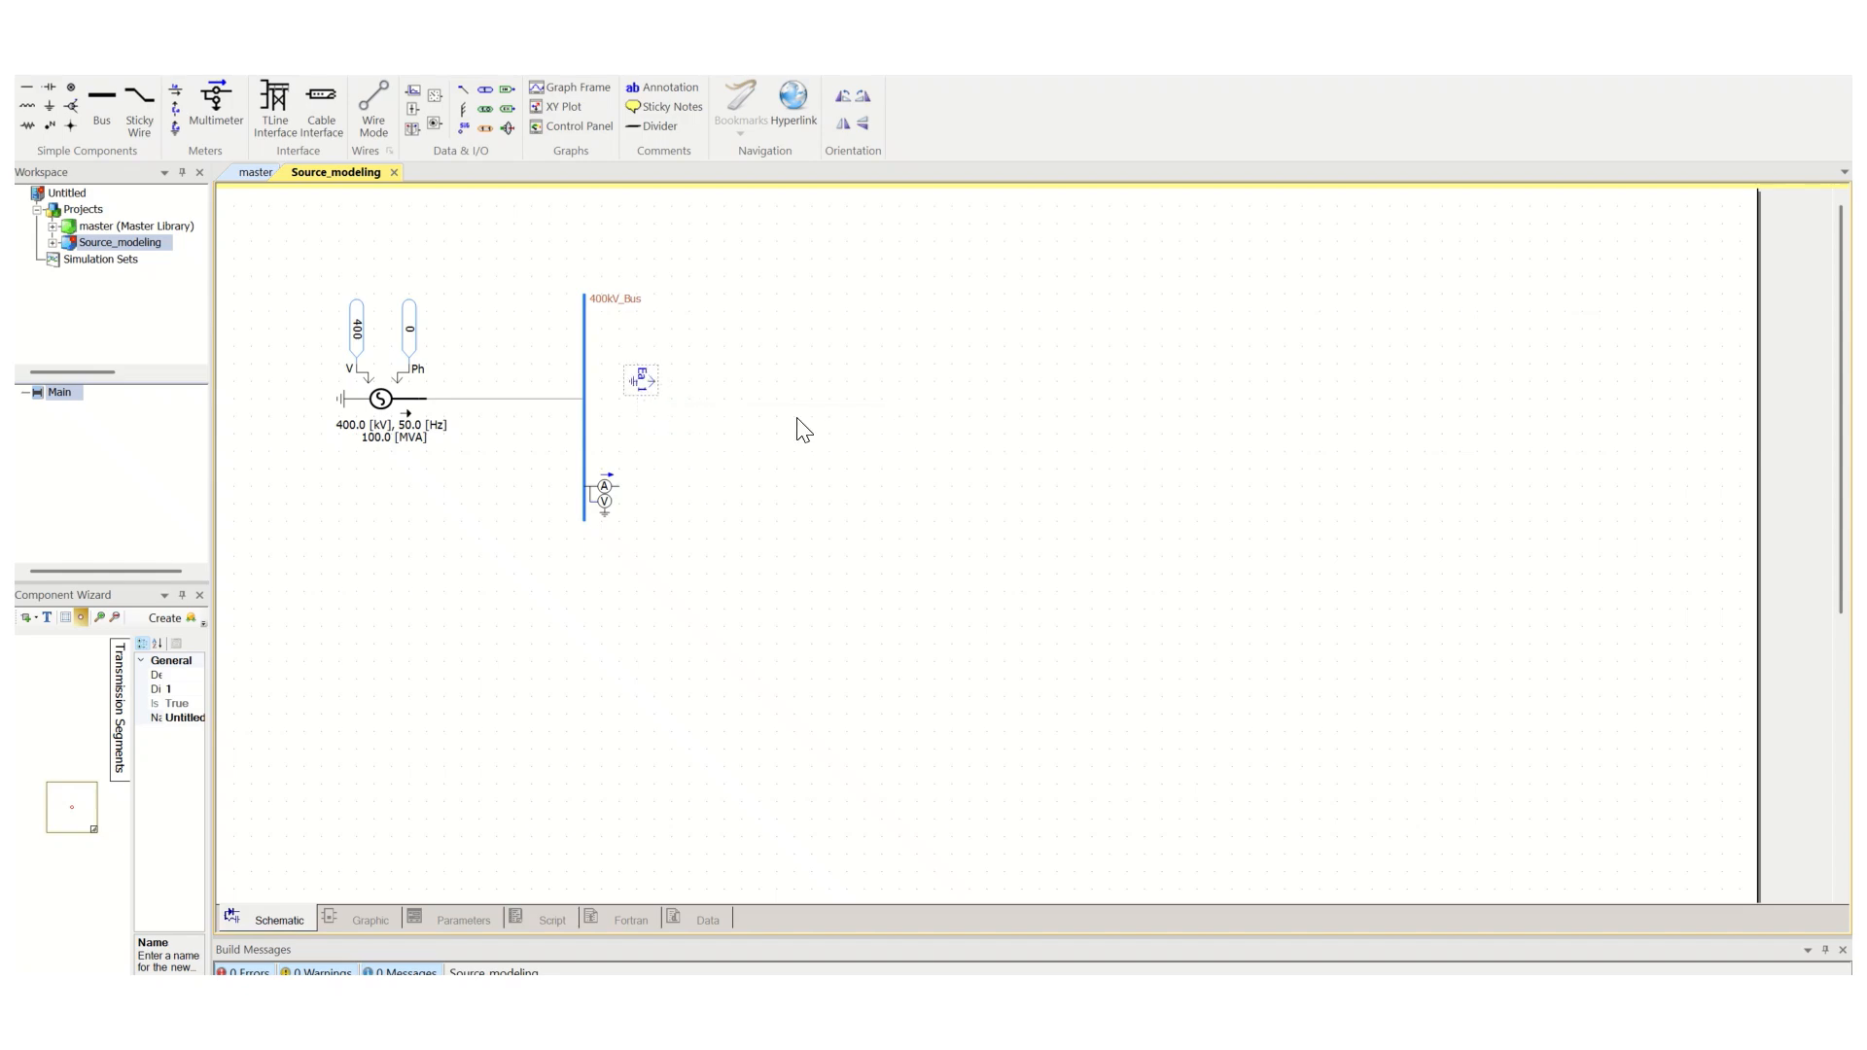
Attach the voltmeter to the 400kV_Bus just above the source's connection point
{"action": "left_click_drag", "start_coordinate": [666, 384], "coordinate": [597, 362]}
Enable the Instantaneous Voltage measurement of the multimeter on the 400kV_Bus by setting it to Yes
{"action": "left_click", "coordinate": [604, 499]}
{"action": "double_click", "coordinate": [603, 490]}
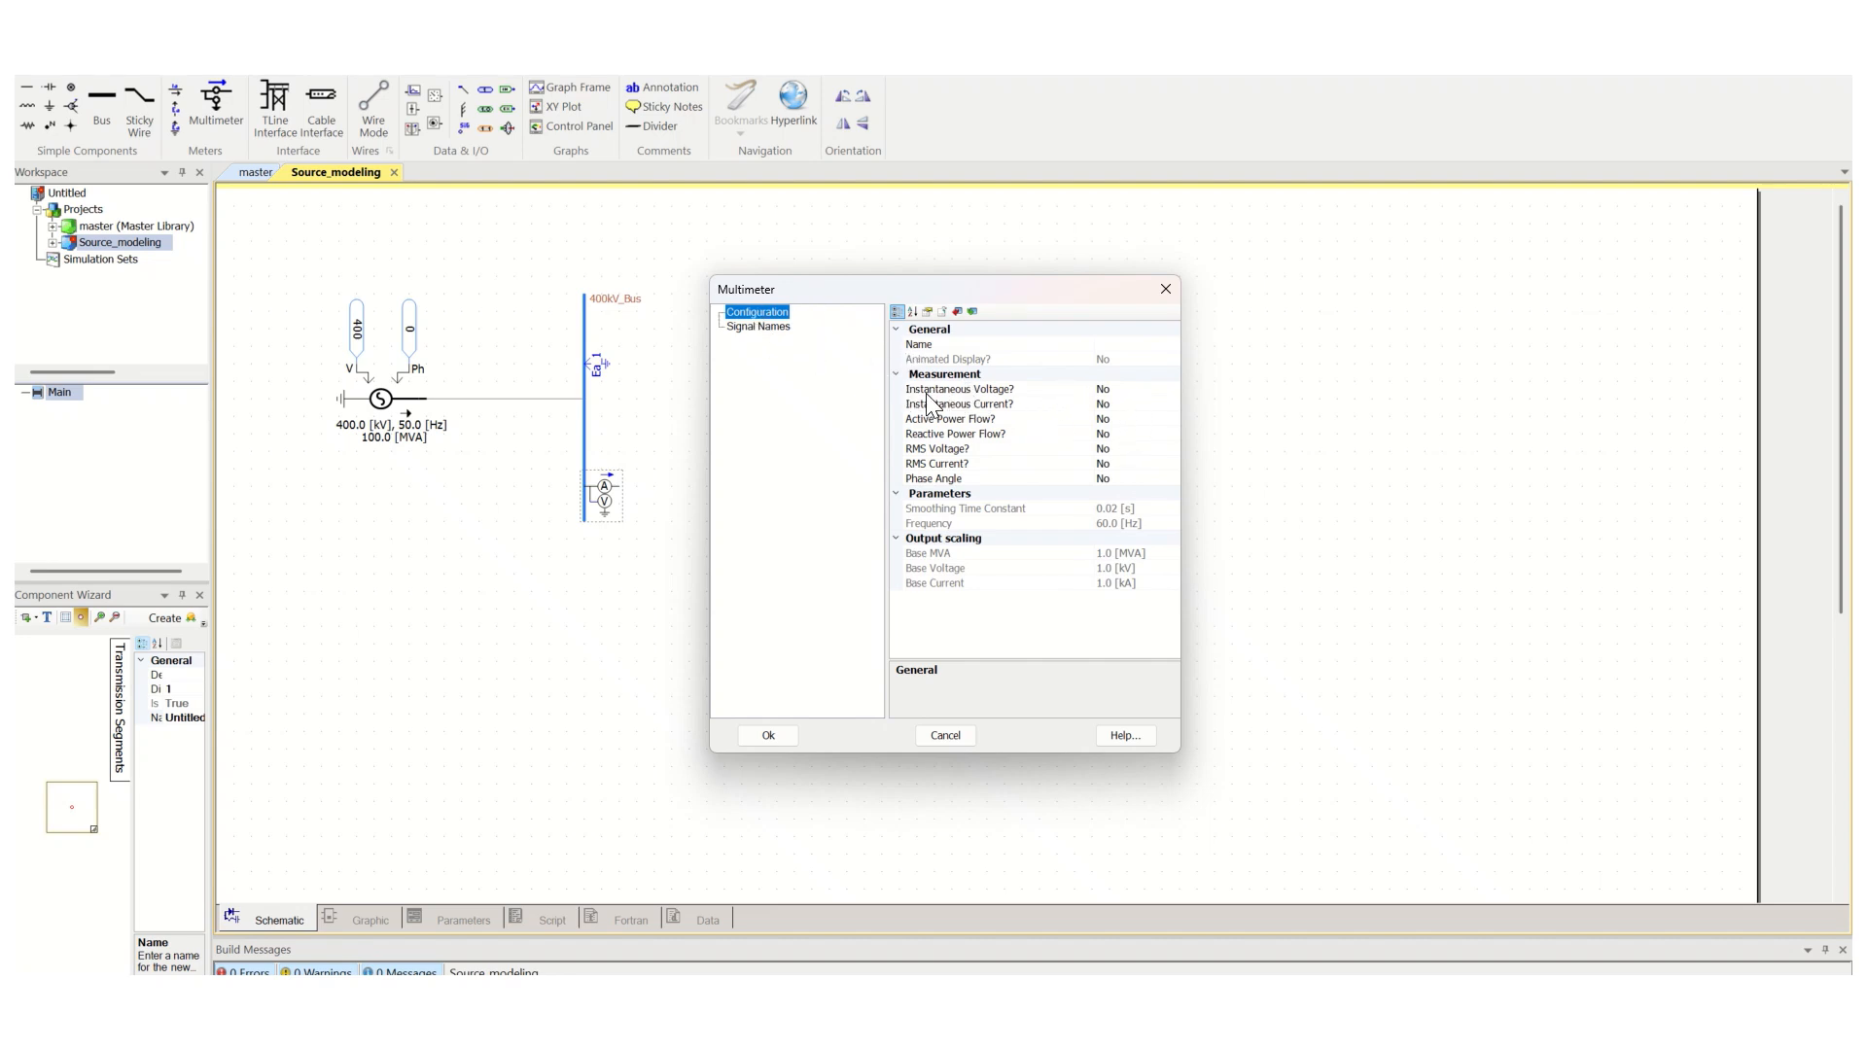
{"action": "left_click", "coordinate": [1131, 390]}
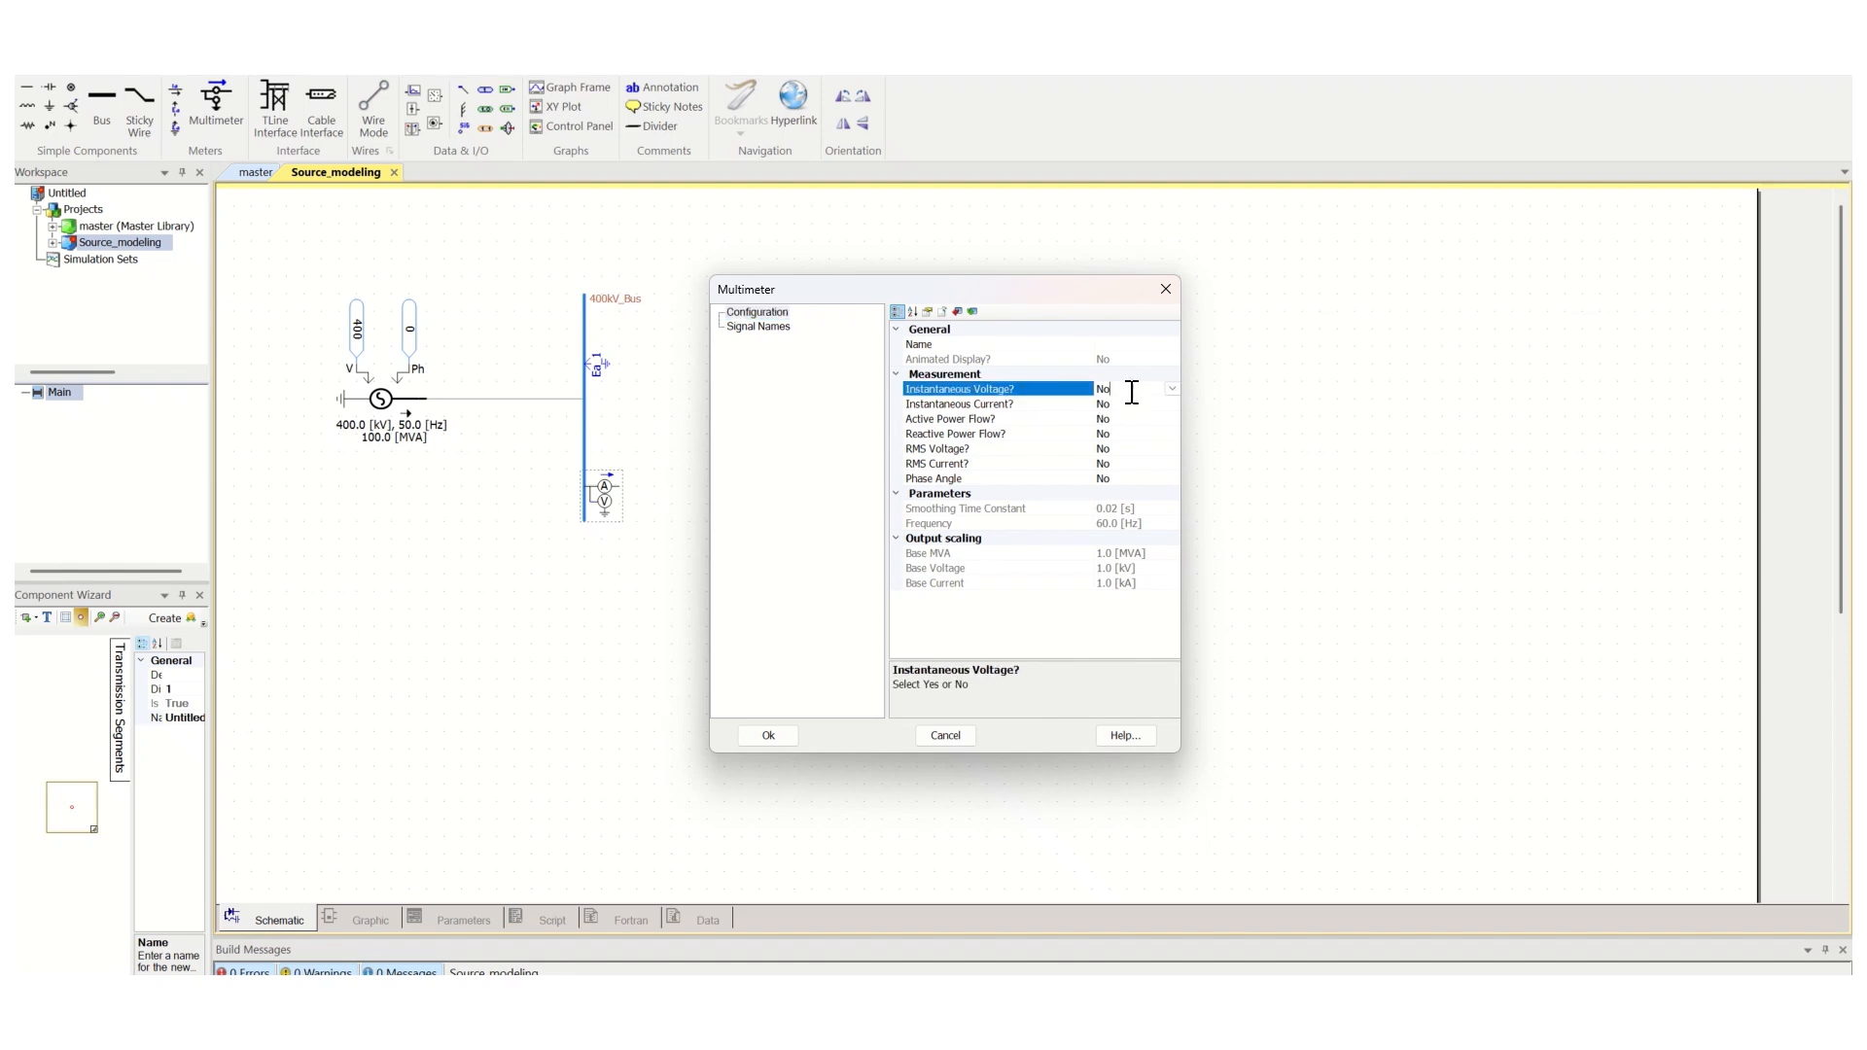
{"action": "left_click", "coordinate": [1171, 389]}
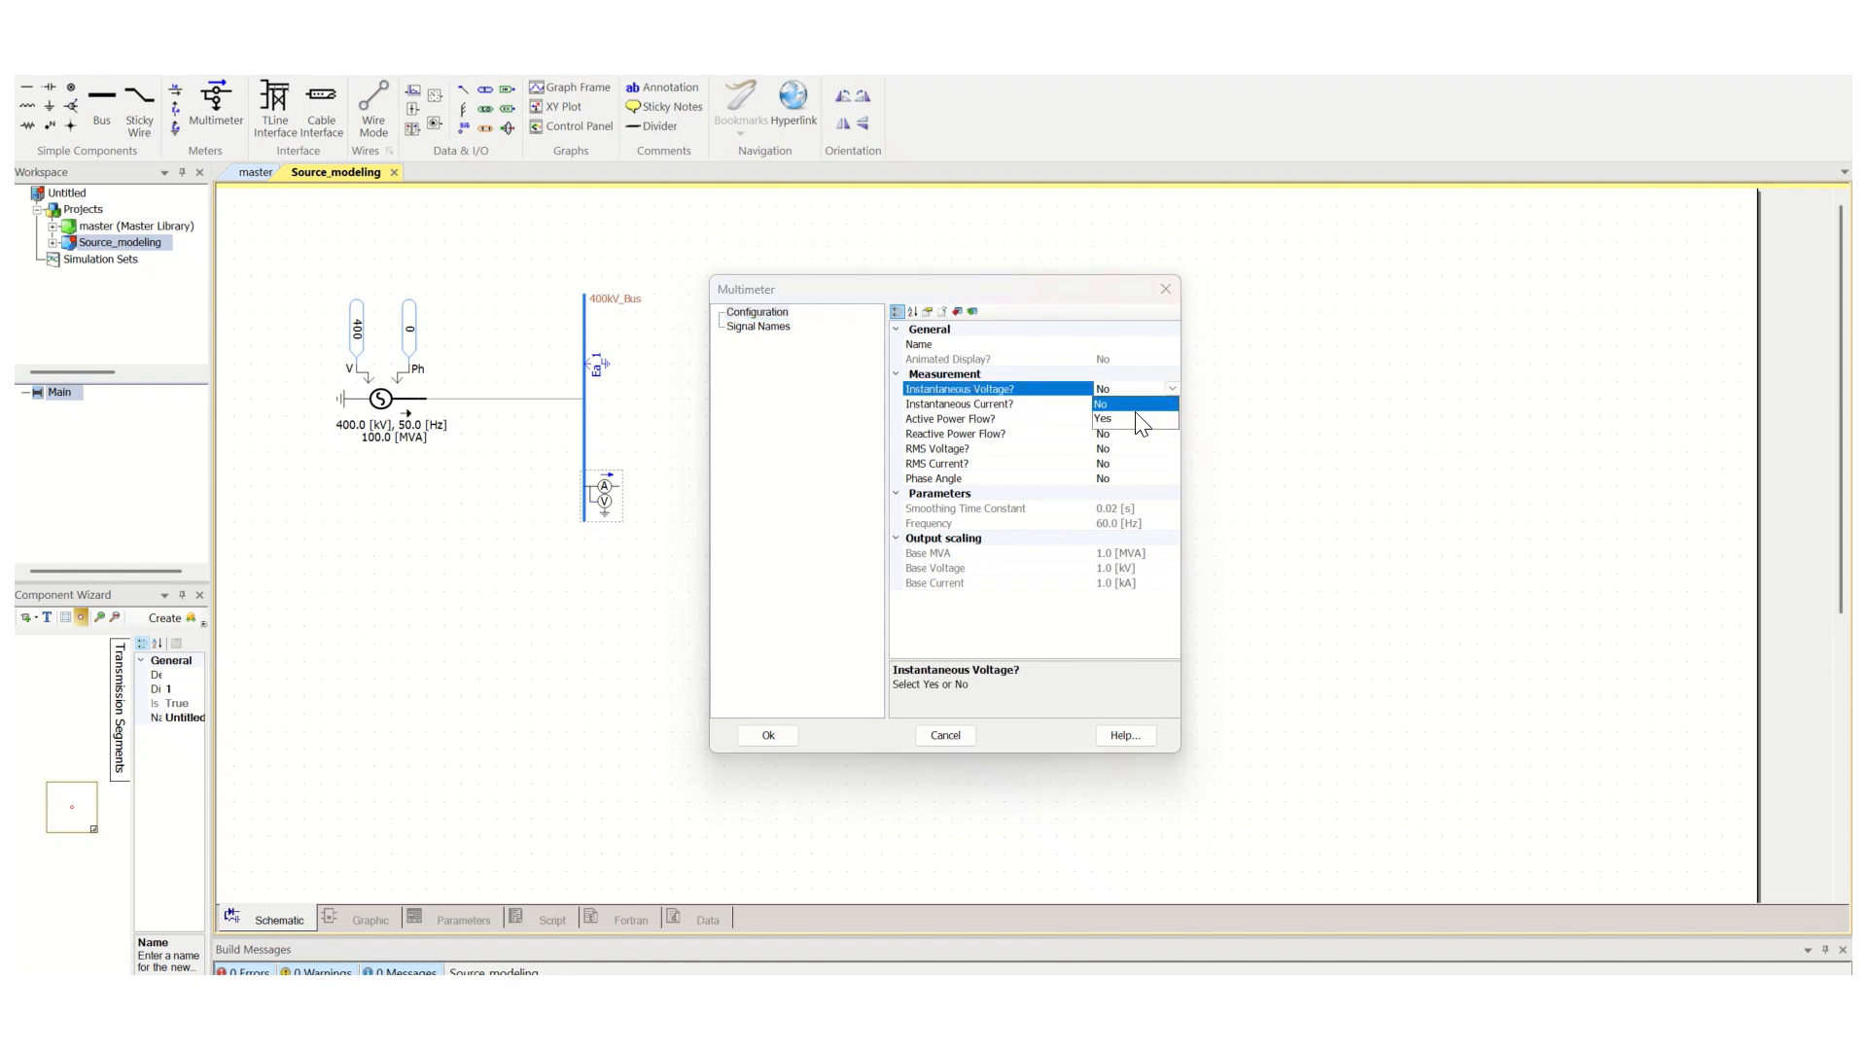
{"action": "left_click", "coordinate": [1130, 405]}
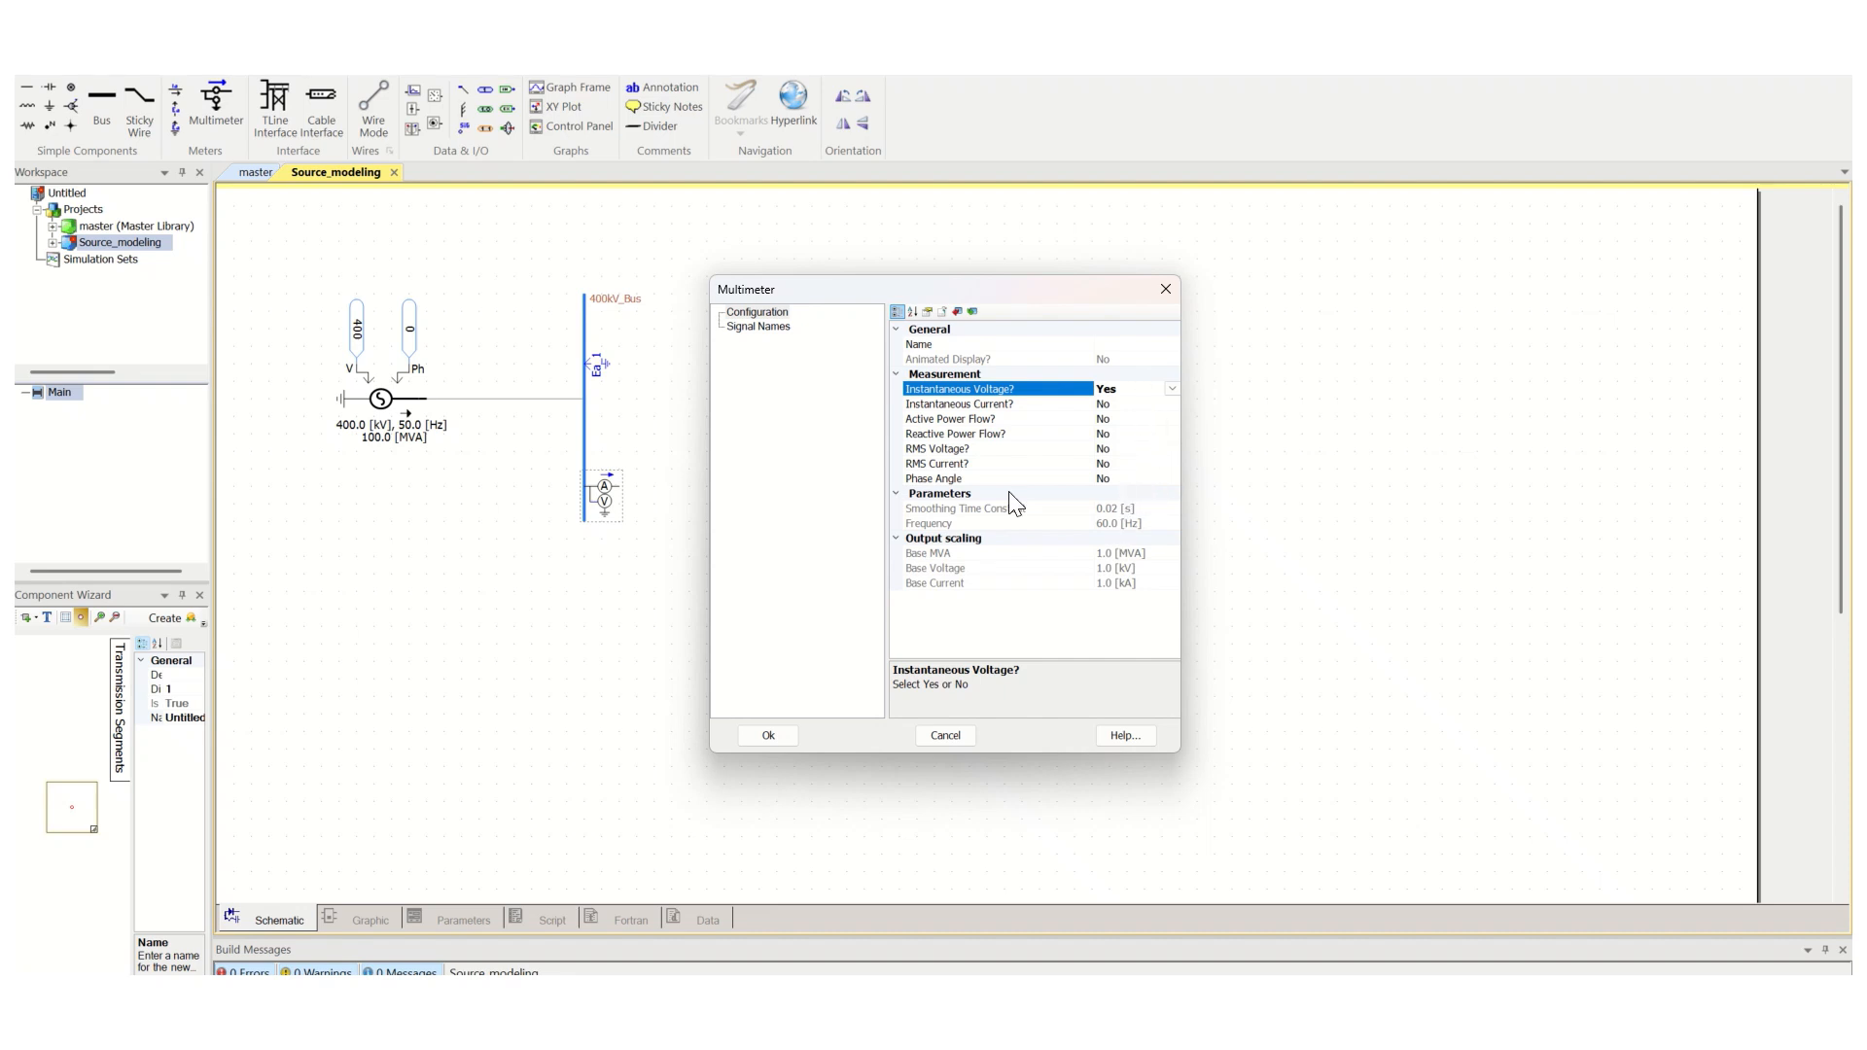
Name the multimeter's Instantaneous Line-Line Voltage signal VLLins and accept the multimeter settings
{"action": "left_click", "coordinate": [759, 327]}
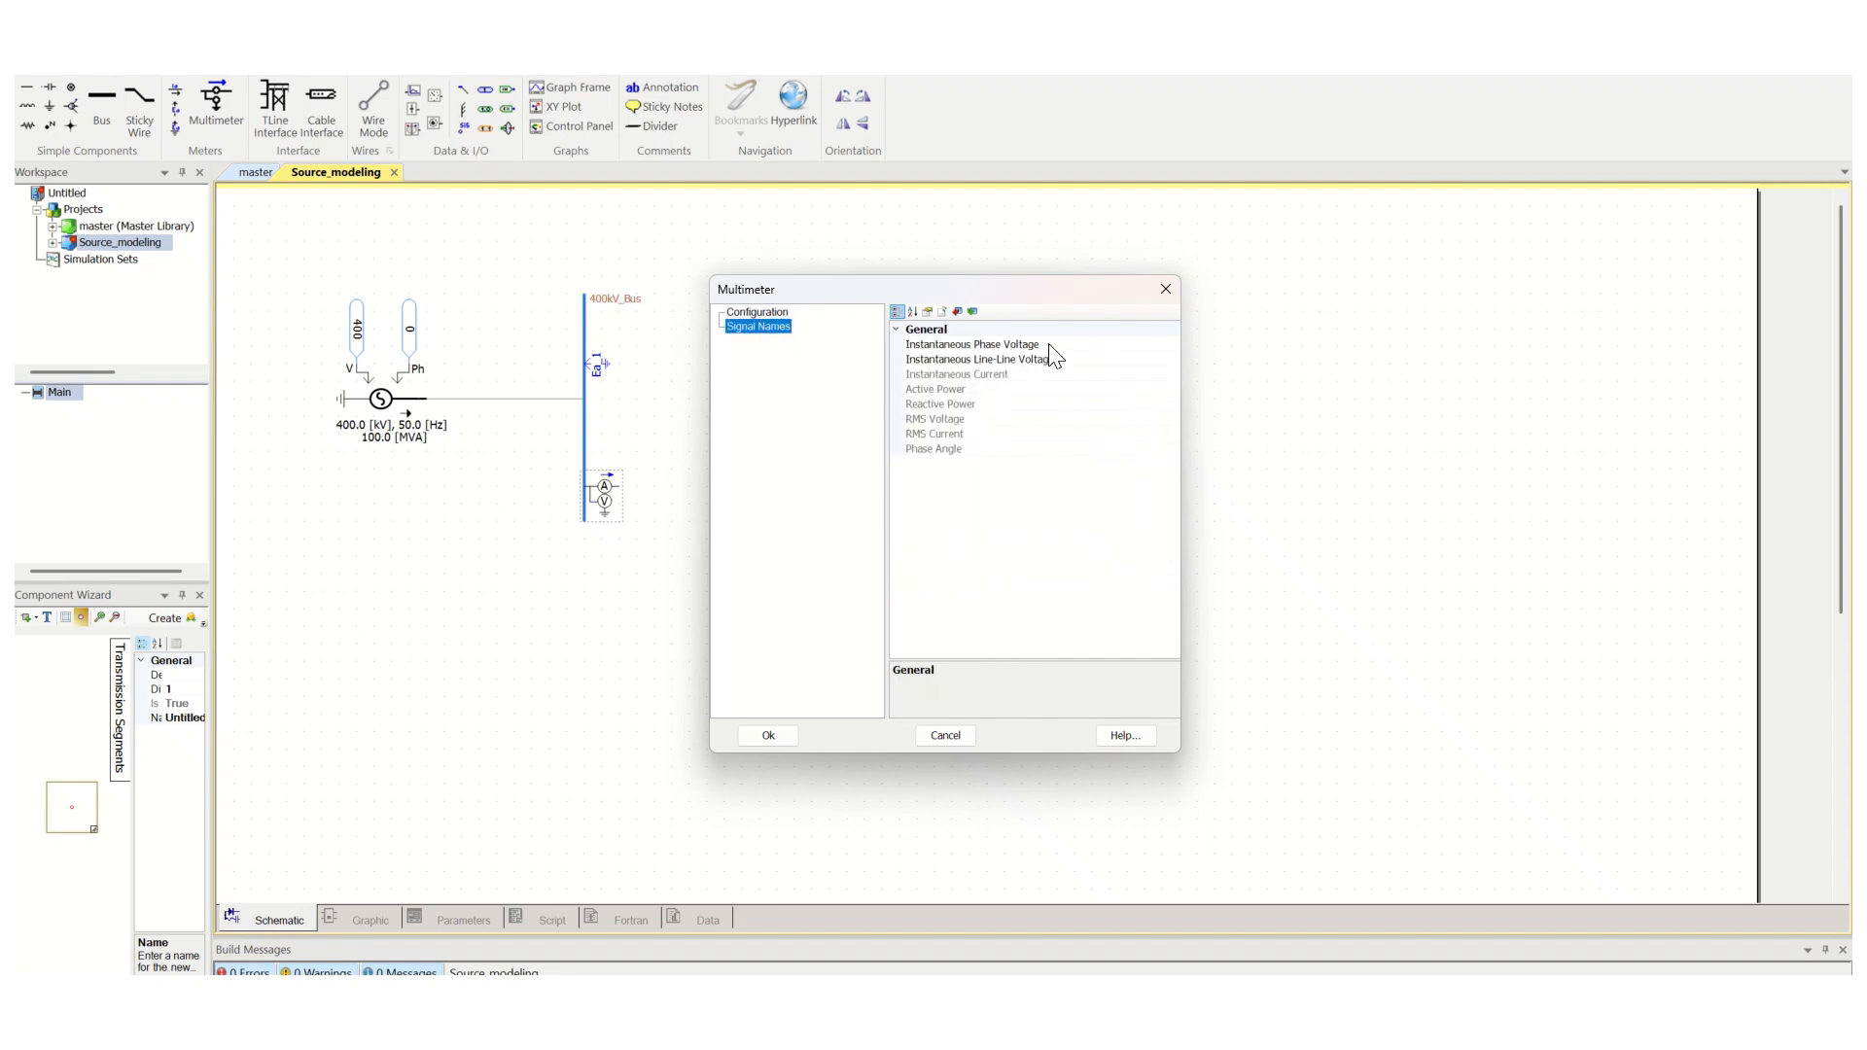
{"action": "left_click", "coordinate": [778, 313]}
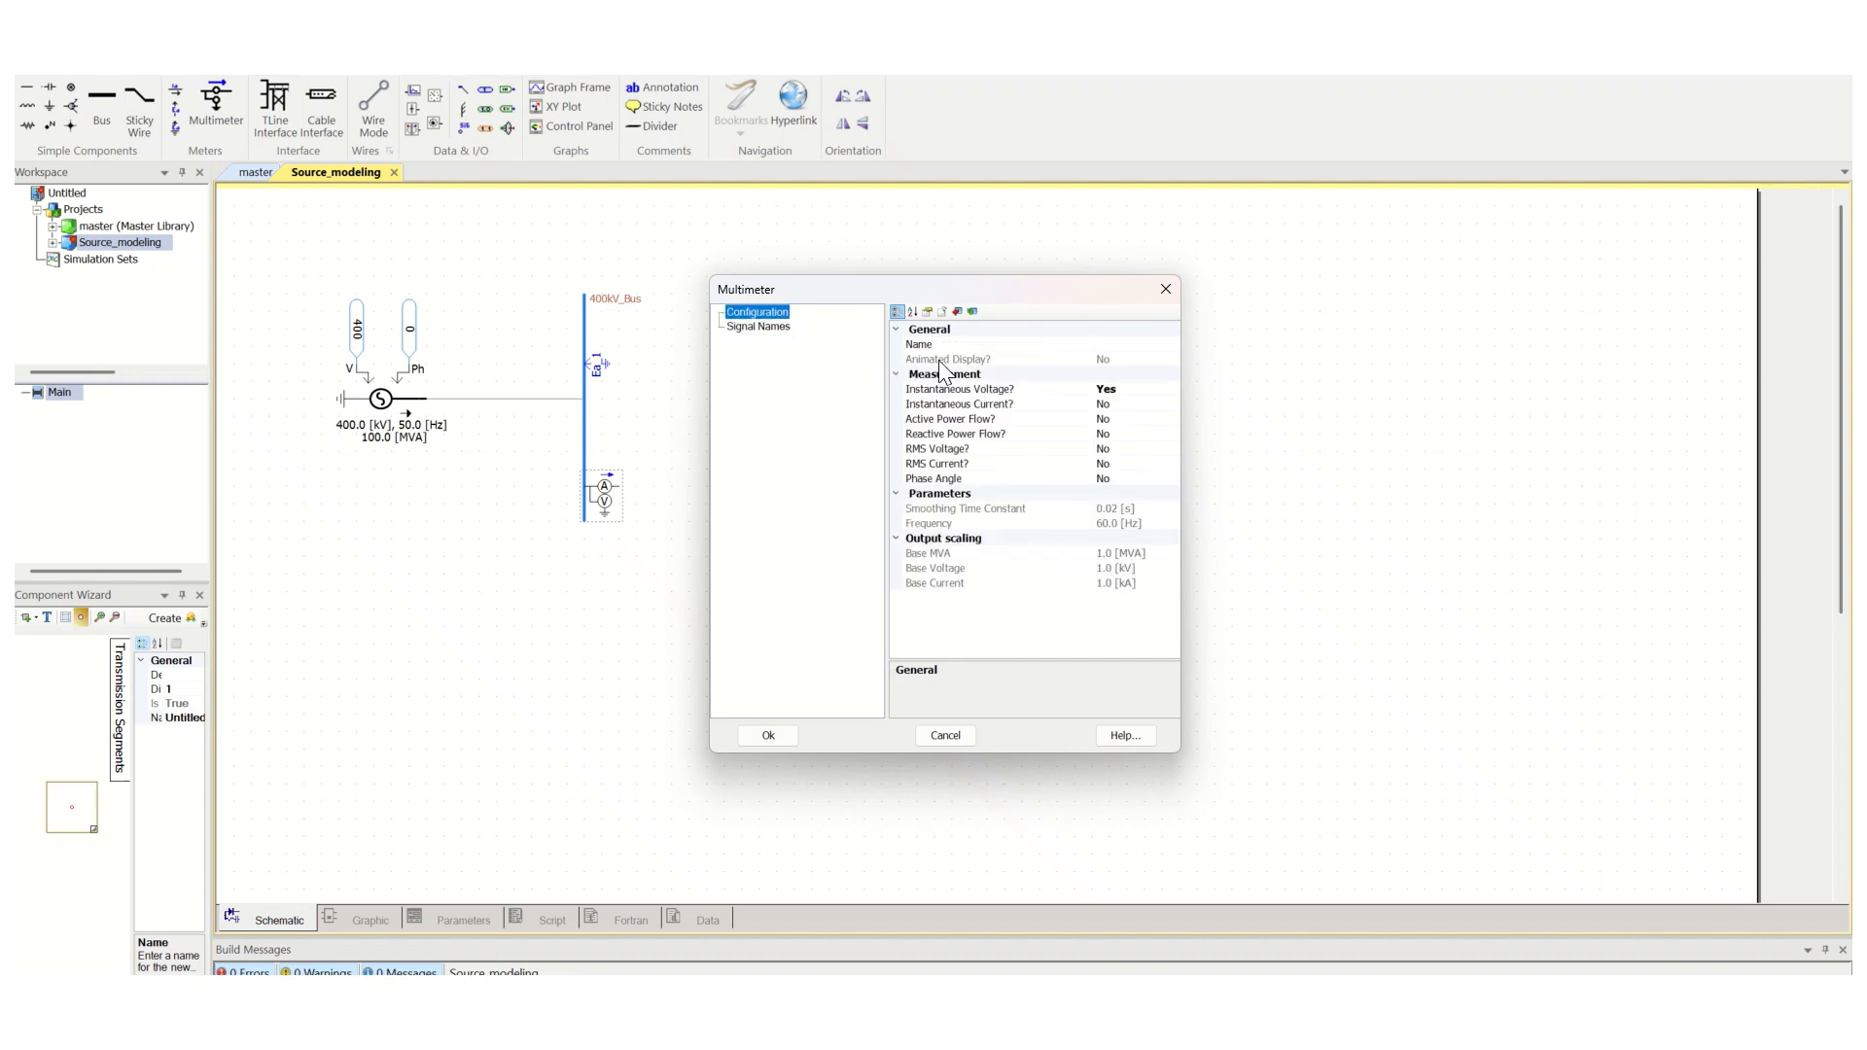
{"action": "left_click", "coordinate": [750, 329]}
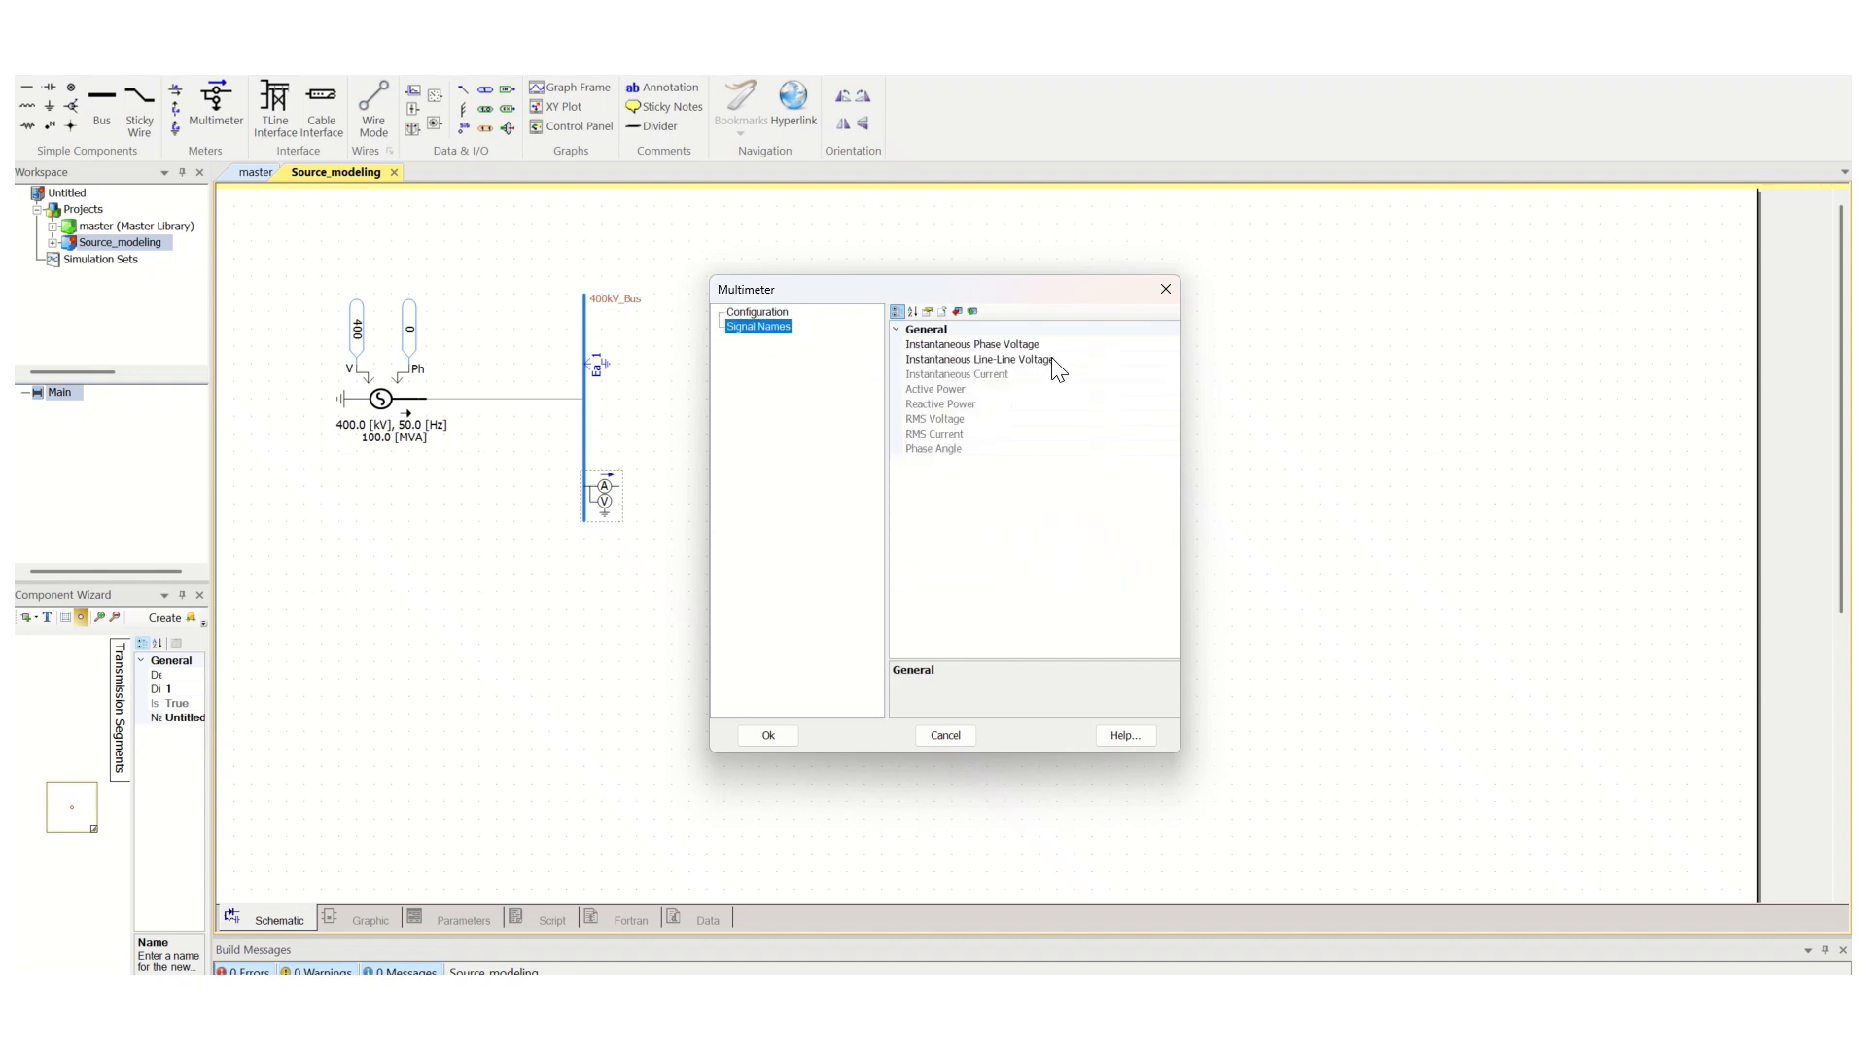
{"action": "left_click", "coordinate": [1091, 348]}
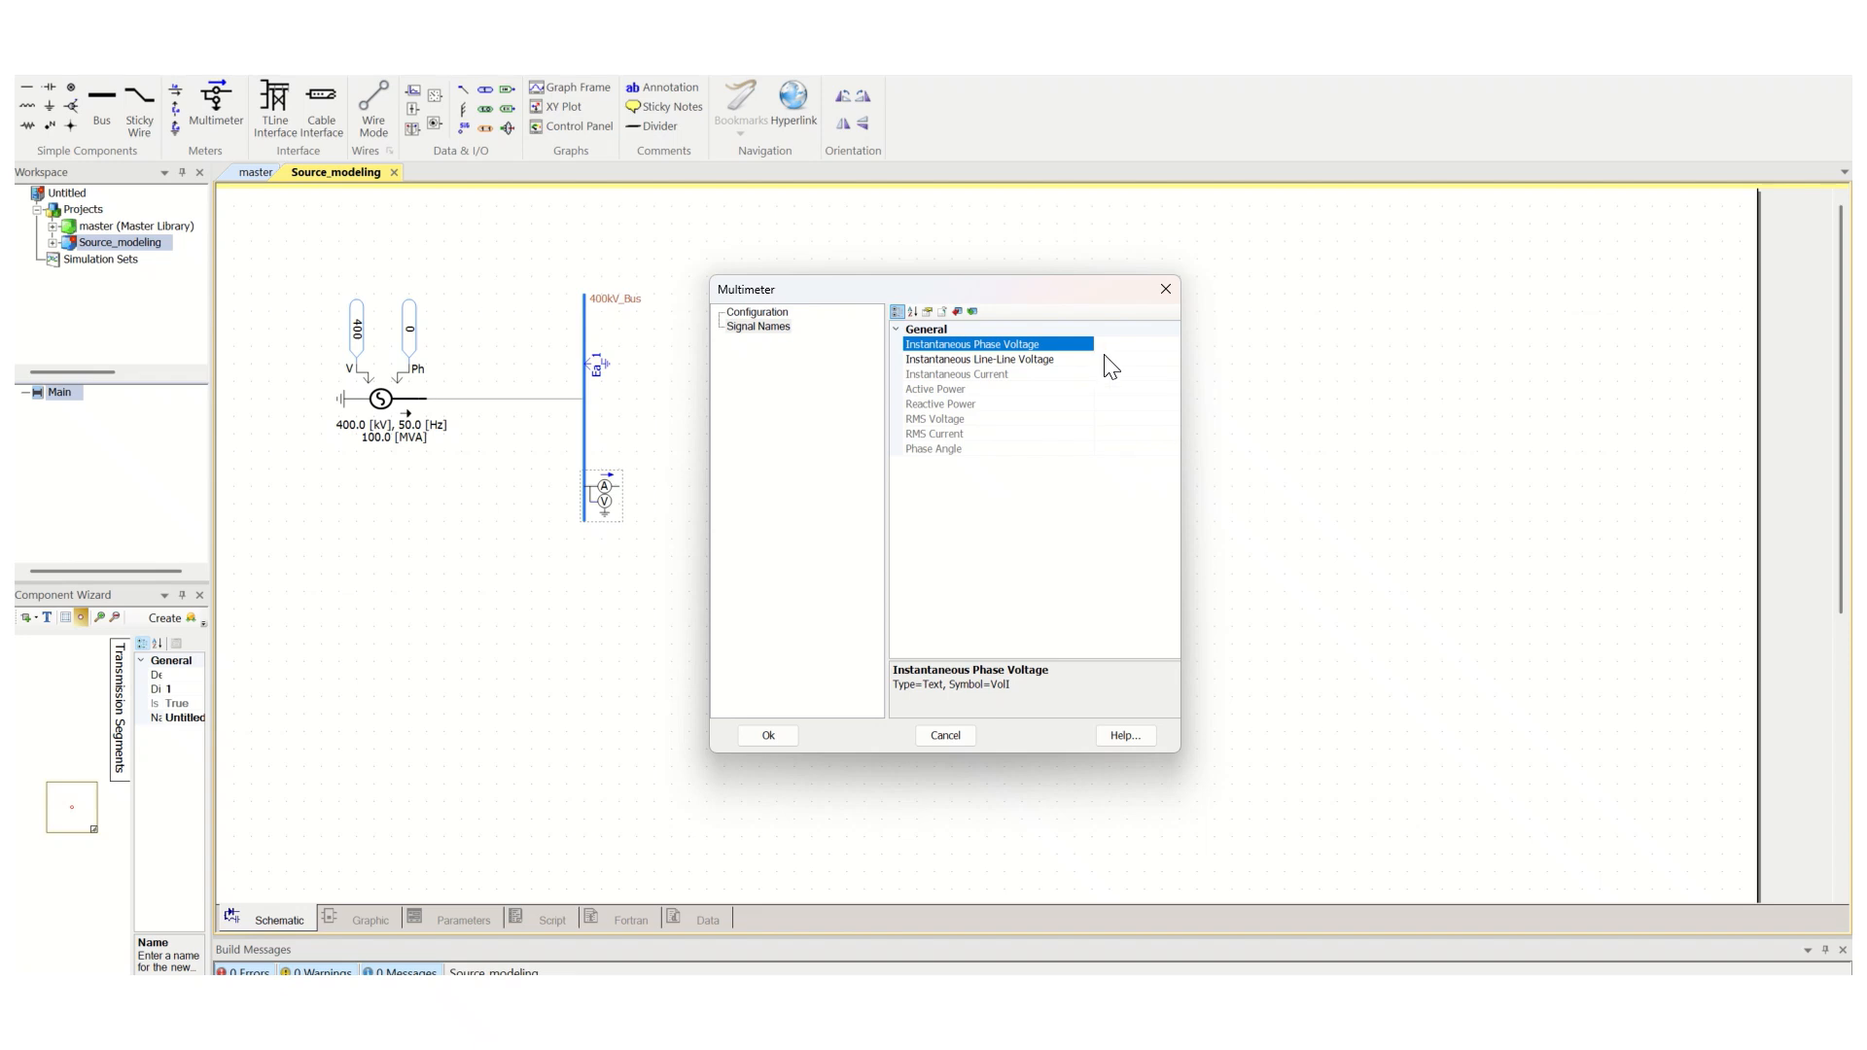
{"action": "left_click", "coordinate": [1029, 360]}
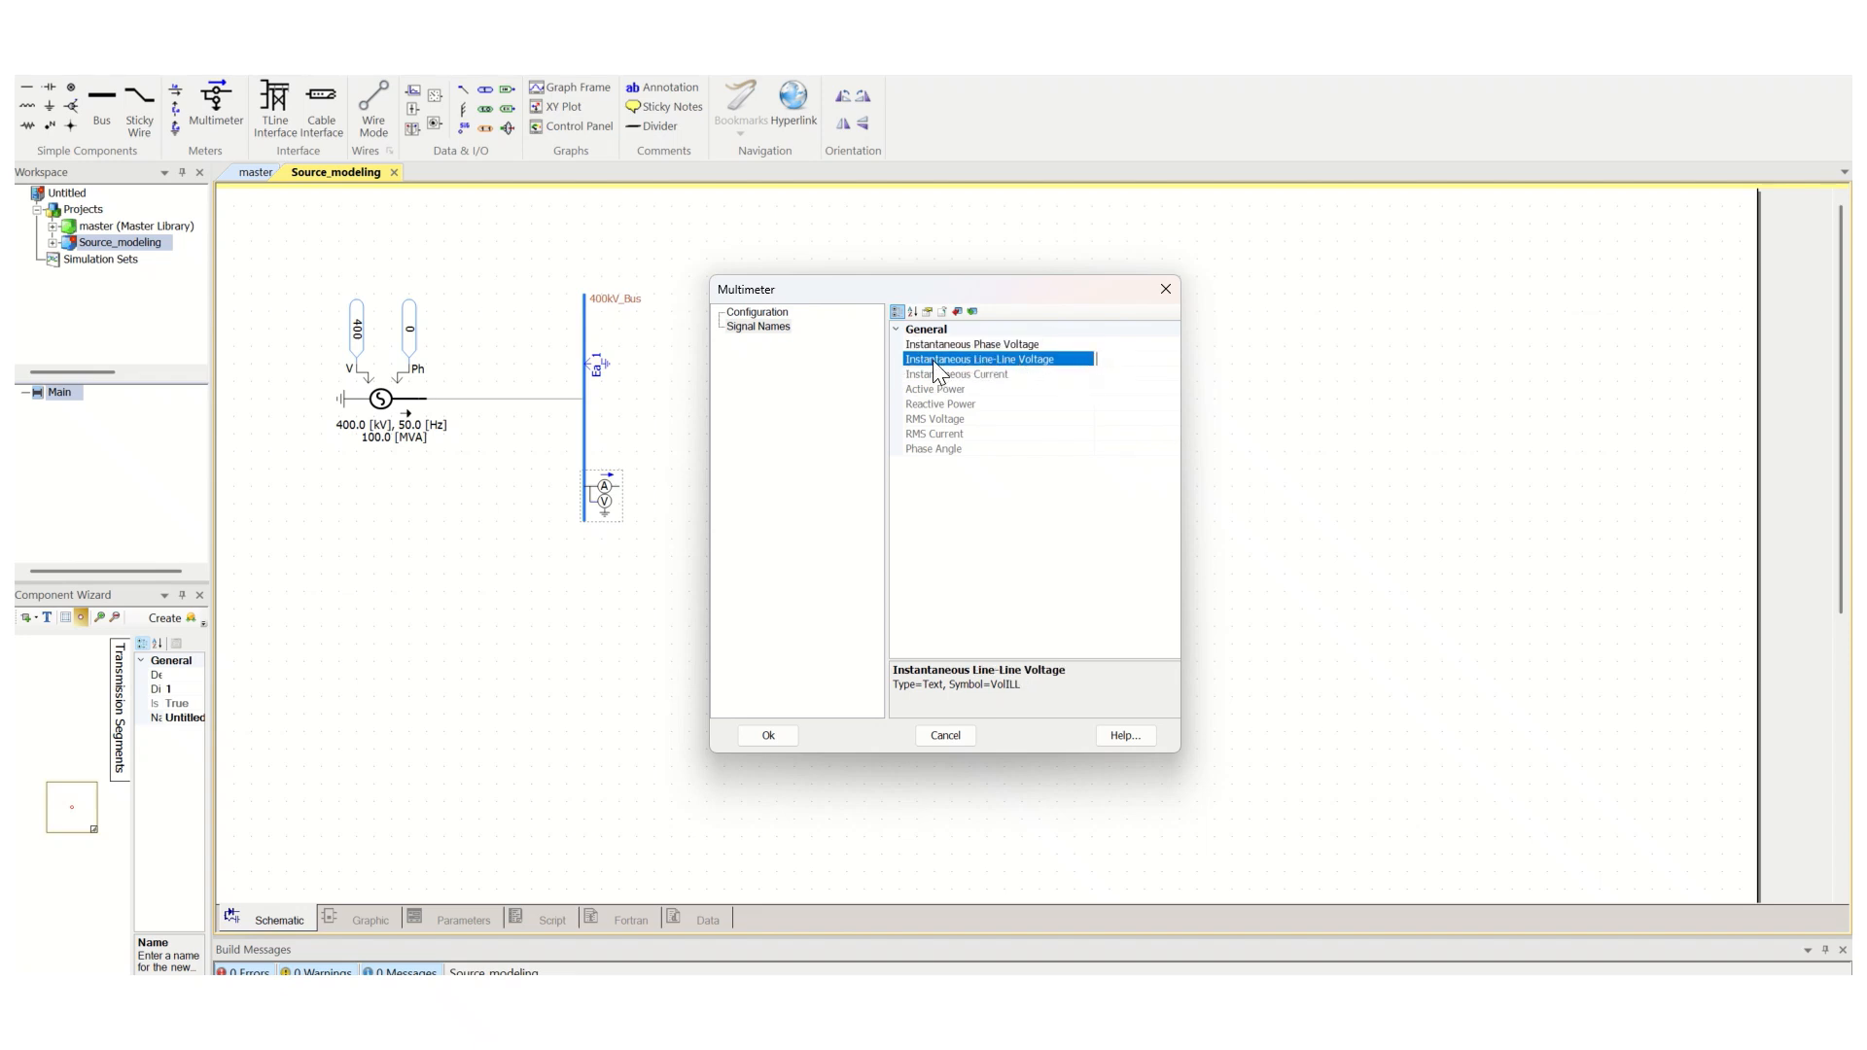
{"action": "left_click", "coordinate": [1117, 366]}
{"action": "left_click", "coordinate": [773, 737]}
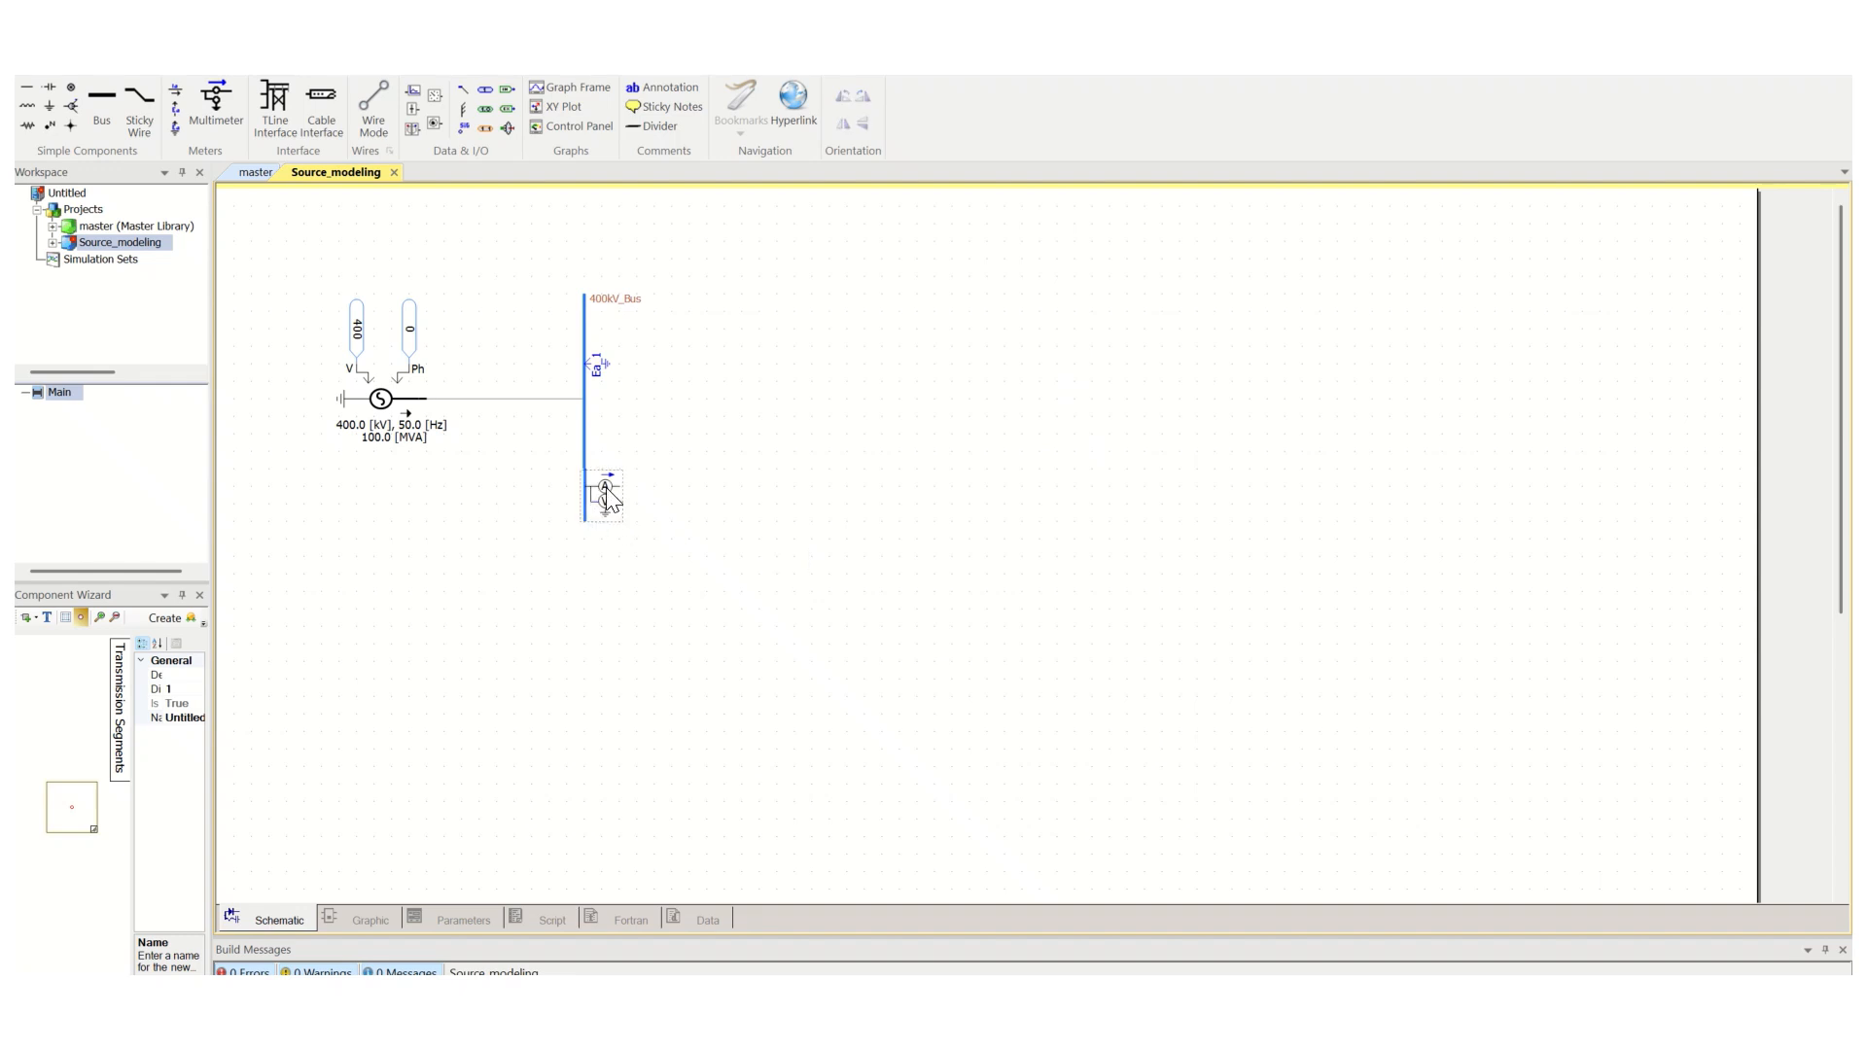
Set the signal name of the voltmeter on the bus to VLGins
{"action": "left_click", "coordinate": [603, 374]}
{"action": "double_click", "coordinate": [603, 374]}
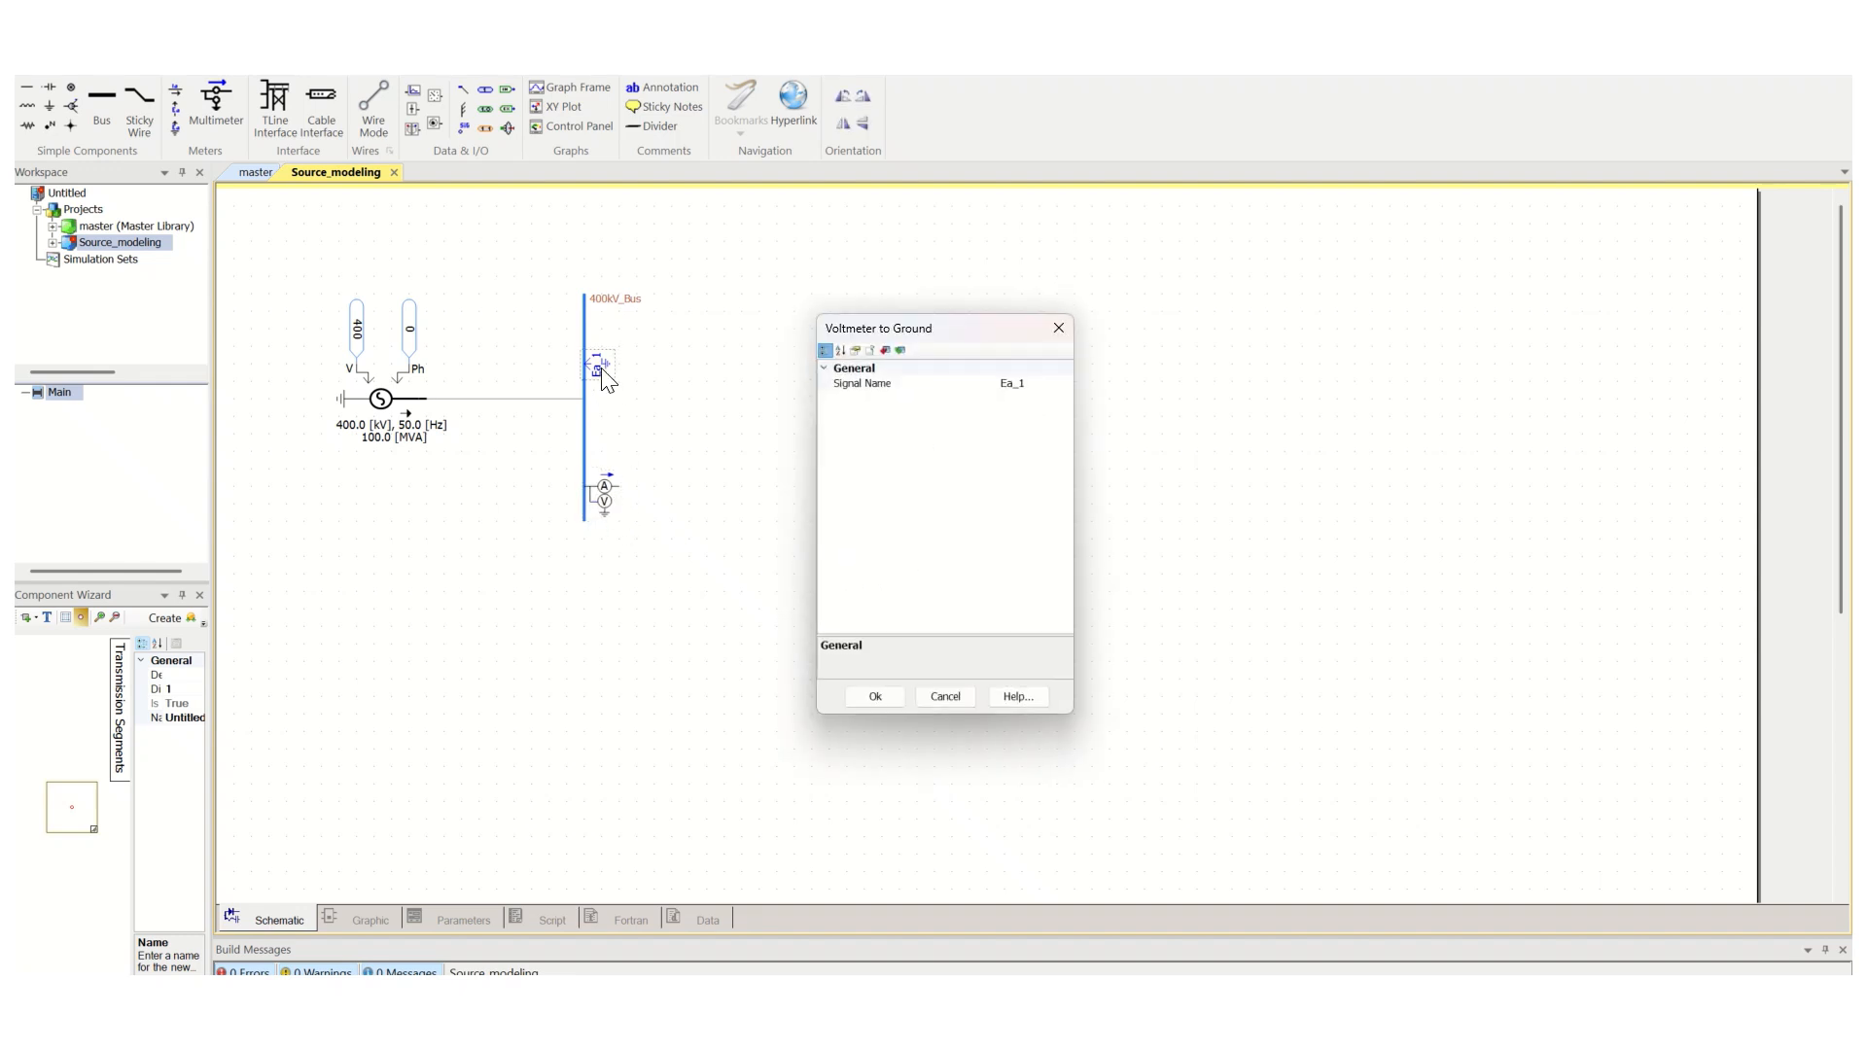
{"action": "left_click", "coordinate": [1041, 385]}
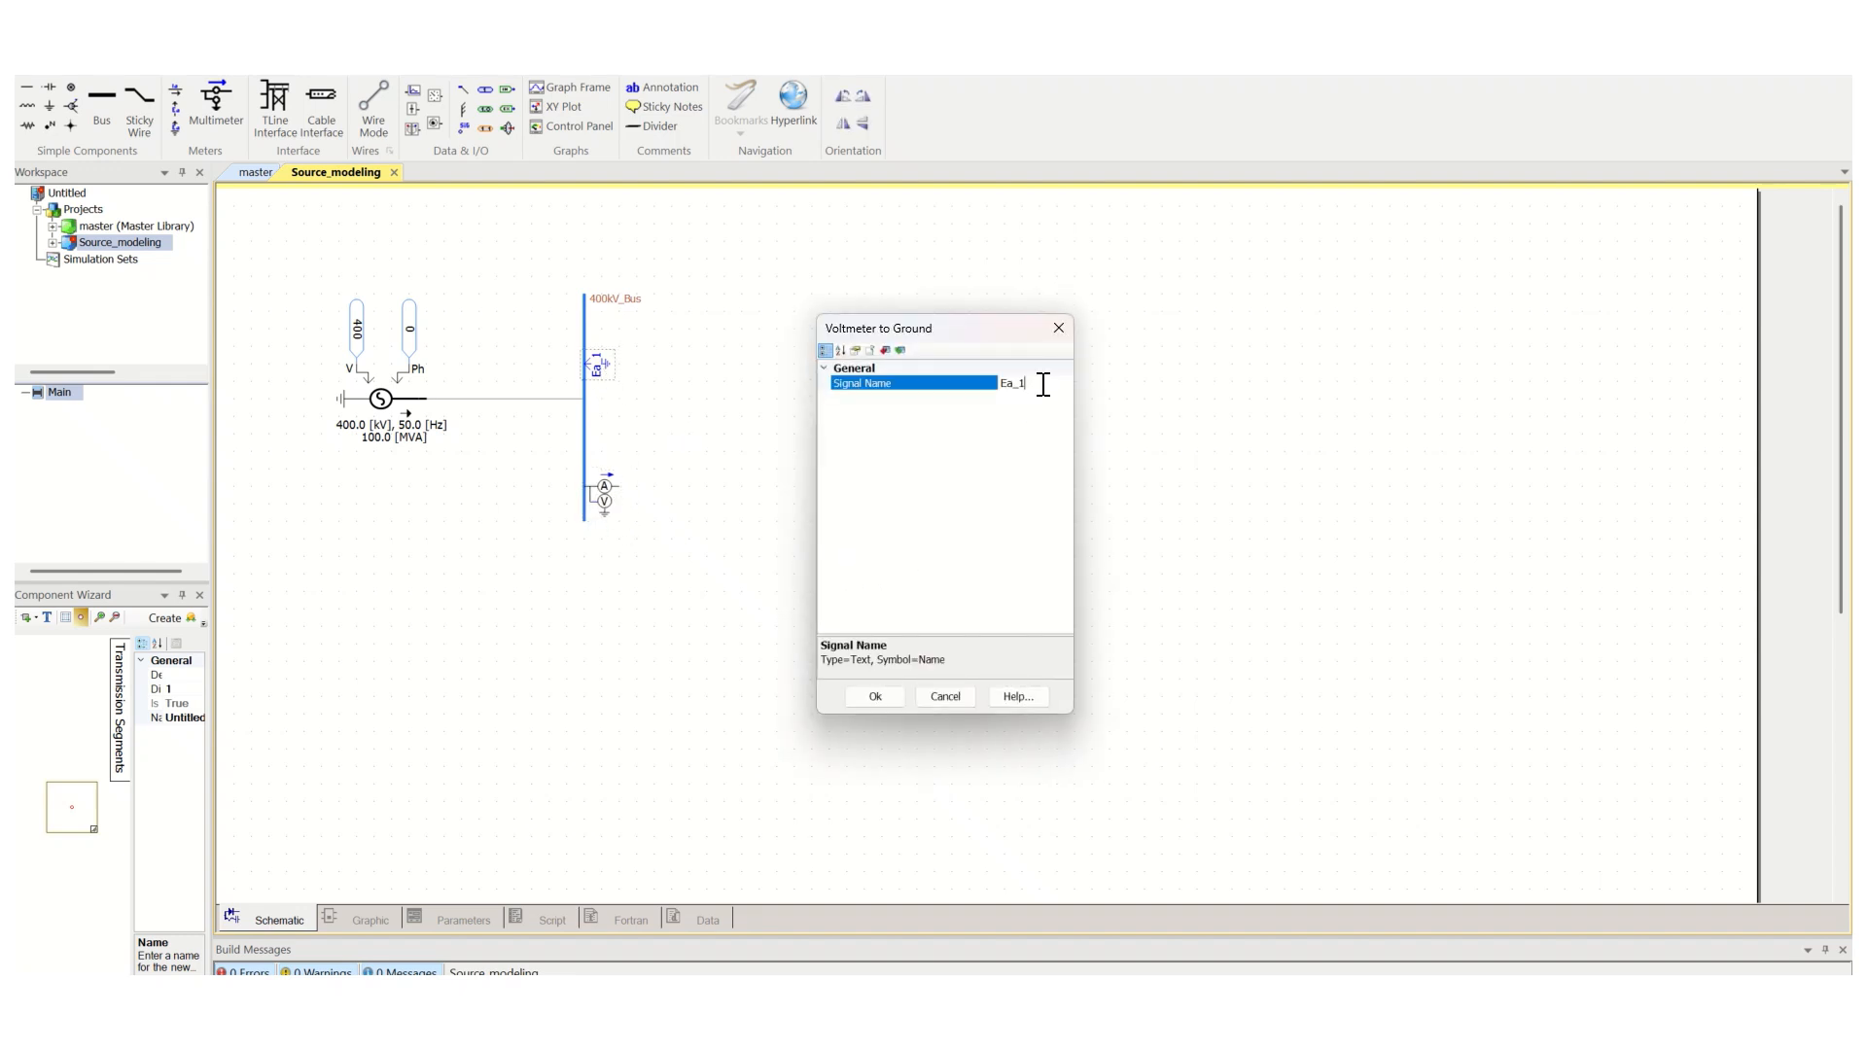
{"action": "left_click_drag", "start_coordinate": [1041, 384], "coordinate": [983, 384]}
{"action": "type", "text": "VLGins"}
{"action": "key", "text": "Return"}
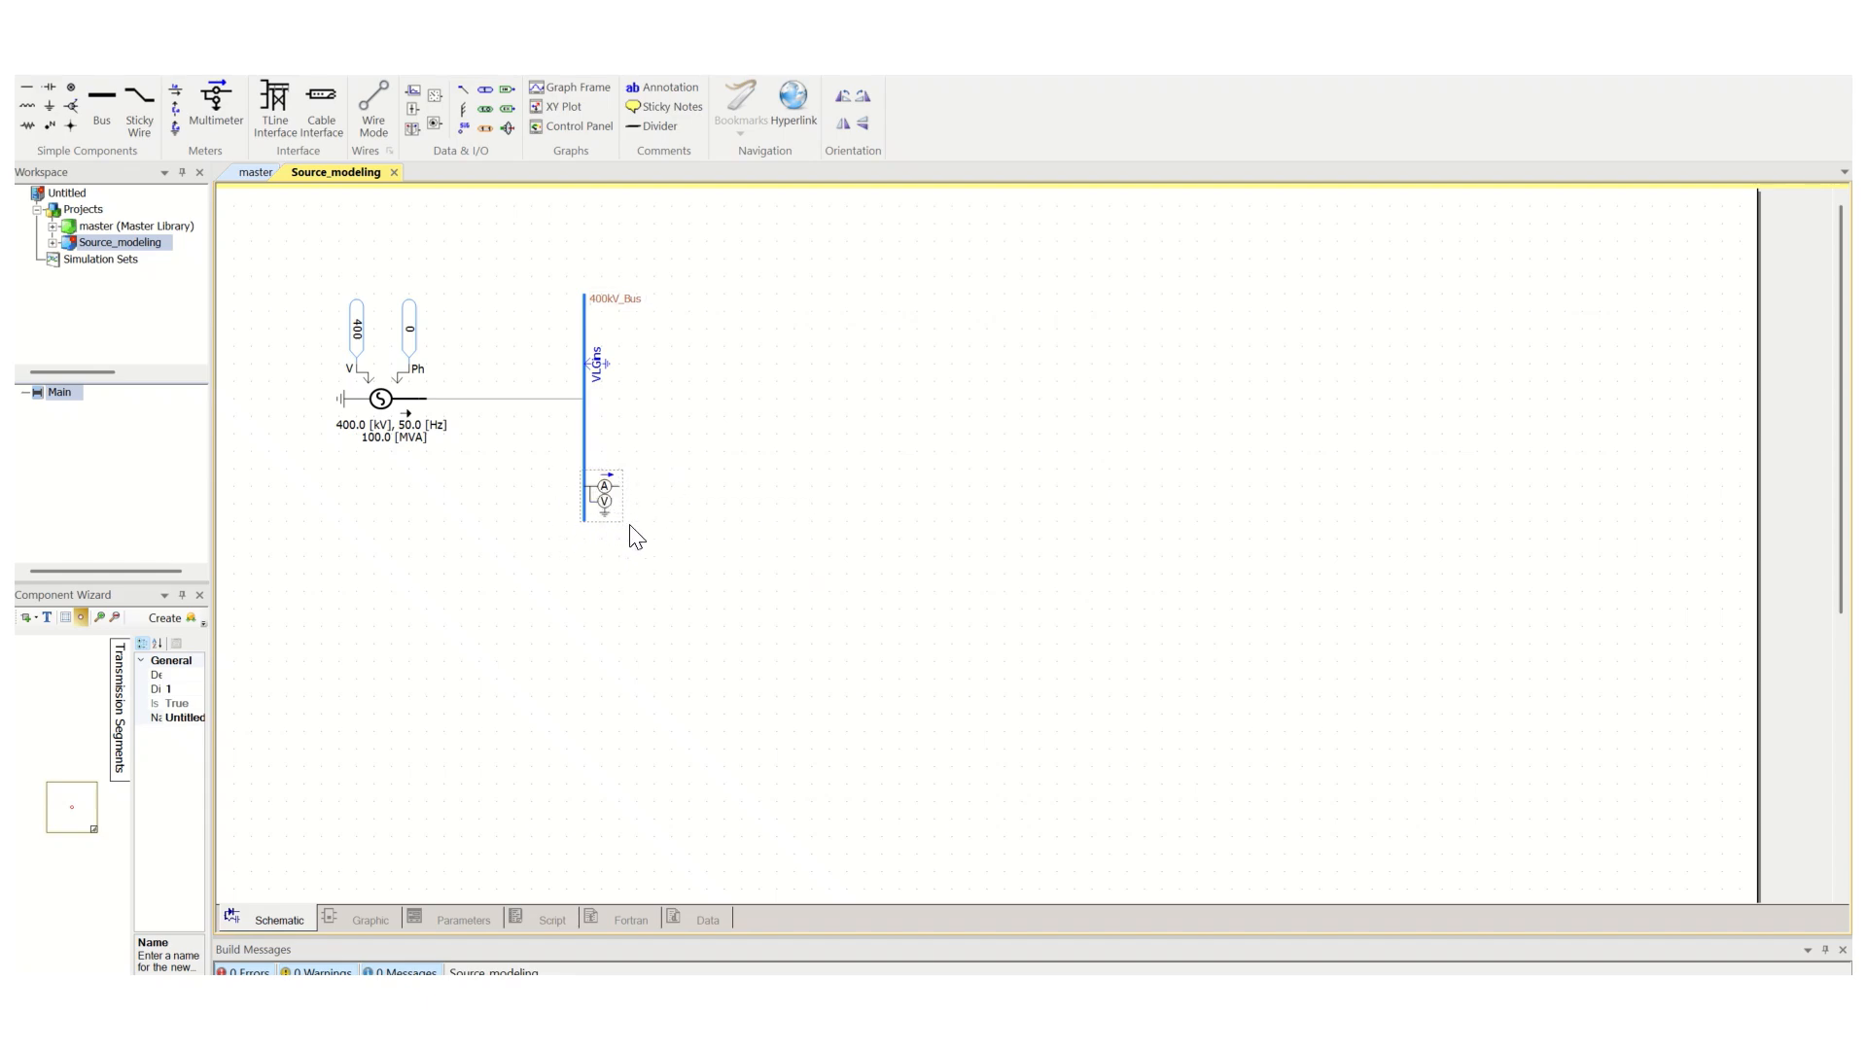
{"action": "left_click", "coordinate": [601, 366]}
{"action": "left_click", "coordinate": [810, 485]}
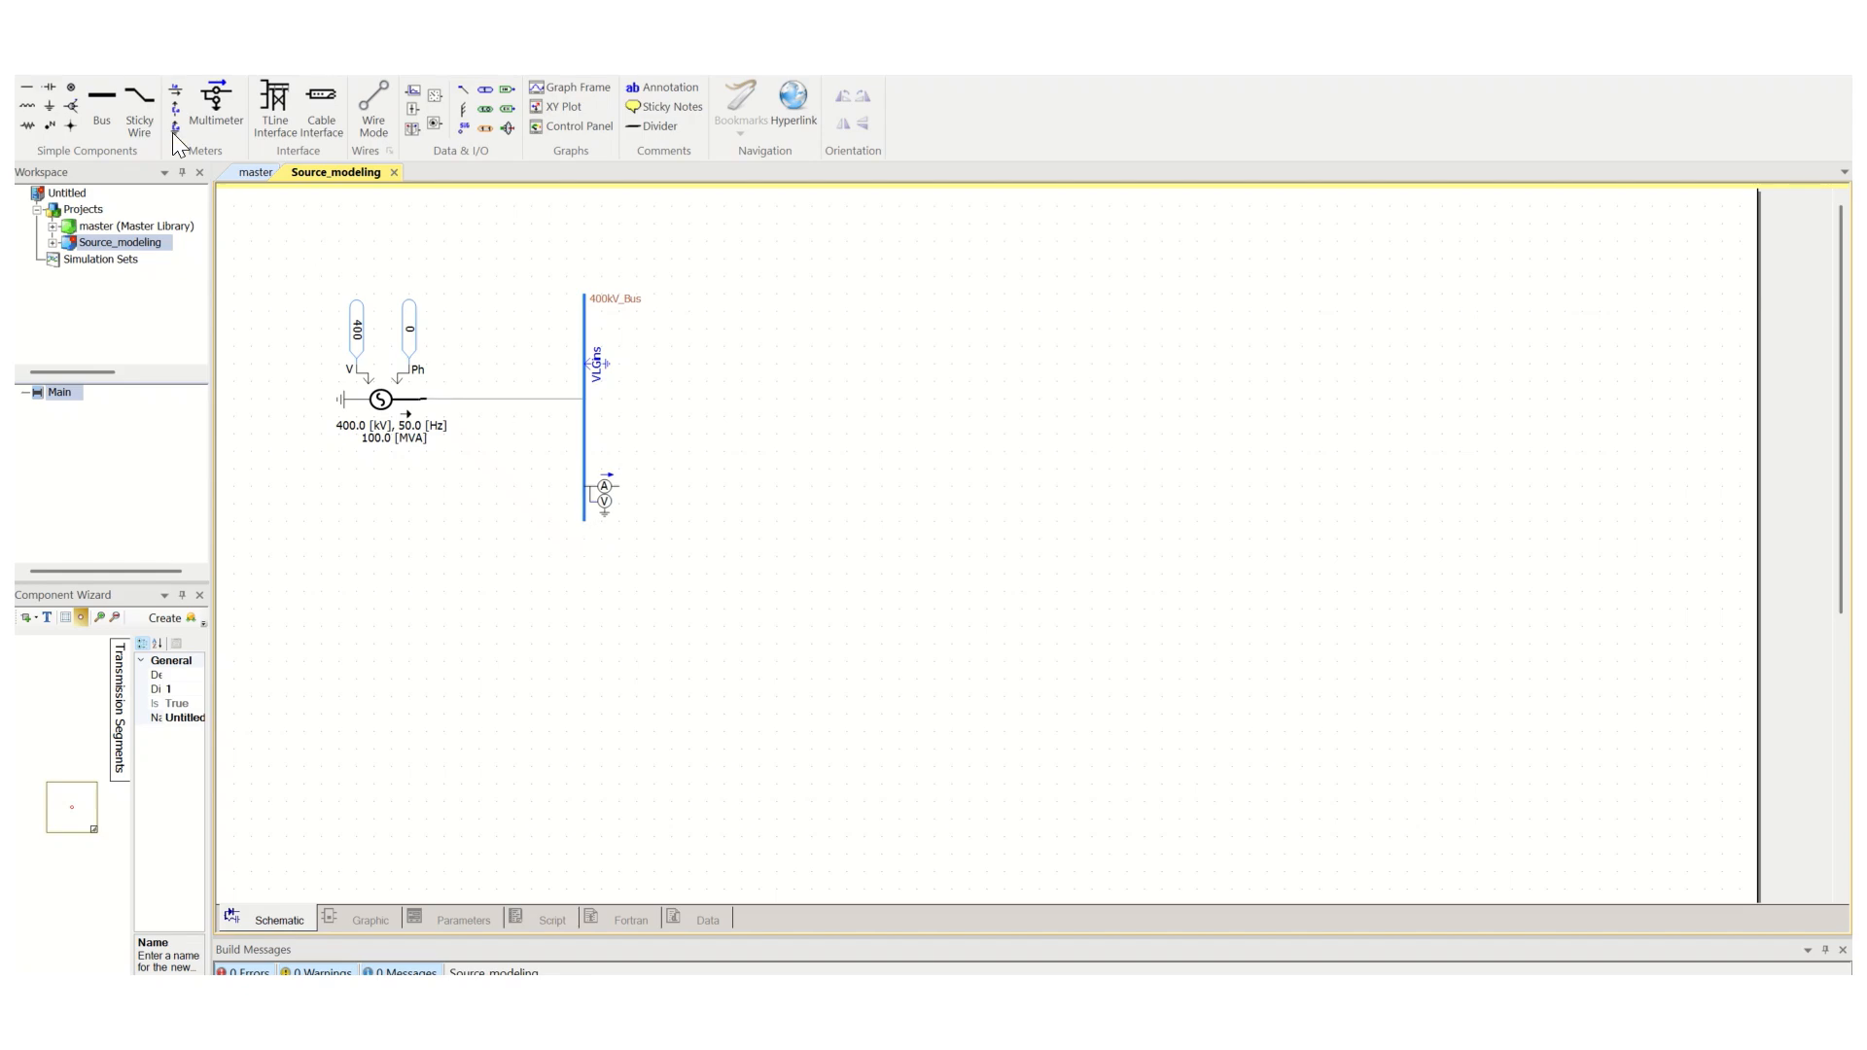
Run the simulation of the Source_modeling project
{"action": "left_click", "coordinate": [111, 78]}
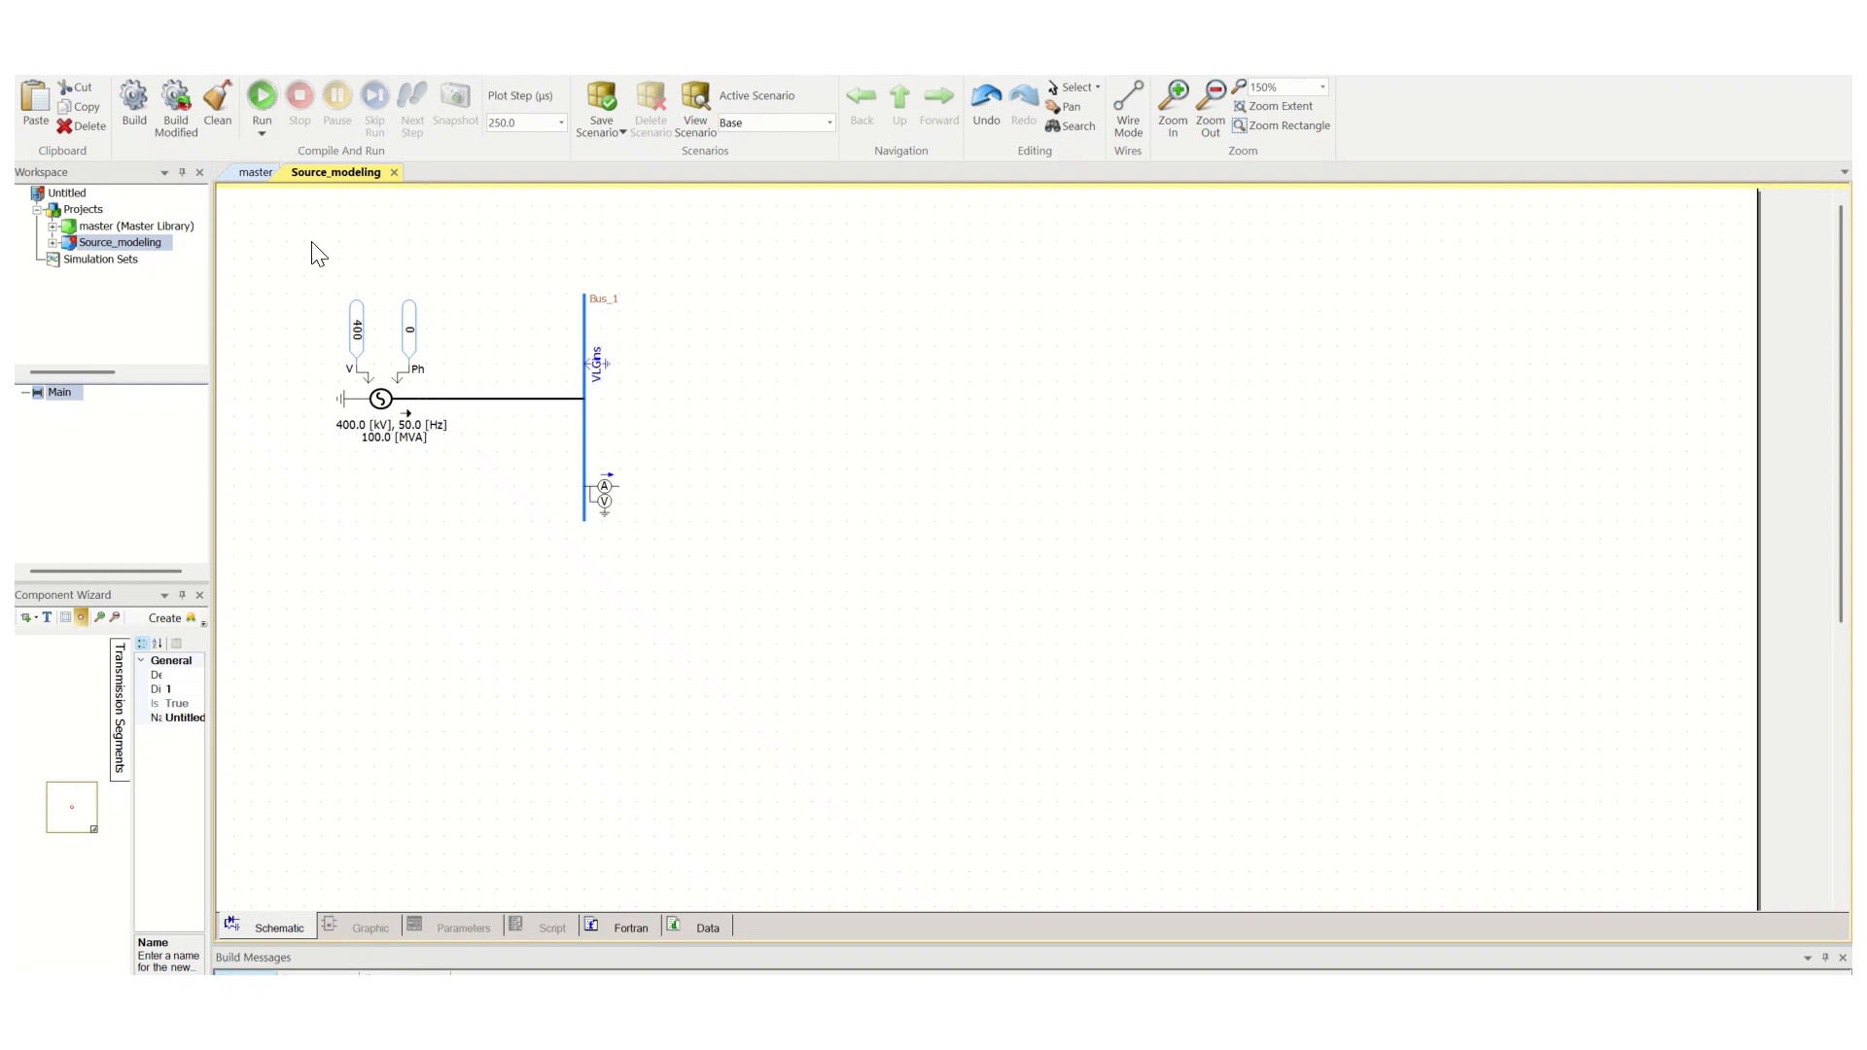
{"action": "left_click", "coordinate": [258, 95]}
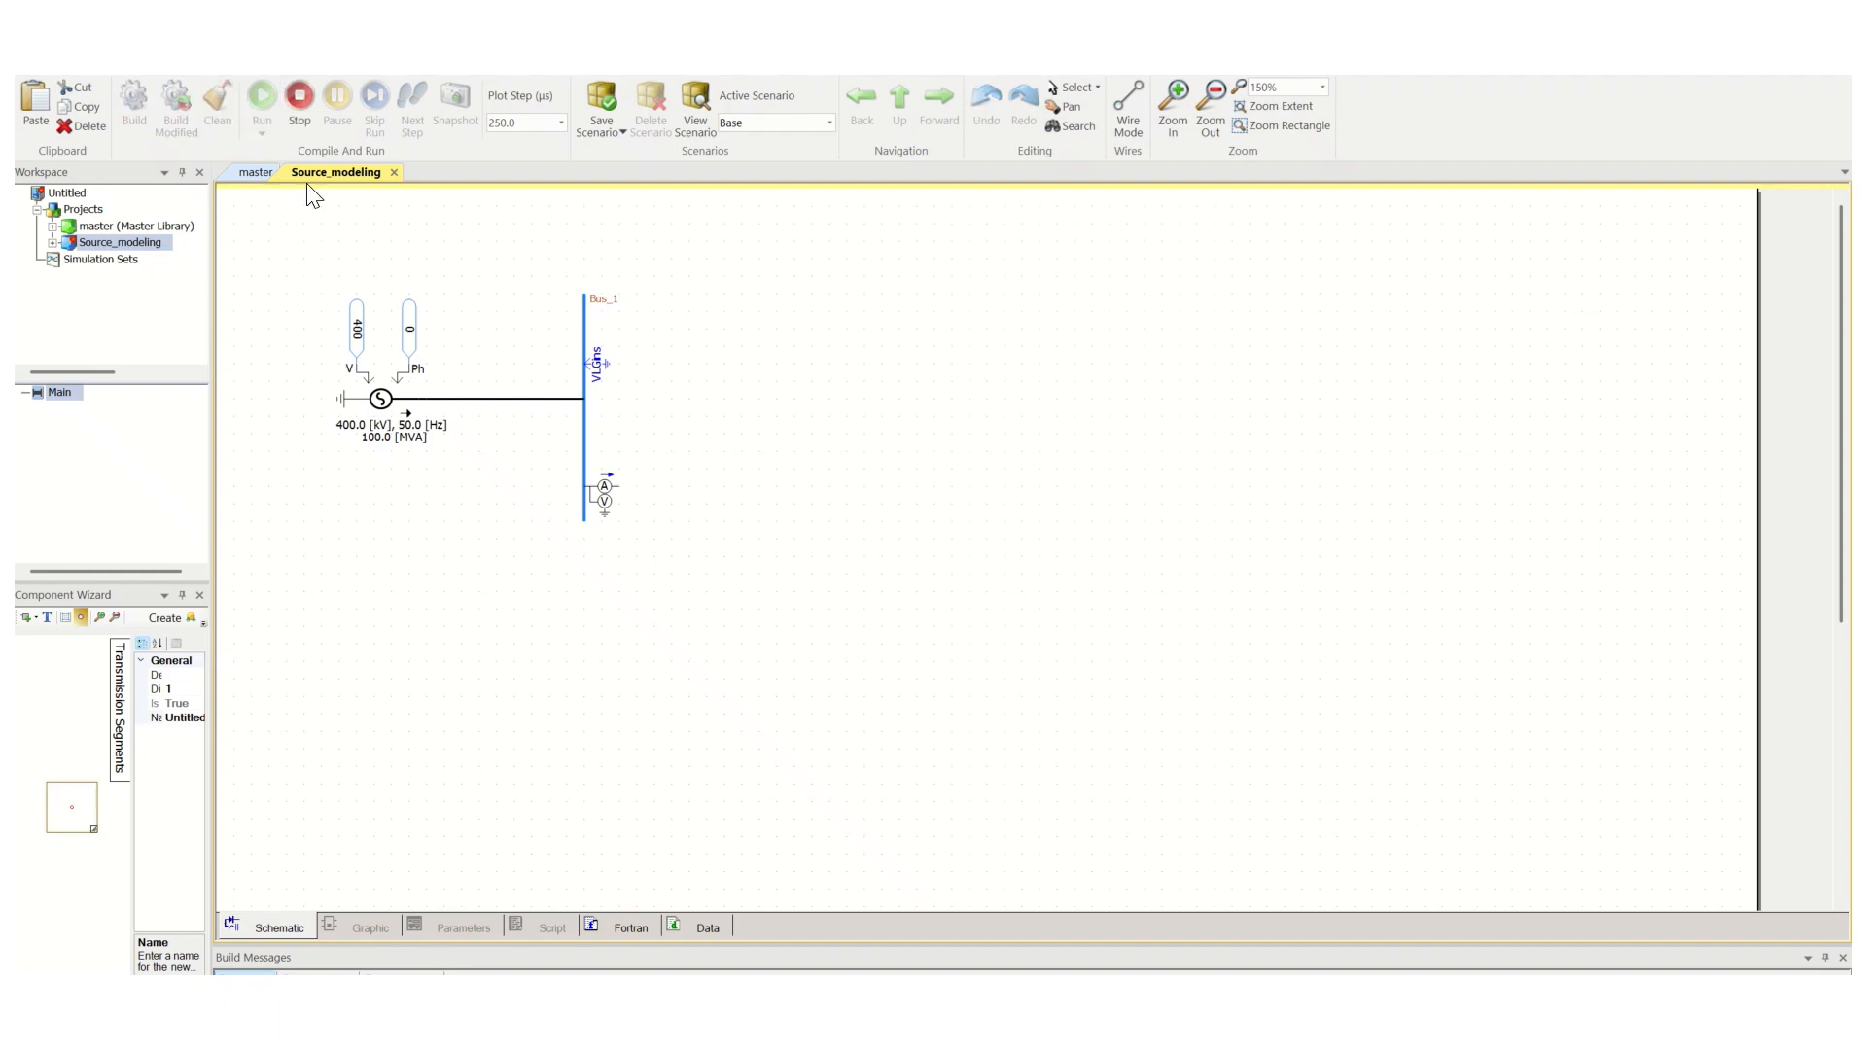
{"action": "left_click", "coordinate": [312, 127]}
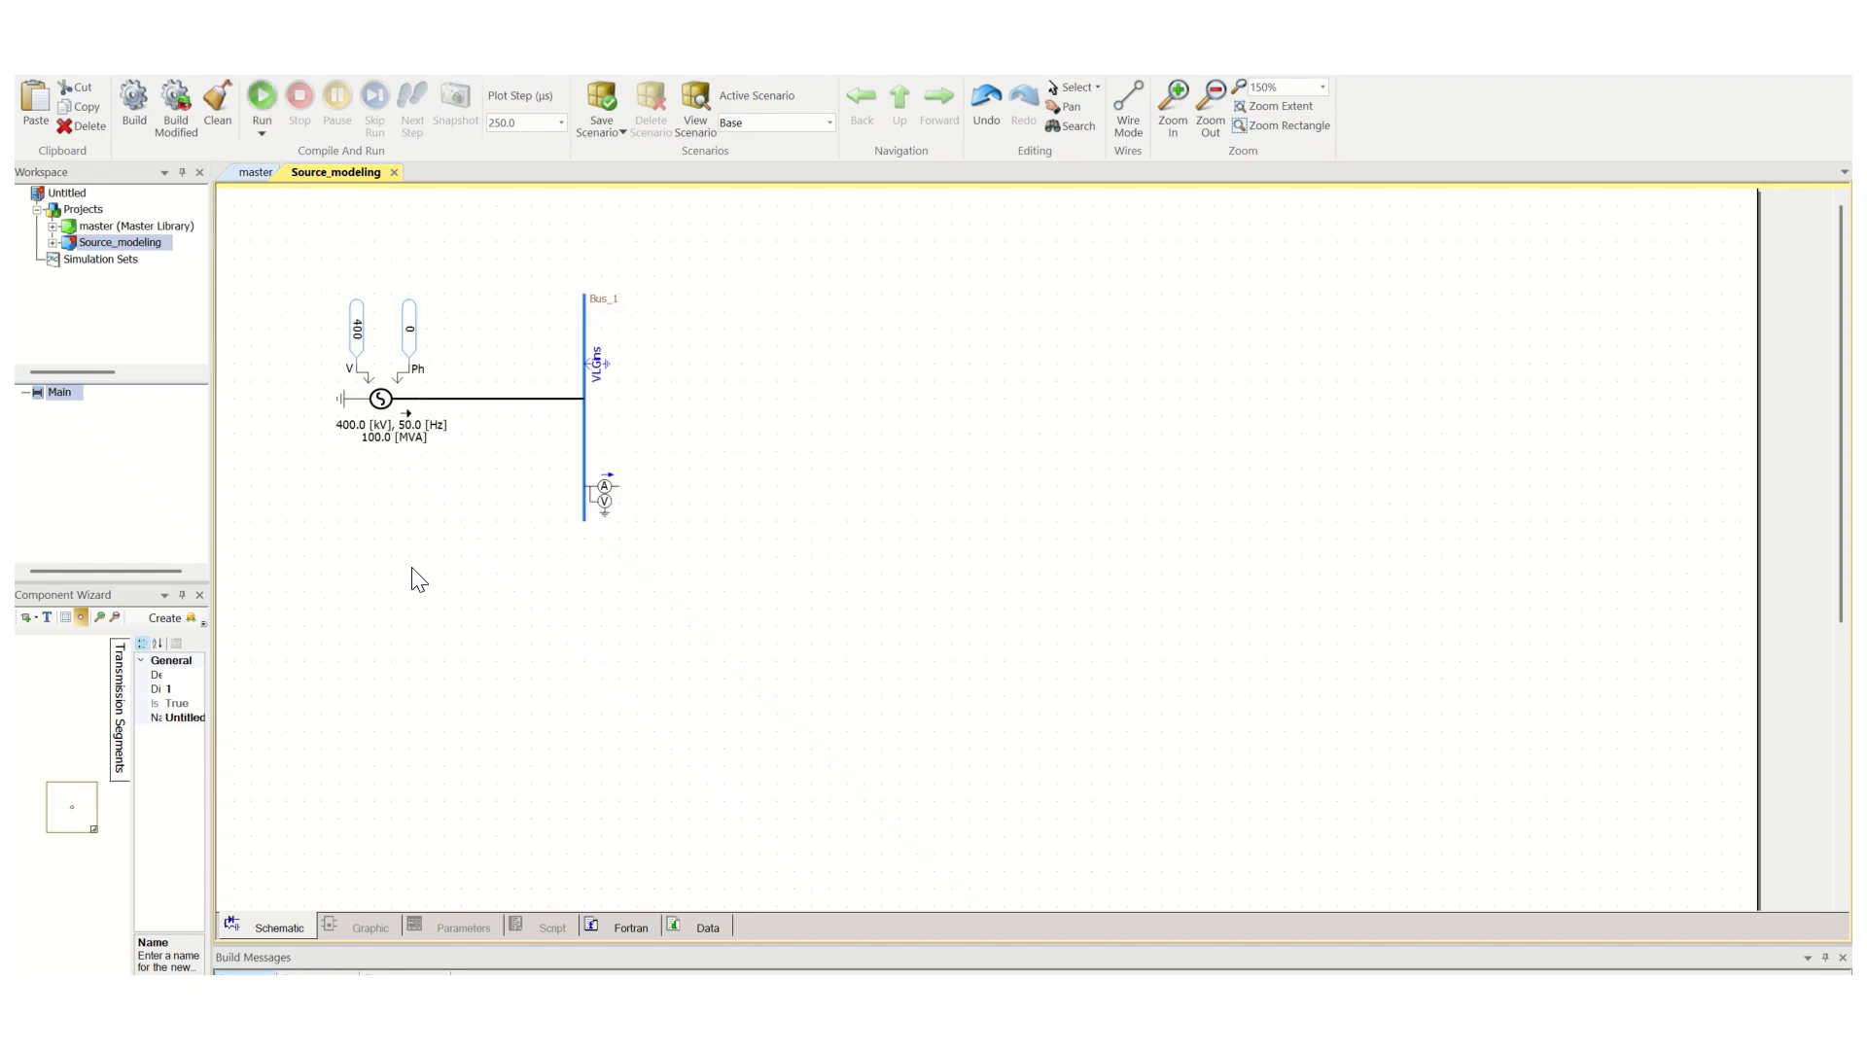
Turn off the grid display on the schematic canvas
{"action": "left_click", "coordinate": [237, 73]}
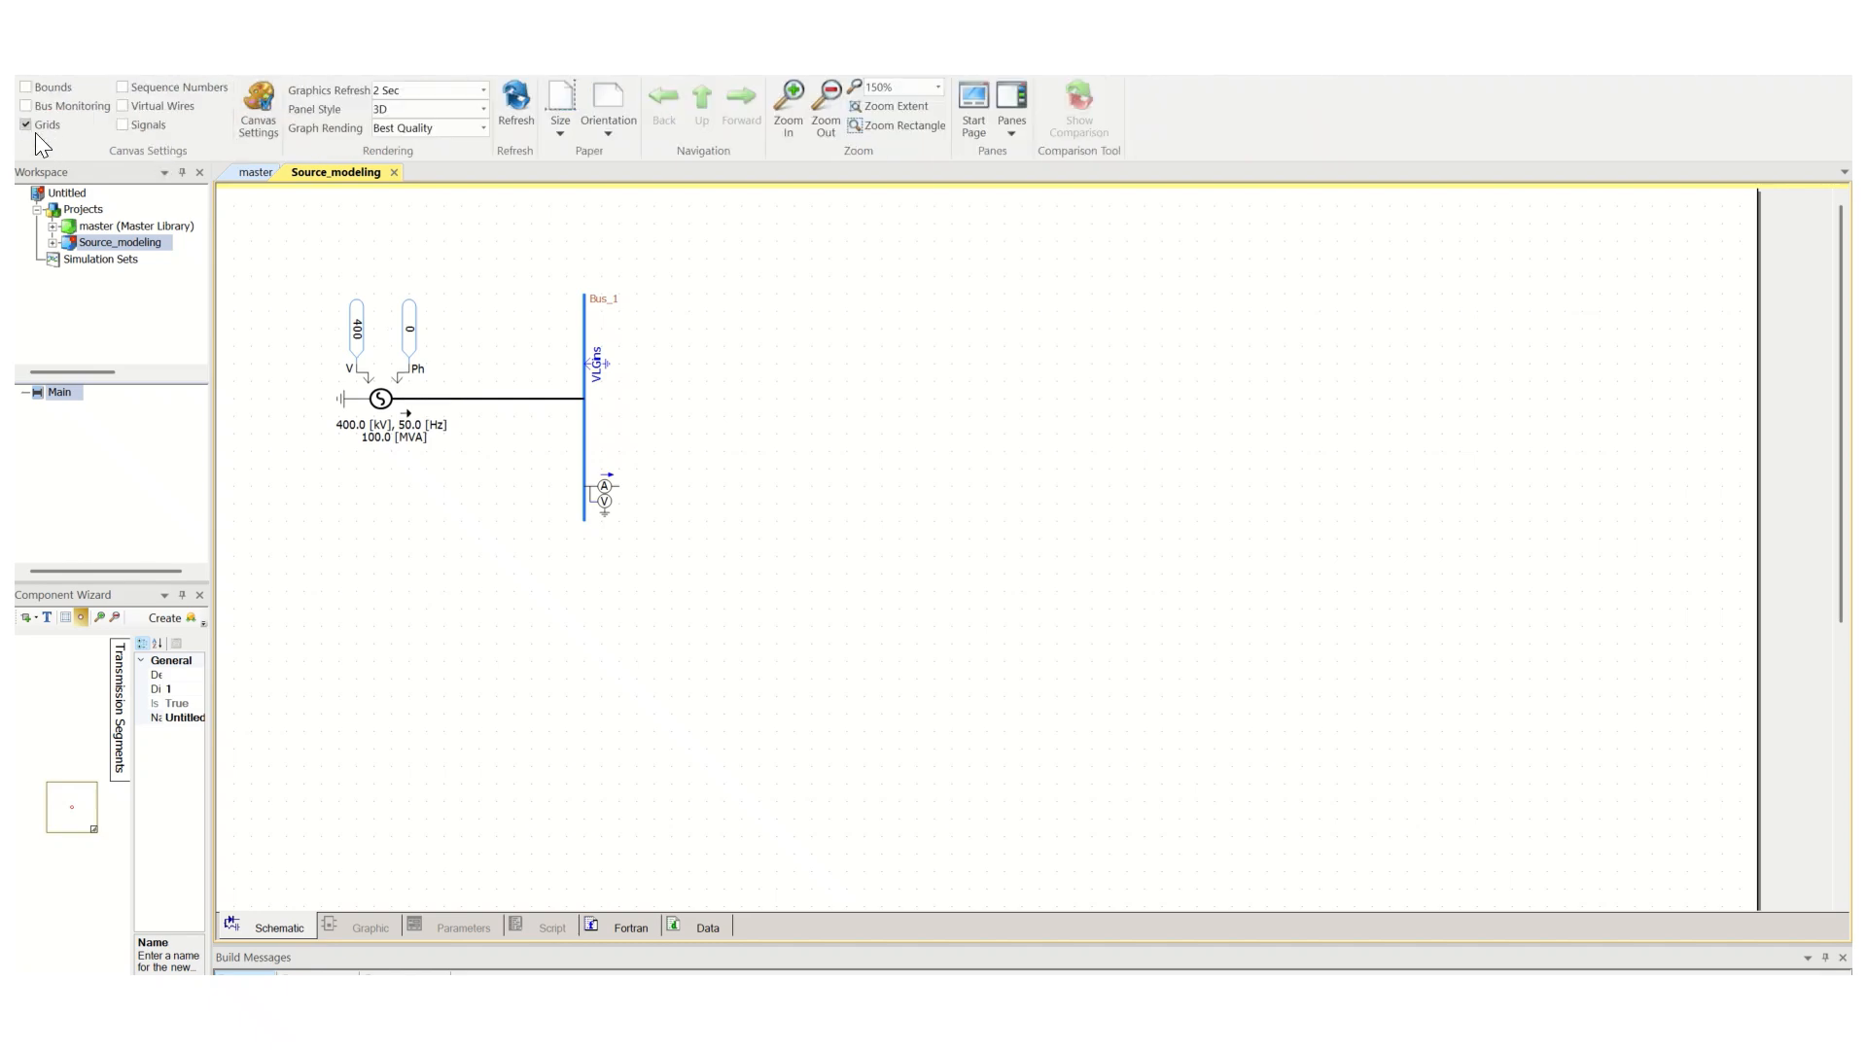
{"action": "left_click", "coordinate": [103, 76]}
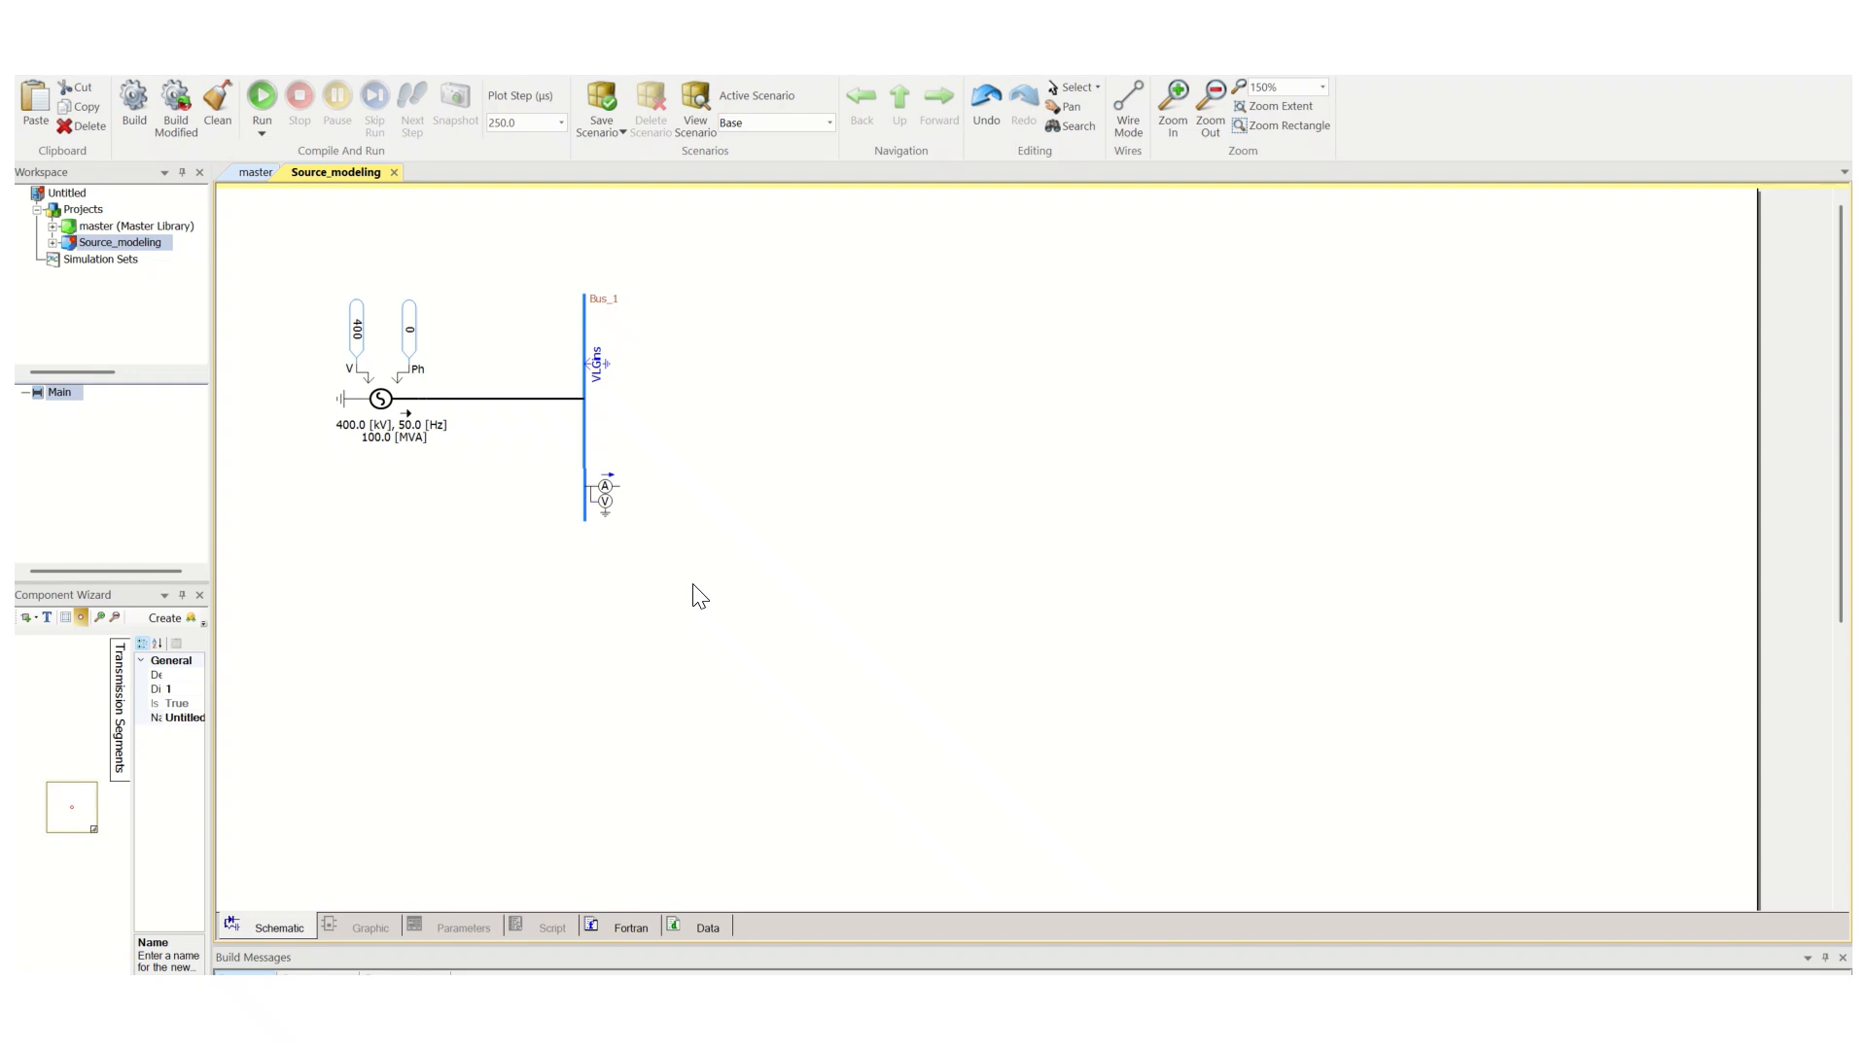
{"action": "scroll", "coordinate": [326, 282], "scroll_direction": "up", "scroll_amount": 4}
{"action": "scroll", "coordinate": [604, 400], "scroll_direction": "down", "scroll_amount": 2}
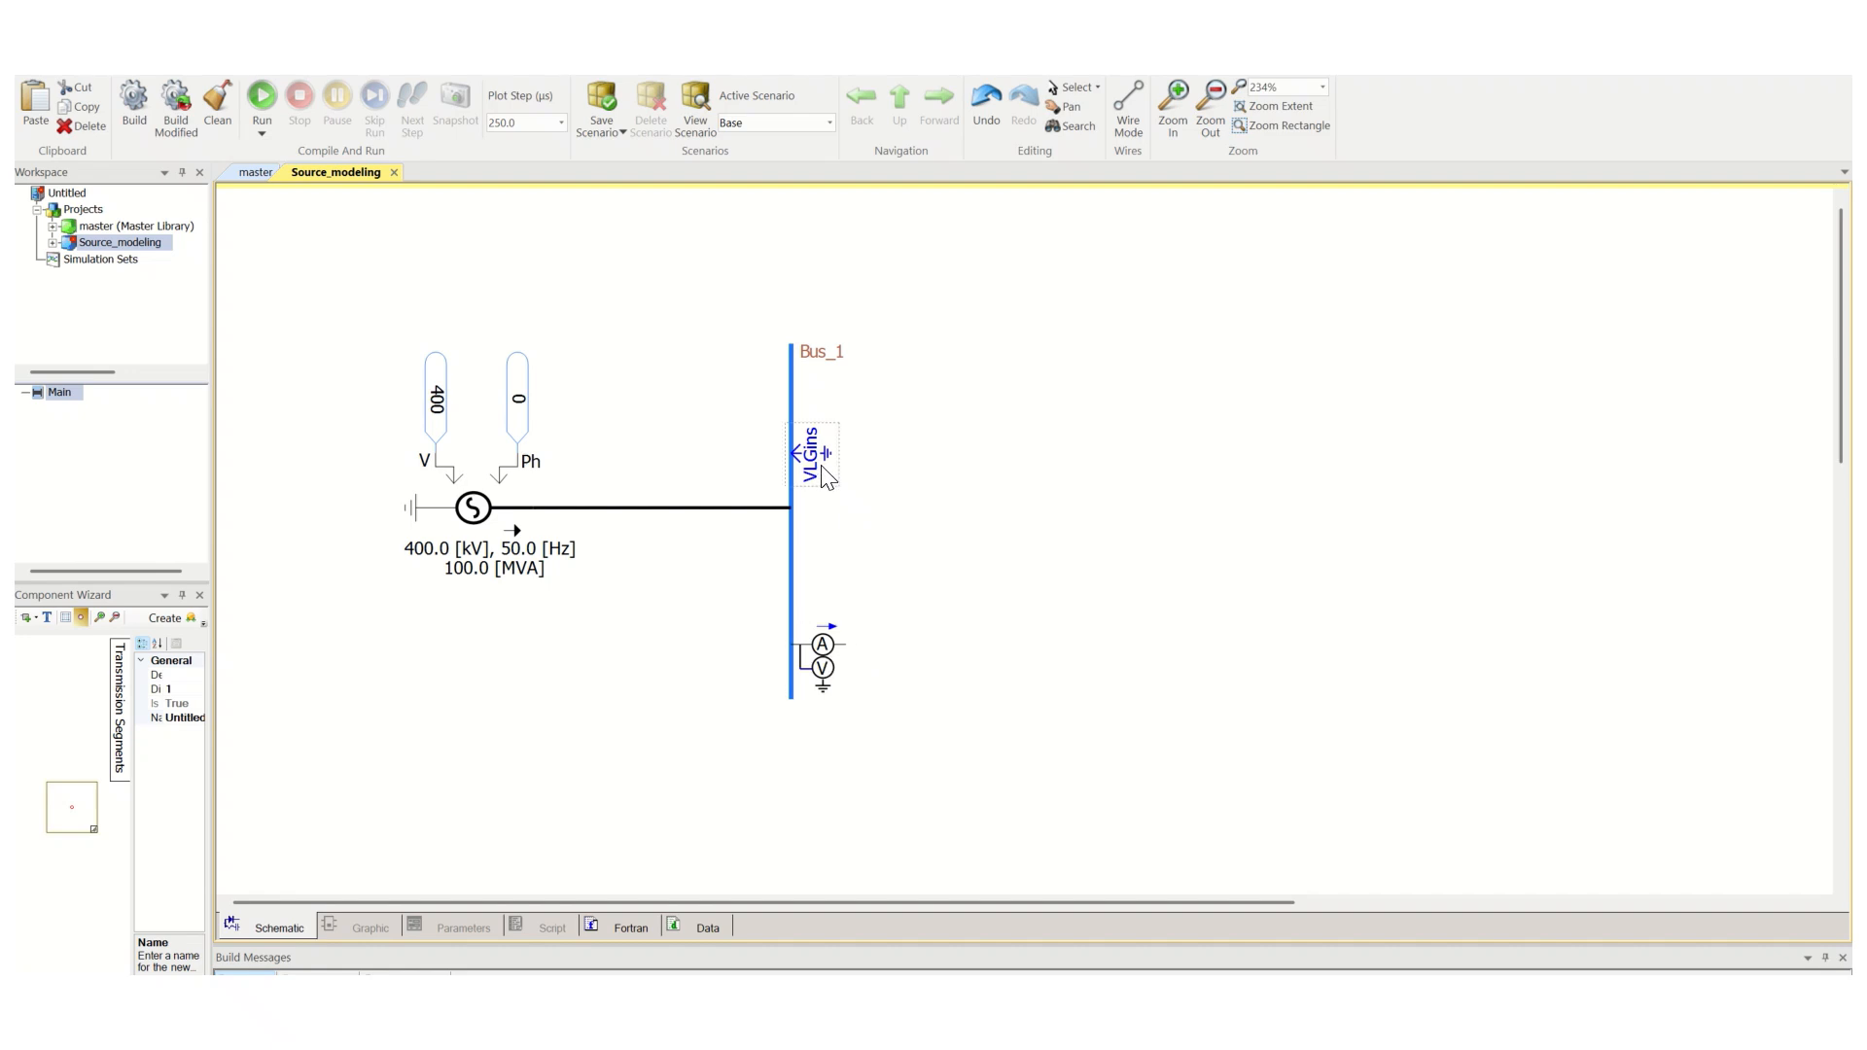
{"action": "scroll", "coordinate": [860, 443], "scroll_direction": "down", "scroll_amount": 1}
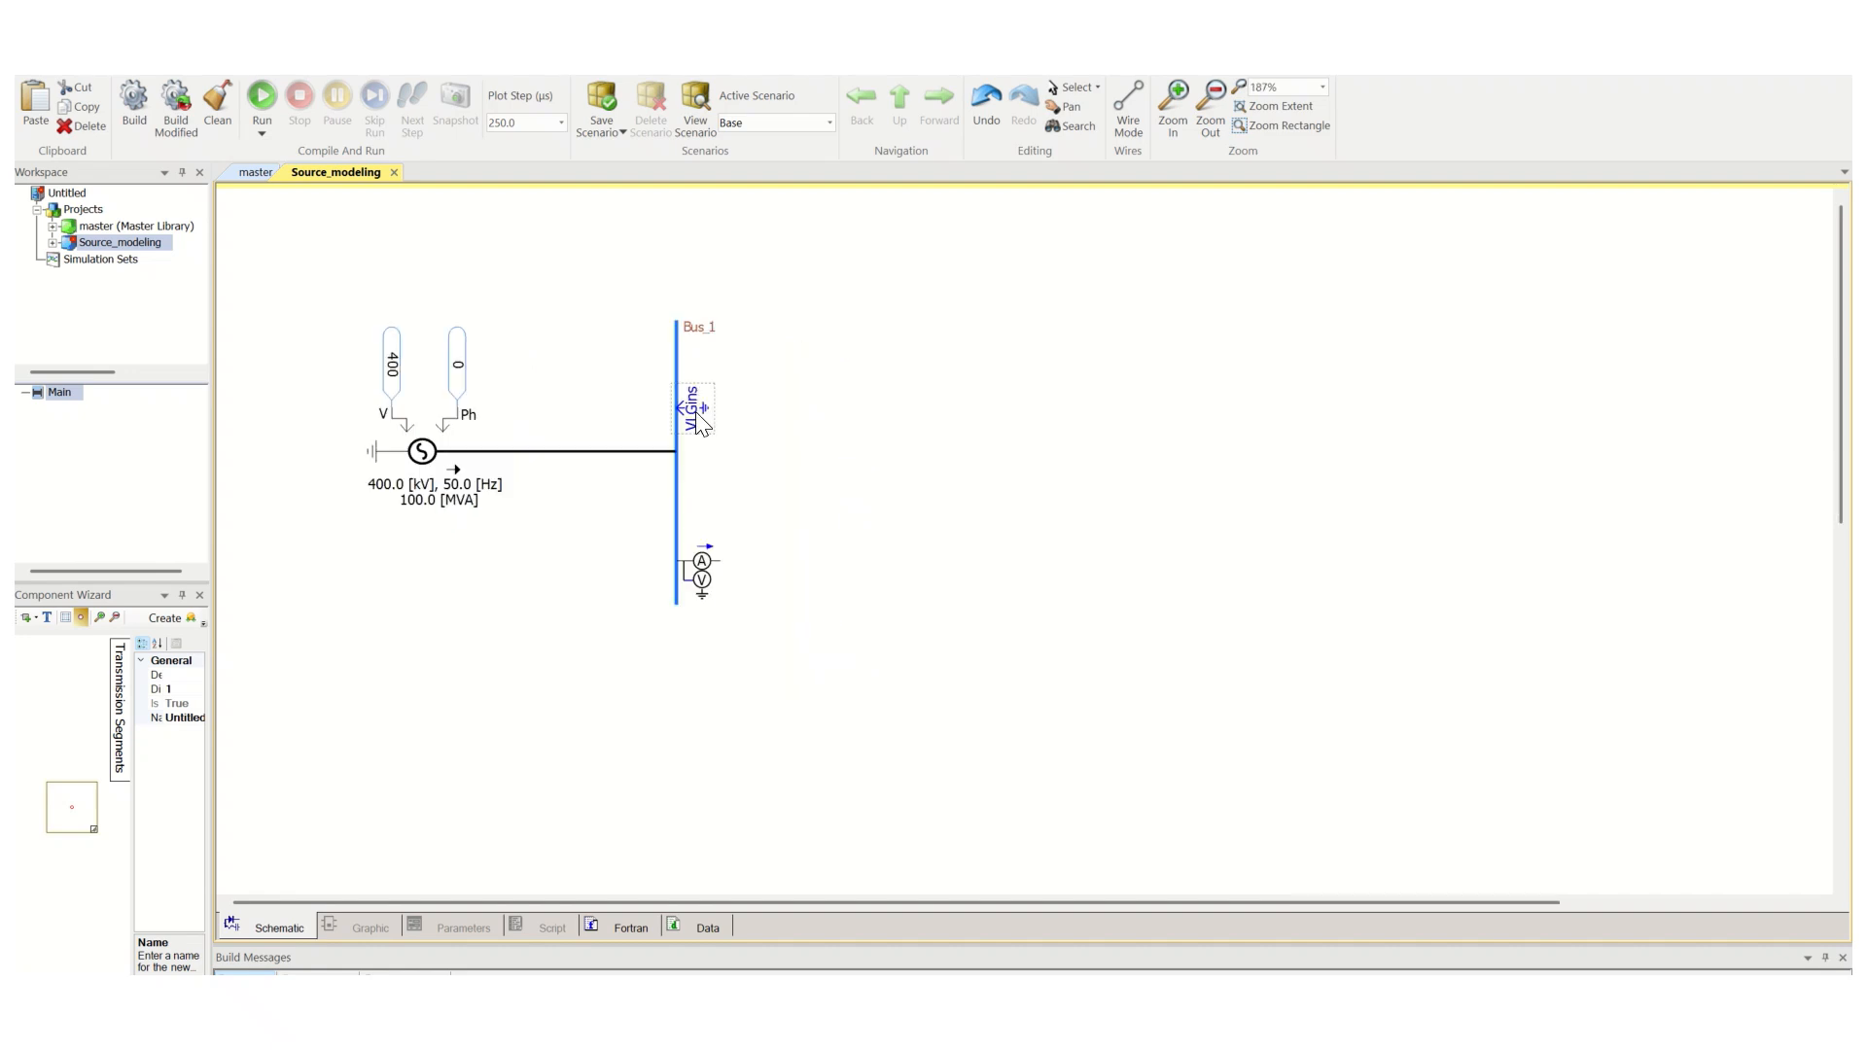
{"action": "scroll", "coordinate": [467, 365], "scroll_direction": "down", "scroll_amount": 1}
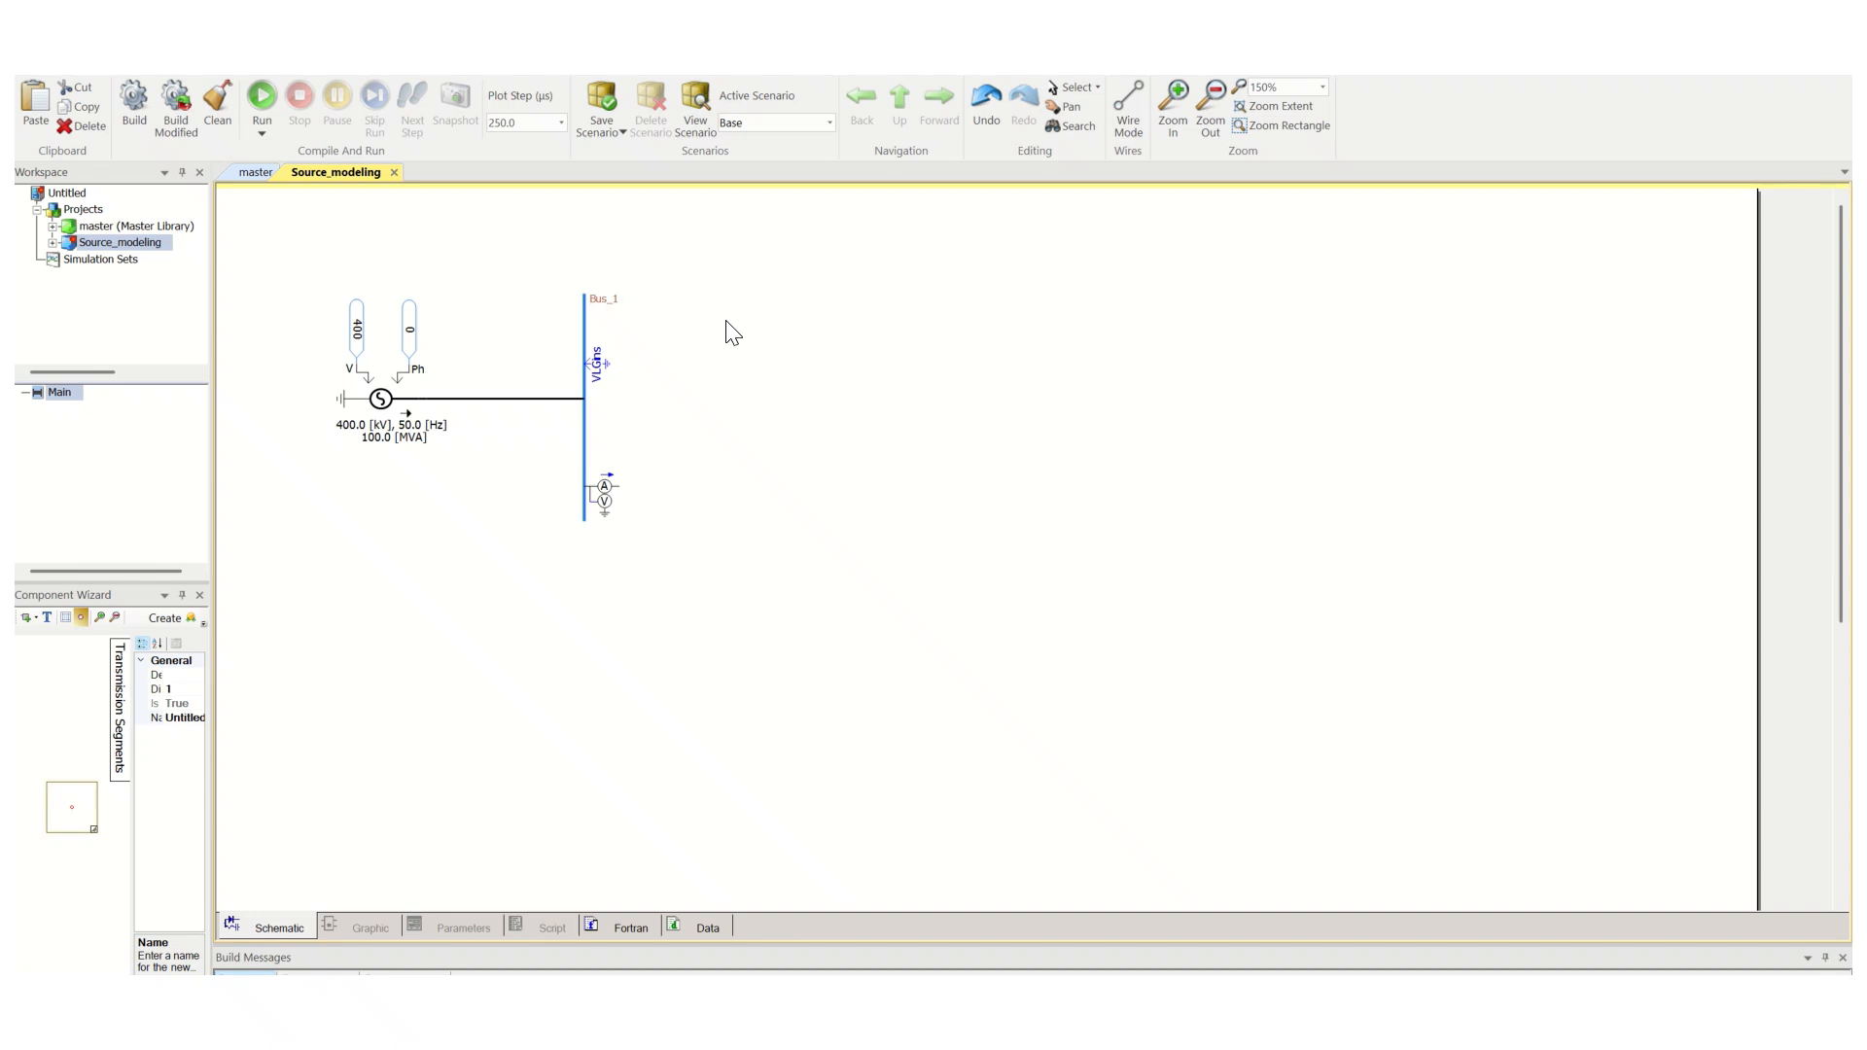
Place a data signal label in the empty area above and to the right of the bus
{"action": "left_click", "coordinate": [353, 70]}
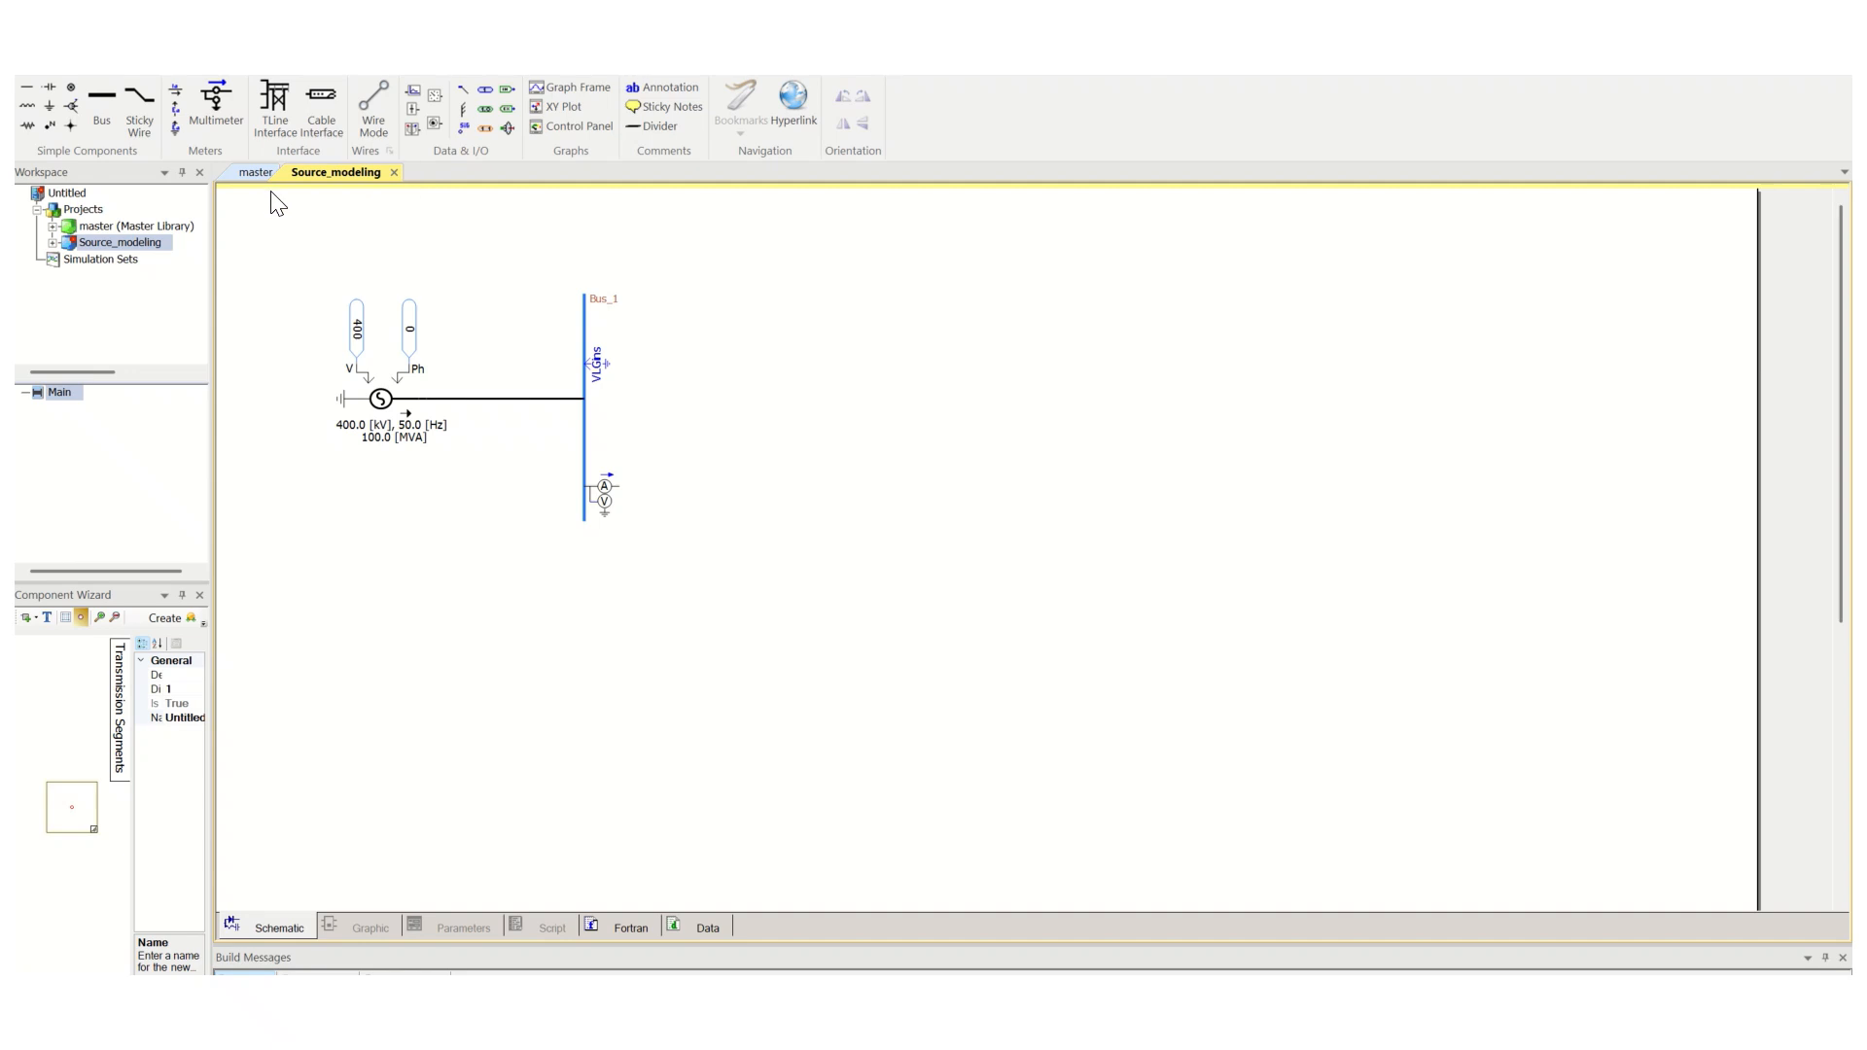
{"action": "left_click", "coordinate": [463, 129]}
{"action": "left_click", "coordinate": [723, 267]}
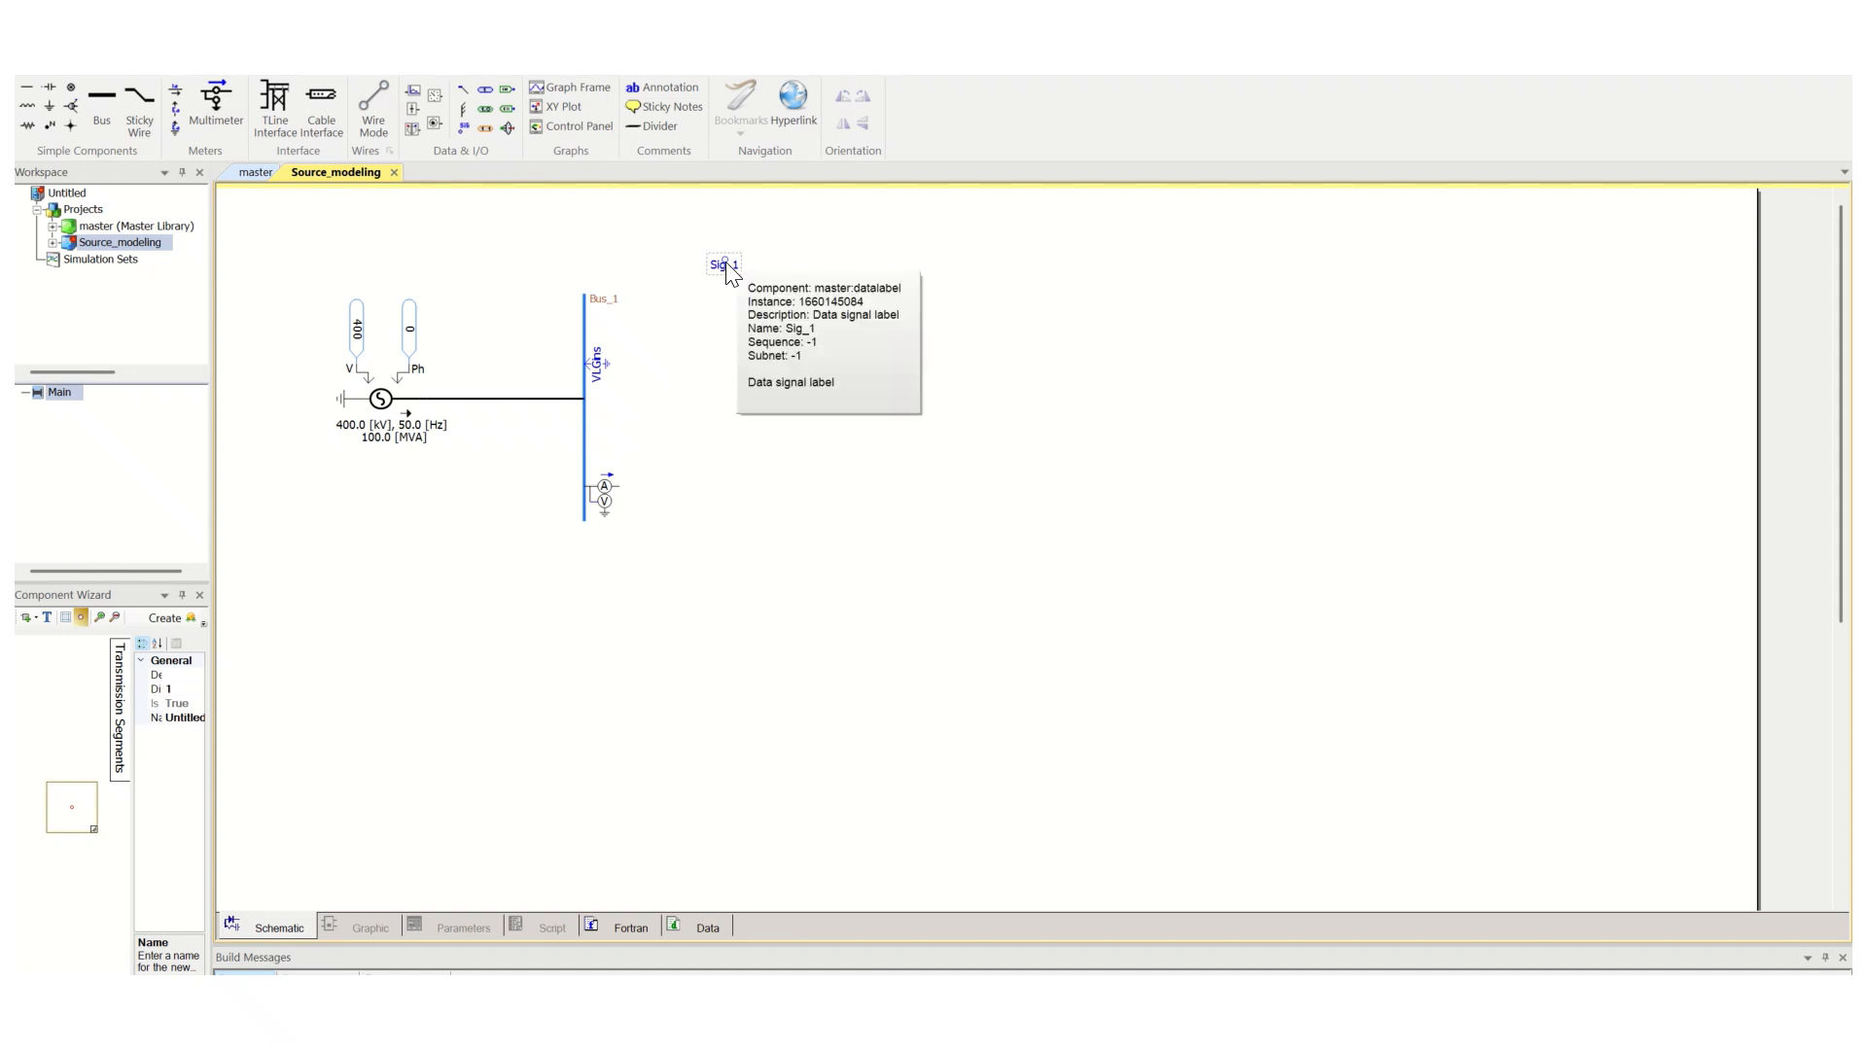
Copy the multimeter's Instantaneous Line-Line Voltage signal name and use it to rename the data signal label VLLins
{"action": "double_click", "coordinate": [612, 494]}
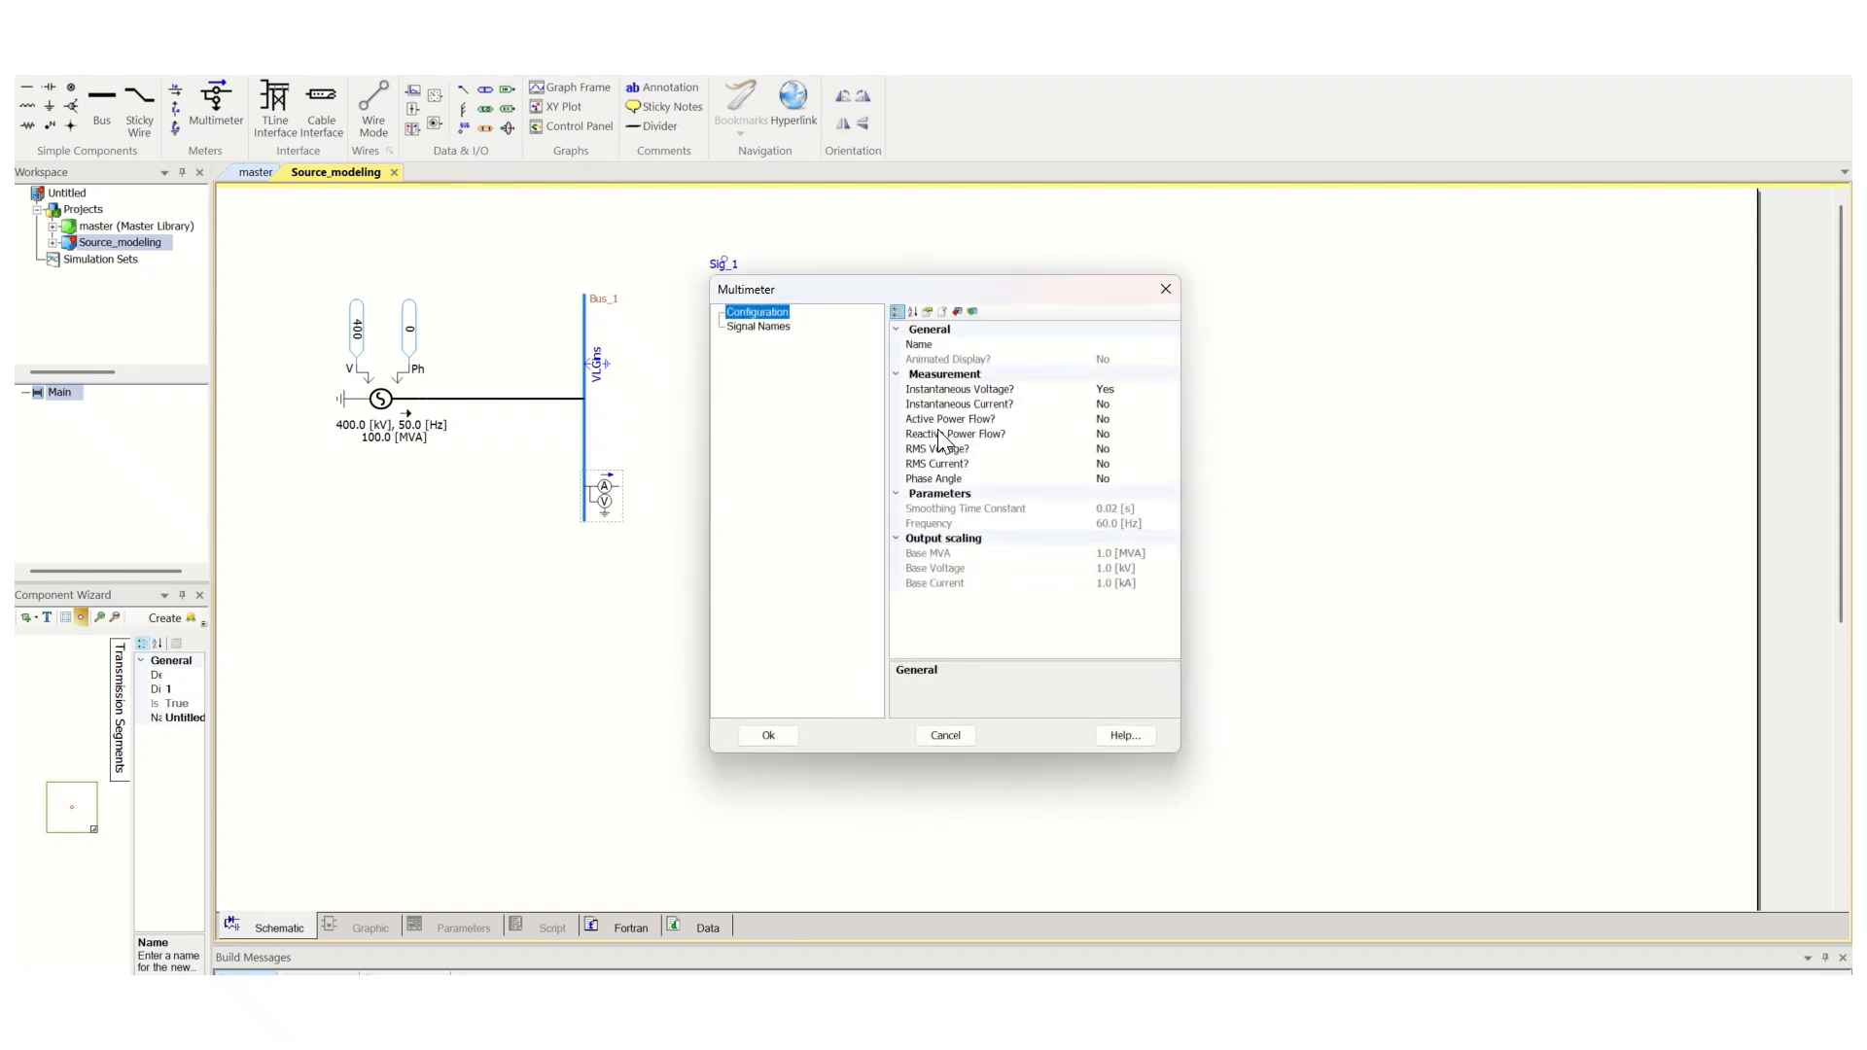
{"action": "left_click", "coordinate": [768, 326]}
{"action": "left_click", "coordinate": [1128, 359]}
{"action": "key", "text": "ctrl+c"}
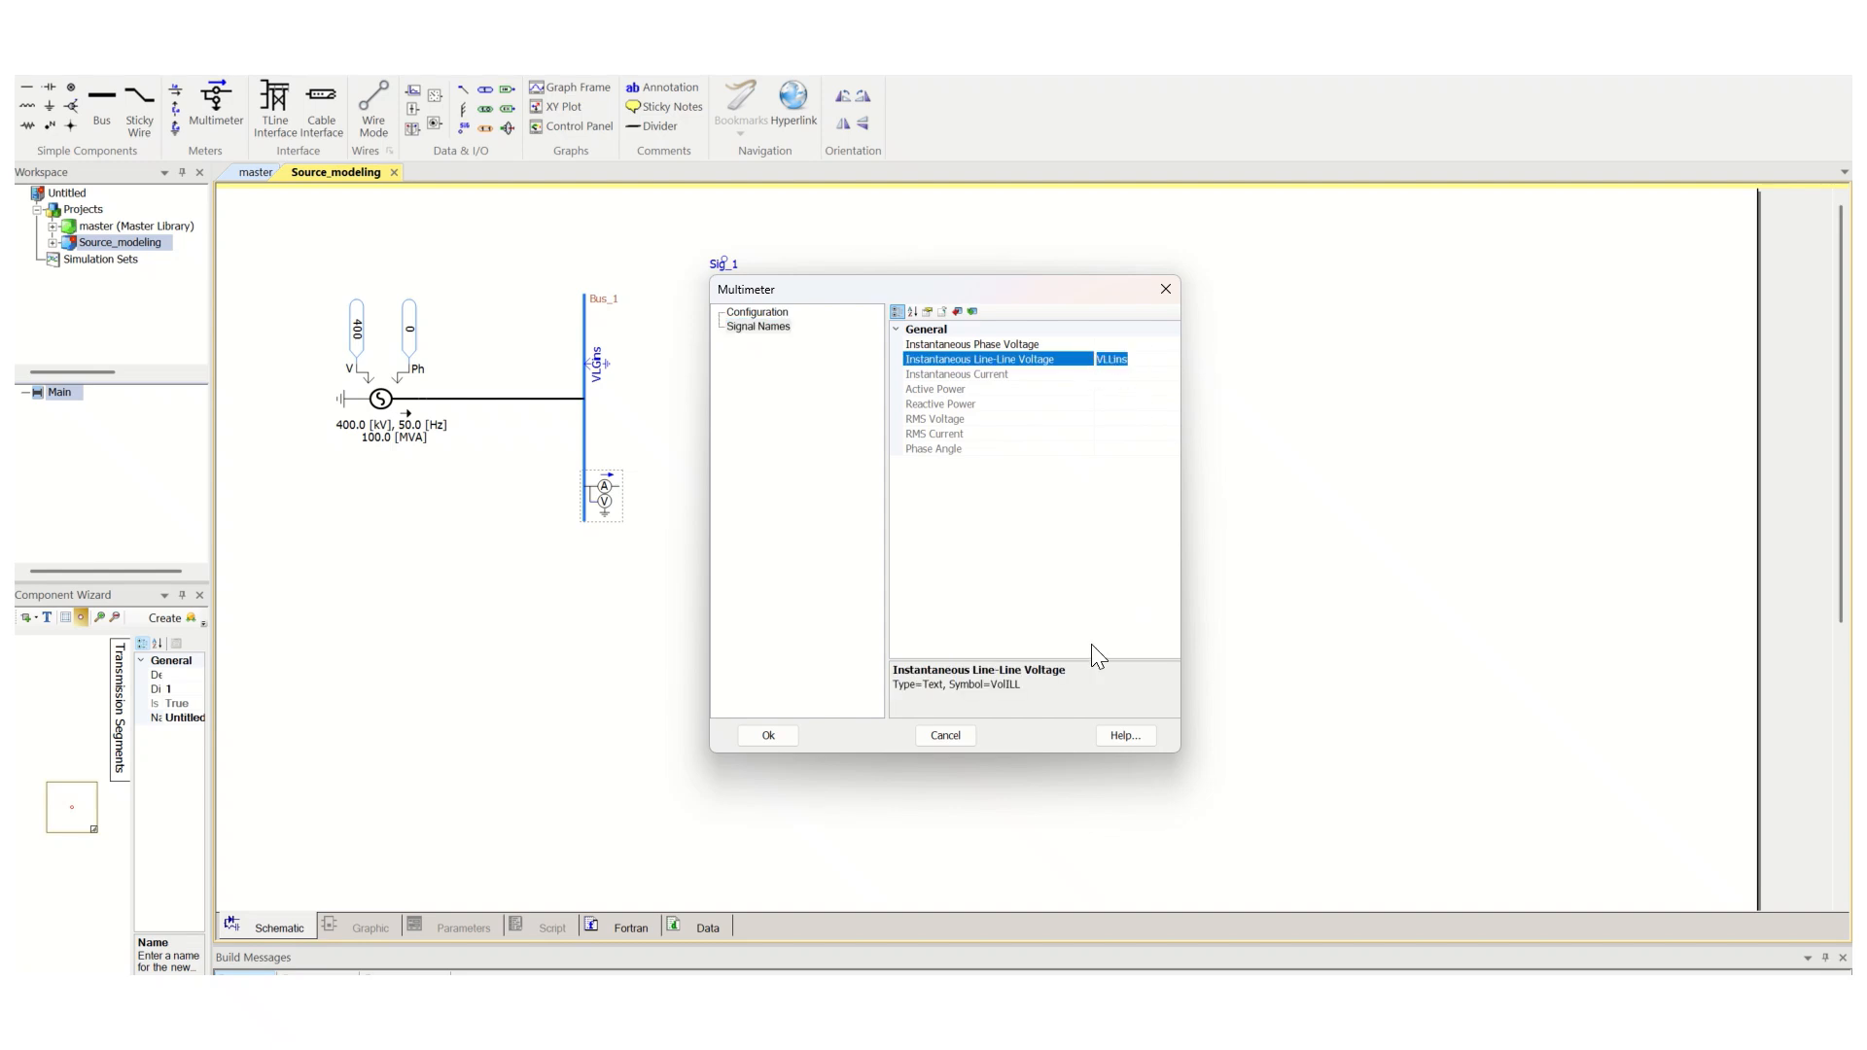
{"action": "key", "text": "Return"}
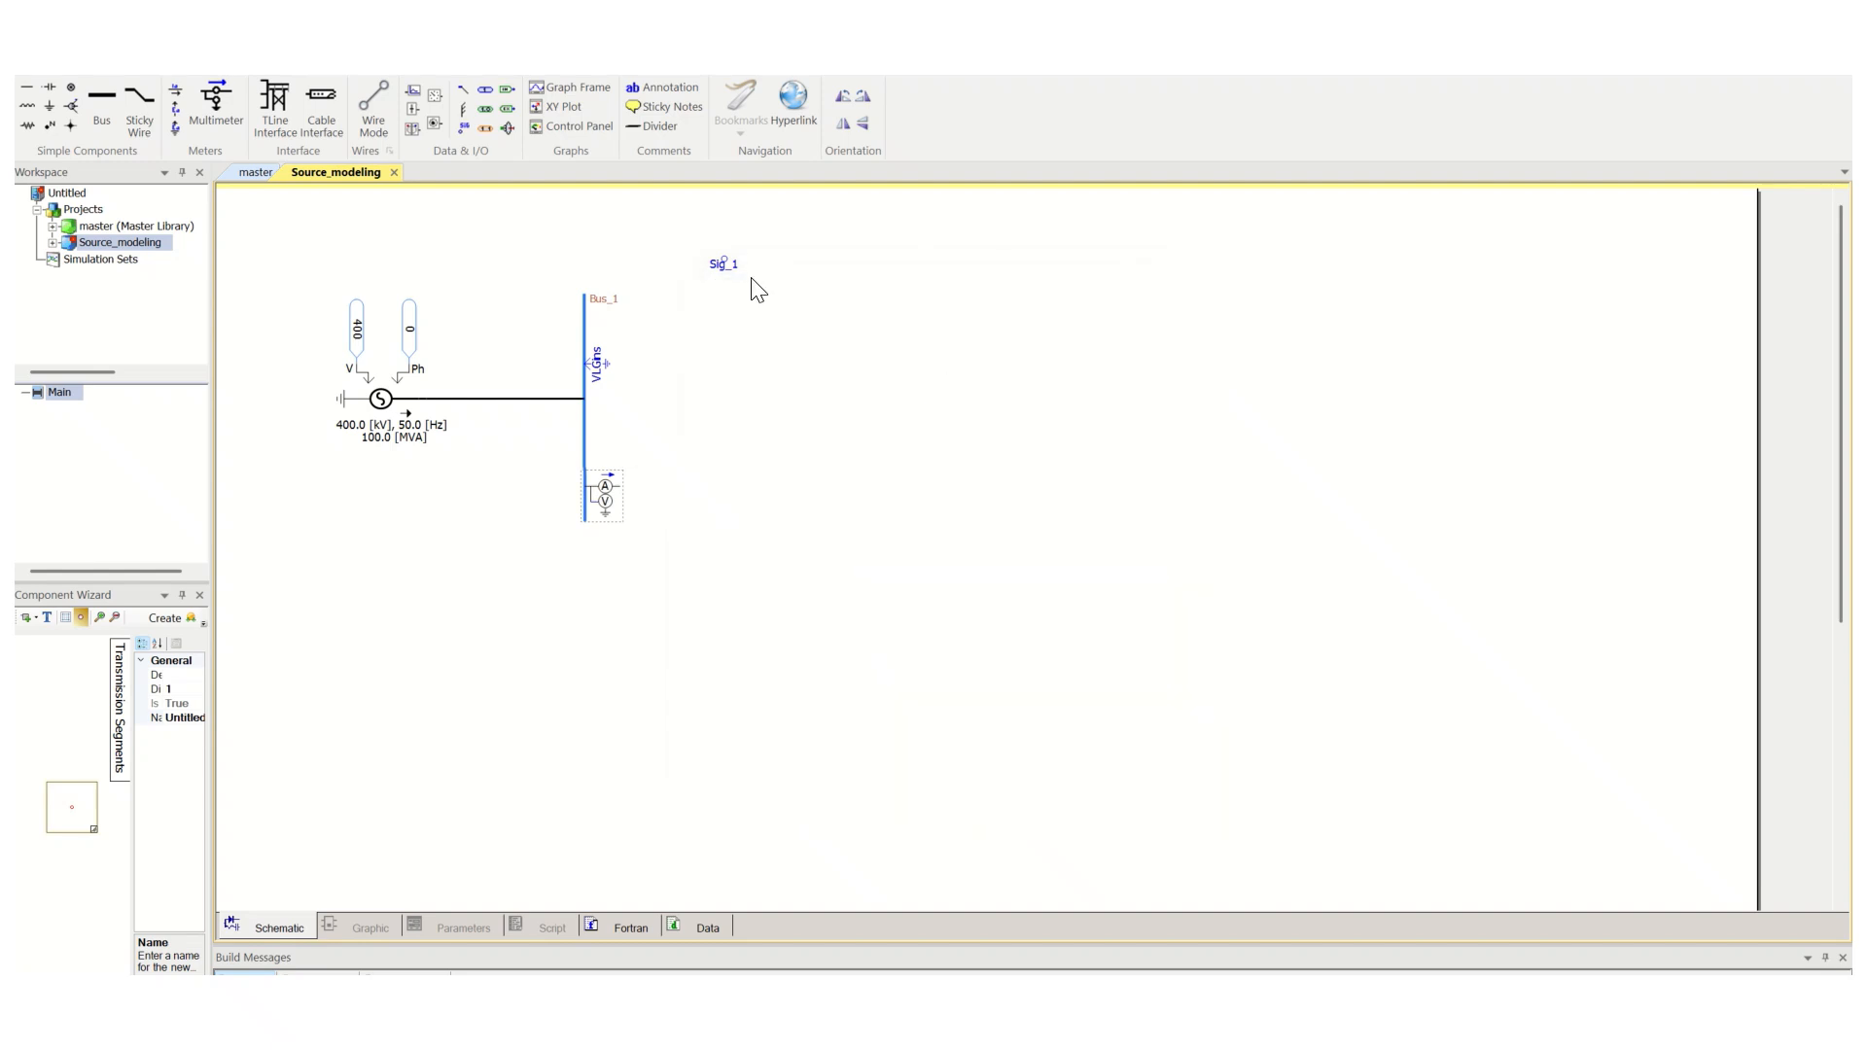
{"action": "double_click", "coordinate": [723, 263]}
{"action": "left_click", "coordinate": [964, 386]}
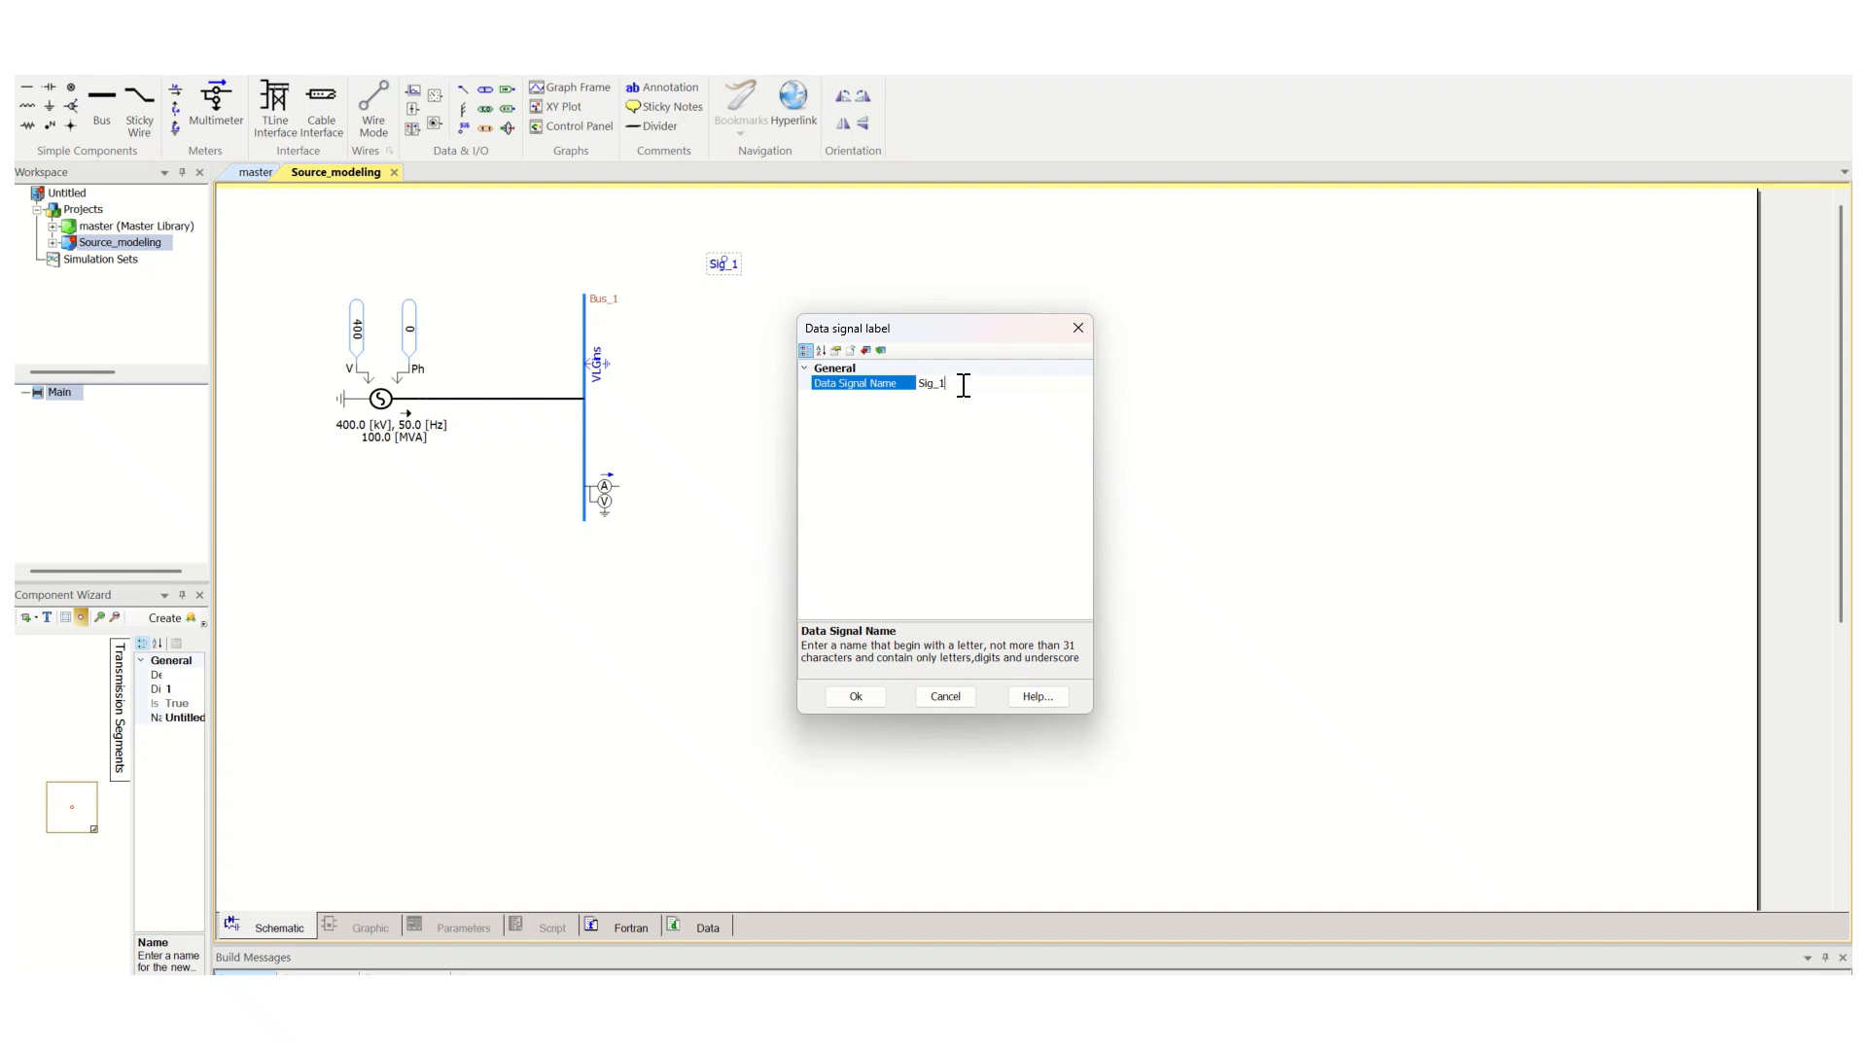
{"action": "key", "text": "ctrl+v"}
{"action": "key", "text": "Return"}
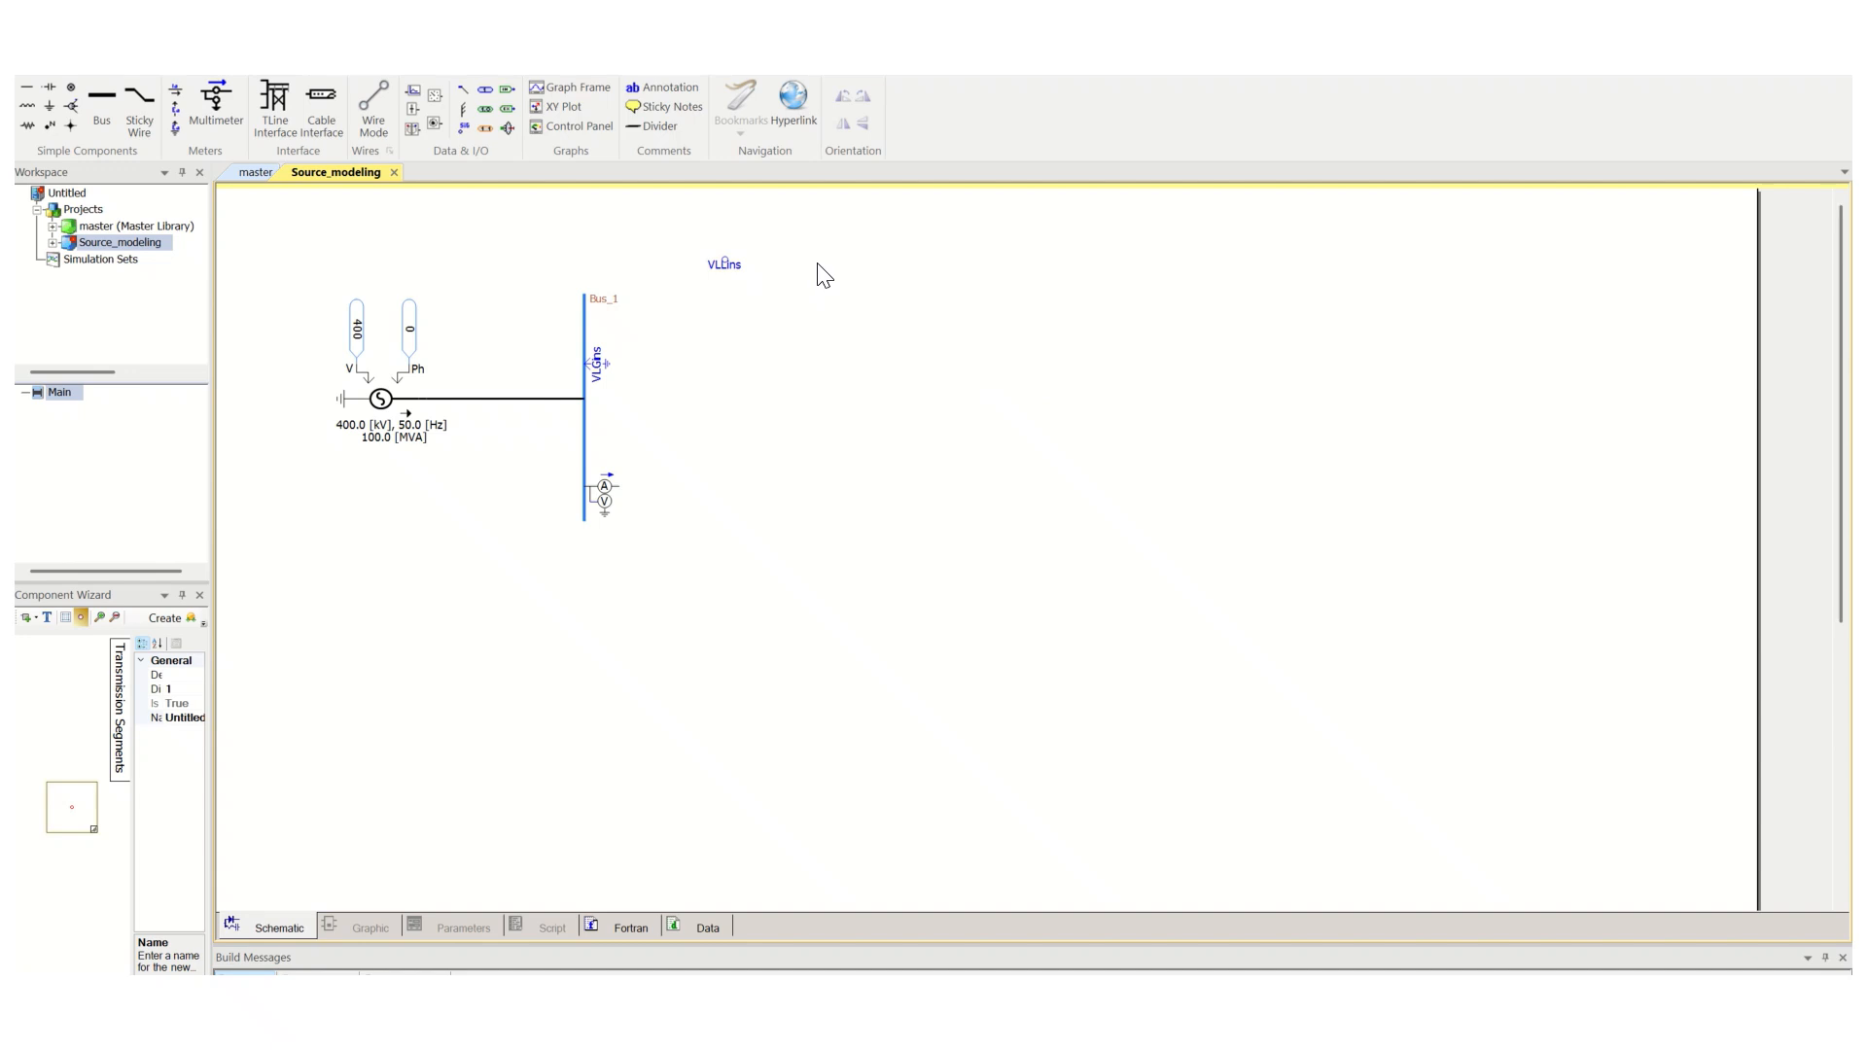
Place an output channel to the right of the VLLins label and wire the label to its input
{"action": "left_click", "coordinate": [413, 90]}
{"action": "left_click", "coordinate": [899, 262]}
{"action": "left_click", "coordinate": [387, 134]}
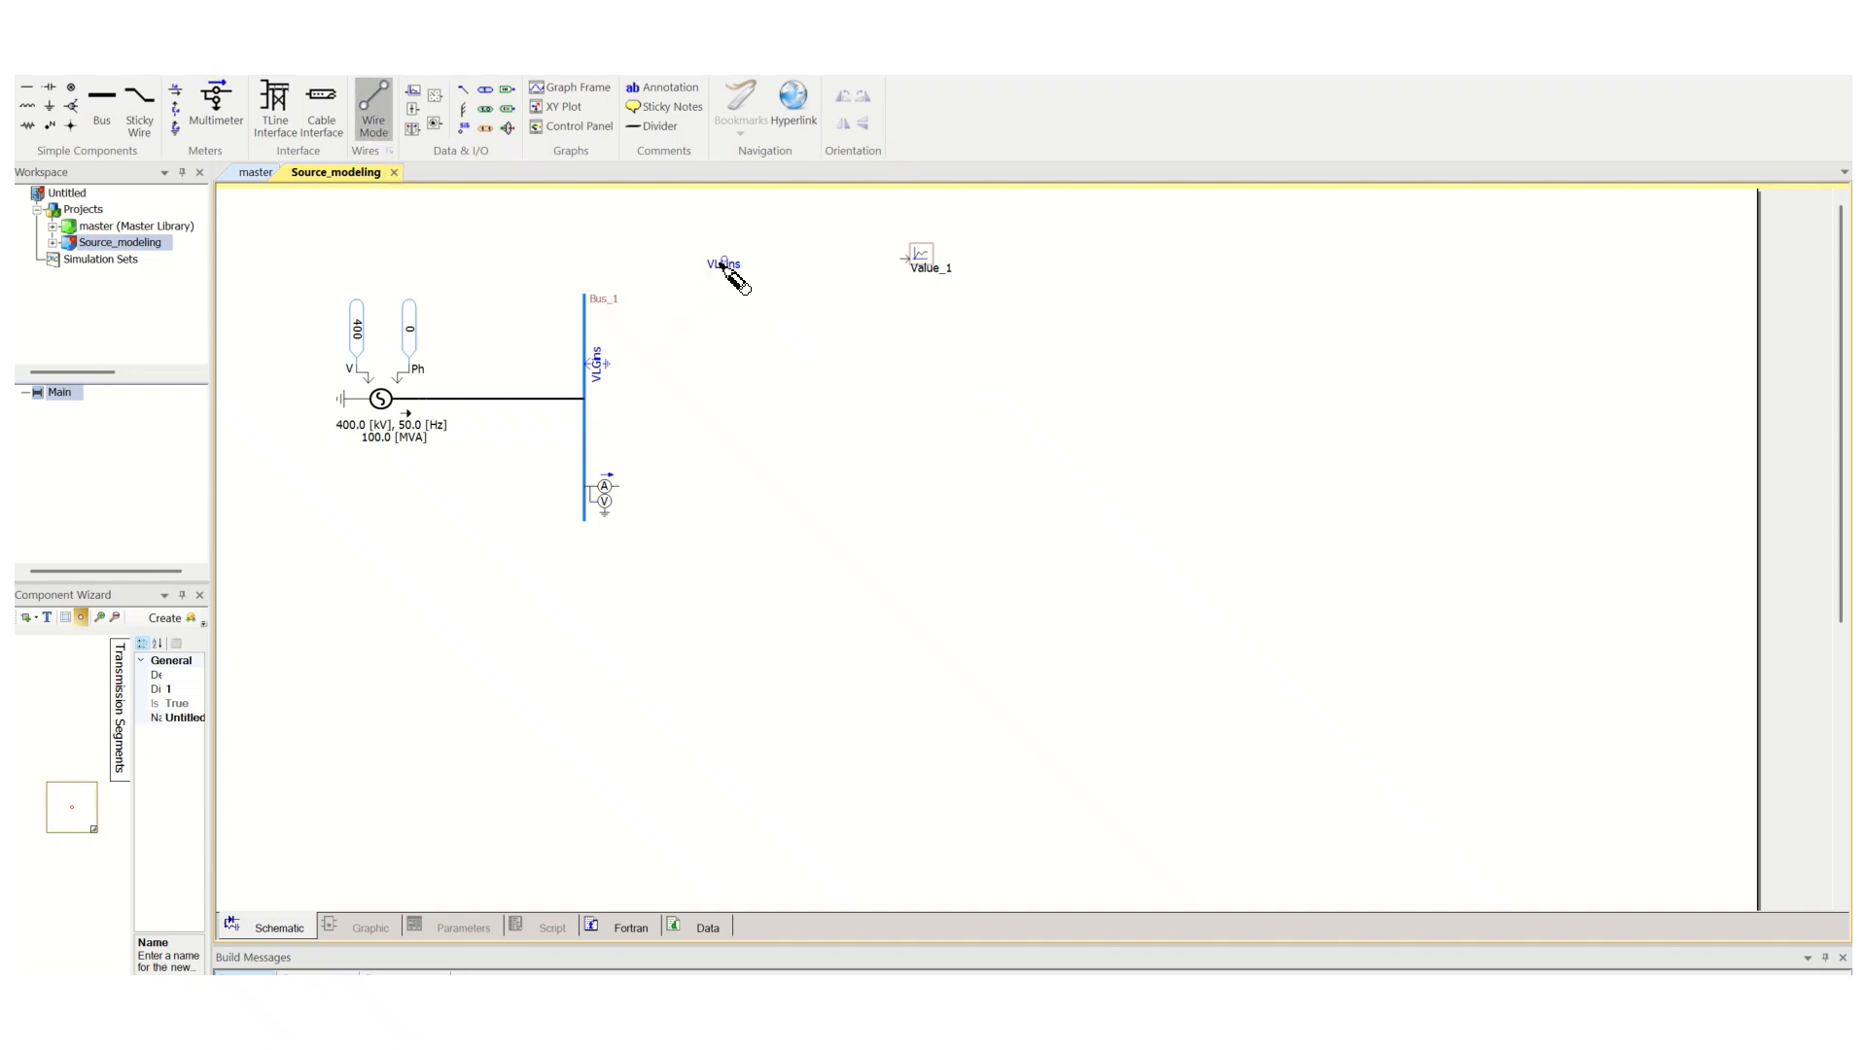
{"action": "left_click", "coordinate": [724, 260]}
{"action": "left_click", "coordinate": [904, 260]}
{"action": "key", "text": "Escape"}
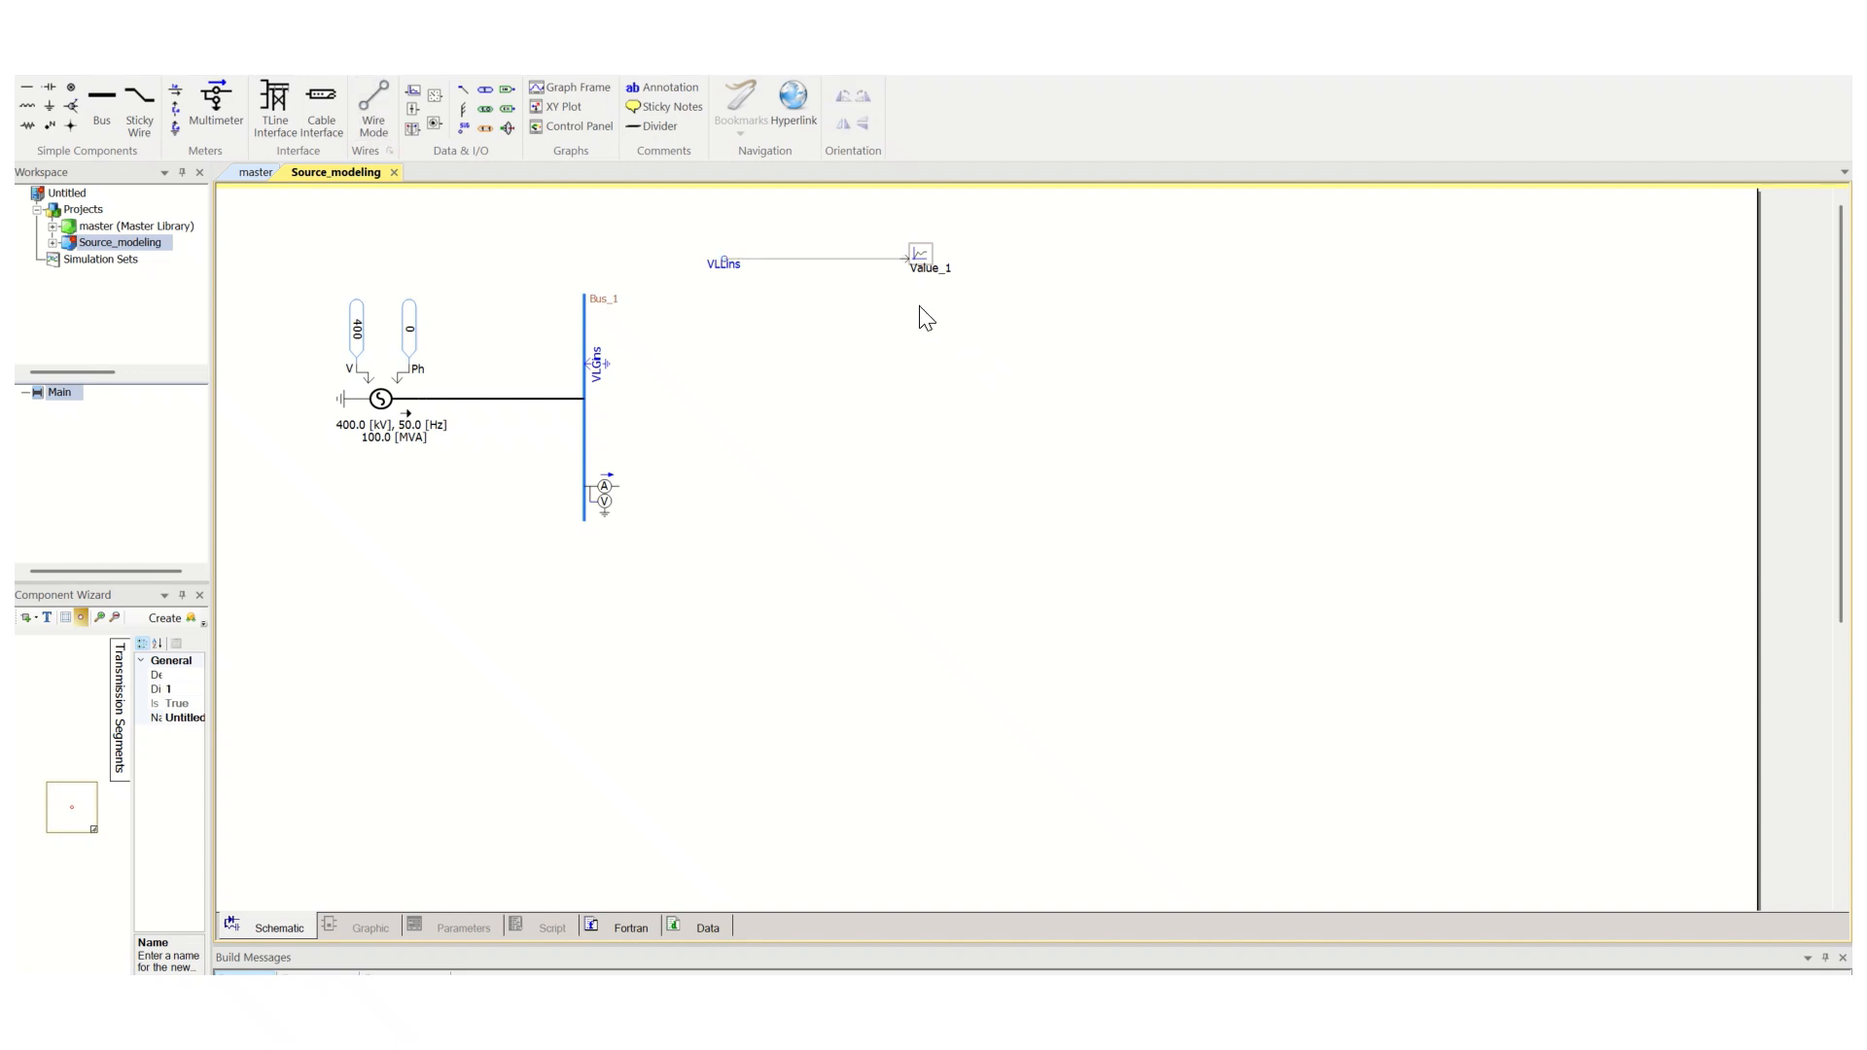
Set the output channel's Use Signal Name as Title to No and its title to VLLinst
{"action": "left_click", "coordinate": [939, 275]}
{"action": "double_click", "coordinate": [940, 275]}
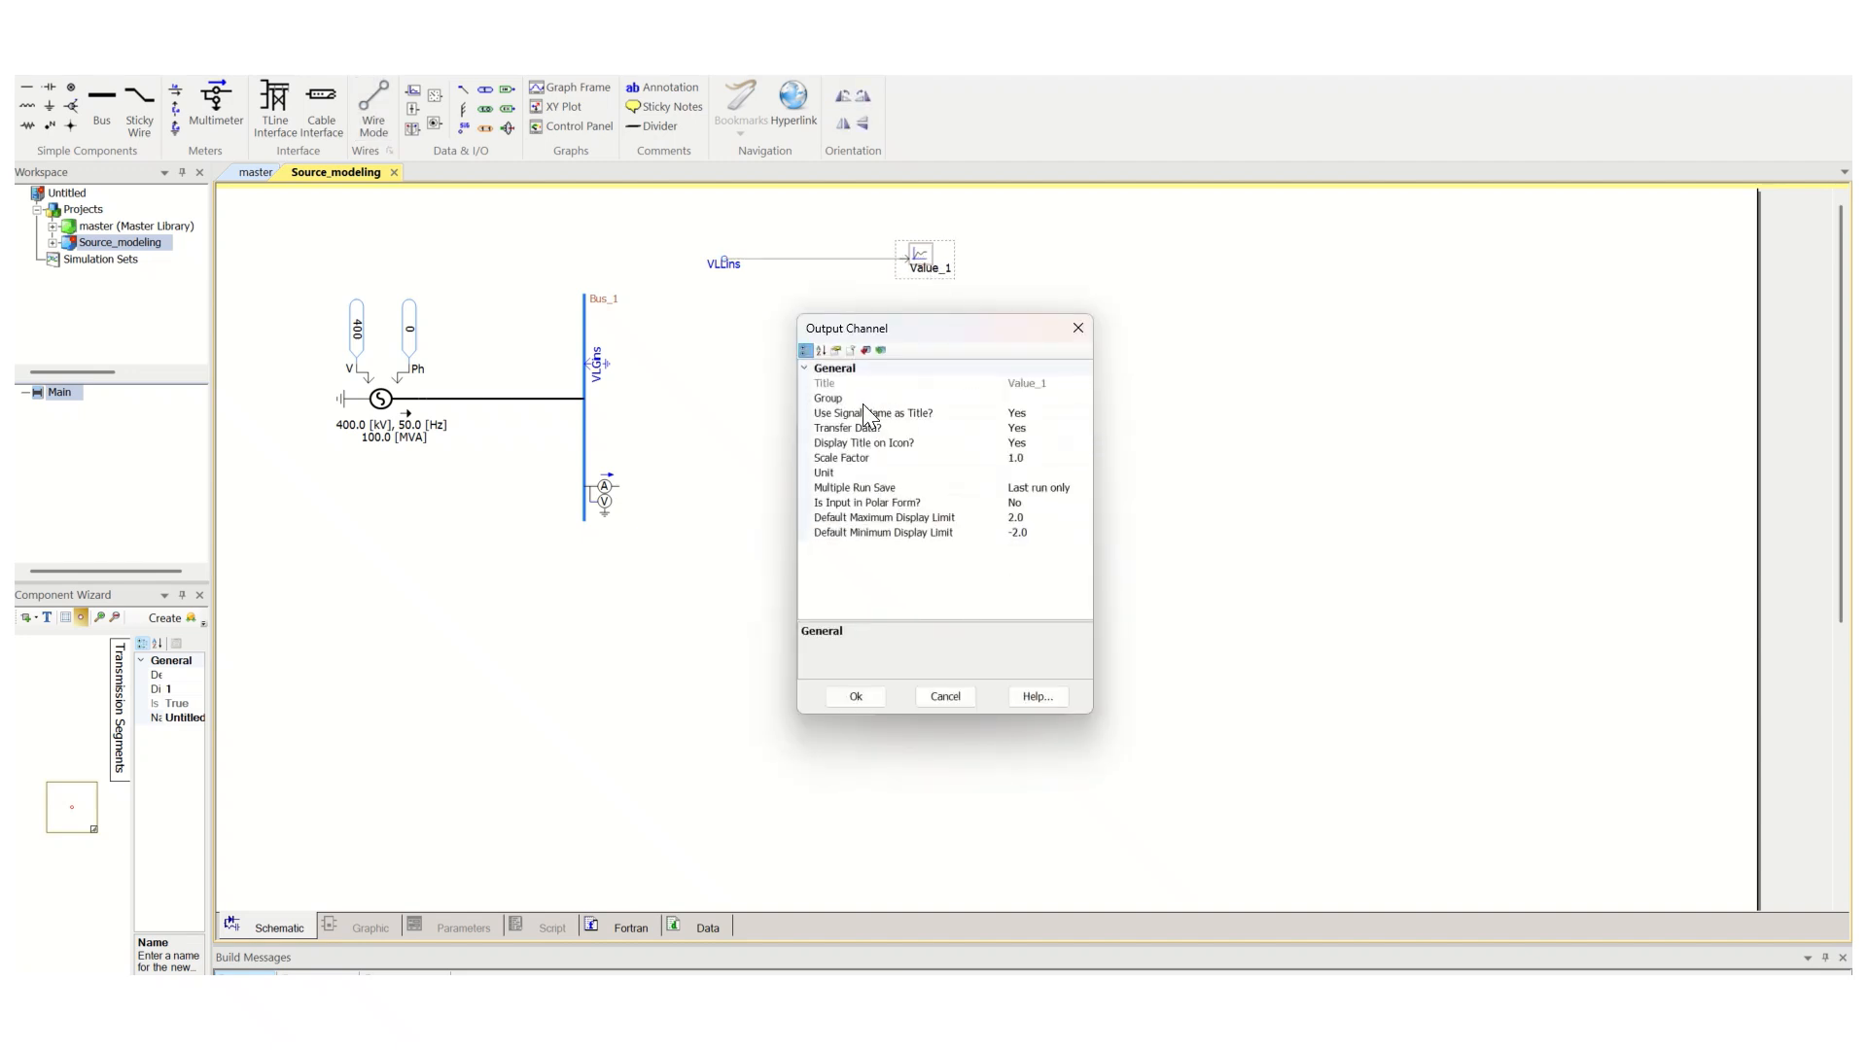
{"action": "left_click", "coordinate": [1045, 415]}
{"action": "left_click", "coordinate": [1086, 413]}
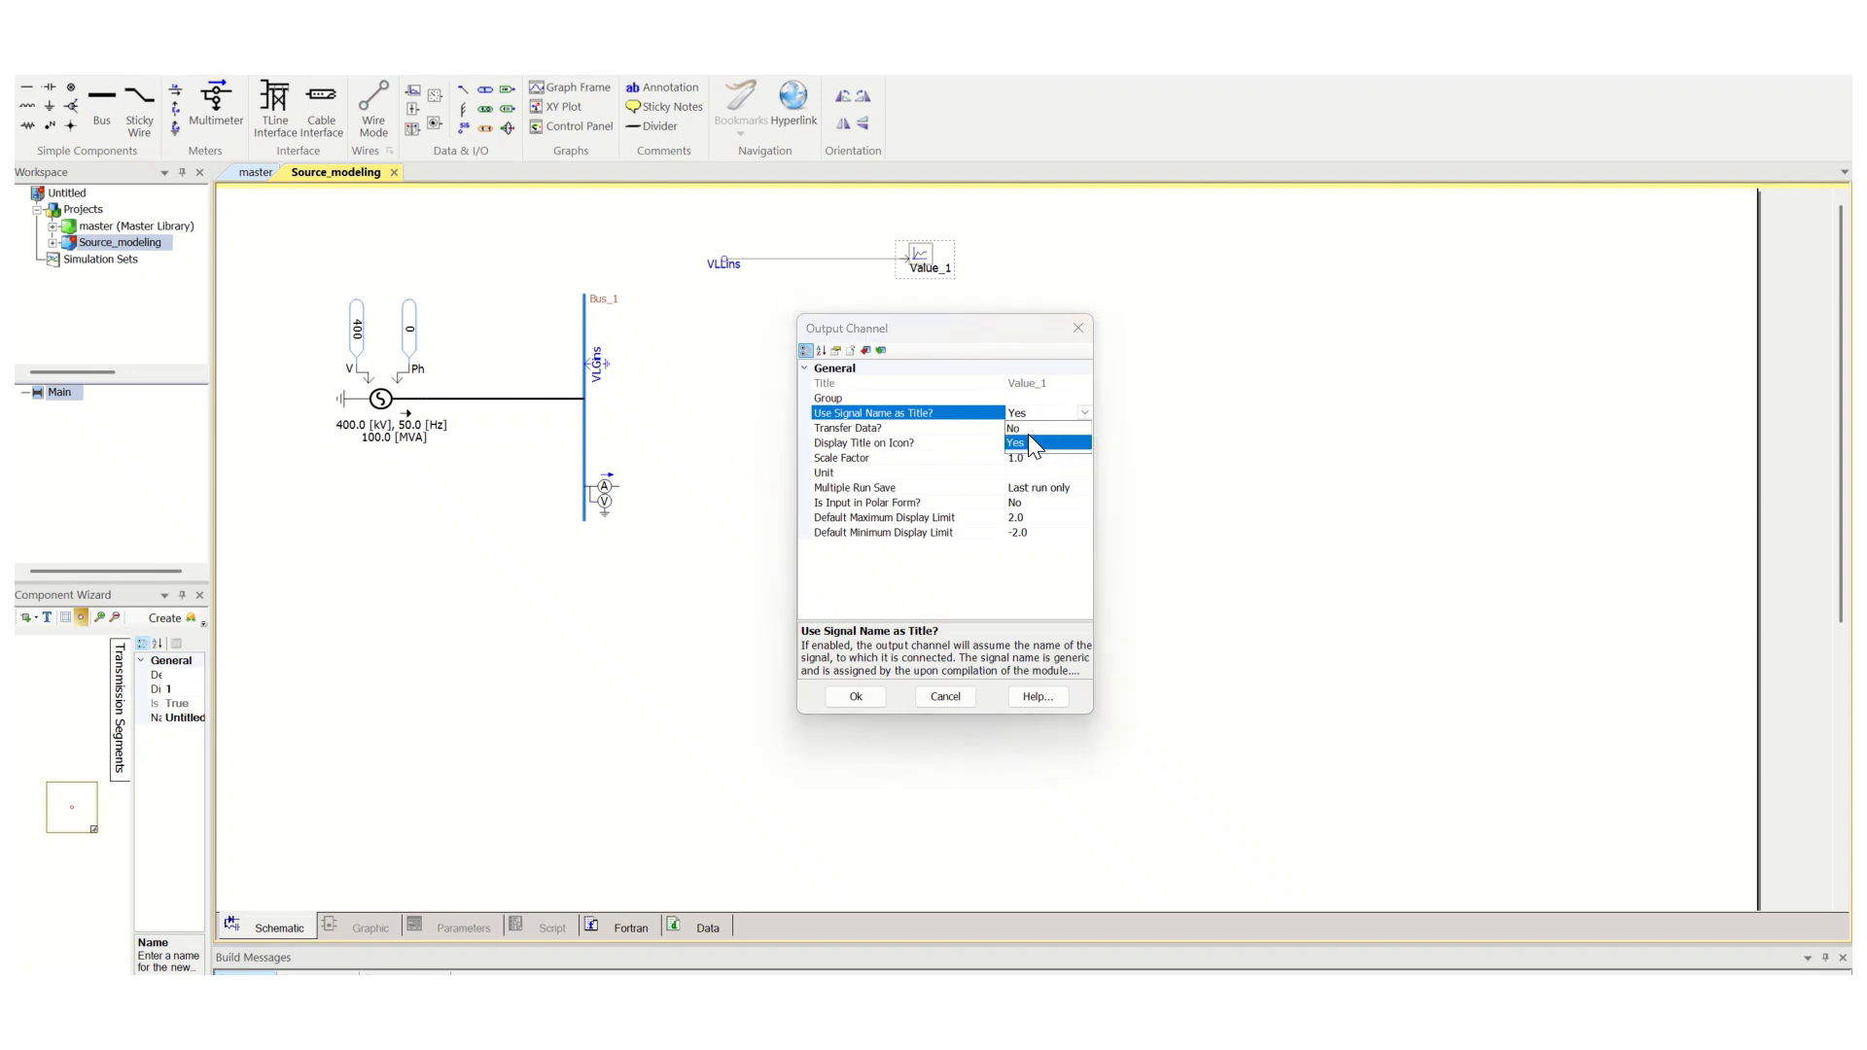
{"action": "left_click", "coordinate": [1030, 441]}
{"action": "left_click", "coordinate": [1040, 383]}
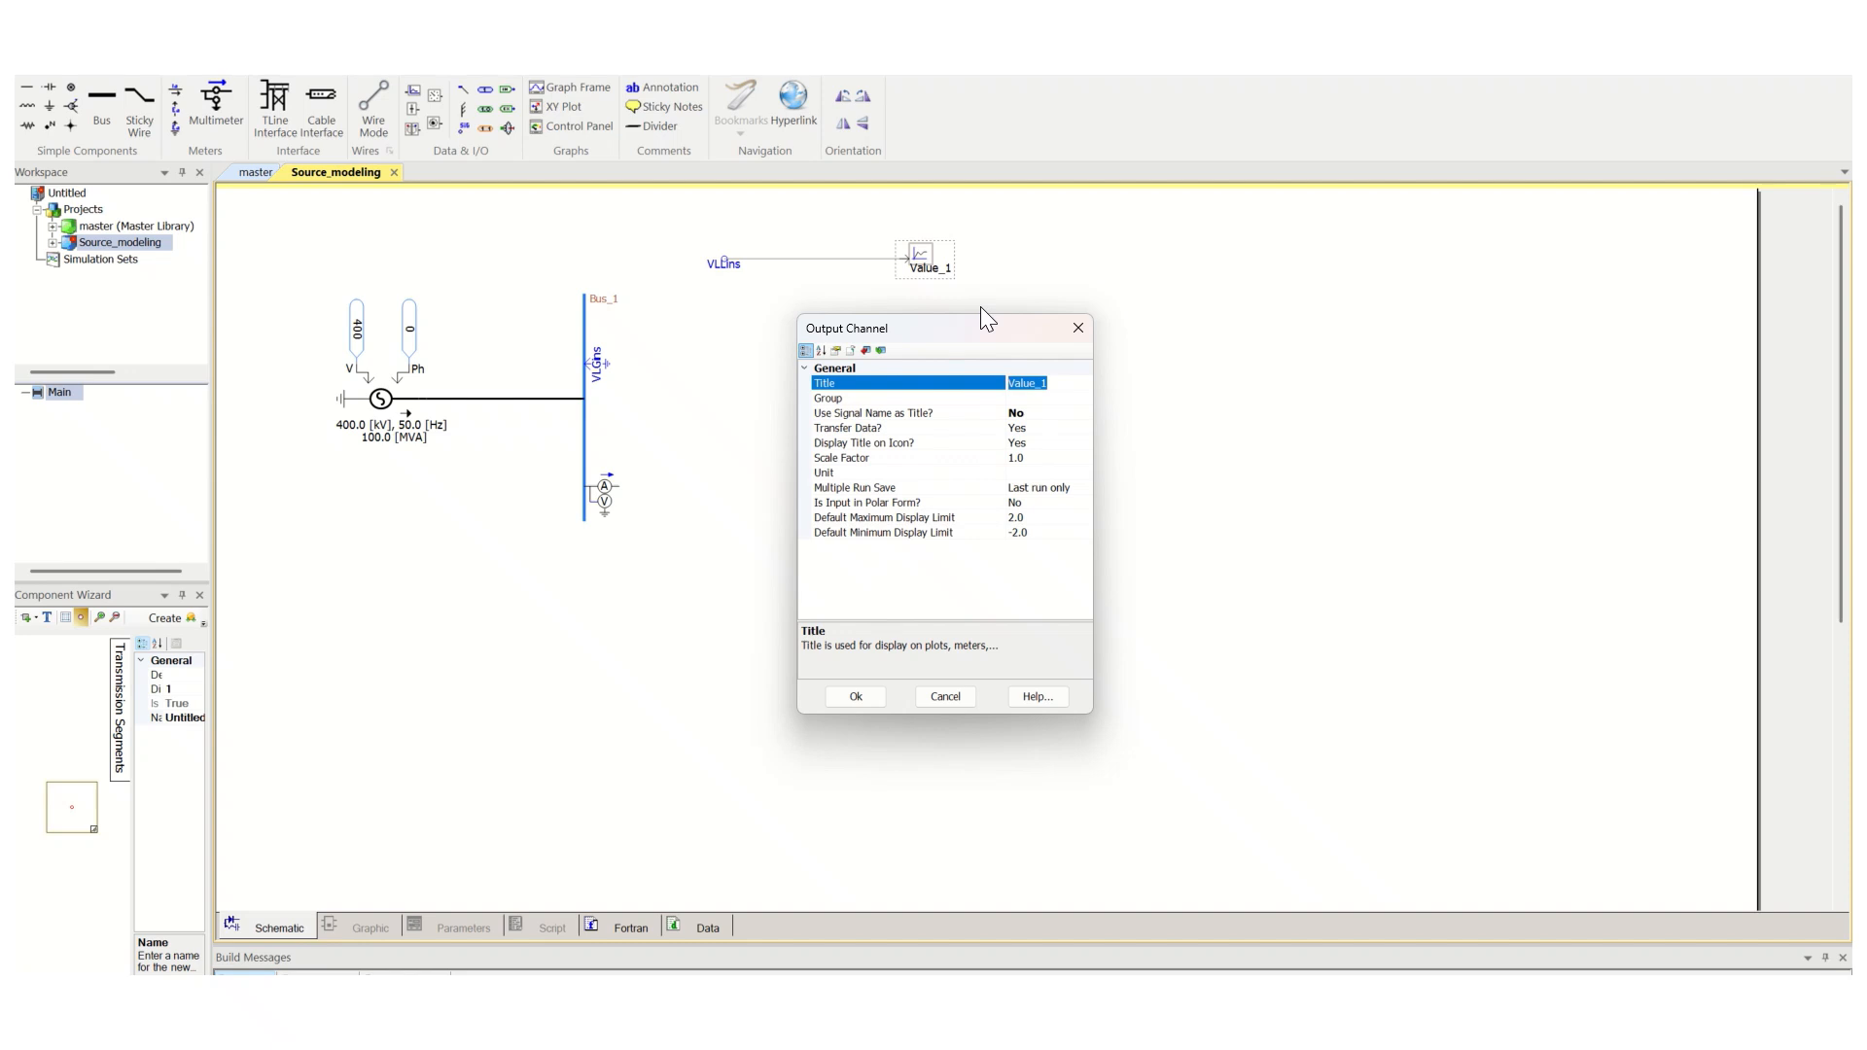
{"action": "type", "text": "V"}
{"action": "type", "text": "LLinst"}
{"action": "left_click", "coordinate": [855, 696]}
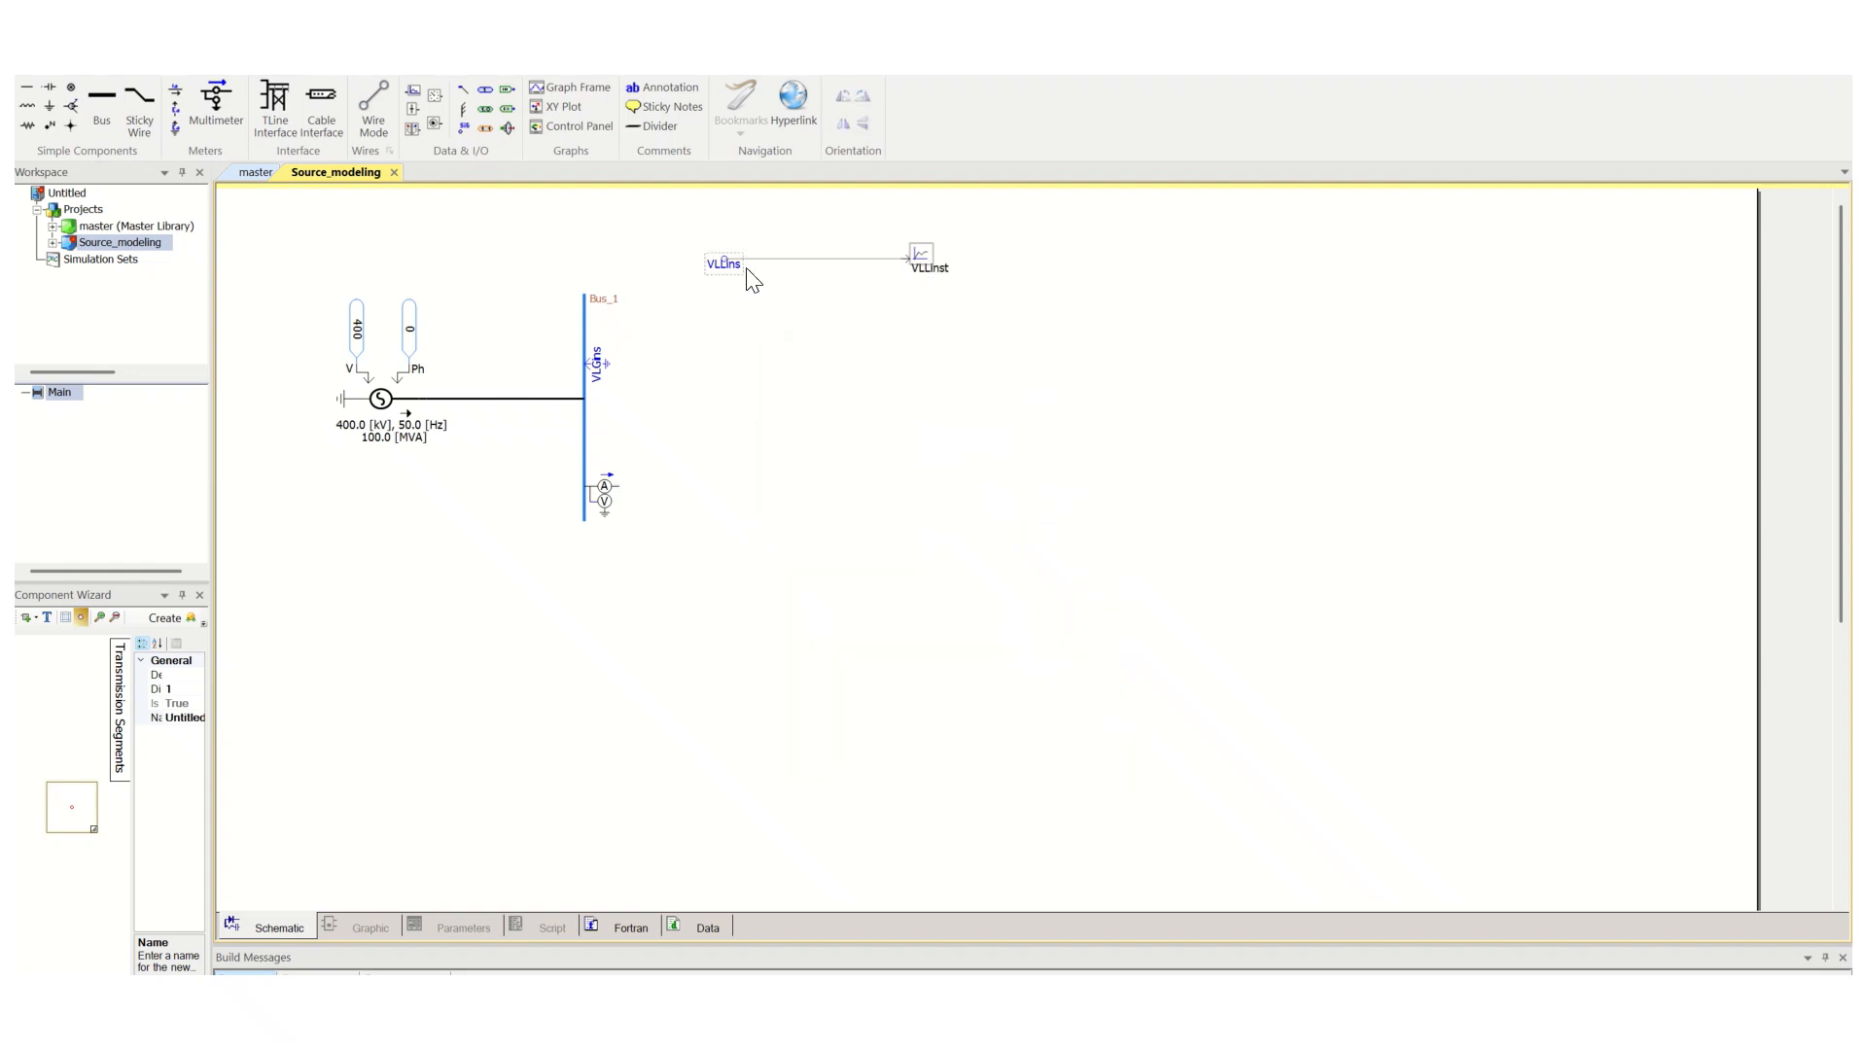
Build and run the source simulation
{"action": "mouse_move", "coordinate": [925, 260]}
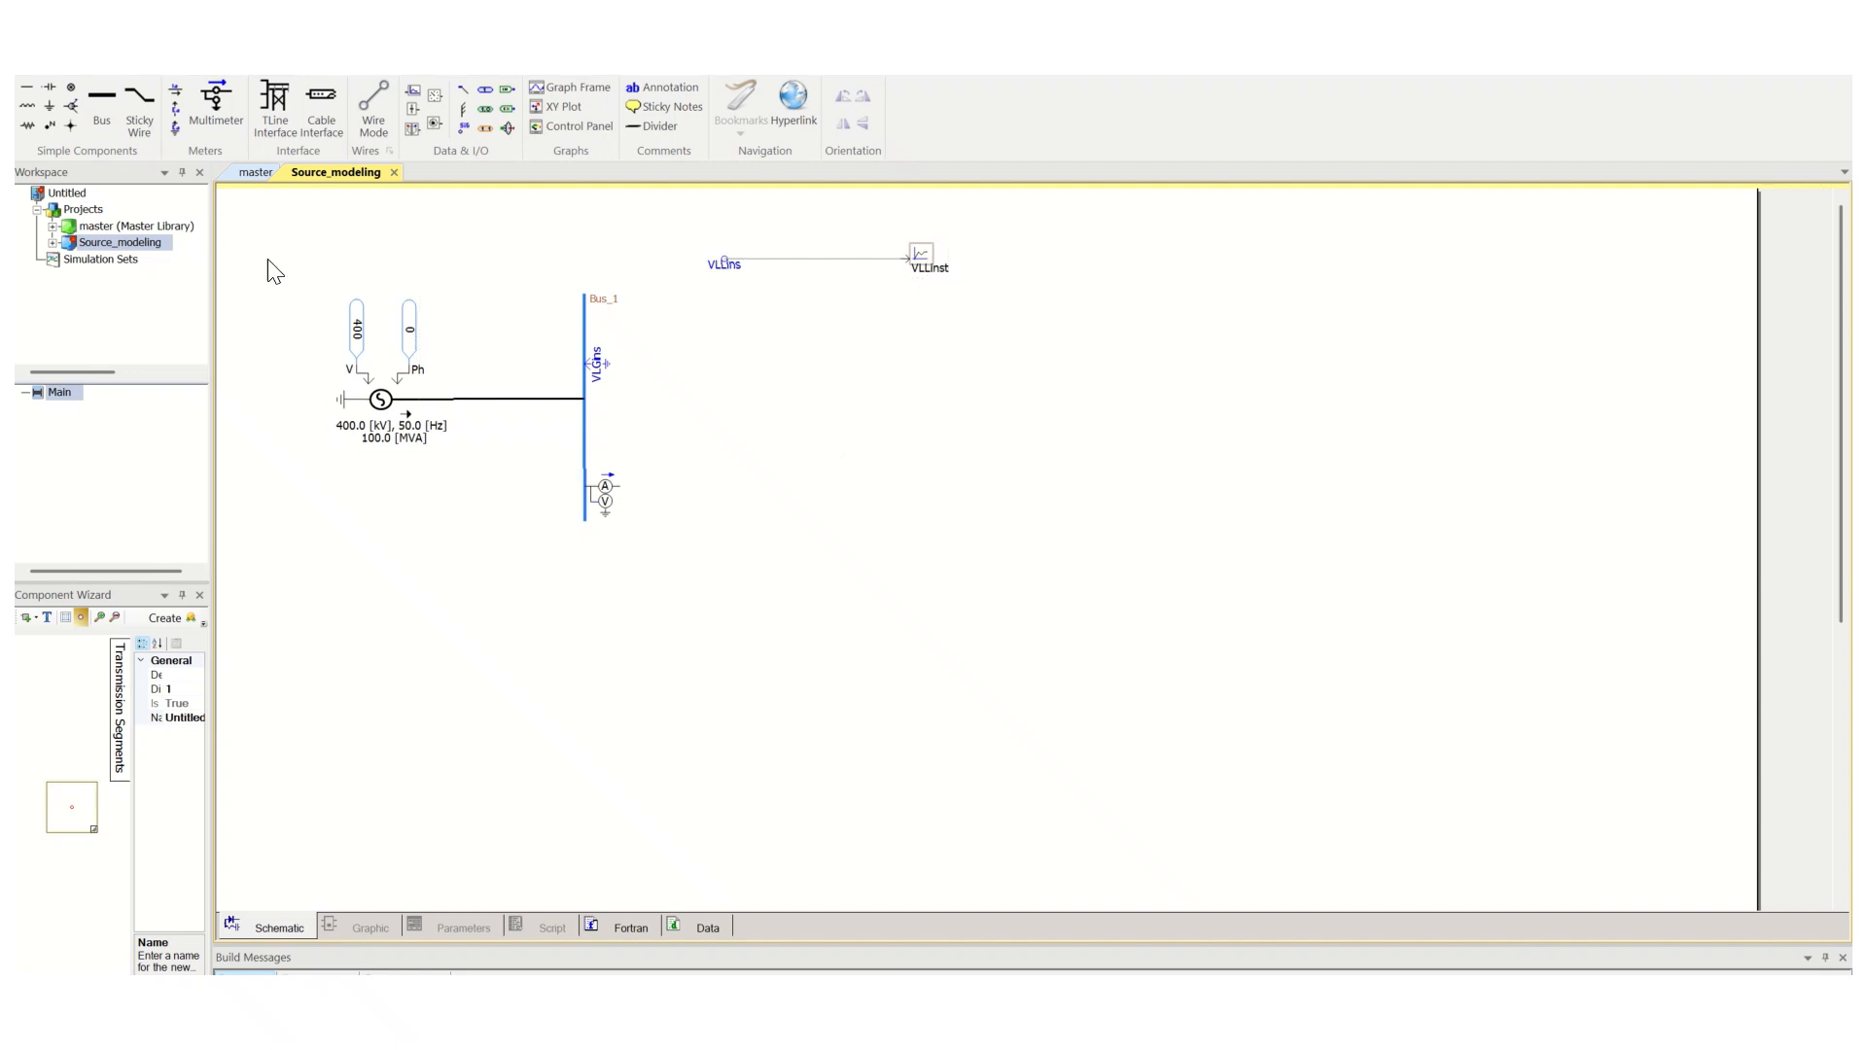
{"action": "left_click", "coordinate": [86, 64]}
{"action": "left_click", "coordinate": [273, 107]}
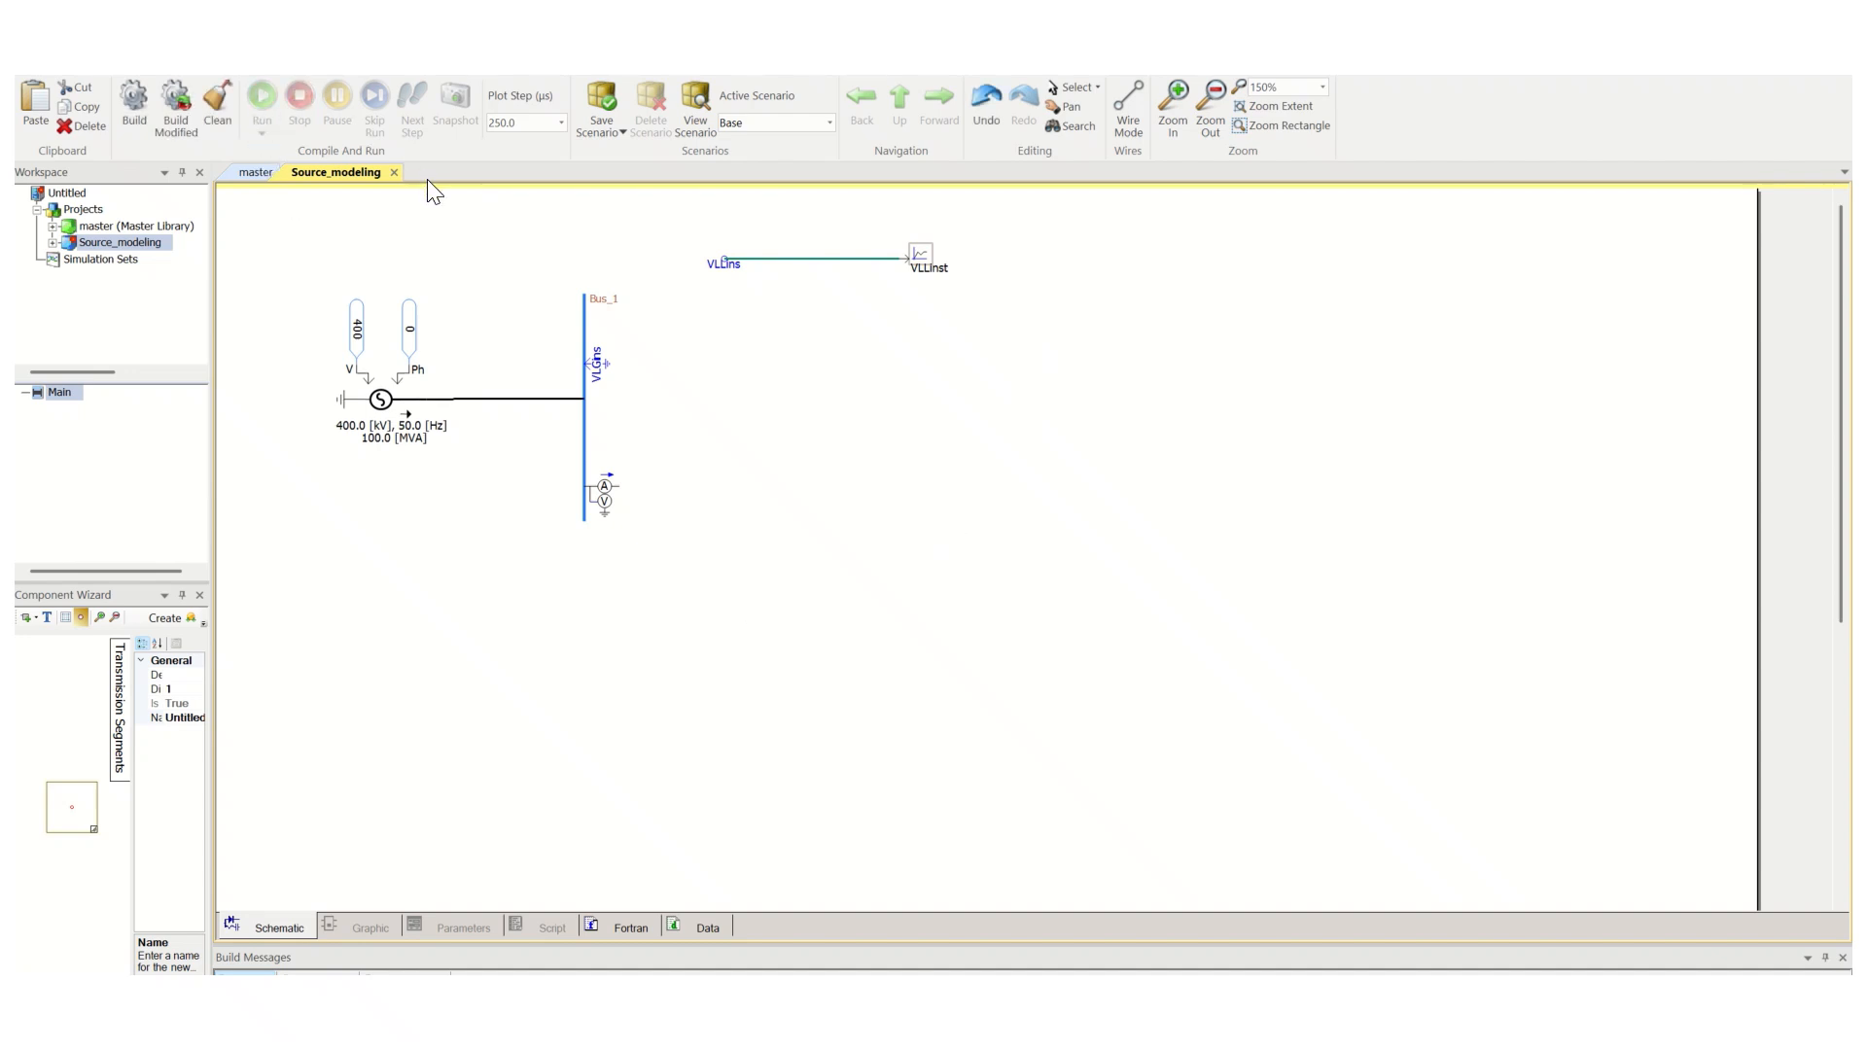
{"action": "mouse_move", "coordinate": [445, 199]}
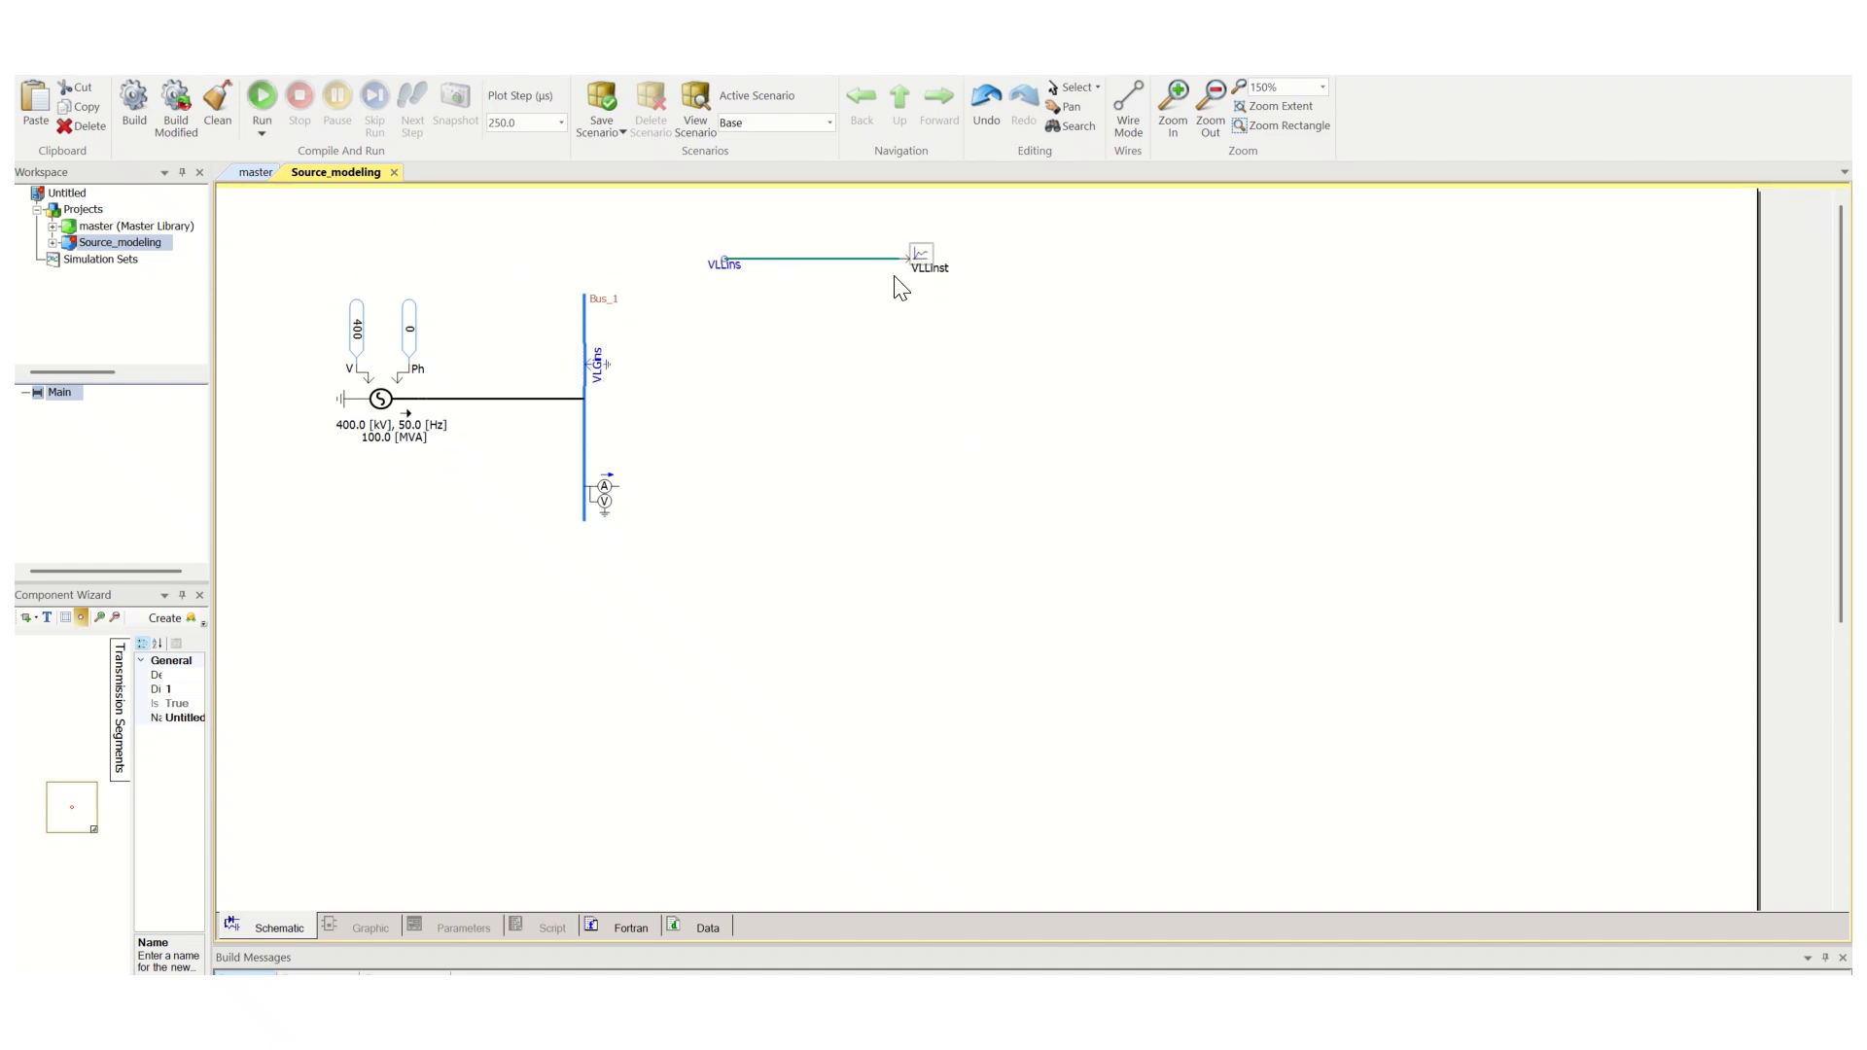
Add an overlay graph with the VLLinst output channel's signal and place it in the empty area right of the channel
{"action": "right_click", "coordinate": [923, 256]}
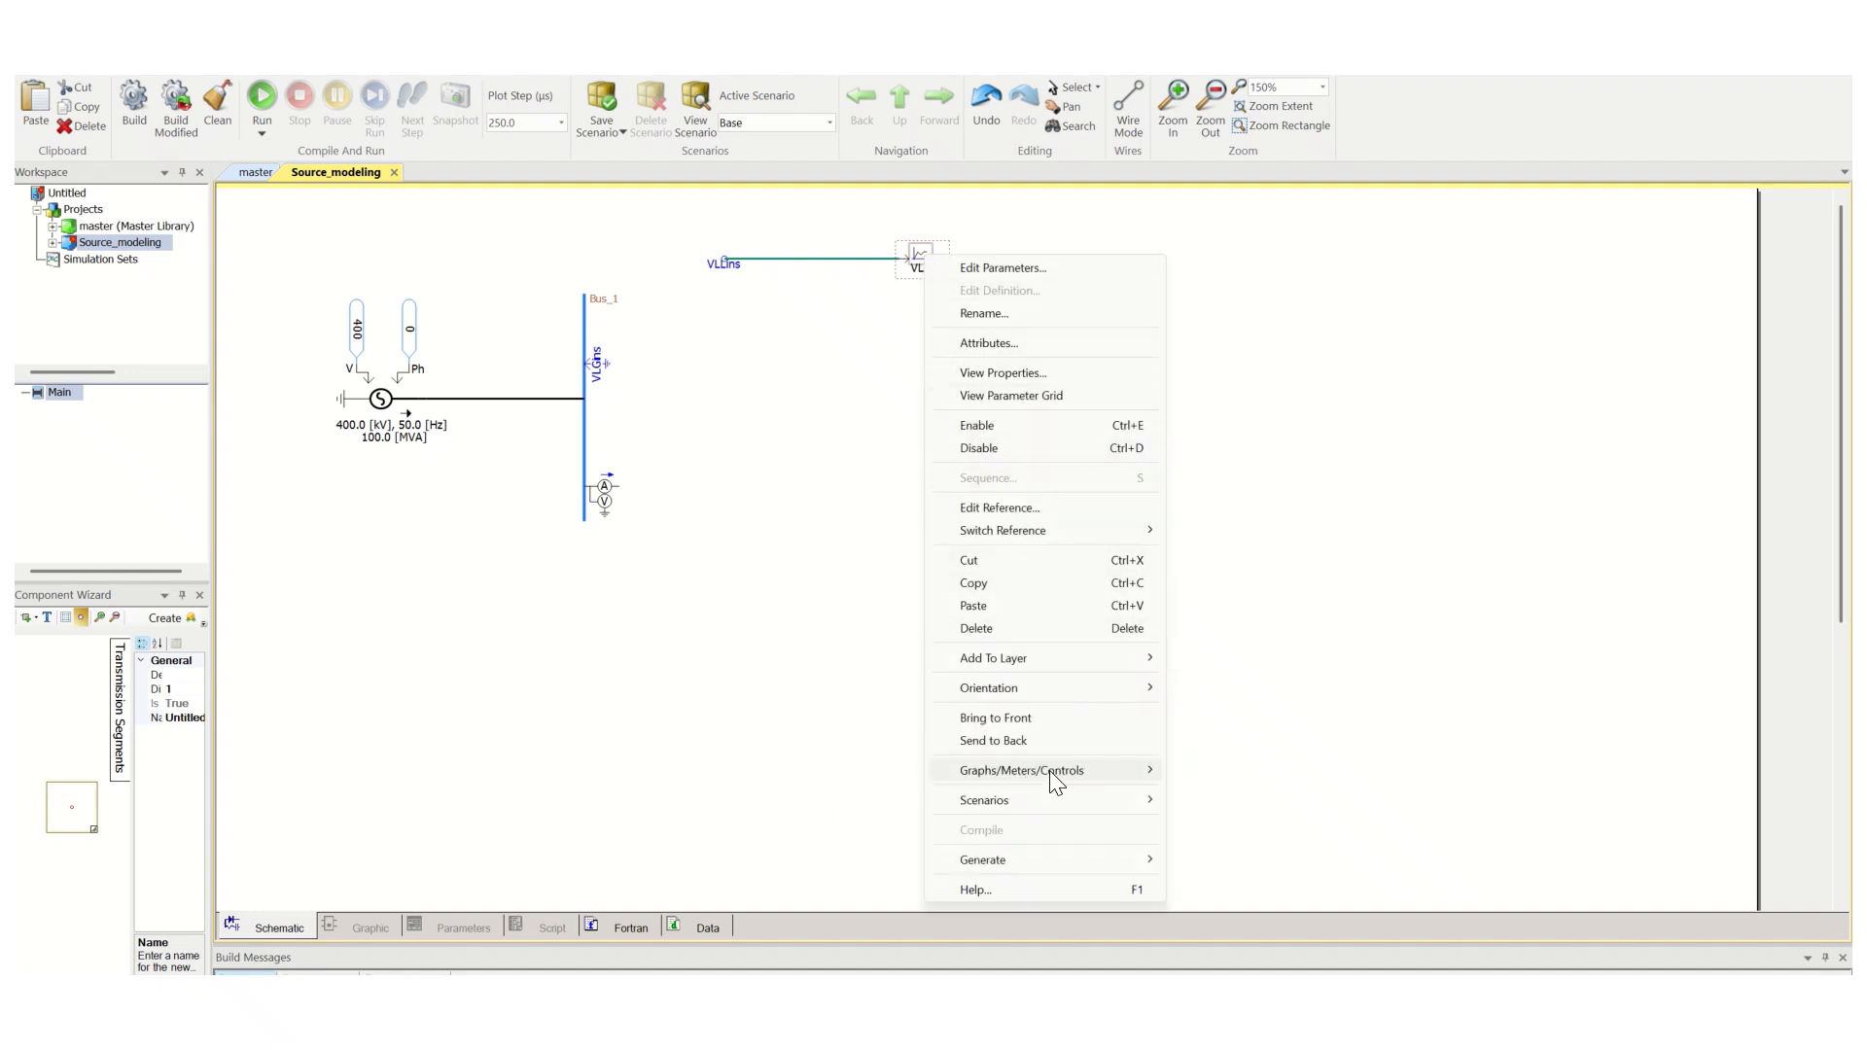
{"action": "mouse_move", "coordinate": [1073, 771]}
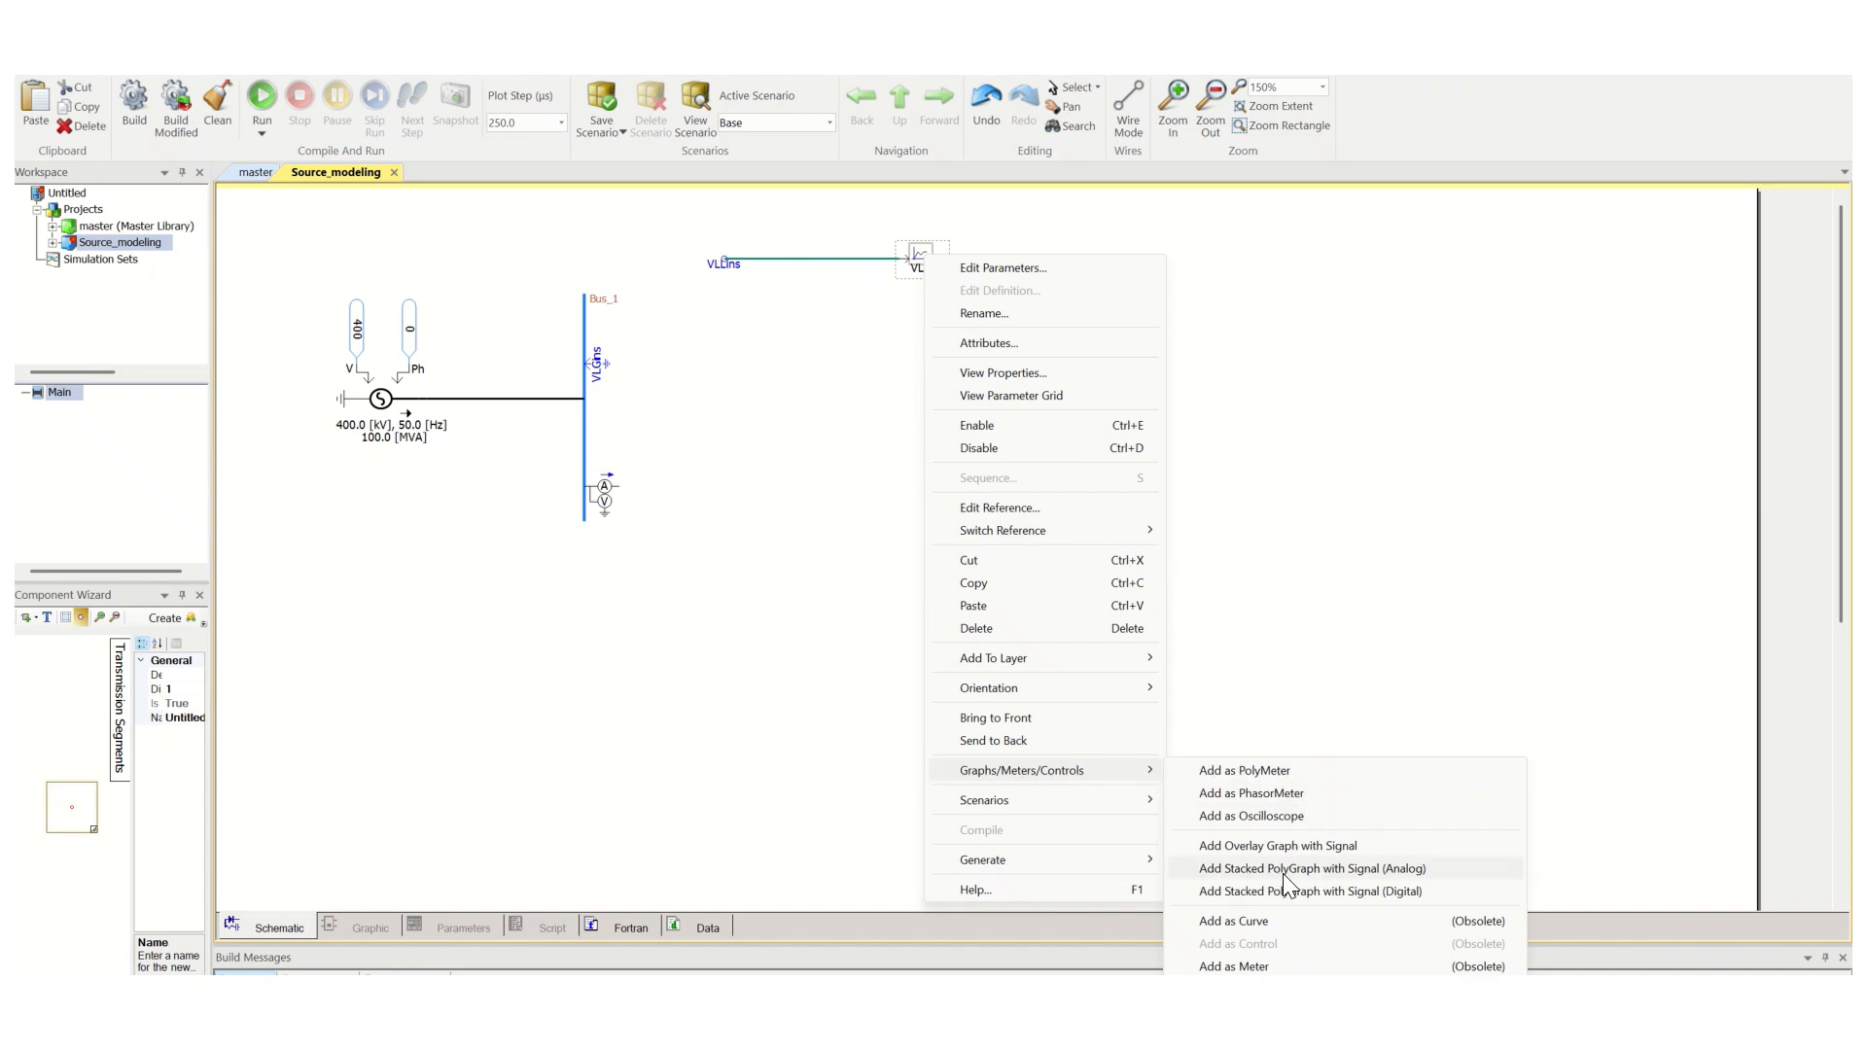
{"action": "left_click", "coordinate": [1322, 844]}
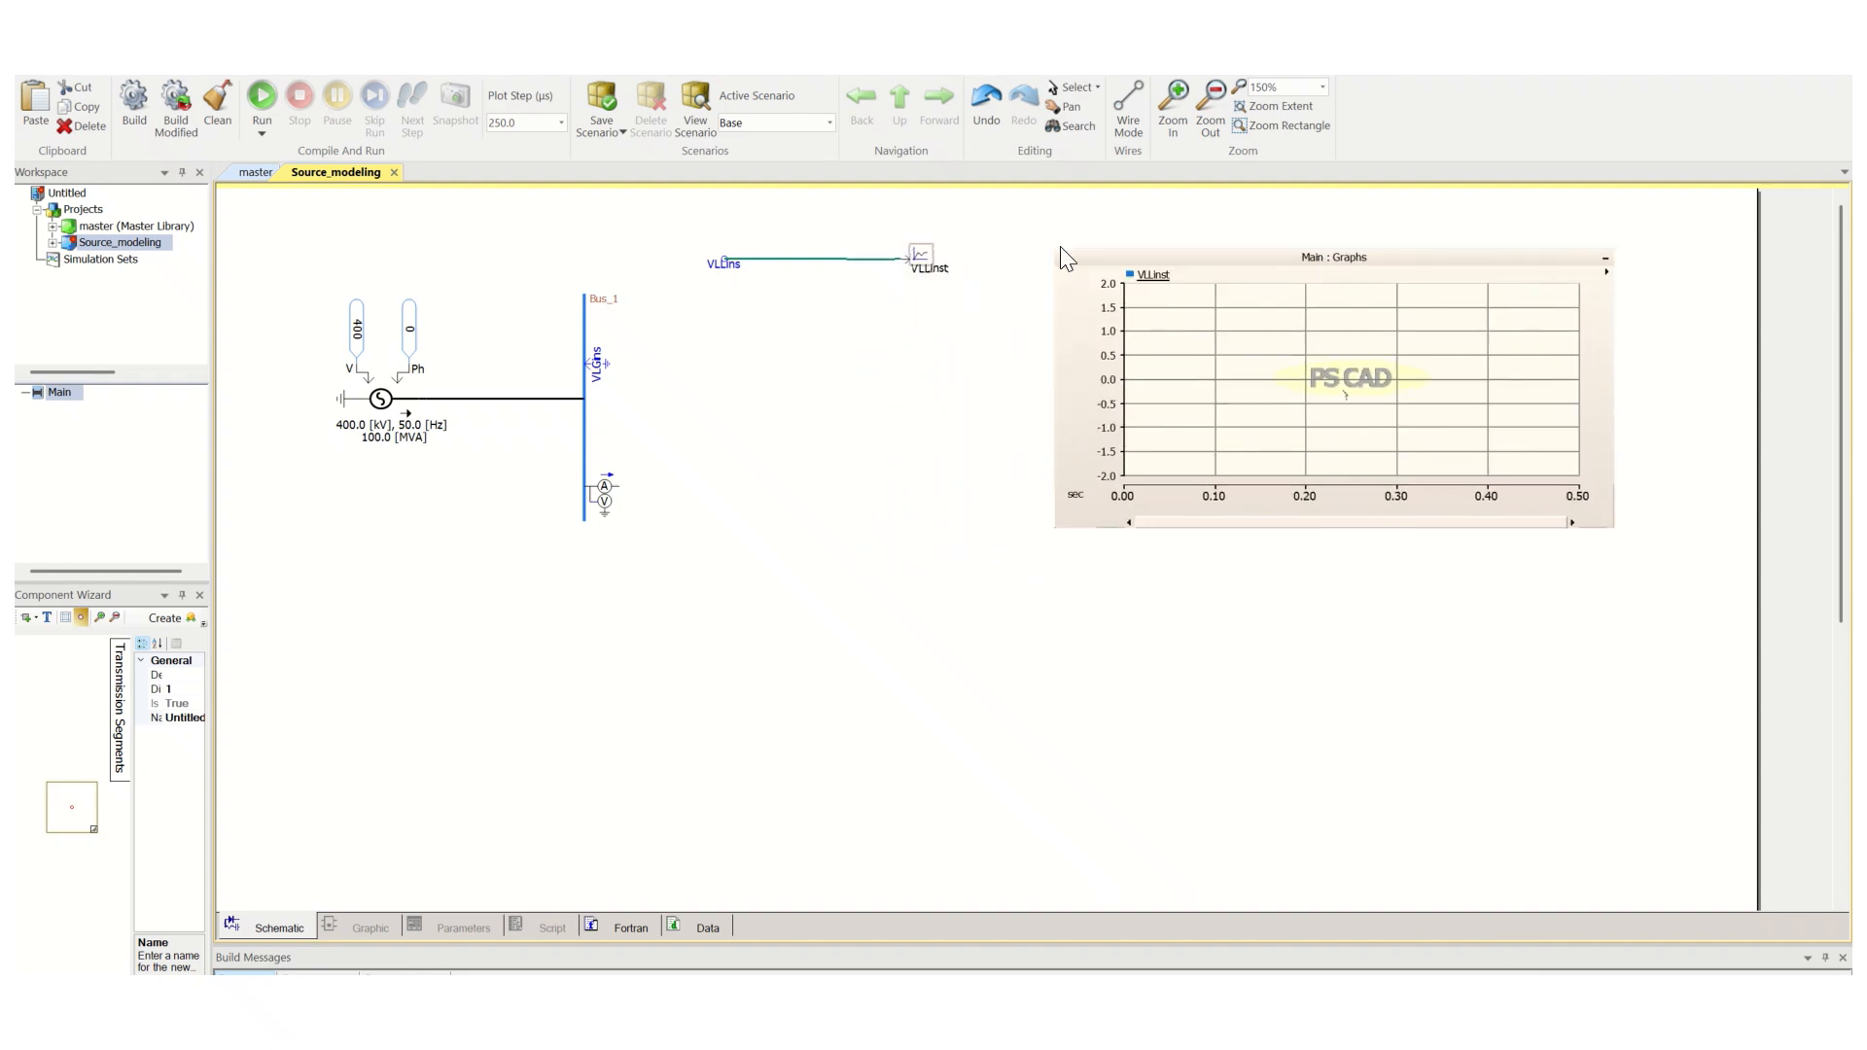
{"action": "left_click", "coordinate": [1073, 226]}
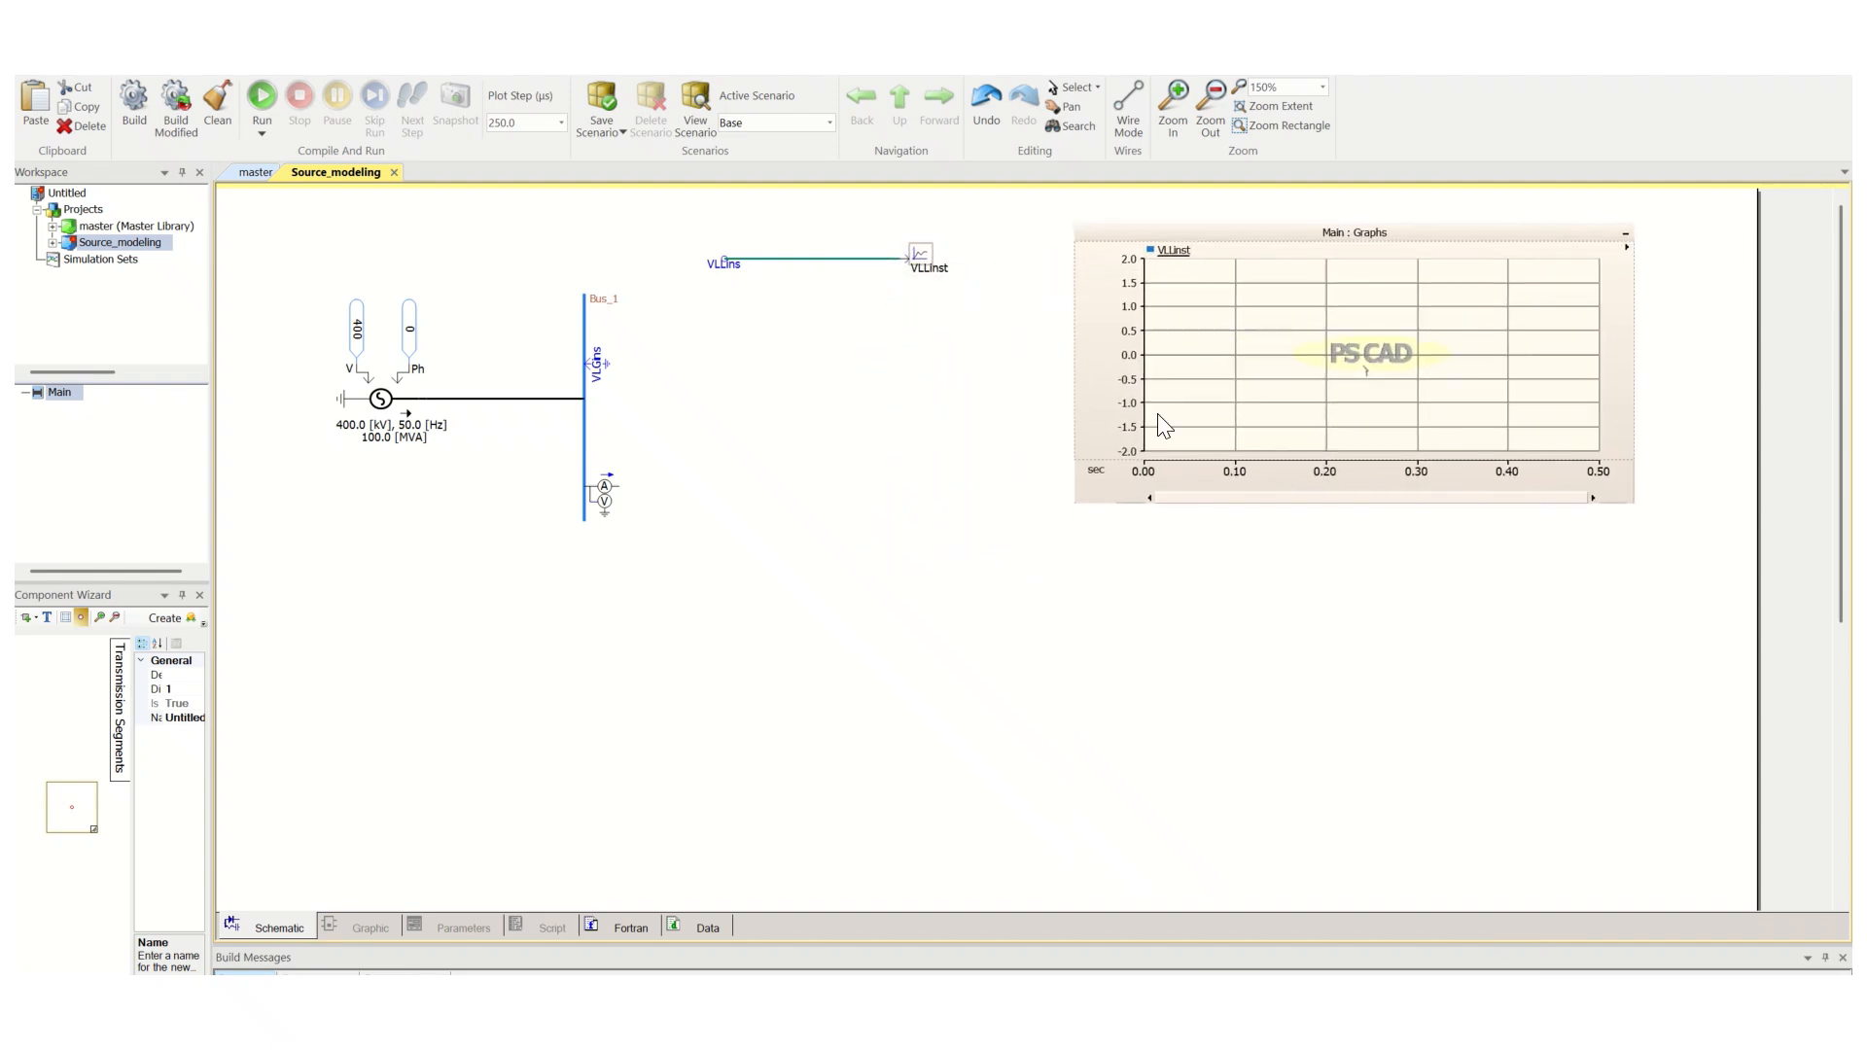
Shrink the VLLinst graph frame and shift it slightly to the right, keeping its frame settings as they are
{"action": "left_click", "coordinate": [1227, 258]}
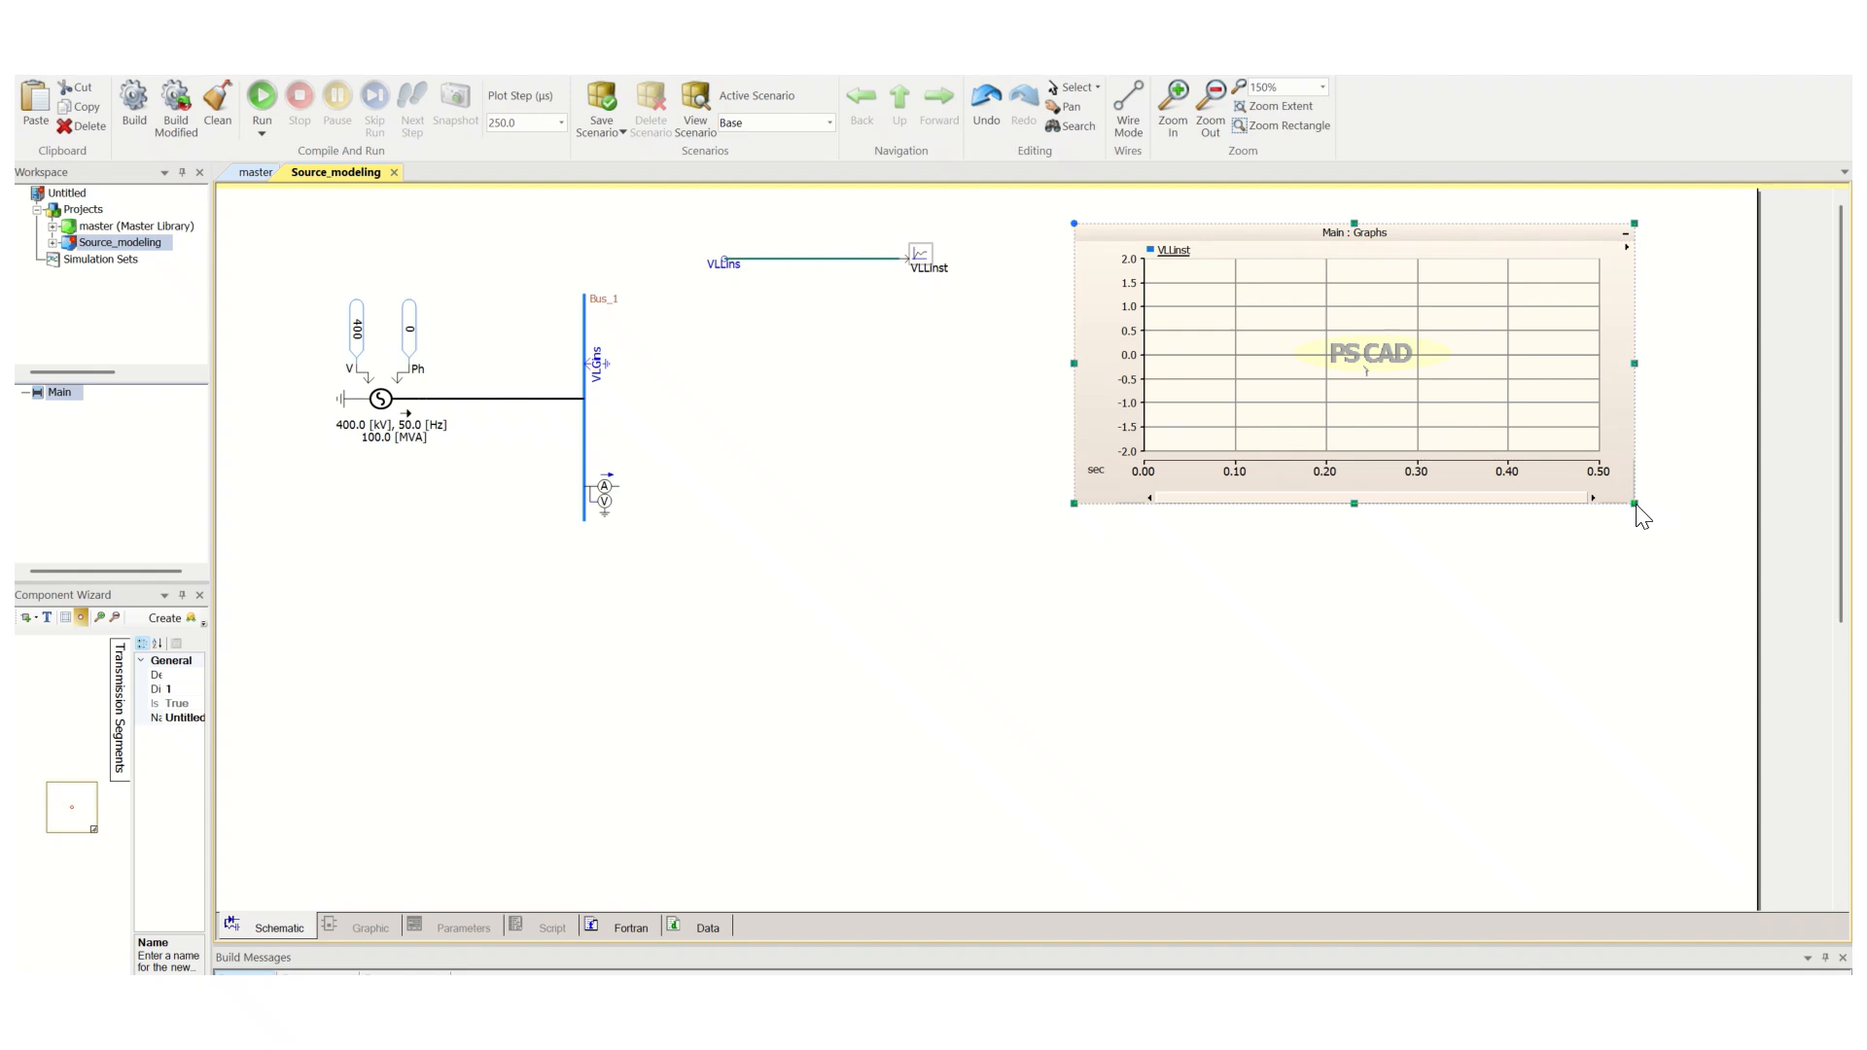
{"action": "left_click_drag", "start_coordinate": [1639, 511], "coordinate": [1512, 486]}
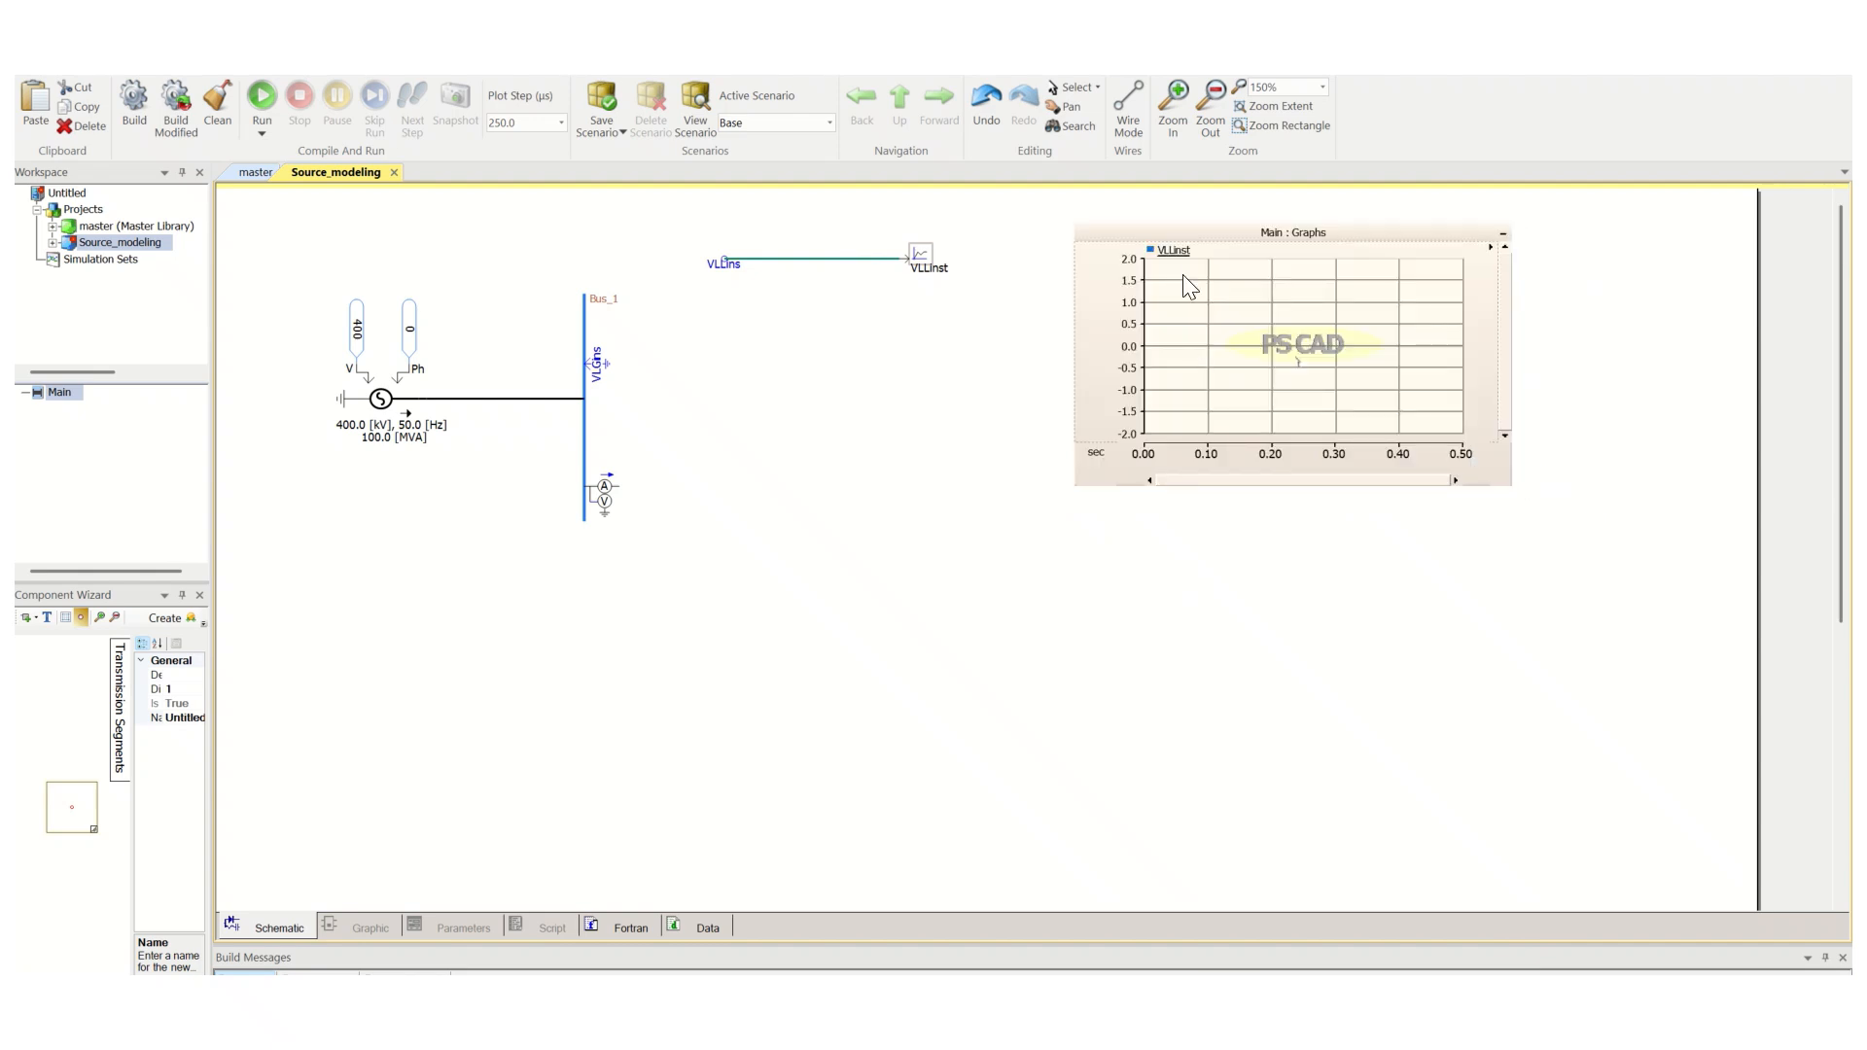
{"action": "left_click_drag", "start_coordinate": [1190, 235], "coordinate": [1225, 238]}
{"action": "left_click", "coordinate": [1178, 237]}
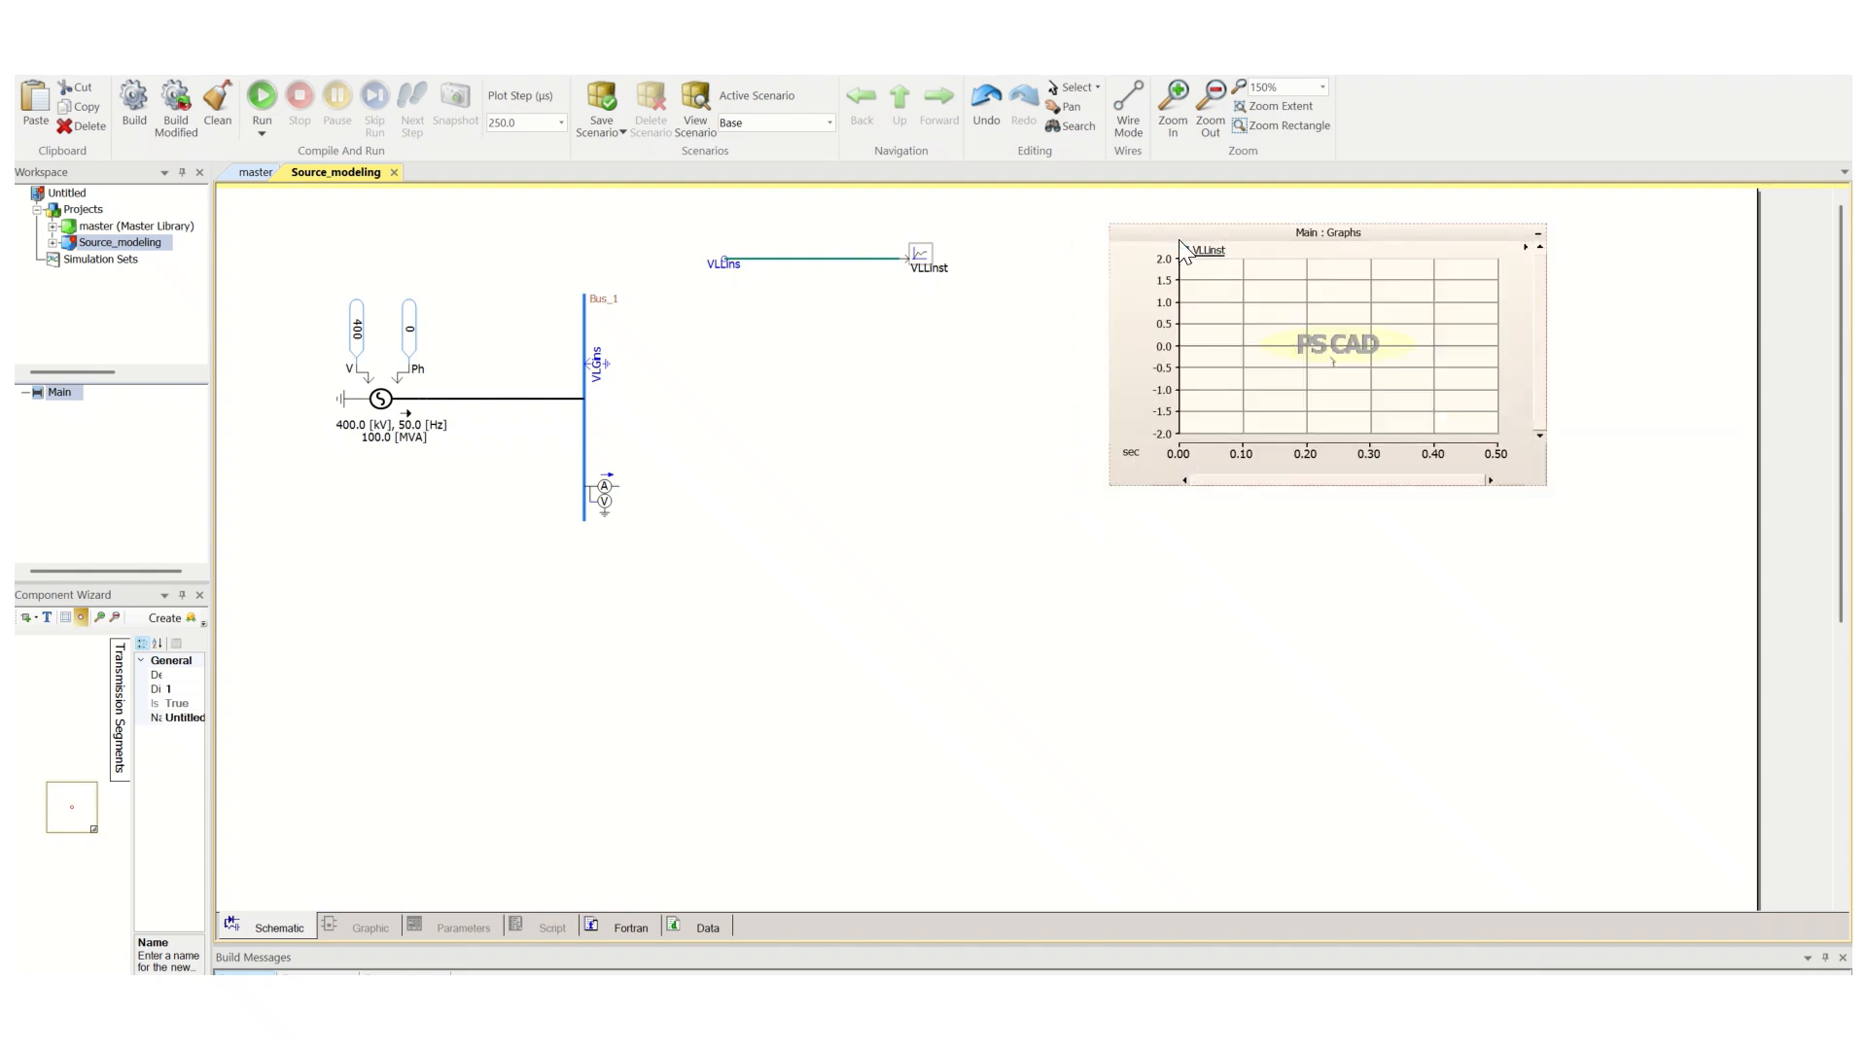
{"action": "double_click", "coordinate": [1155, 231]}
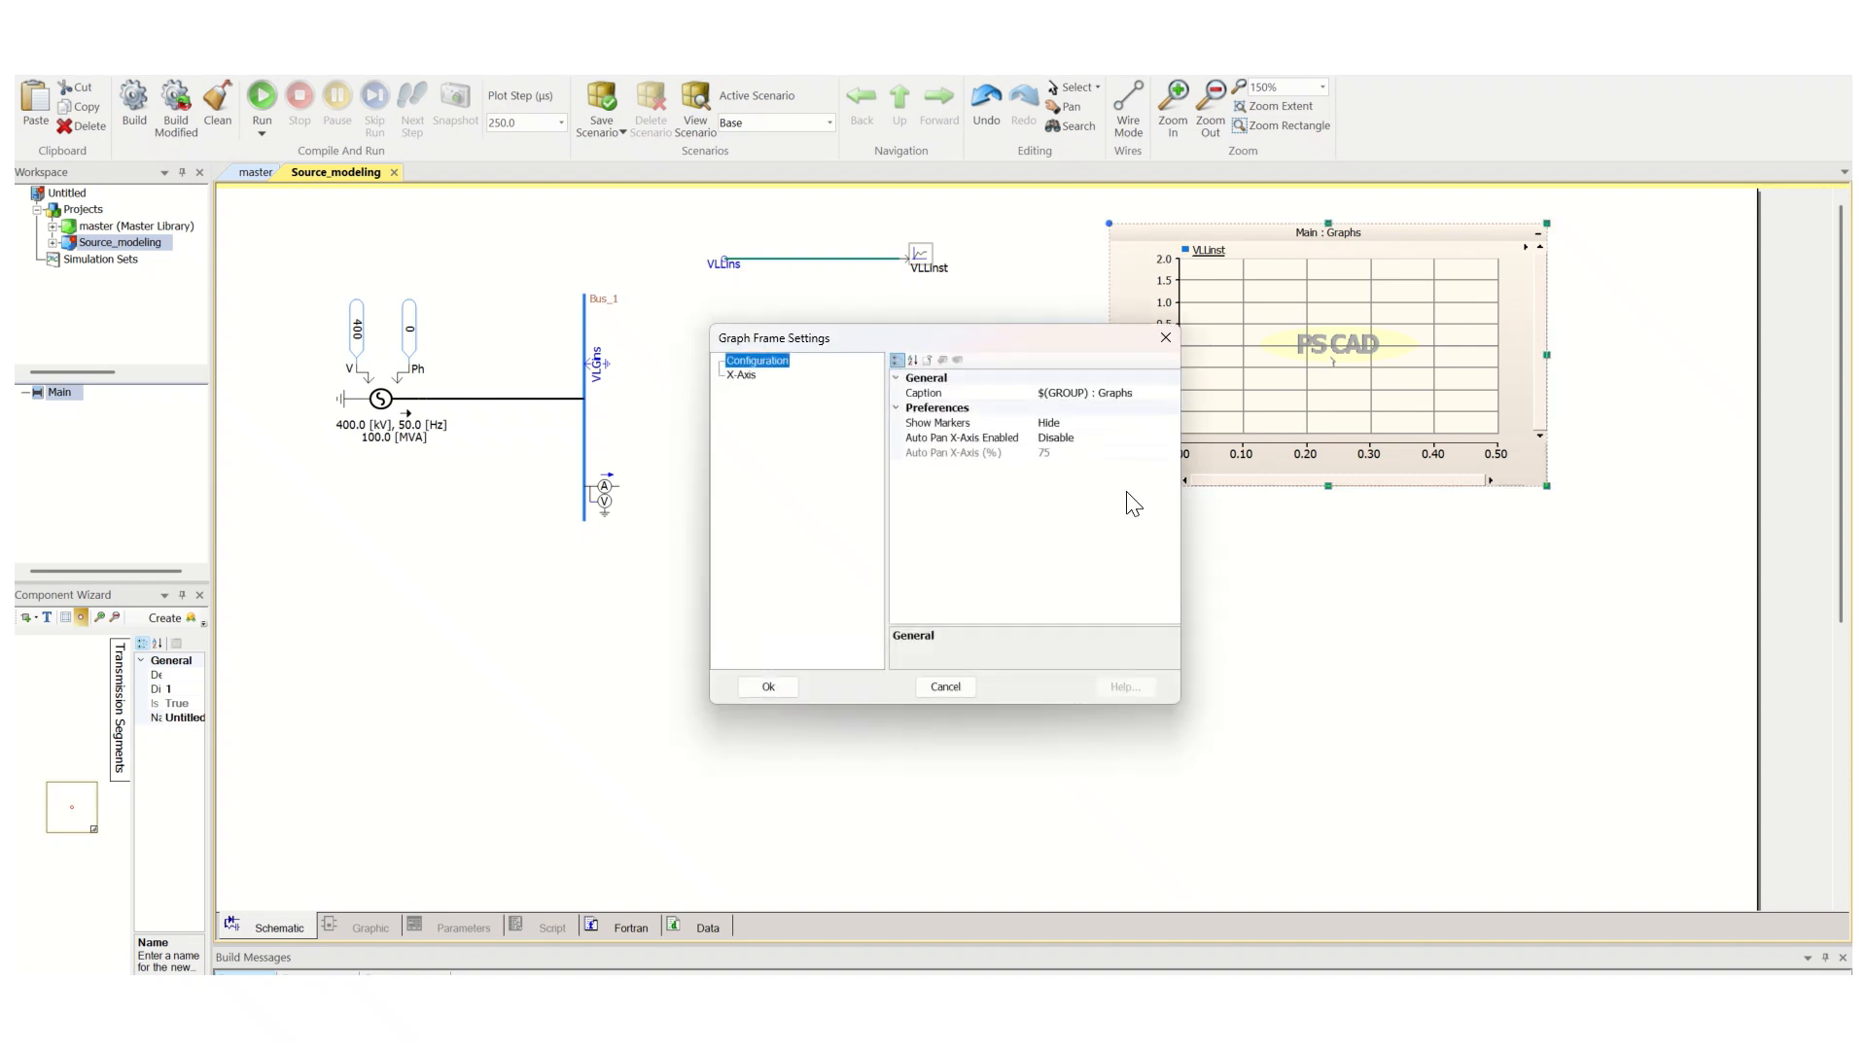
{"action": "left_click", "coordinate": [939, 684]}
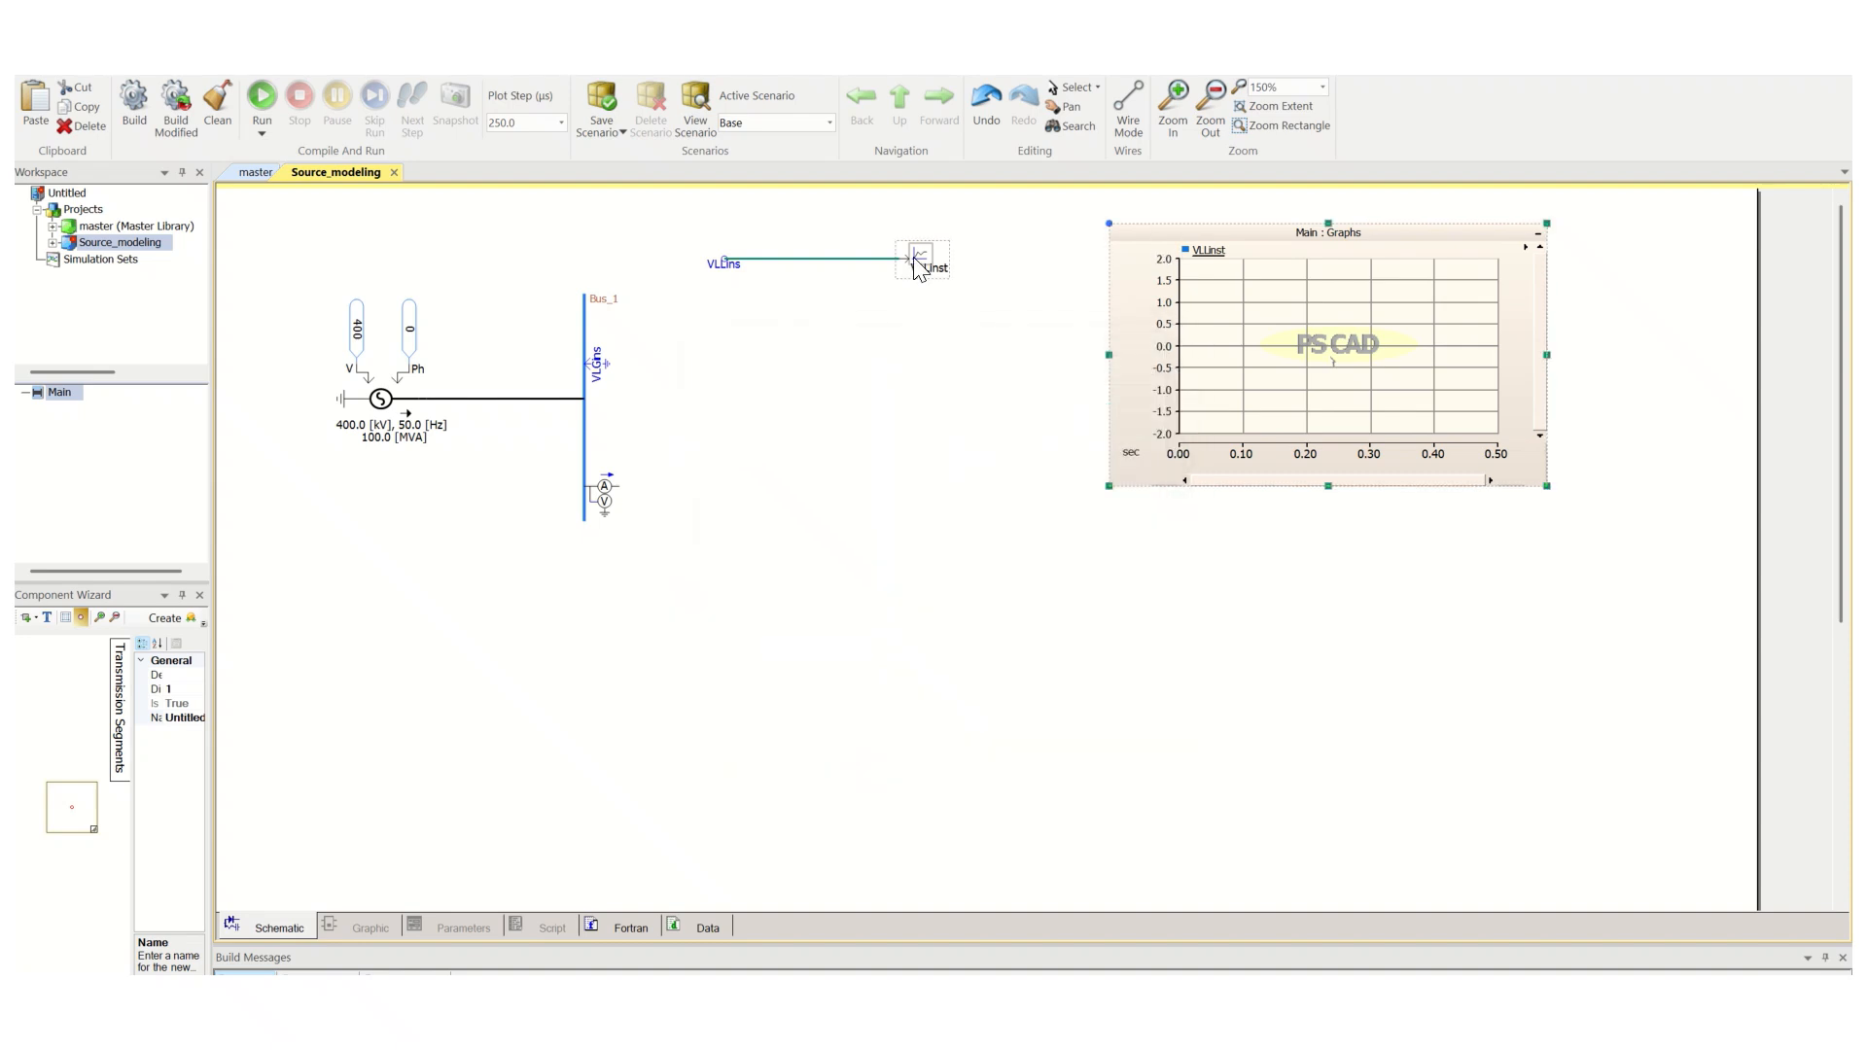
Set the VLLinst output channel's unit to kV
{"action": "double_click", "coordinate": [919, 254]}
{"action": "left_click", "coordinate": [1038, 473]}
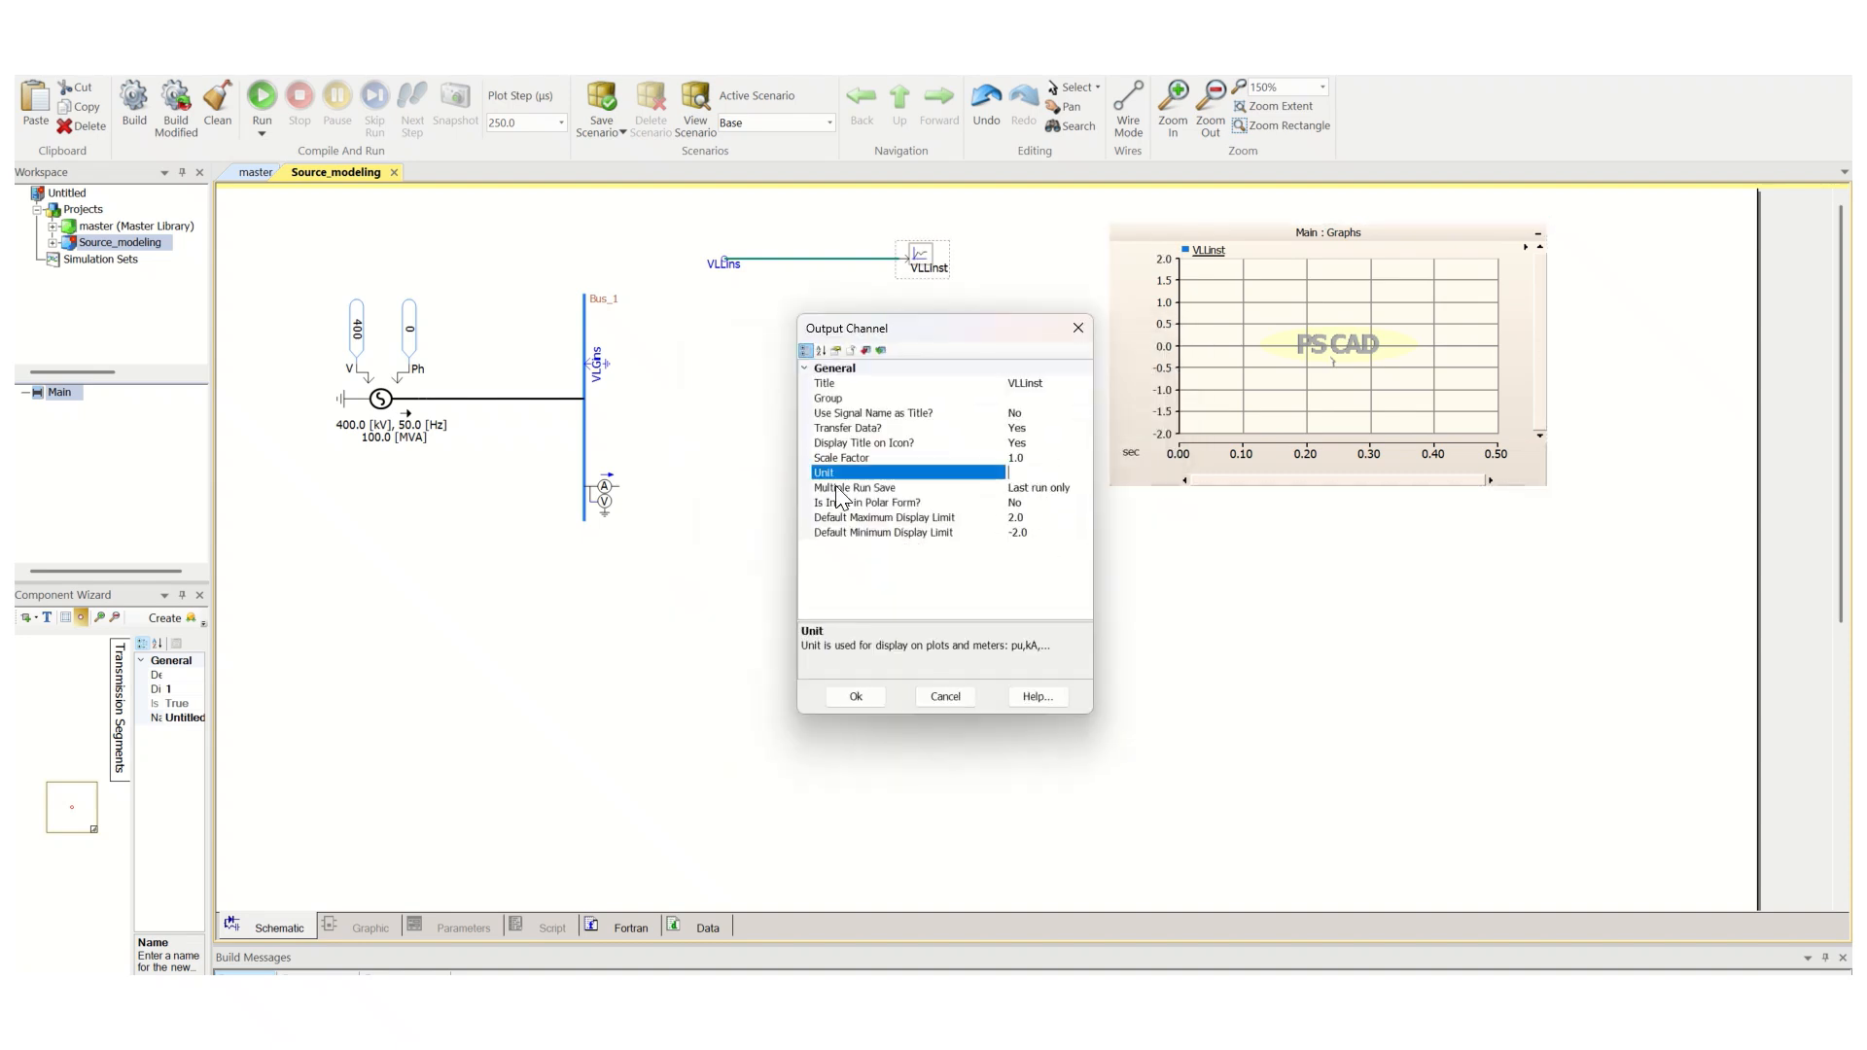
{"action": "type", "text": "kV"}
{"action": "left_click", "coordinate": [856, 697]}
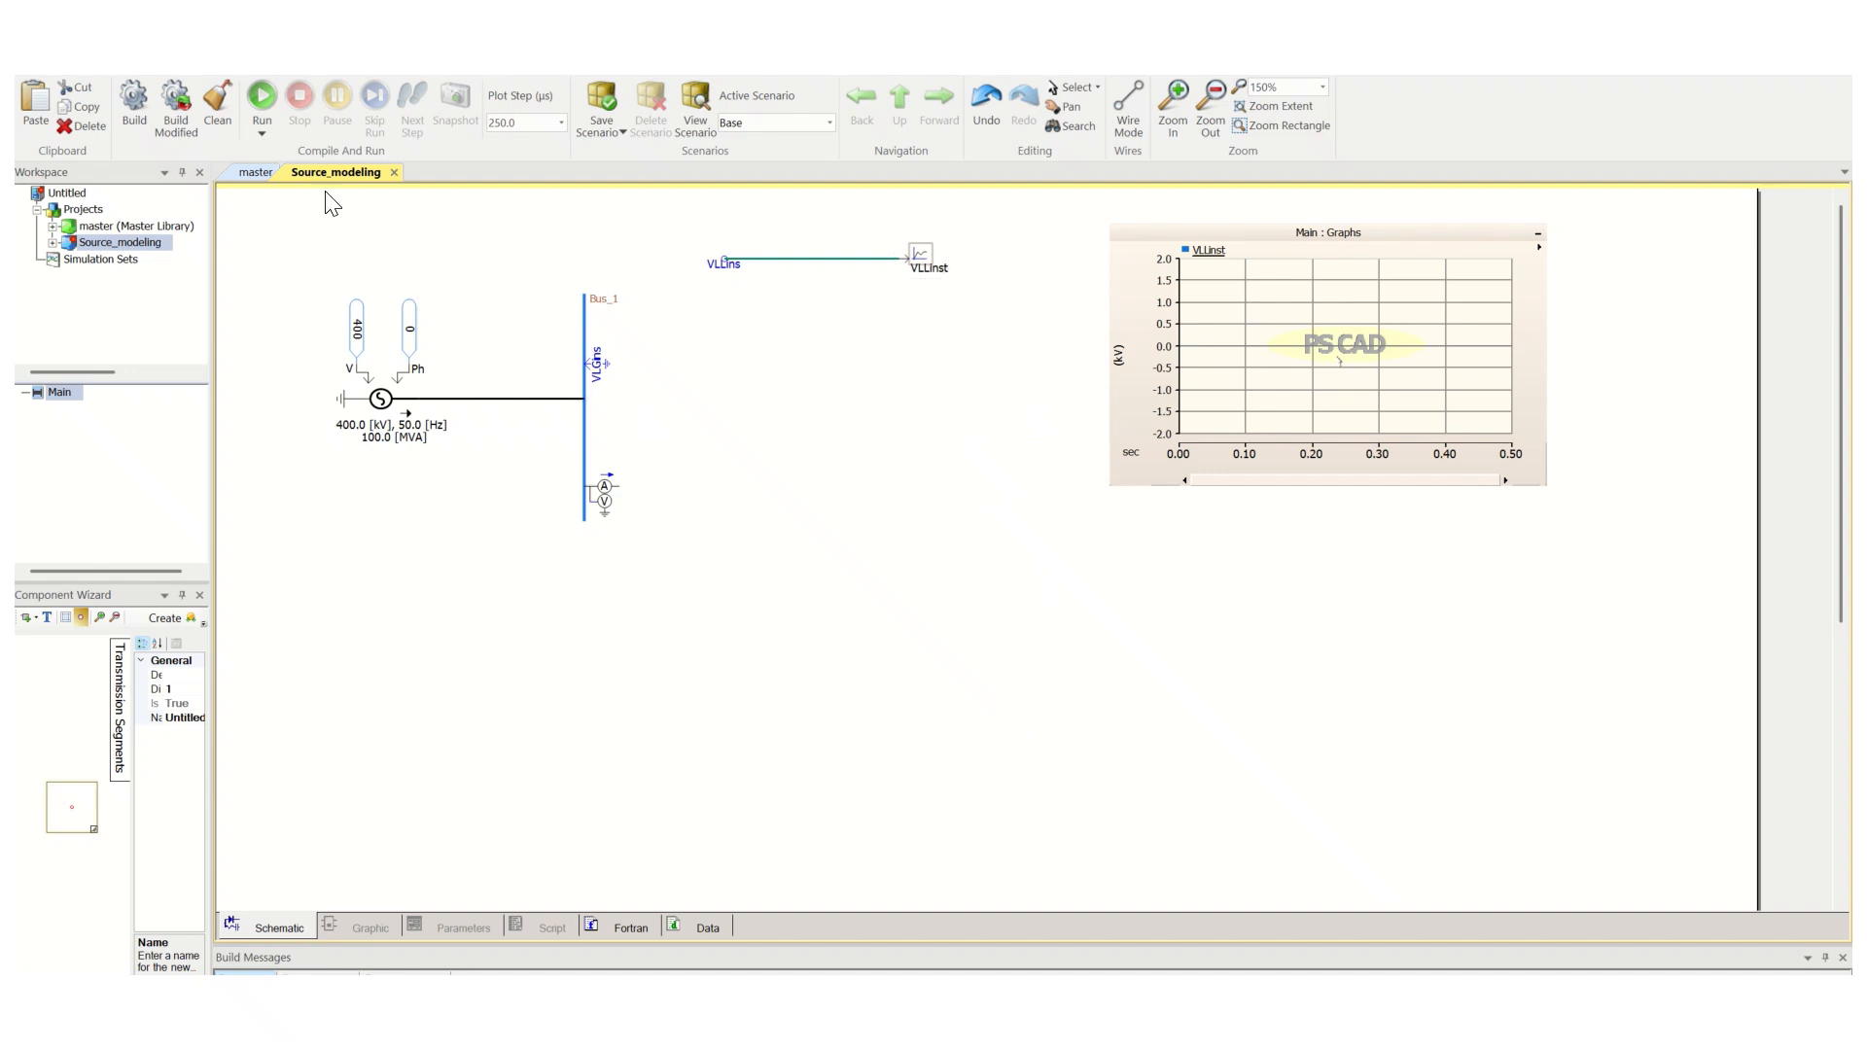
Run the simulation again and fit the VLLinst graph's vertical axis to the waveforms
{"action": "left_click", "coordinate": [262, 97]}
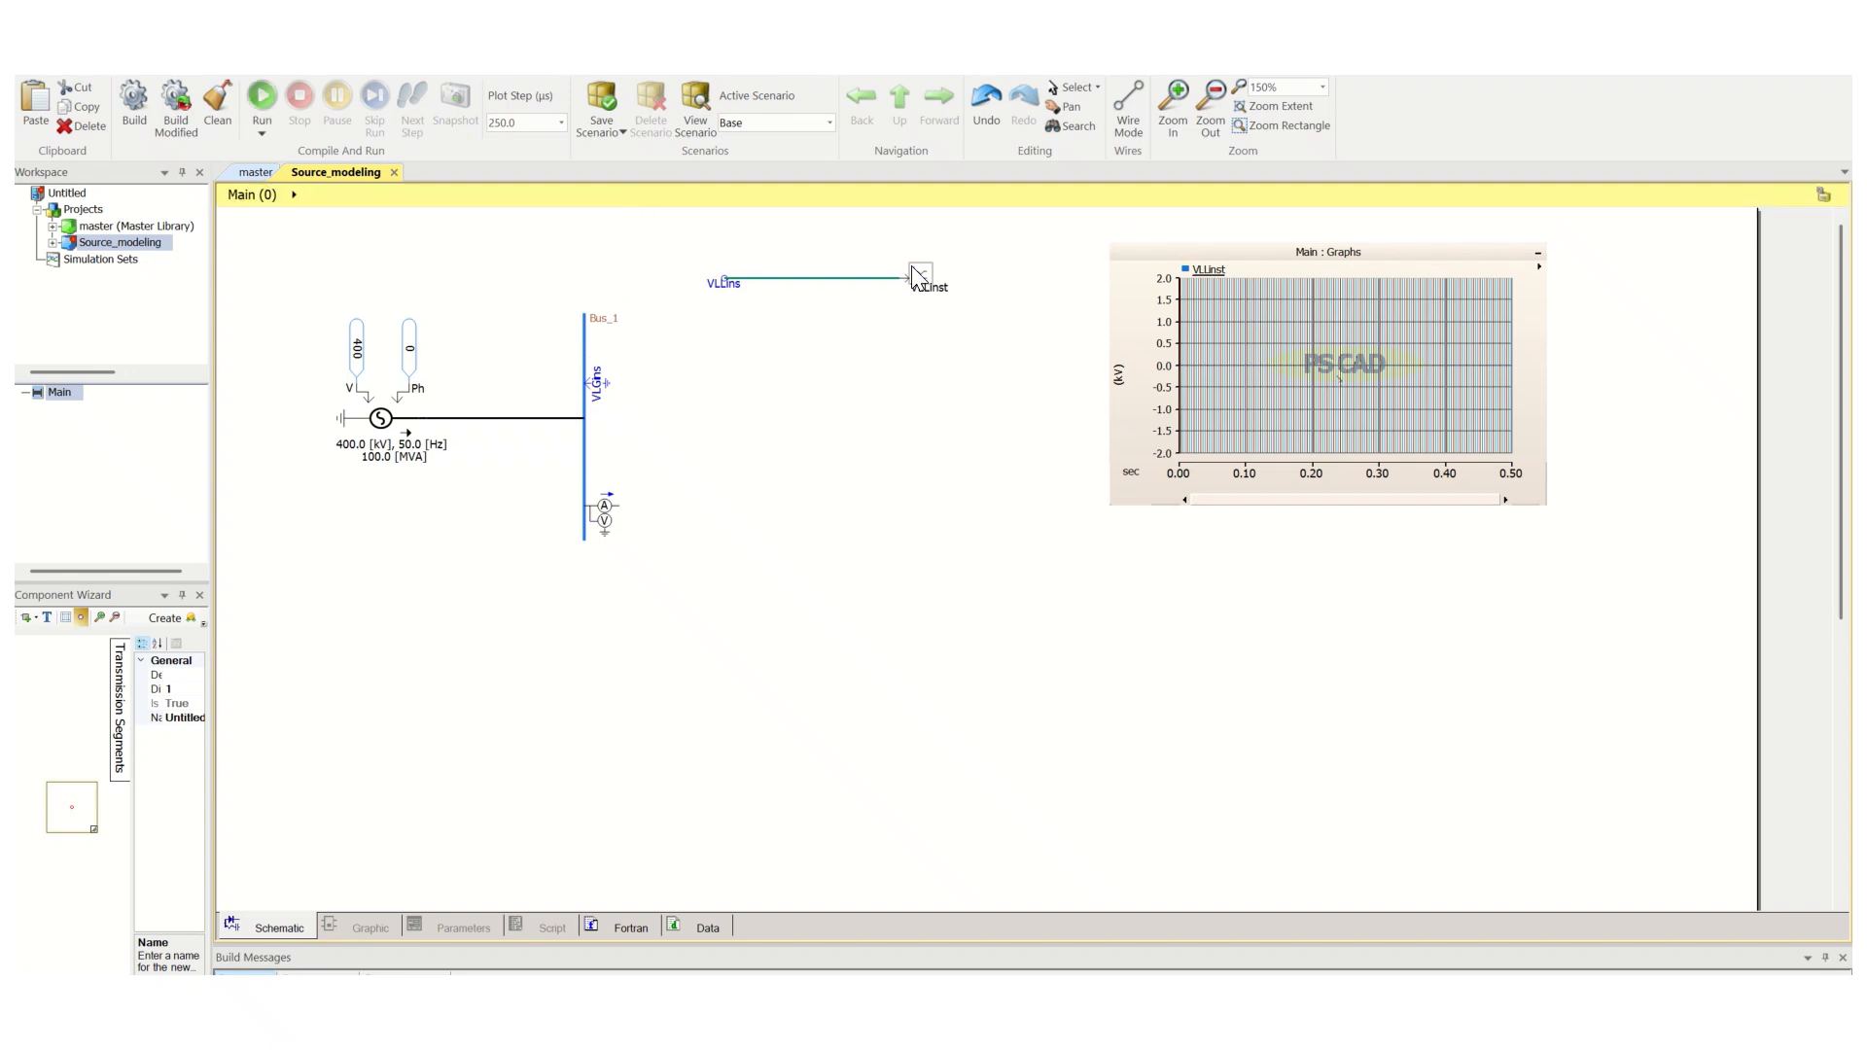
{"action": "left_click", "coordinate": [1256, 340]}
{"action": "key", "text": "y"}
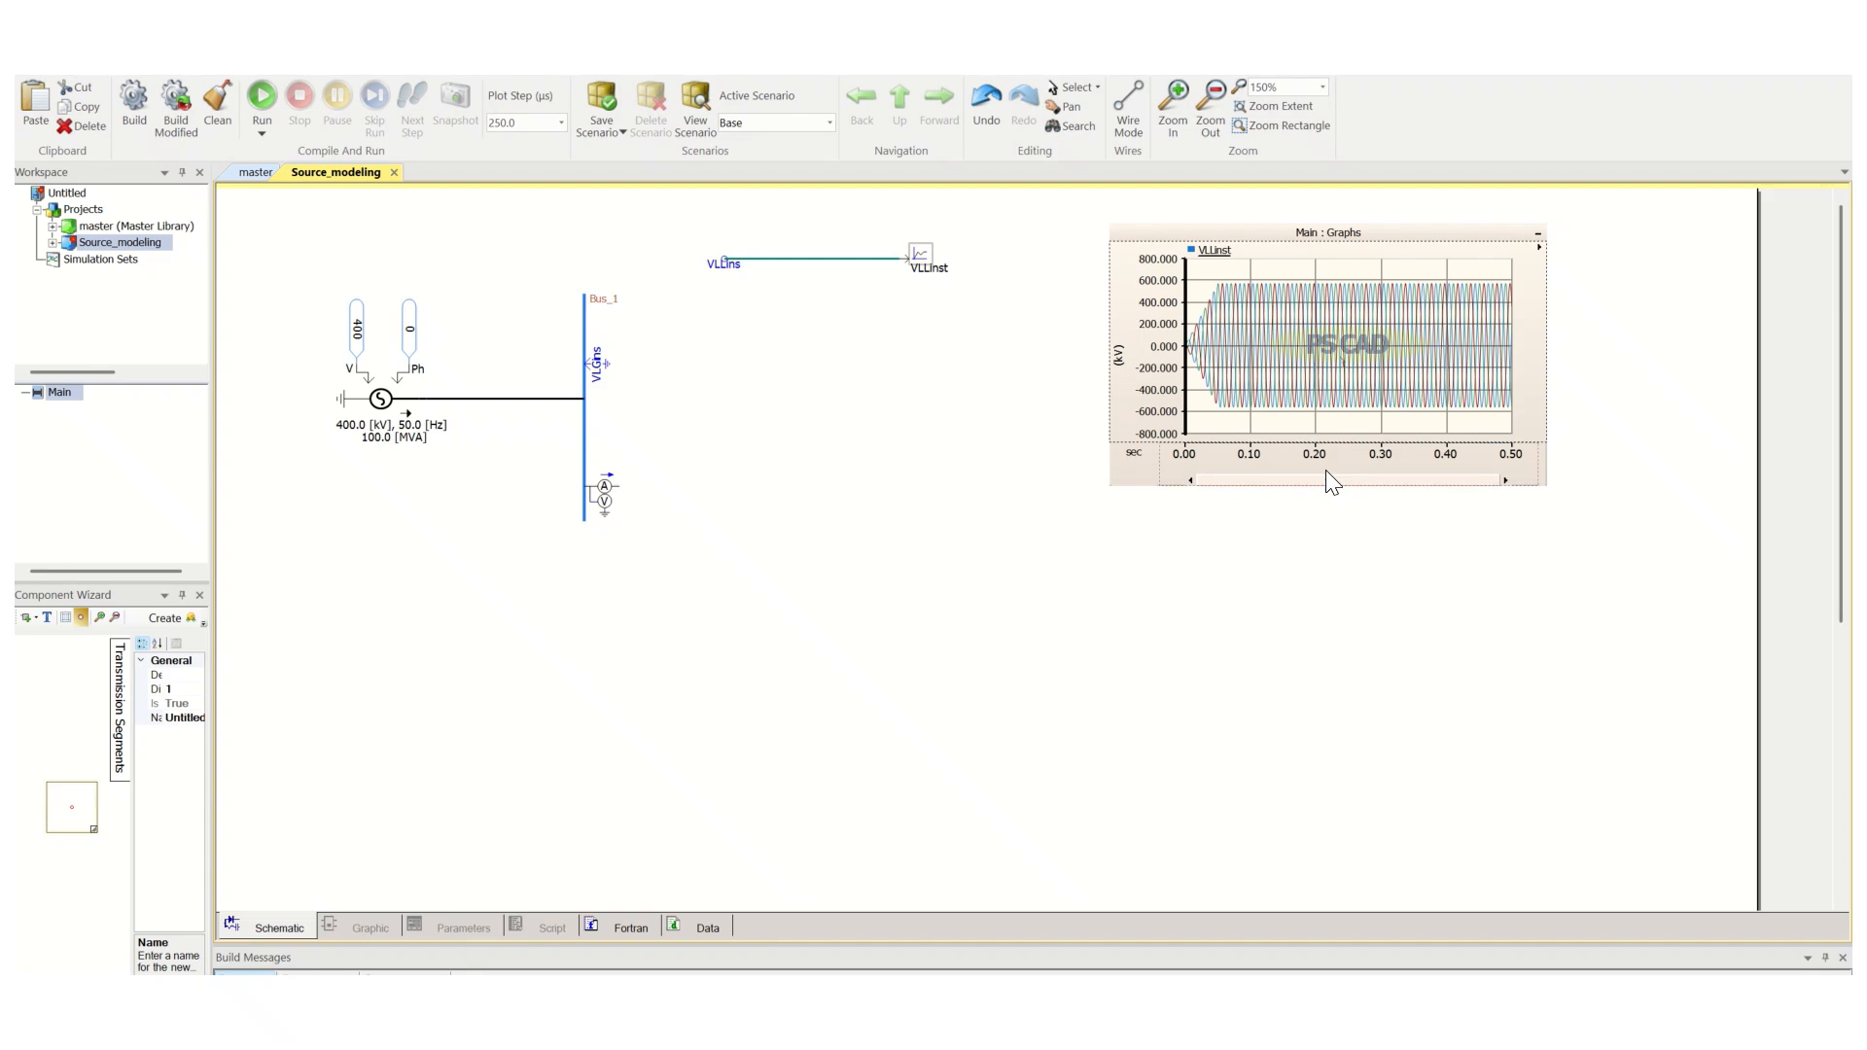
Show the VLLinst graph's markers and move them to about 0.18 s and 0.19 s
{"action": "key", "text": "m"}
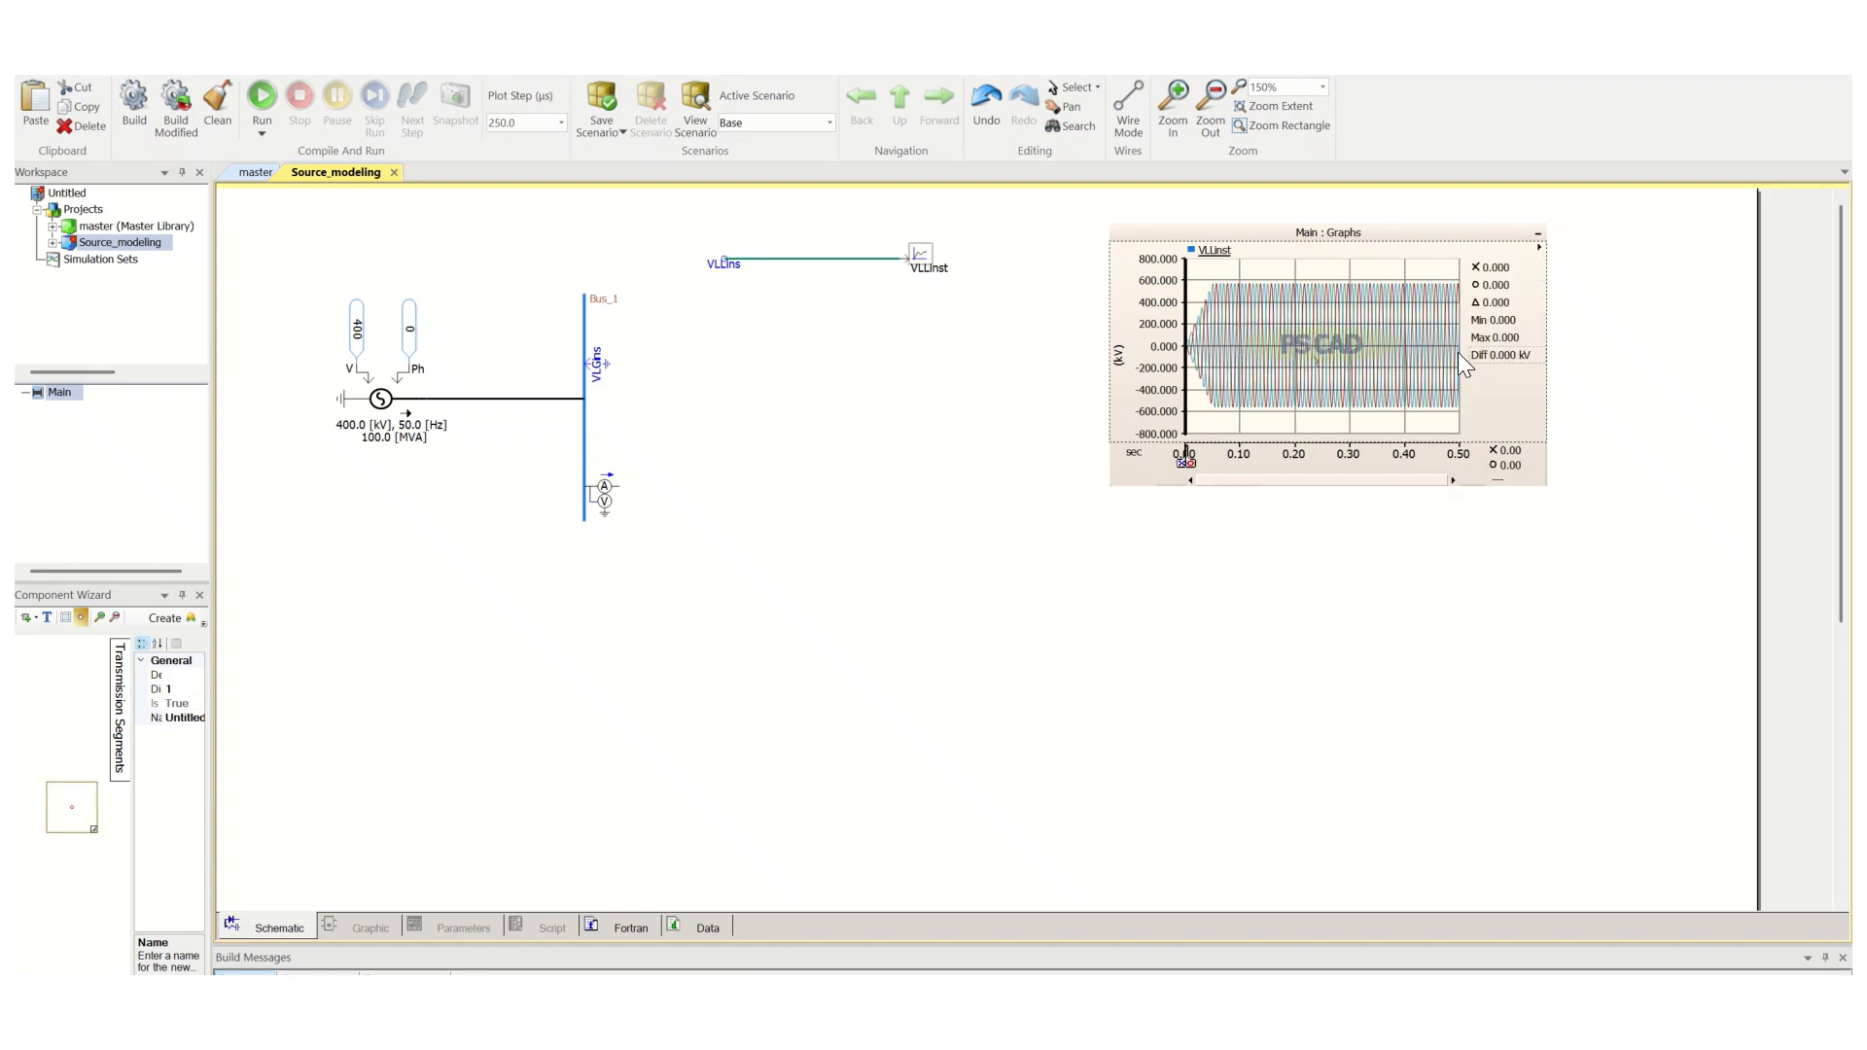
{"action": "left_click_drag", "start_coordinate": [1188, 463], "coordinate": [1290, 467]}
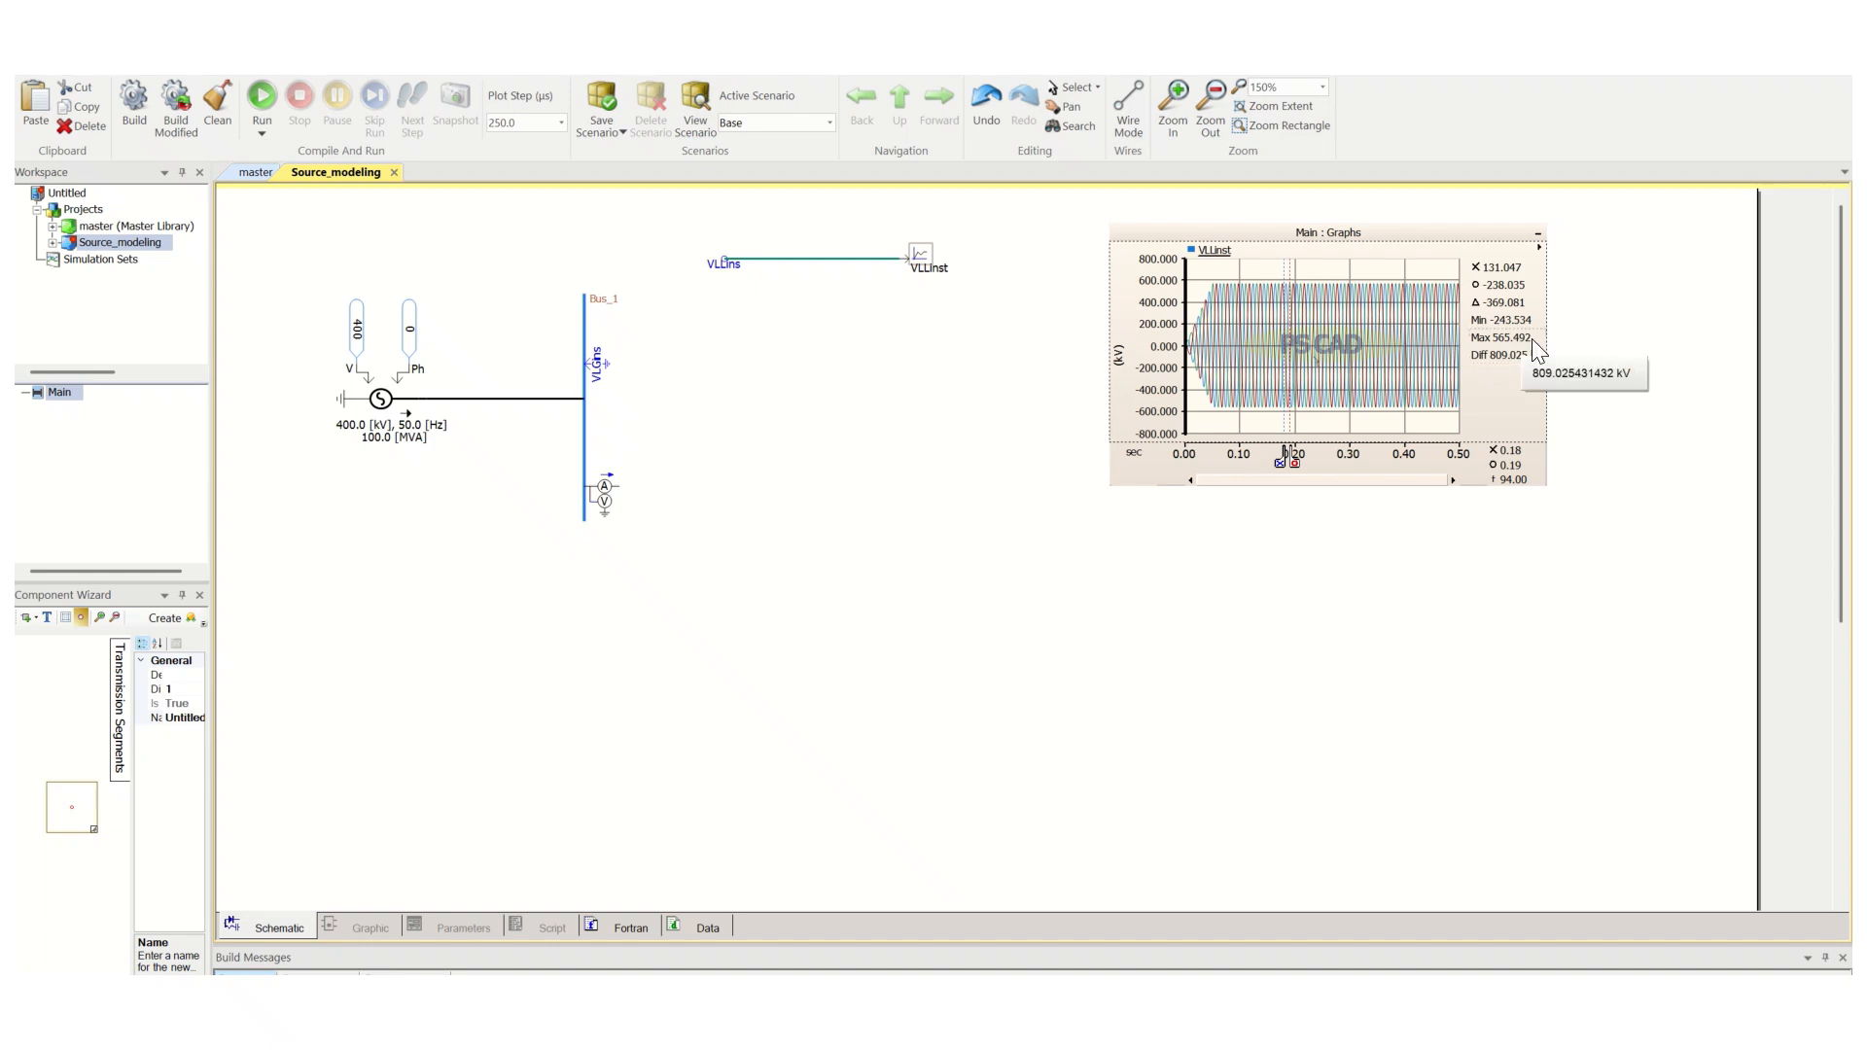
Switch to the blank Excel sheet and enter VLL in A3, 400 in B3 and the unit kV in C3
{"action": "left_click", "coordinate": [420, 440]}
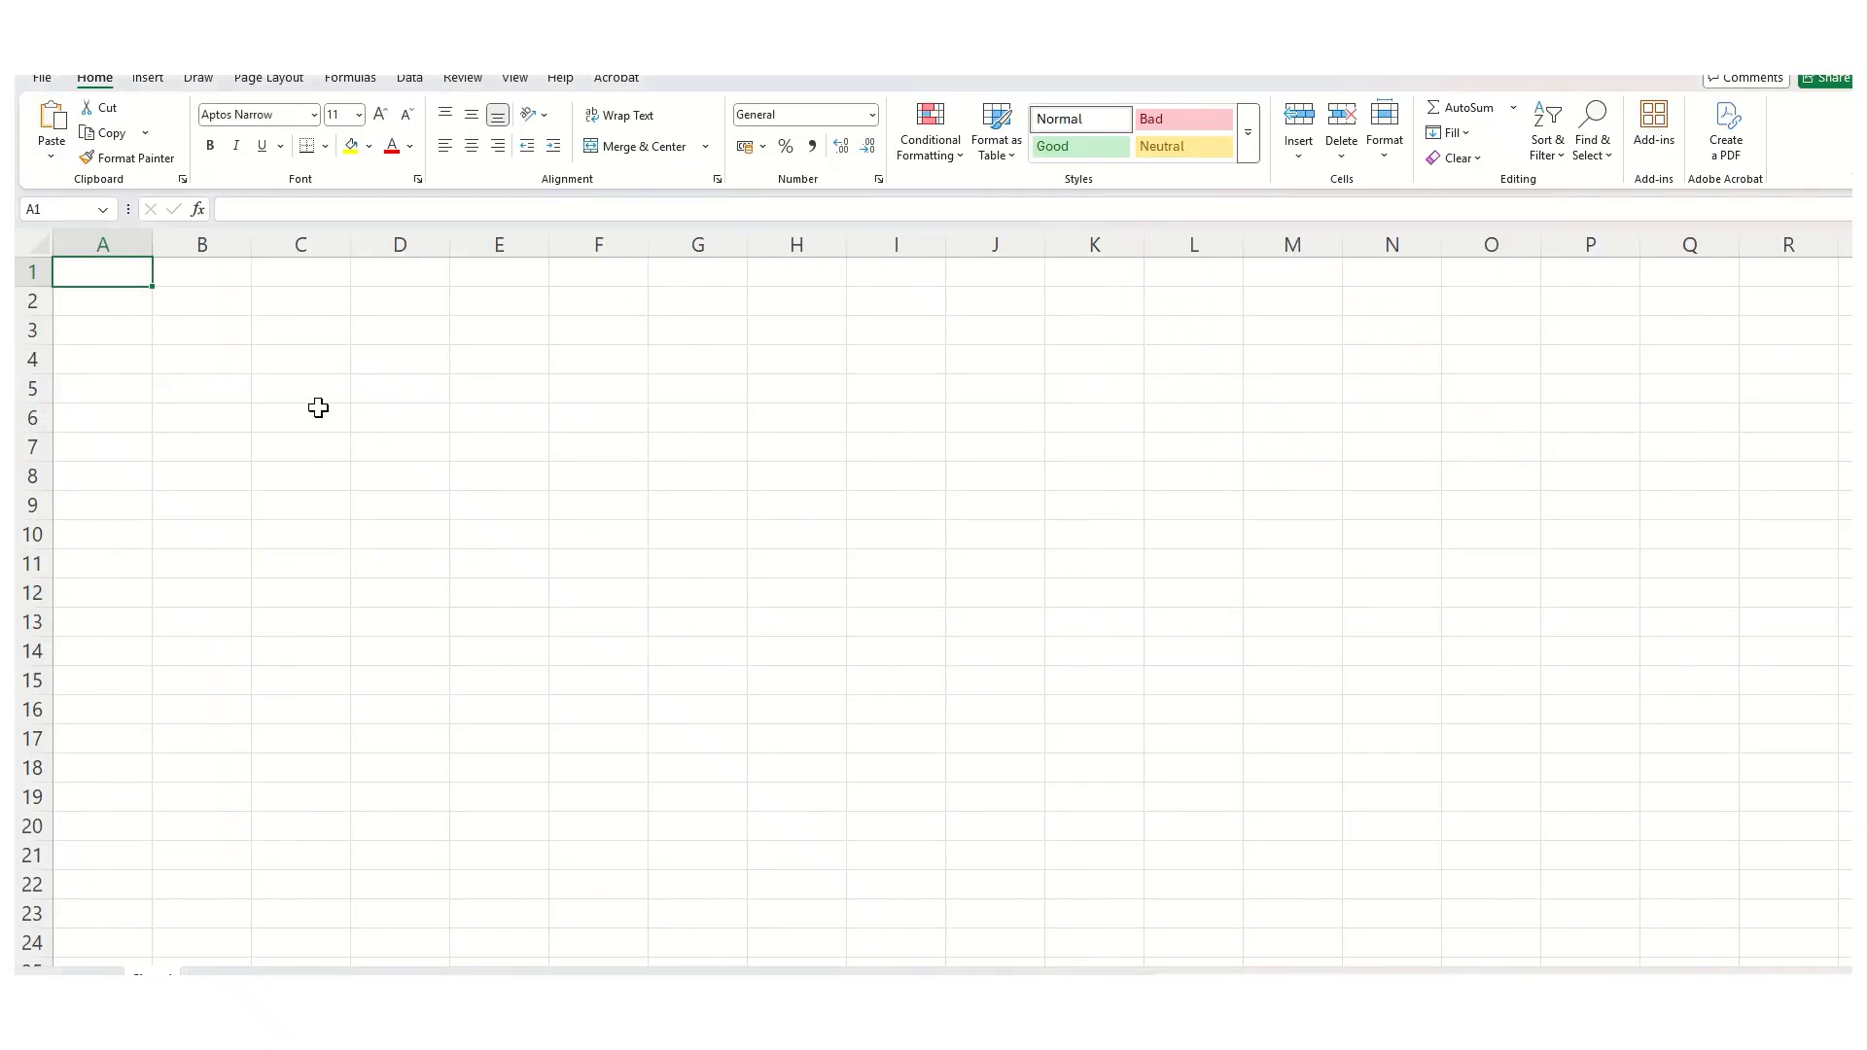
{"action": "left_click", "coordinate": [216, 335]}
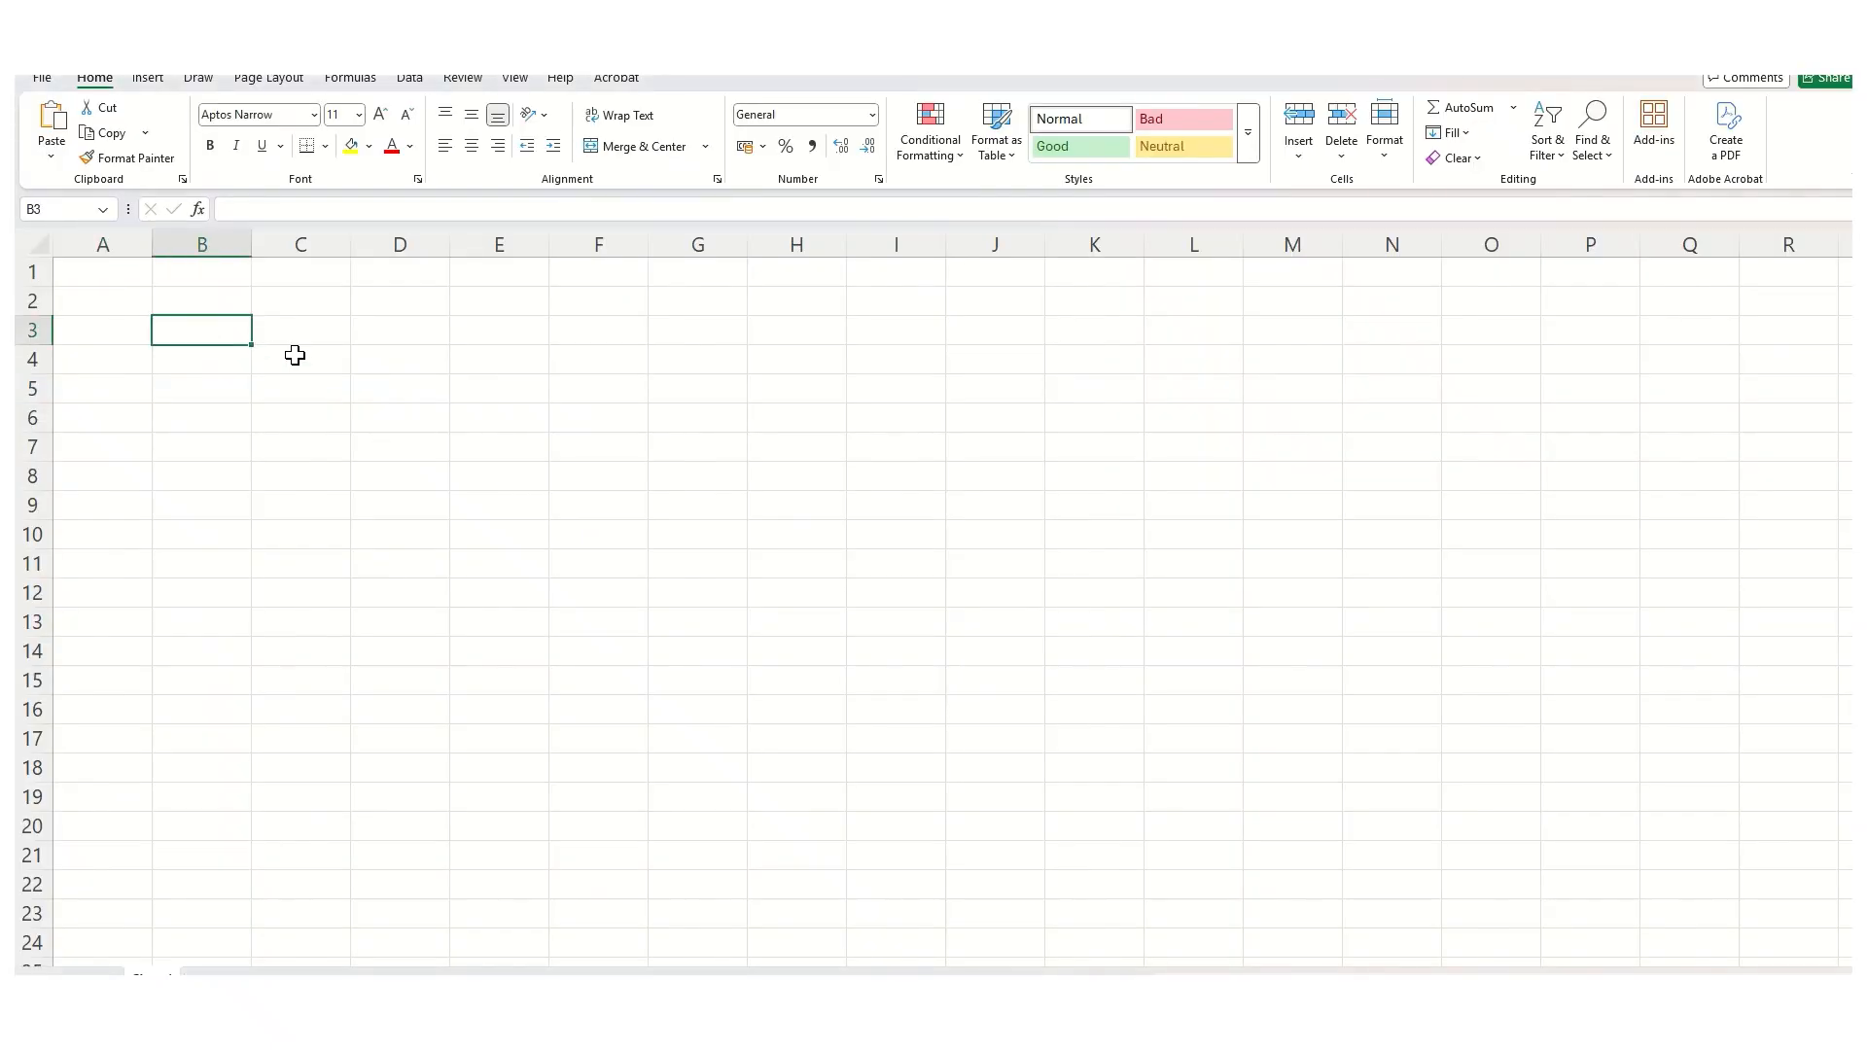
{"action": "key", "text": "Left"}
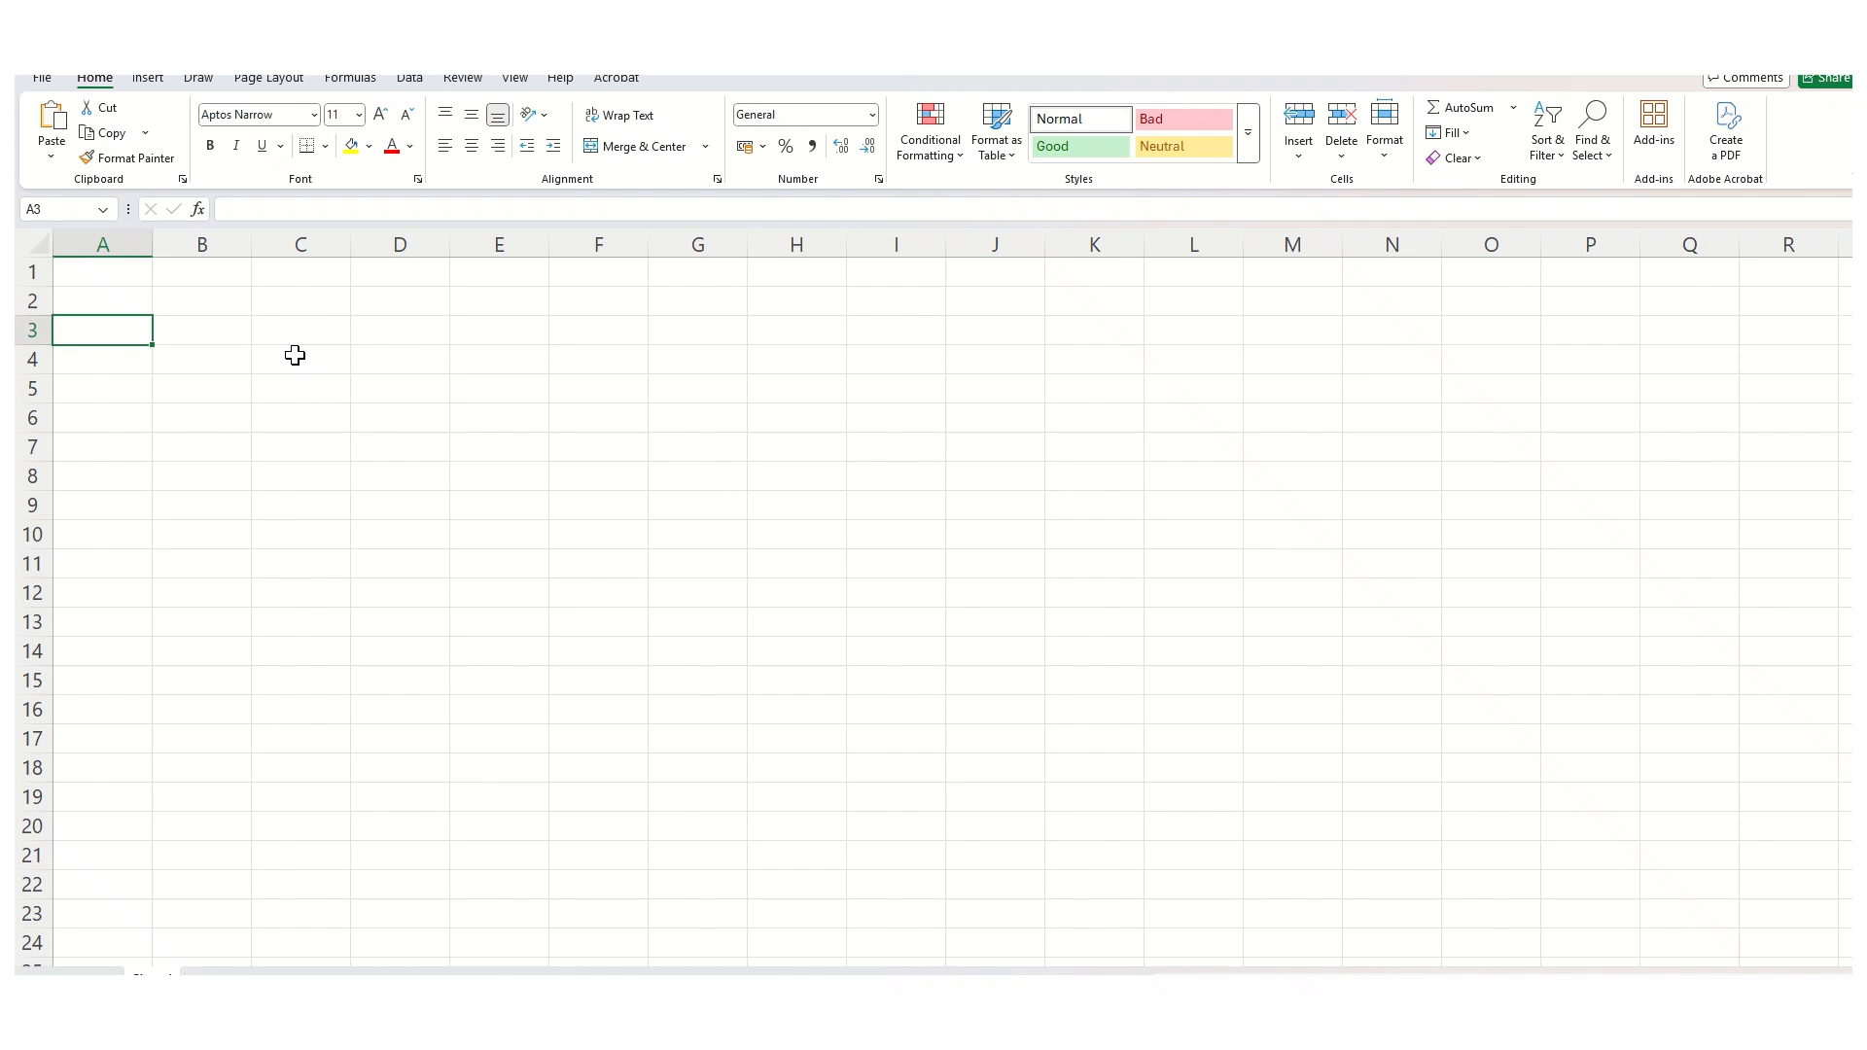
{"action": "type", "text": "VLL"}
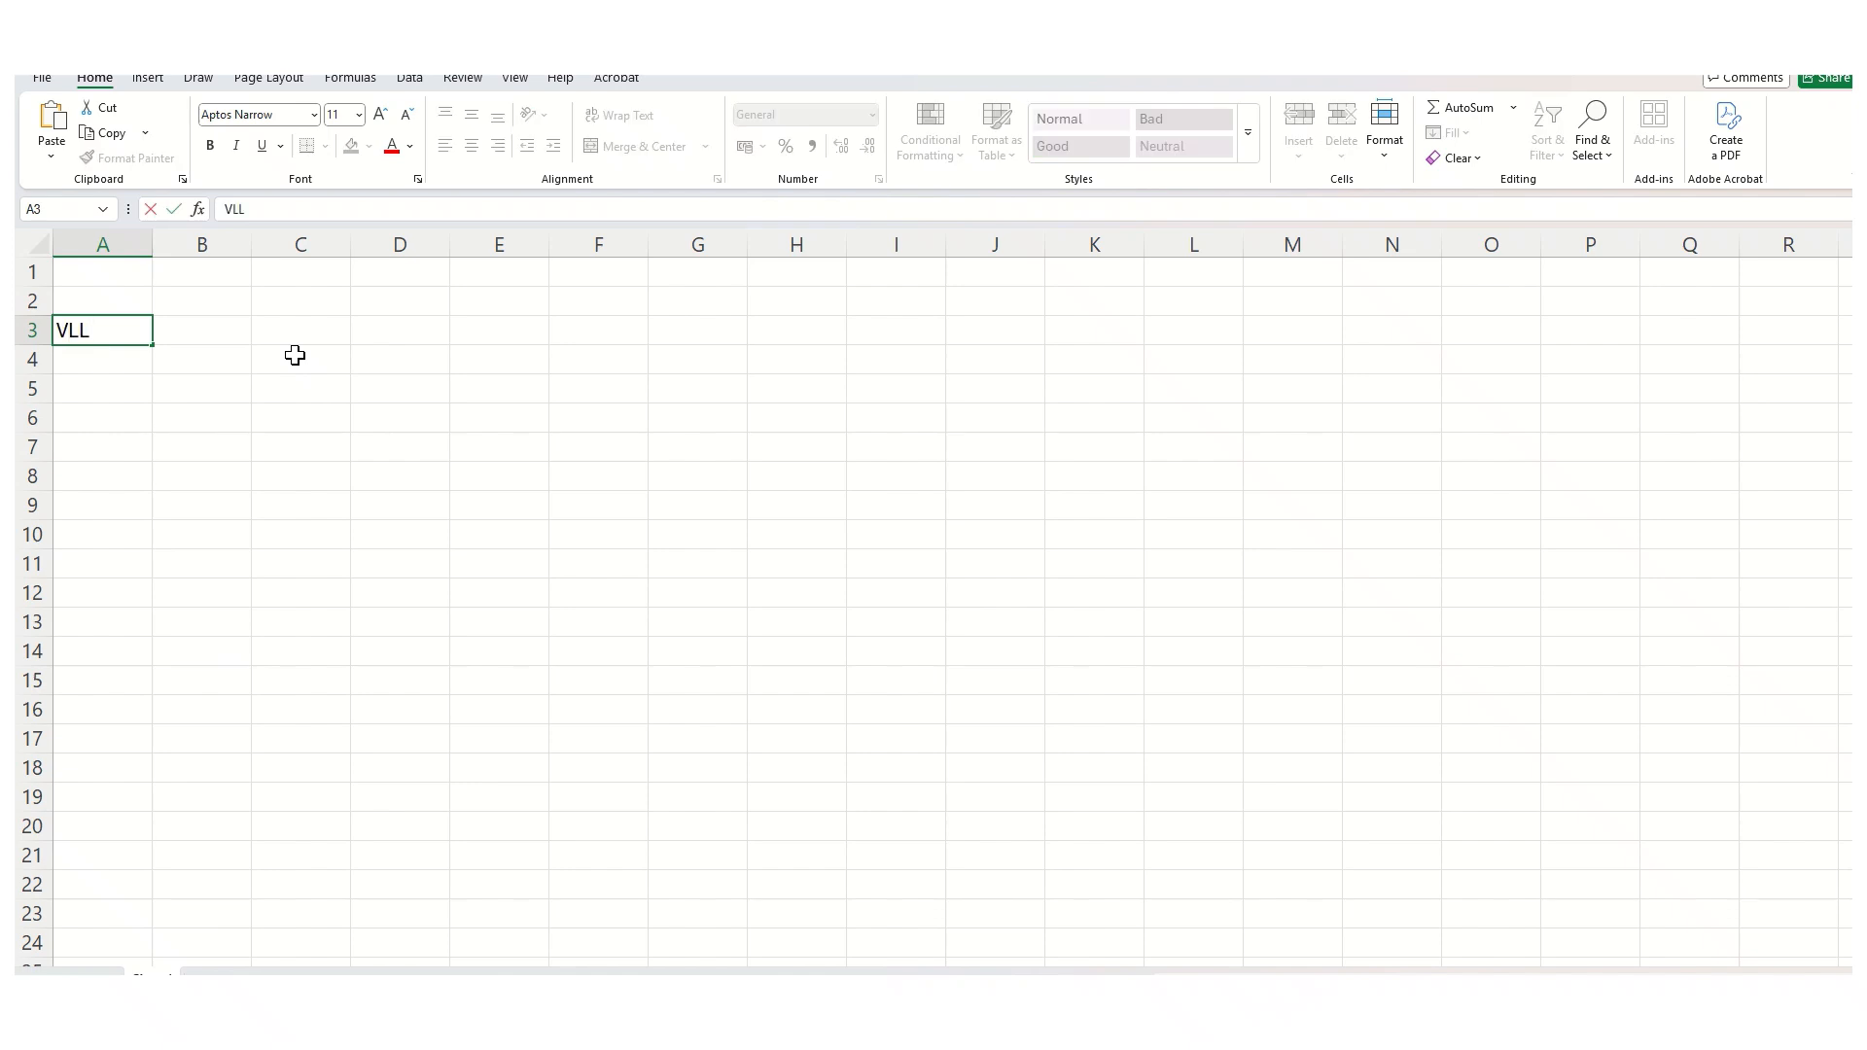
{"action": "key", "text": "Tab"}
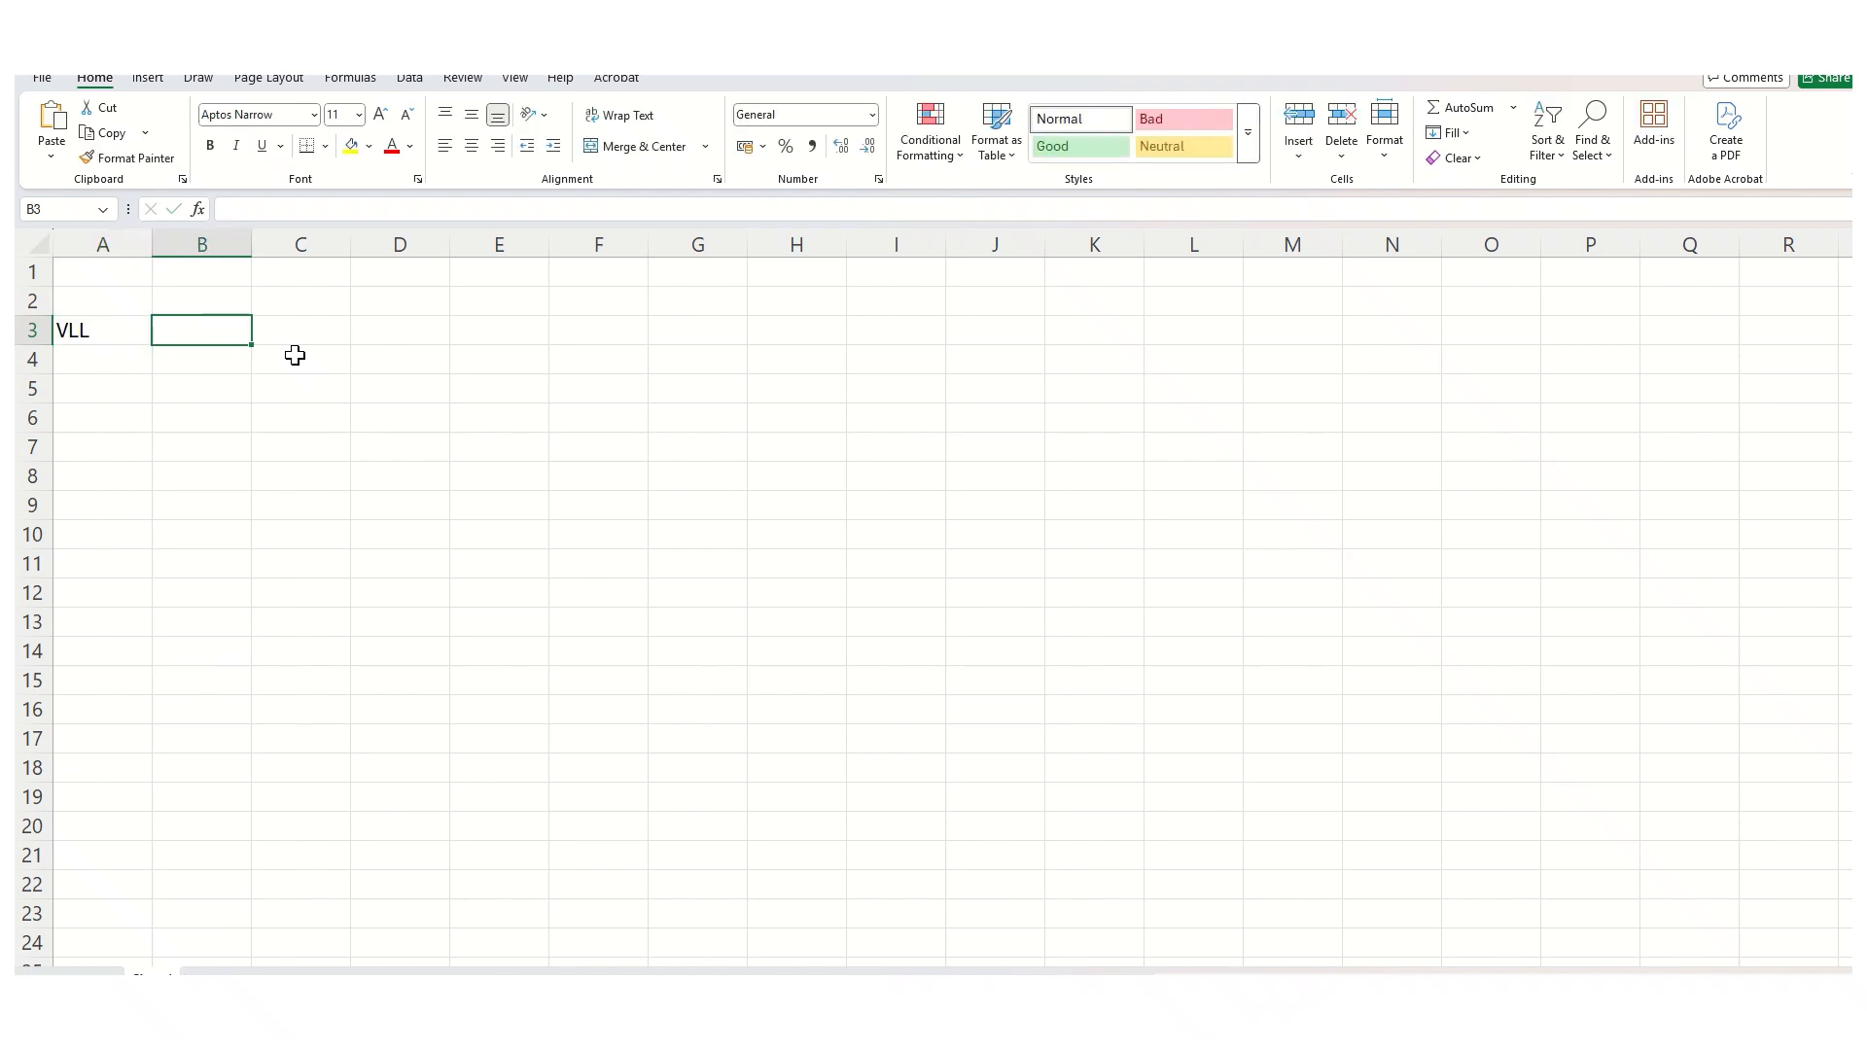
{"action": "type", "text": "400"}
{"action": "key", "text": "Tab"}
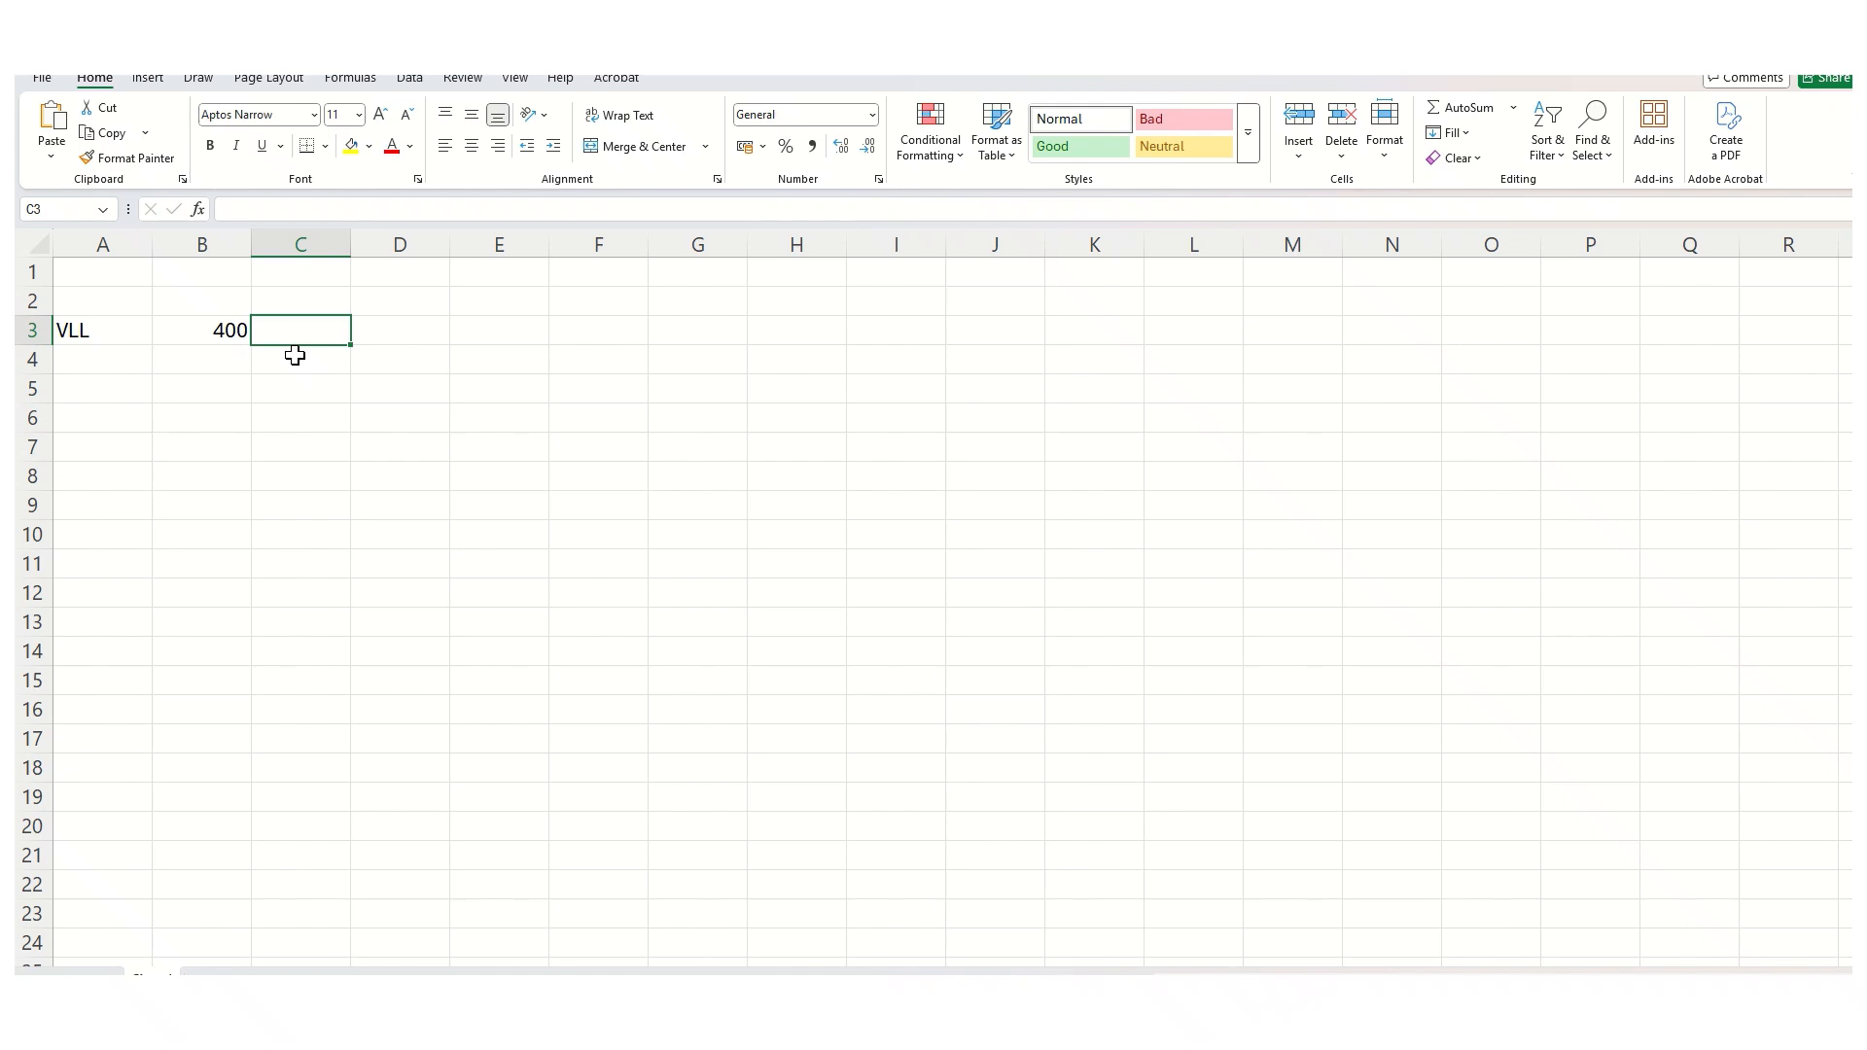
{"action": "type", "text": "Kv"}
{"action": "key", "text": "Return"}
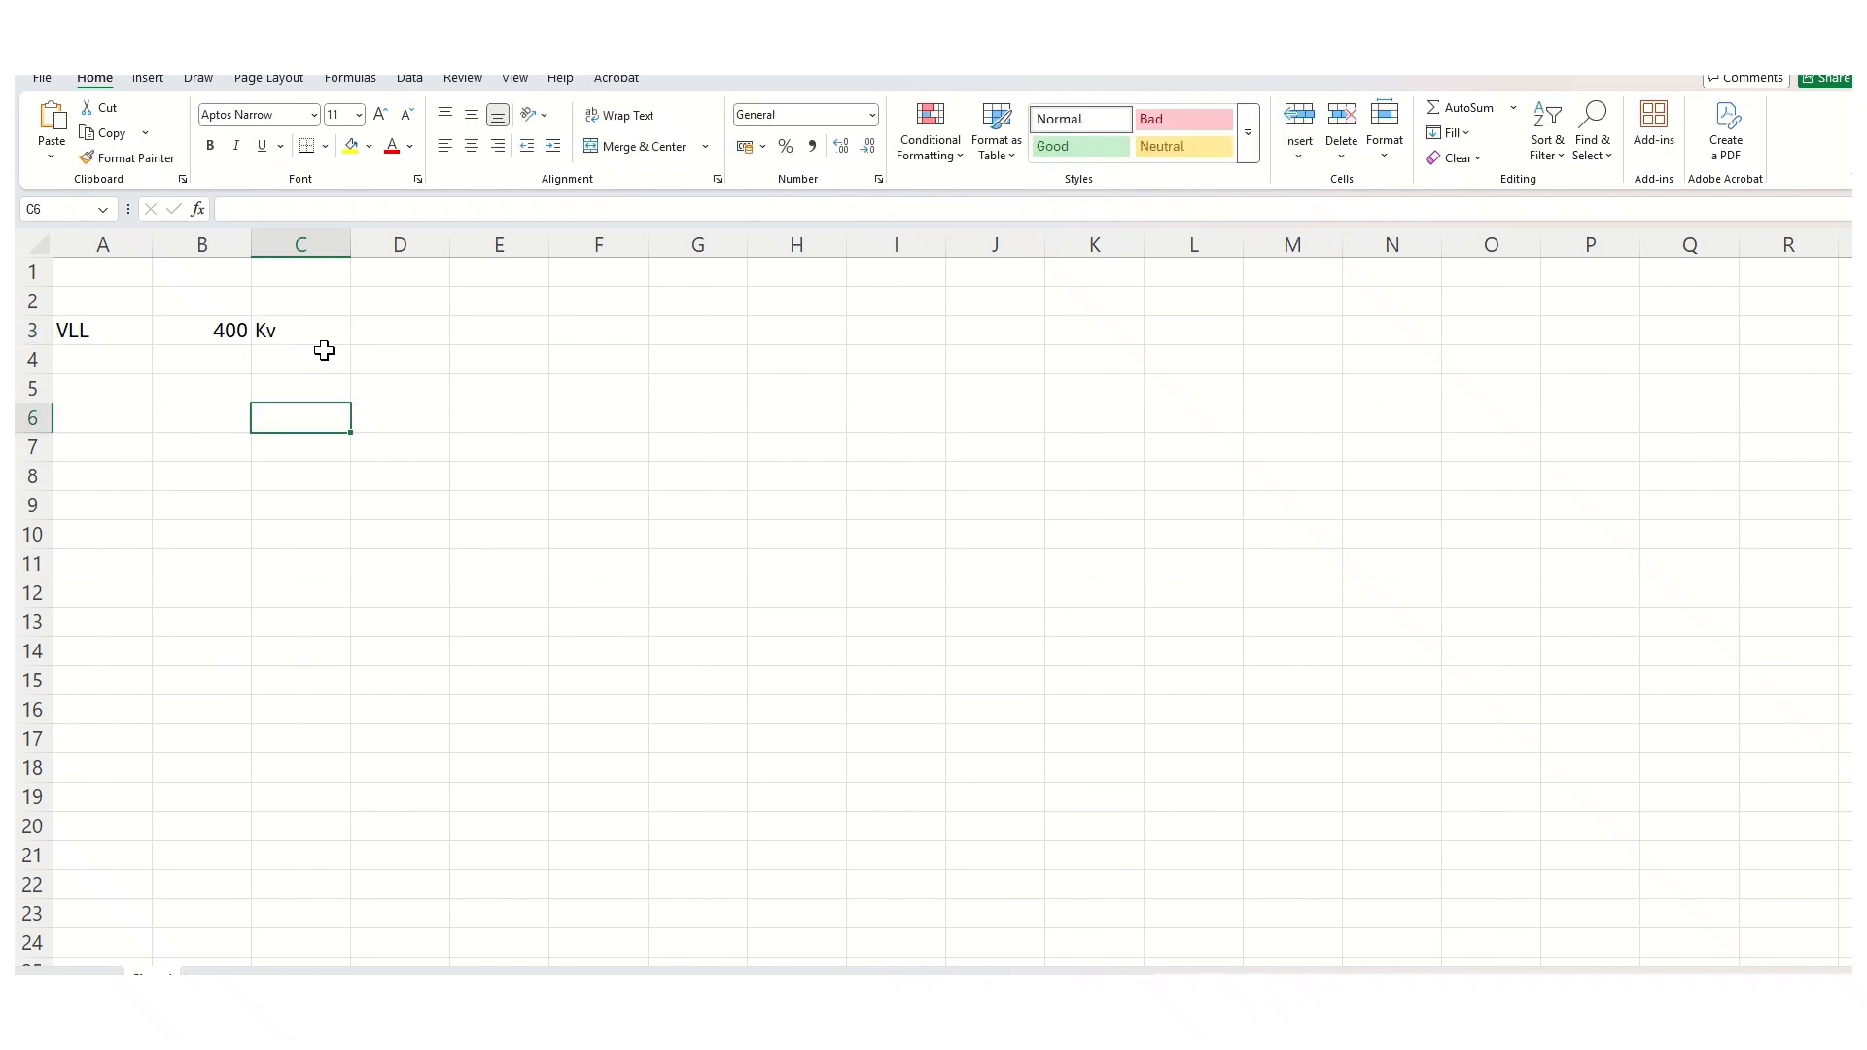
{"action": "left_click", "coordinate": [325, 332]}
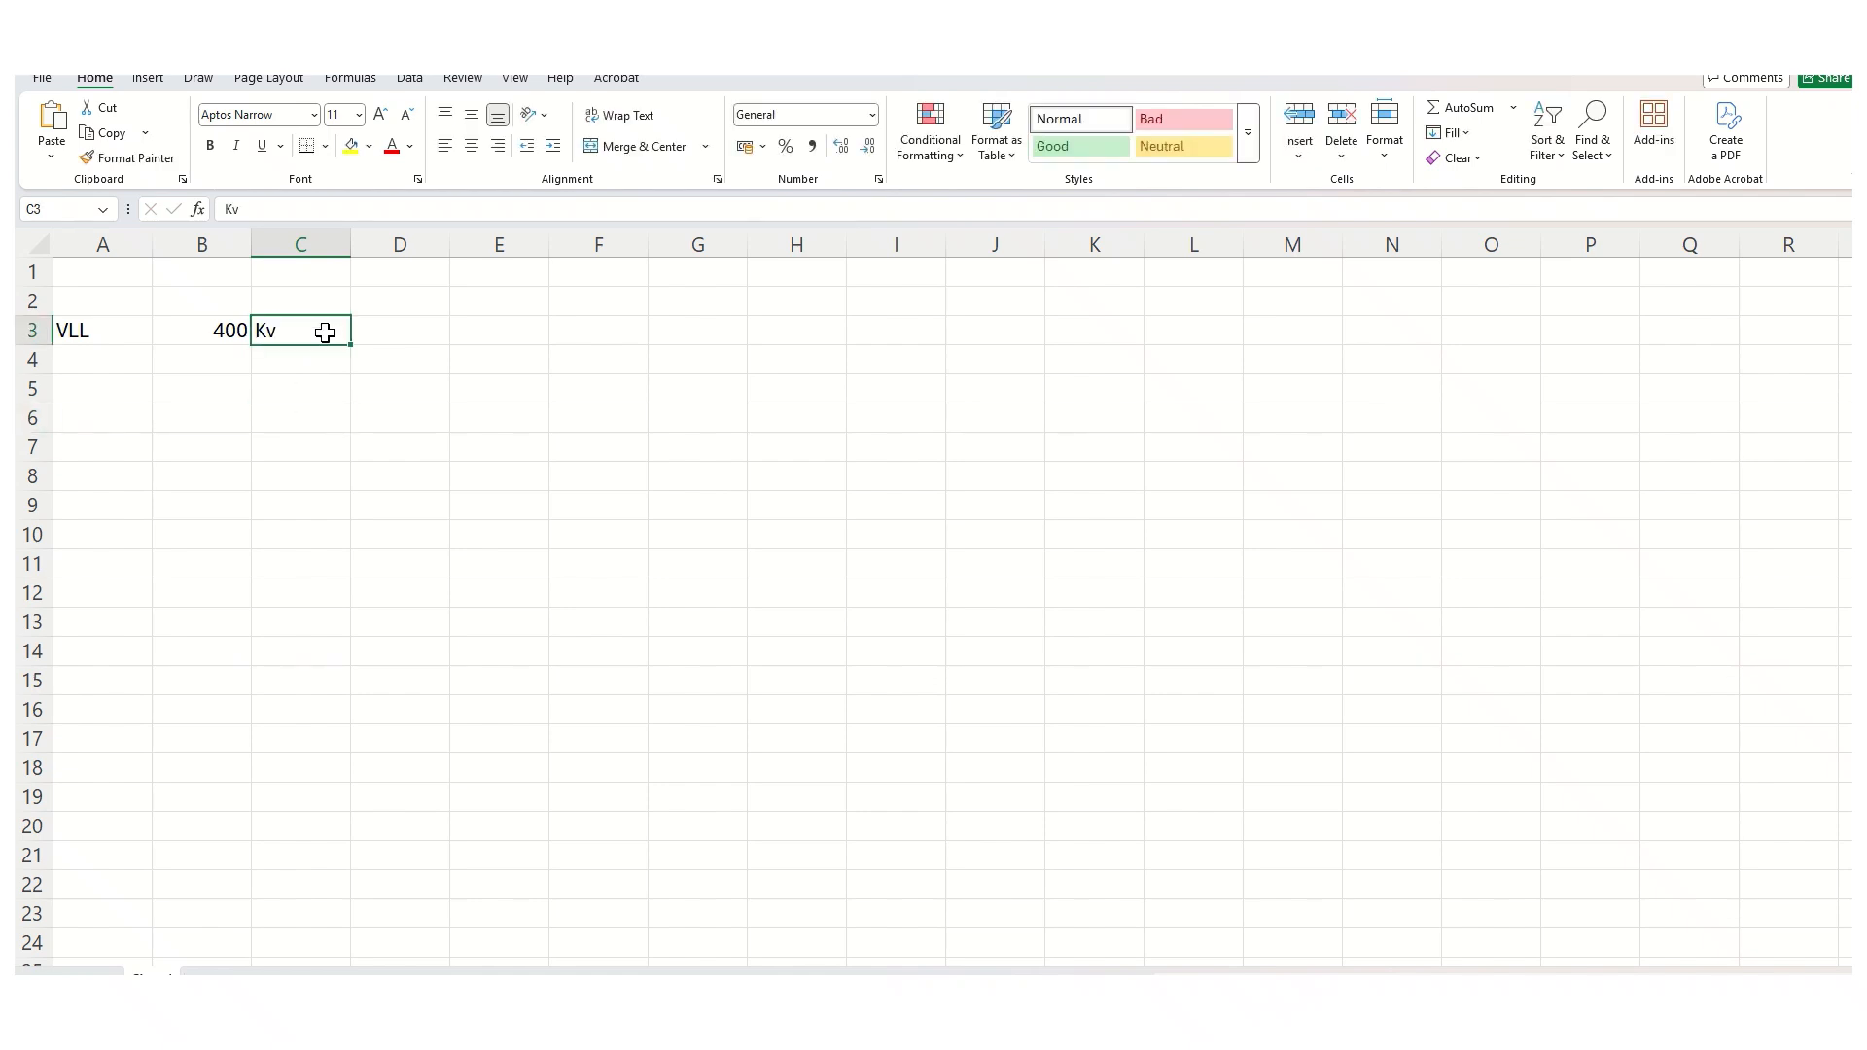
{"action": "type", "text": "kV"}
{"action": "left_click", "coordinate": [280, 412]}
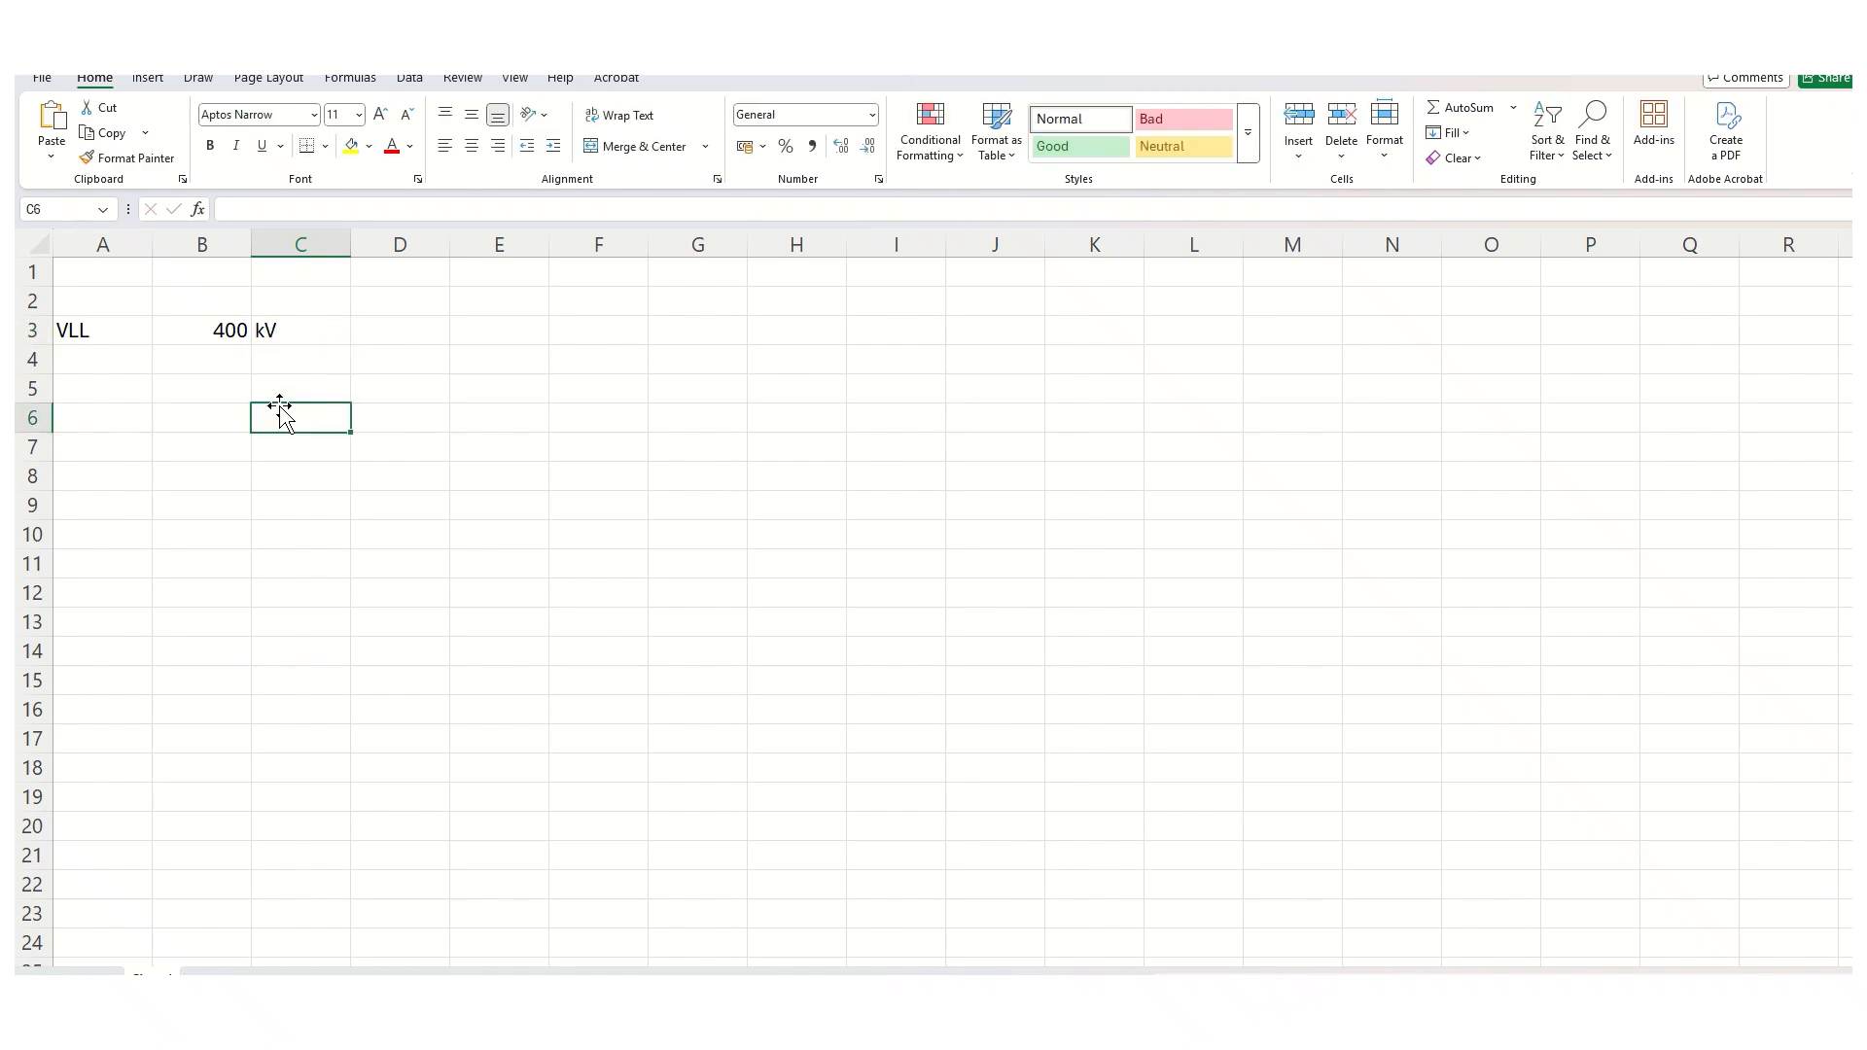
Switch to PSCAD to glance at the VLLinst graph's marker readings and return to the Excel sheet
{"action": "left_click", "coordinate": [216, 364]}
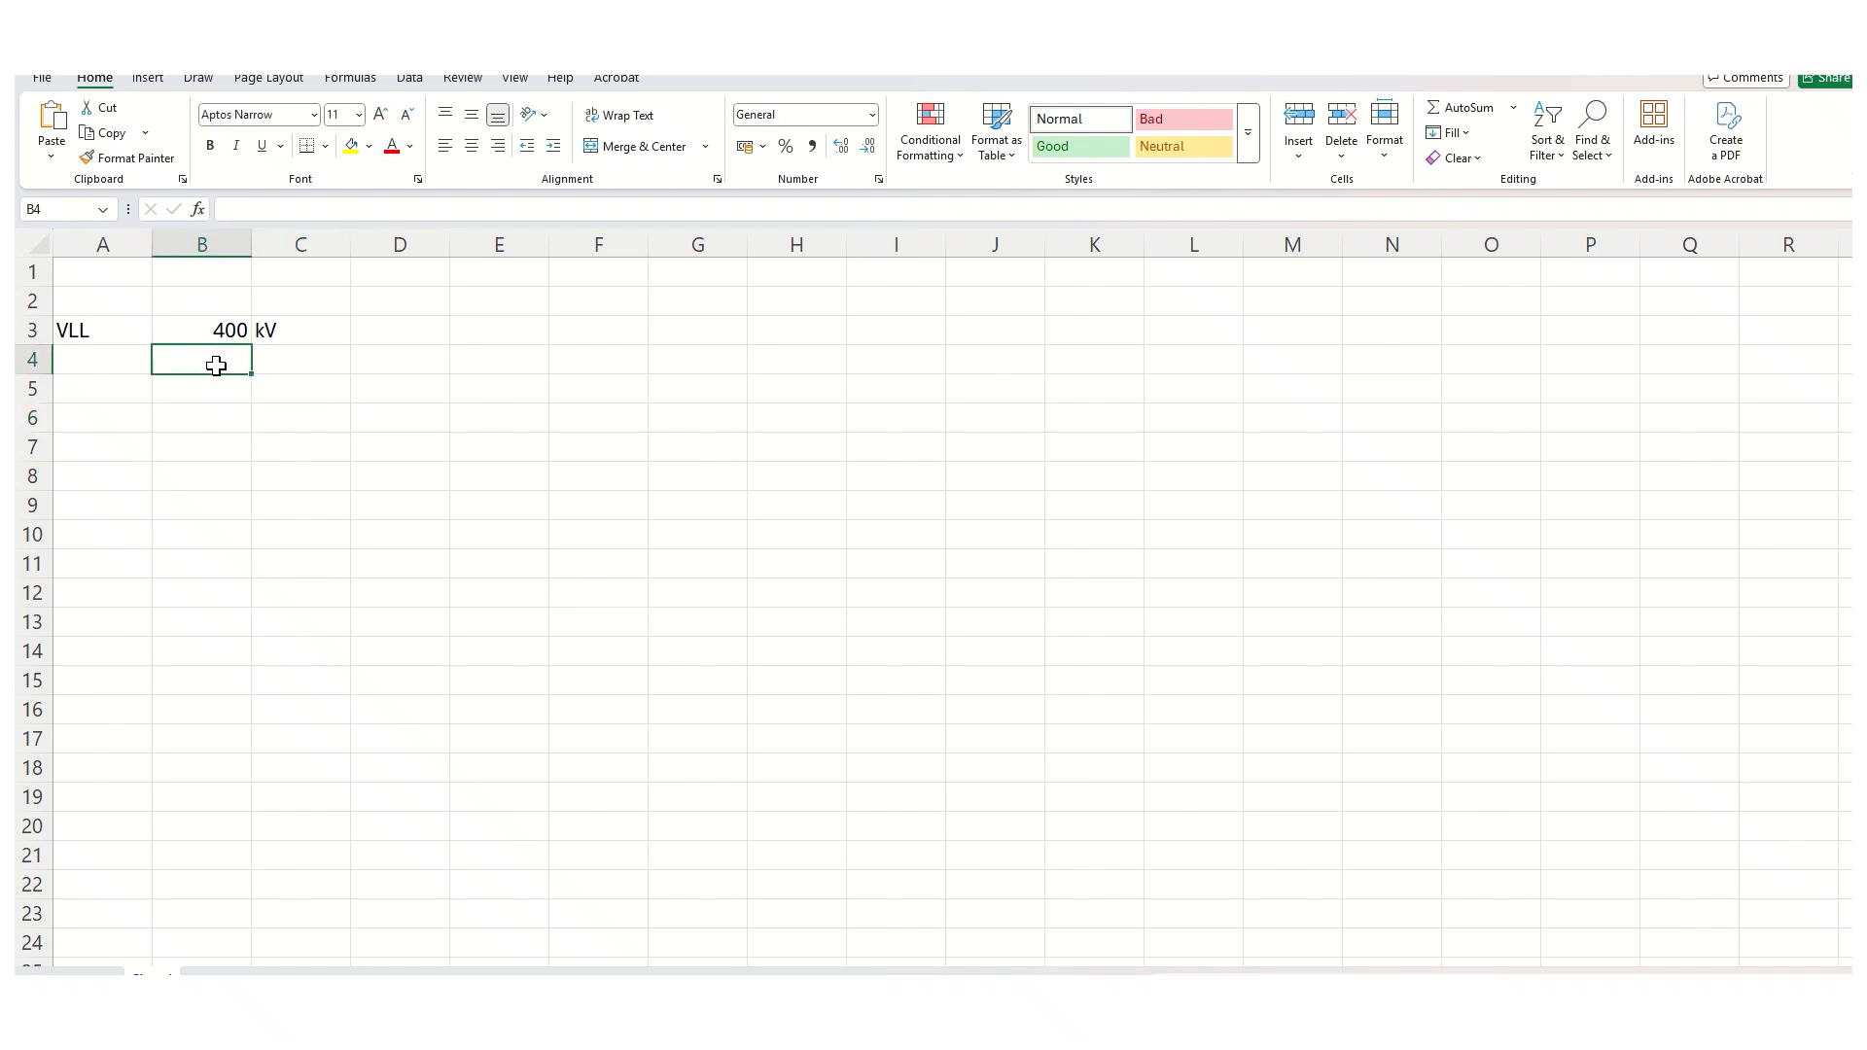
{"action": "left_click", "coordinate": [1245, 996]}
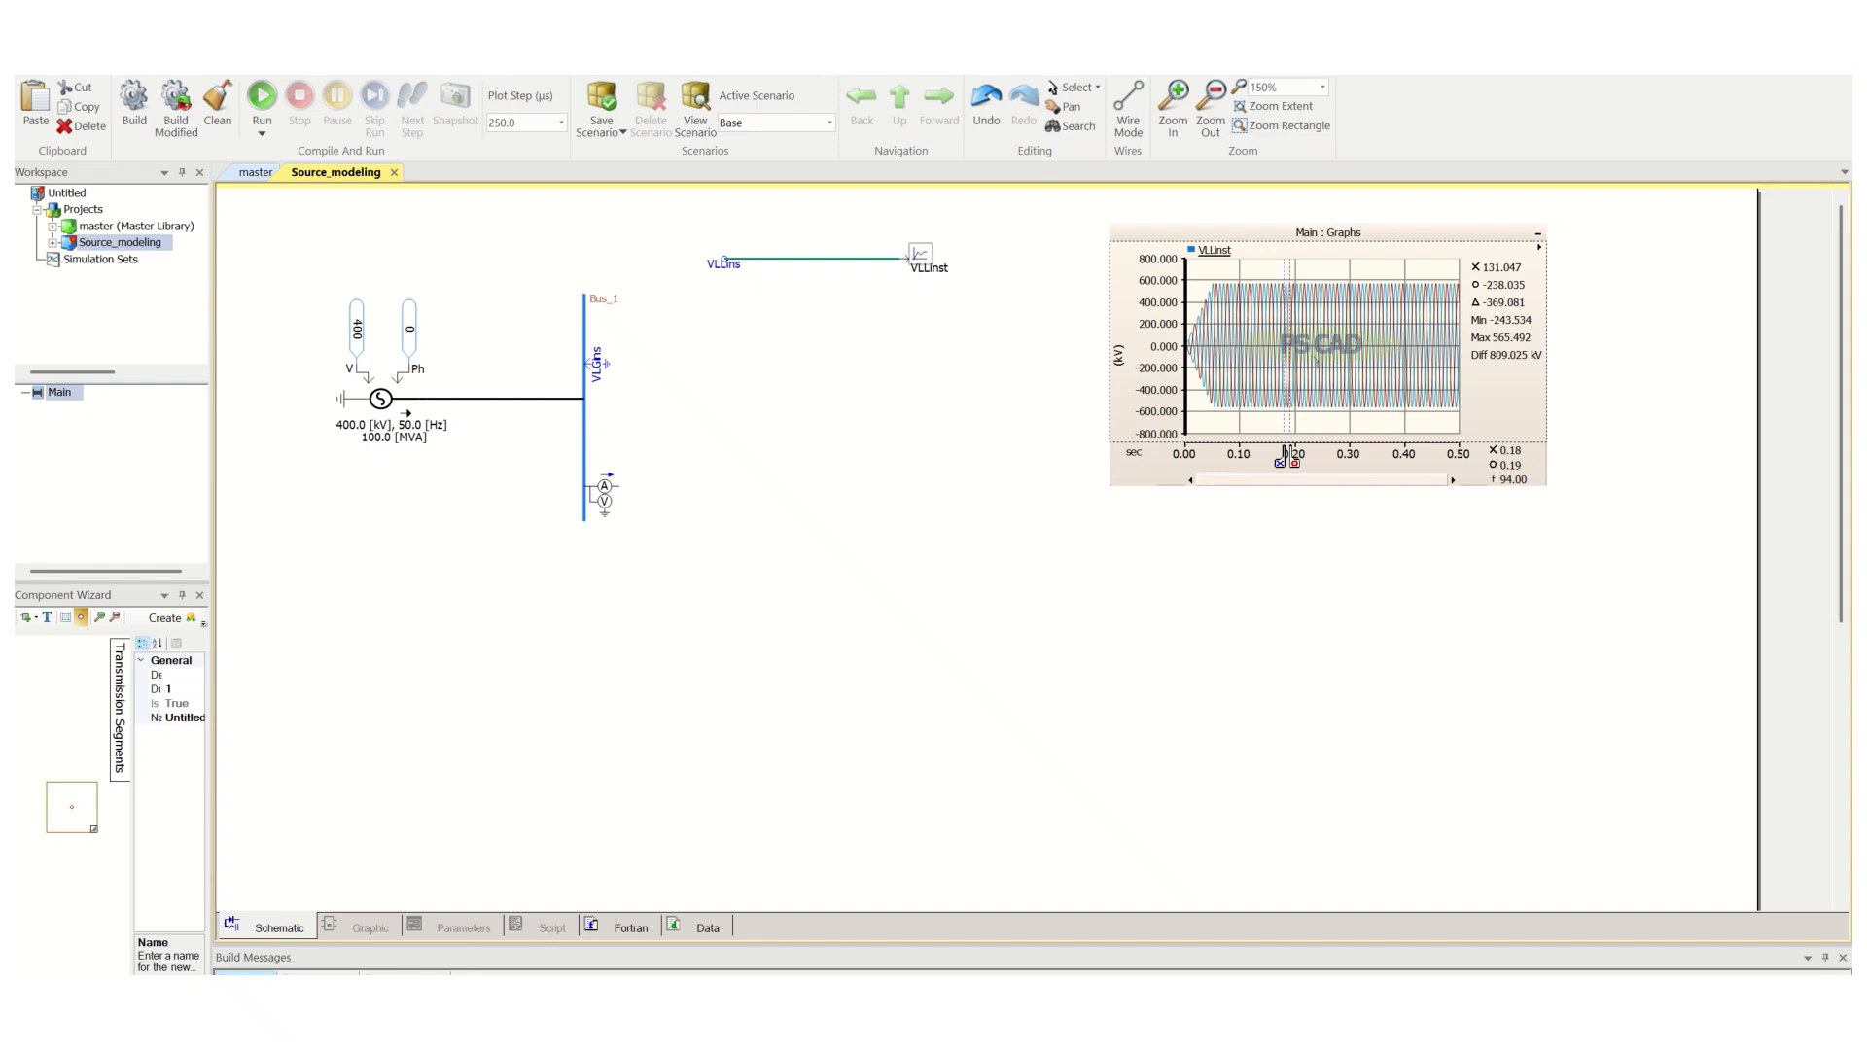
{"action": "left_click", "coordinate": [1167, 997]}
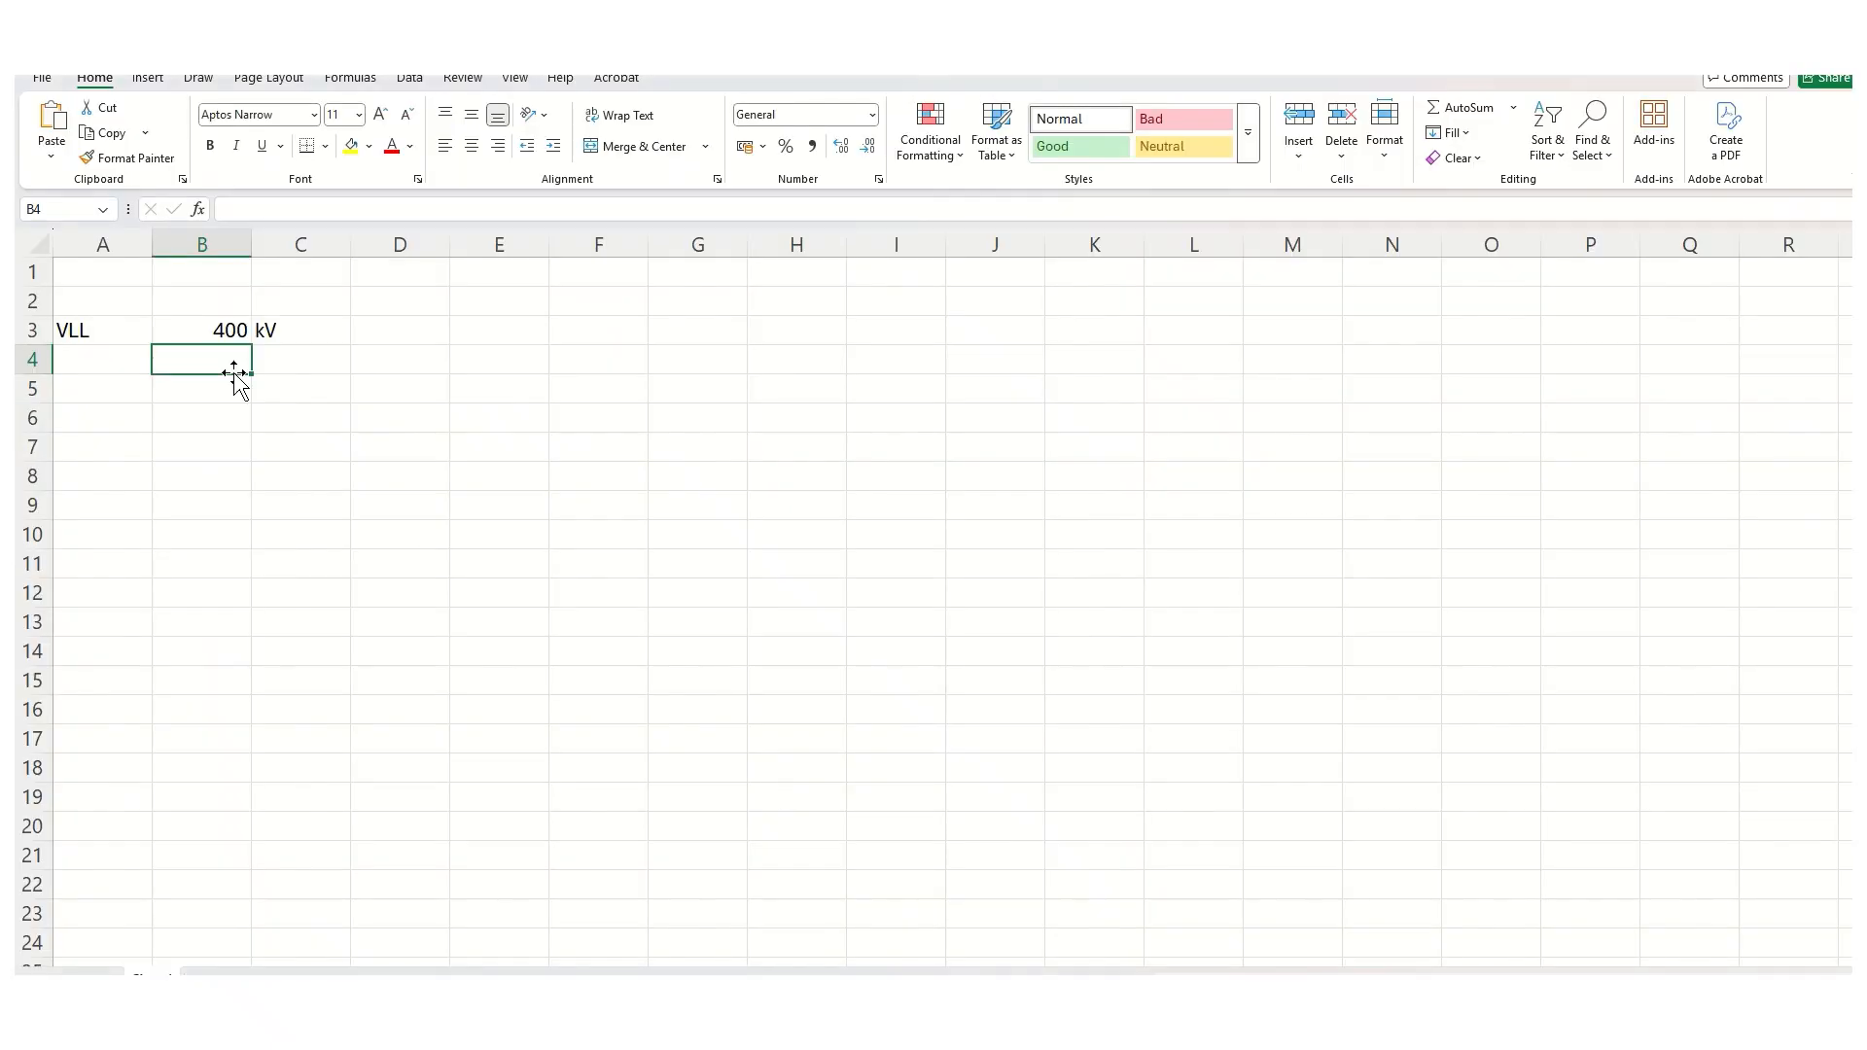
{"action": "left_click", "coordinate": [382, 329]}
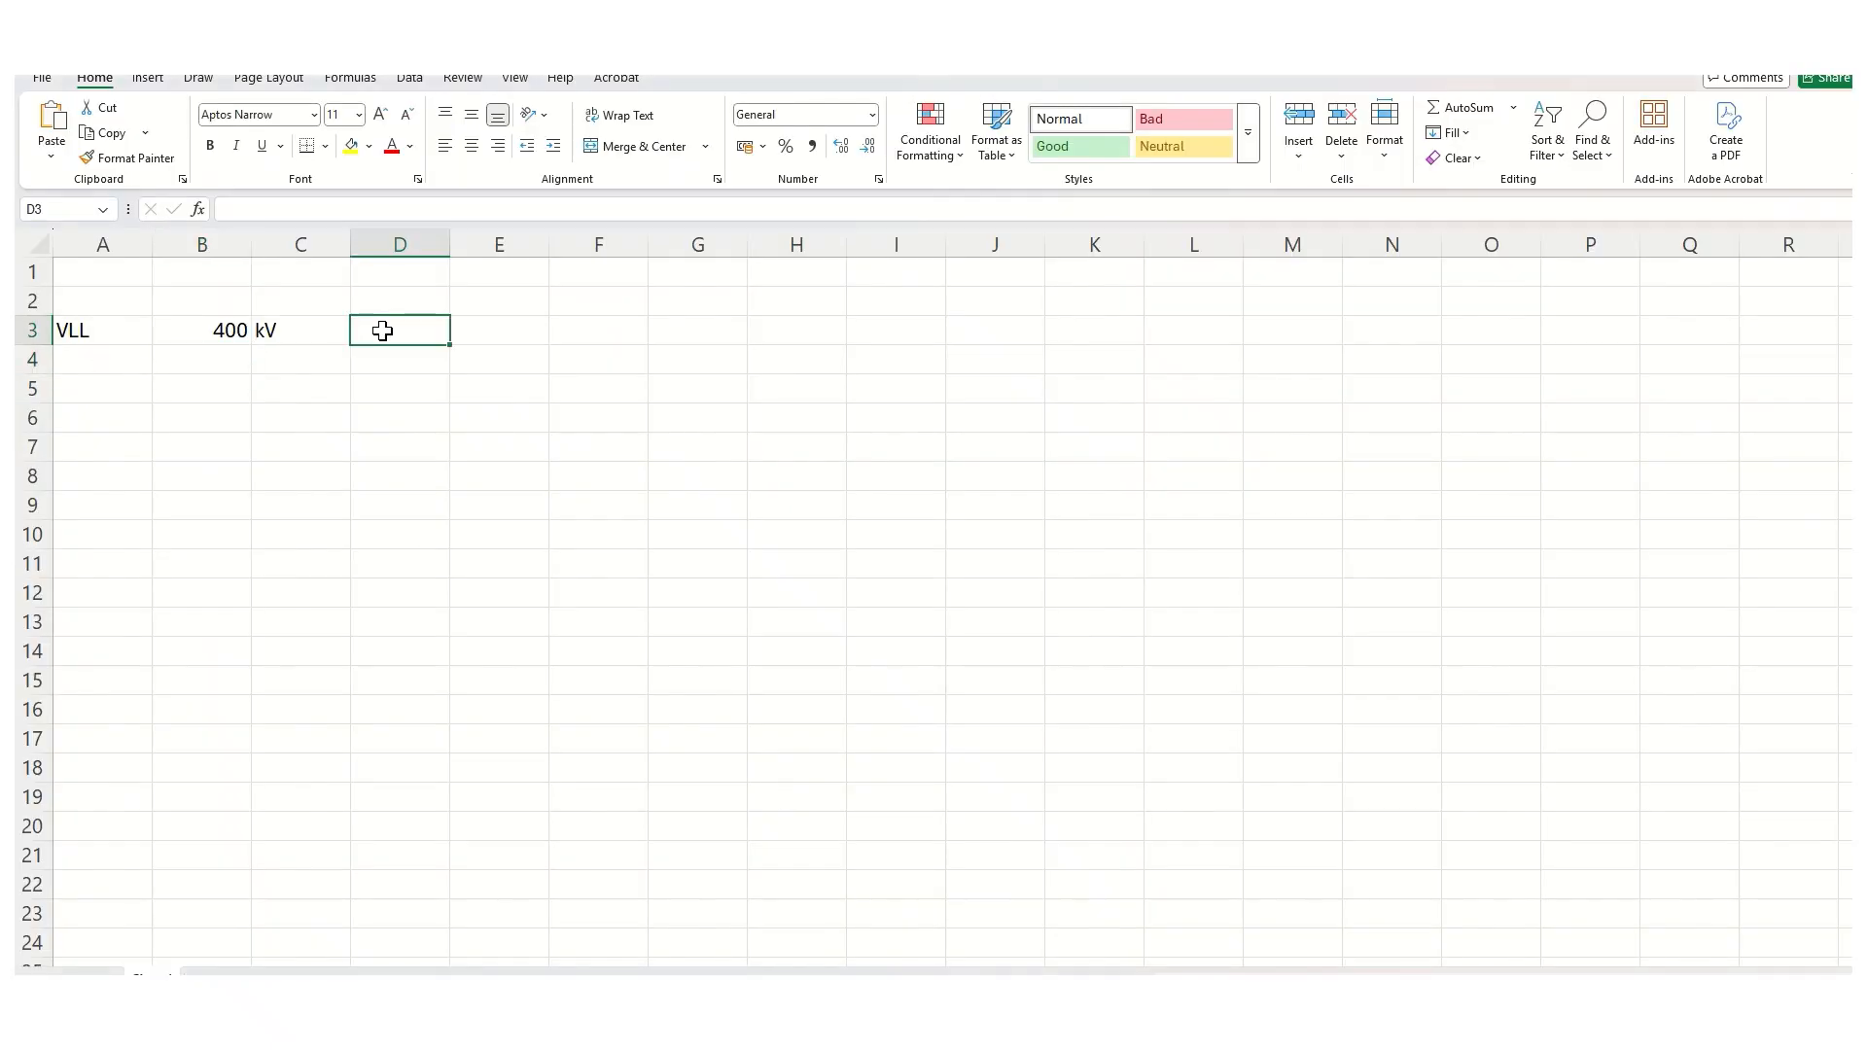
Label cell A4 as Vpeak
{"action": "left_click", "coordinate": [120, 361]}
{"action": "type", "text": "V"}
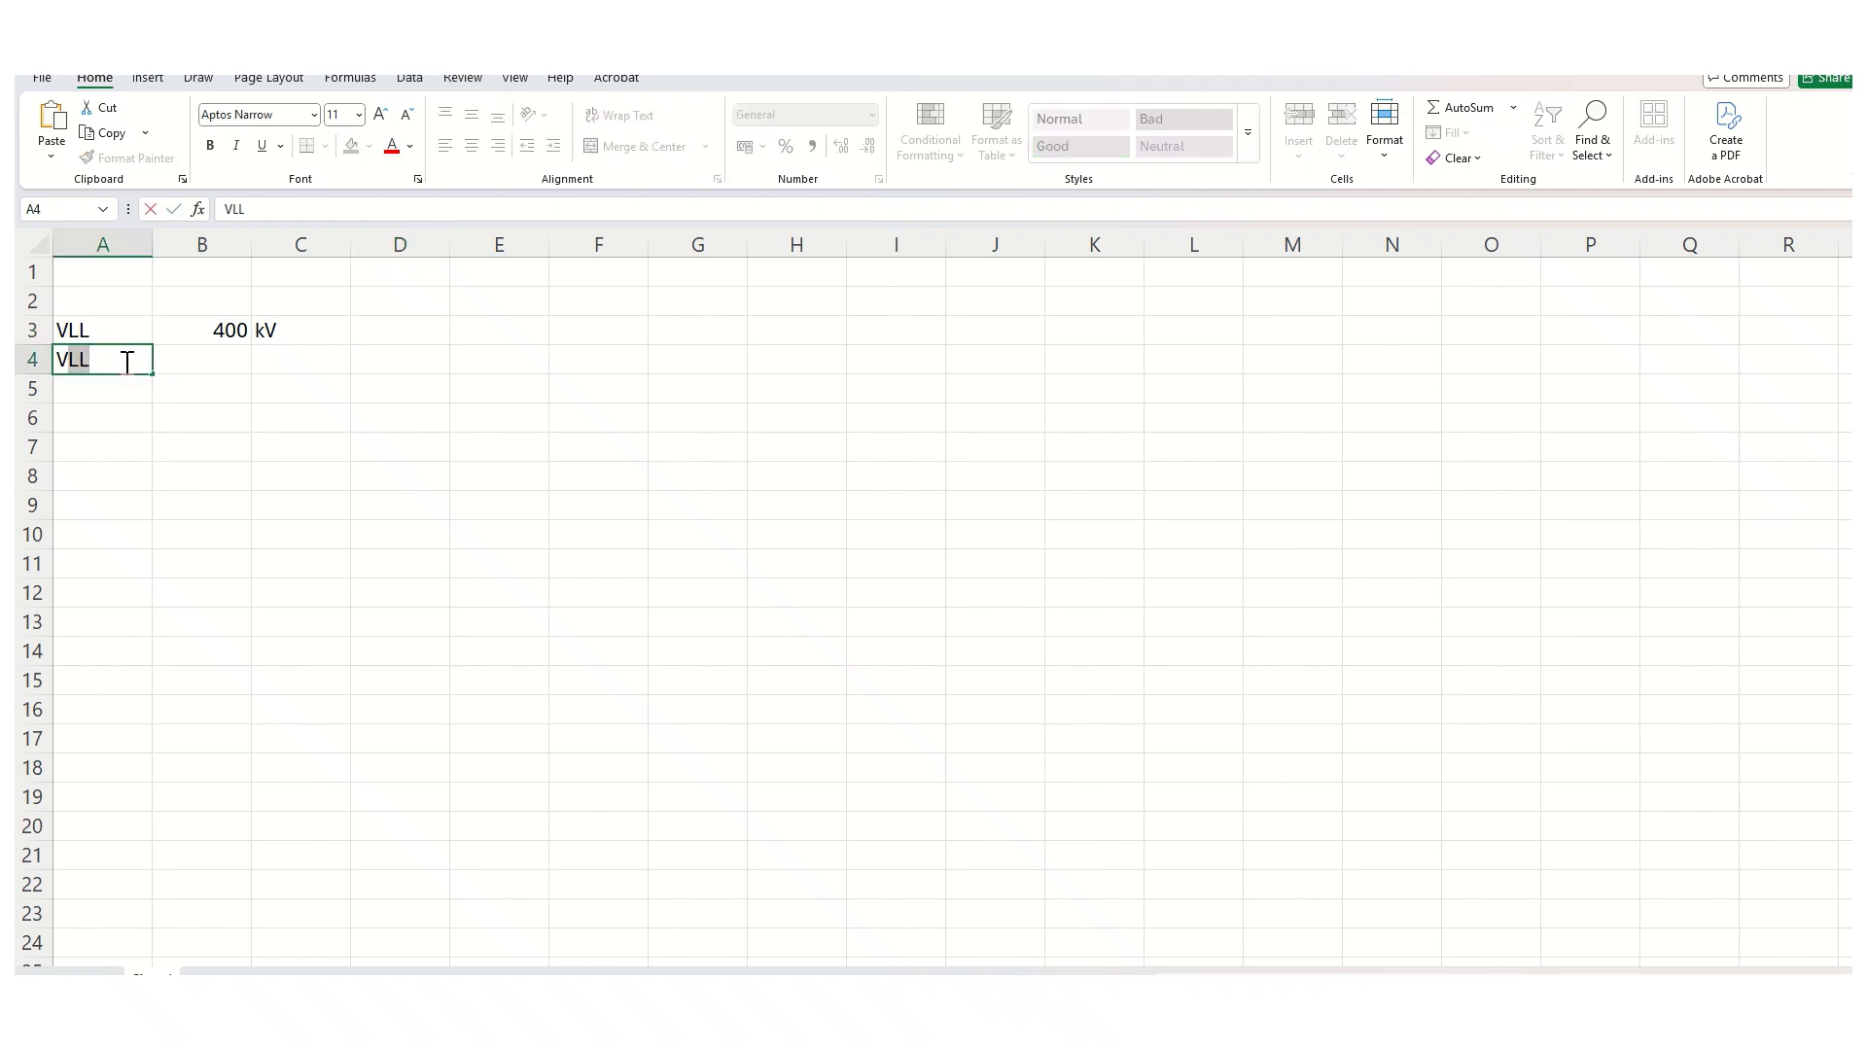
{"action": "type", "text": "peak"}
{"action": "key", "text": "Tab"}
Try to enter a peak-voltage formula in B4 that multiplies the SQRT of 2 by cell B2
{"action": "type", "text": "="}
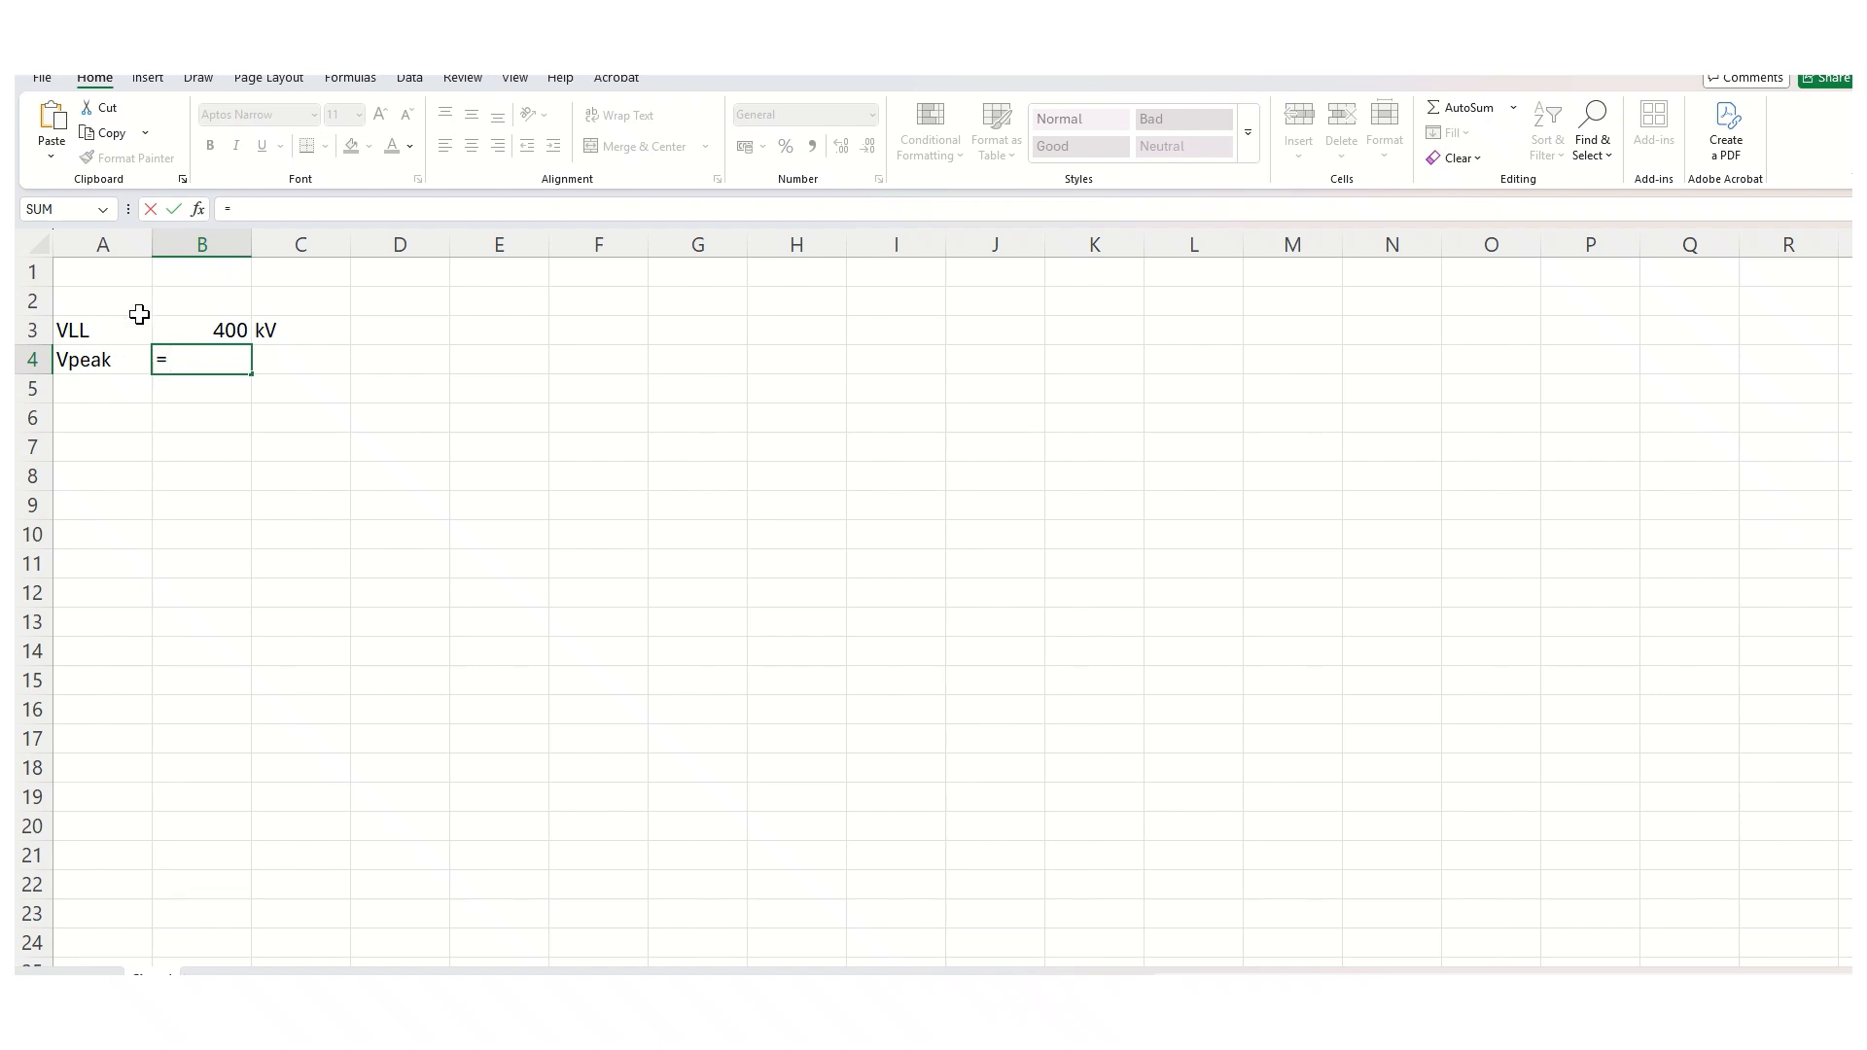
{"action": "type", "text": "sqrt"}
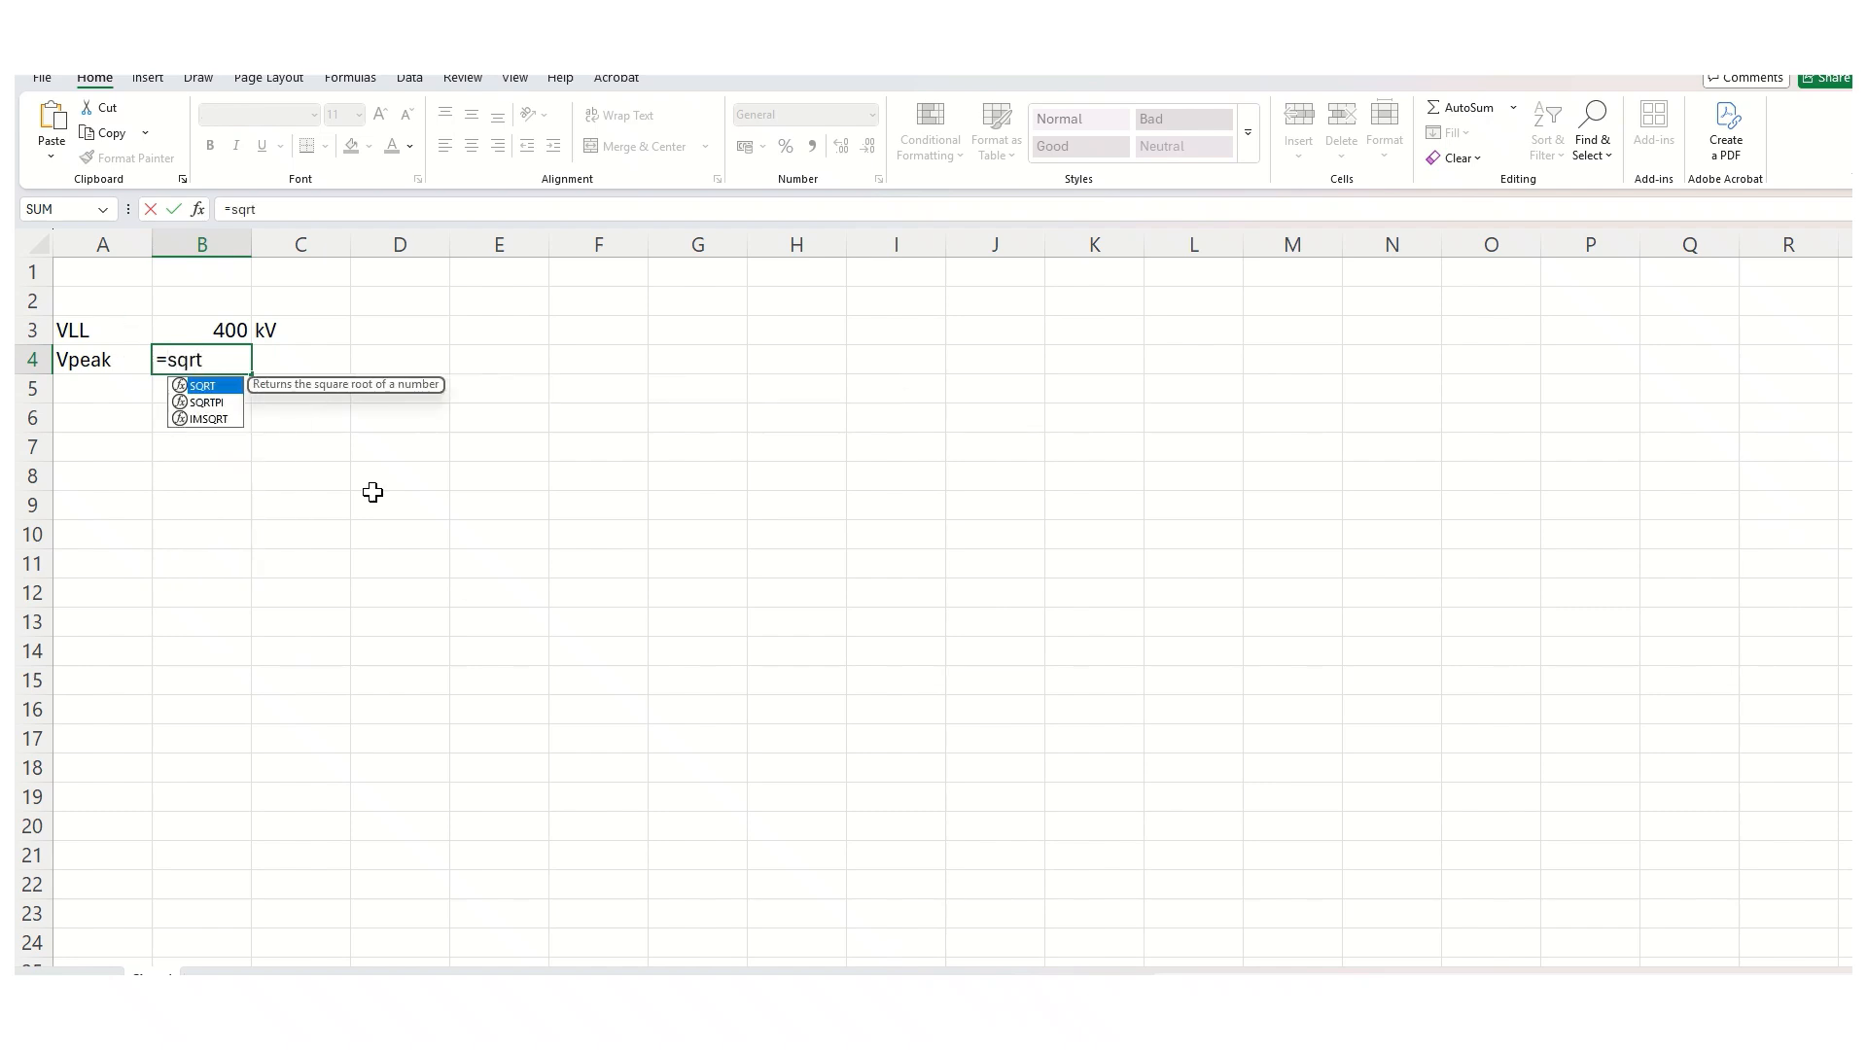
{"action": "key", "text": "Tab"}
{"action": "type", "text": "("}
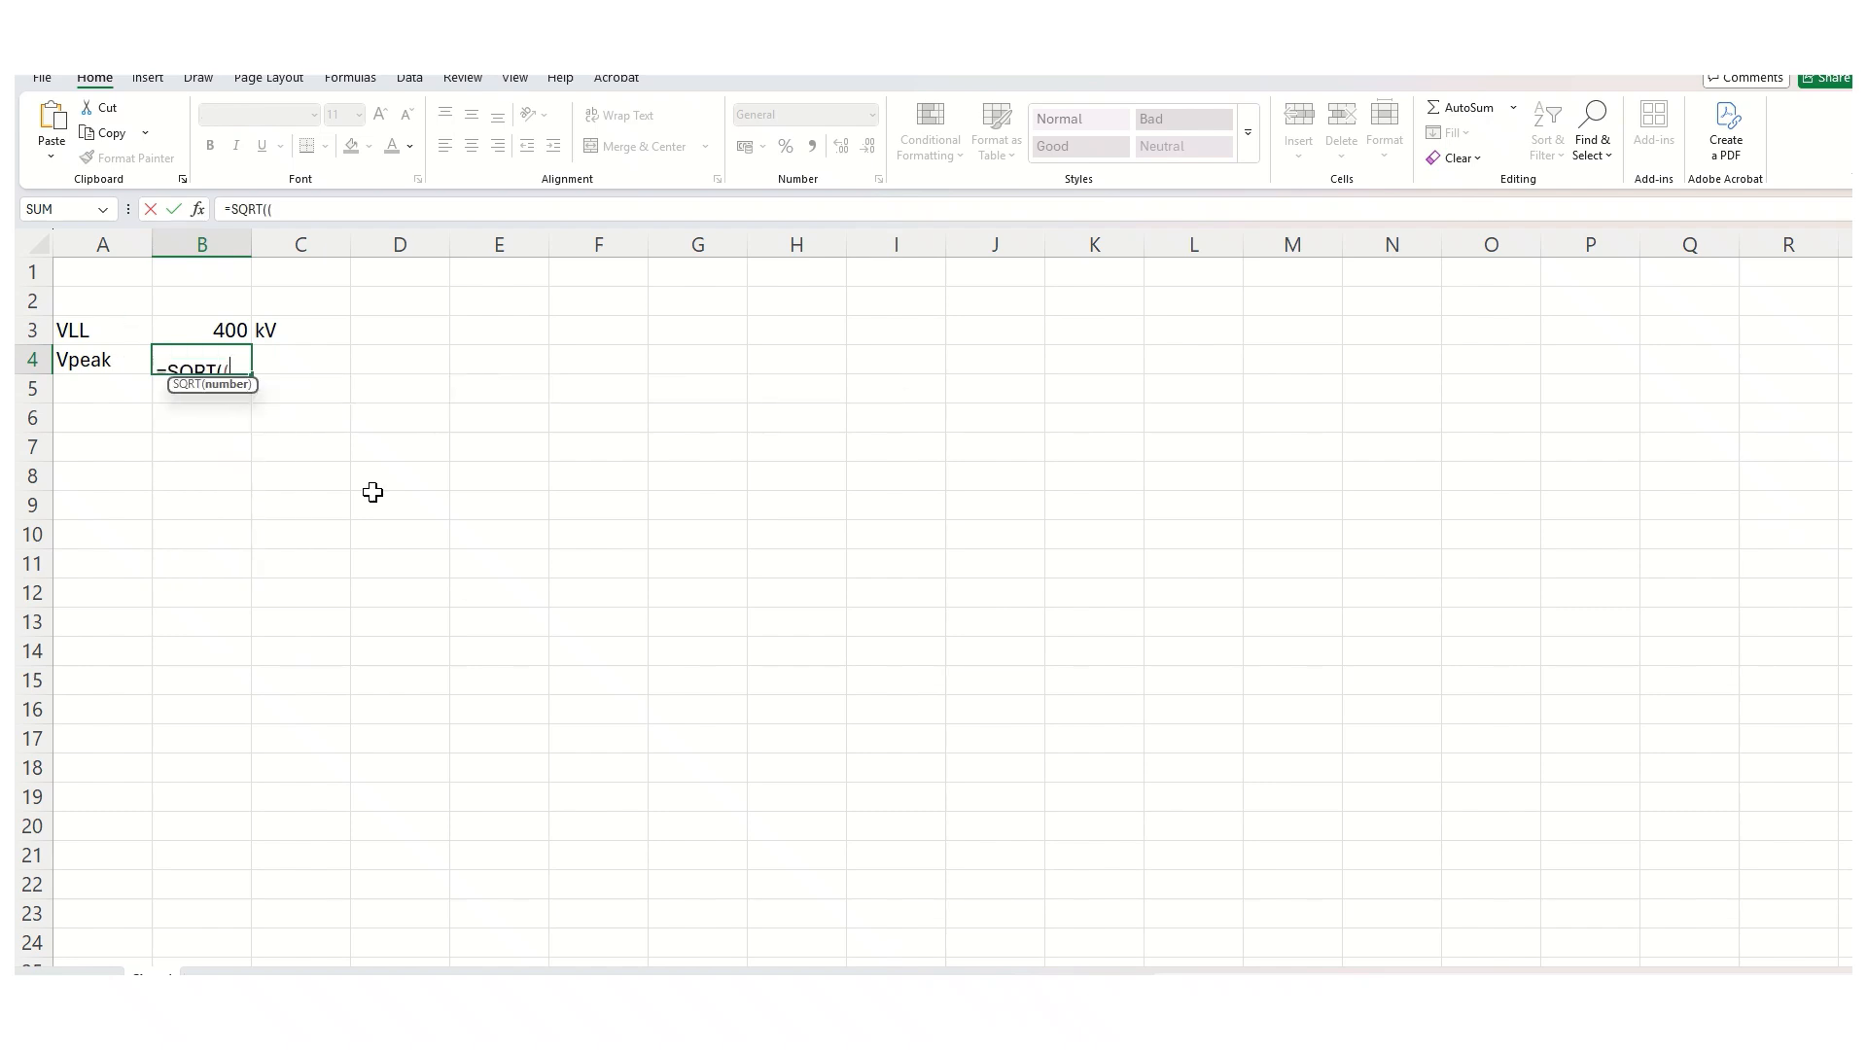
{"action": "type", "text": "2"}
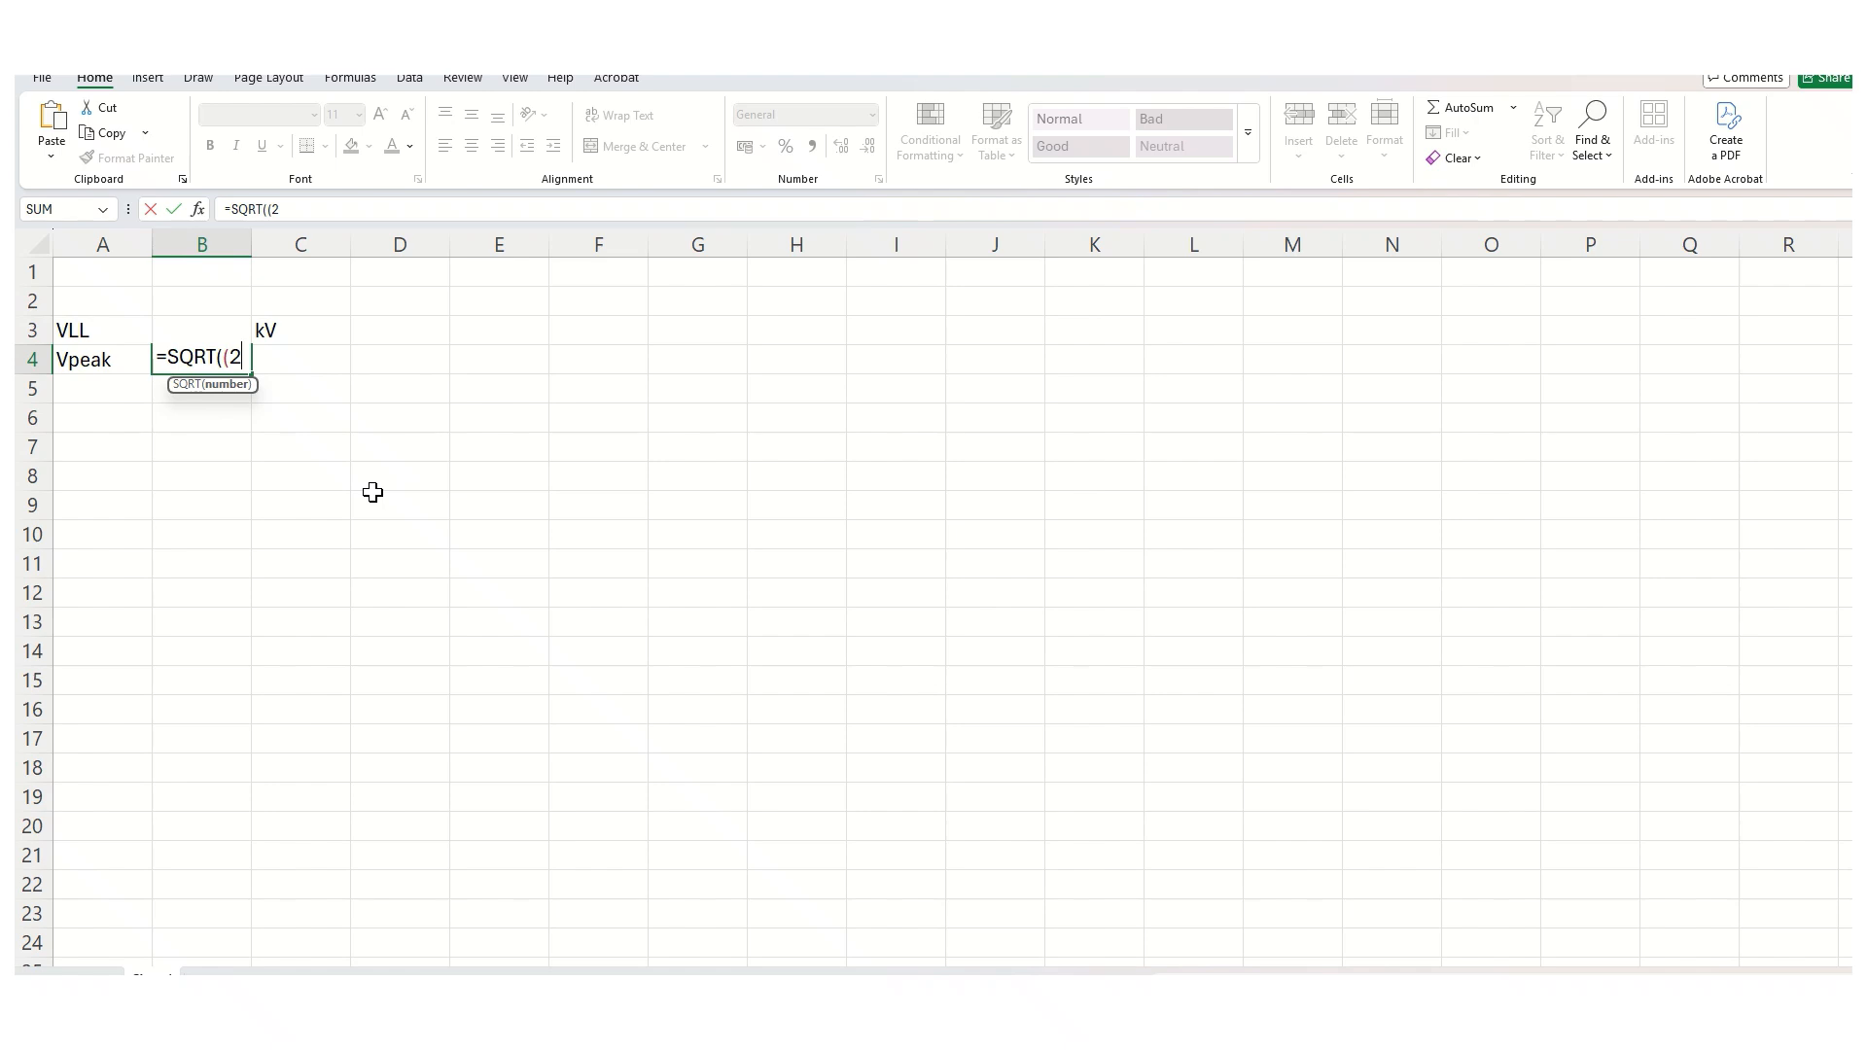
{"action": "type", "text": ")*"}
{"action": "left_click", "coordinate": [166, 329]}
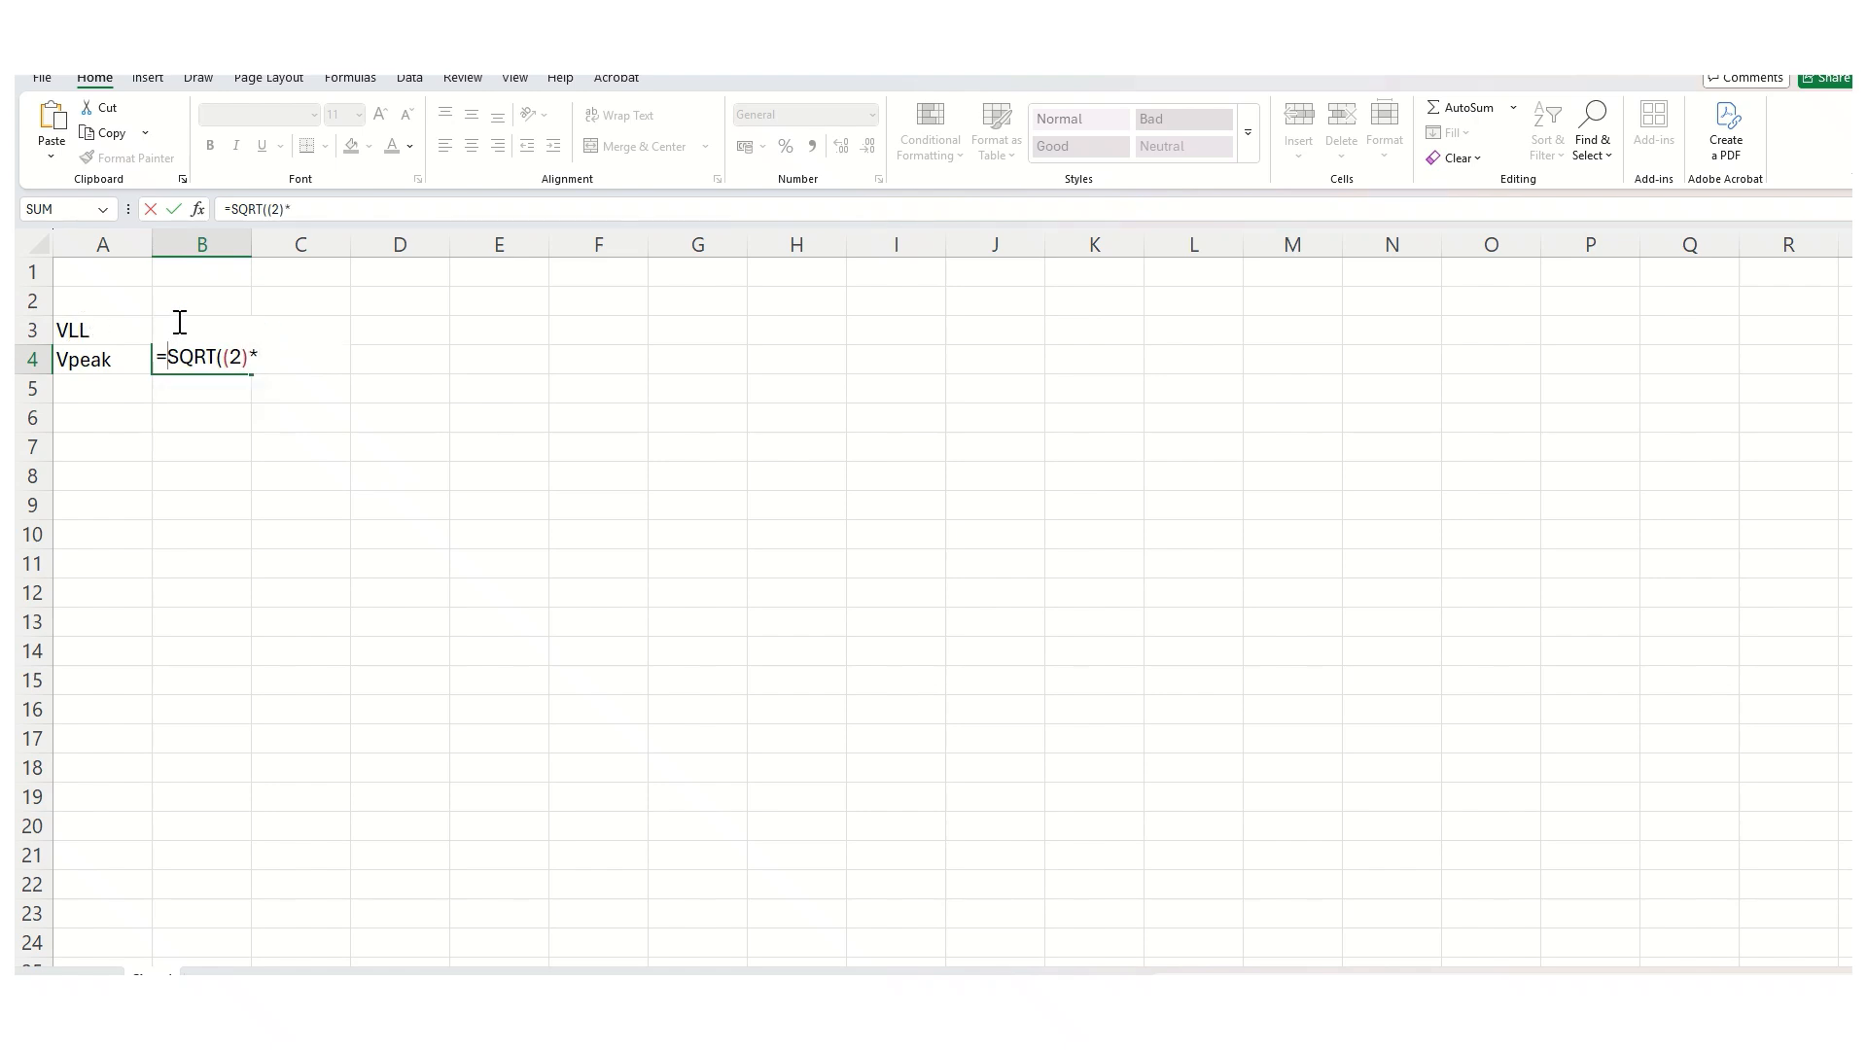
{"action": "left_click", "coordinate": [196, 306]}
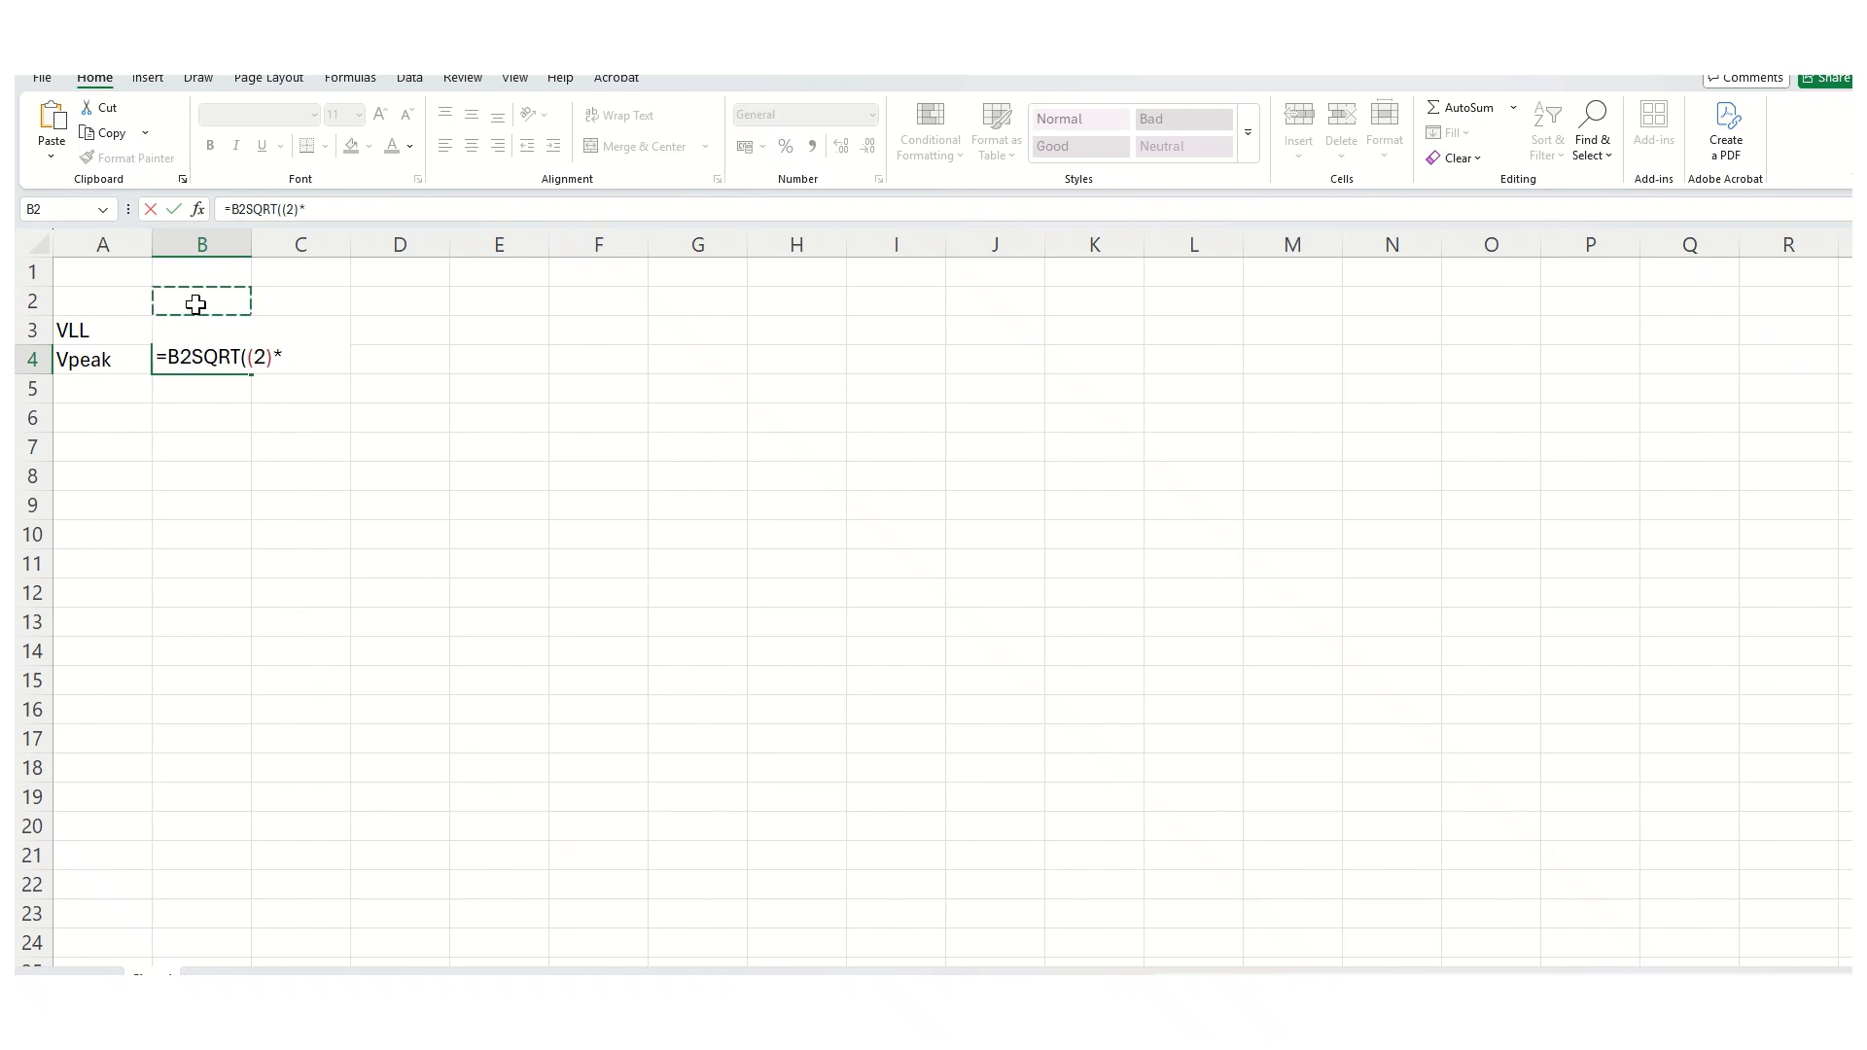
{"action": "key", "text": "Return"}
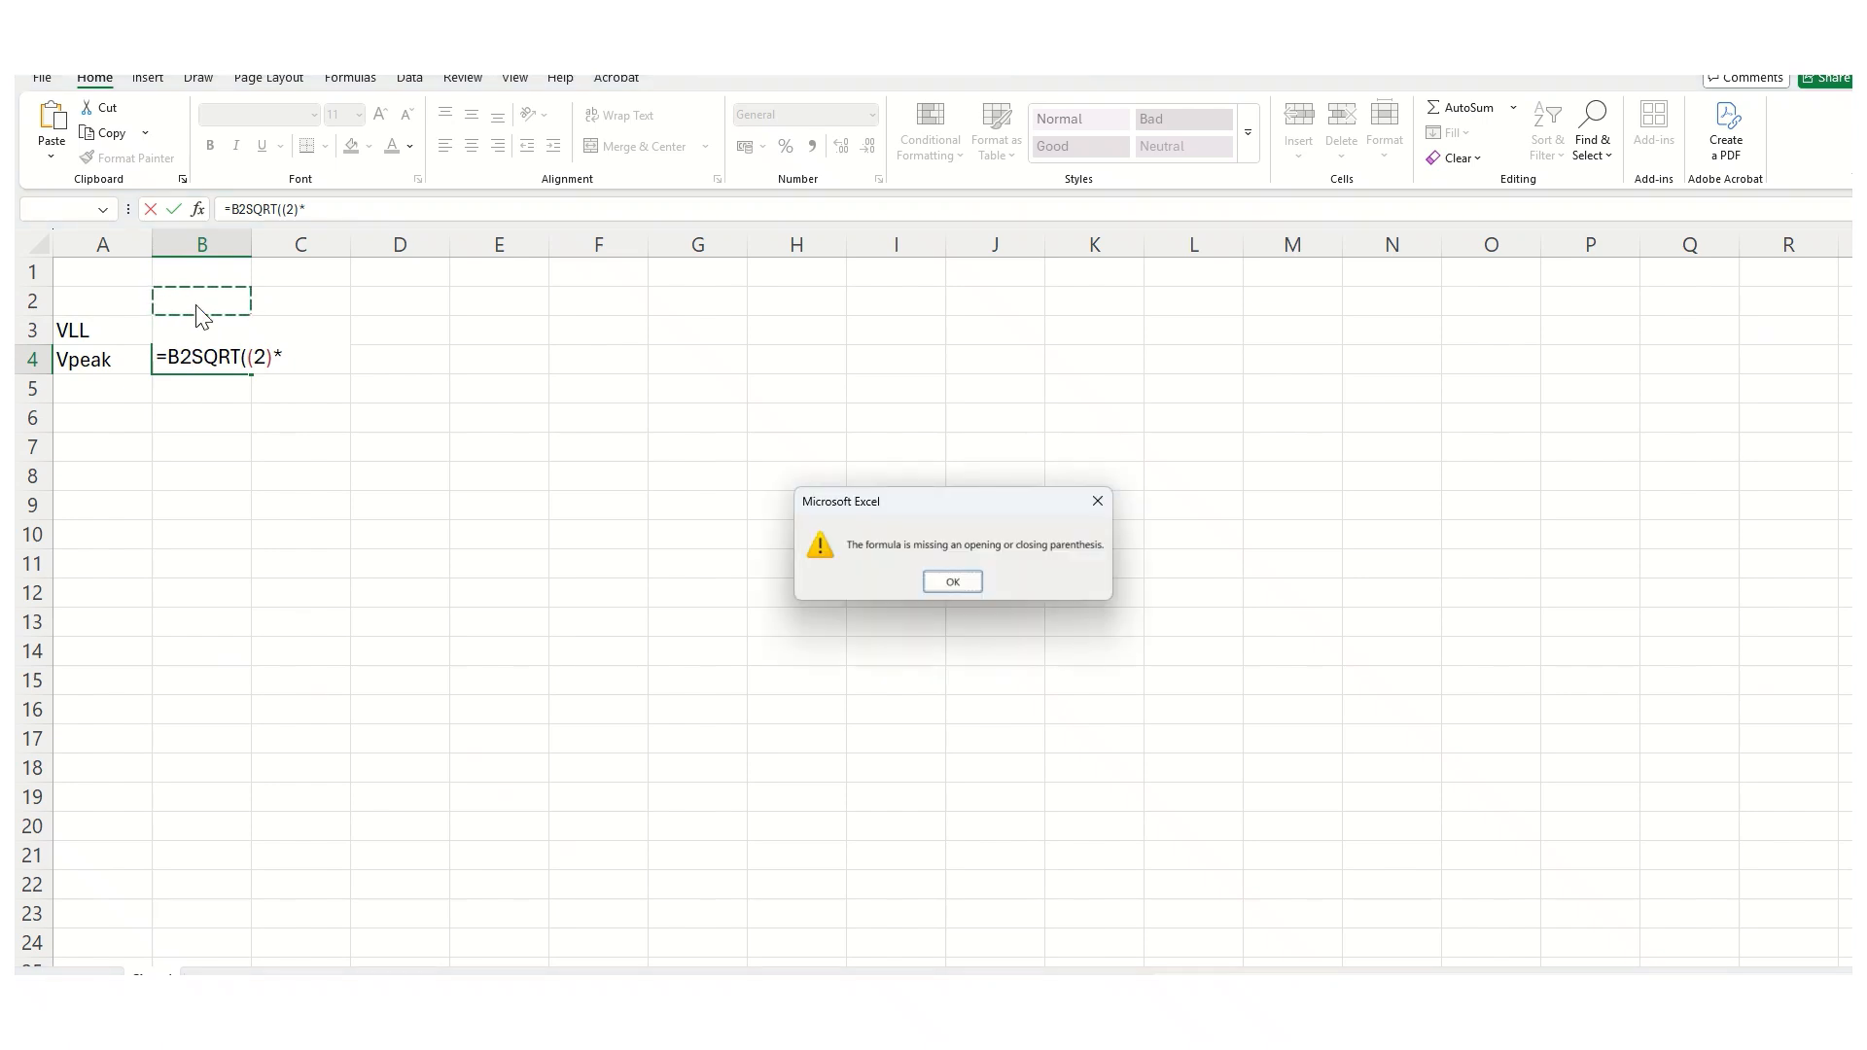
{"action": "left_click", "coordinate": [952, 582]}
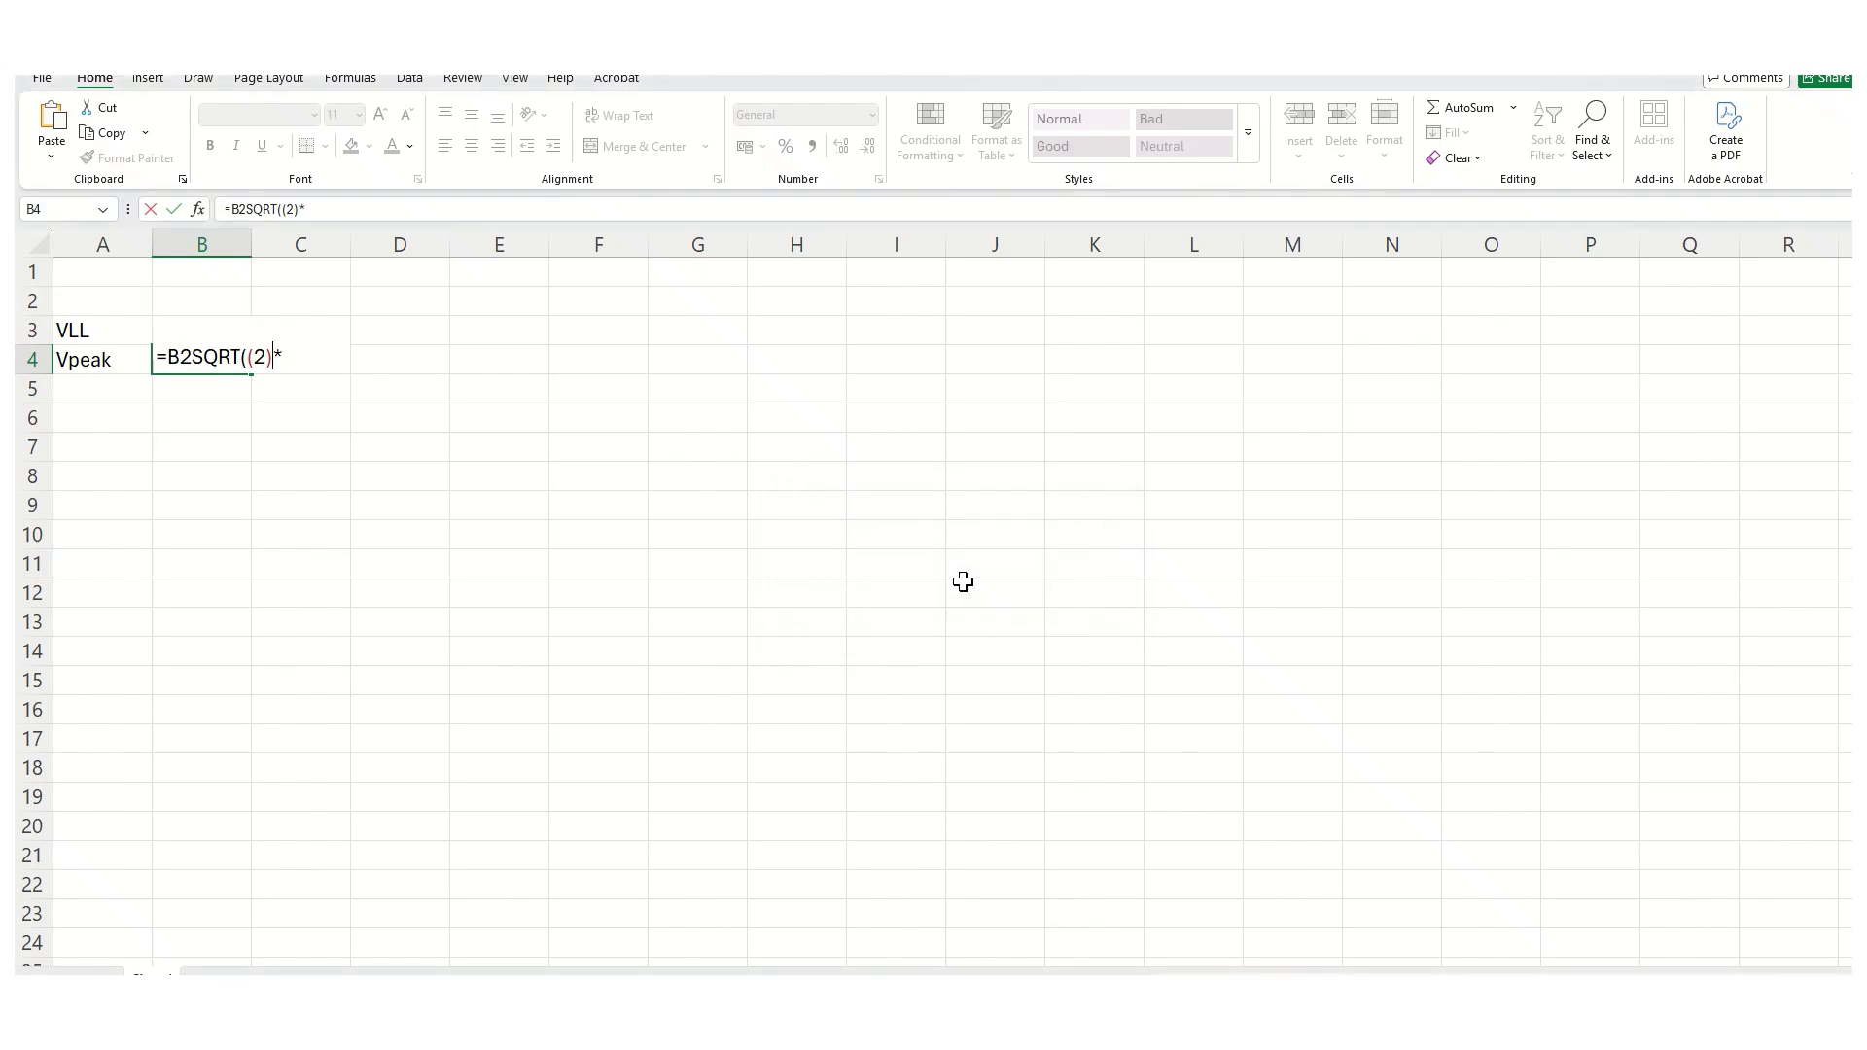
{"action": "left_click", "coordinate": [292, 354]}
{"action": "left_click", "coordinate": [211, 303]}
{"action": "key", "text": "Return"}
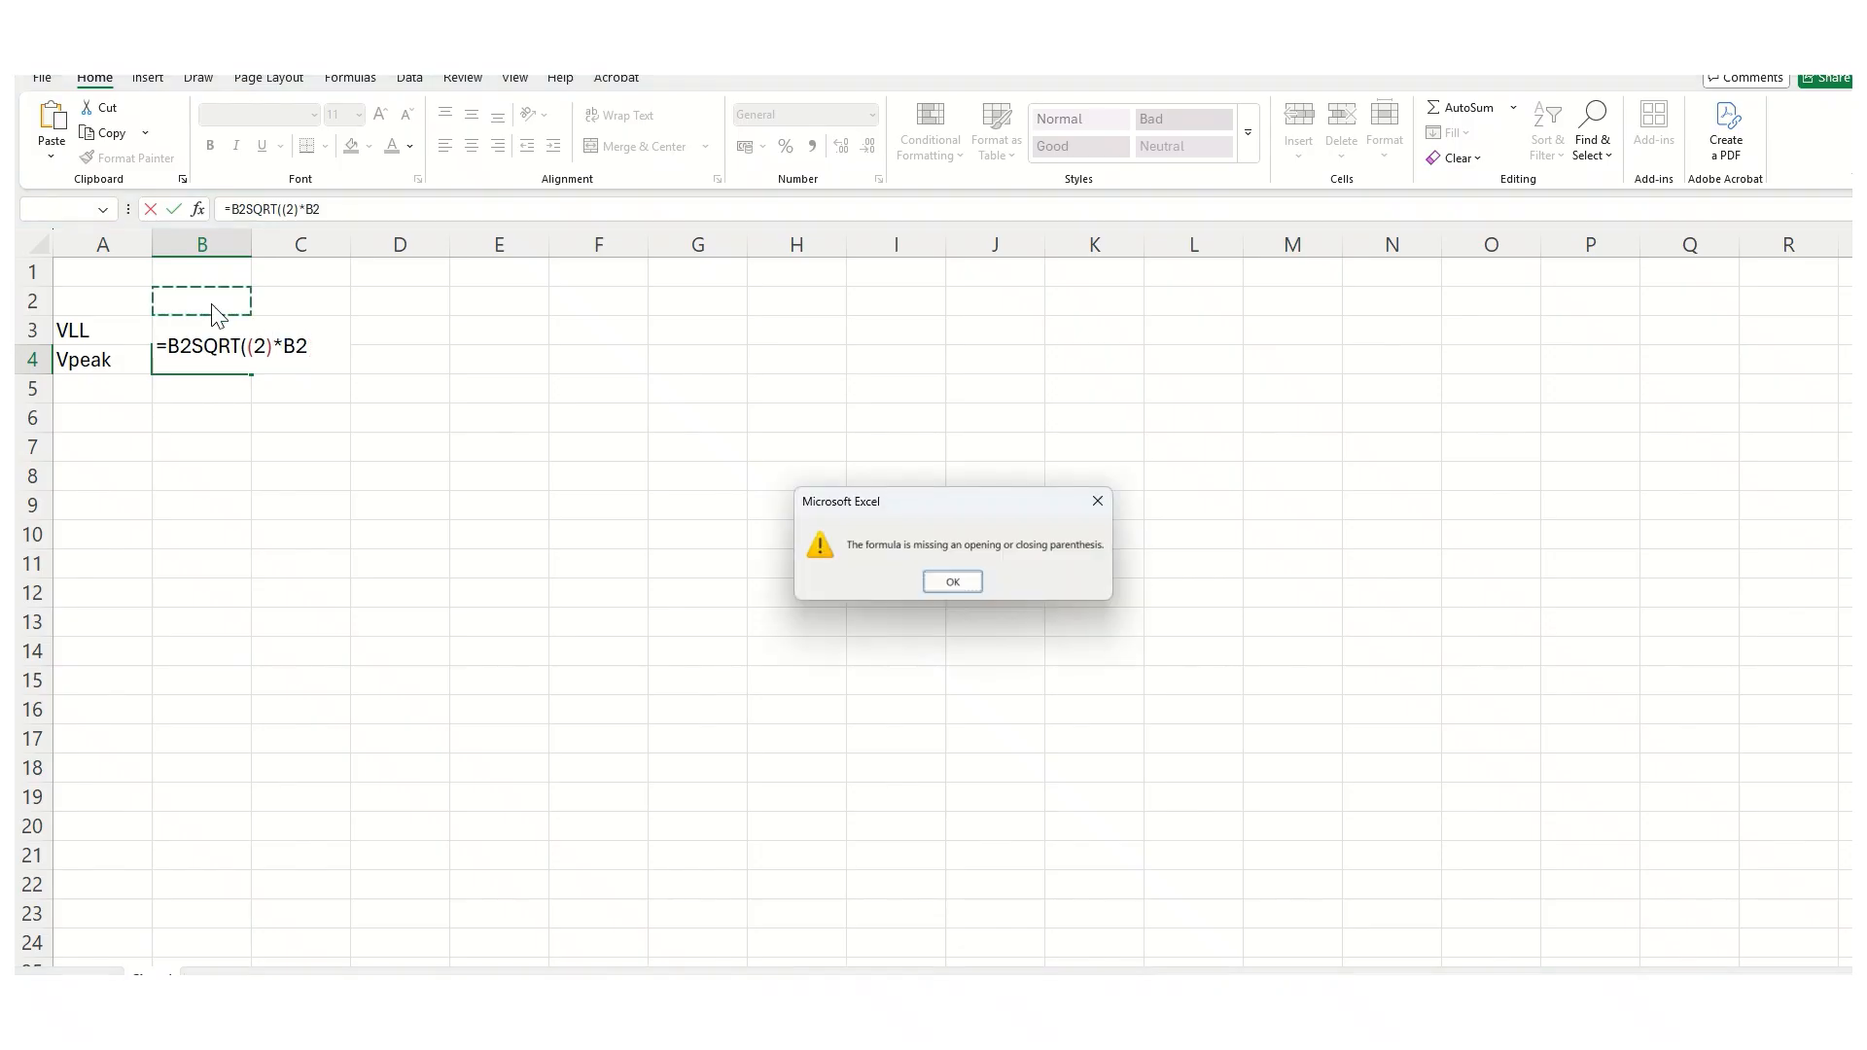
{"action": "left_click", "coordinate": [952, 581]}
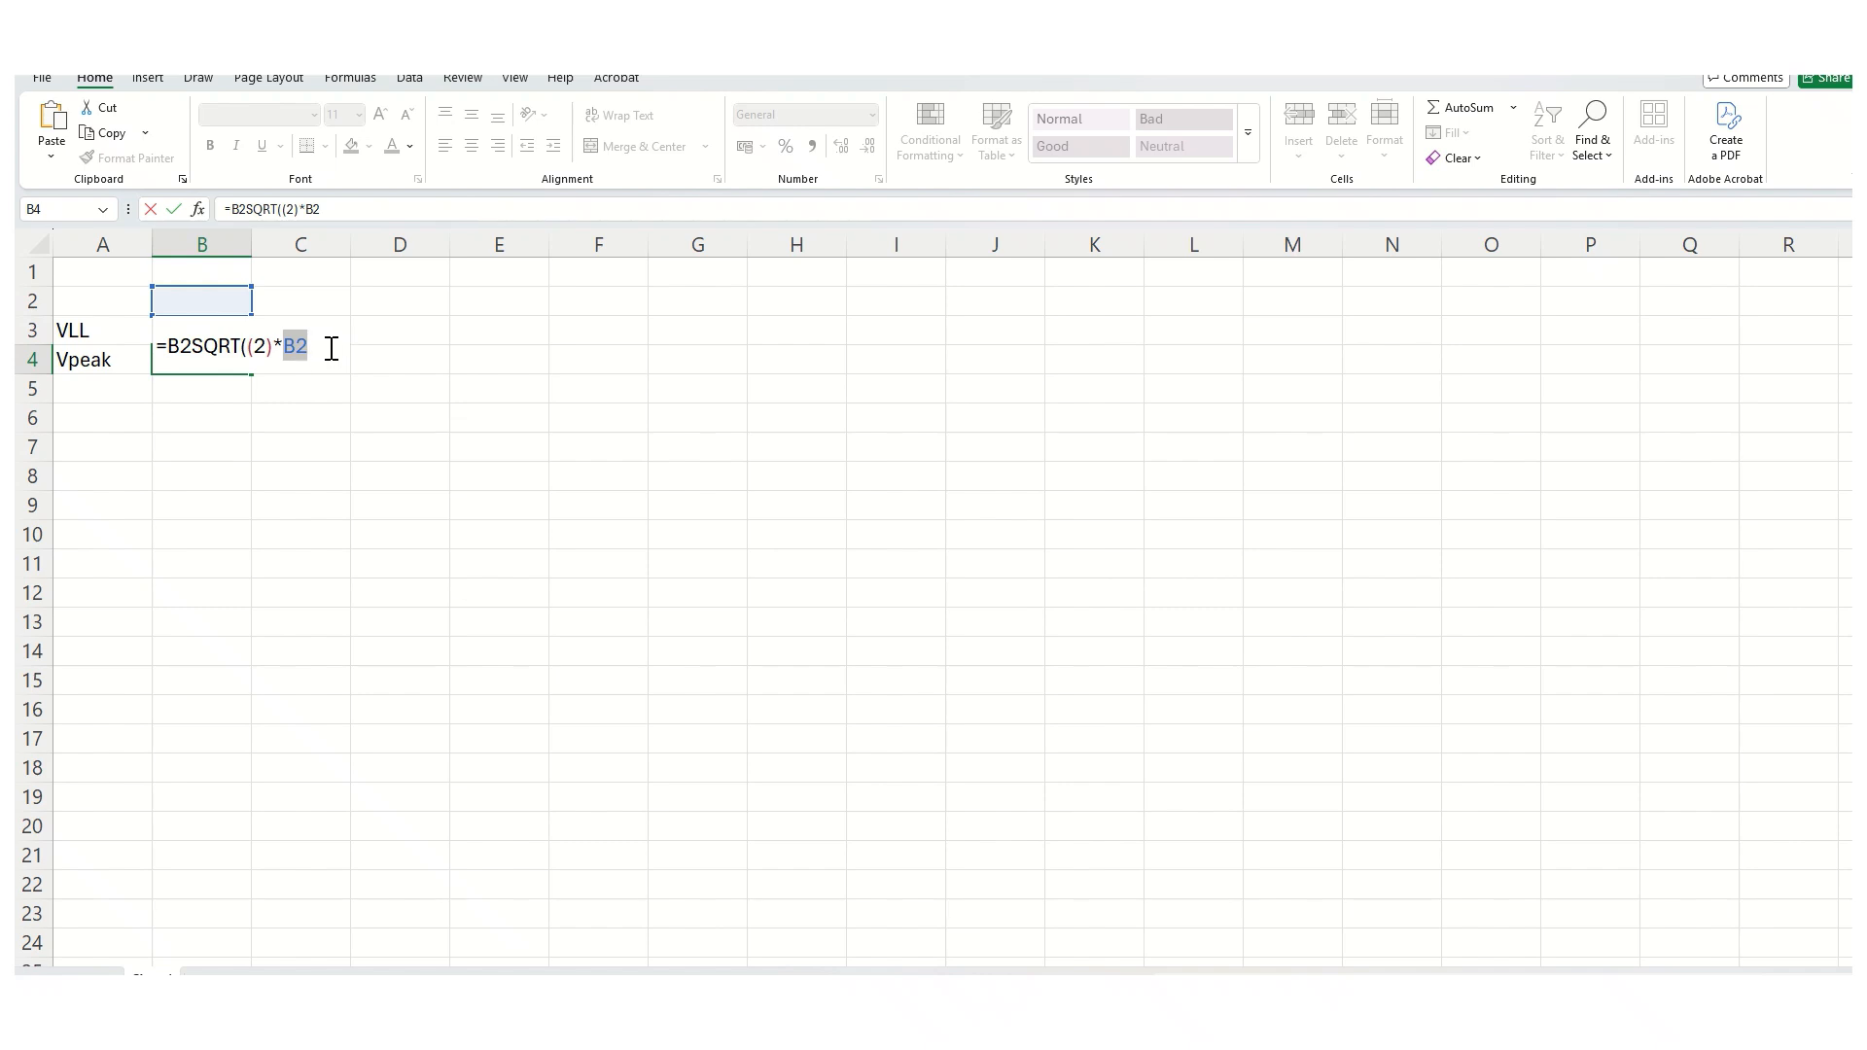
Remove the extra opening parenthesis from B4's formula and point its multiplier reference to B3
{"action": "left_click", "coordinate": [250, 346]}
{"action": "key", "text": "BackSpace"}
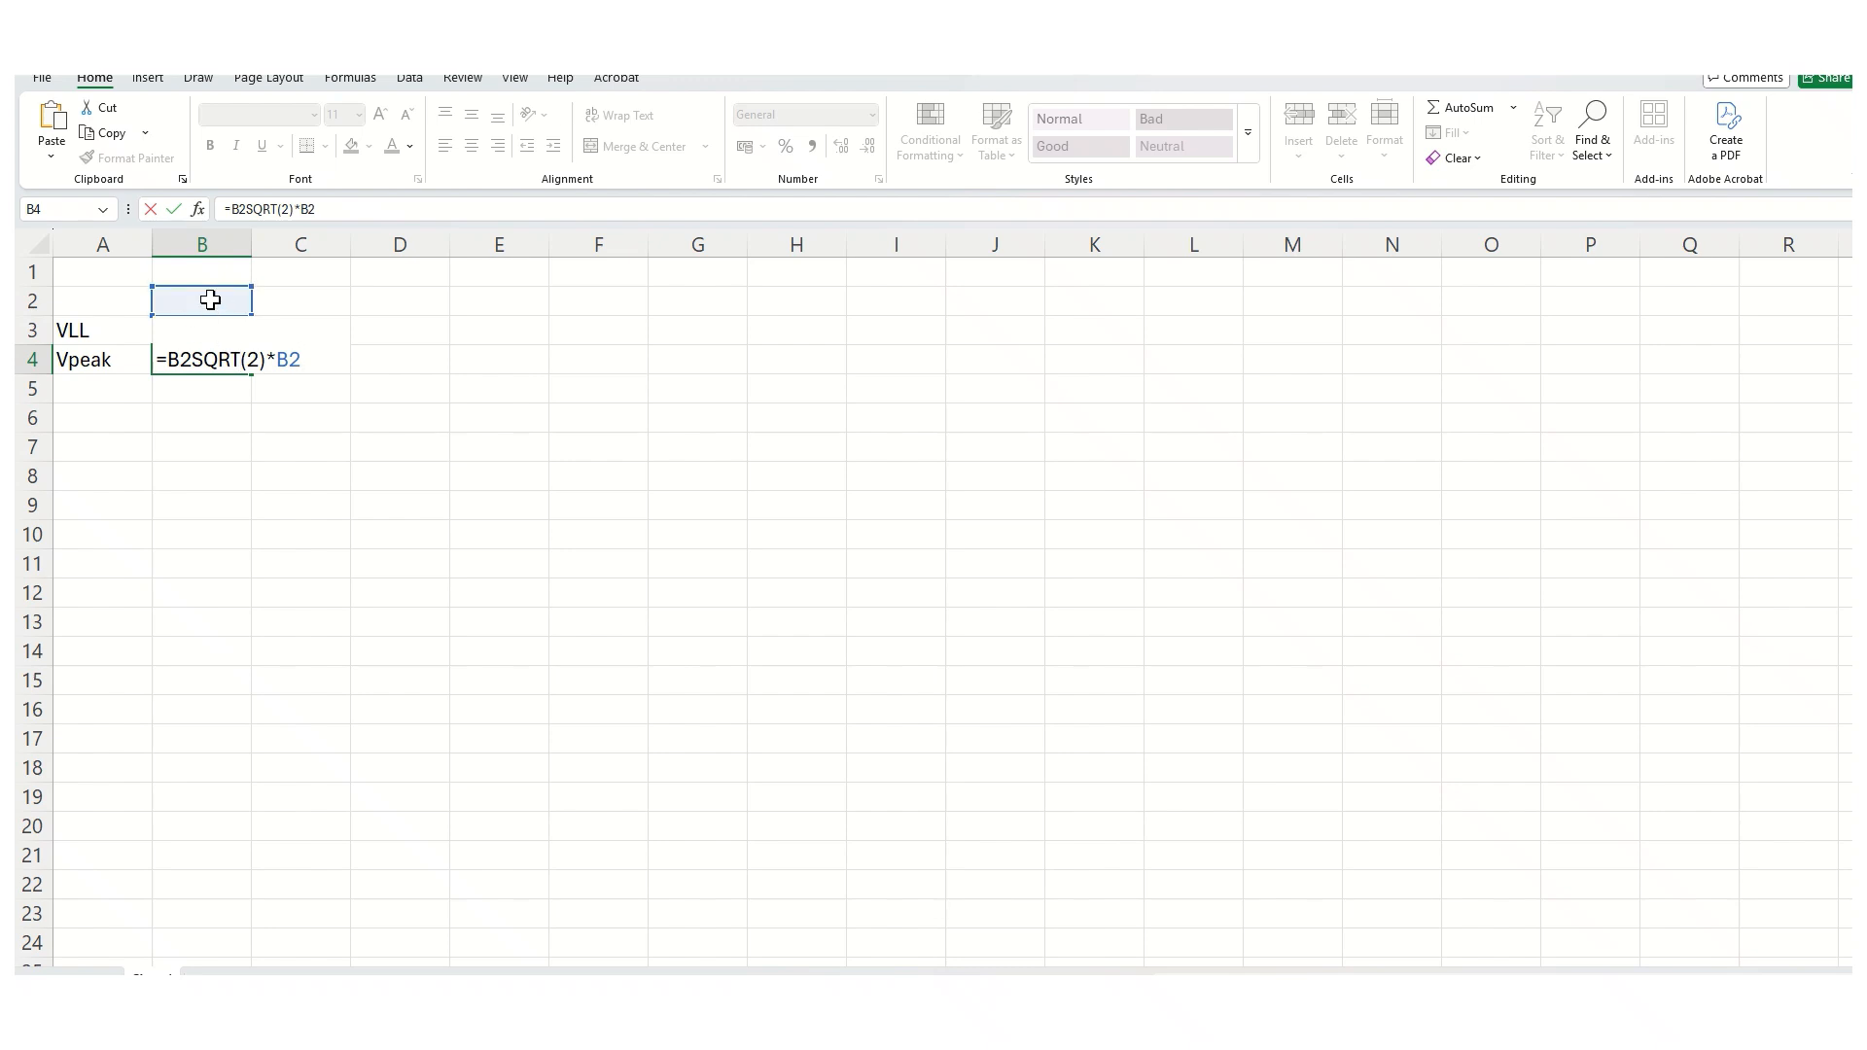
{"action": "left_click_drag", "start_coordinate": [243, 314], "coordinate": [243, 333]}
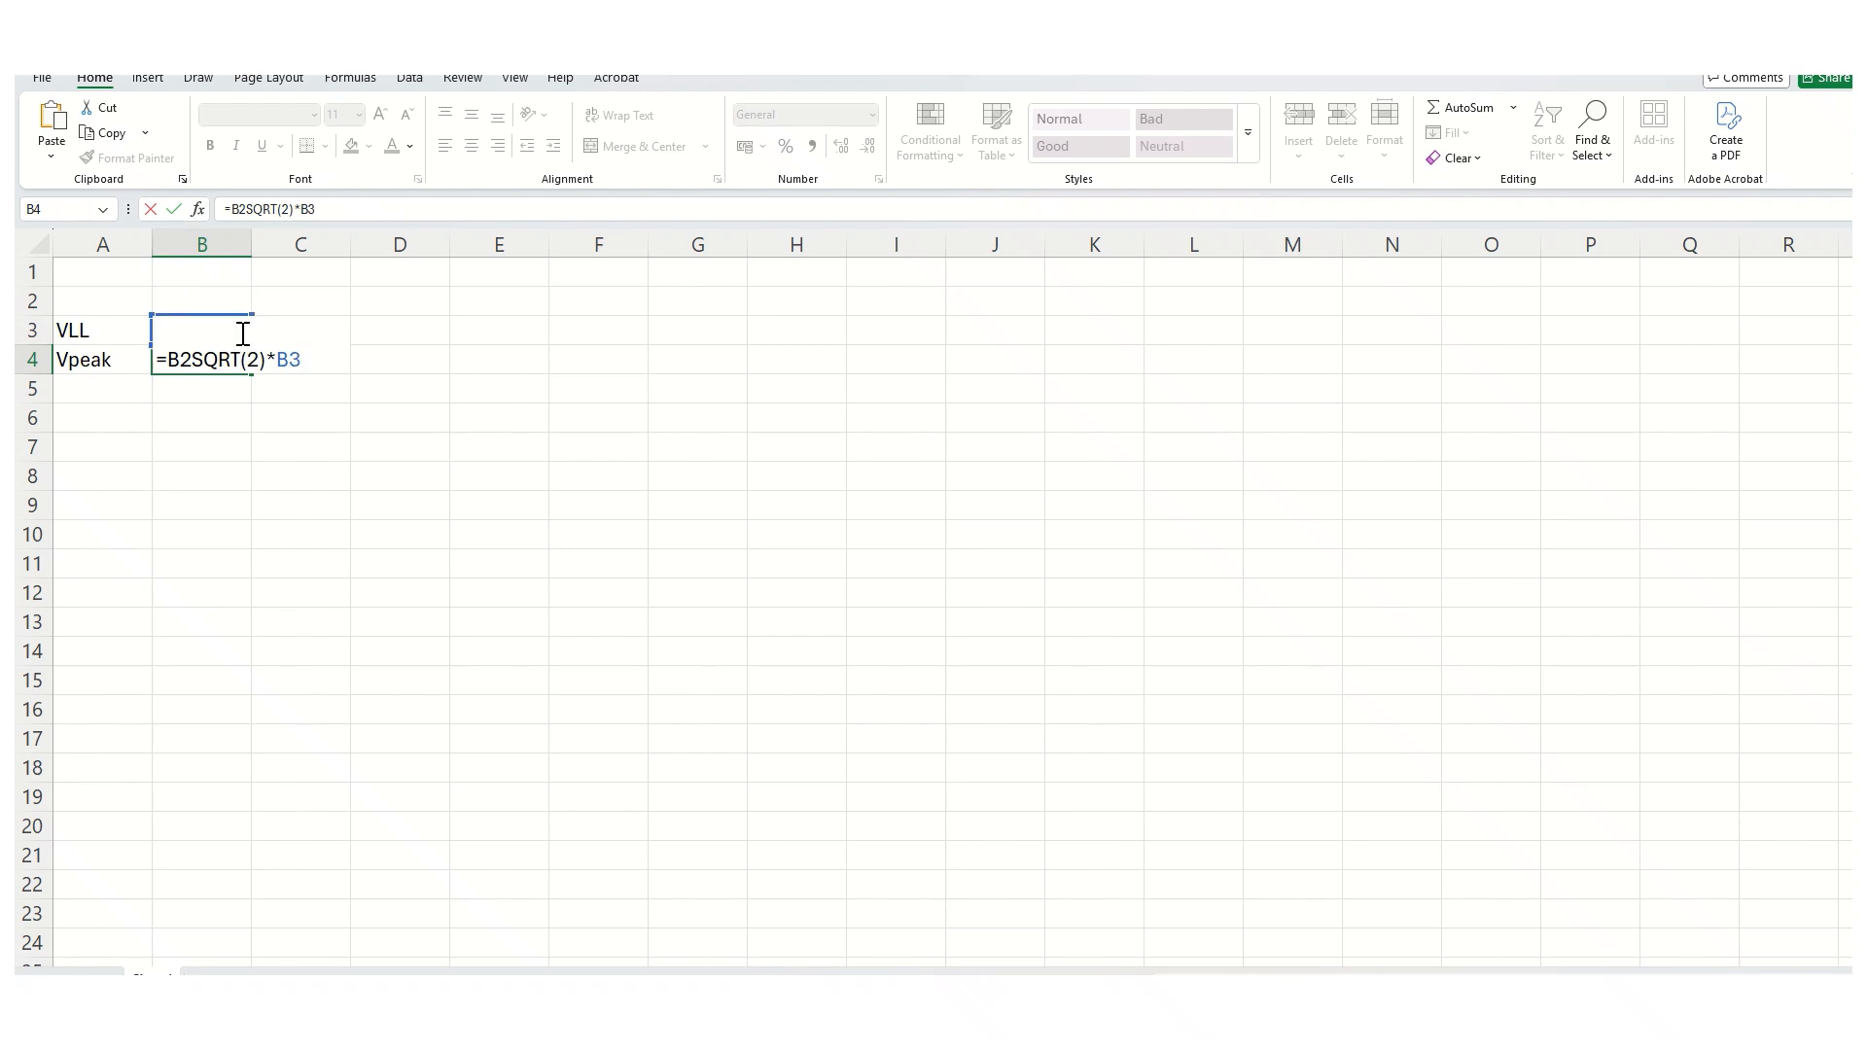
{"action": "key", "text": "Return"}
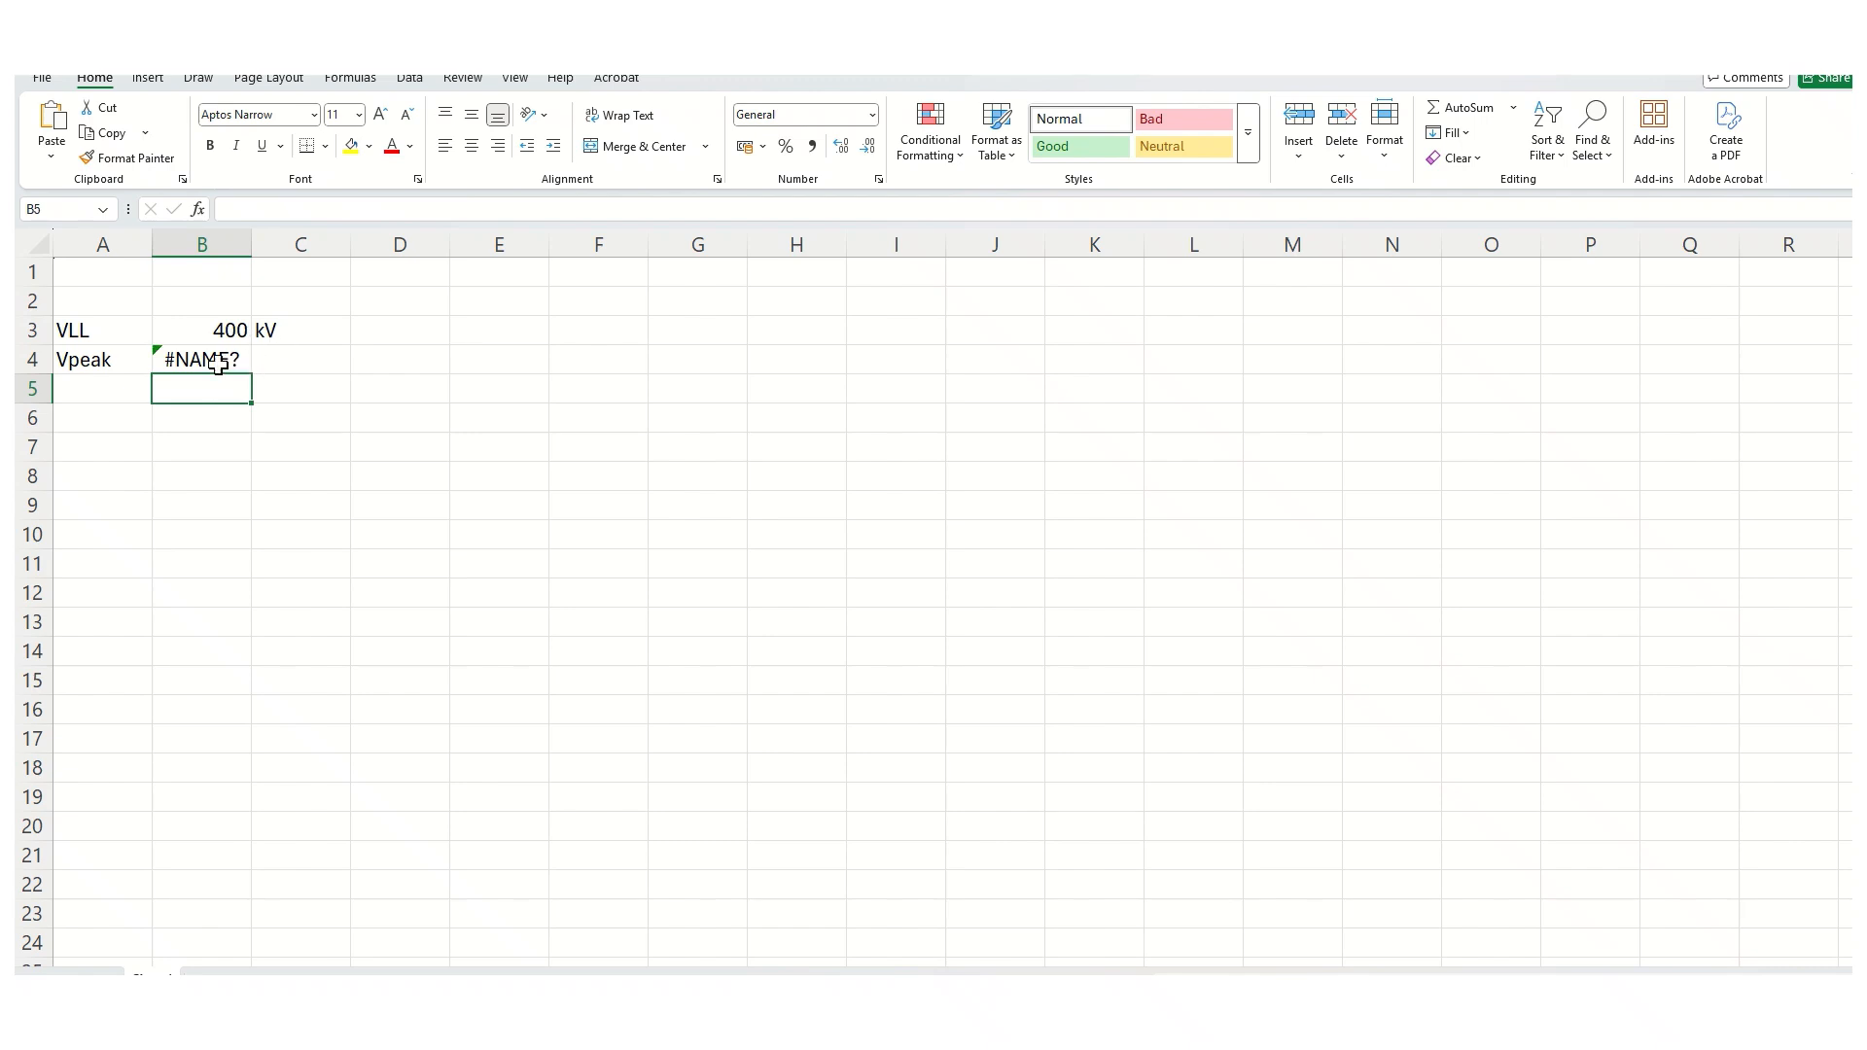
Delete the stray B2 before SQRT in B4 so the formula reads =SQRT(2)*B3
{"action": "left_click", "coordinate": [219, 362]}
{"action": "left_click", "coordinate": [342, 211]}
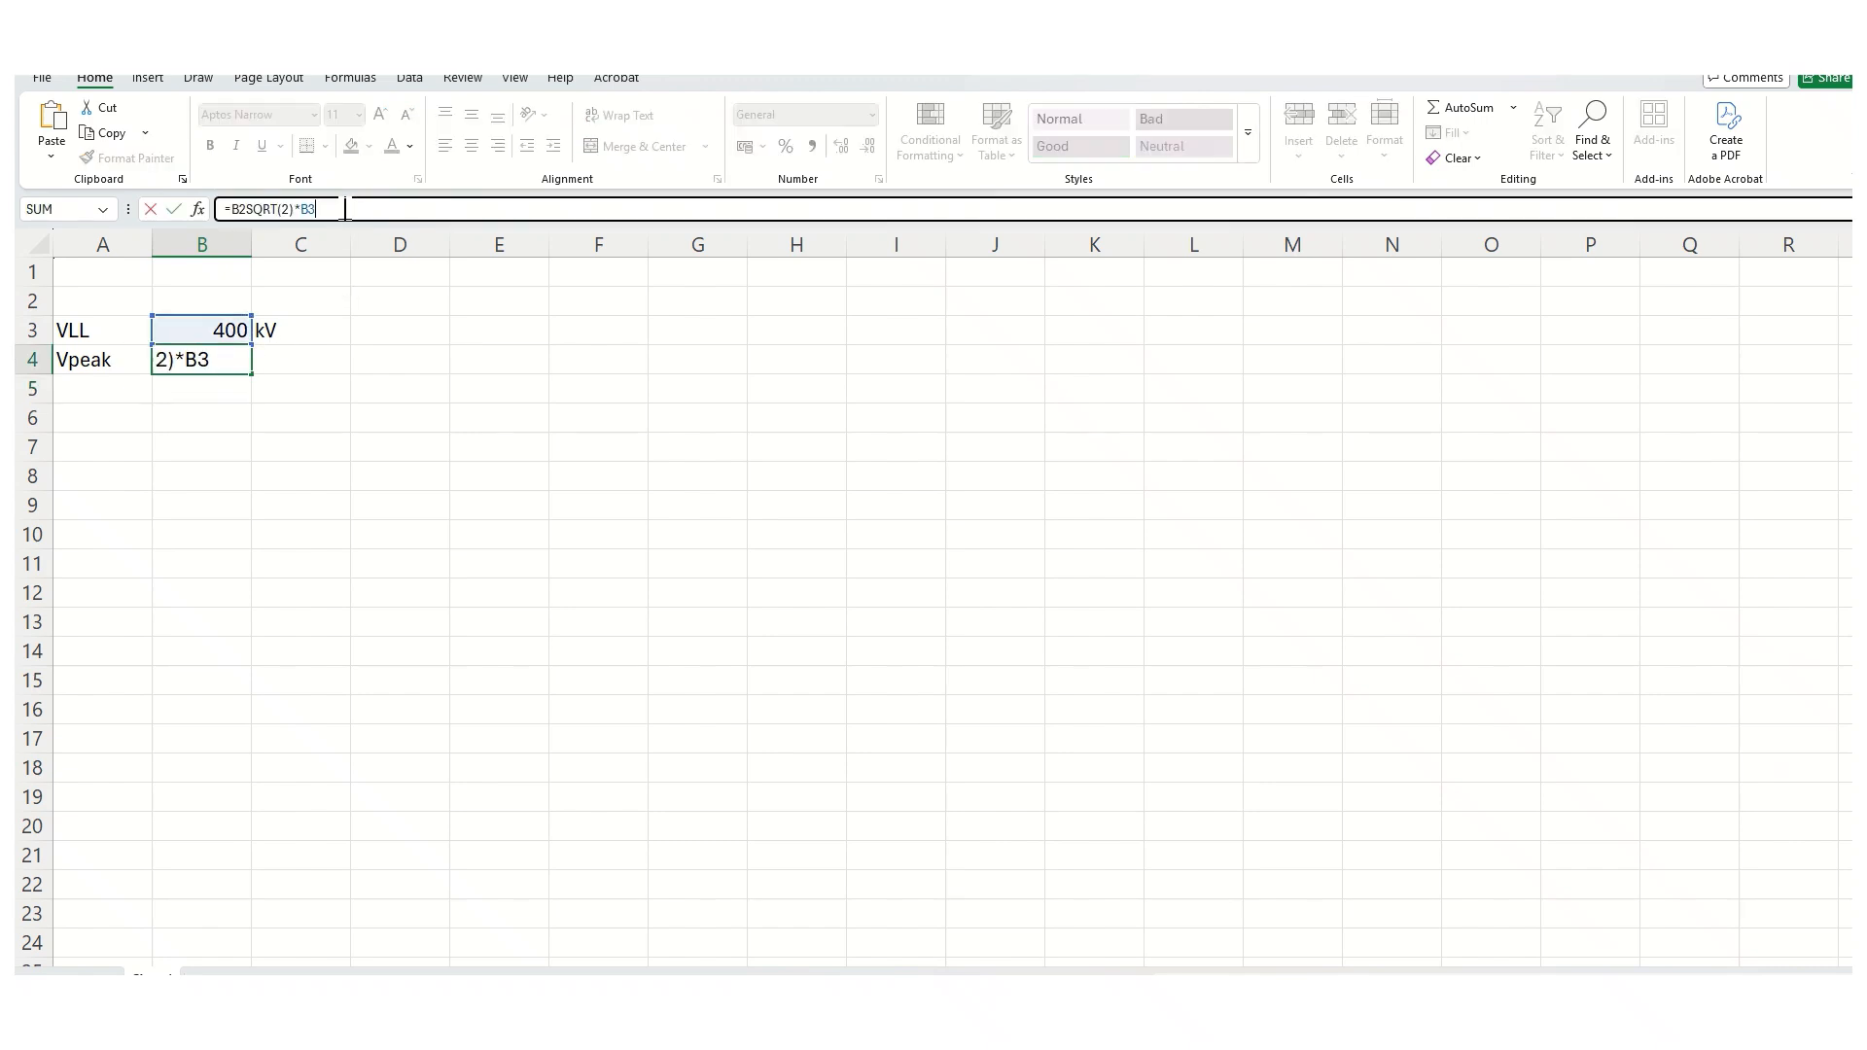
{"action": "left_click", "coordinate": [244, 209]}
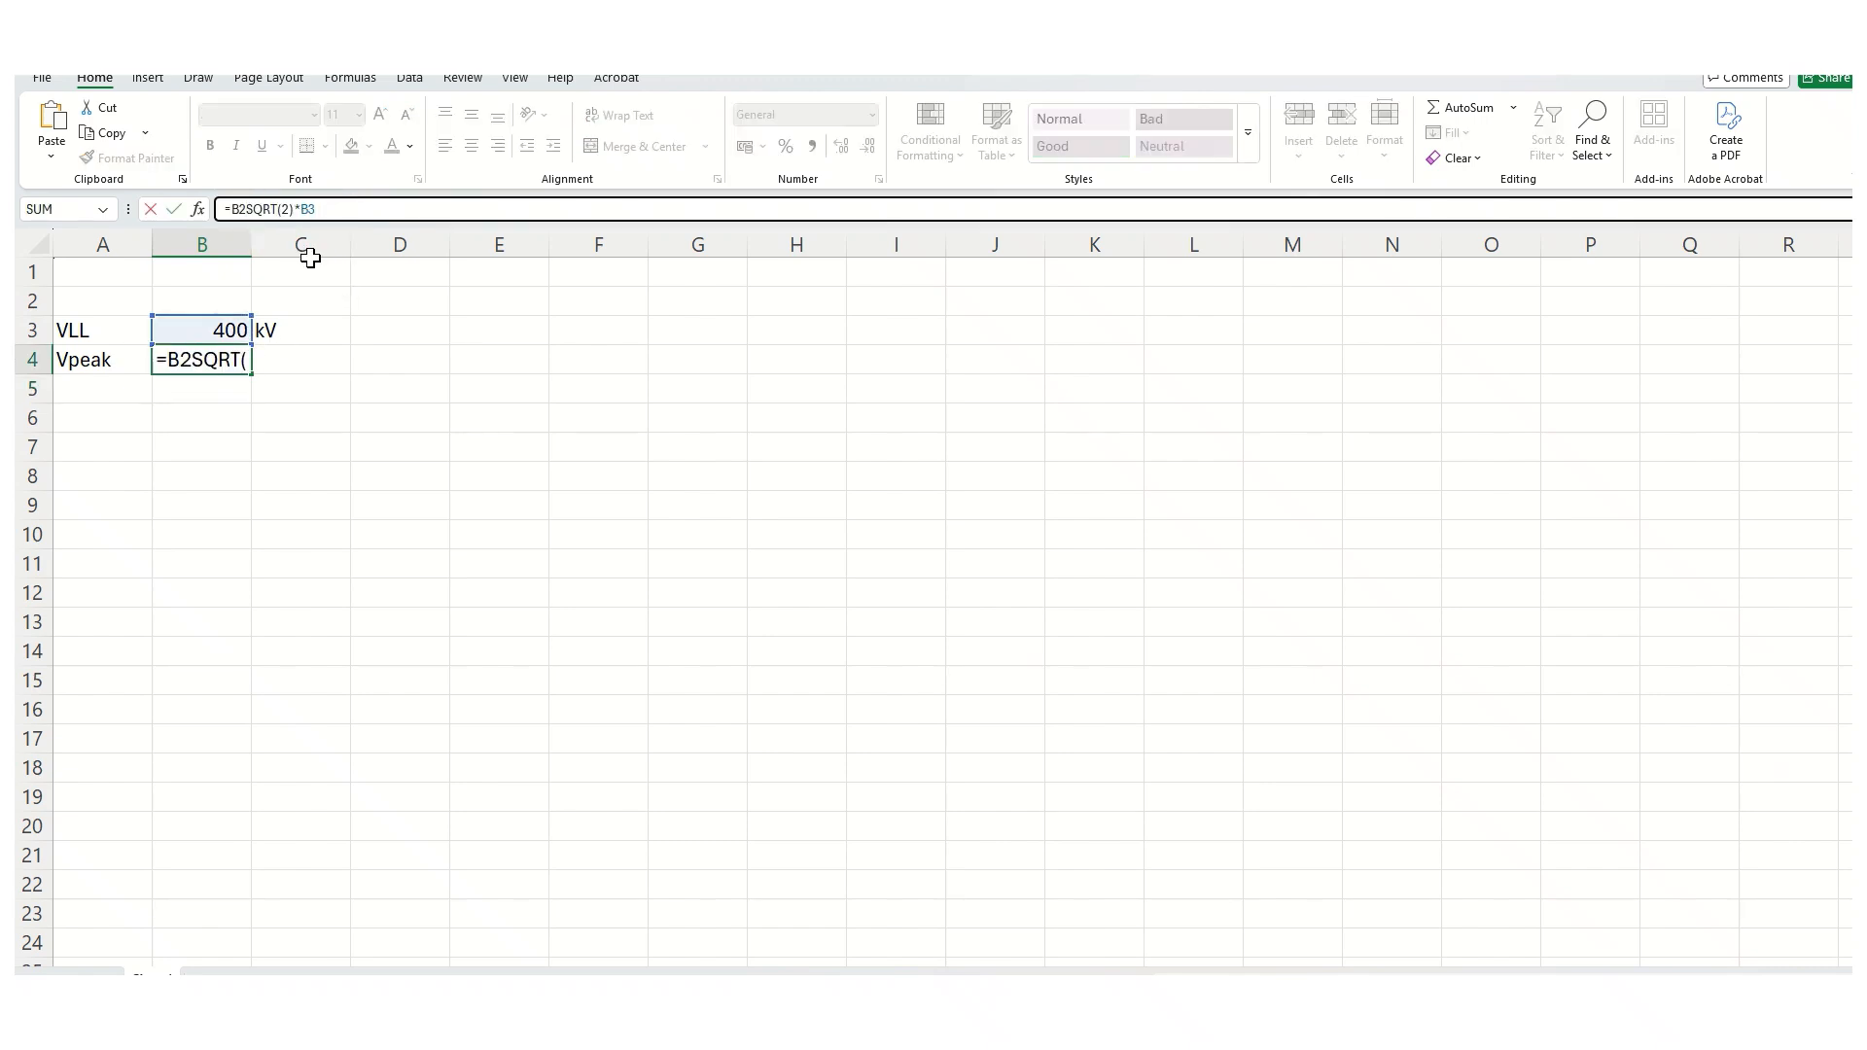
{"action": "key", "text": "BackSpace"}
{"action": "key", "text": "BackSpace"}
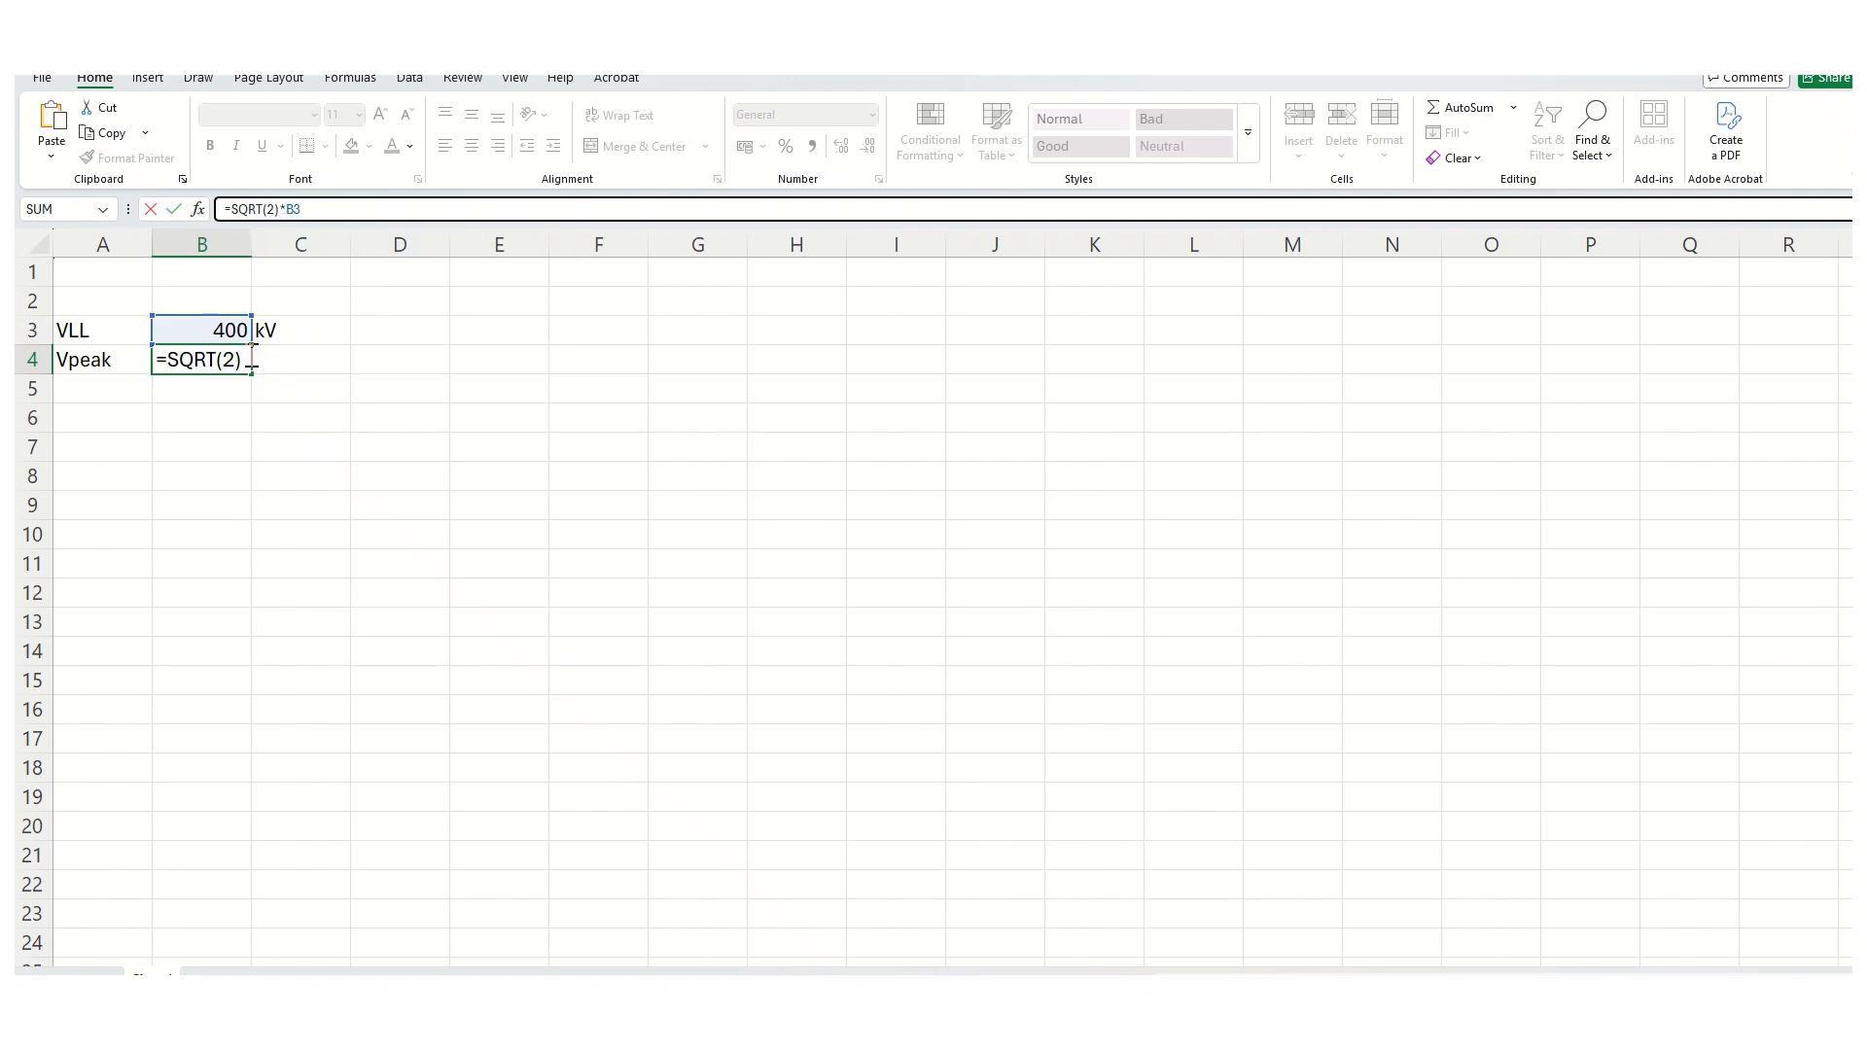
{"action": "key", "text": "Return"}
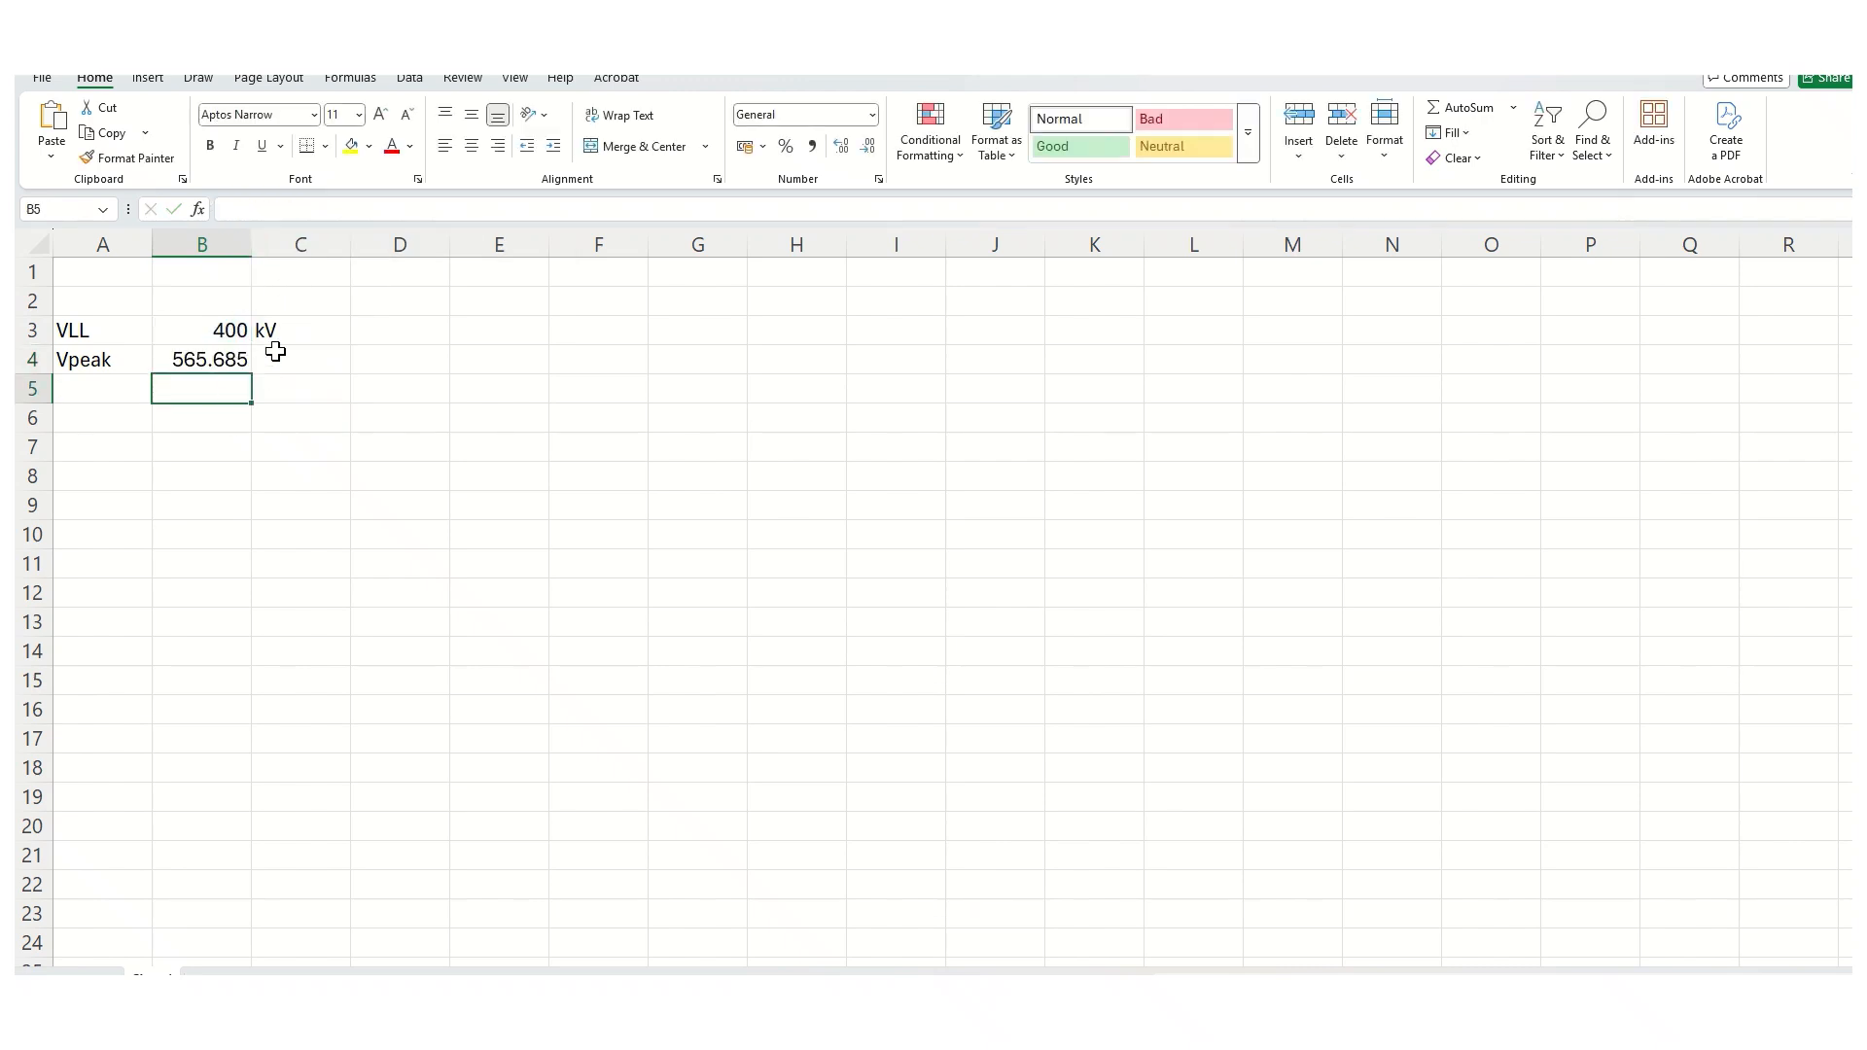
Copy the kV unit from C3 into C4
{"action": "left_click", "coordinate": [297, 336]}
{"action": "key", "text": "ctrl+c"}
{"action": "key", "text": "Down"}
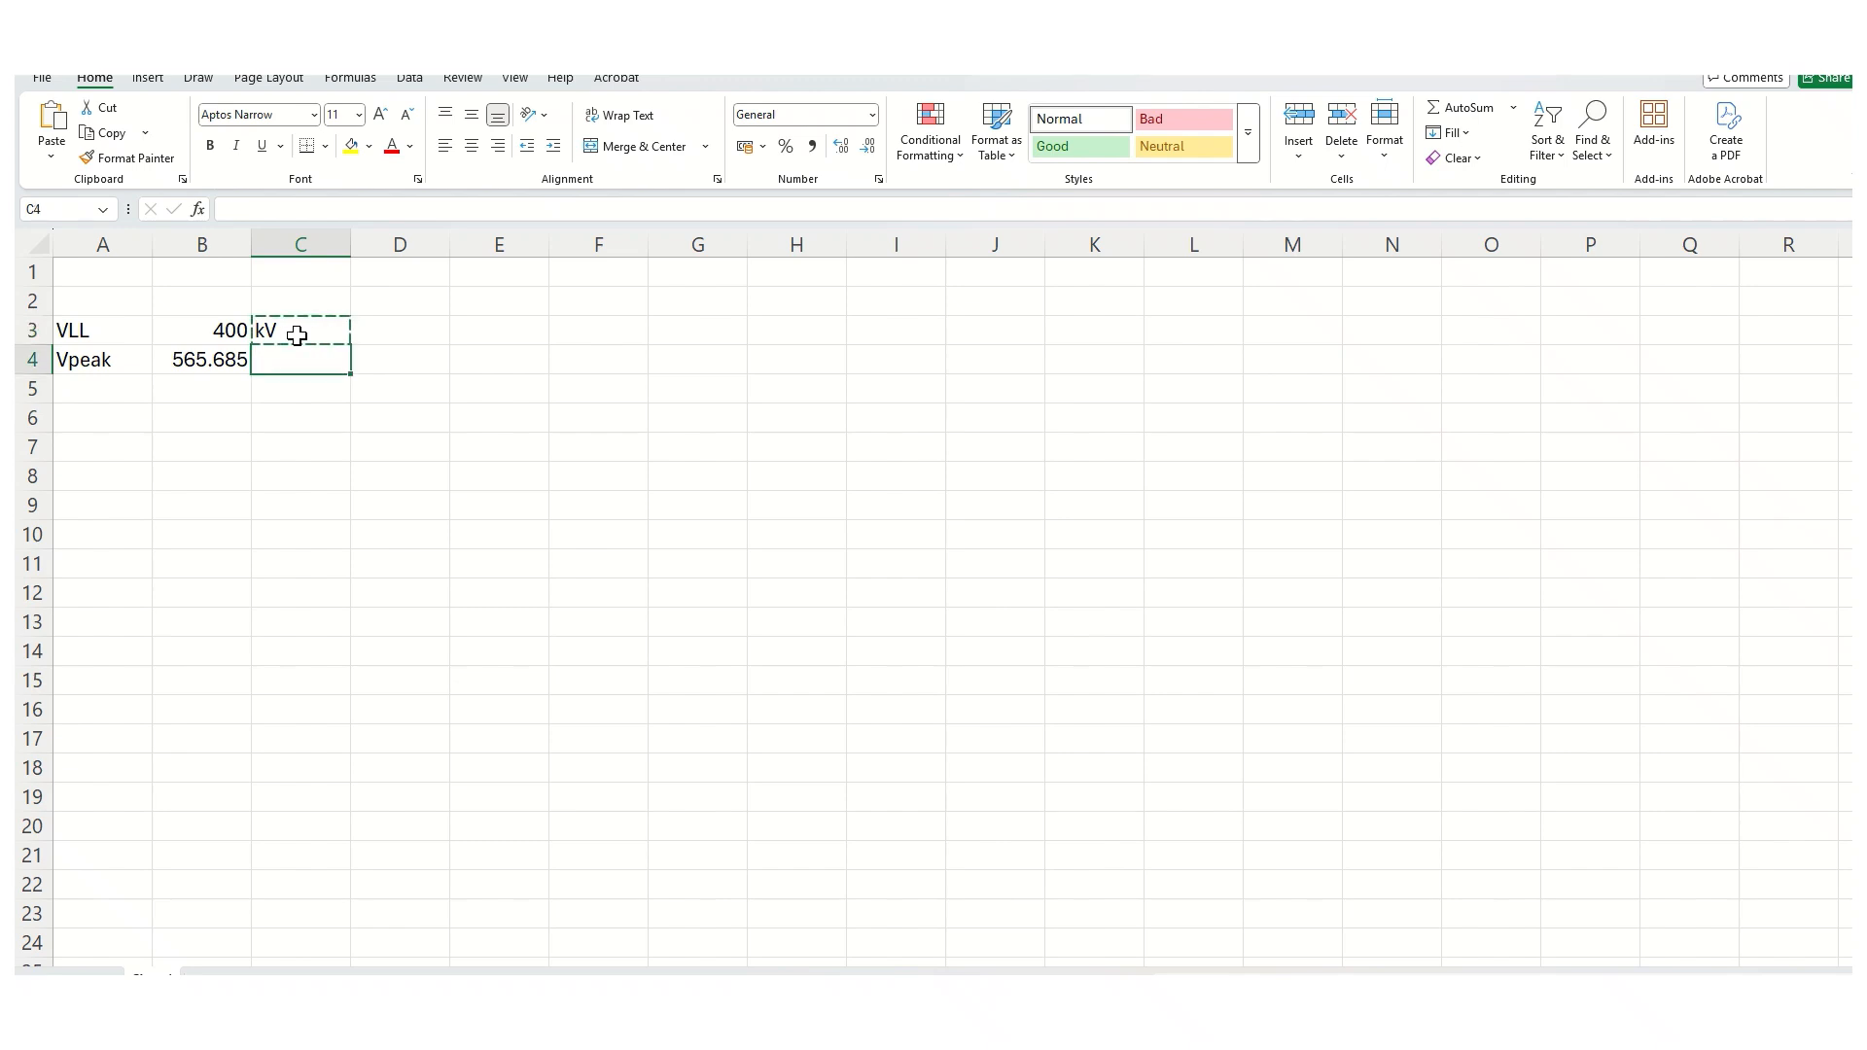
{"action": "key", "text": "ctrl+v"}
Compare the calculated peak in B4 with the VLLinst graph's Max reading in PSCAD, finishing in PSCAD
{"action": "left_click", "coordinate": [242, 355]}
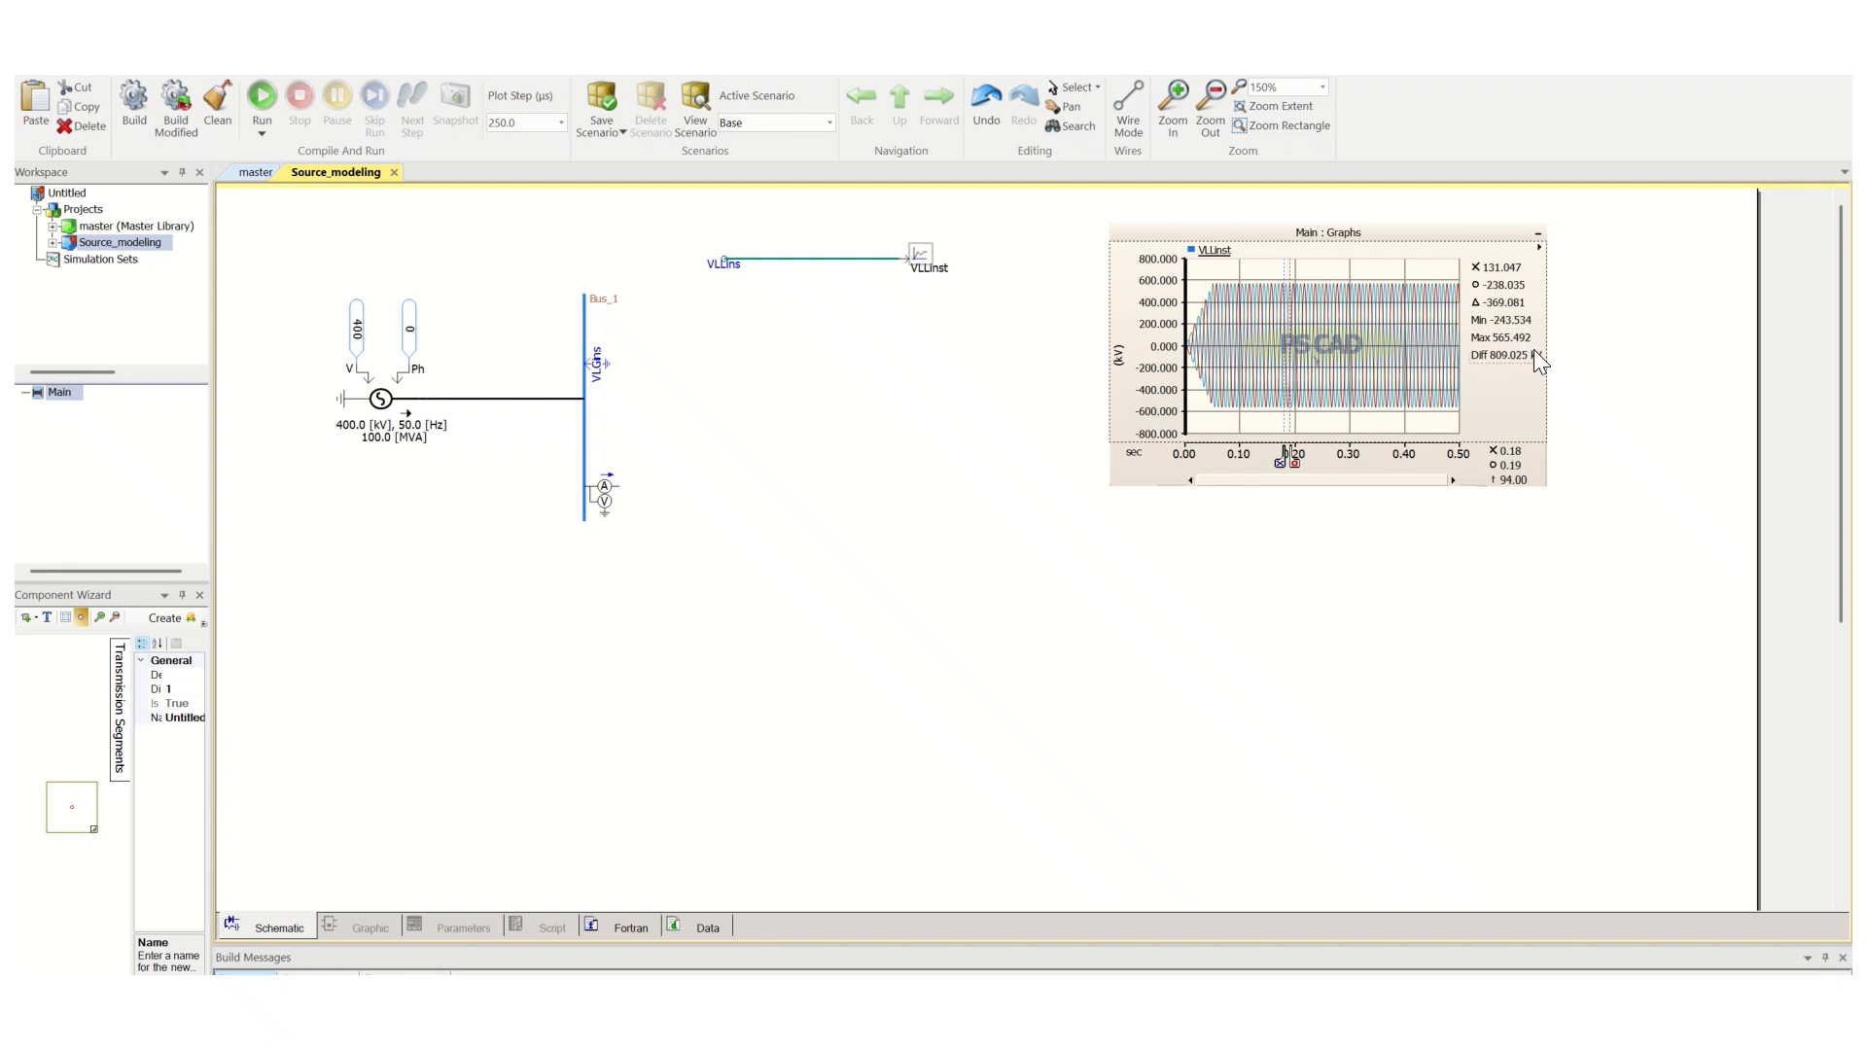
{"action": "scroll", "coordinate": [1516, 331], "scroll_direction": "up", "scroll_amount": 3}
{"action": "scroll", "coordinate": [1453, 462], "scroll_direction": "down", "scroll_amount": 2}
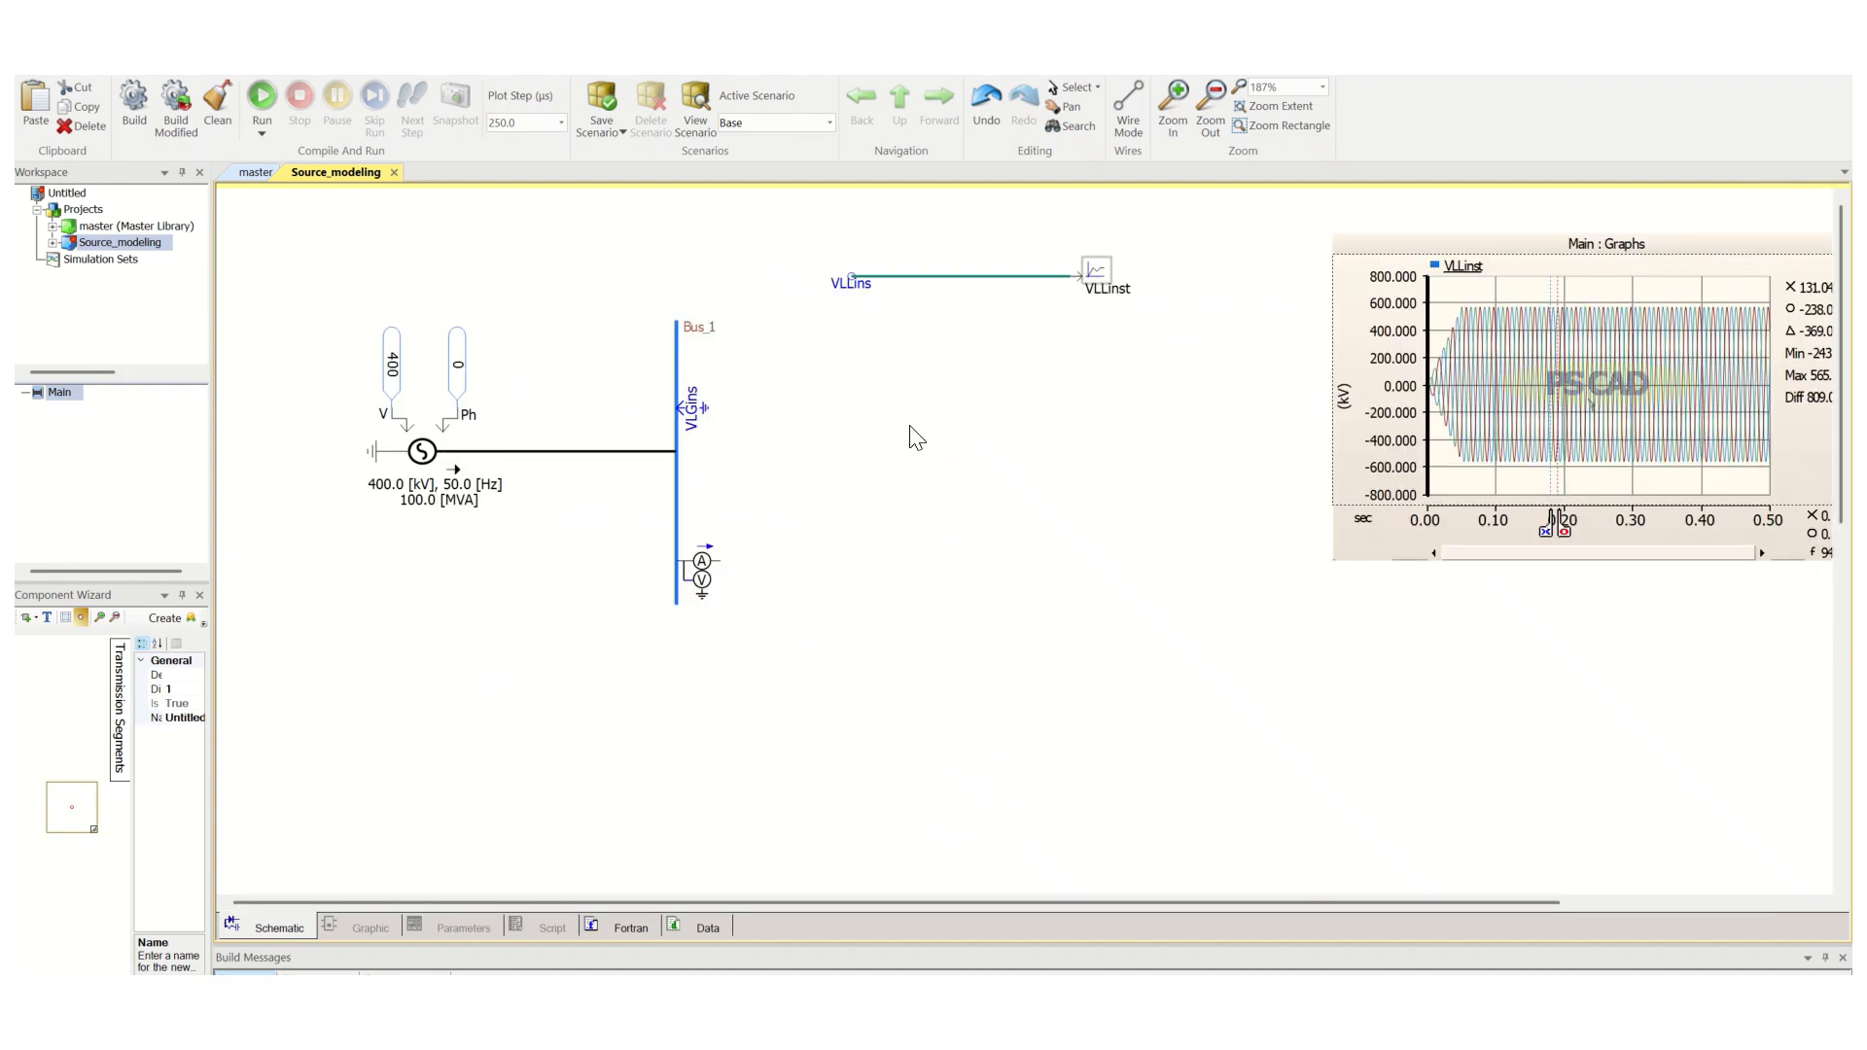
{"action": "scroll", "coordinate": [1159, 451], "scroll_direction": "down", "scroll_amount": 1}
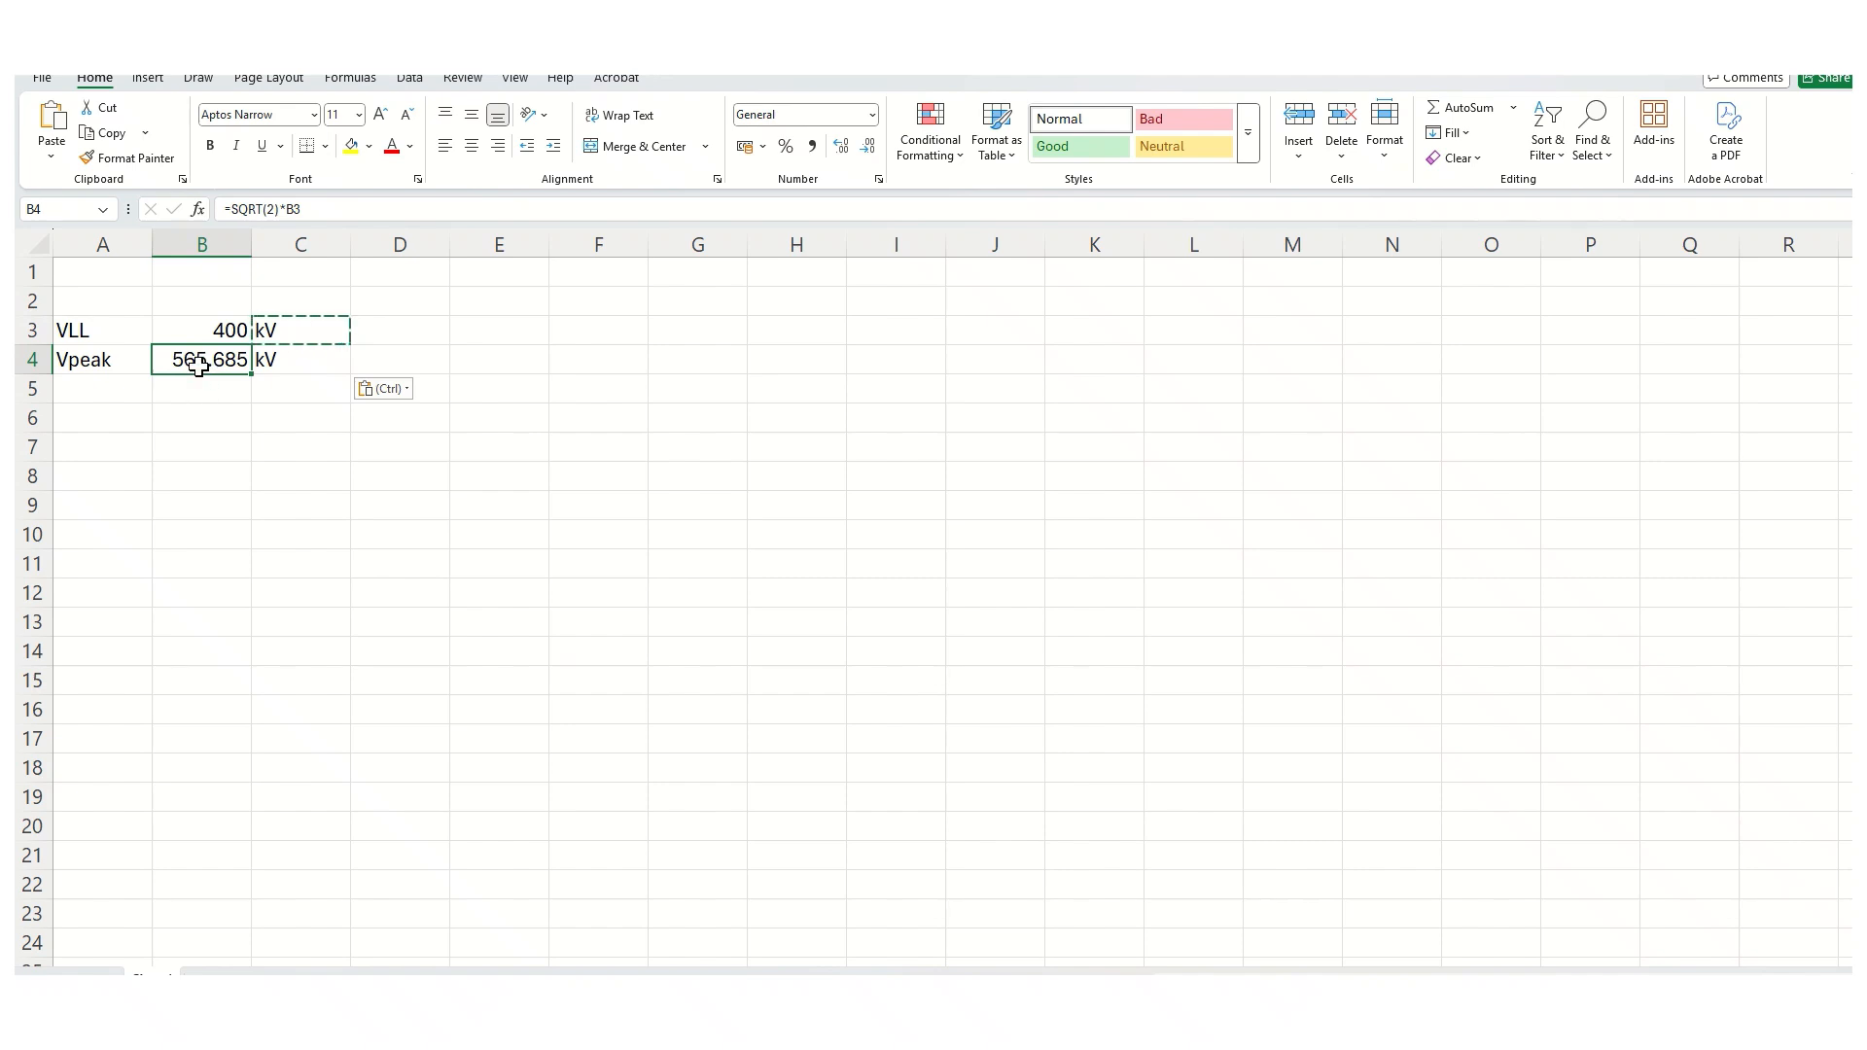
{"action": "left_click", "coordinate": [123, 390]}
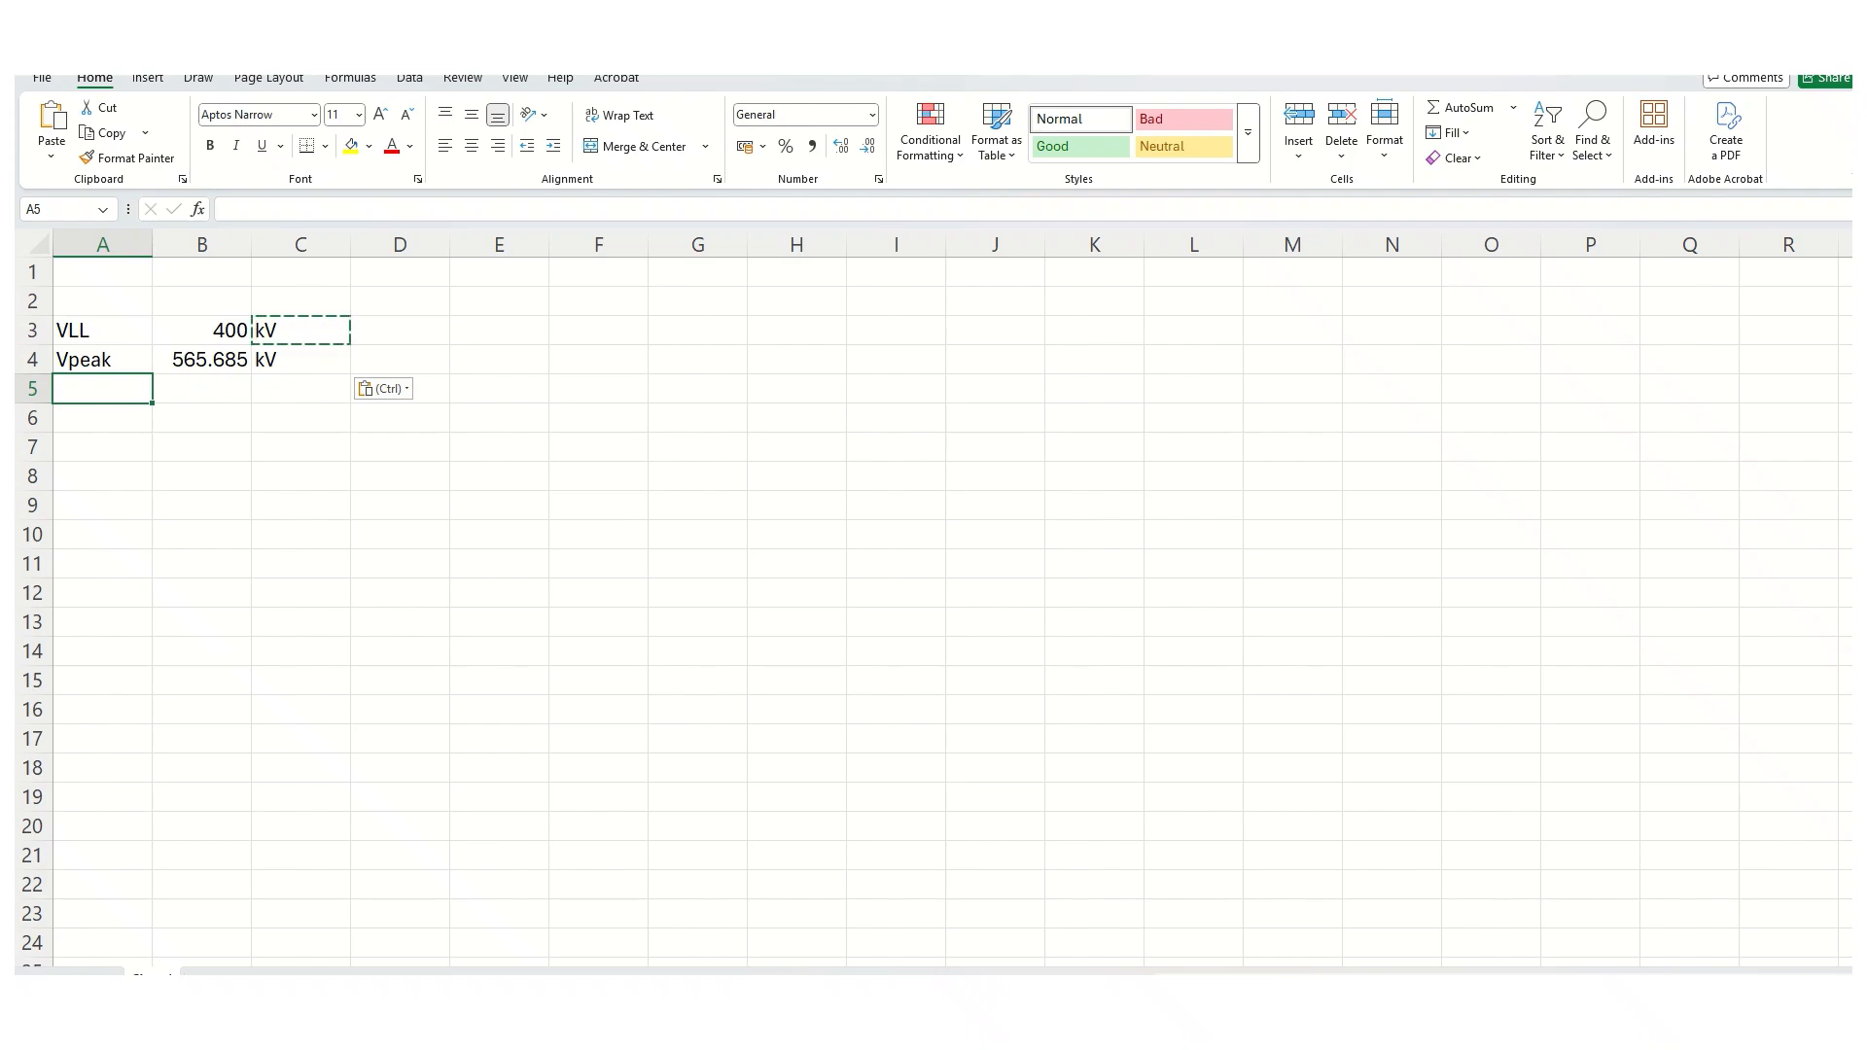
{"action": "key", "text": "alt+Tab"}
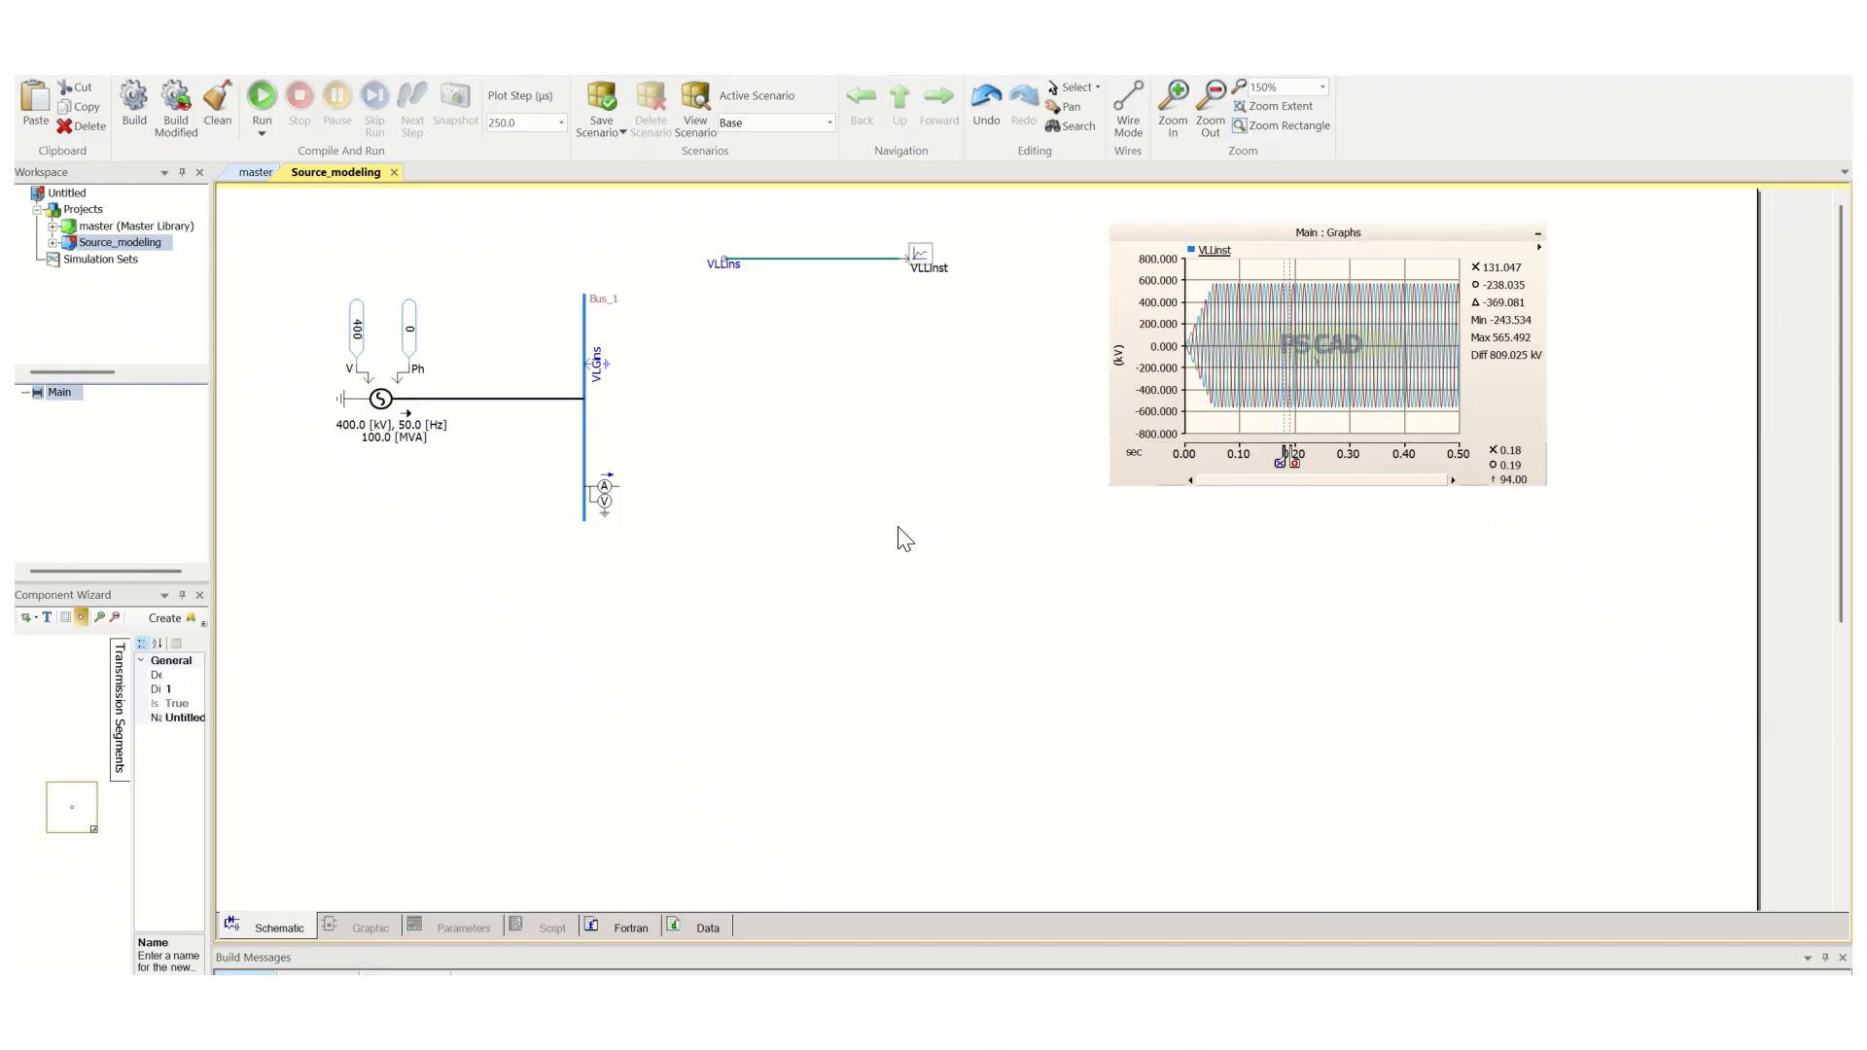
{"action": "scroll", "coordinate": [898, 528], "scroll_direction": "down", "scroll_amount": 1}
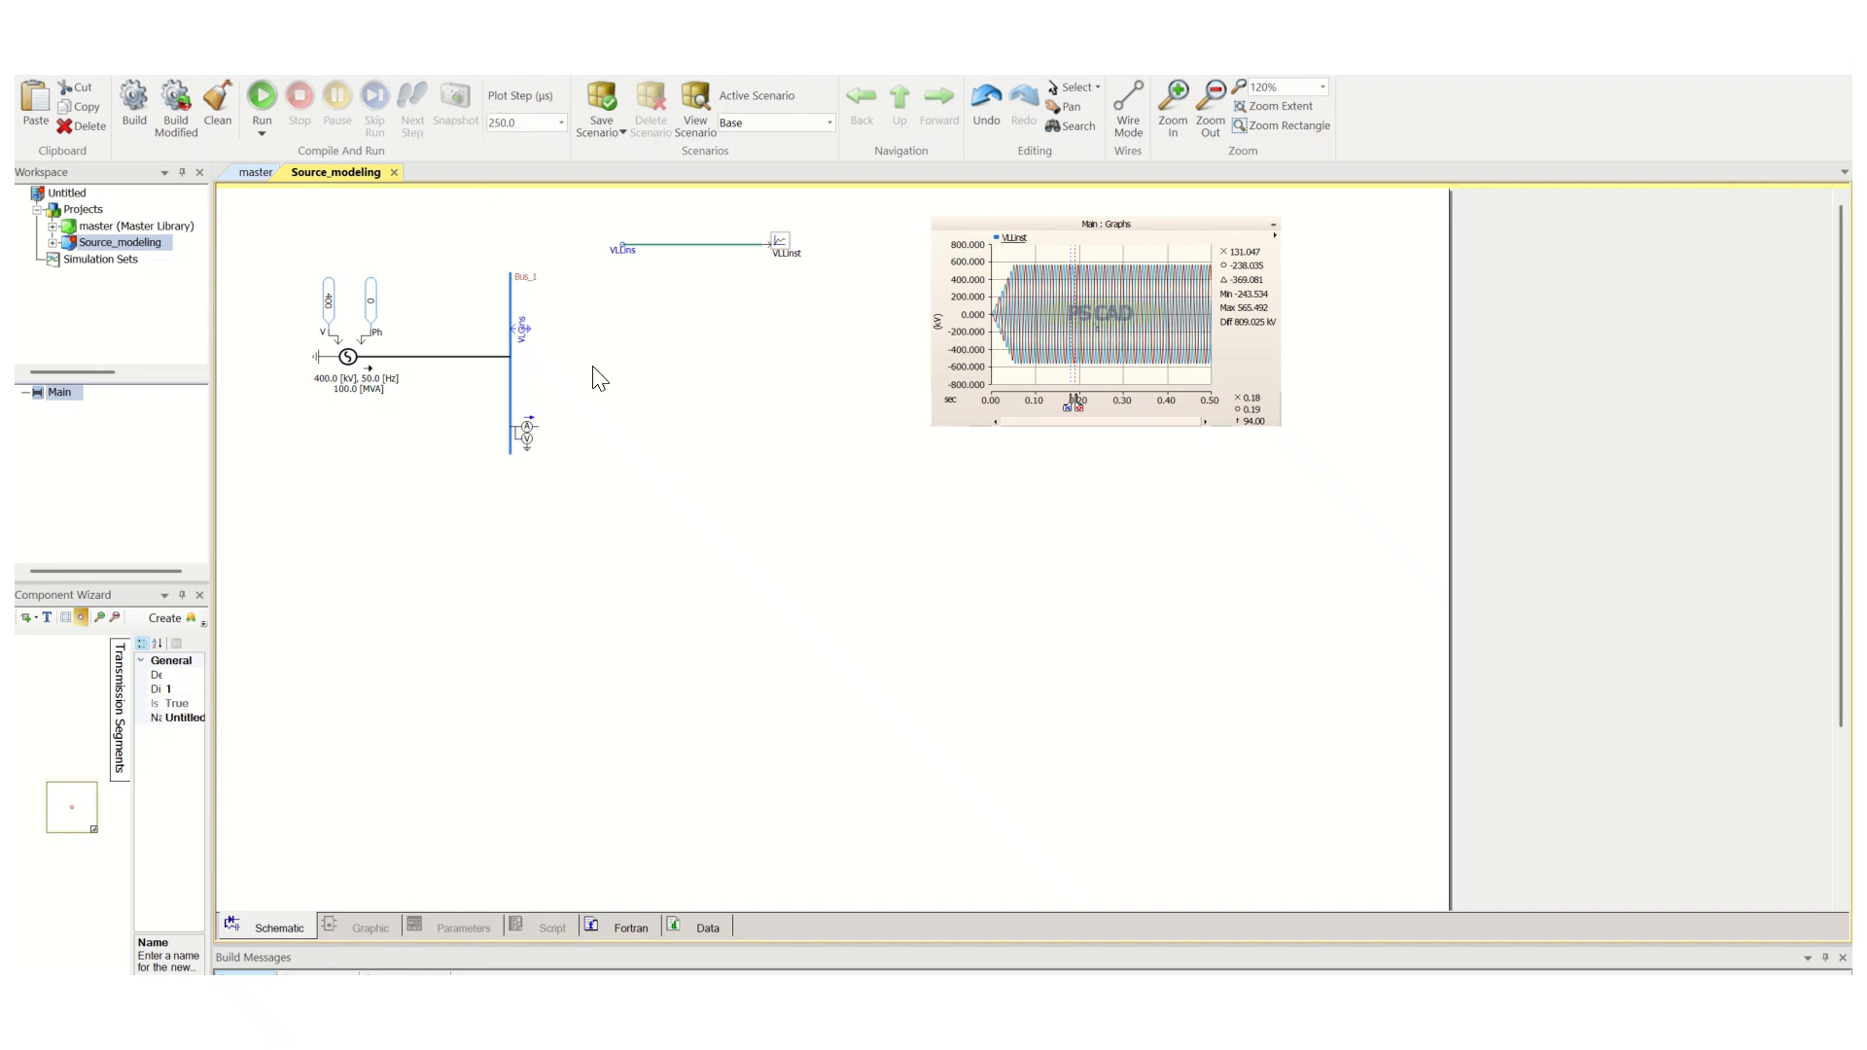
{"action": "scroll", "coordinate": [314, 286], "scroll_direction": "up", "scroll_amount": 1}
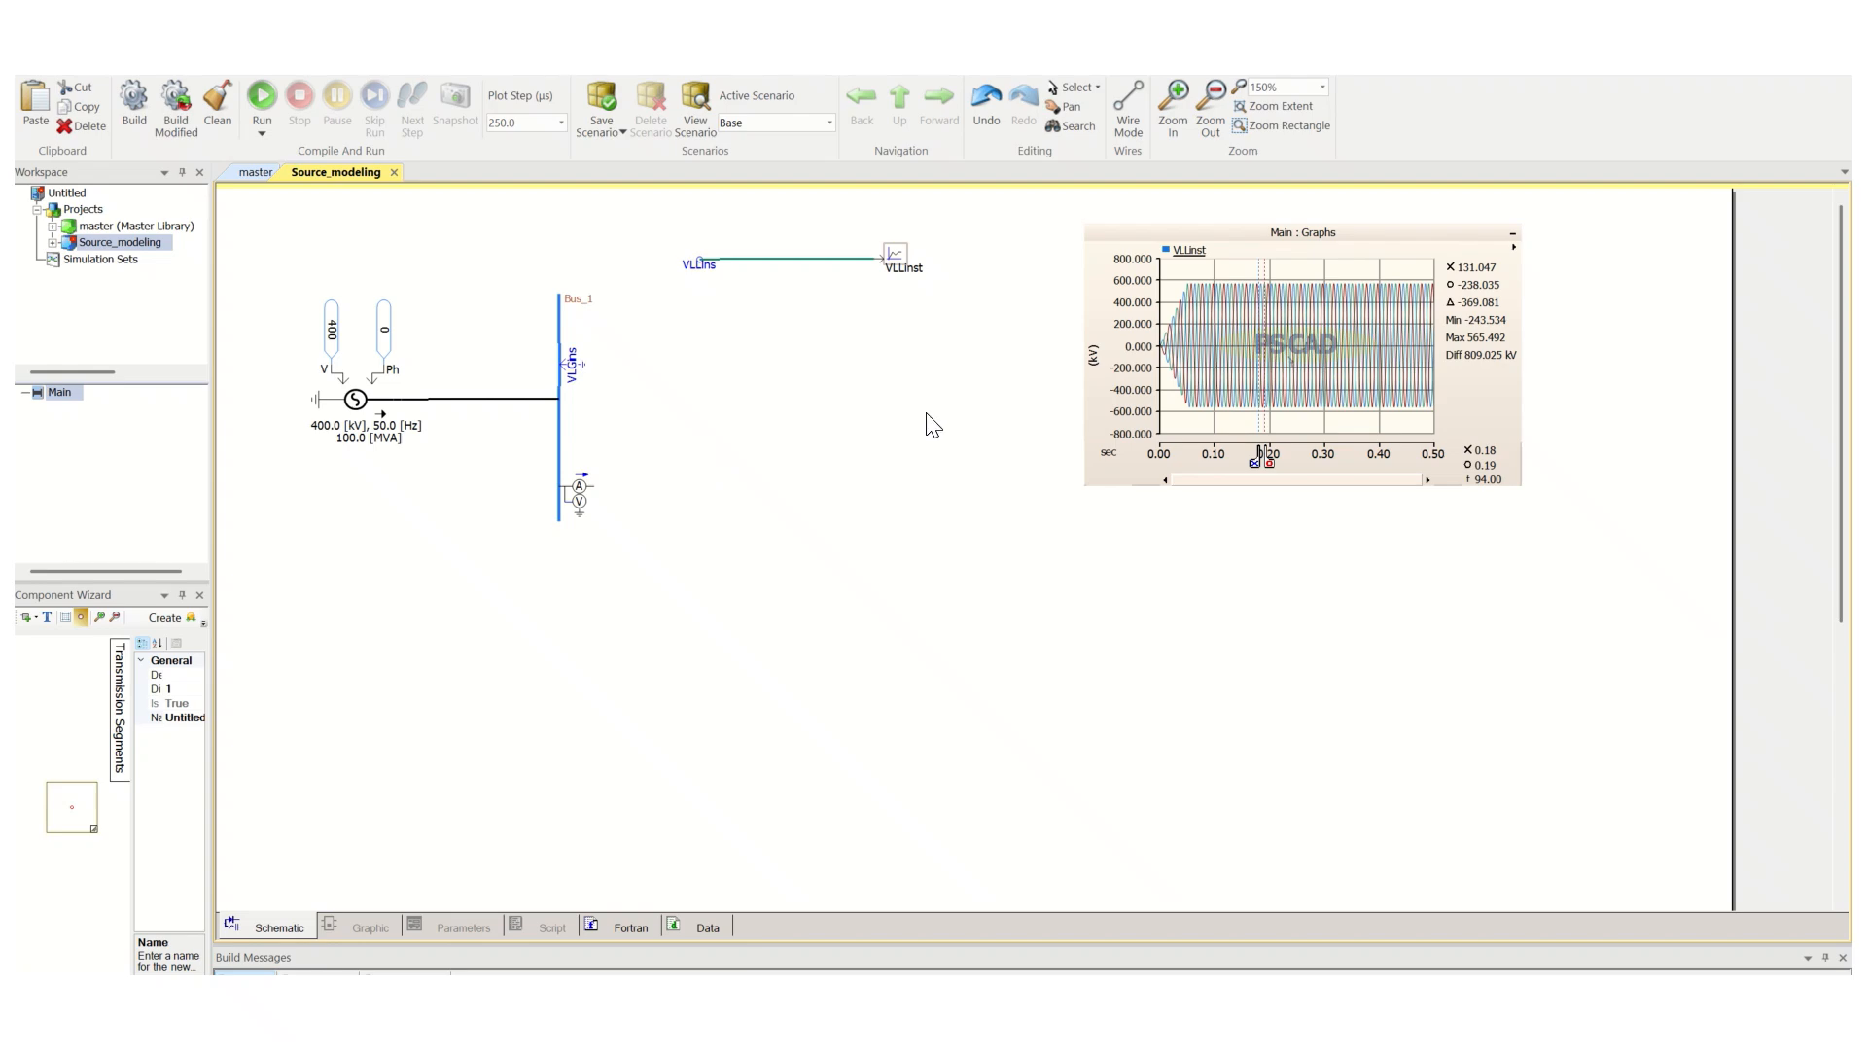
Draw a vertical wire down from the VLLins signal label and place a data tap on it
{"action": "left_click", "coordinate": [364, 78]}
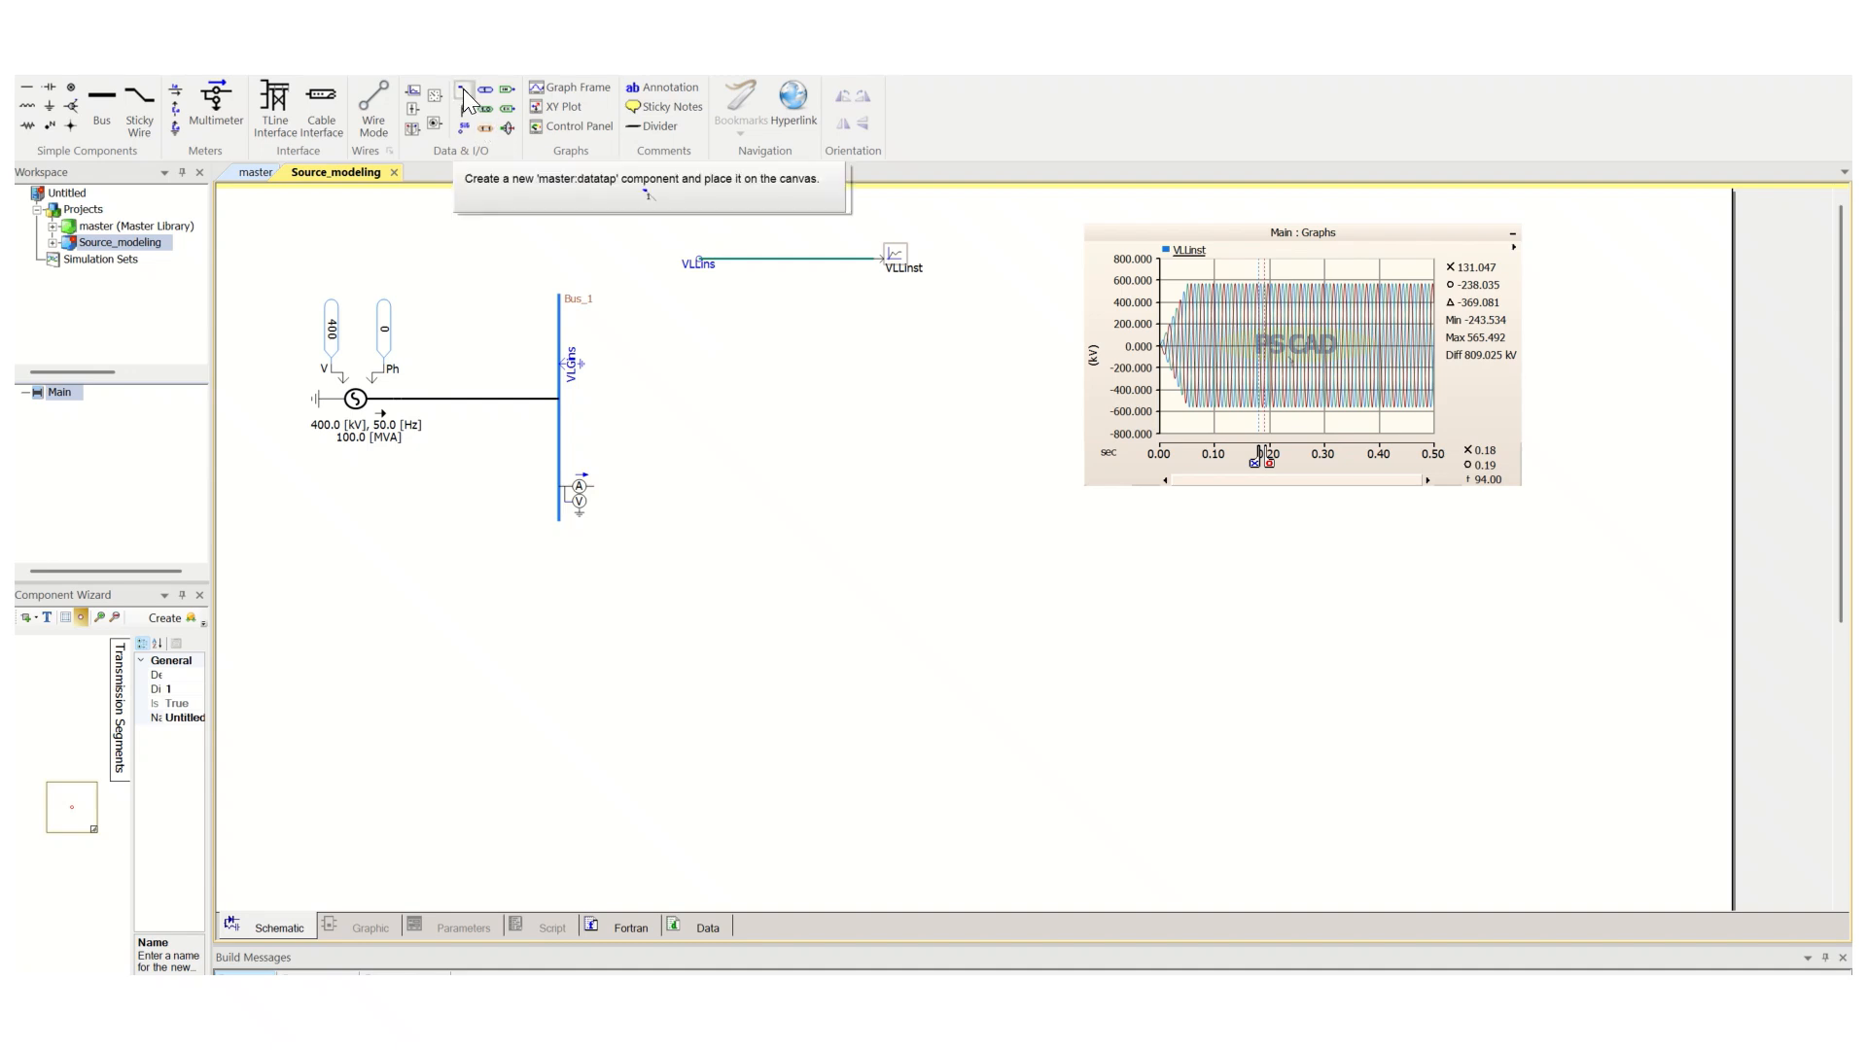
{"action": "left_click", "coordinate": [373, 105]}
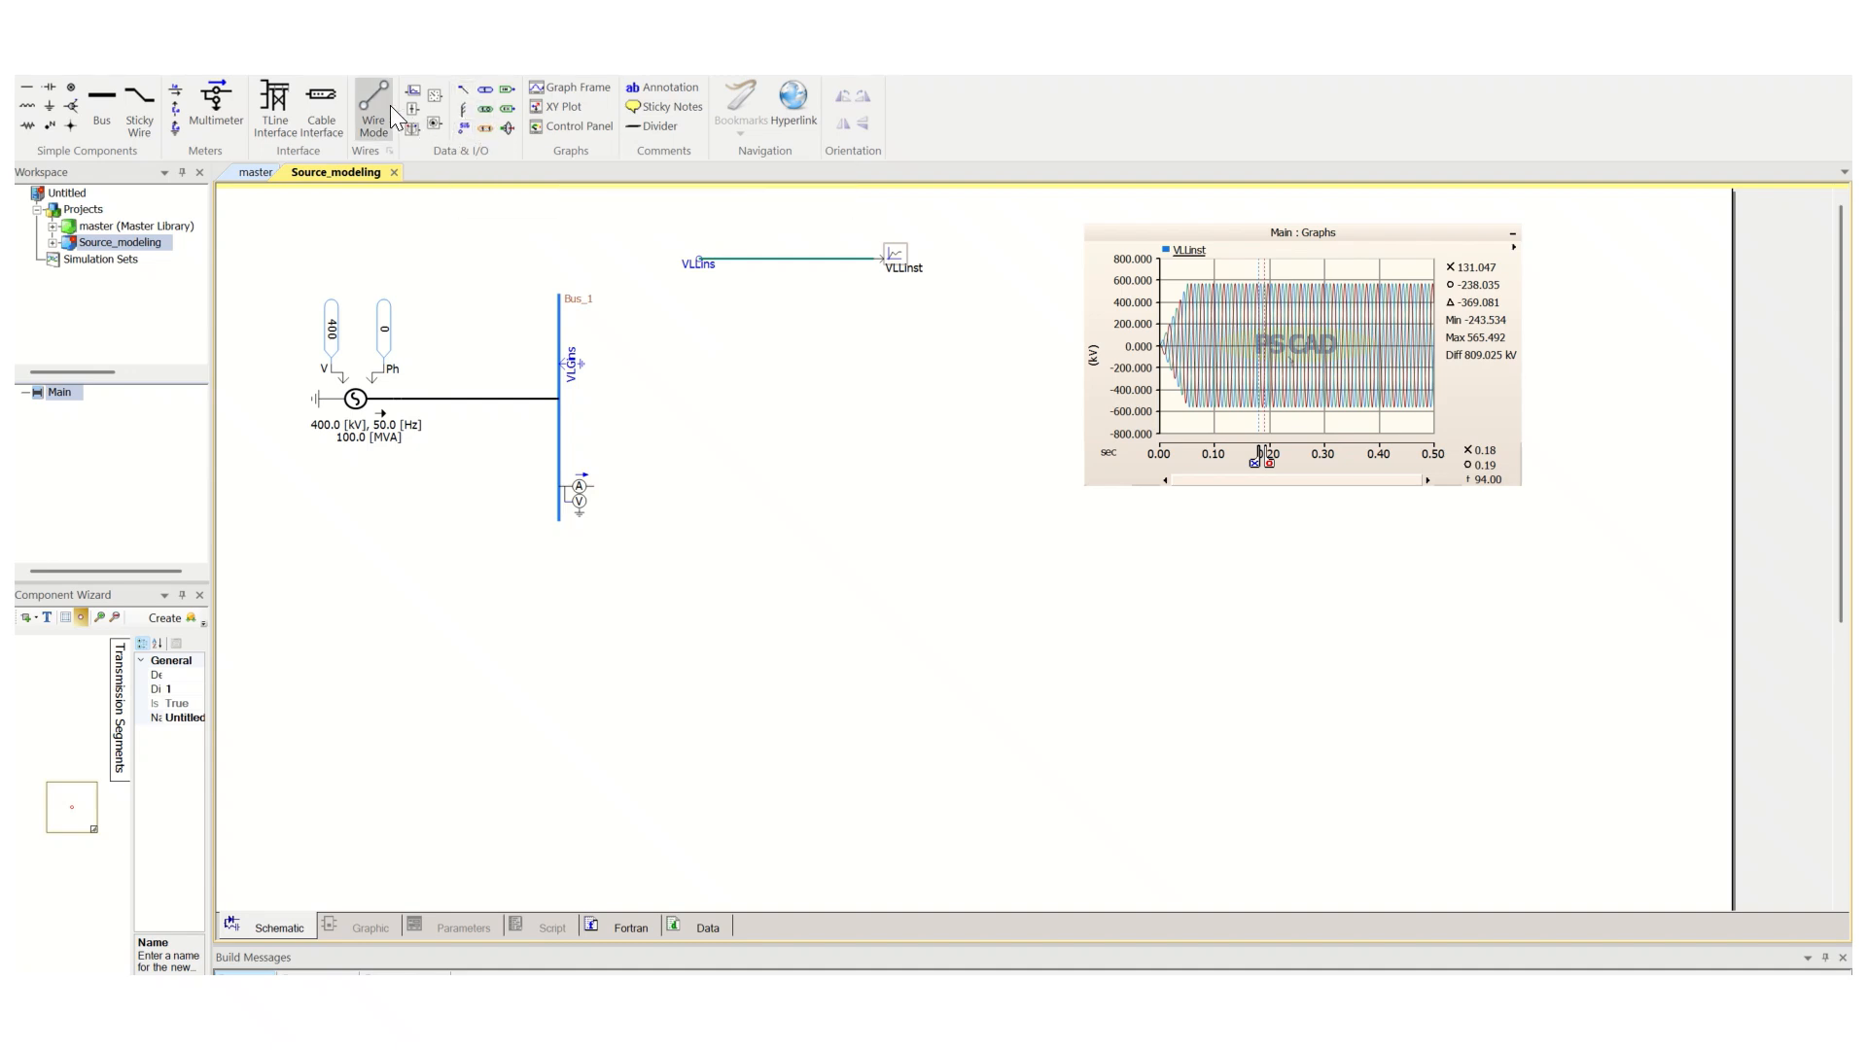
{"action": "left_click", "coordinate": [700, 260]}
{"action": "left_click", "coordinate": [710, 365]}
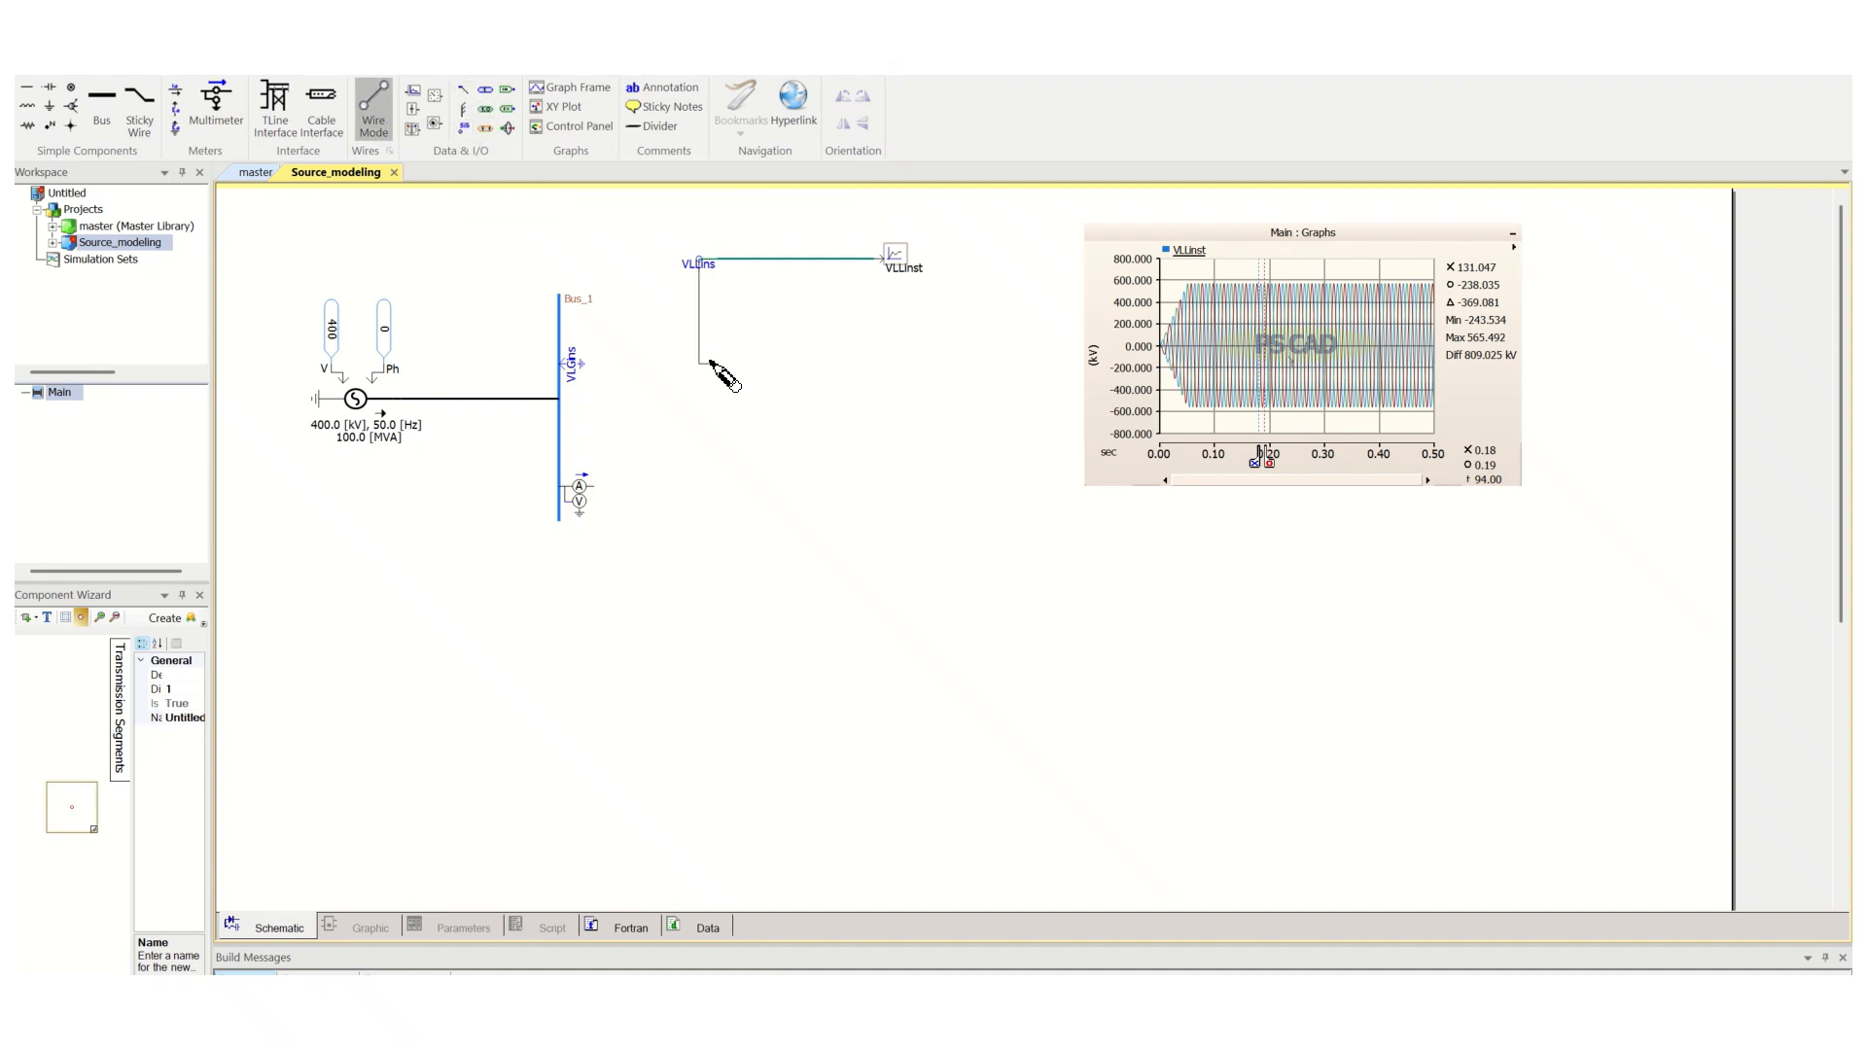
{"action": "key", "text": "Escape"}
{"action": "left_click", "coordinate": [716, 377]}
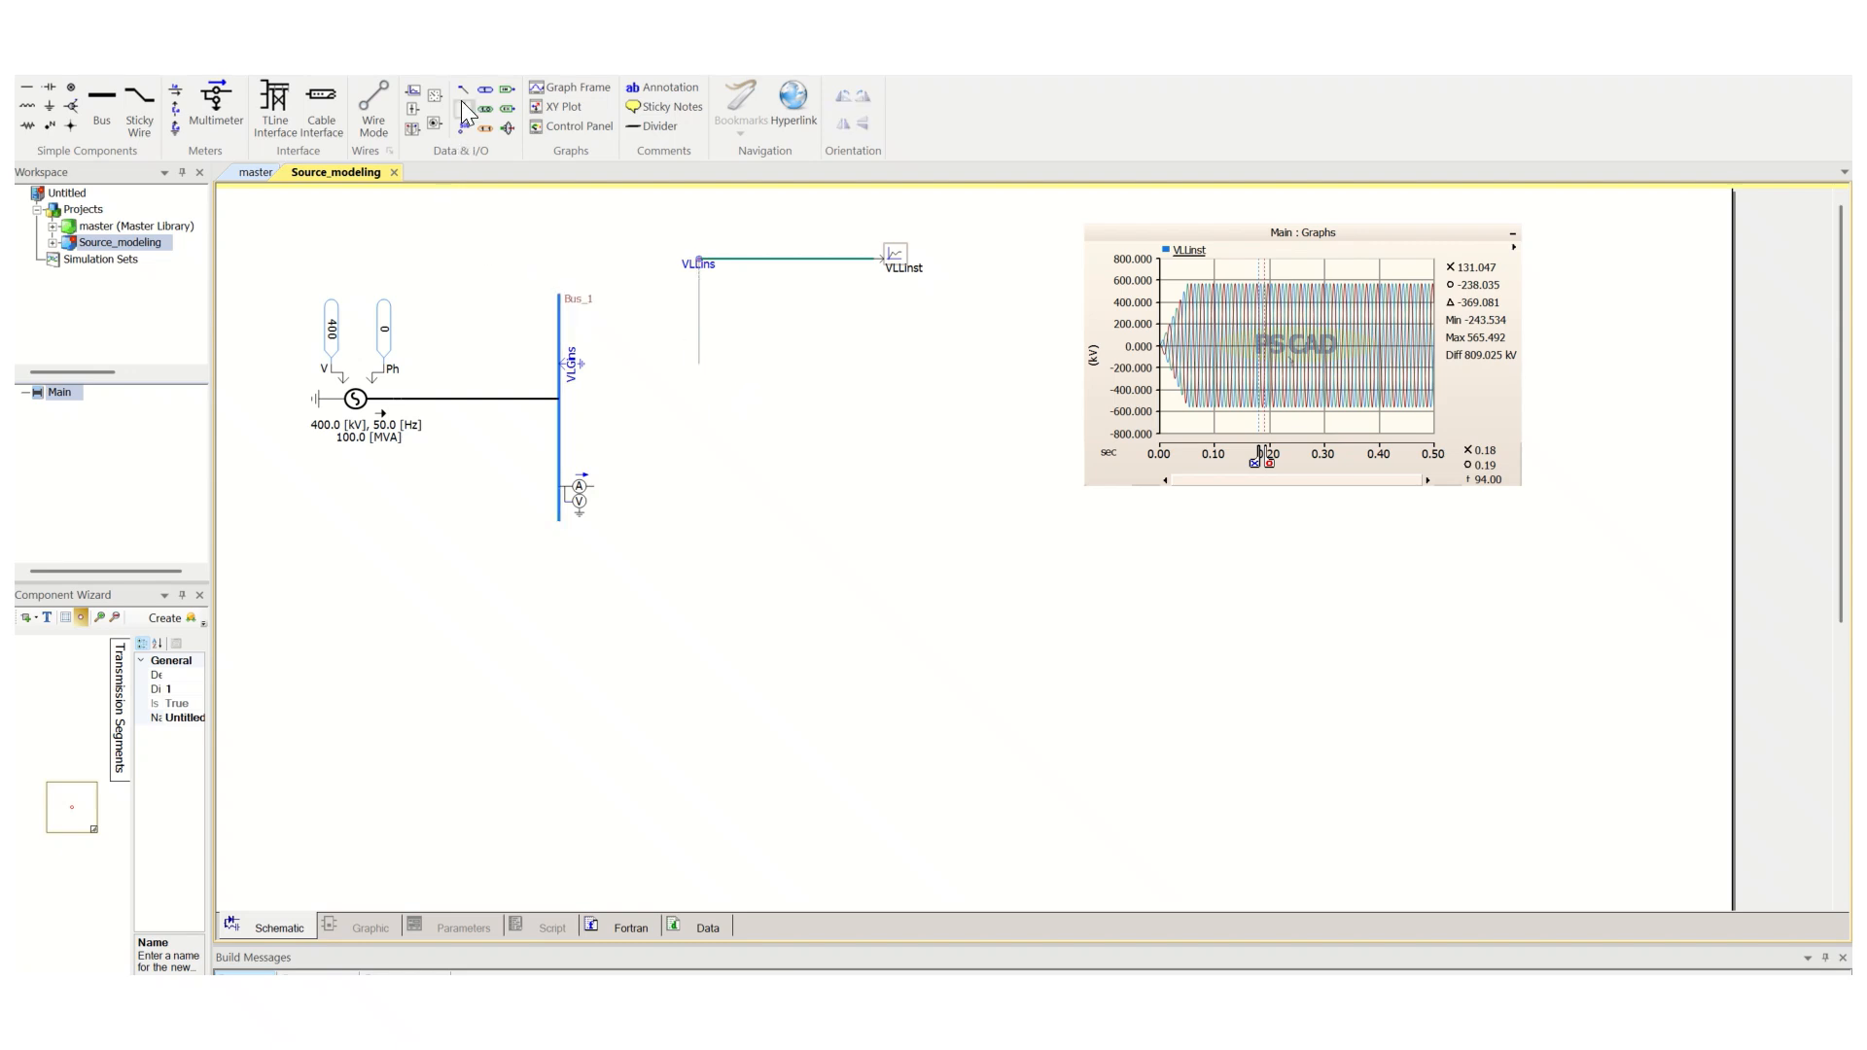
{"action": "left_click", "coordinate": [465, 92]}
{"action": "left_click", "coordinate": [708, 345]}
Copy the Single Phase RMS Meter from the master library's meters and place it at the data tap's output in Source_modeling
{"action": "left_click", "coordinate": [253, 172]}
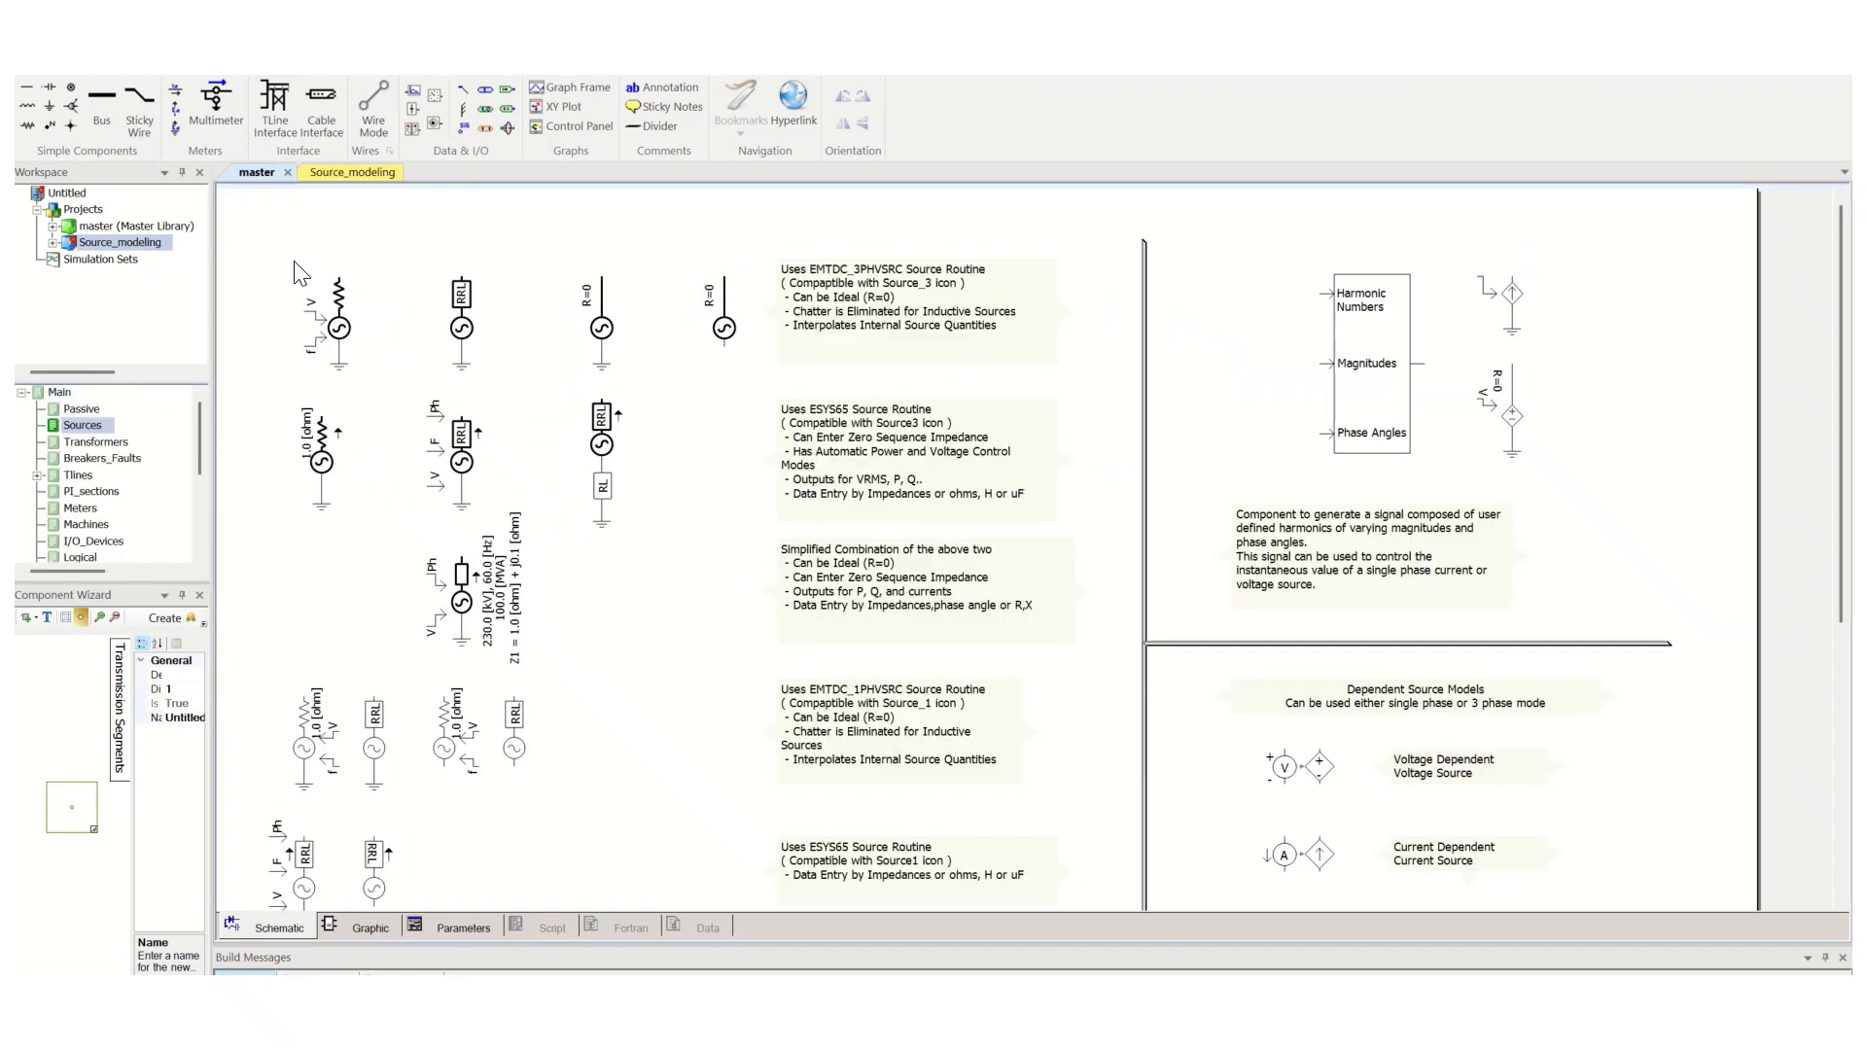
{"action": "left_click", "coordinate": [188, 58]}
{"action": "scroll", "coordinate": [855, 628], "scroll_direction": "down", "scroll_amount": 5}
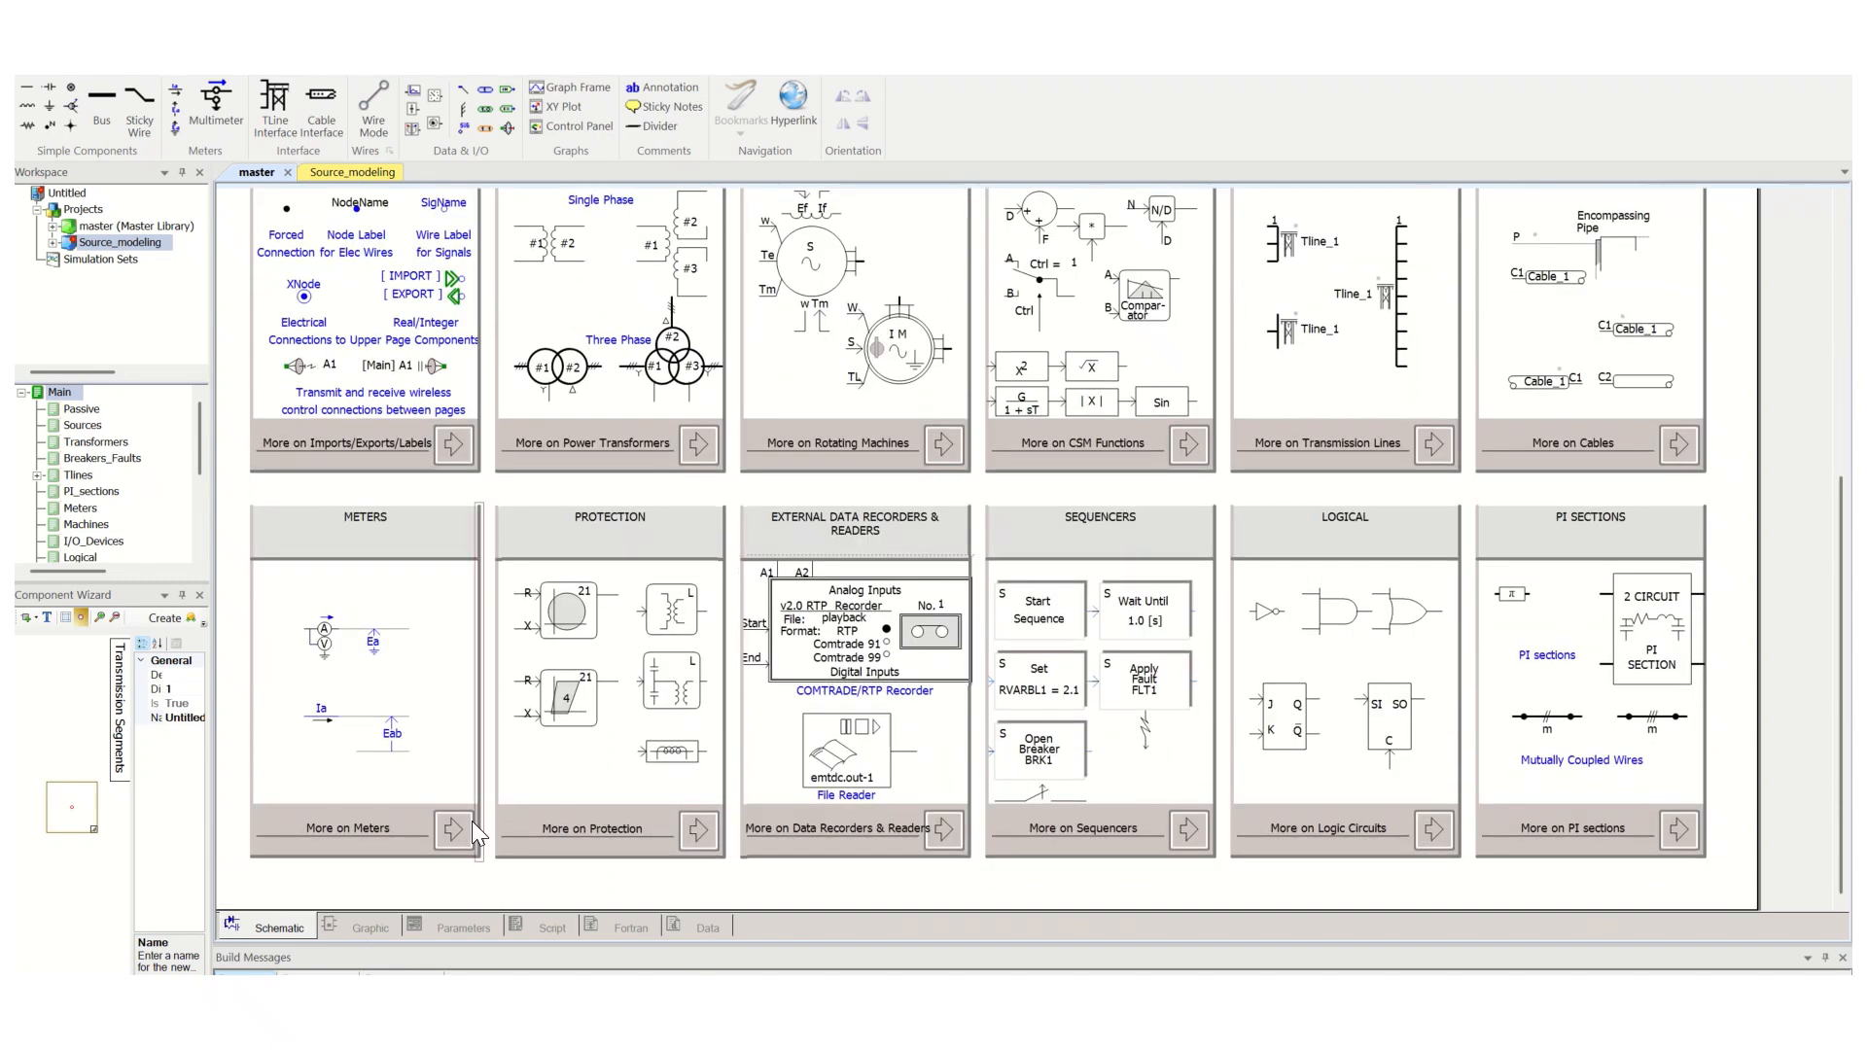
{"action": "left_click", "coordinate": [447, 826]}
{"action": "scroll", "coordinate": [686, 692], "scroll_direction": "up", "scroll_amount": 2}
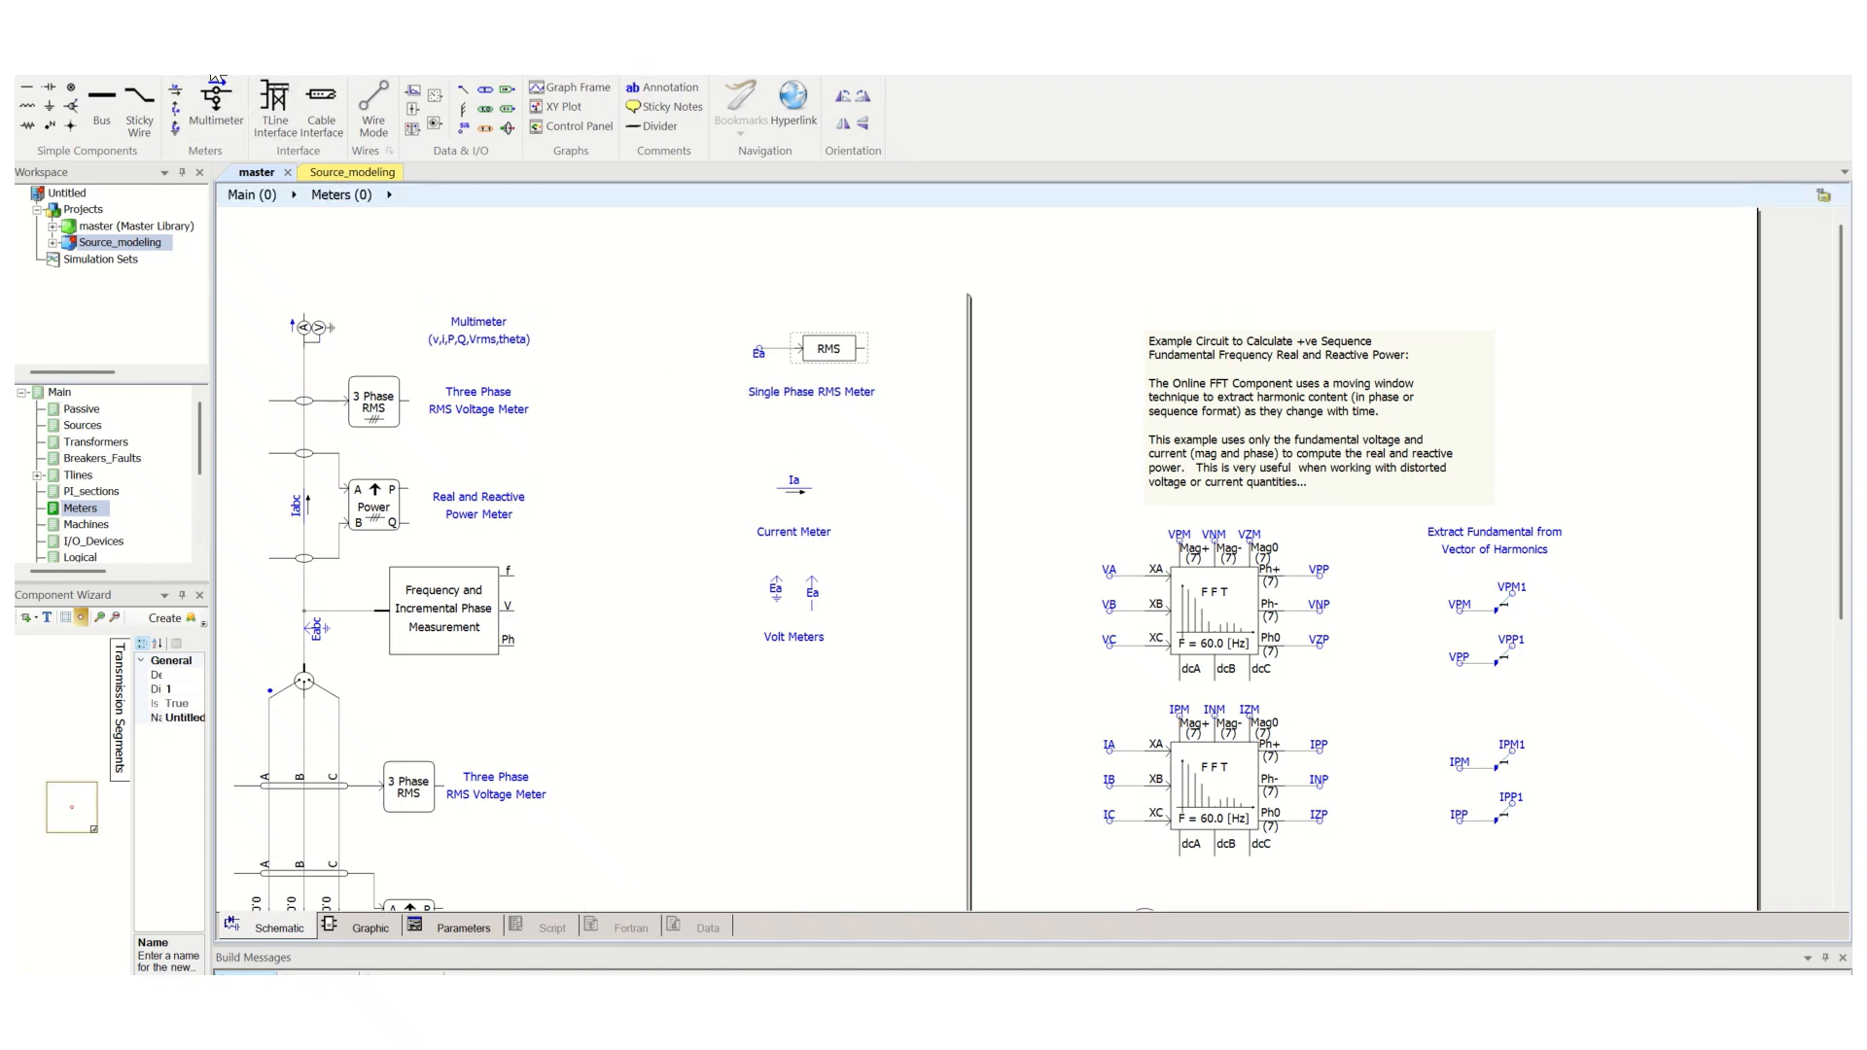
{"action": "left_click", "coordinate": [344, 172]}
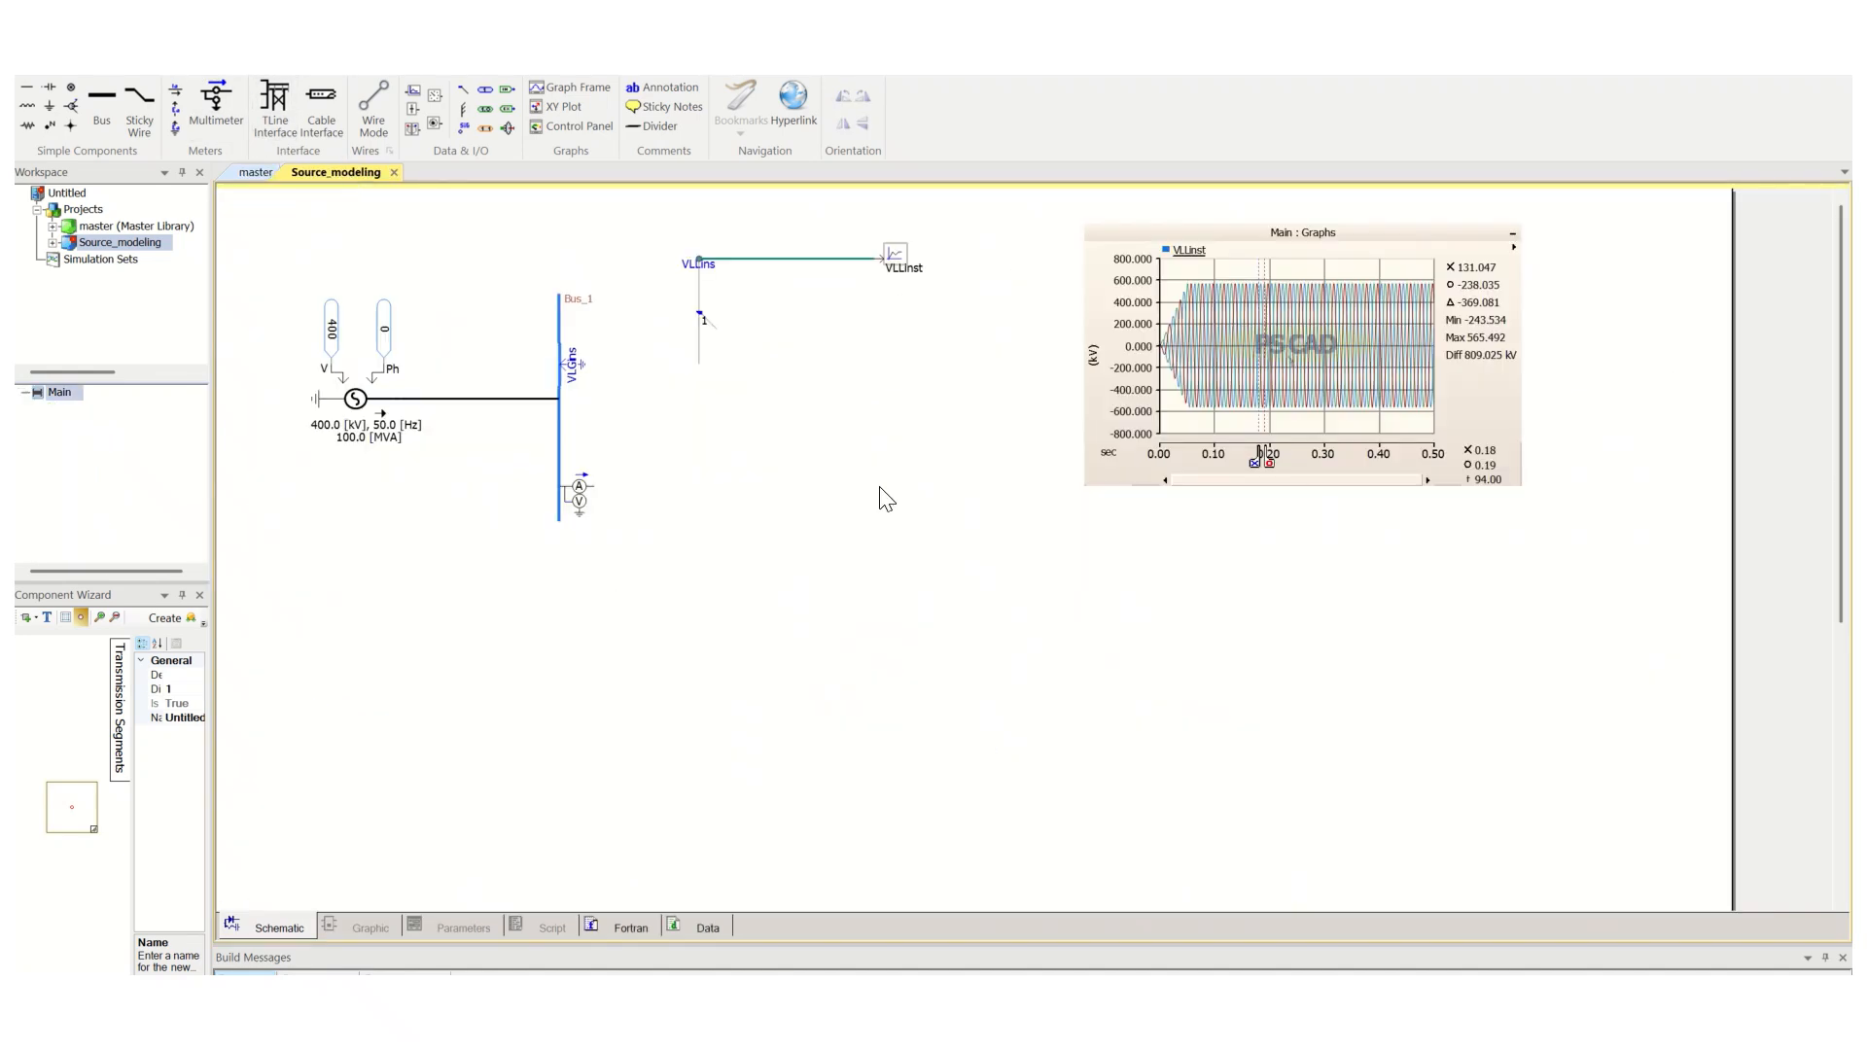
{"action": "key", "text": "ctrl+v"}
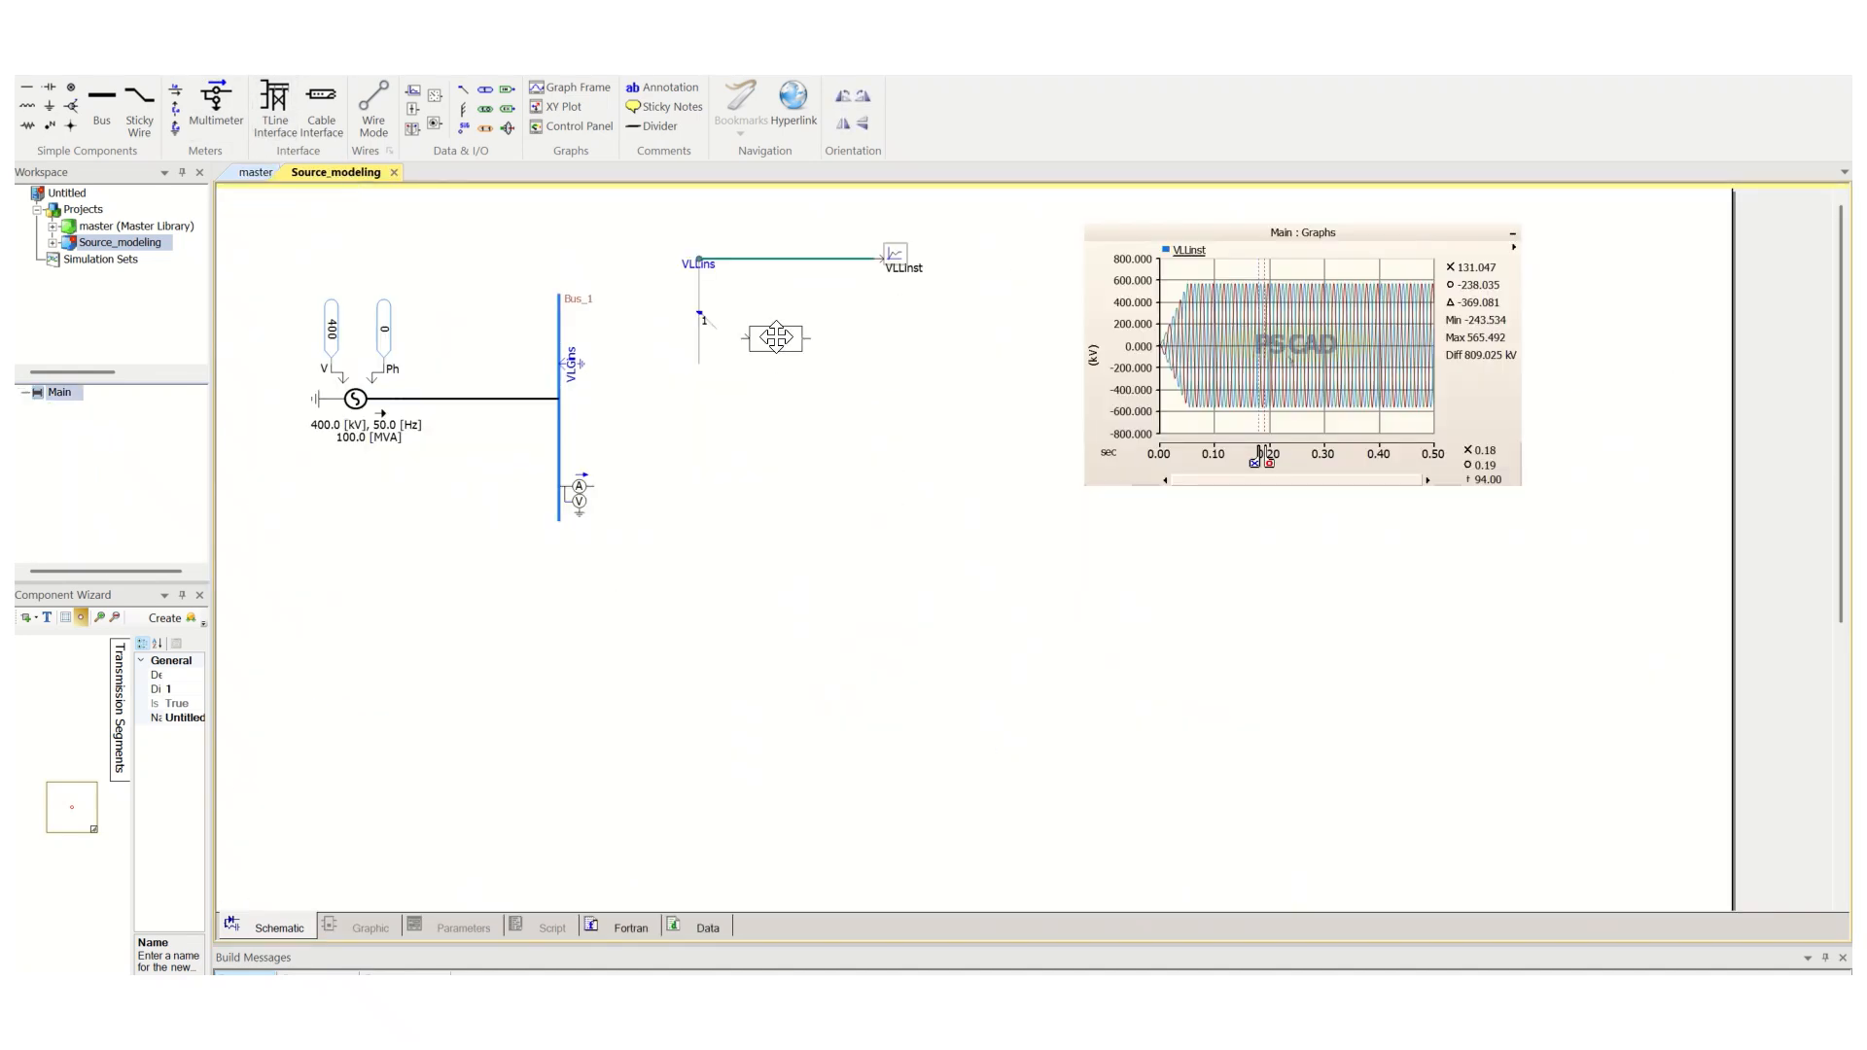
{"action": "left_click", "coordinate": [755, 329]}
Set the RMS meter's type to Digital and its fundamental frequency to match the source
{"action": "double_click", "coordinate": [773, 341]}
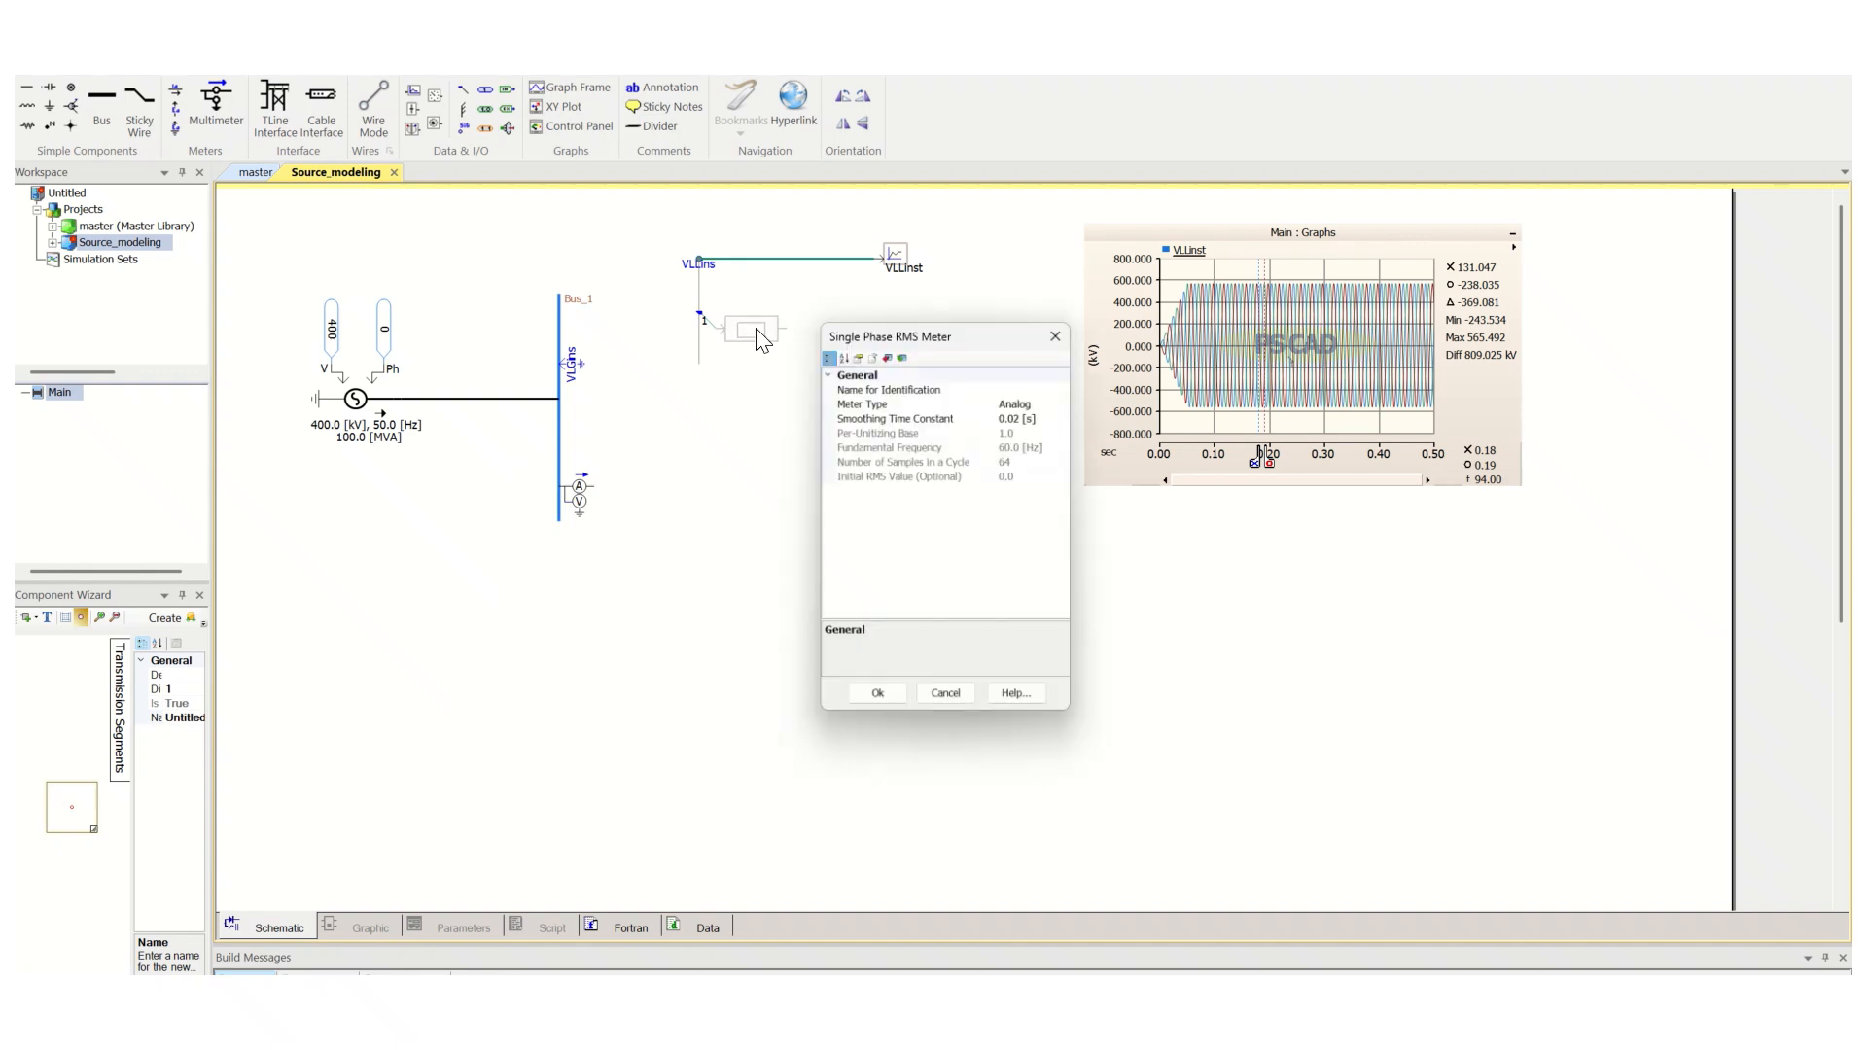
{"action": "left_click", "coordinate": [1062, 398]}
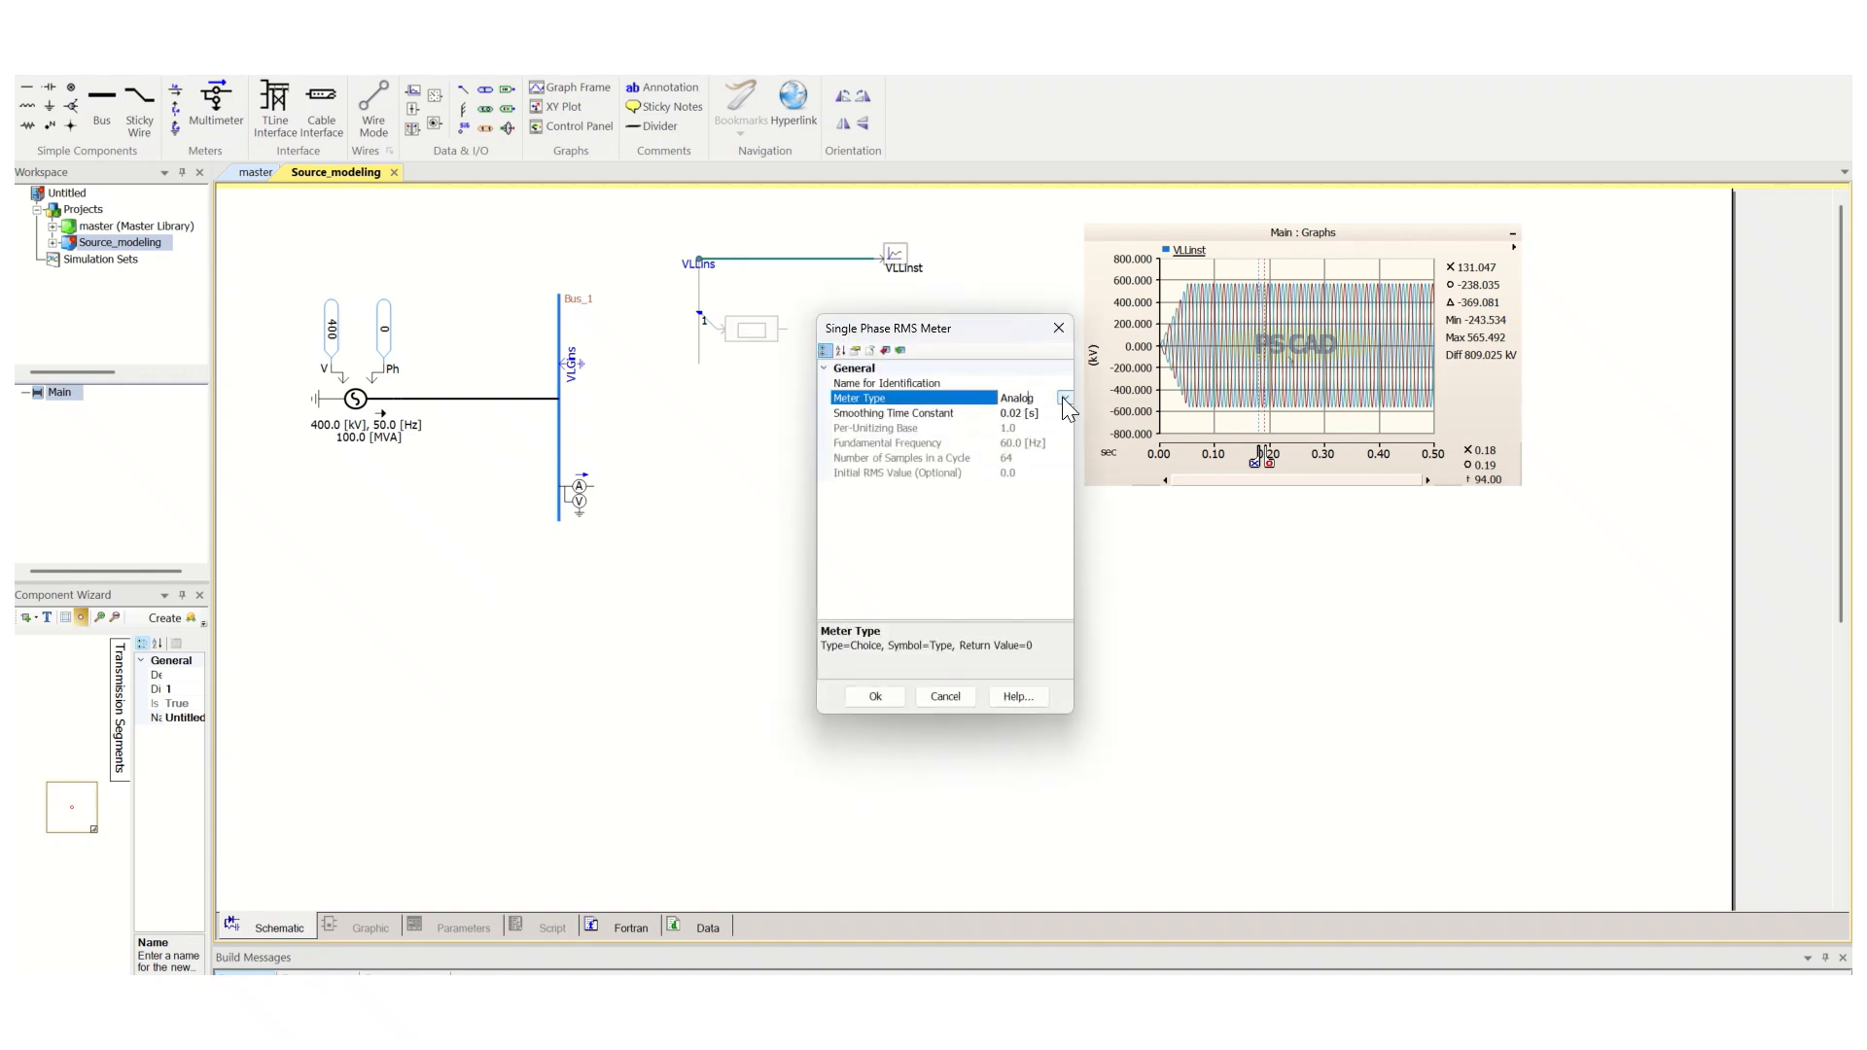
{"action": "left_click", "coordinate": [1064, 399]}
{"action": "left_click", "coordinate": [1021, 429]}
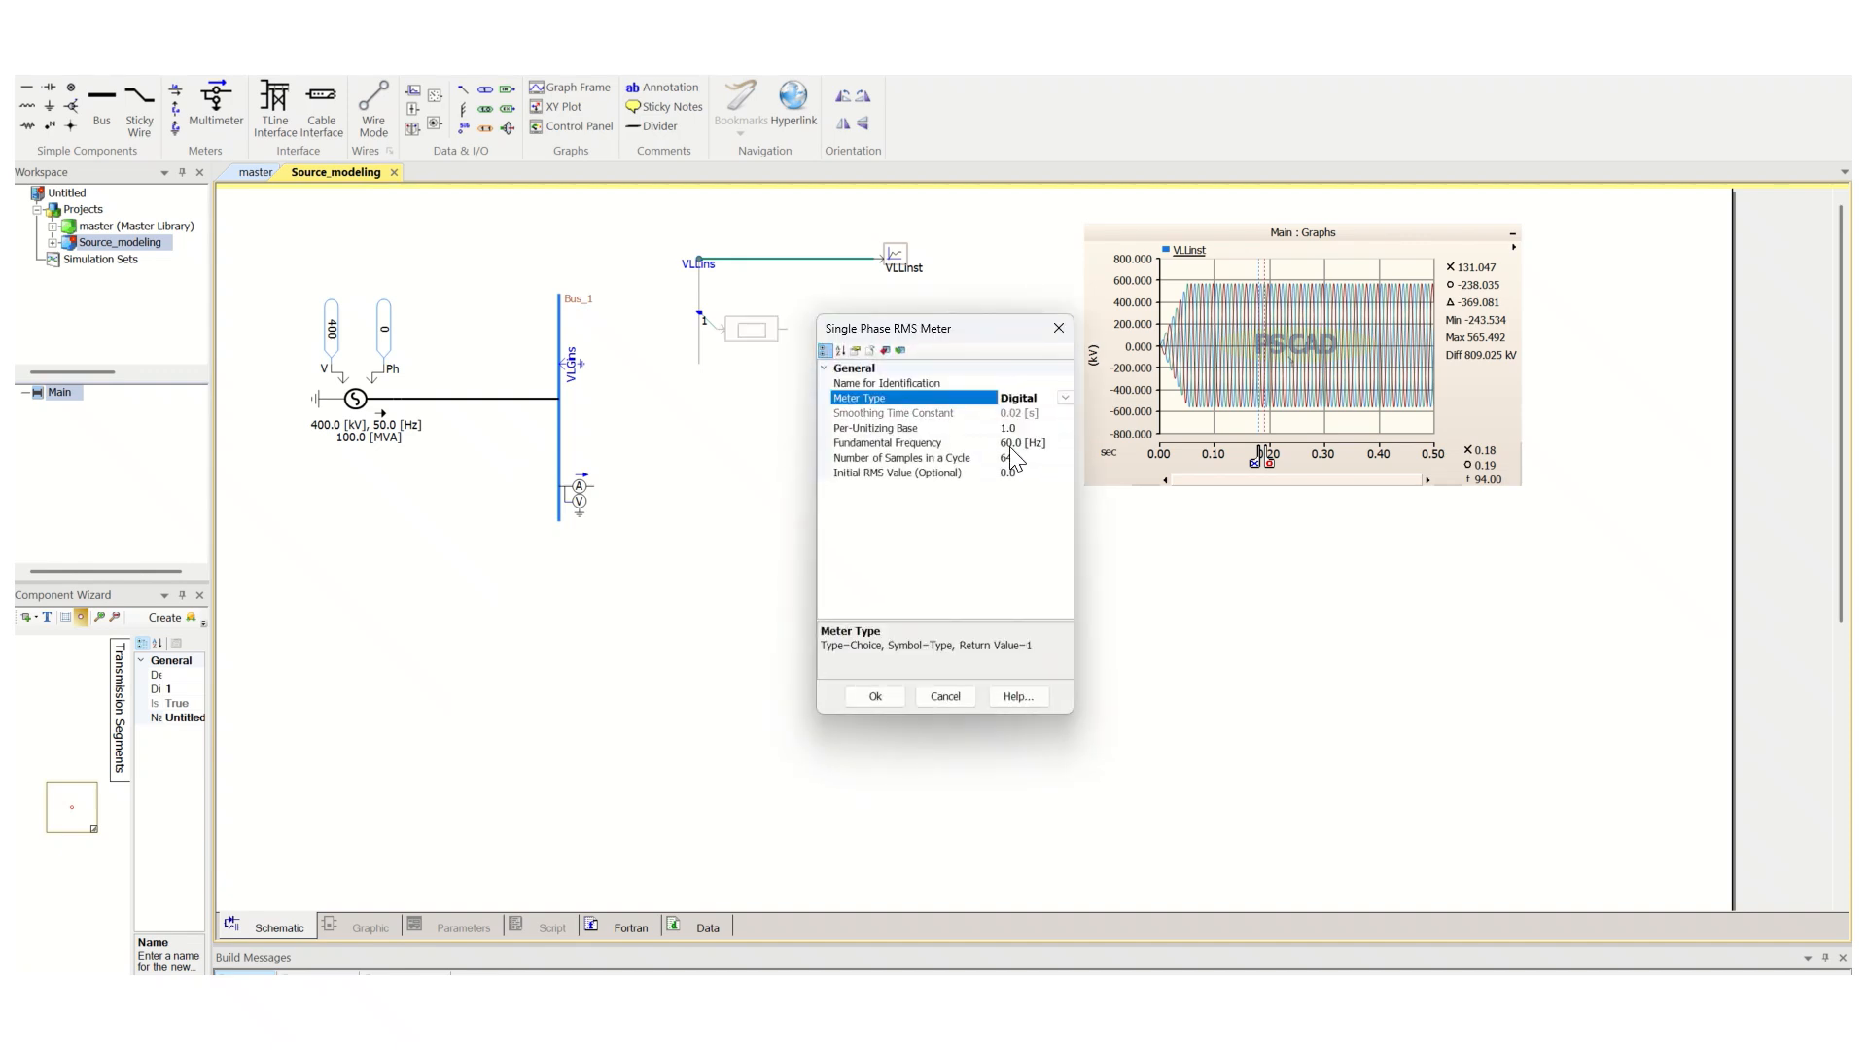
{"action": "left_click", "coordinate": [1010, 447]}
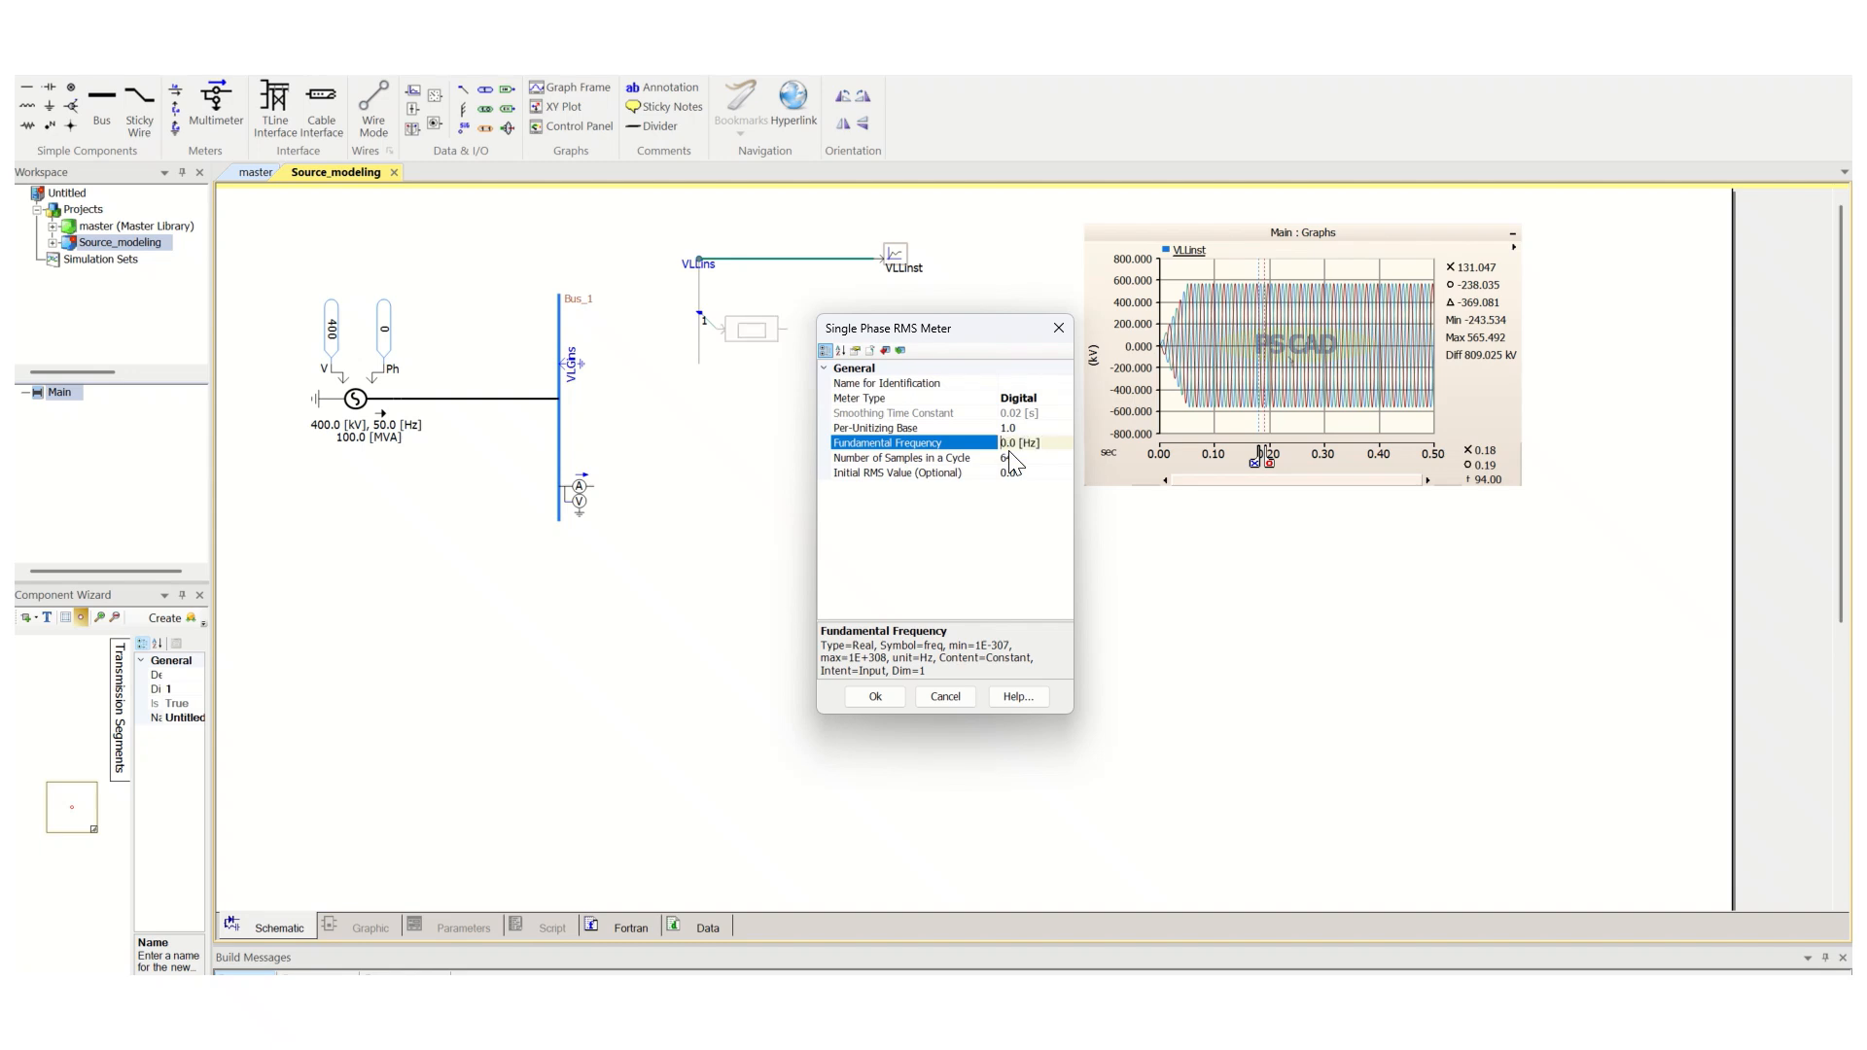
{"action": "key", "text": "Return"}
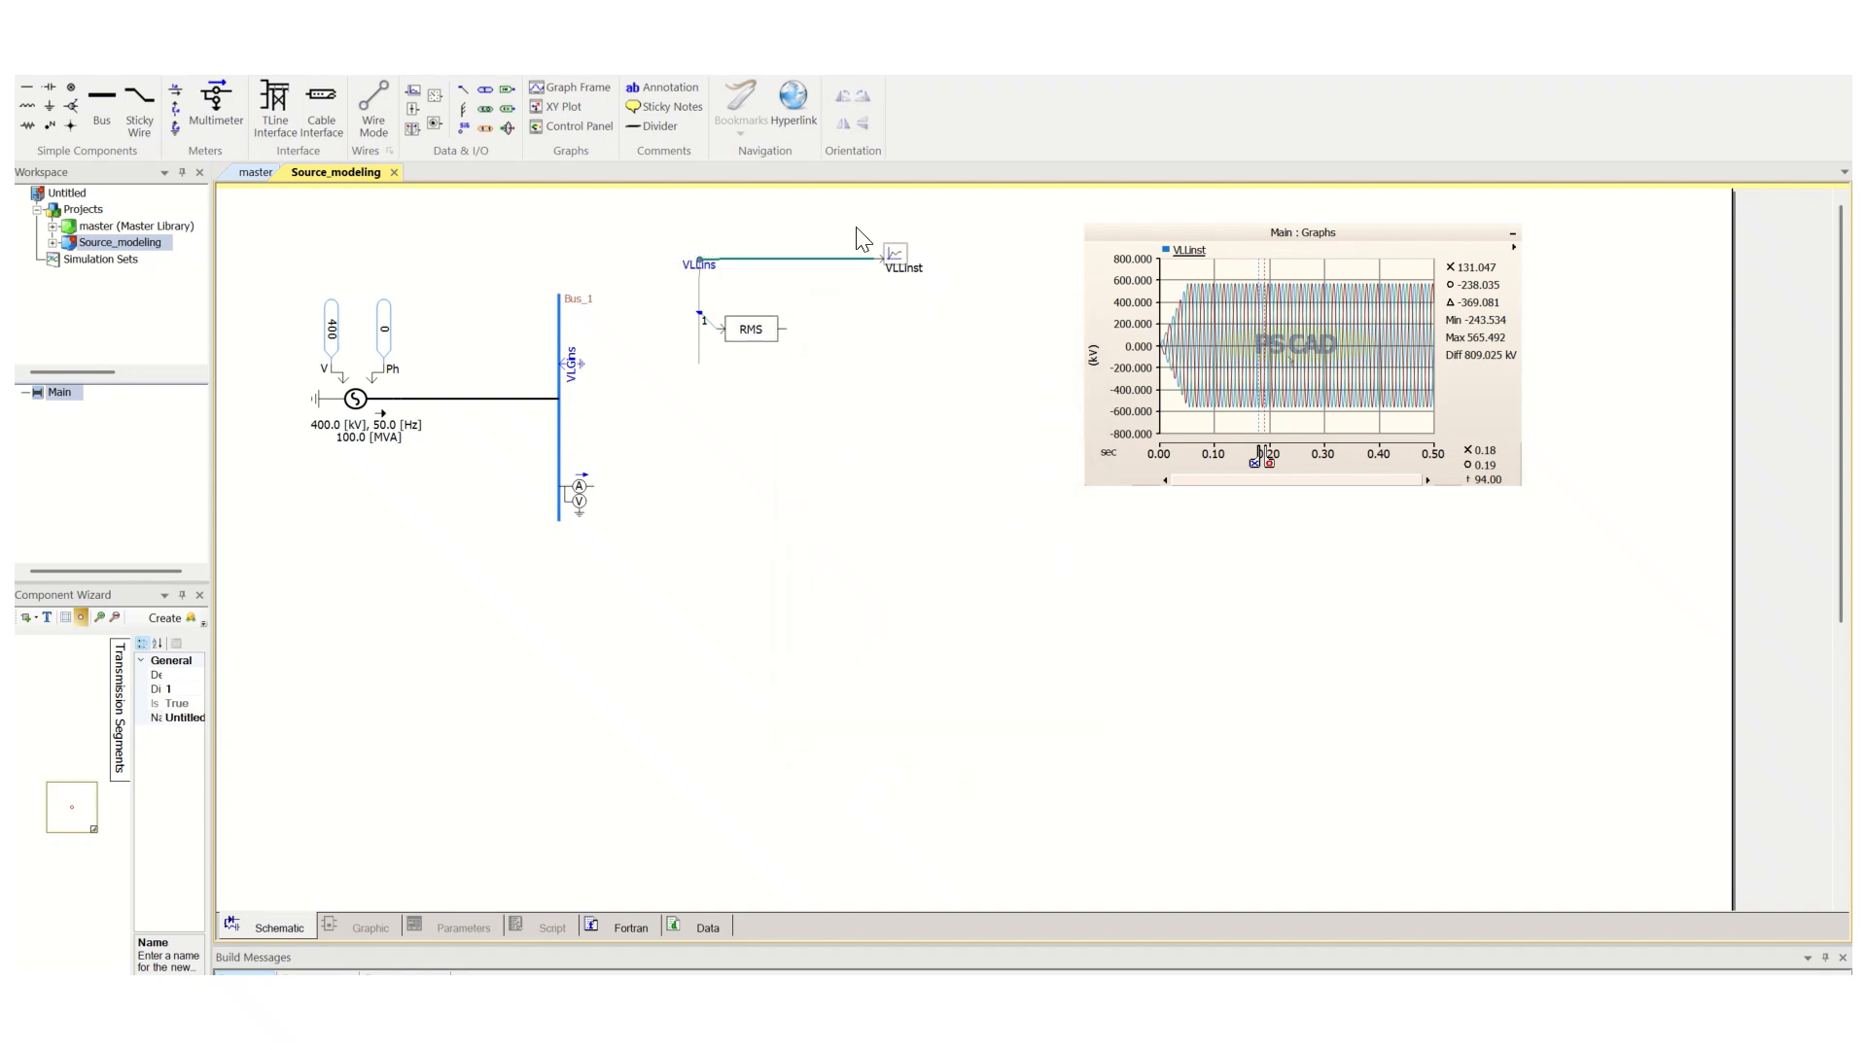
Place an output channel beneath the VLLinst channel and wire the RMS meter's output to it
{"action": "left_click", "coordinate": [415, 91]}
{"action": "left_click", "coordinate": [877, 341]}
{"action": "left_click", "coordinate": [373, 107]}
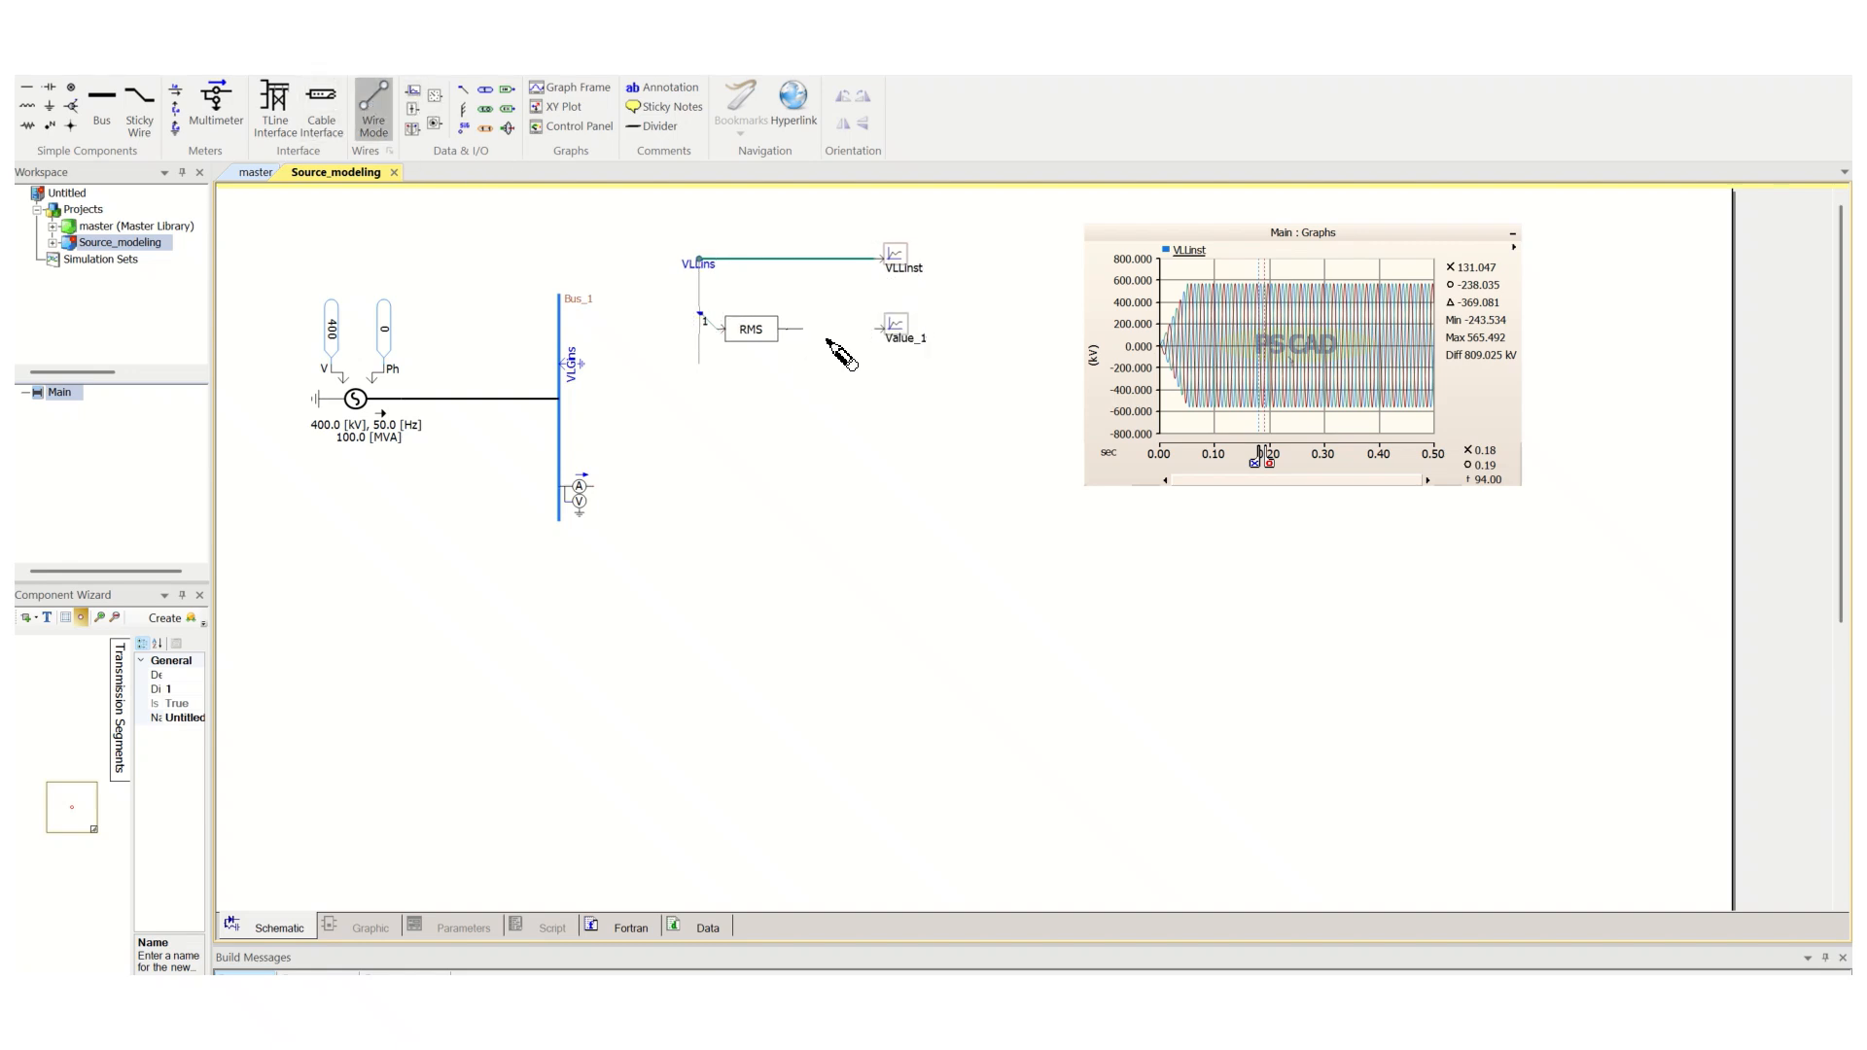
{"action": "right_click", "coordinate": [874, 340]}
{"action": "right_click", "coordinate": [877, 343]}
{"action": "key", "text": "Escape"}
{"action": "key", "text": "Escape"}
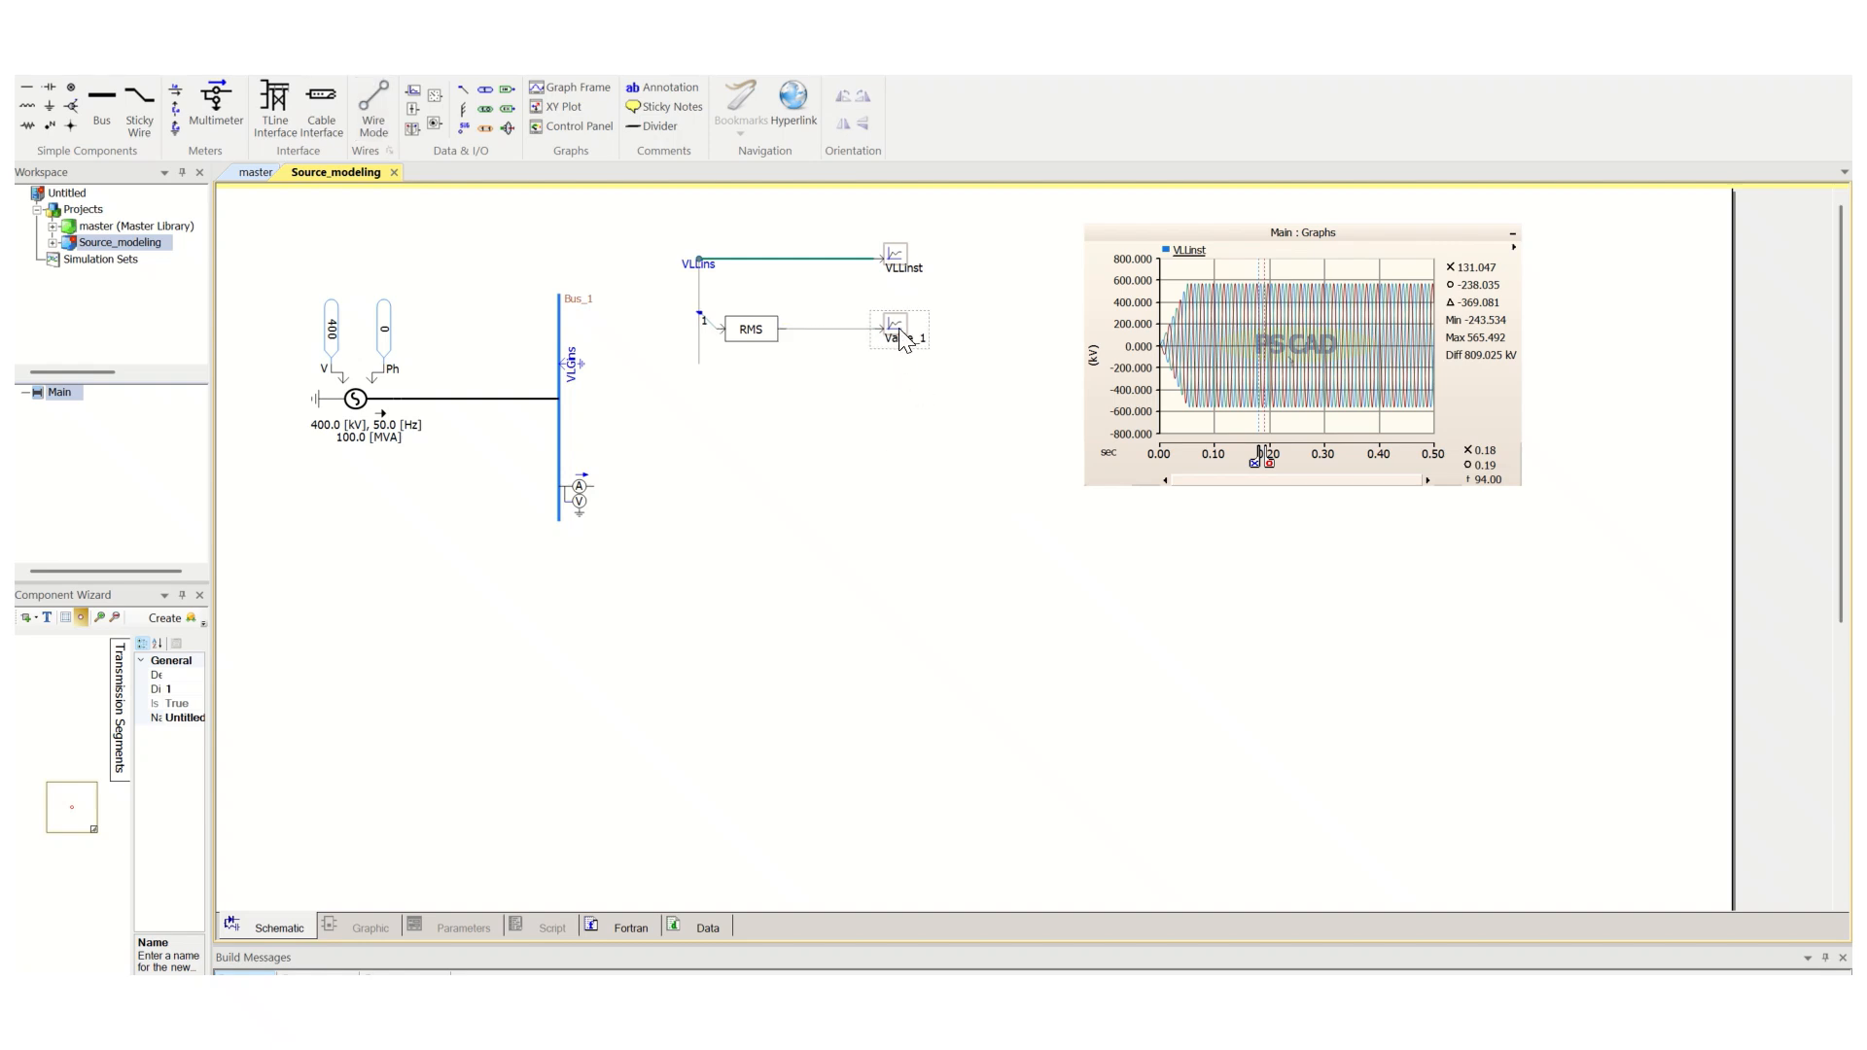
Turn off using the signal name as title for the new output channel and title it VLLrms
{"action": "double_click", "coordinate": [903, 341]}
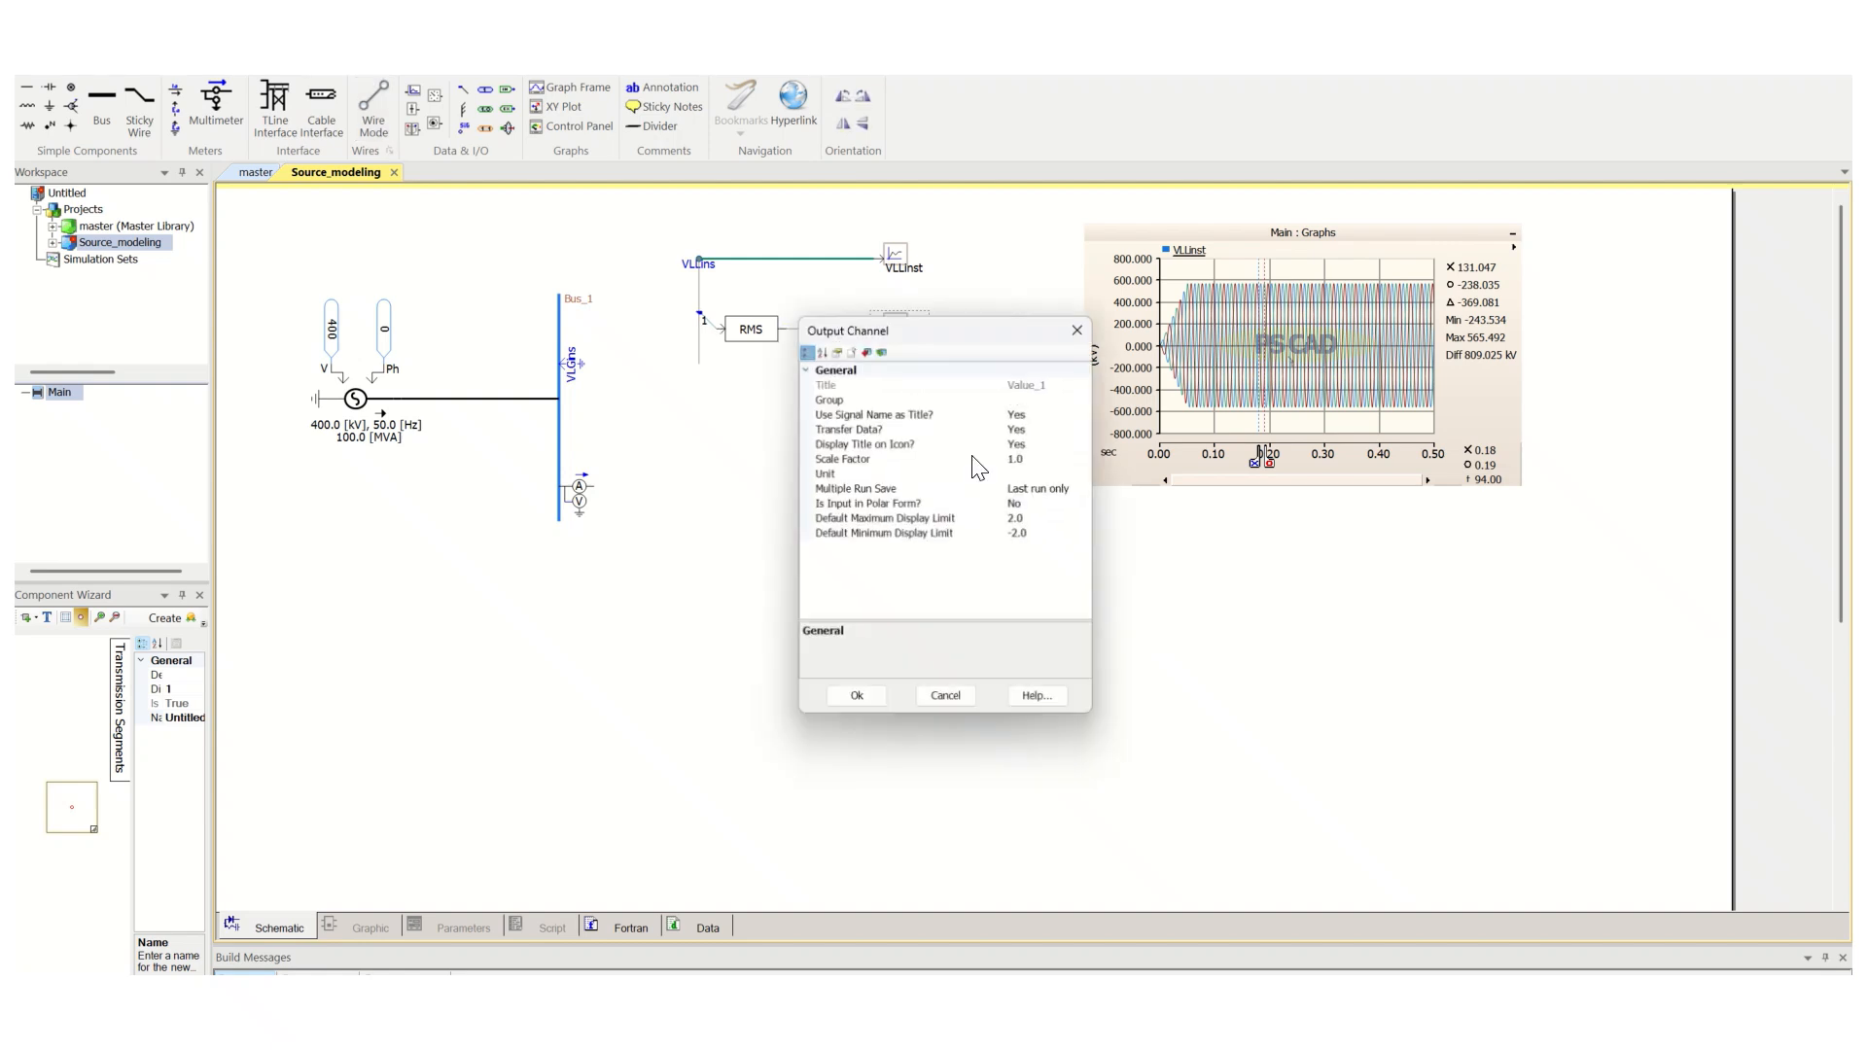
{"action": "left_click", "coordinate": [1037, 416]}
{"action": "left_click", "coordinate": [1081, 416]}
{"action": "left_click", "coordinate": [1052, 429]}
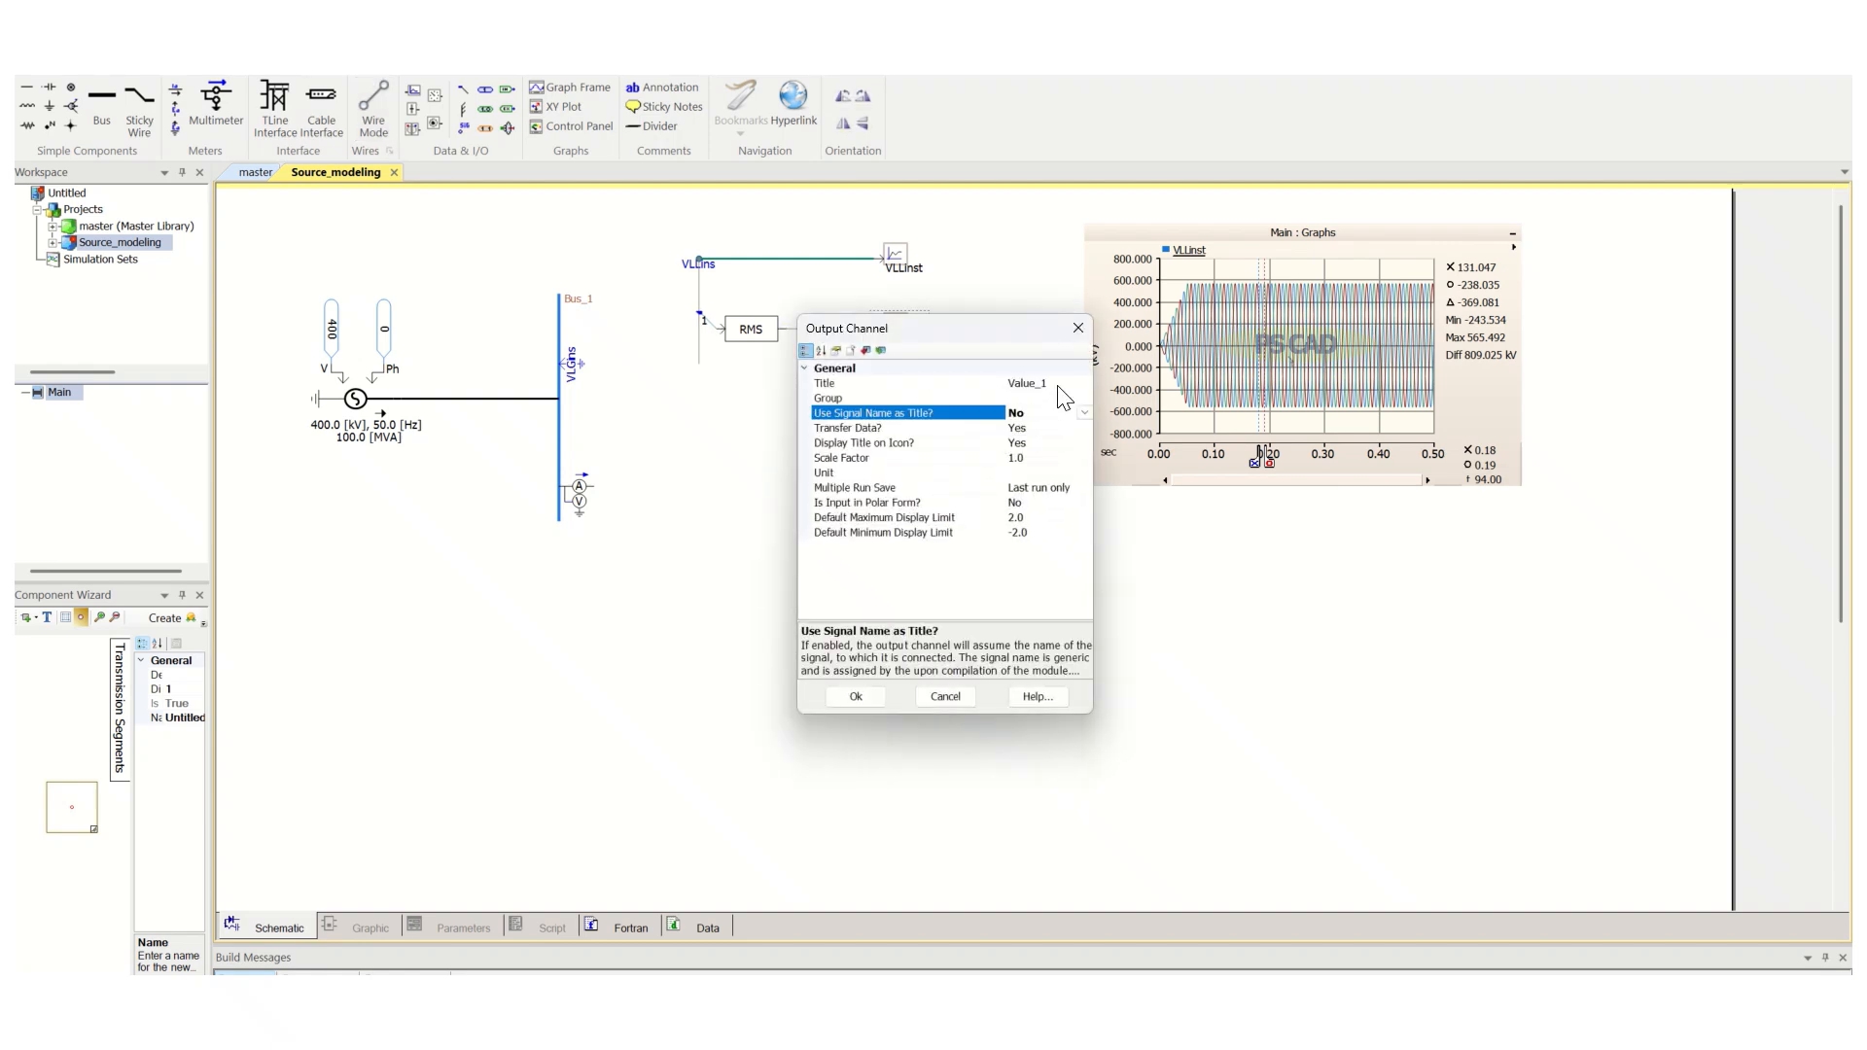
{"action": "left_click", "coordinate": [1053, 386]}
{"action": "left_click_drag", "start_coordinate": [1053, 386], "coordinate": [998, 386]}
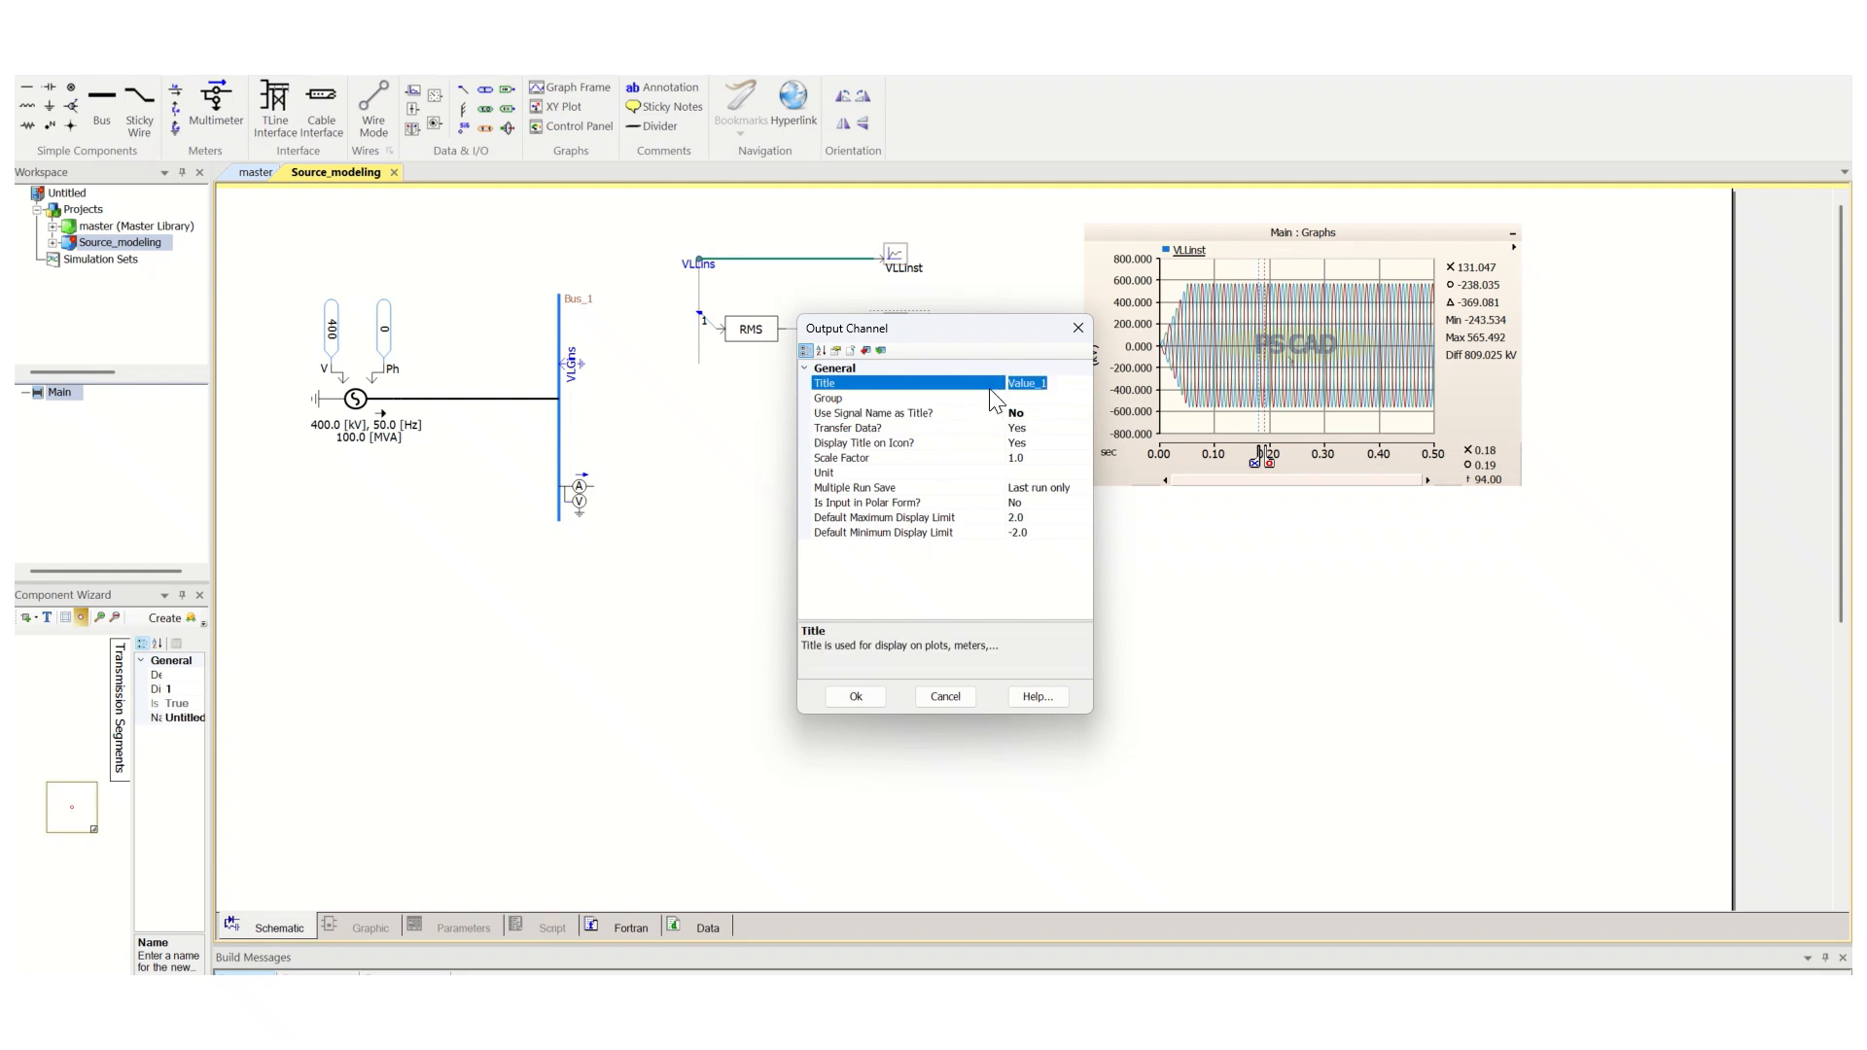
{"action": "type", "text": "VLLrms"}
{"action": "key", "text": "Return"}
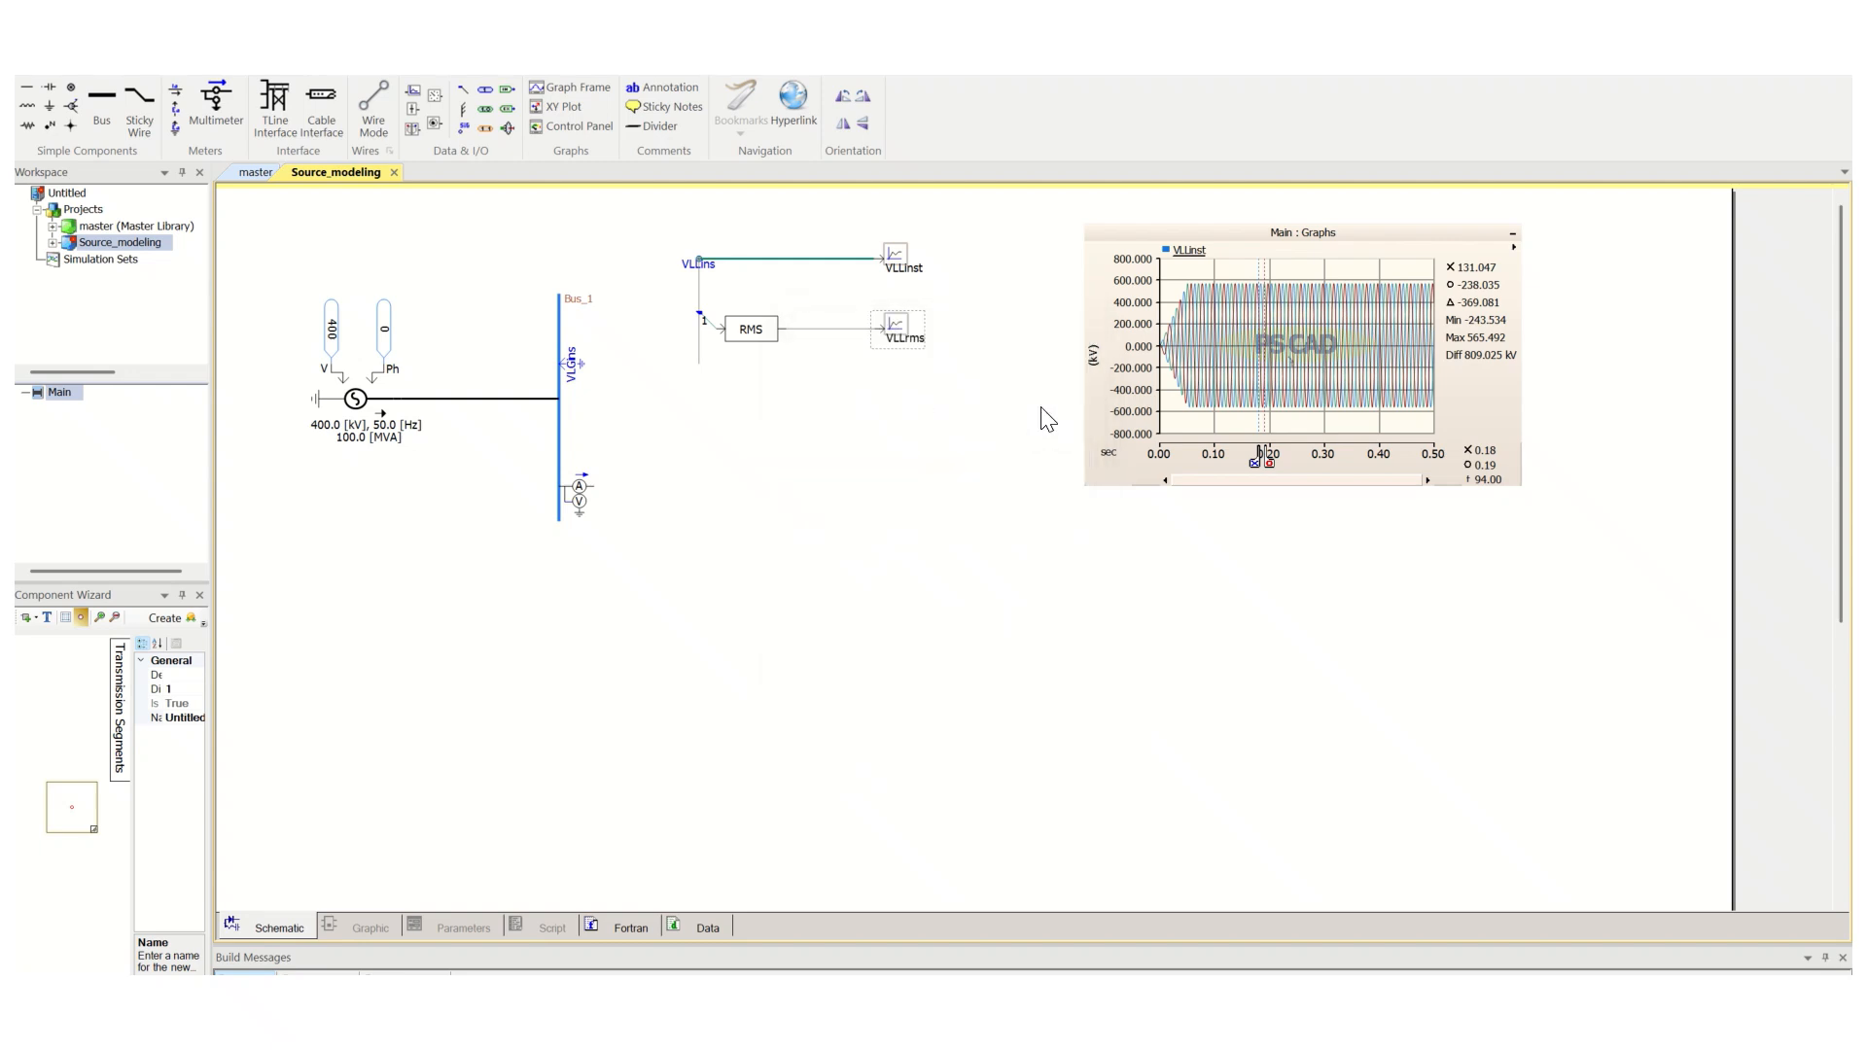
Create a graph of the VLLrms channel, place it directly below the VLLinst graph and resize it to the same width
{"action": "right_click", "coordinate": [899, 331]}
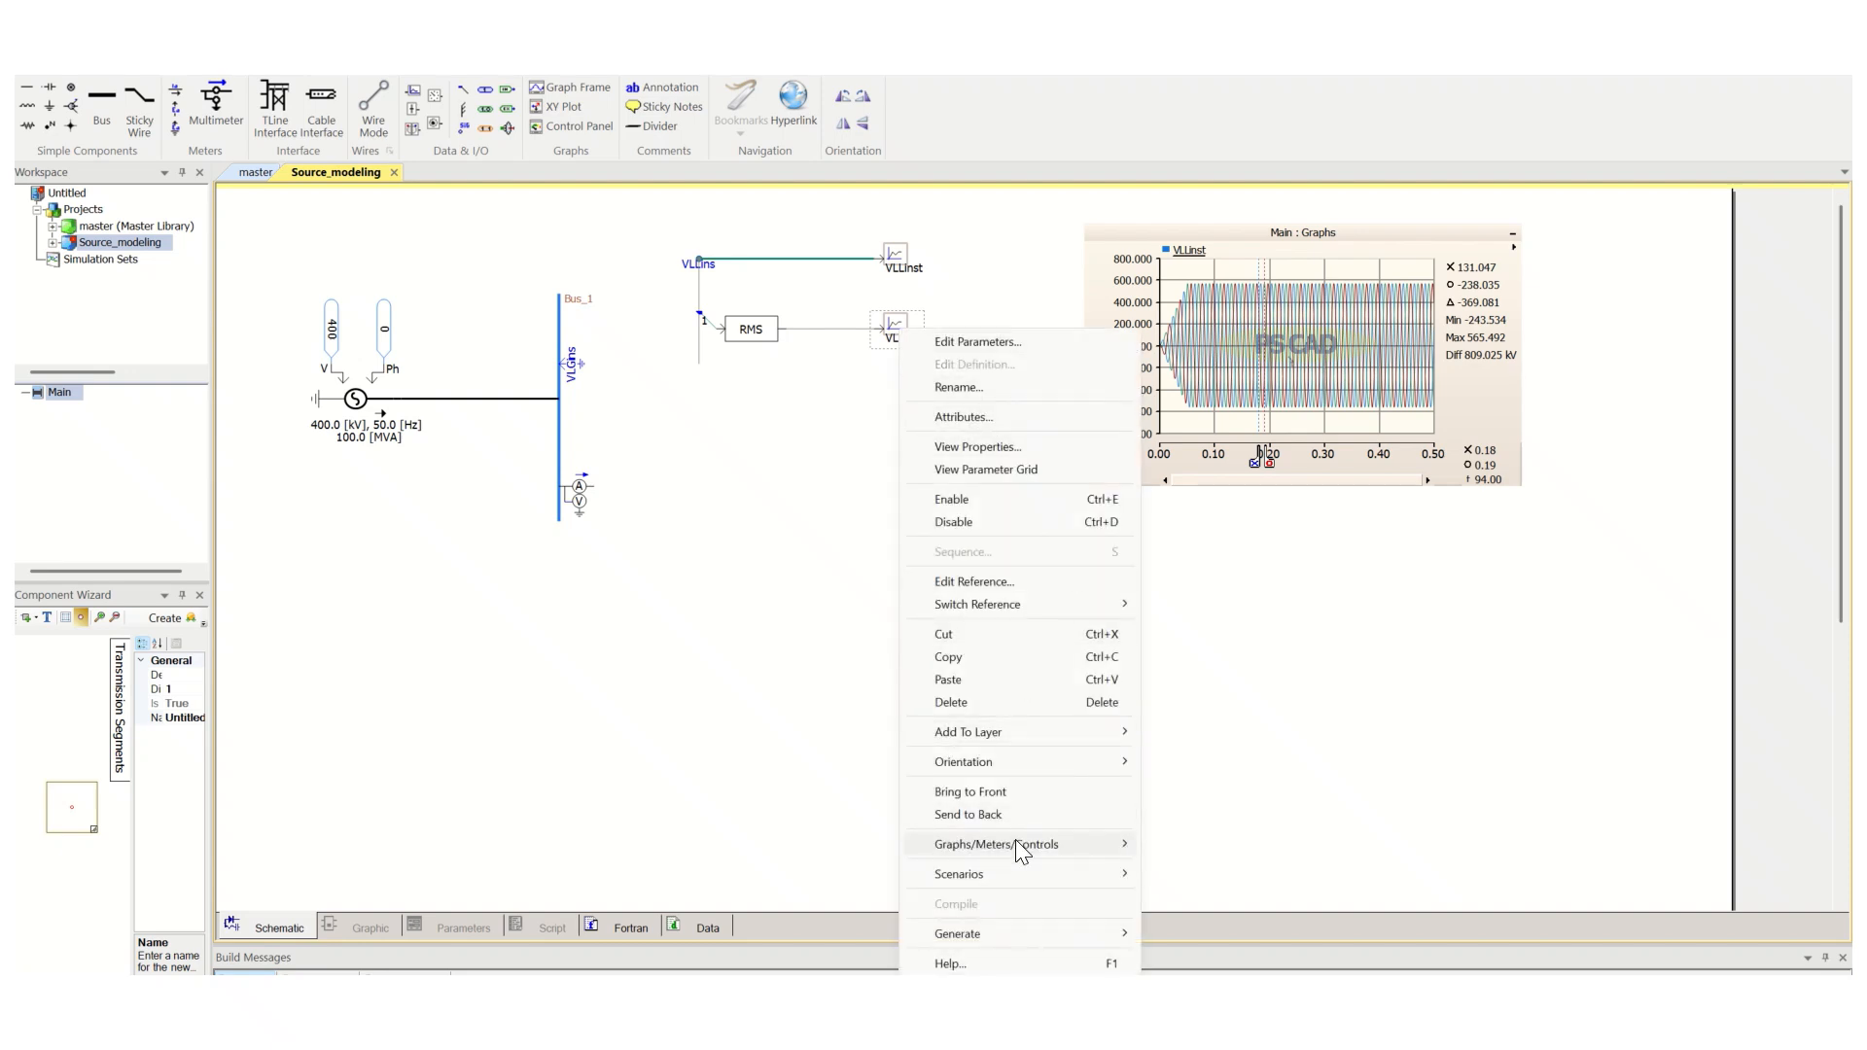
{"action": "mouse_move", "coordinate": [1018, 852]}
{"action": "mouse_move", "coordinate": [1087, 840]}
{"action": "left_click", "coordinate": [1257, 929]}
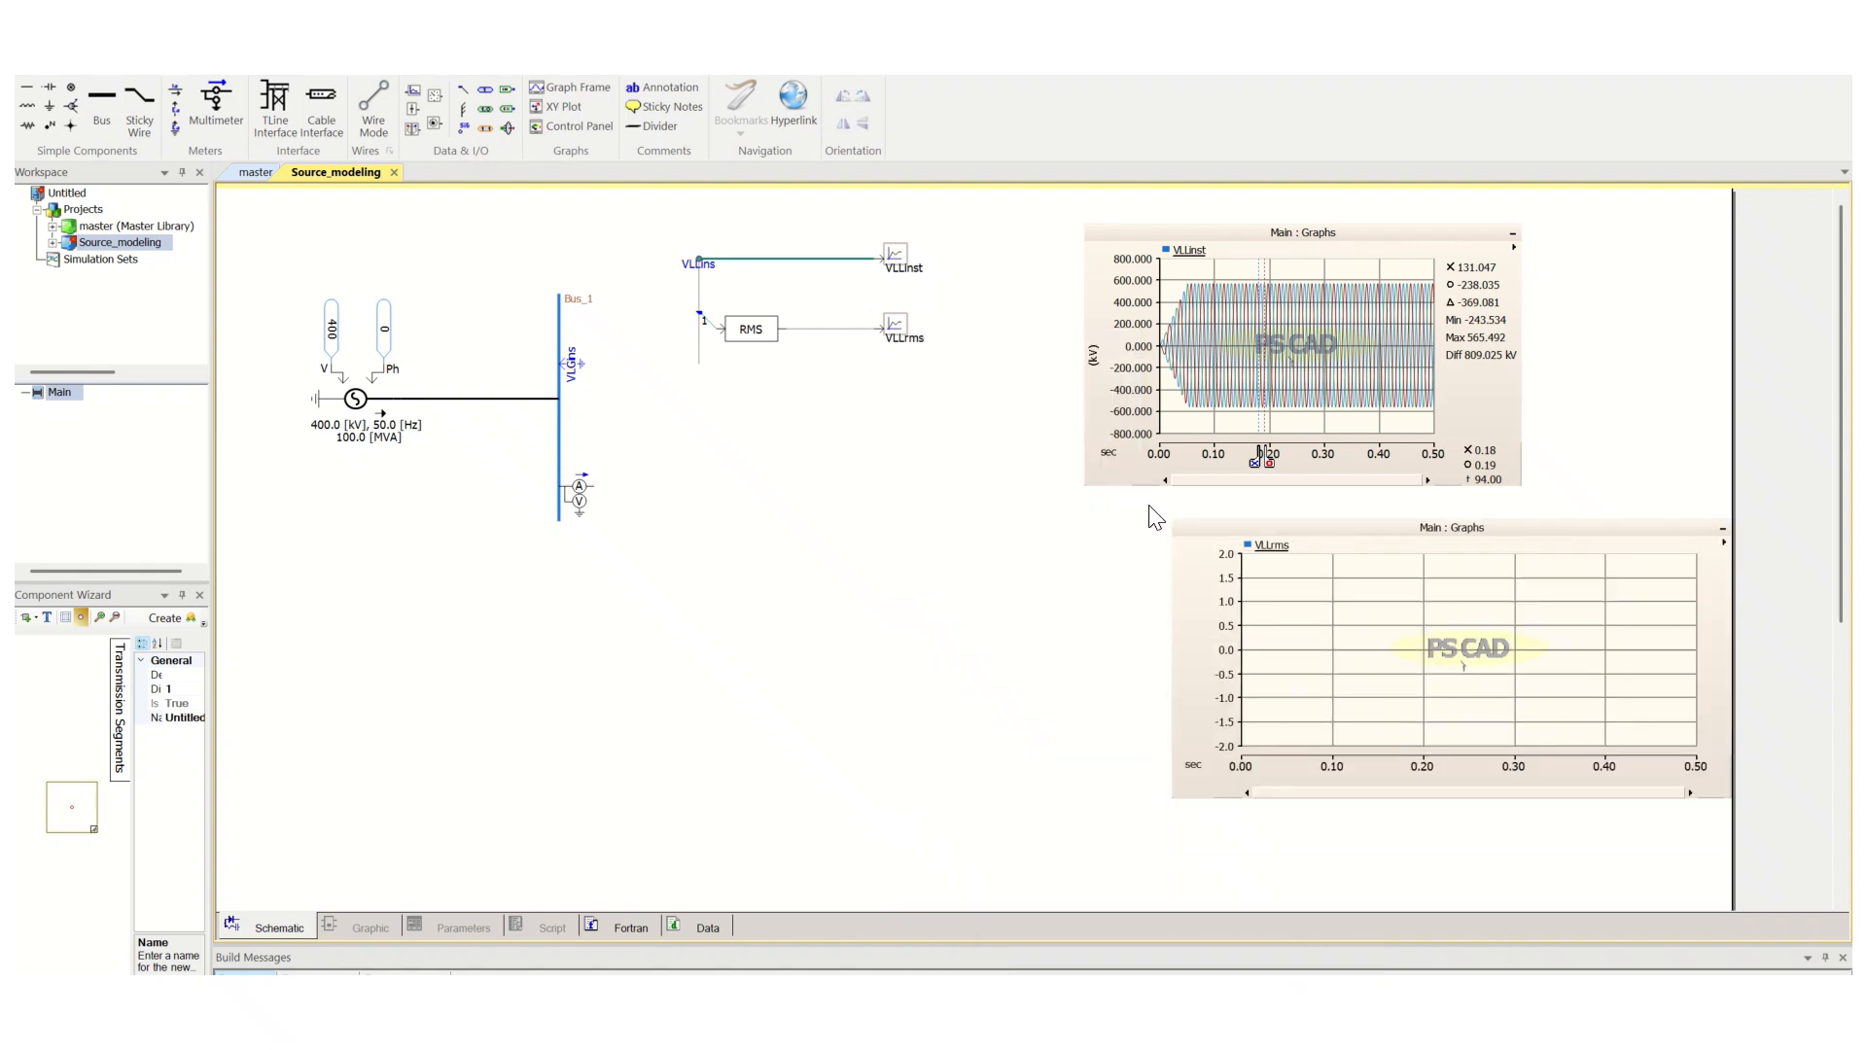
{"action": "left_click", "coordinate": [1084, 515]}
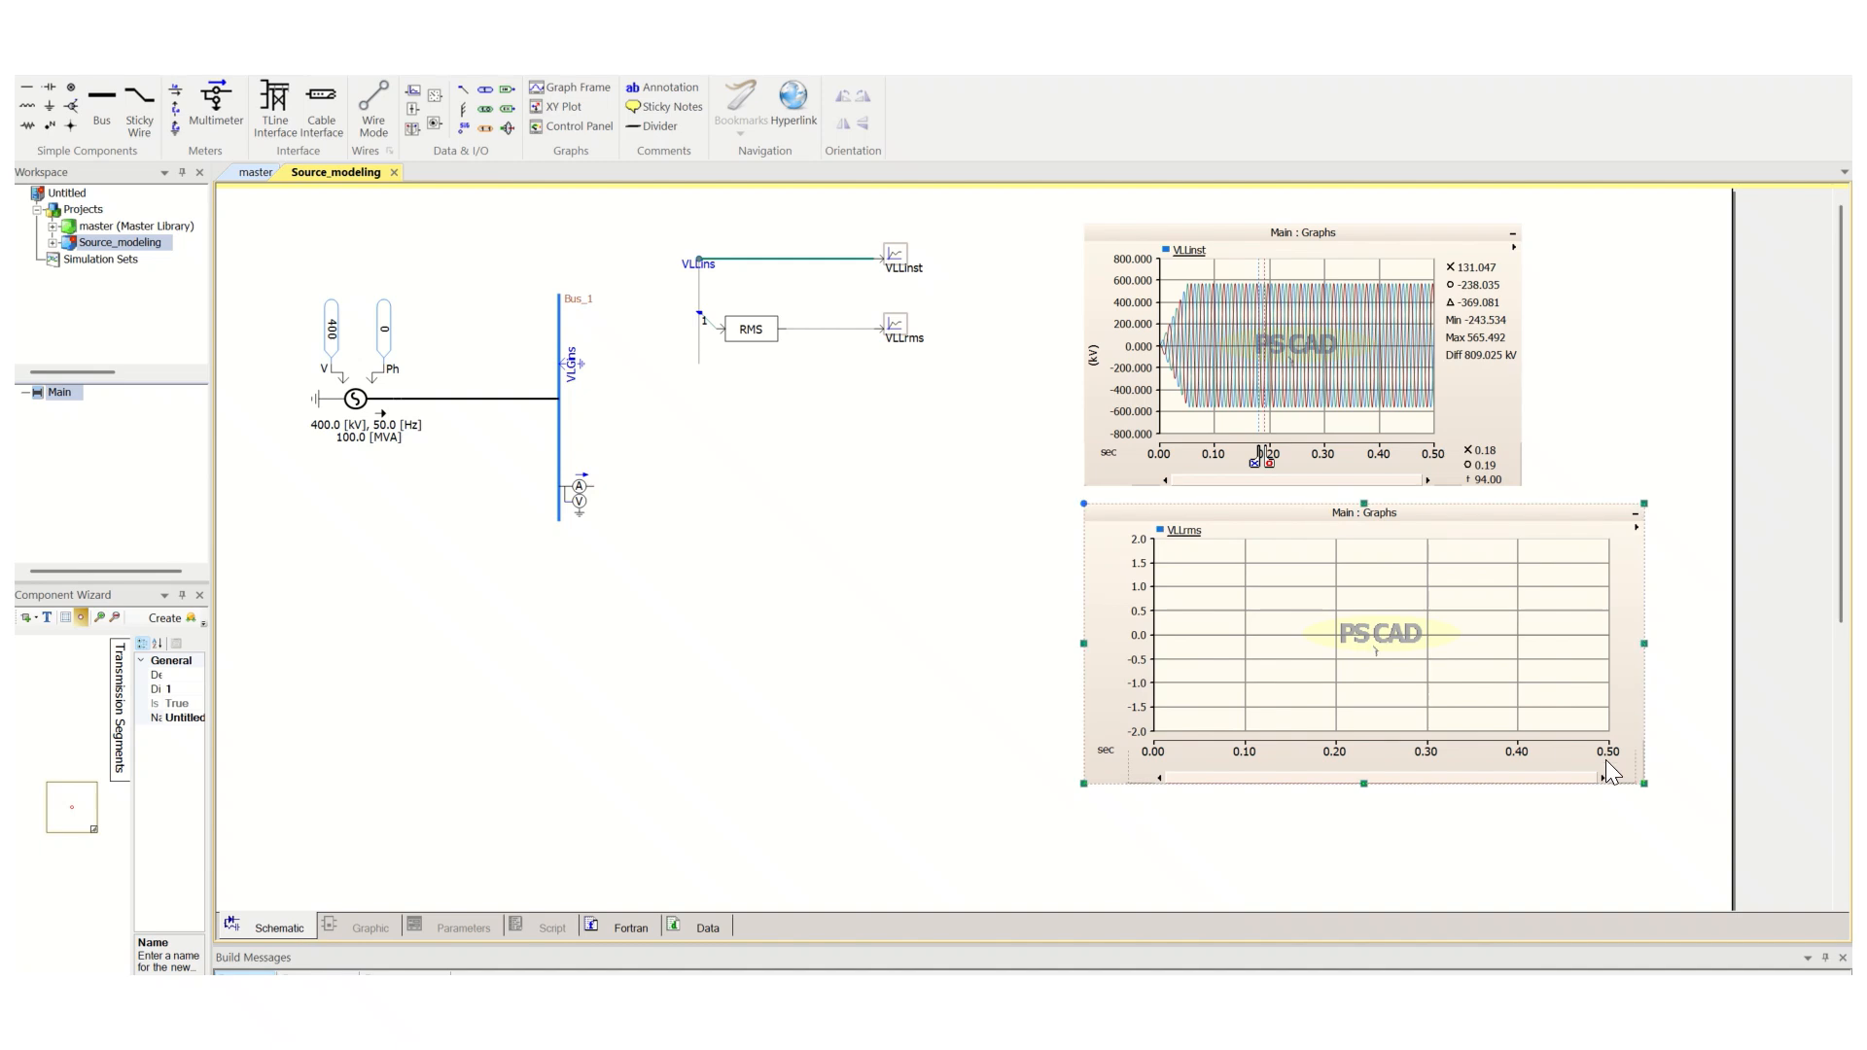
{"action": "left_click_drag", "start_coordinate": [1644, 783], "coordinate": [1528, 739]}
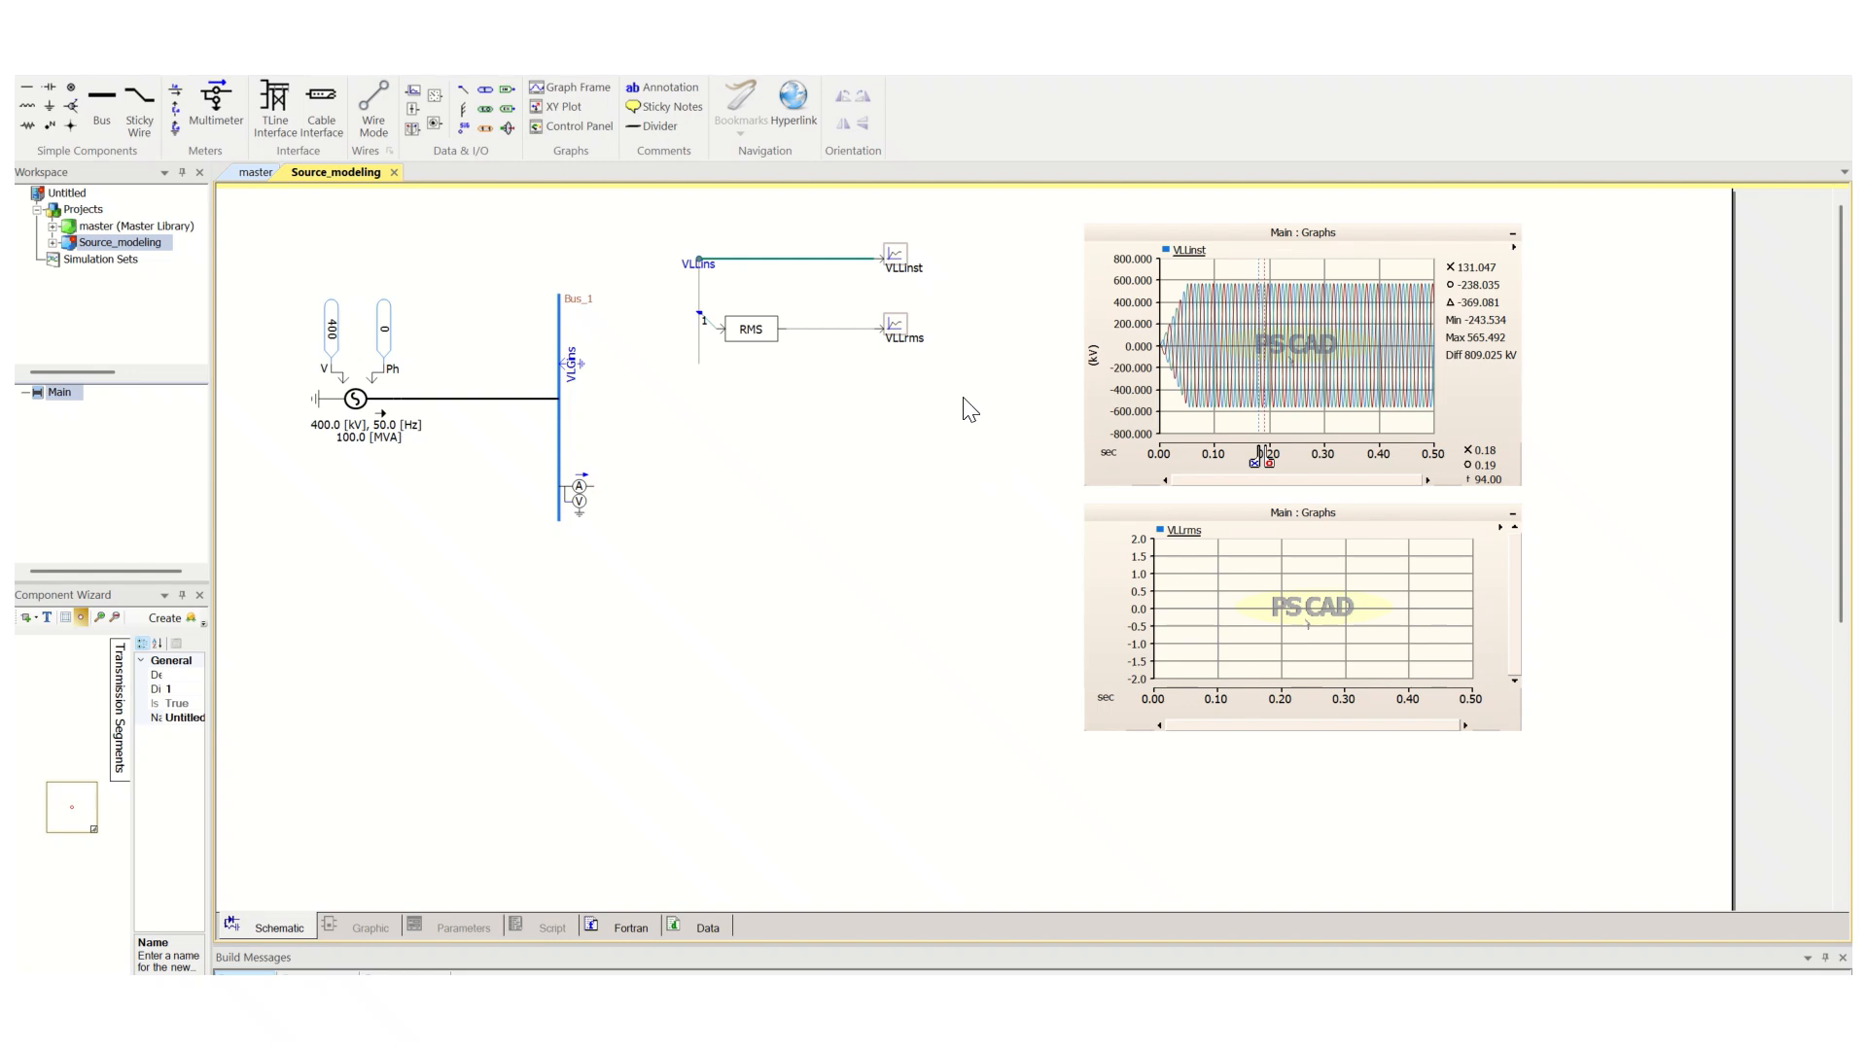
Set the VLLrms output channel's unit to kV
{"action": "double_click", "coordinate": [1135, 512]}
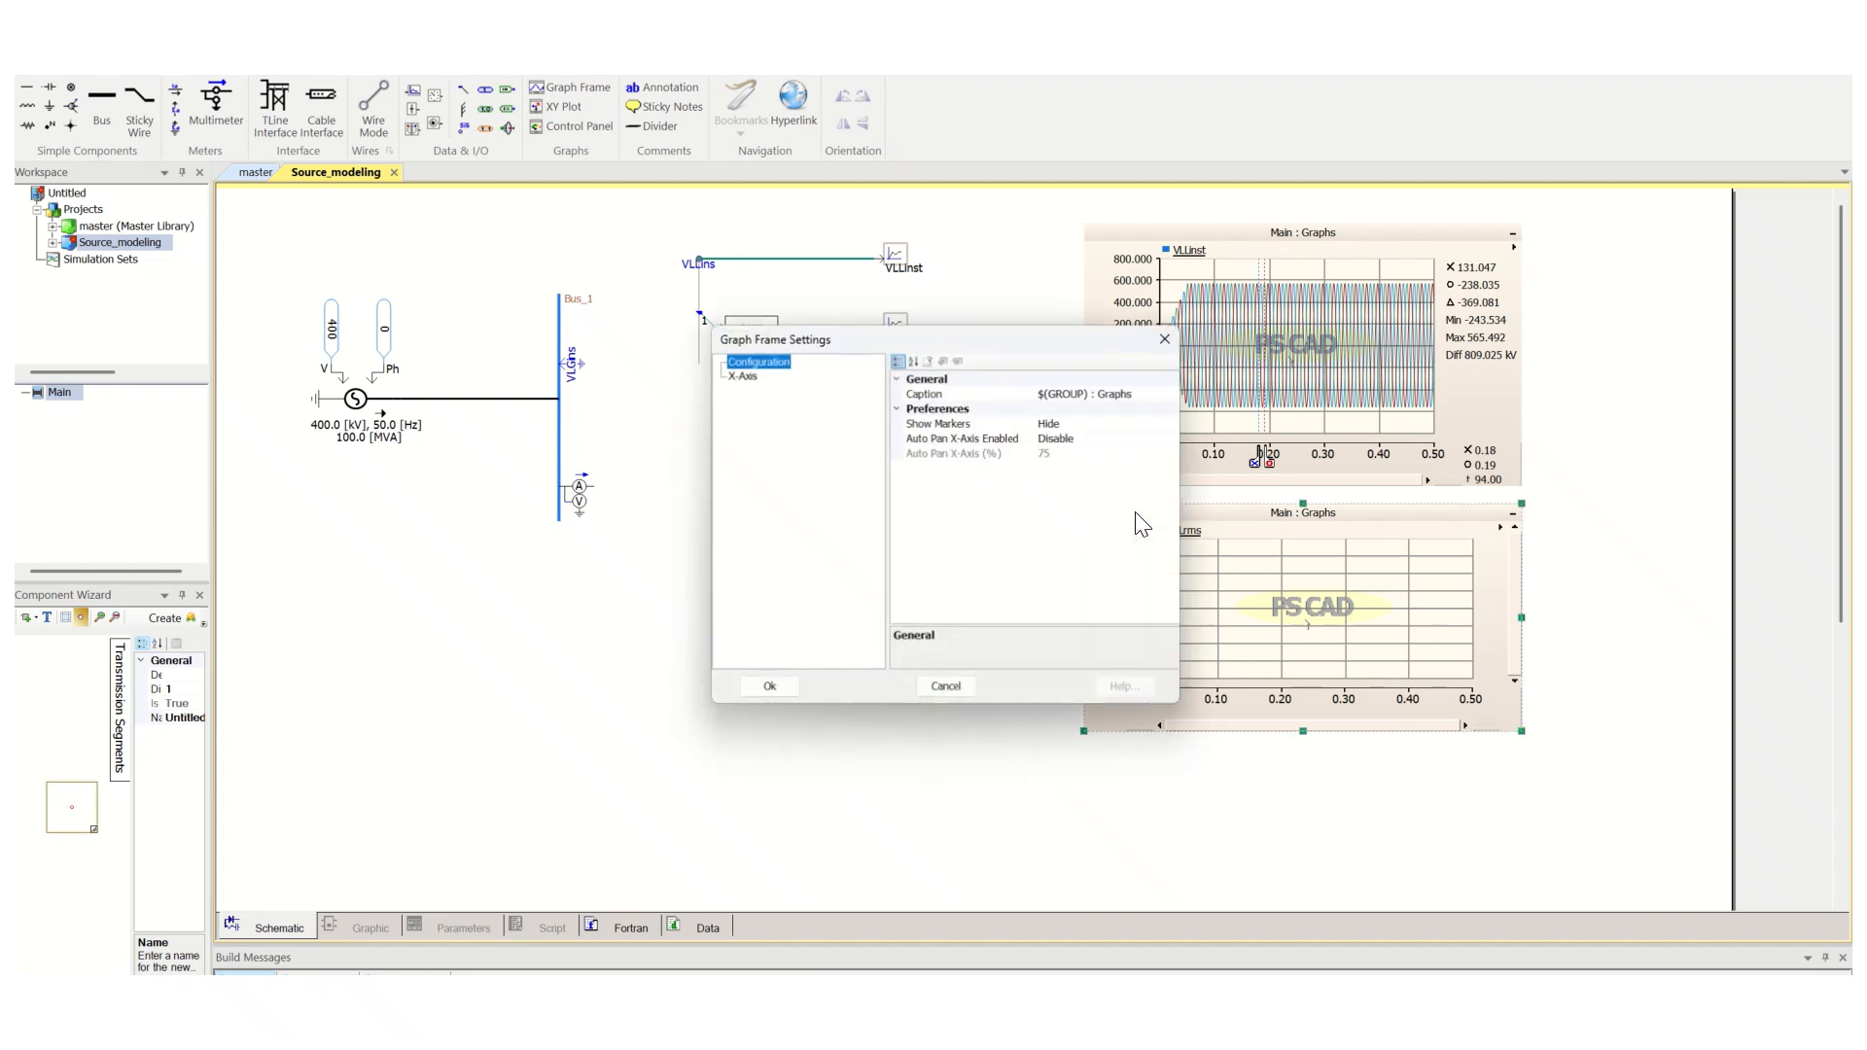
{"action": "left_click", "coordinate": [971, 687]}
{"action": "double_click", "coordinate": [895, 323]}
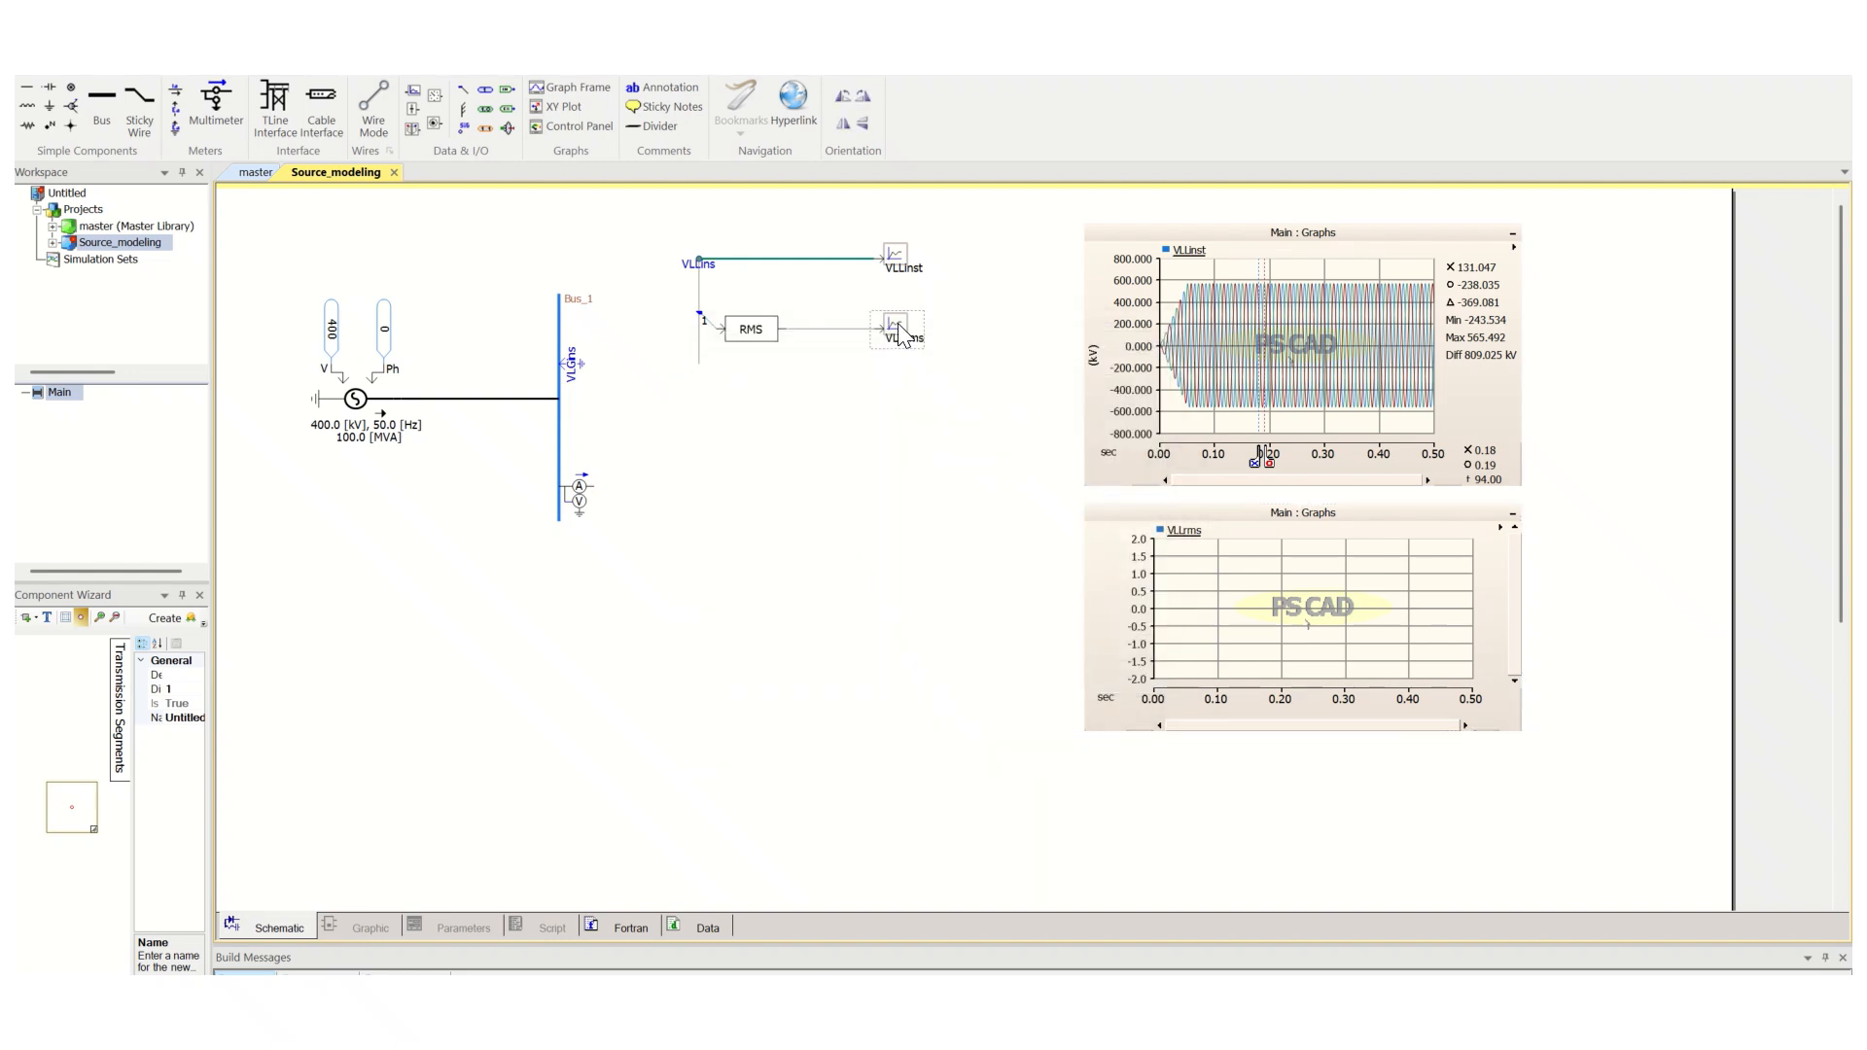
{"action": "left_click", "coordinate": [1027, 472]}
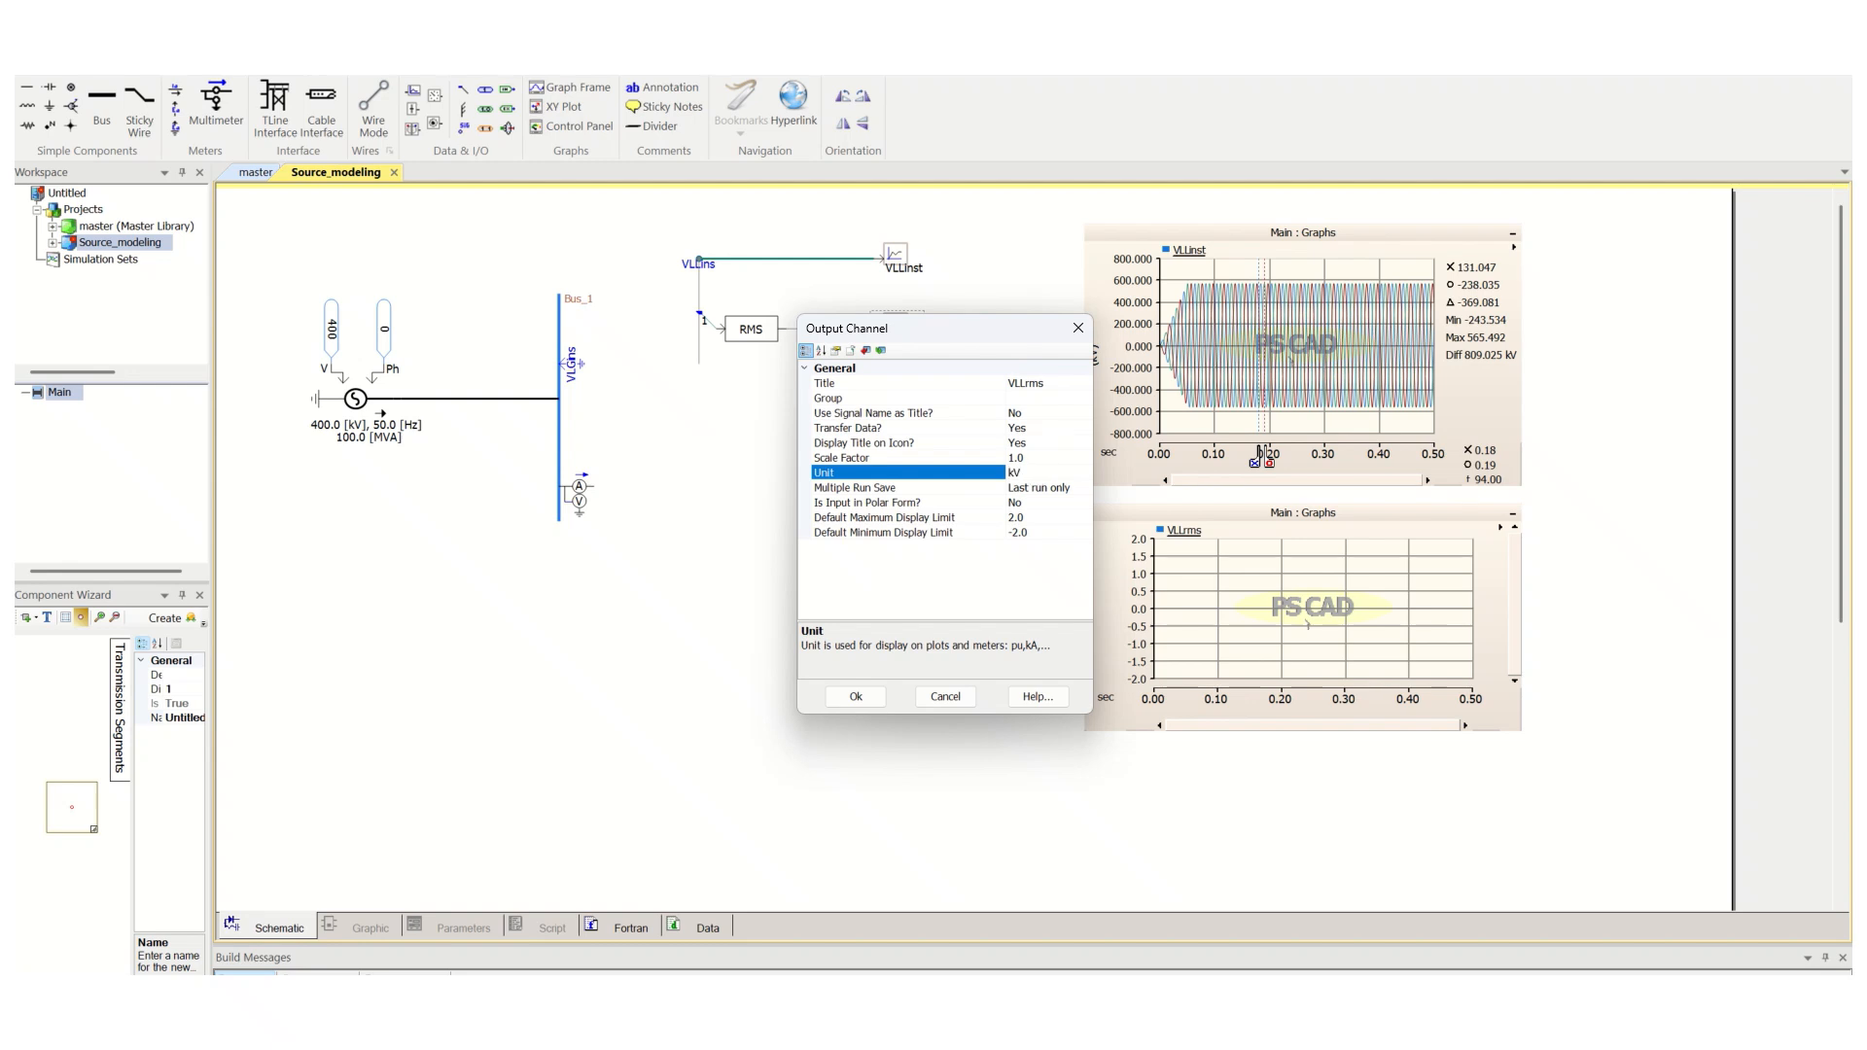
{"action": "type", "text": "kV"}
{"action": "key", "text": "Return"}
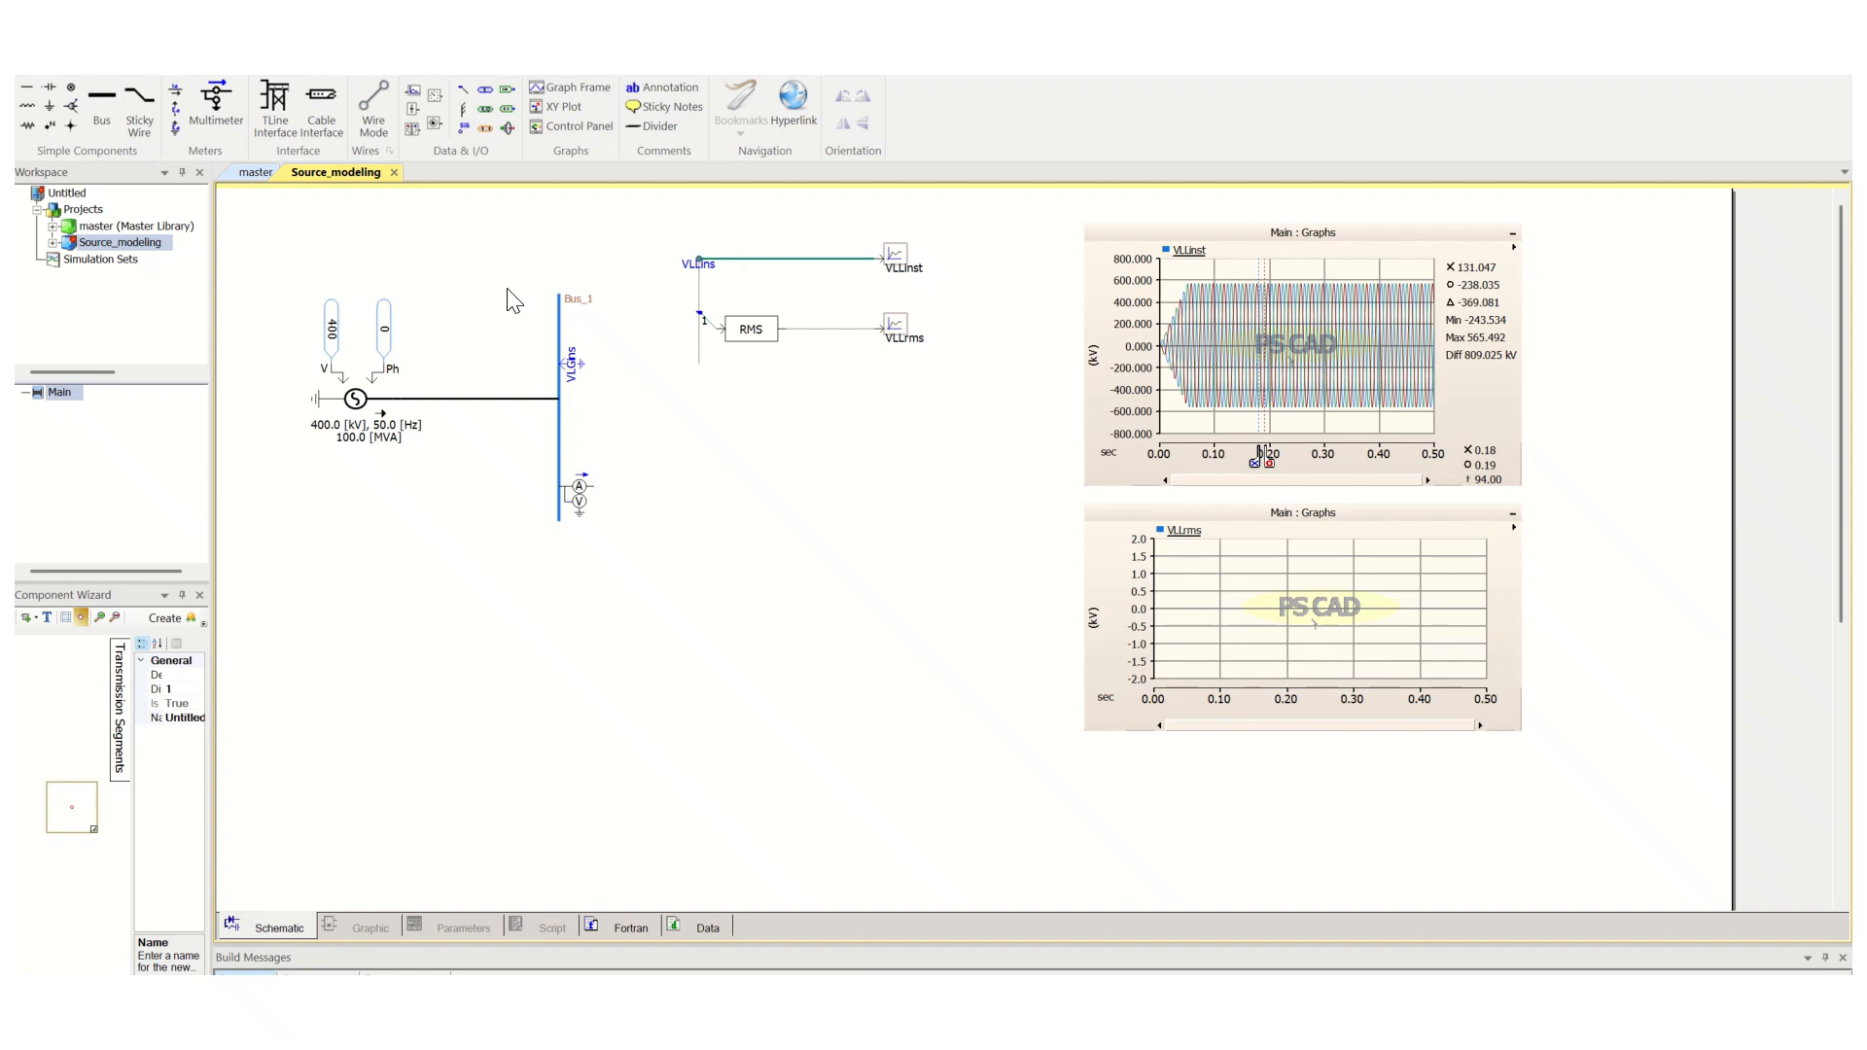
Run the simulation and fit the VLLrms graph's vertical axis to its curve
{"action": "left_click", "coordinate": [110, 58]}
{"action": "left_click", "coordinate": [258, 121]}
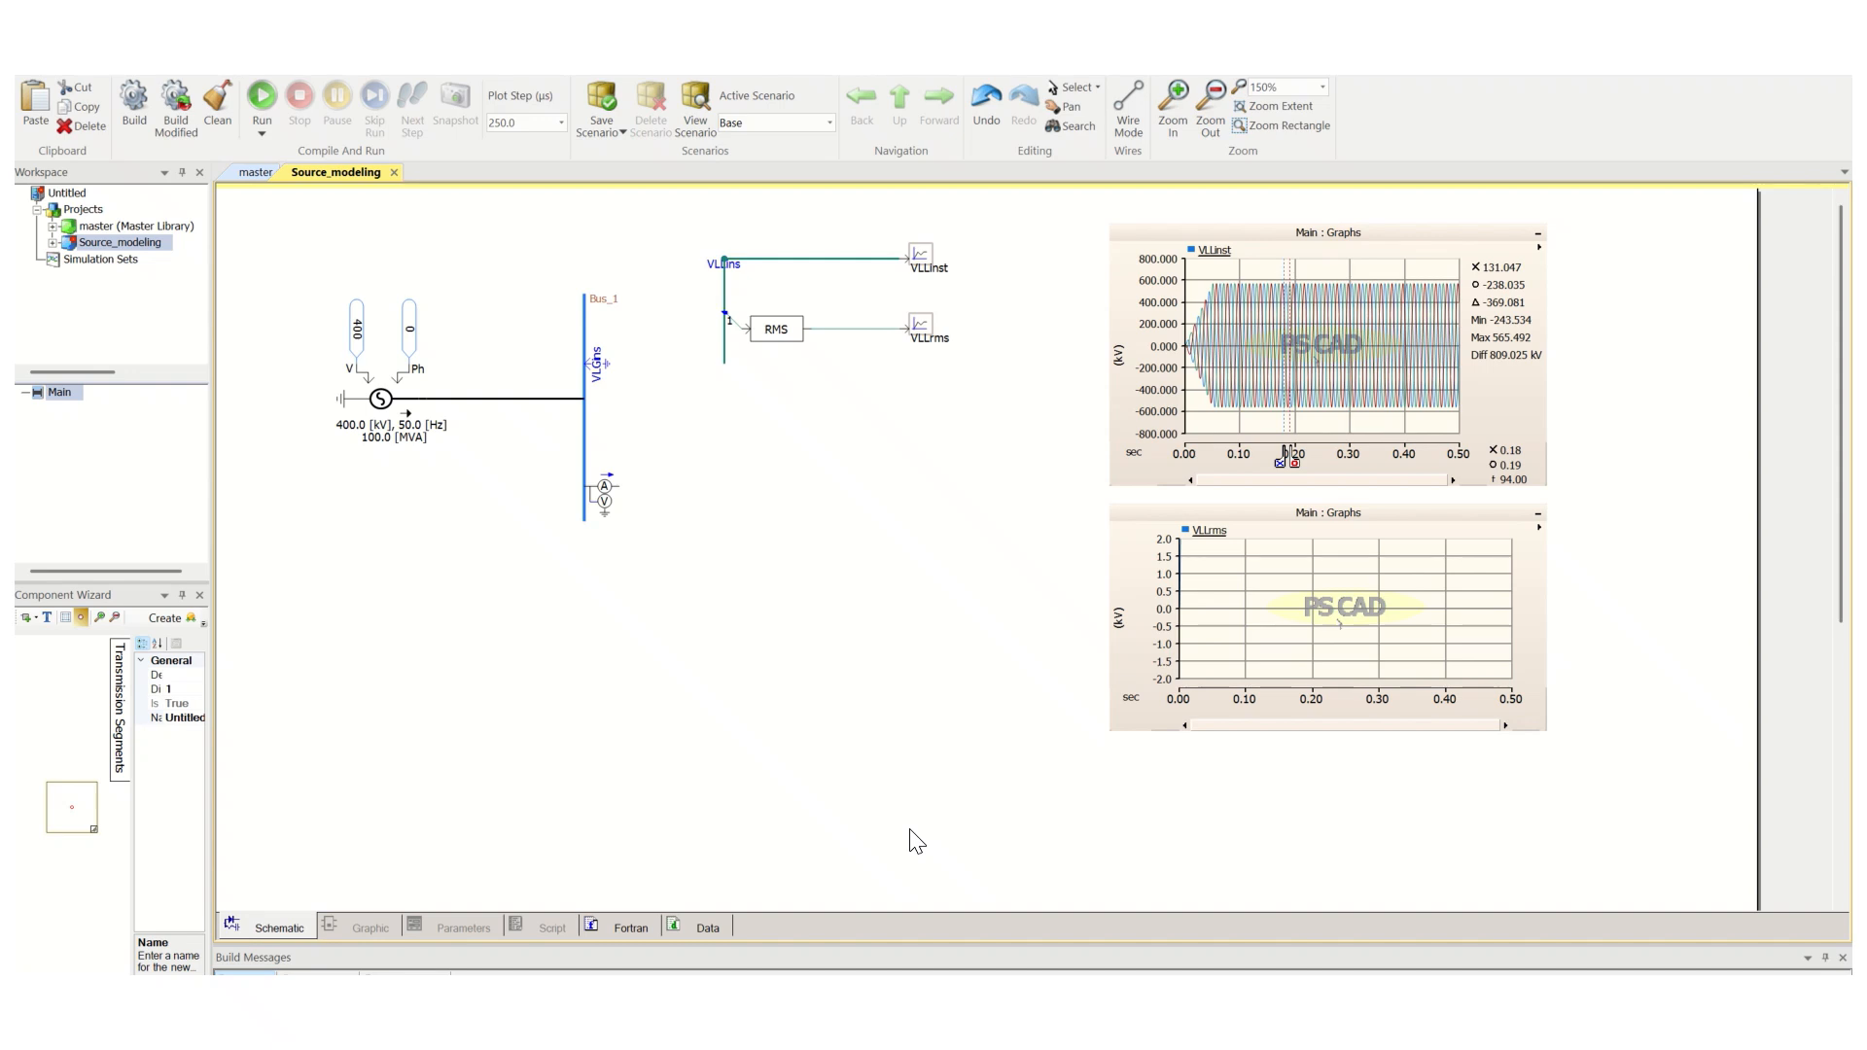
{"action": "left_click", "coordinate": [1280, 642]}
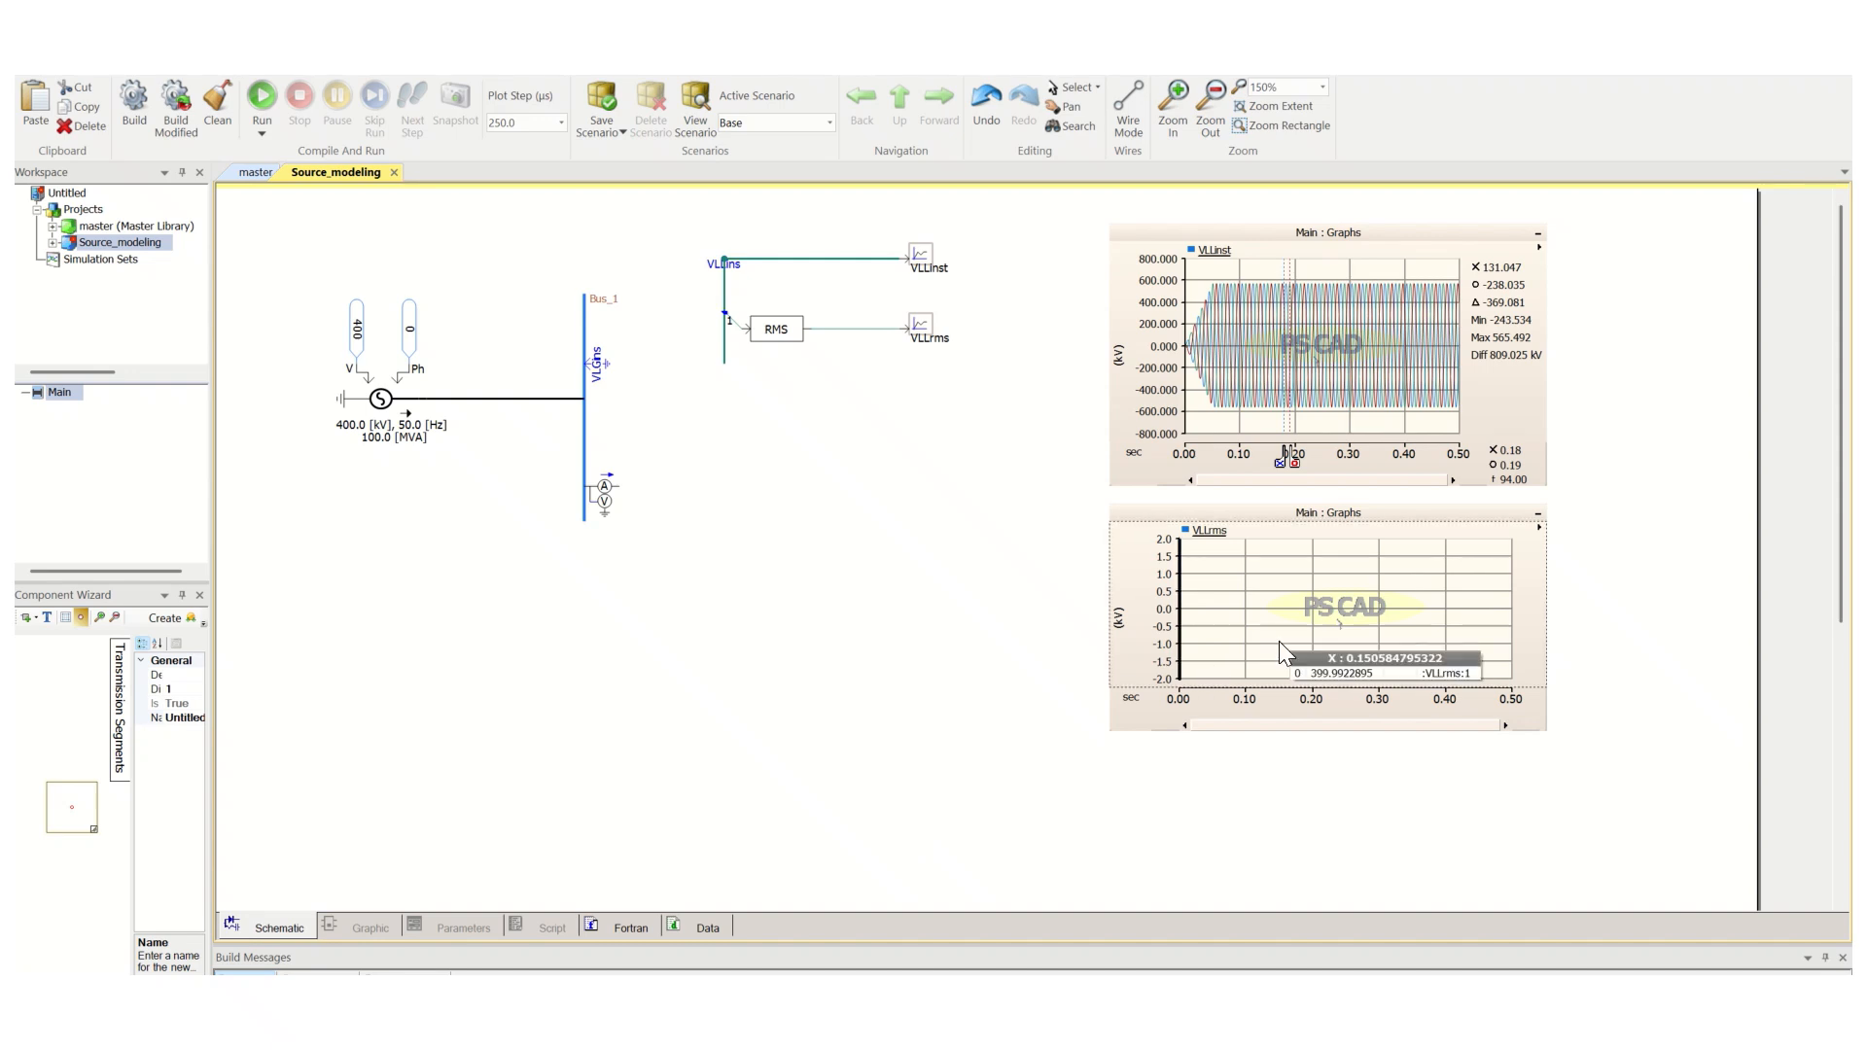
{"action": "key", "text": "y"}
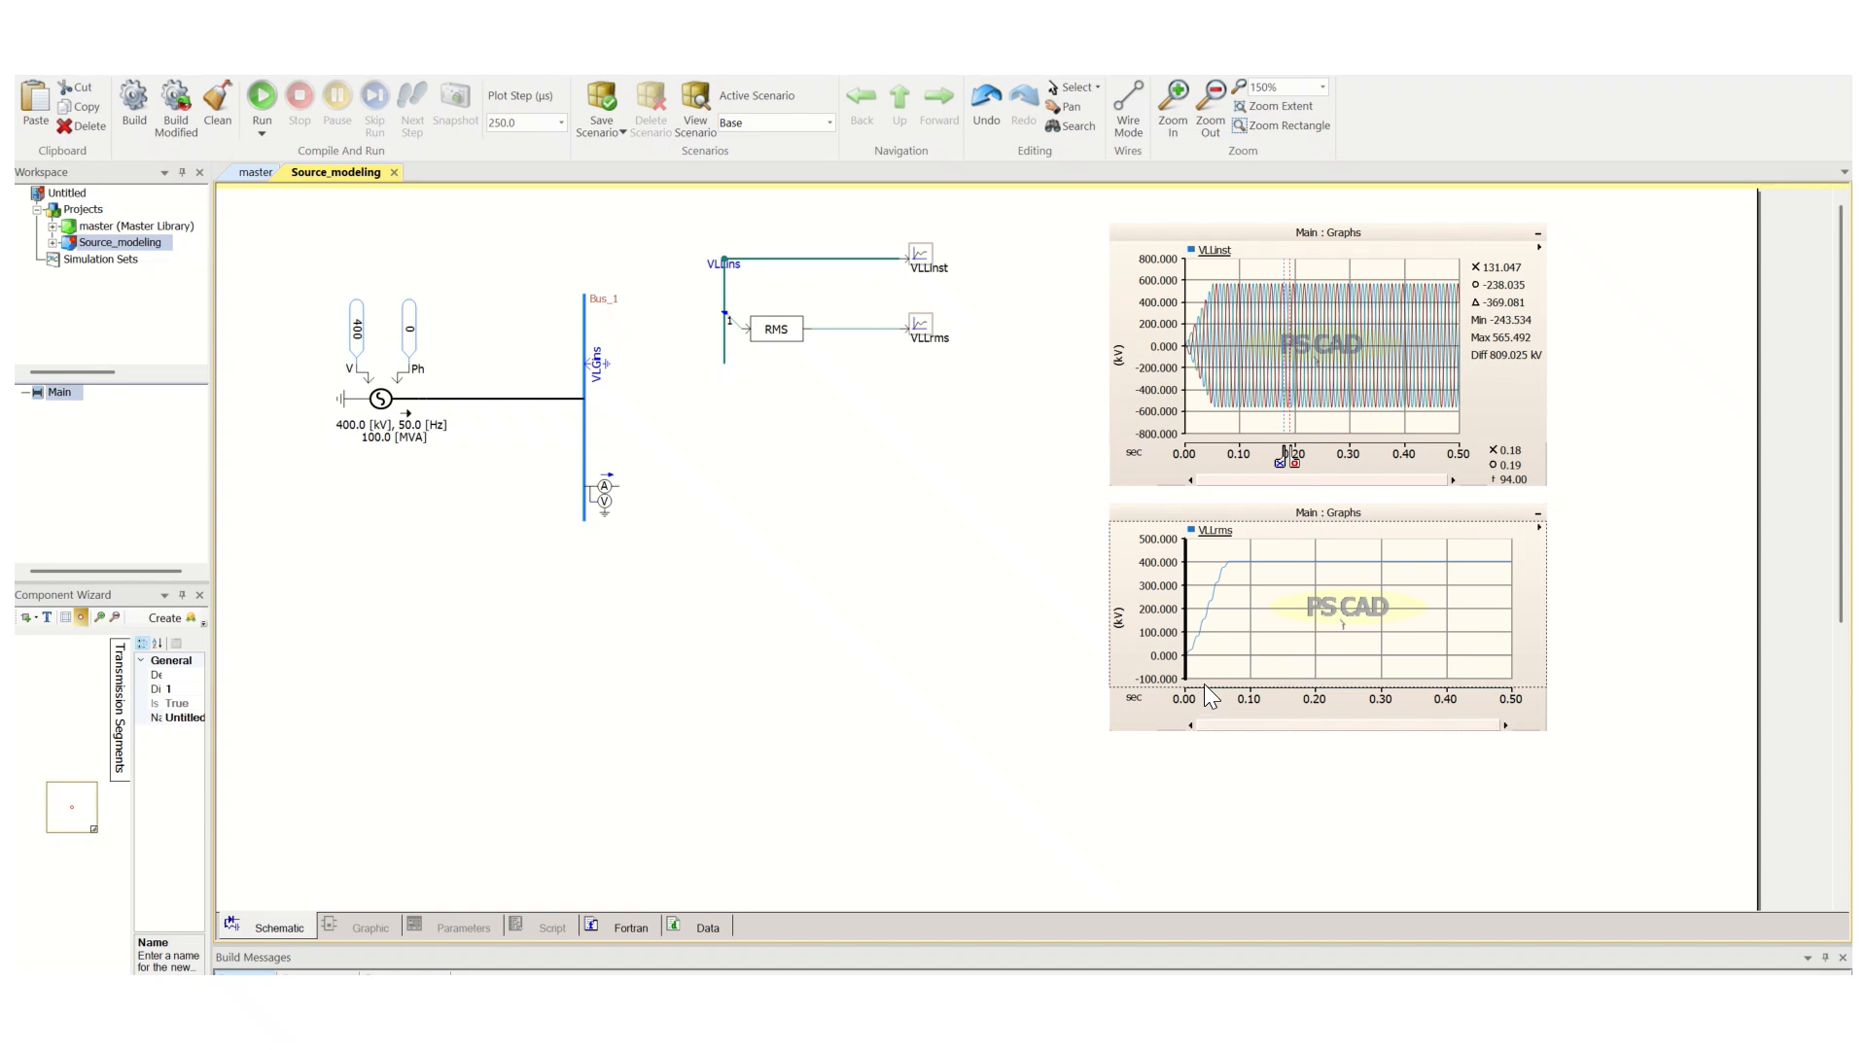
Show markers on the VLLrms graph, position them at about 0.25 s and 0.27 s, and make the VLLrms trace bold
{"action": "key", "text": "m"}
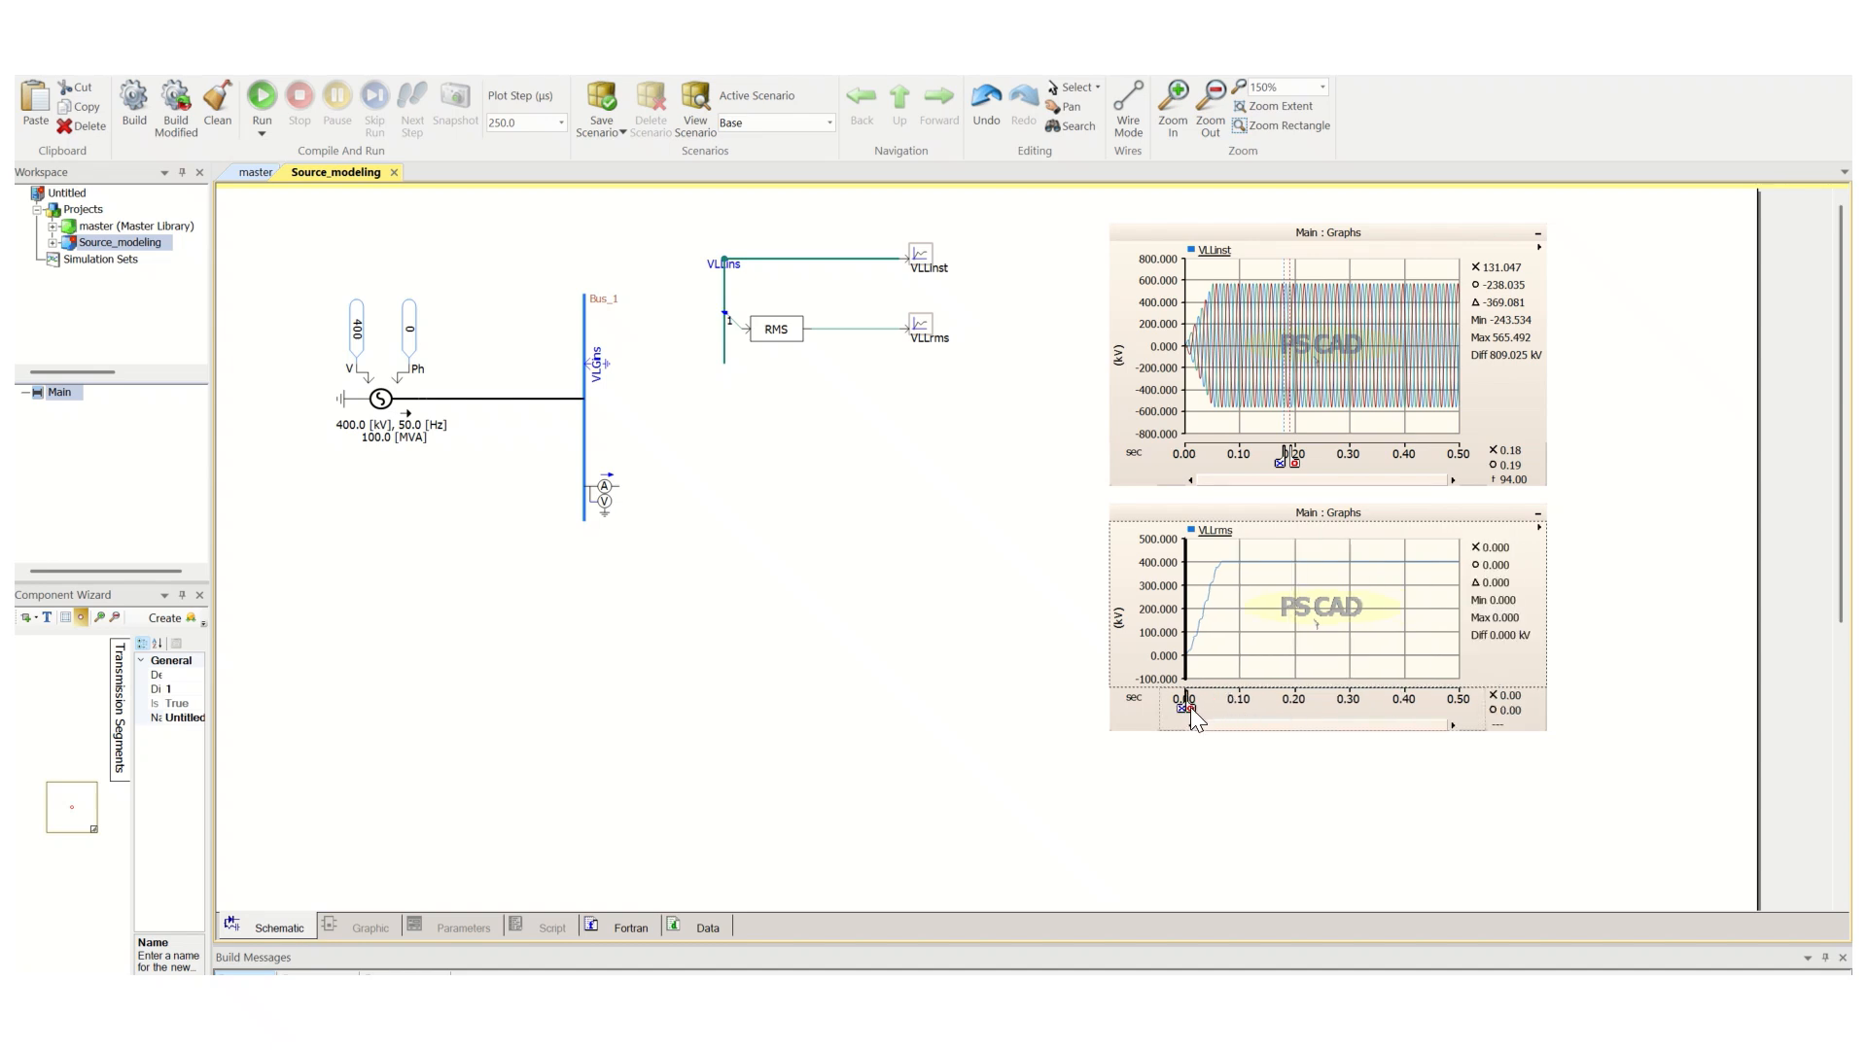
{"action": "left_click_drag", "start_coordinate": [1191, 709], "coordinate": [1337, 719]}
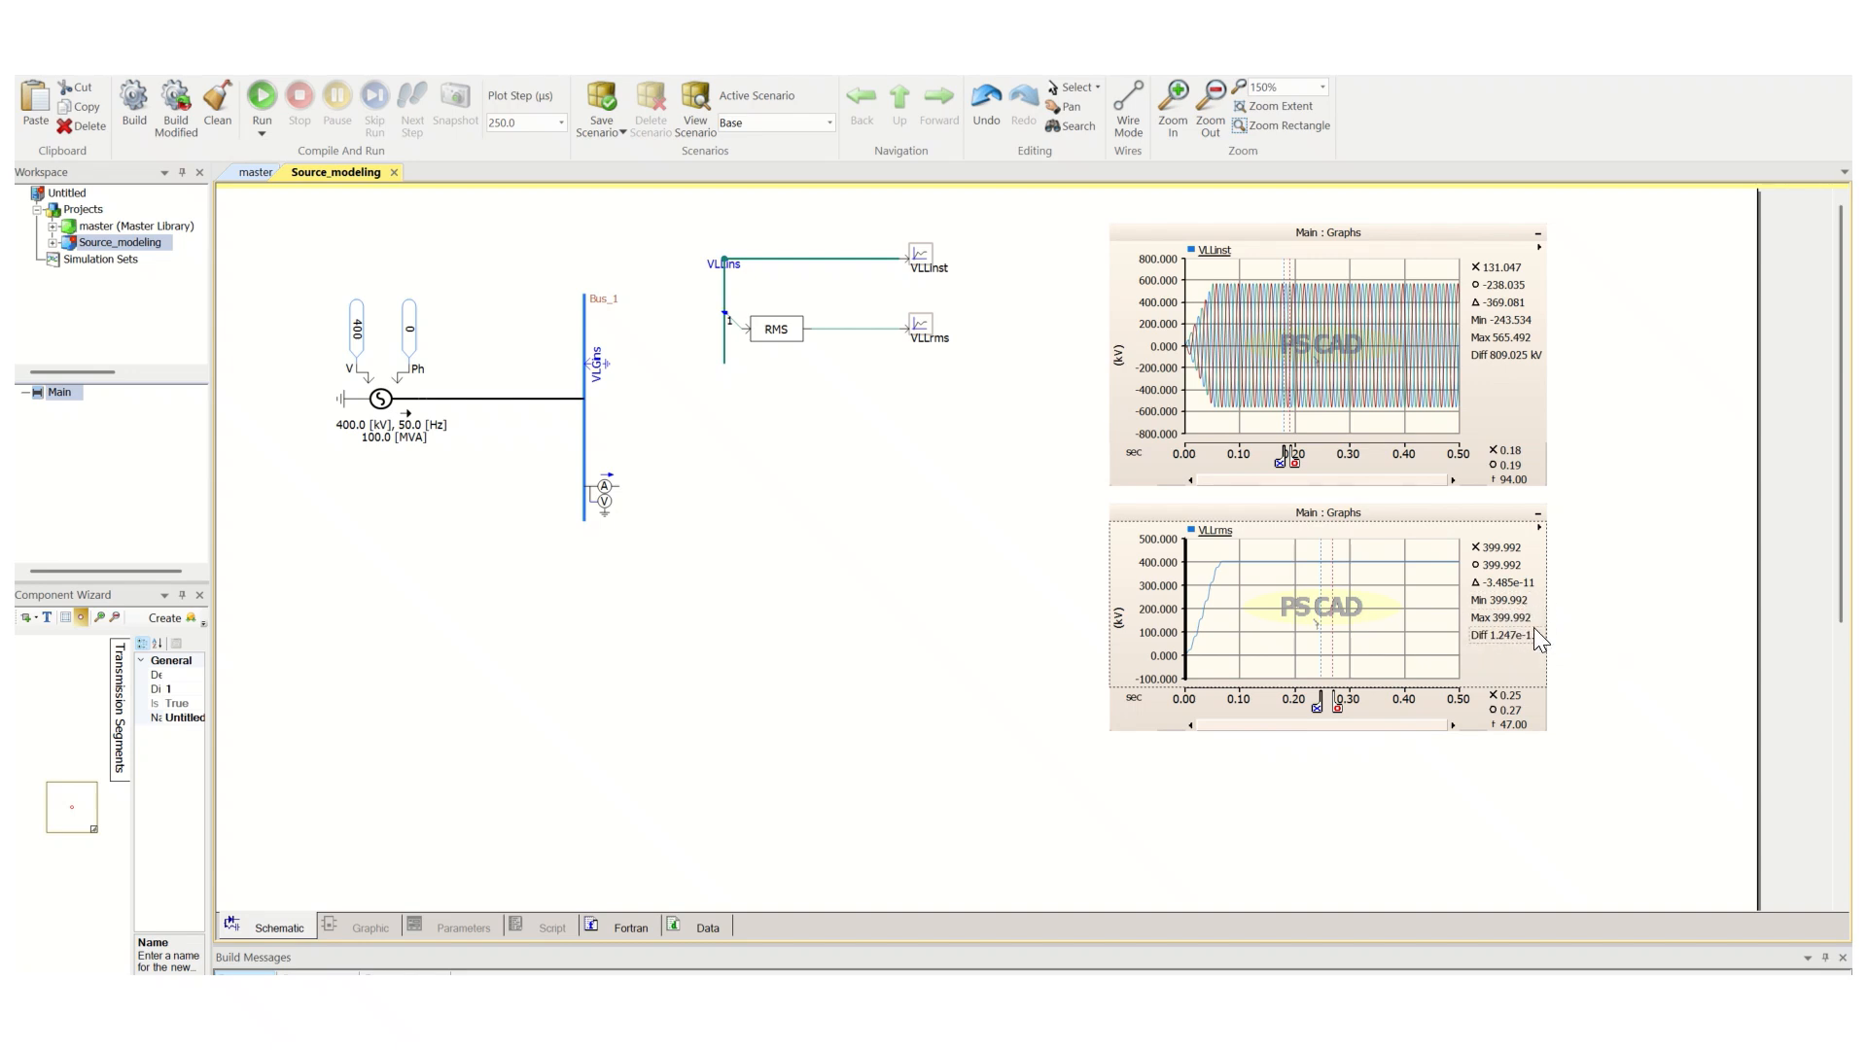
{"action": "mouse_move", "coordinate": [1251, 556]}
{"action": "left_click", "coordinate": [1250, 554]}
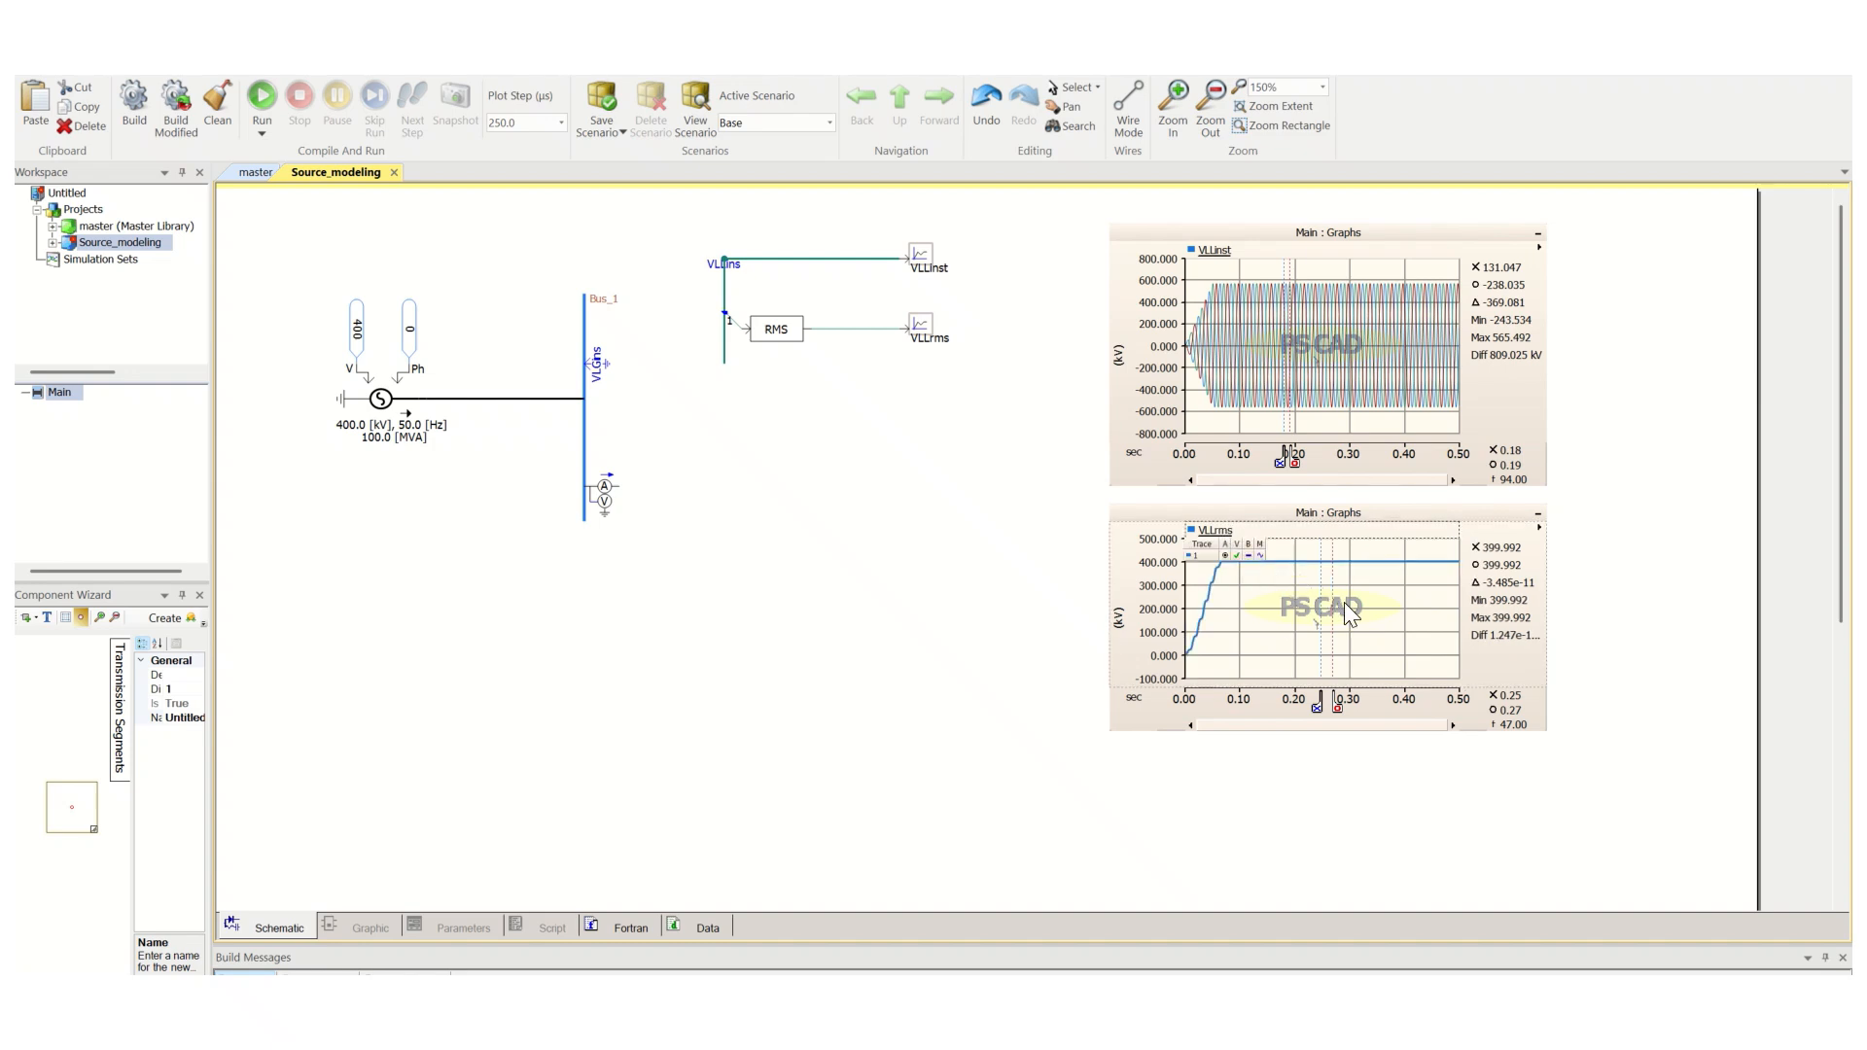
{"action": "left_click", "coordinate": [1386, 573]}
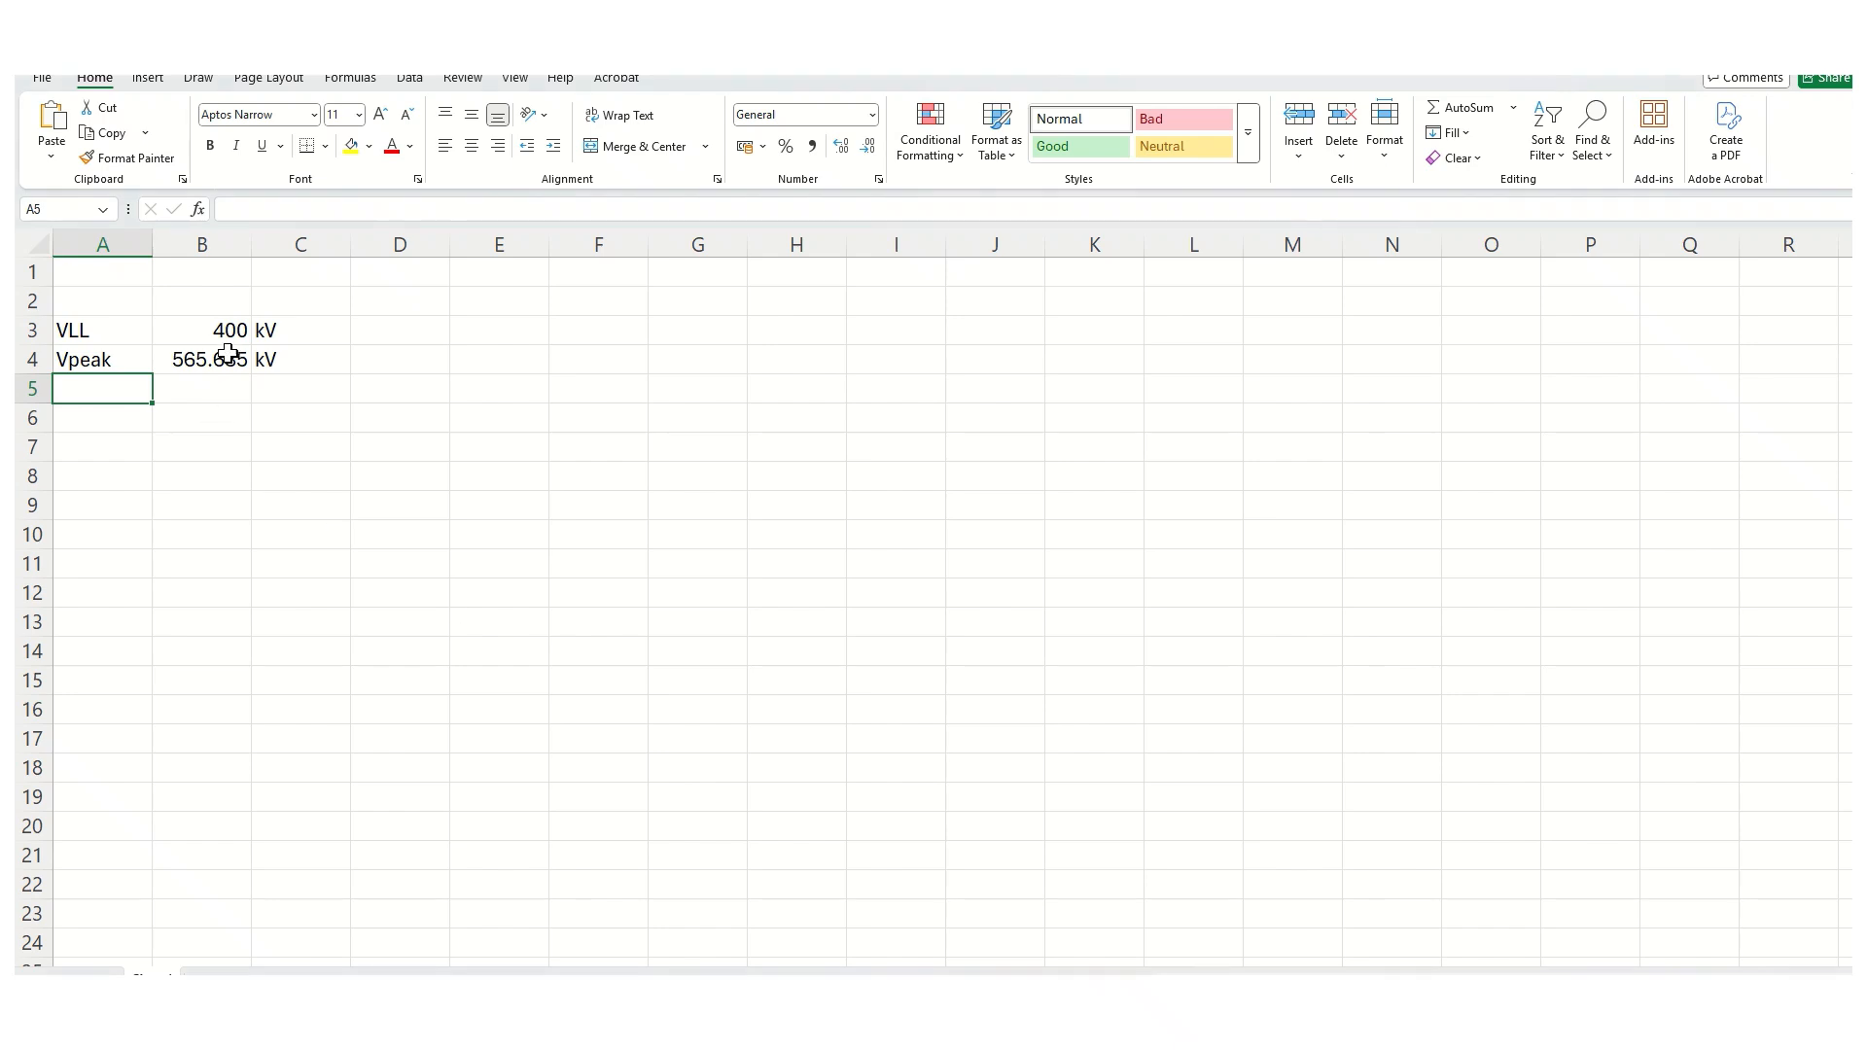
Review the line-line voltage in B3 and the peak formula in B4 in Excel, then return to PSCAD
{"action": "left_click", "coordinate": [226, 335]}
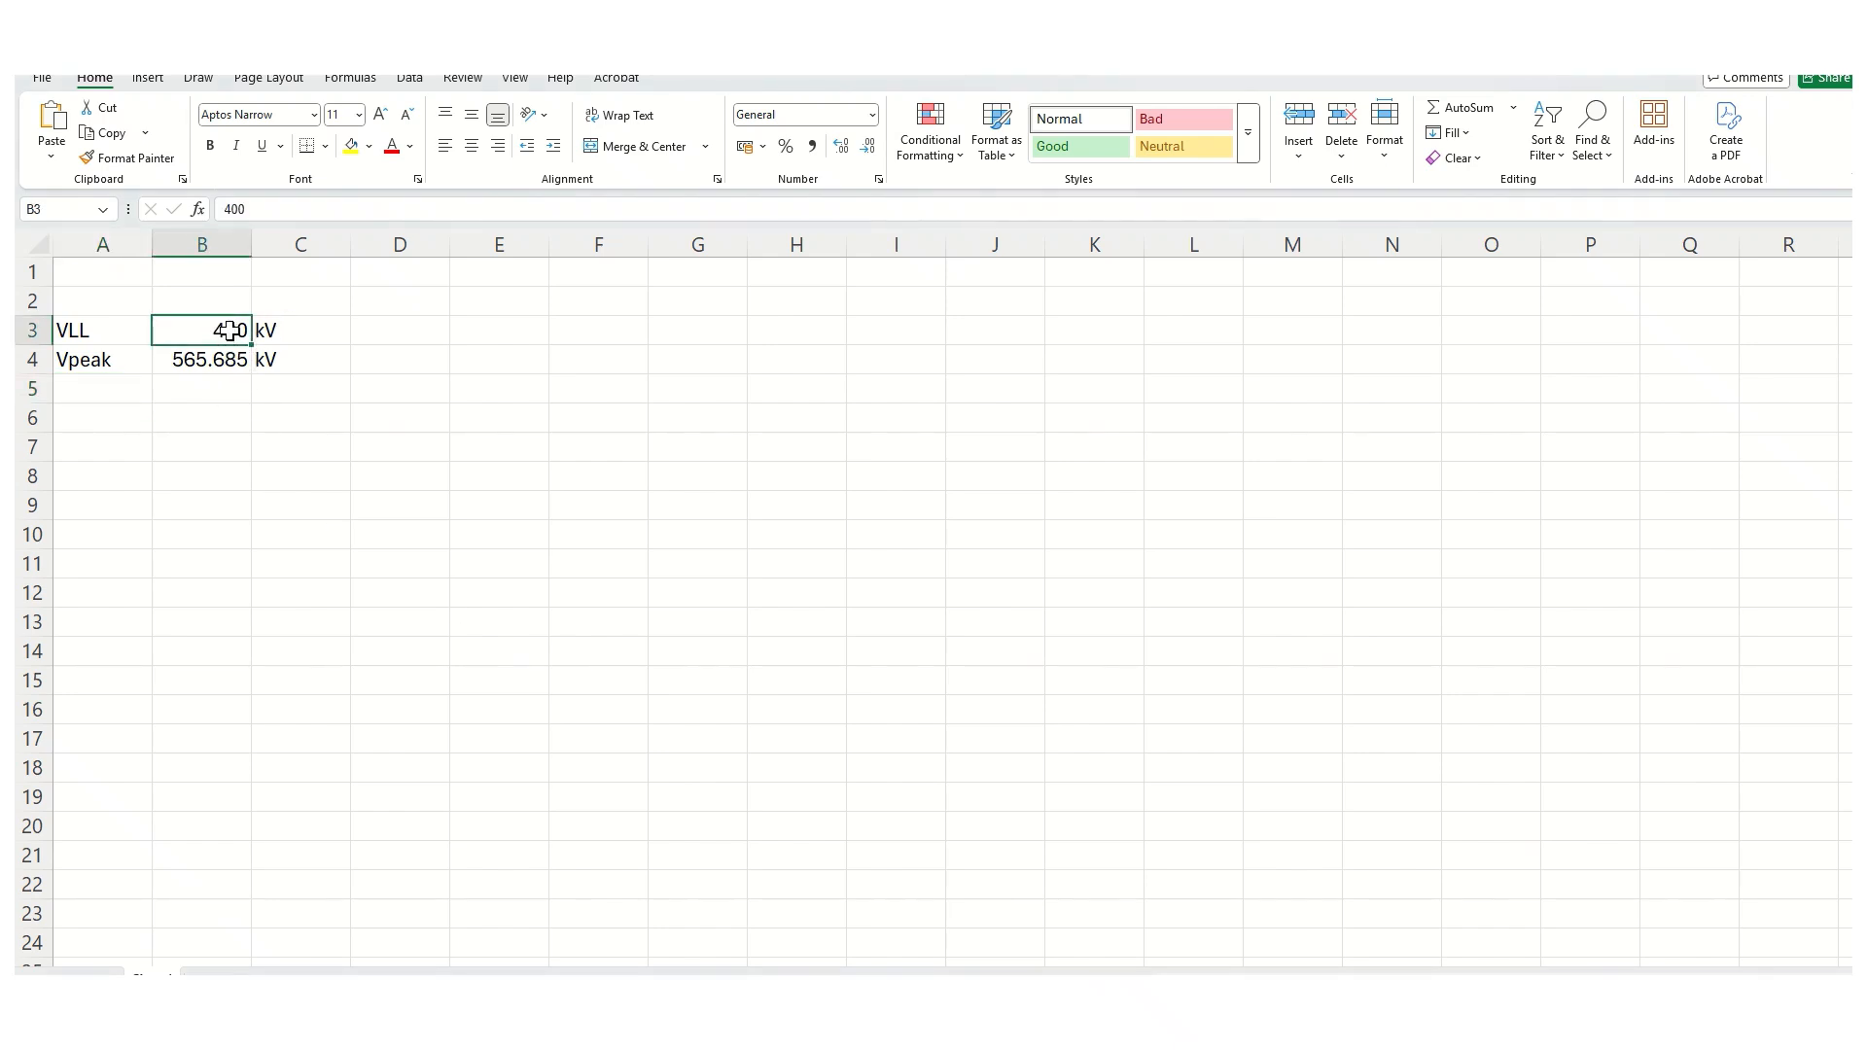
{"action": "left_click", "coordinate": [214, 361]}
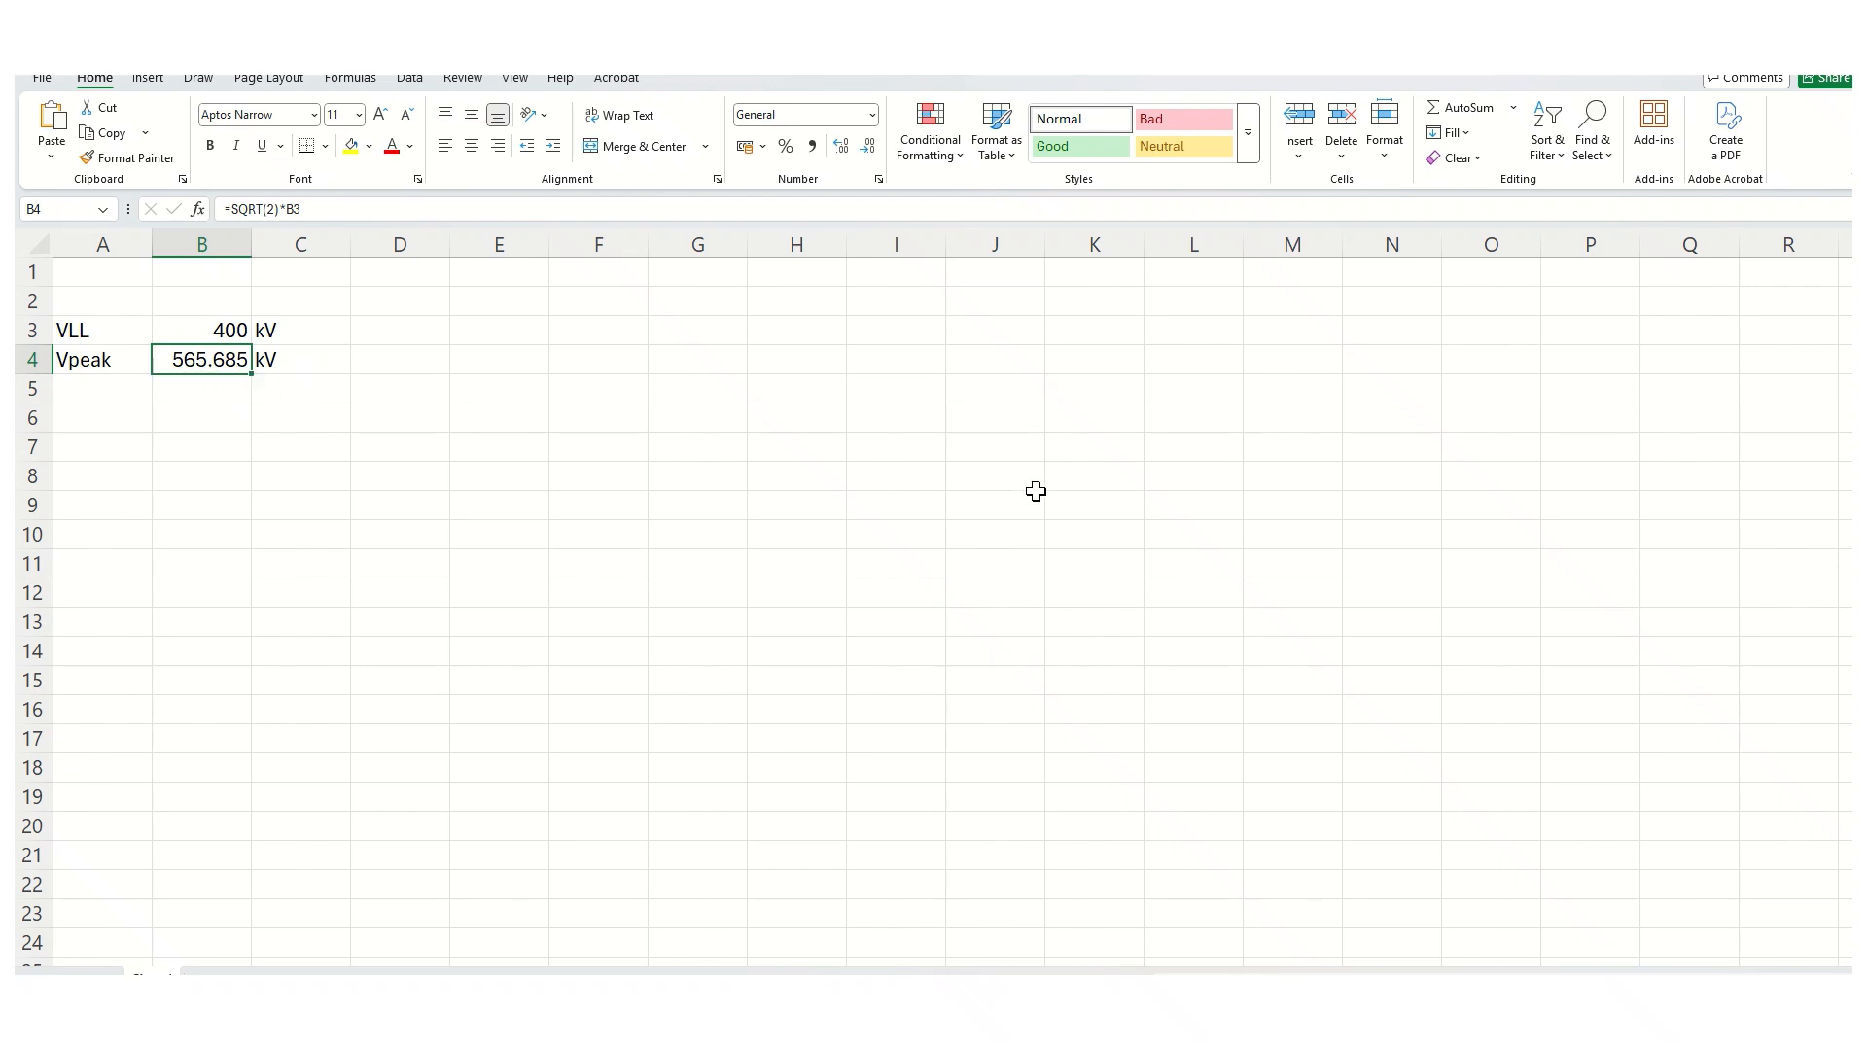
{"action": "key", "text": "alt+Tab"}
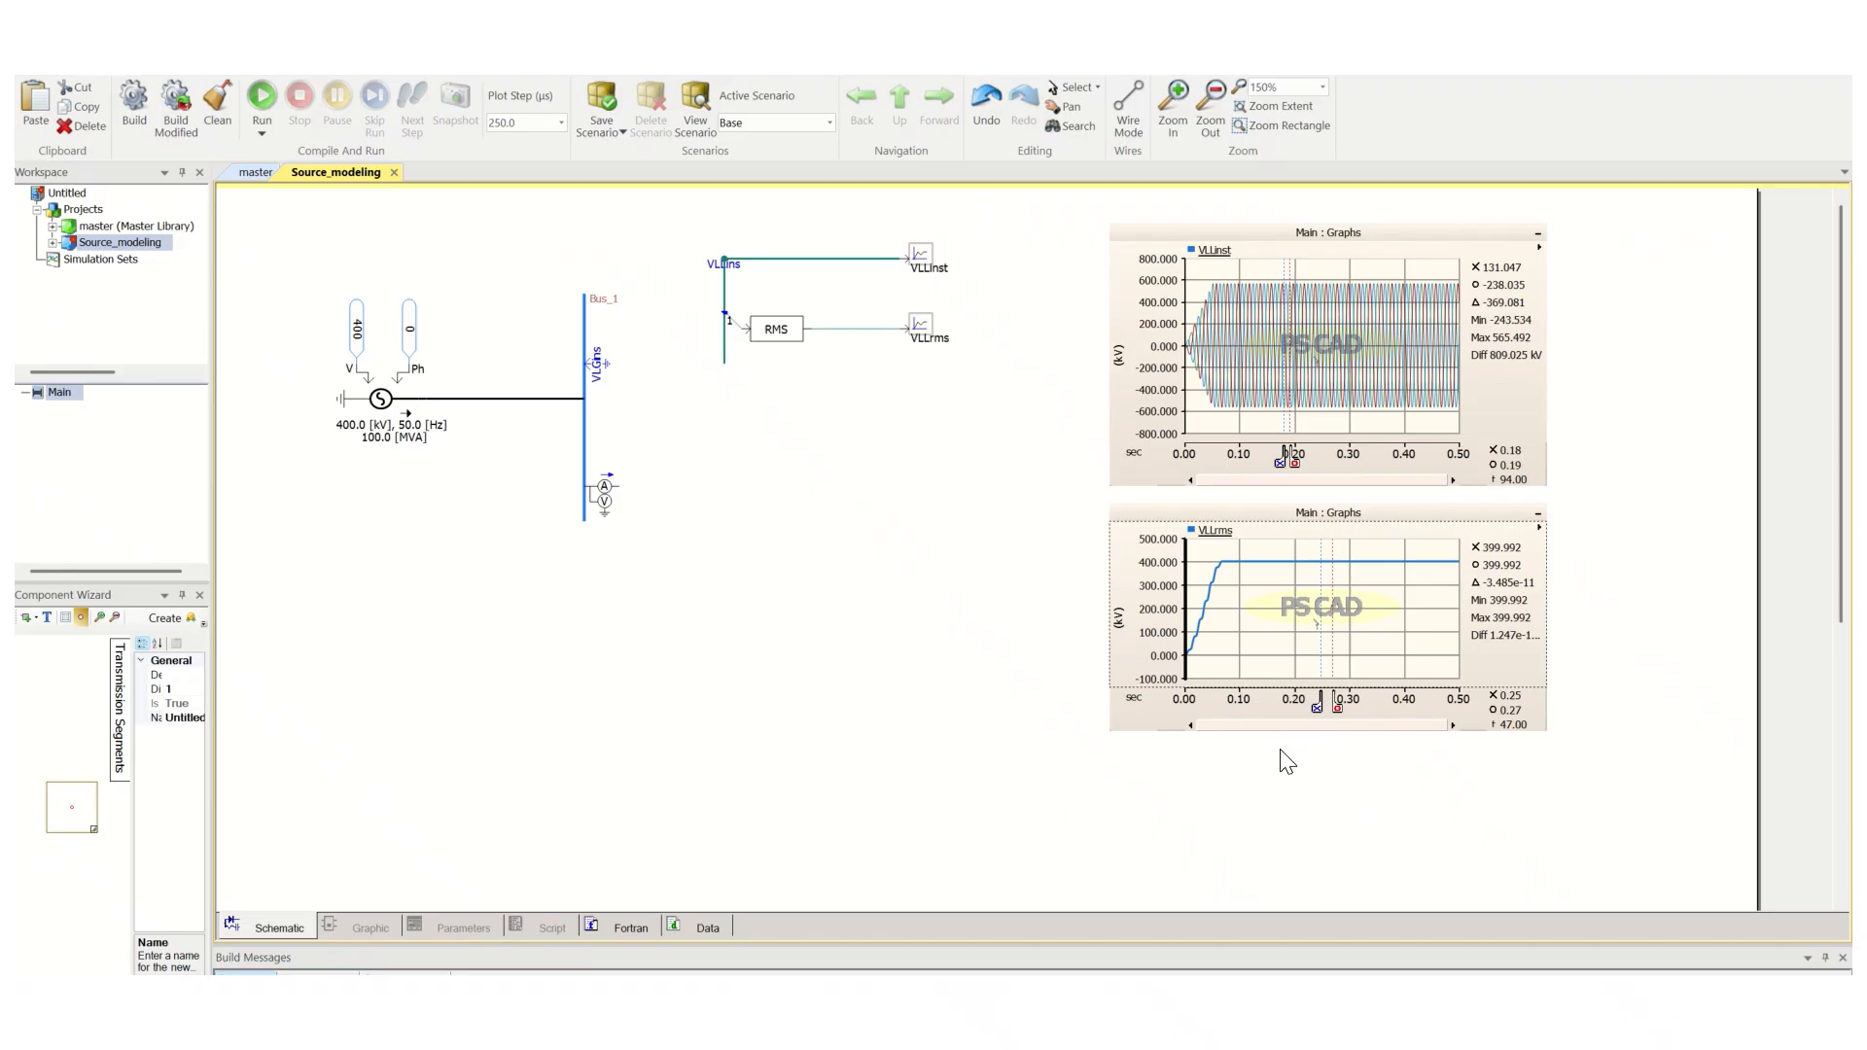
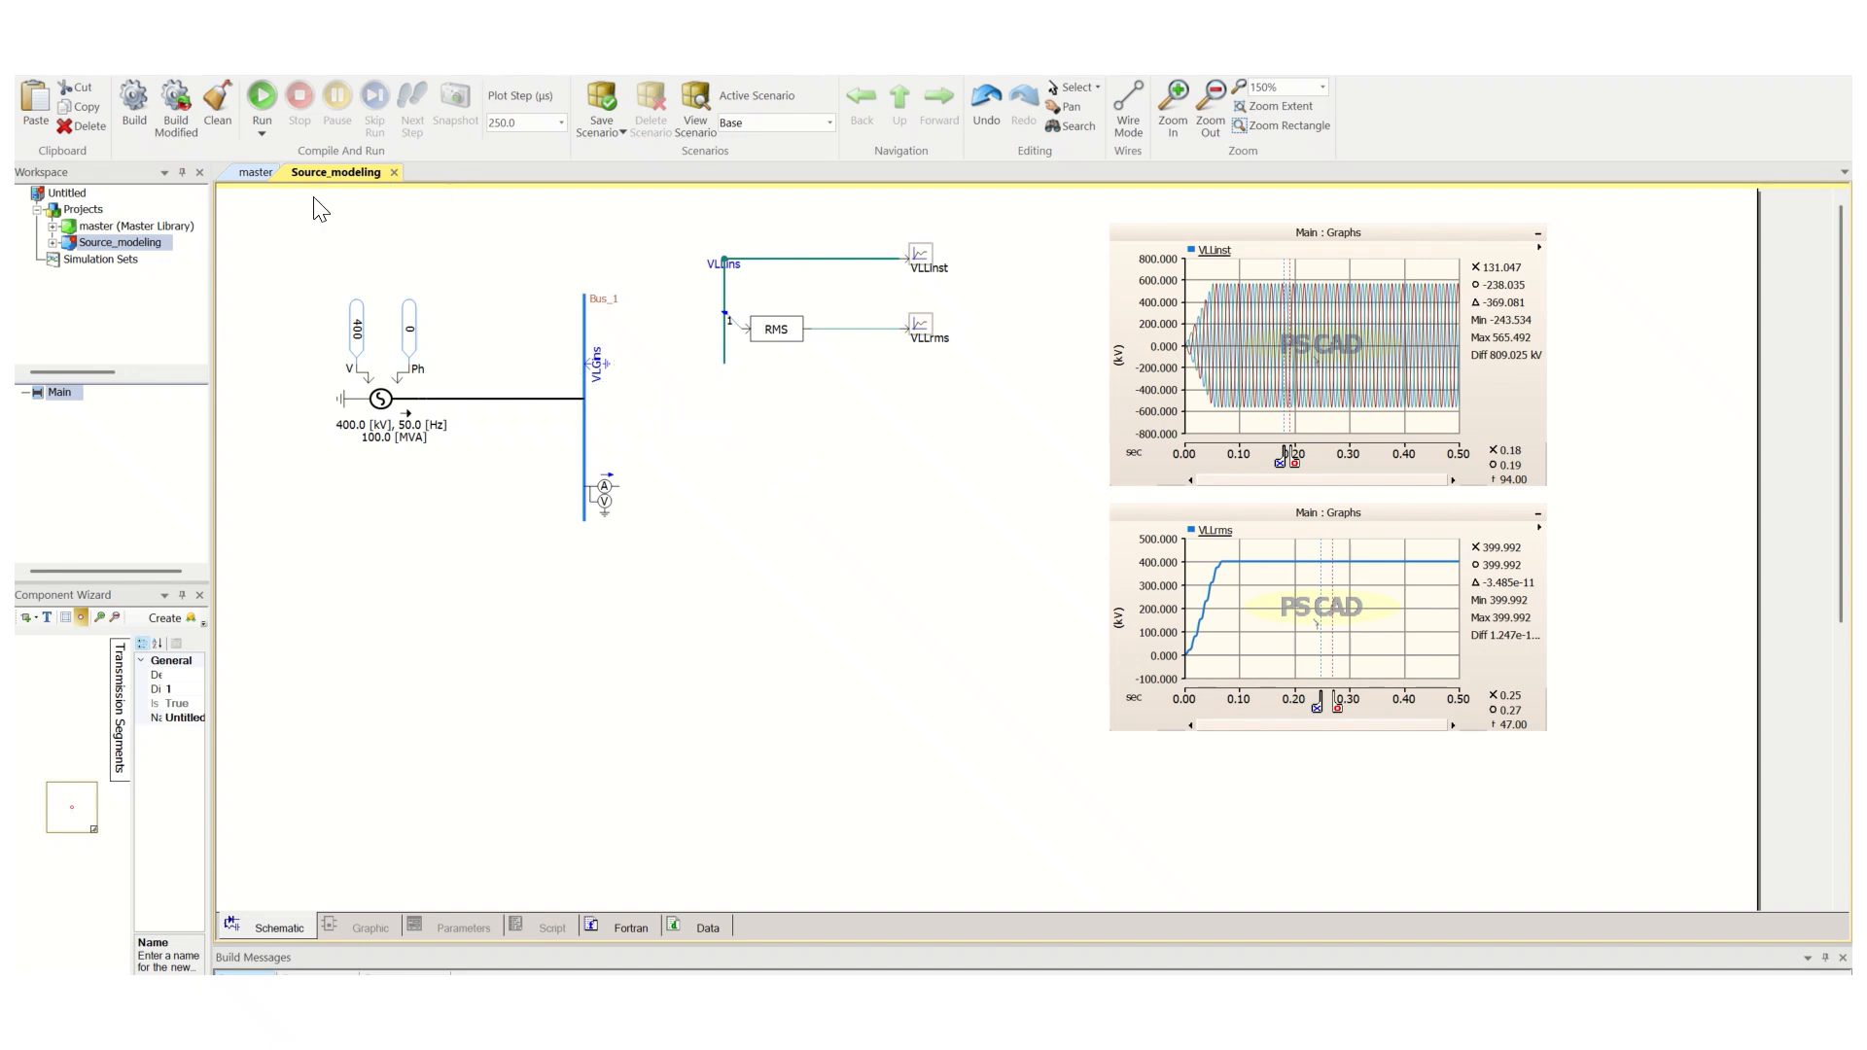
Place a data label below the VLLins branch and check the signal name of the voltmeter to ground on Bus_1
{"action": "left_click", "coordinate": [337, 63]}
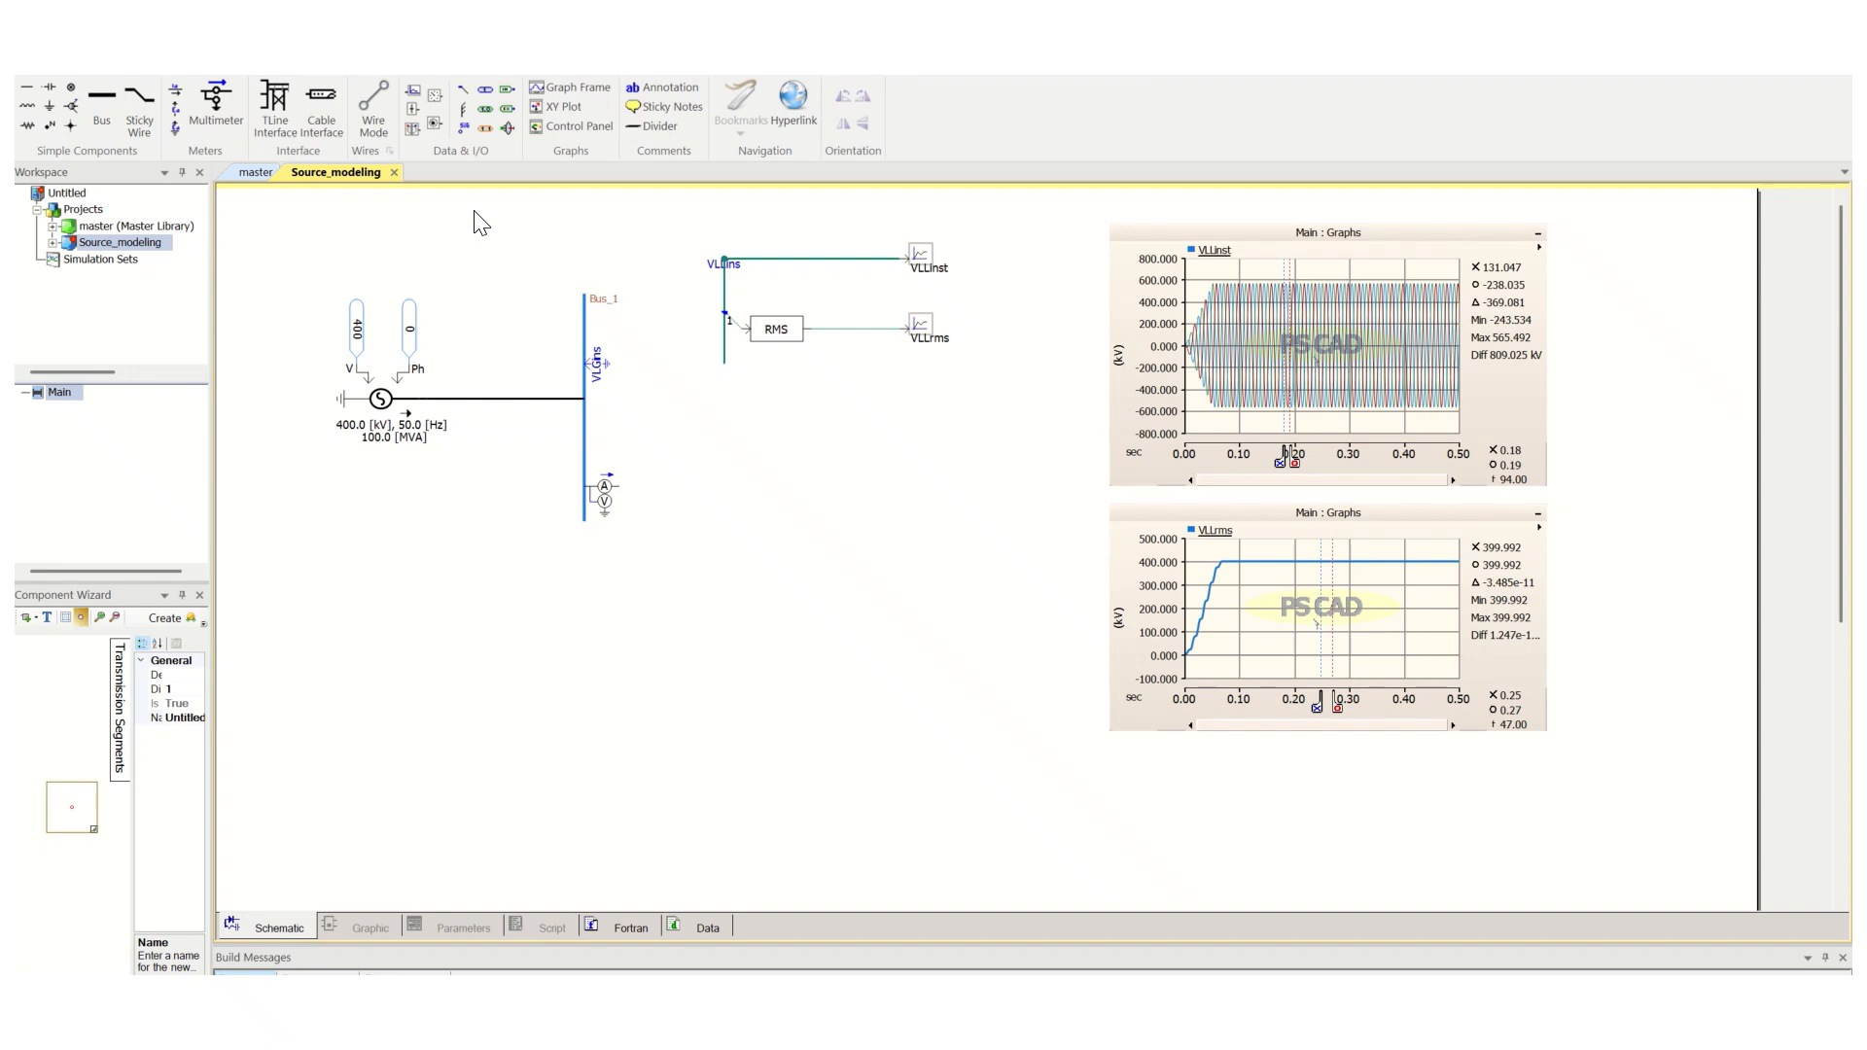
{"action": "left_click", "coordinate": [462, 132]}
{"action": "left_click", "coordinate": [724, 439]}
{"action": "double_click", "coordinate": [597, 365]}
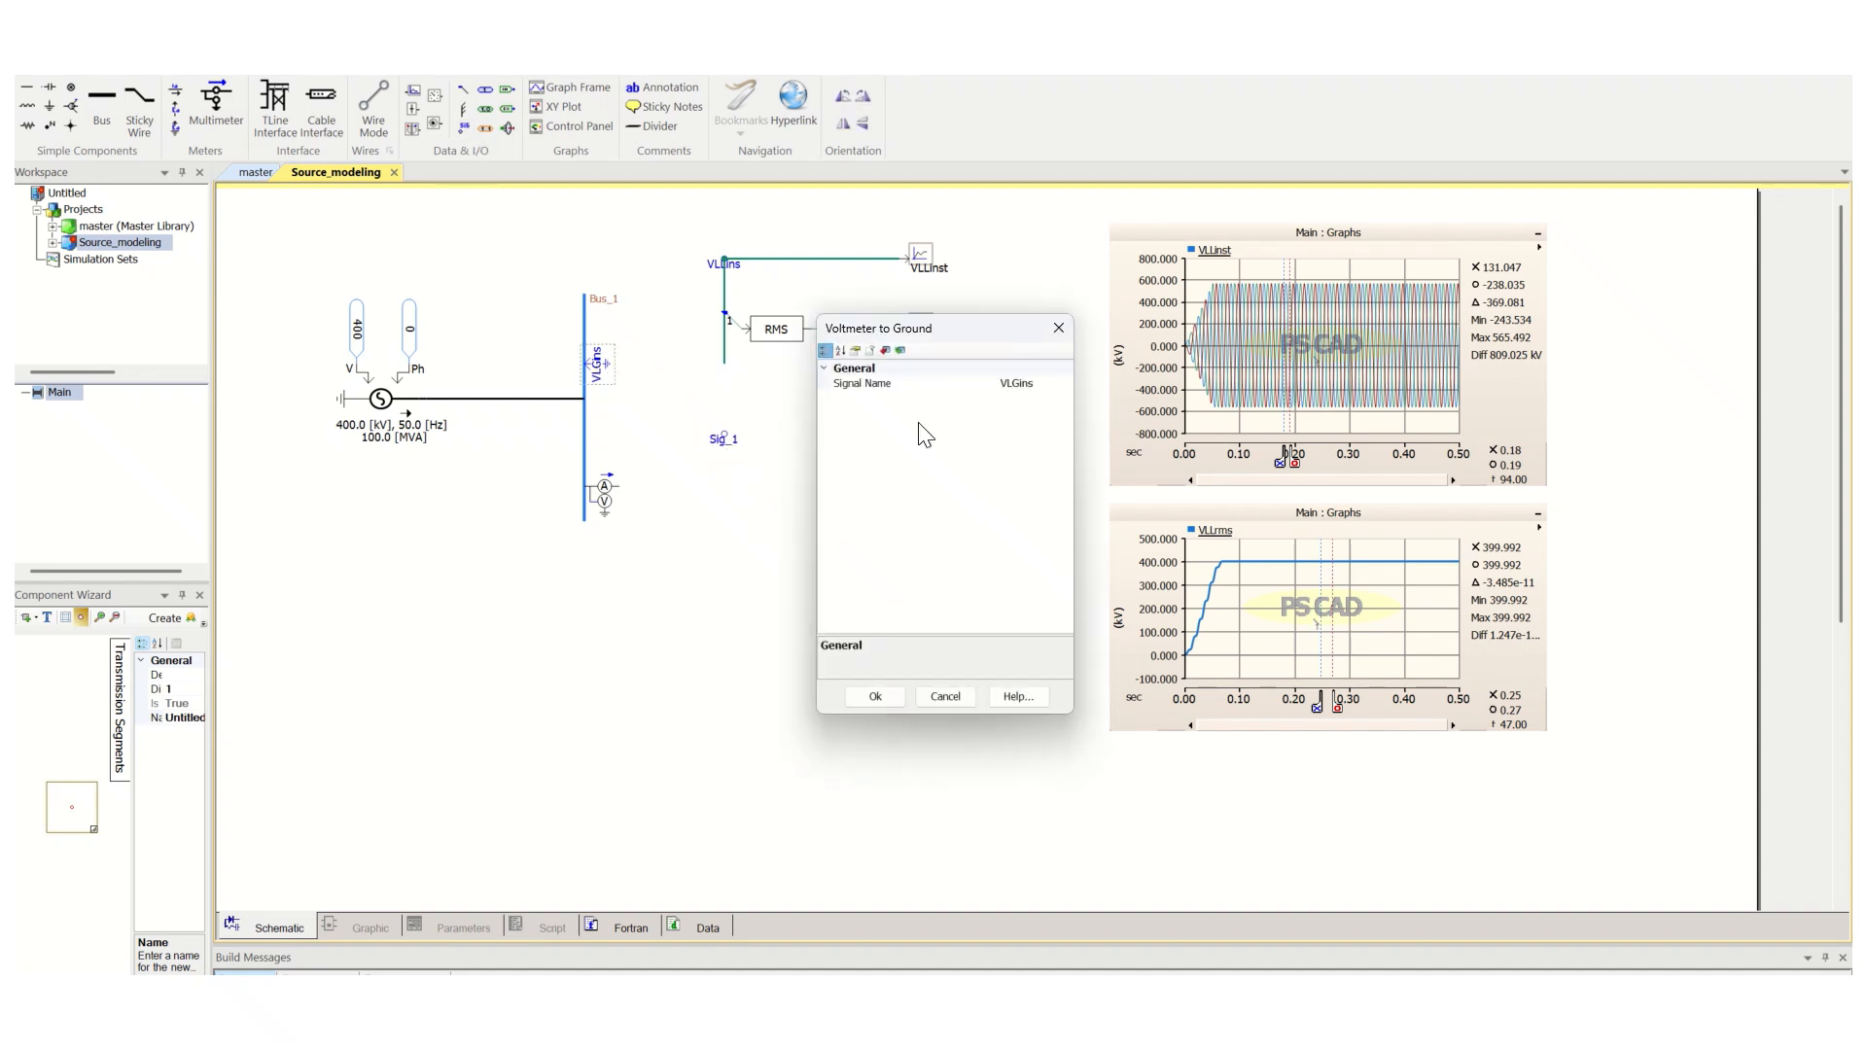
{"action": "left_click", "coordinate": [1050, 389]}
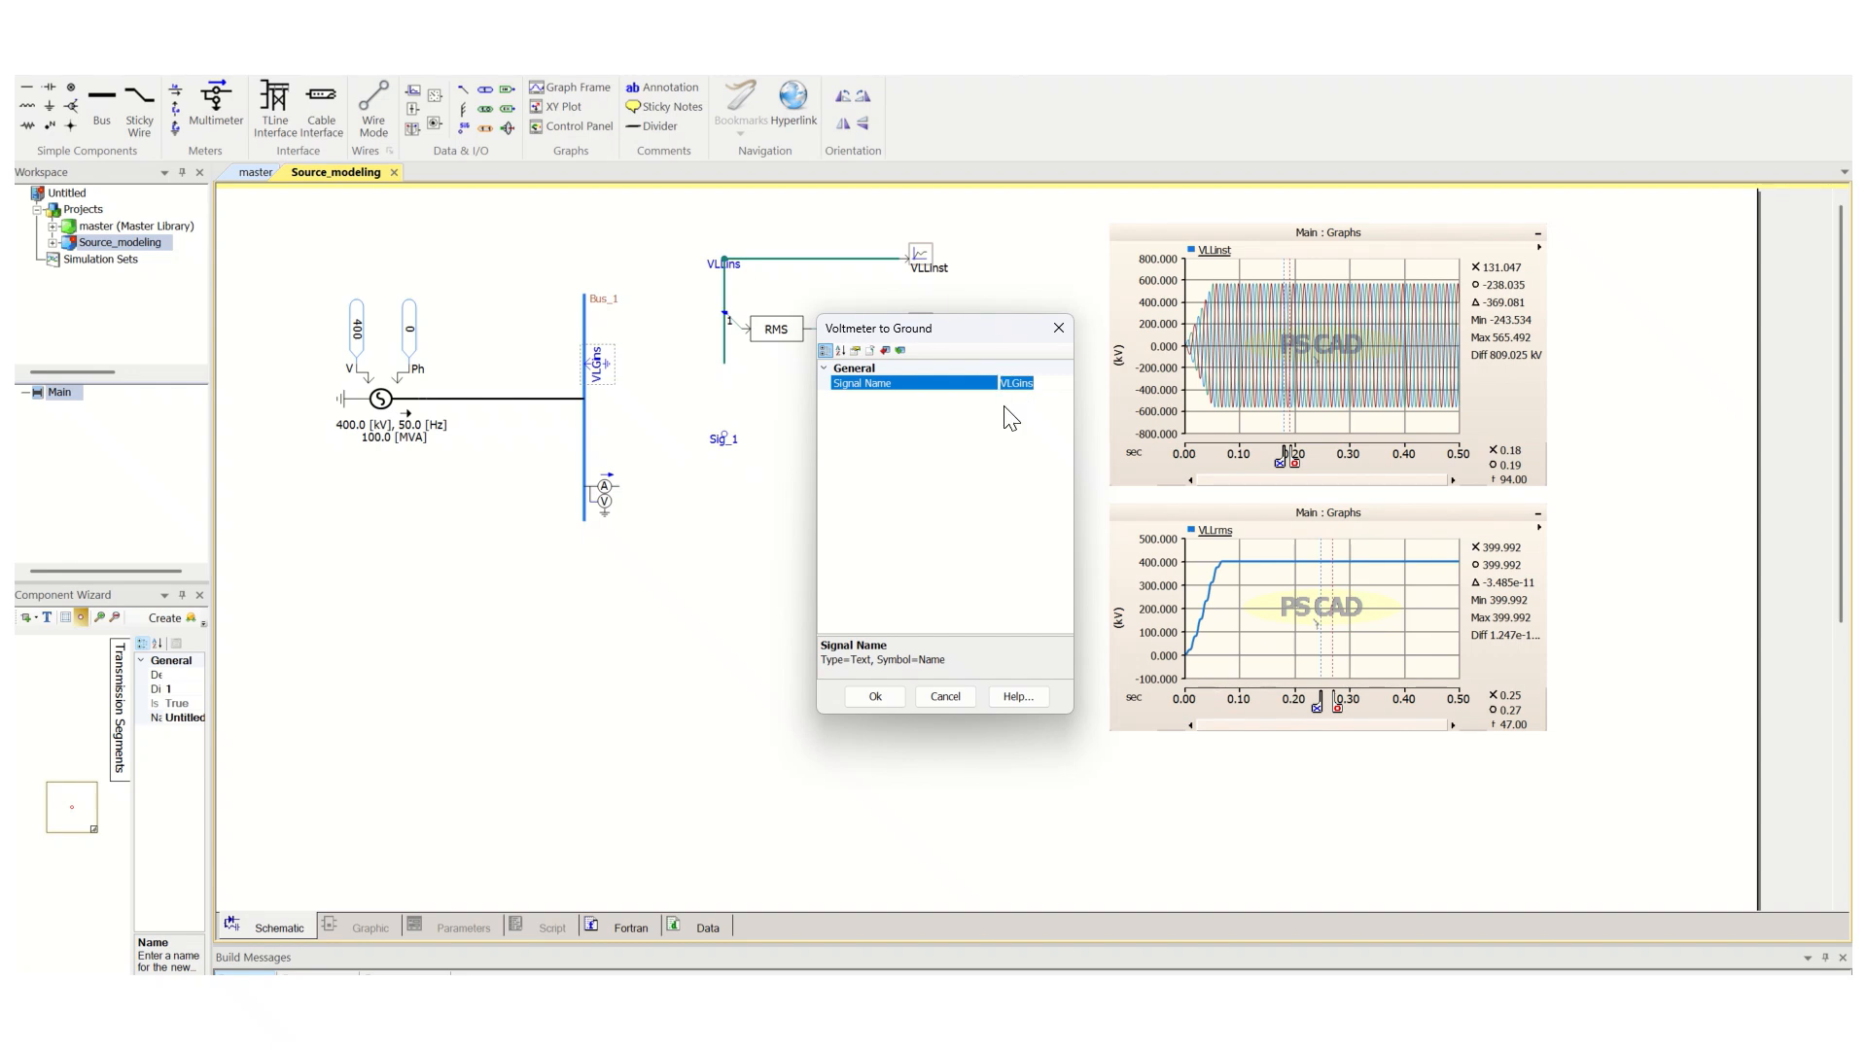
{"action": "left_click", "coordinate": [939, 696]}
Set the new data label's signal name to VLGins
{"action": "double_click", "coordinate": [725, 439]}
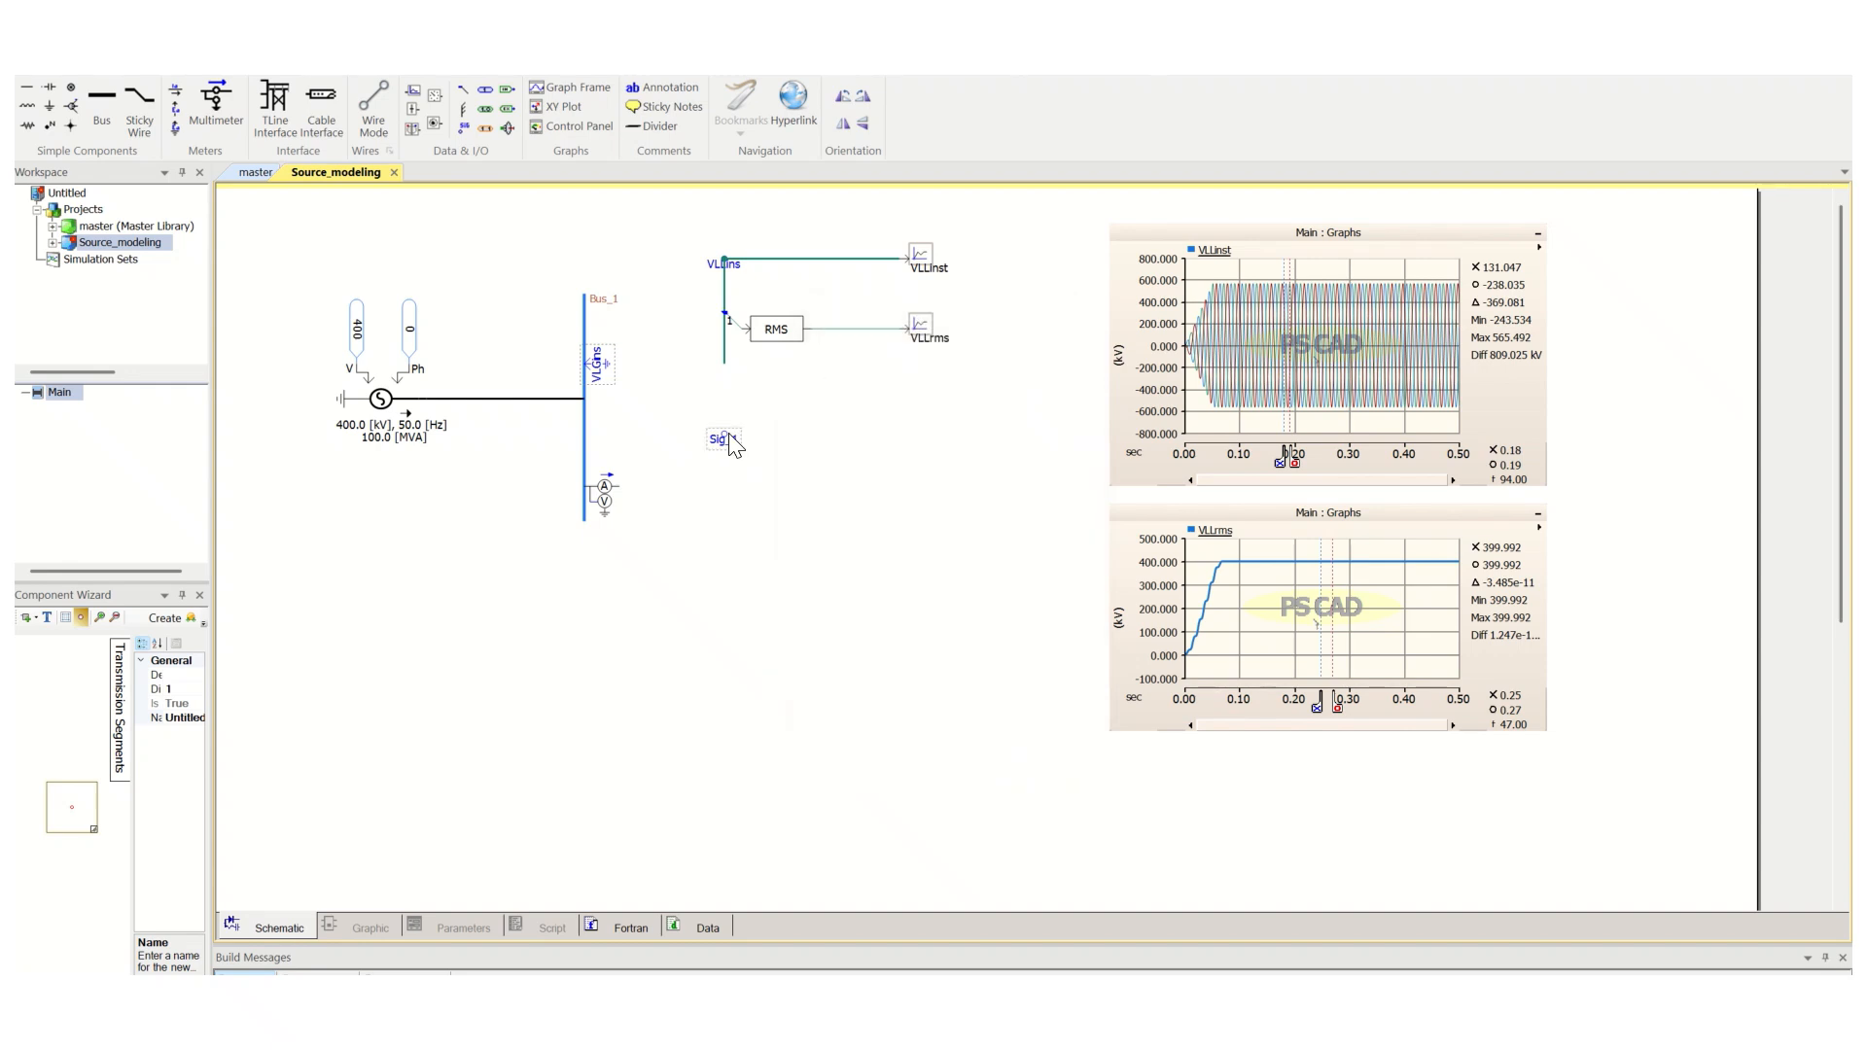
{"action": "left_click", "coordinate": [966, 385]}
{"action": "left_click_drag", "start_coordinate": [957, 385], "coordinate": [906, 392]}
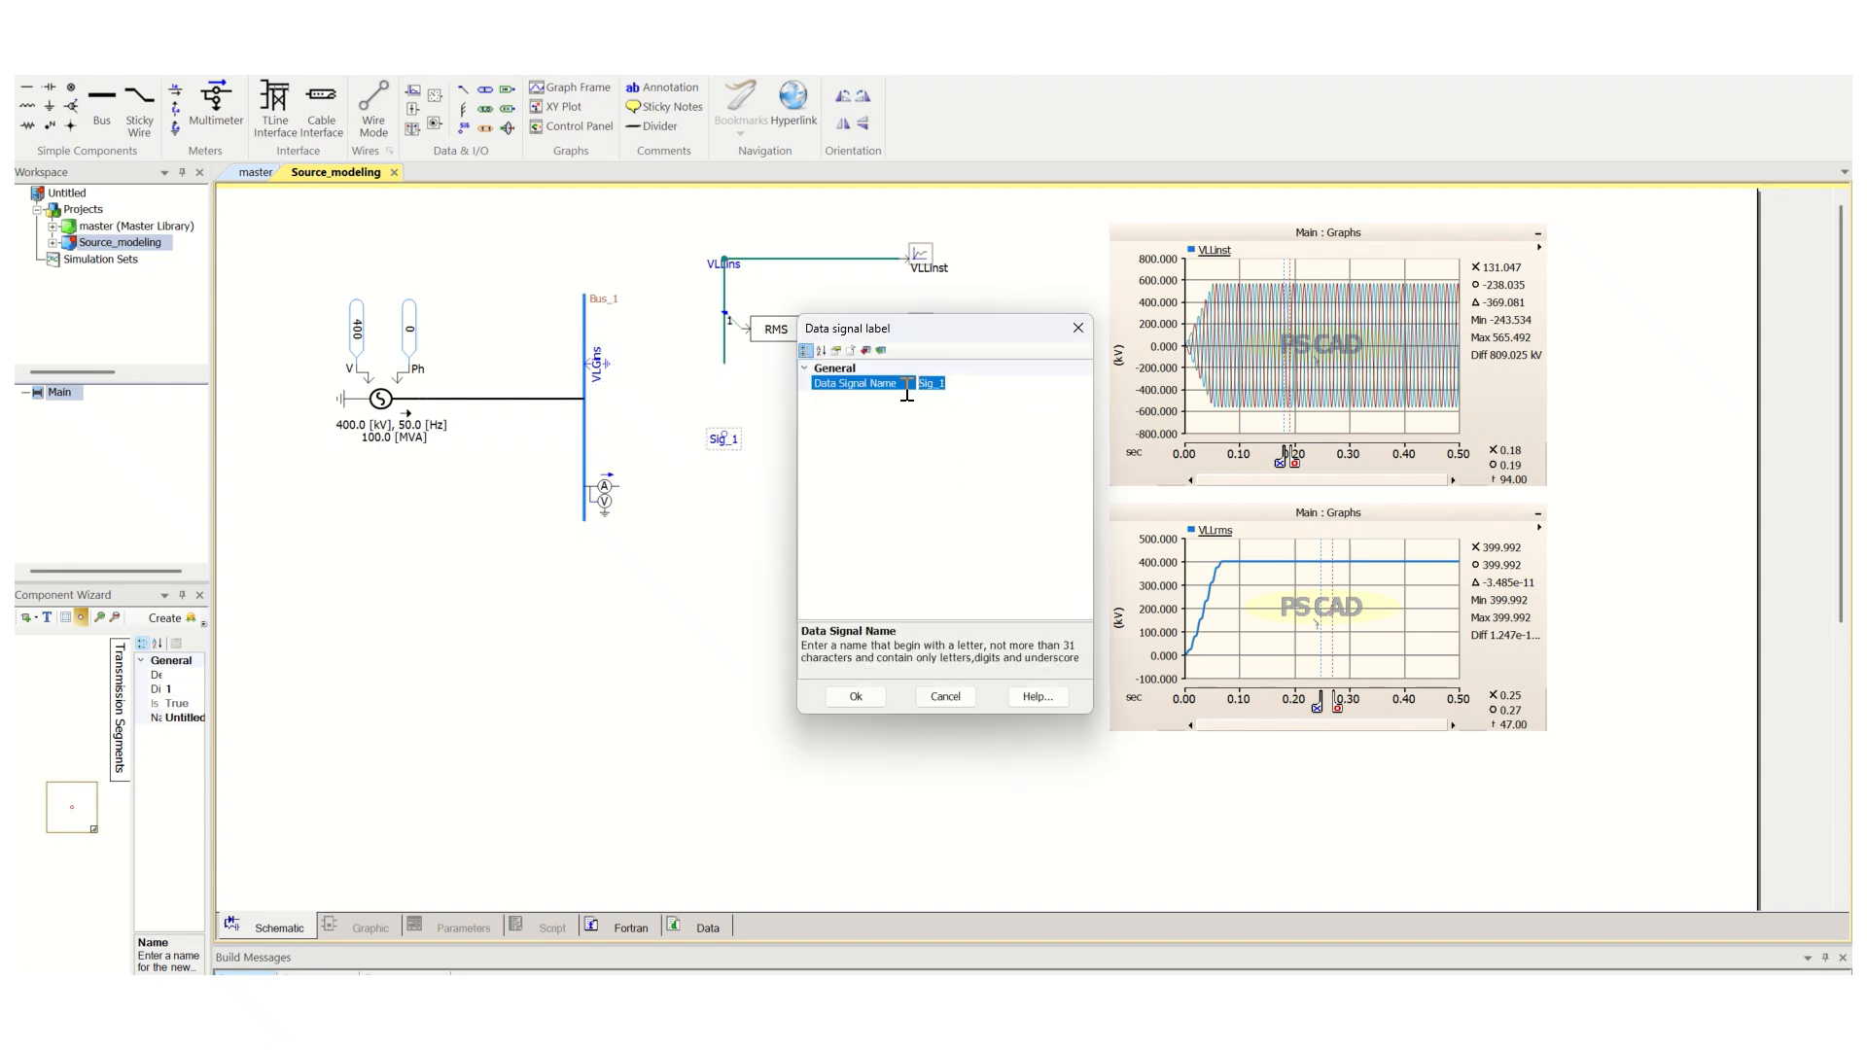
{"action": "type", "text": "VLGins"}
{"action": "key", "text": "Return"}
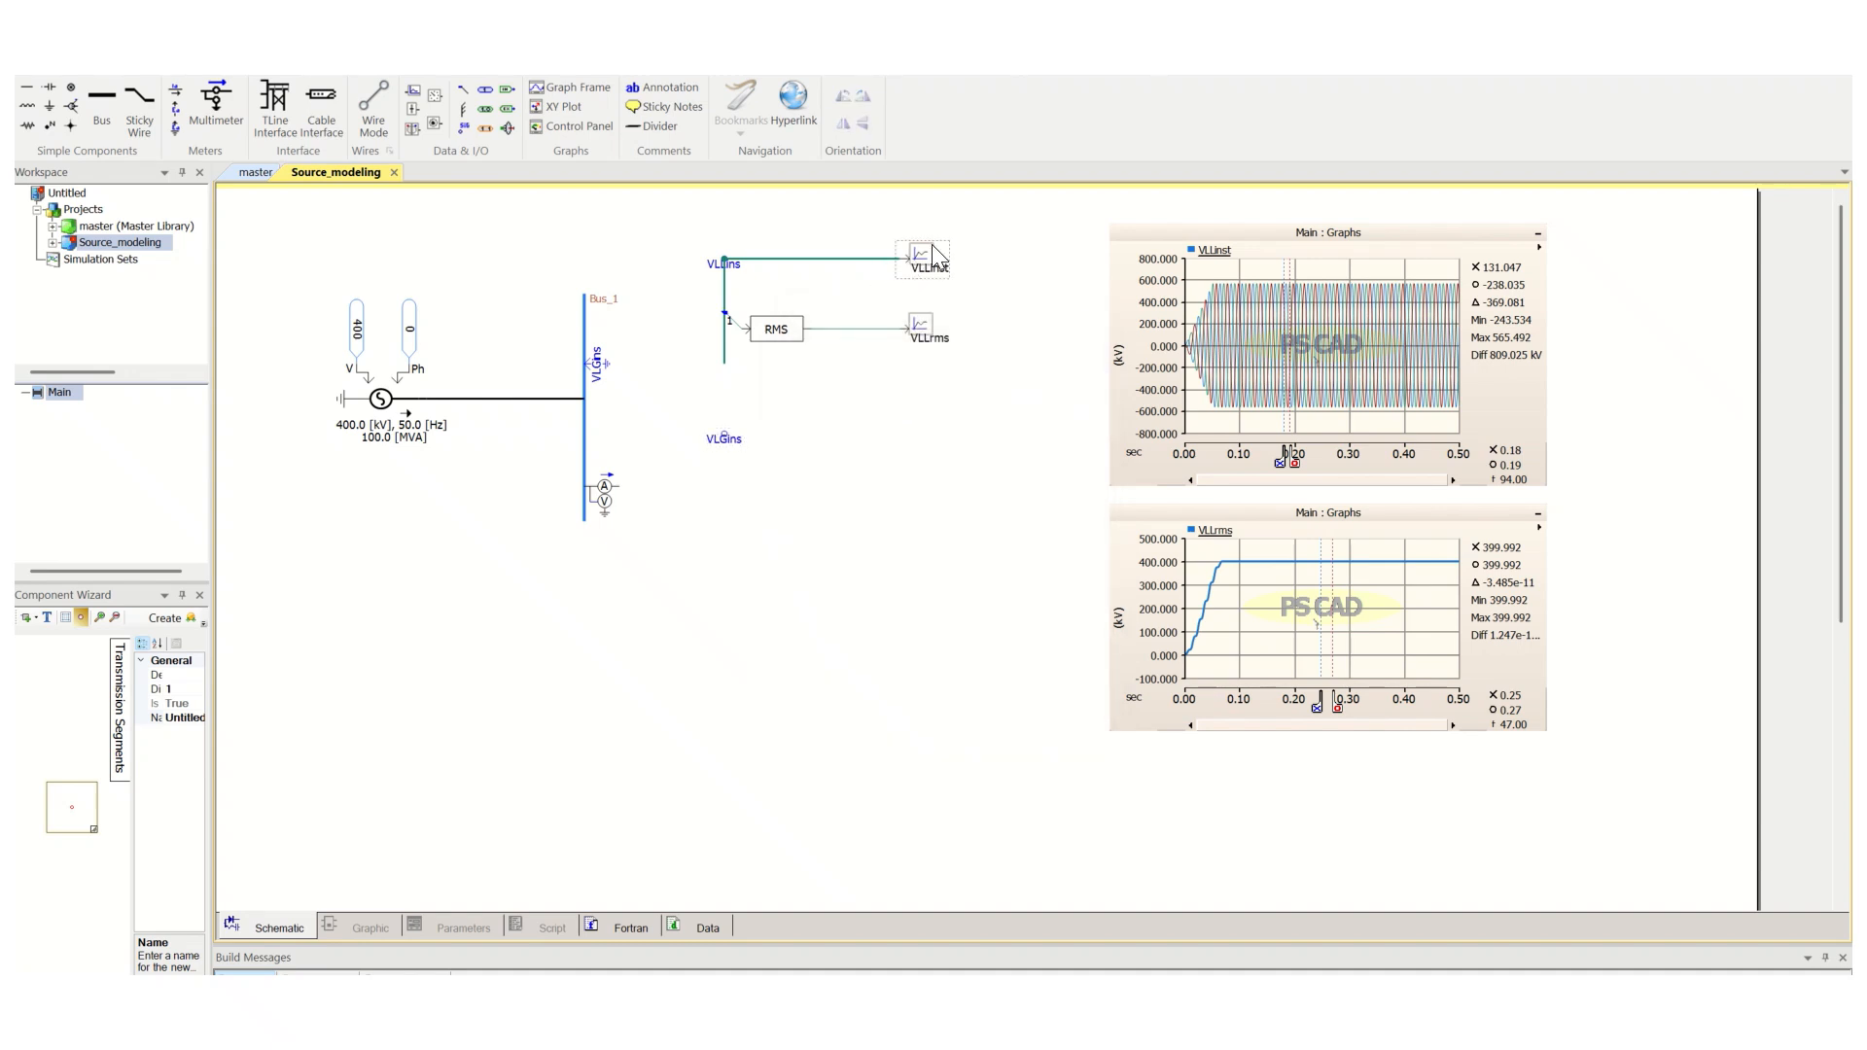
Place an output channel level with the VLGins label, below the VLLrms channel, and wire the label to it
{"action": "left_click", "coordinate": [419, 93]}
{"action": "left_click", "coordinate": [913, 433]}
{"action": "left_click", "coordinate": [728, 434]}
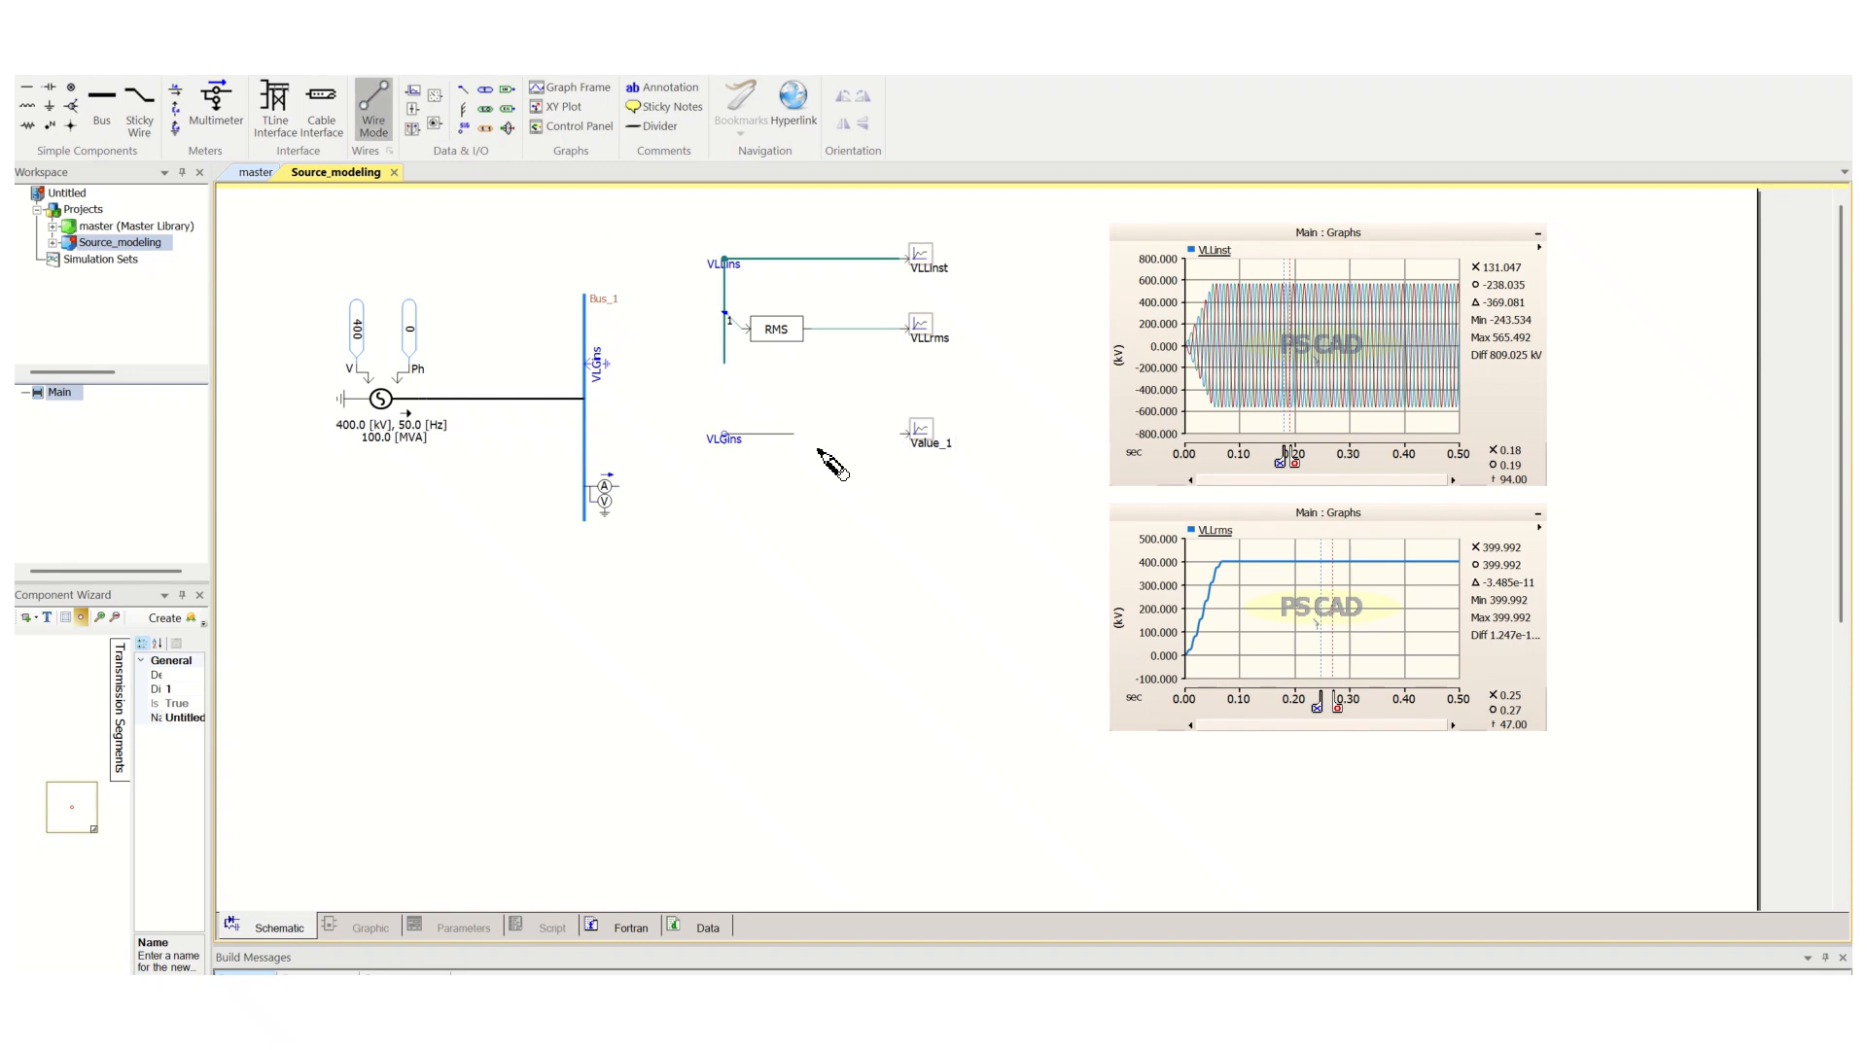
{"action": "right_click", "coordinate": [907, 444]}
{"action": "key", "text": "Escape"}
Draw a vertical wire down from the VLGins label for the RMS branch
{"action": "left_click", "coordinate": [725, 438]}
{"action": "right_click", "coordinate": [736, 528]}
{"action": "key", "text": "Escape"}
Place a copy of the RMS block beside the vertical VLGins wire and connect it to the wire through a data tap
{"action": "left_click", "coordinate": [788, 340]}
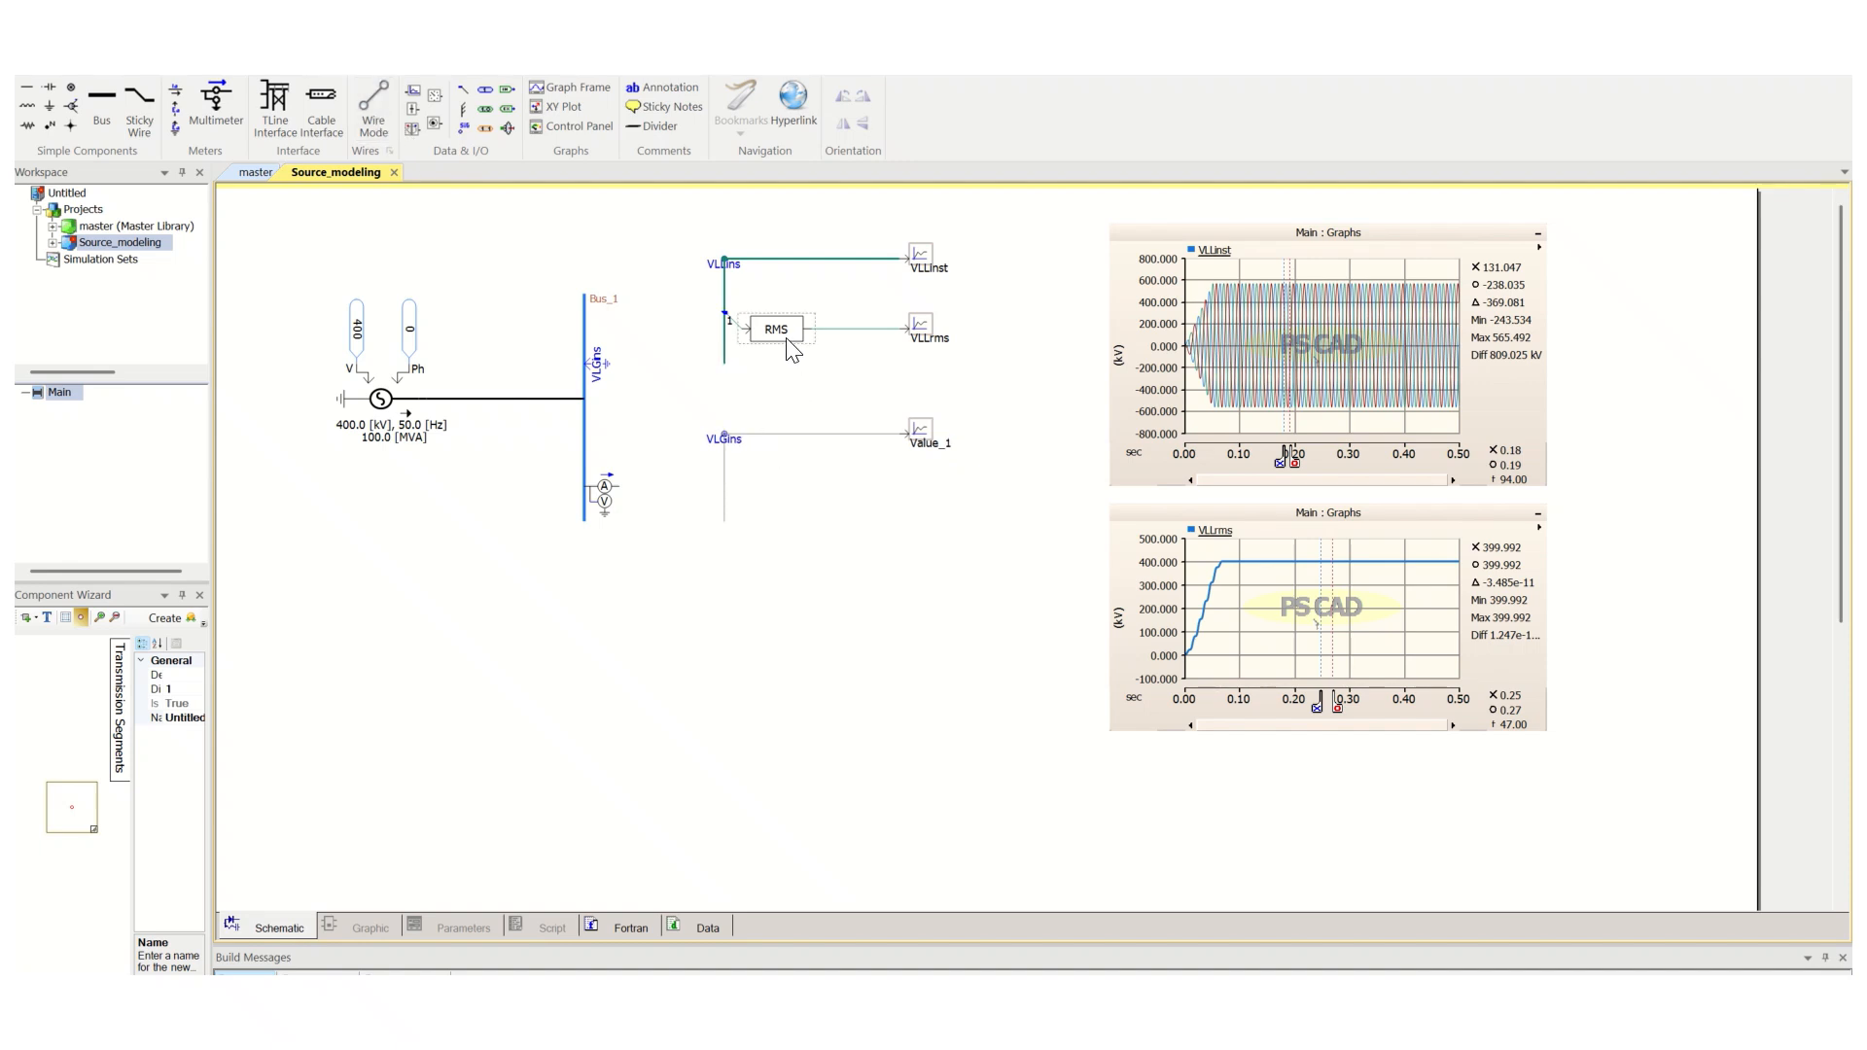
{"action": "left_click", "coordinate": [831, 520]}
{"action": "key", "text": "ctrl+v"}
{"action": "left_click_drag", "start_coordinate": [828, 511], "coordinate": [795, 505]}
{"action": "left_click", "coordinate": [464, 91]}
{"action": "left_click", "coordinate": [783, 503]}
Place a second output channel beside the lower RMS block and wire the block's output to it
{"action": "left_click", "coordinate": [436, 98]}
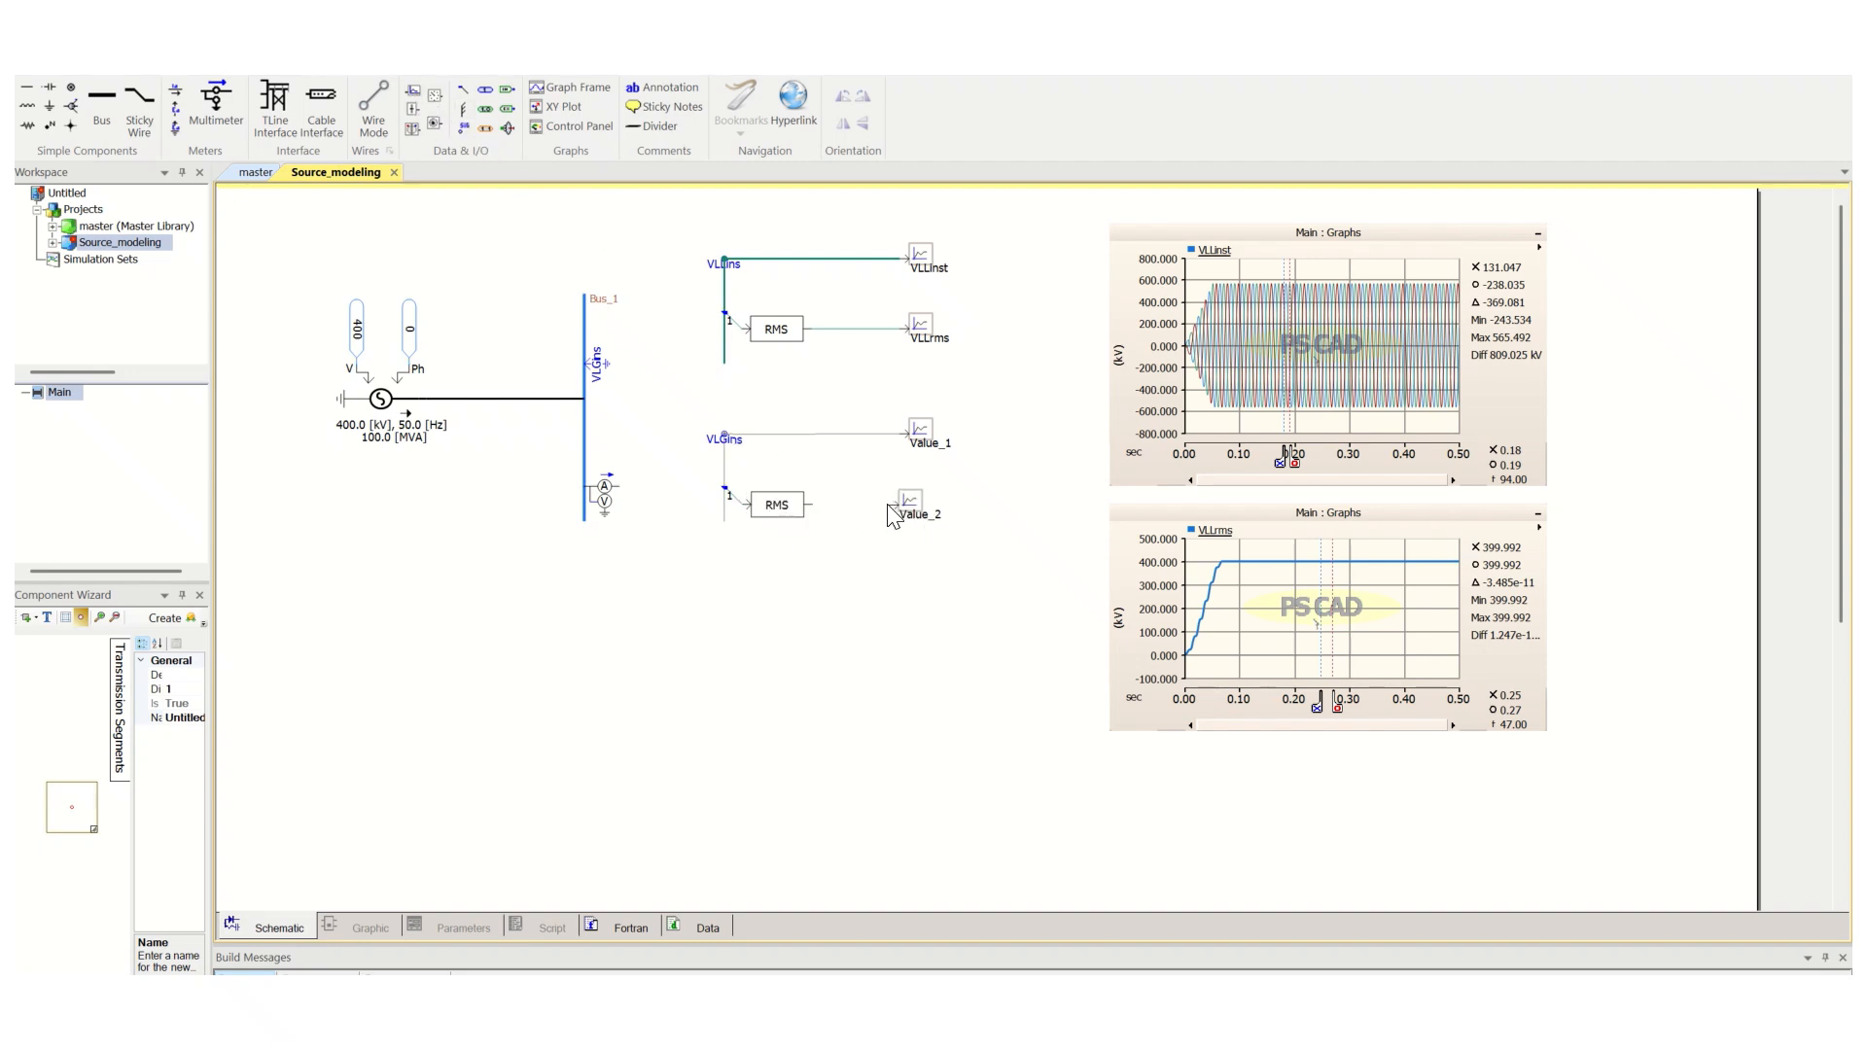
{"action": "left_click", "coordinate": [902, 516]}
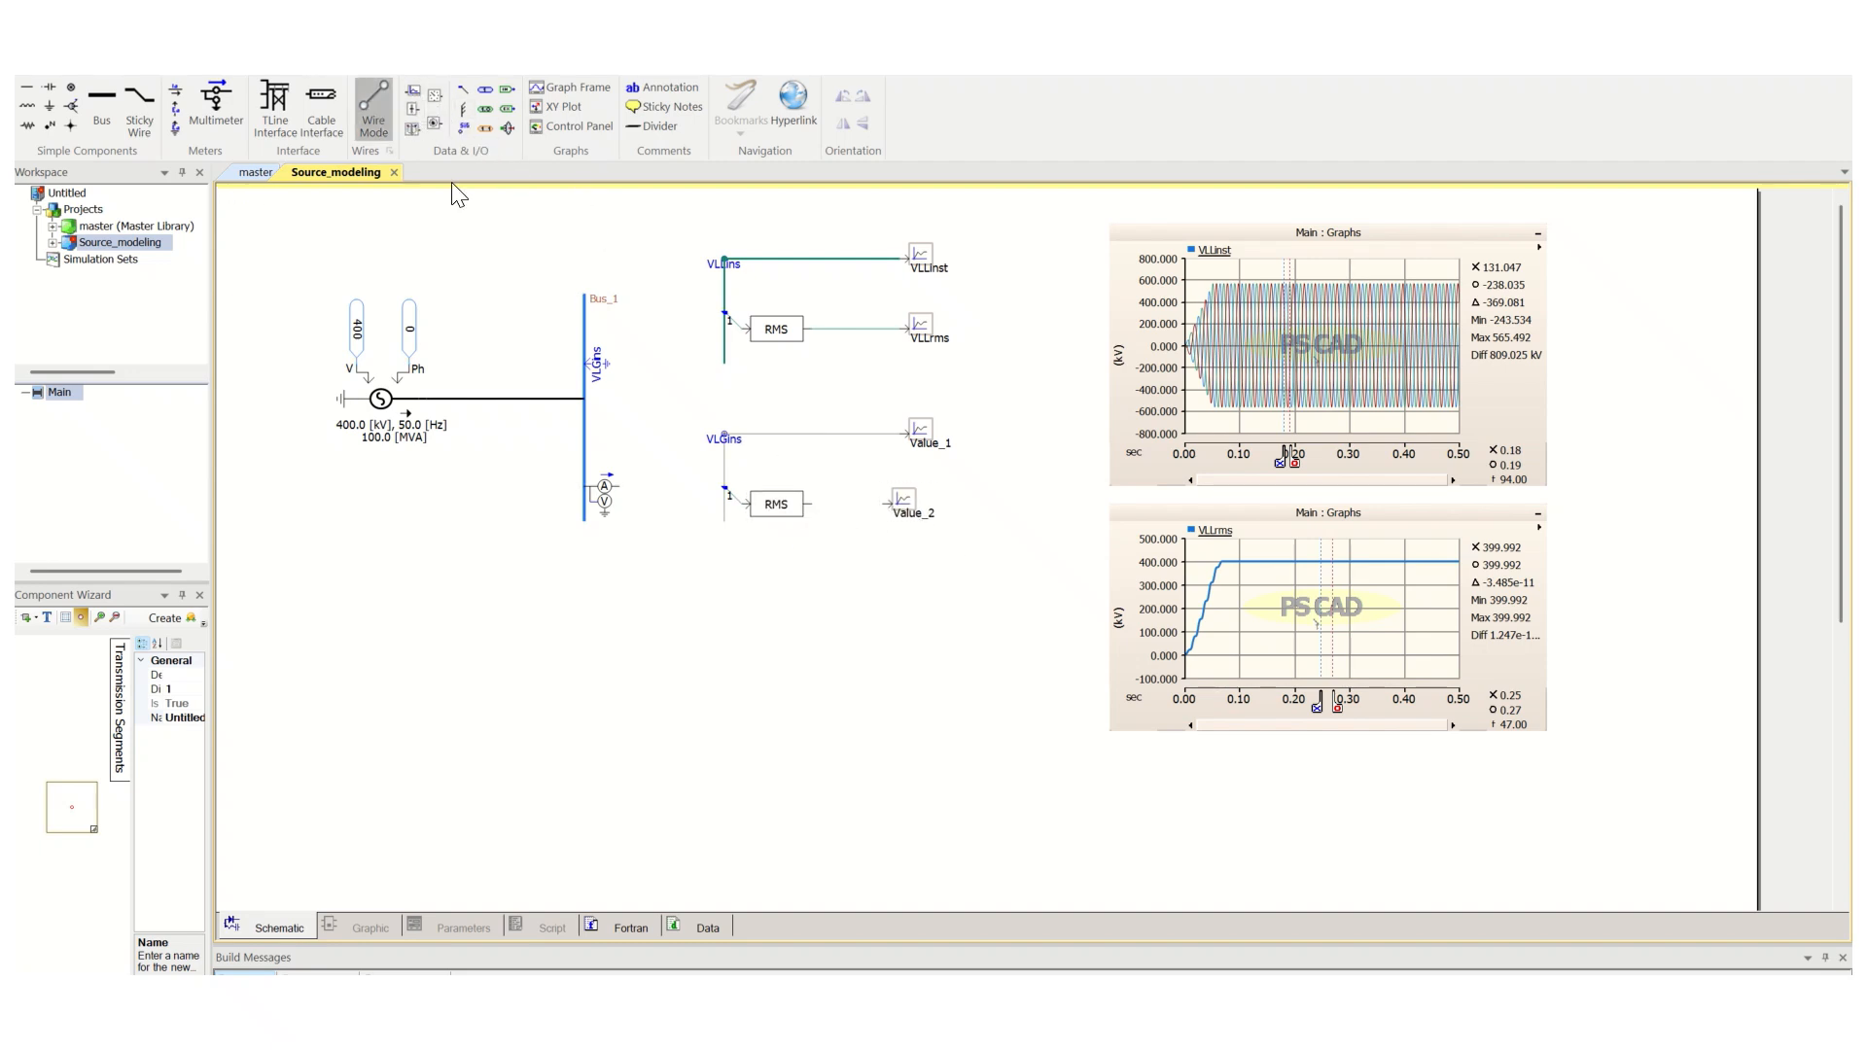
{"action": "left_click", "coordinate": [812, 503]}
{"action": "right_click", "coordinate": [889, 508]}
{"action": "right_click", "coordinate": [897, 514]}
{"action": "key", "text": "Escape"}
{"action": "key", "text": "Escape"}
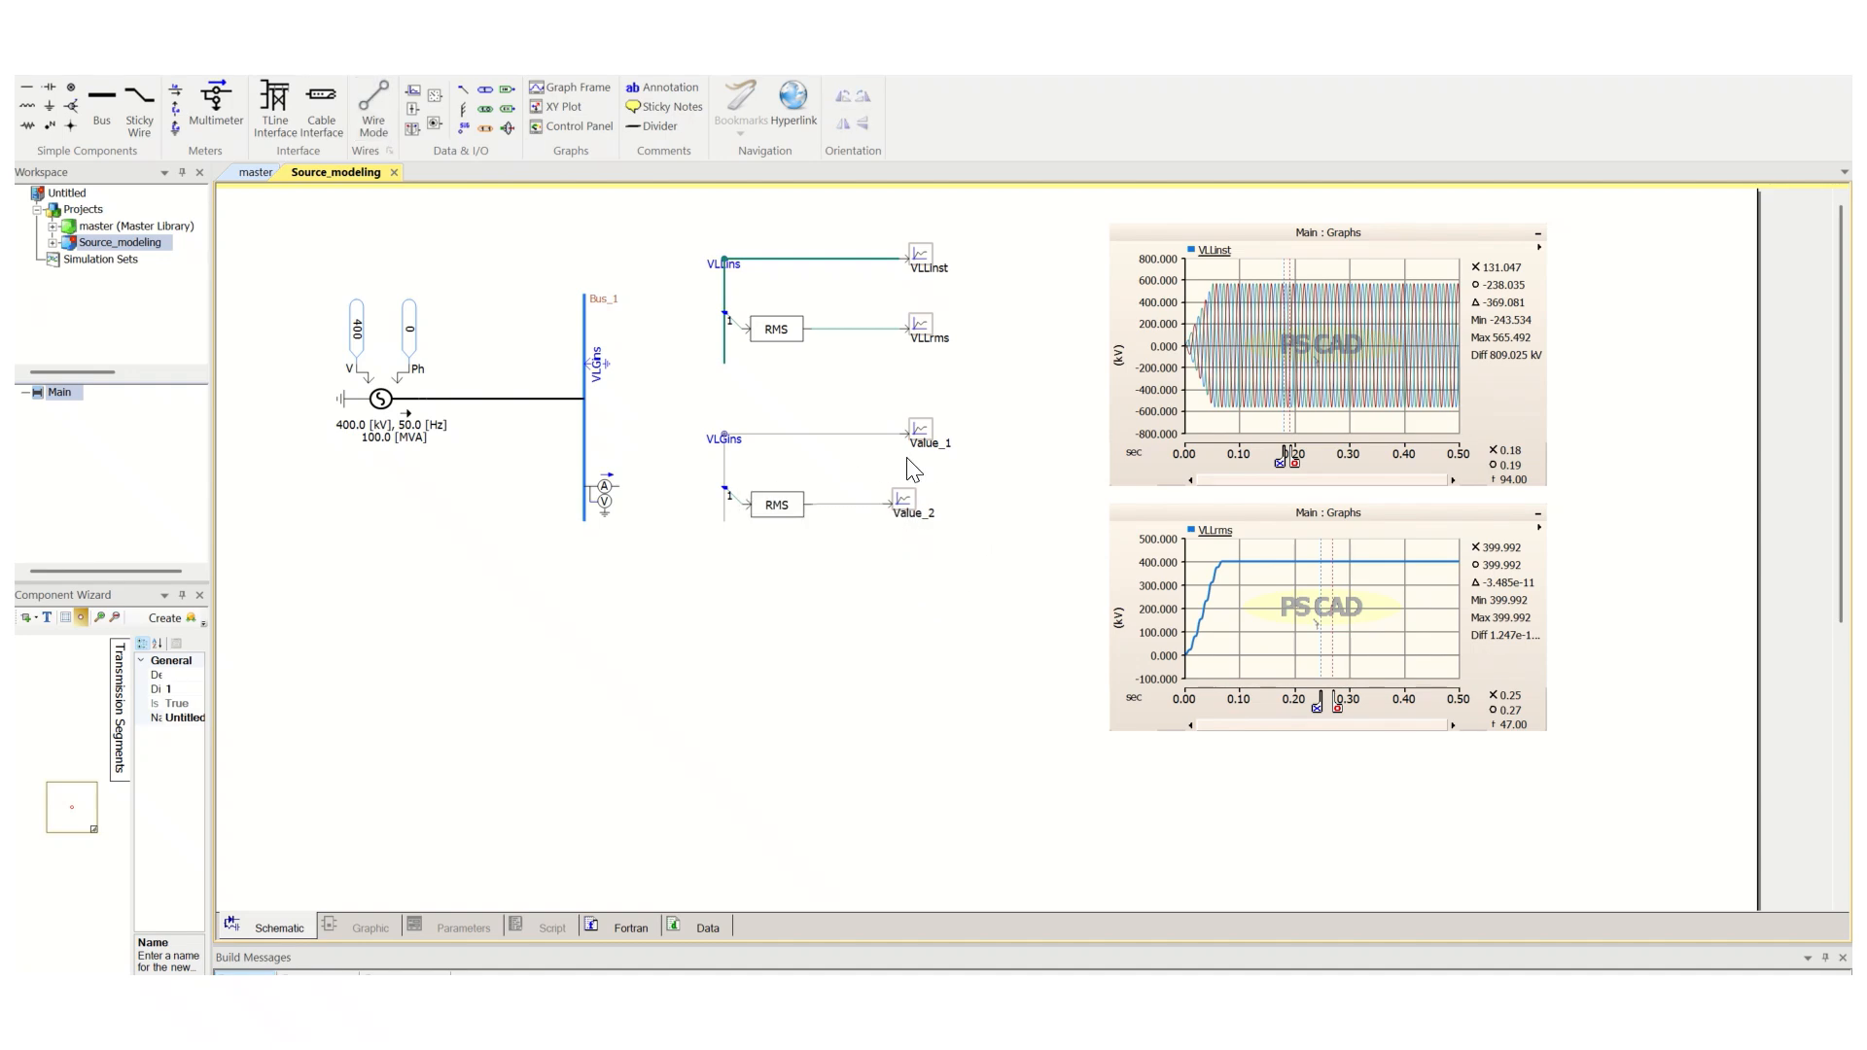
Configure the output channel wired to VLGins with unit kV, signal name as title set to No, and title VLGinst
{"action": "double_click", "coordinate": [920, 432]}
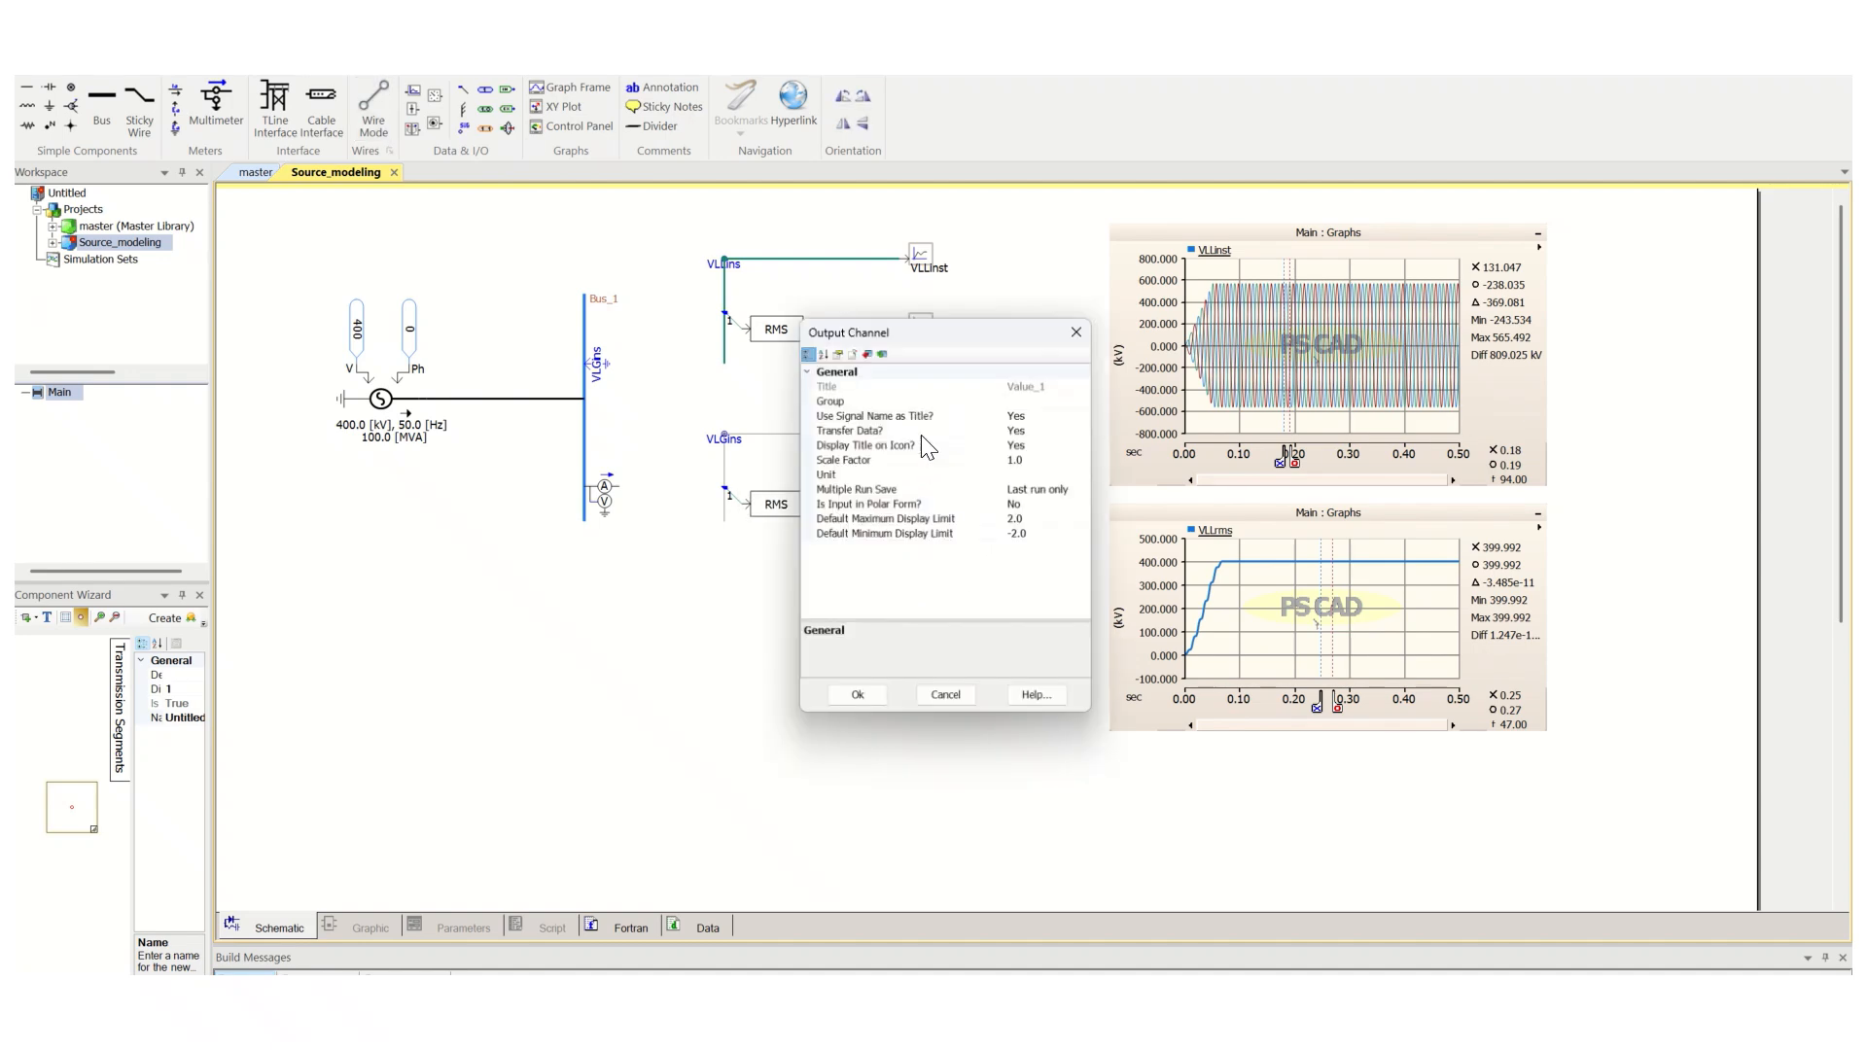
{"action": "left_click", "coordinate": [1037, 471]}
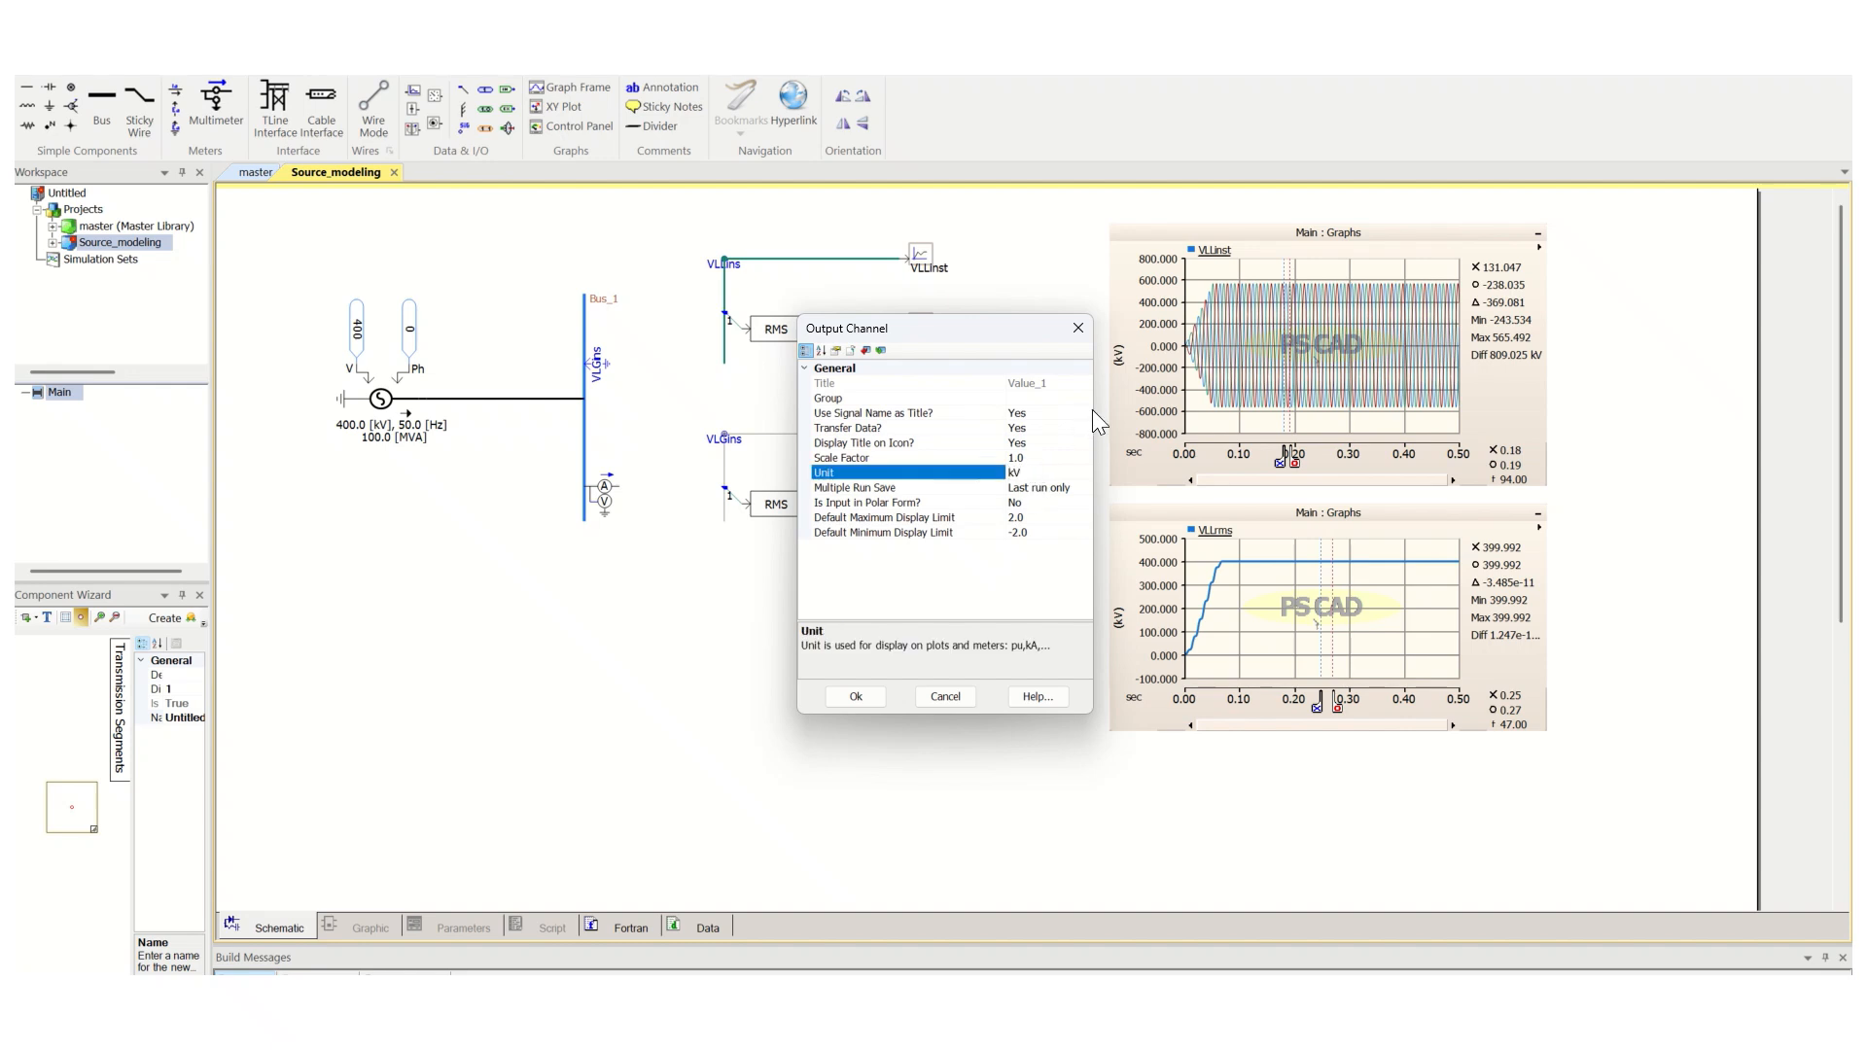
{"action": "left_click", "coordinate": [1047, 415]}
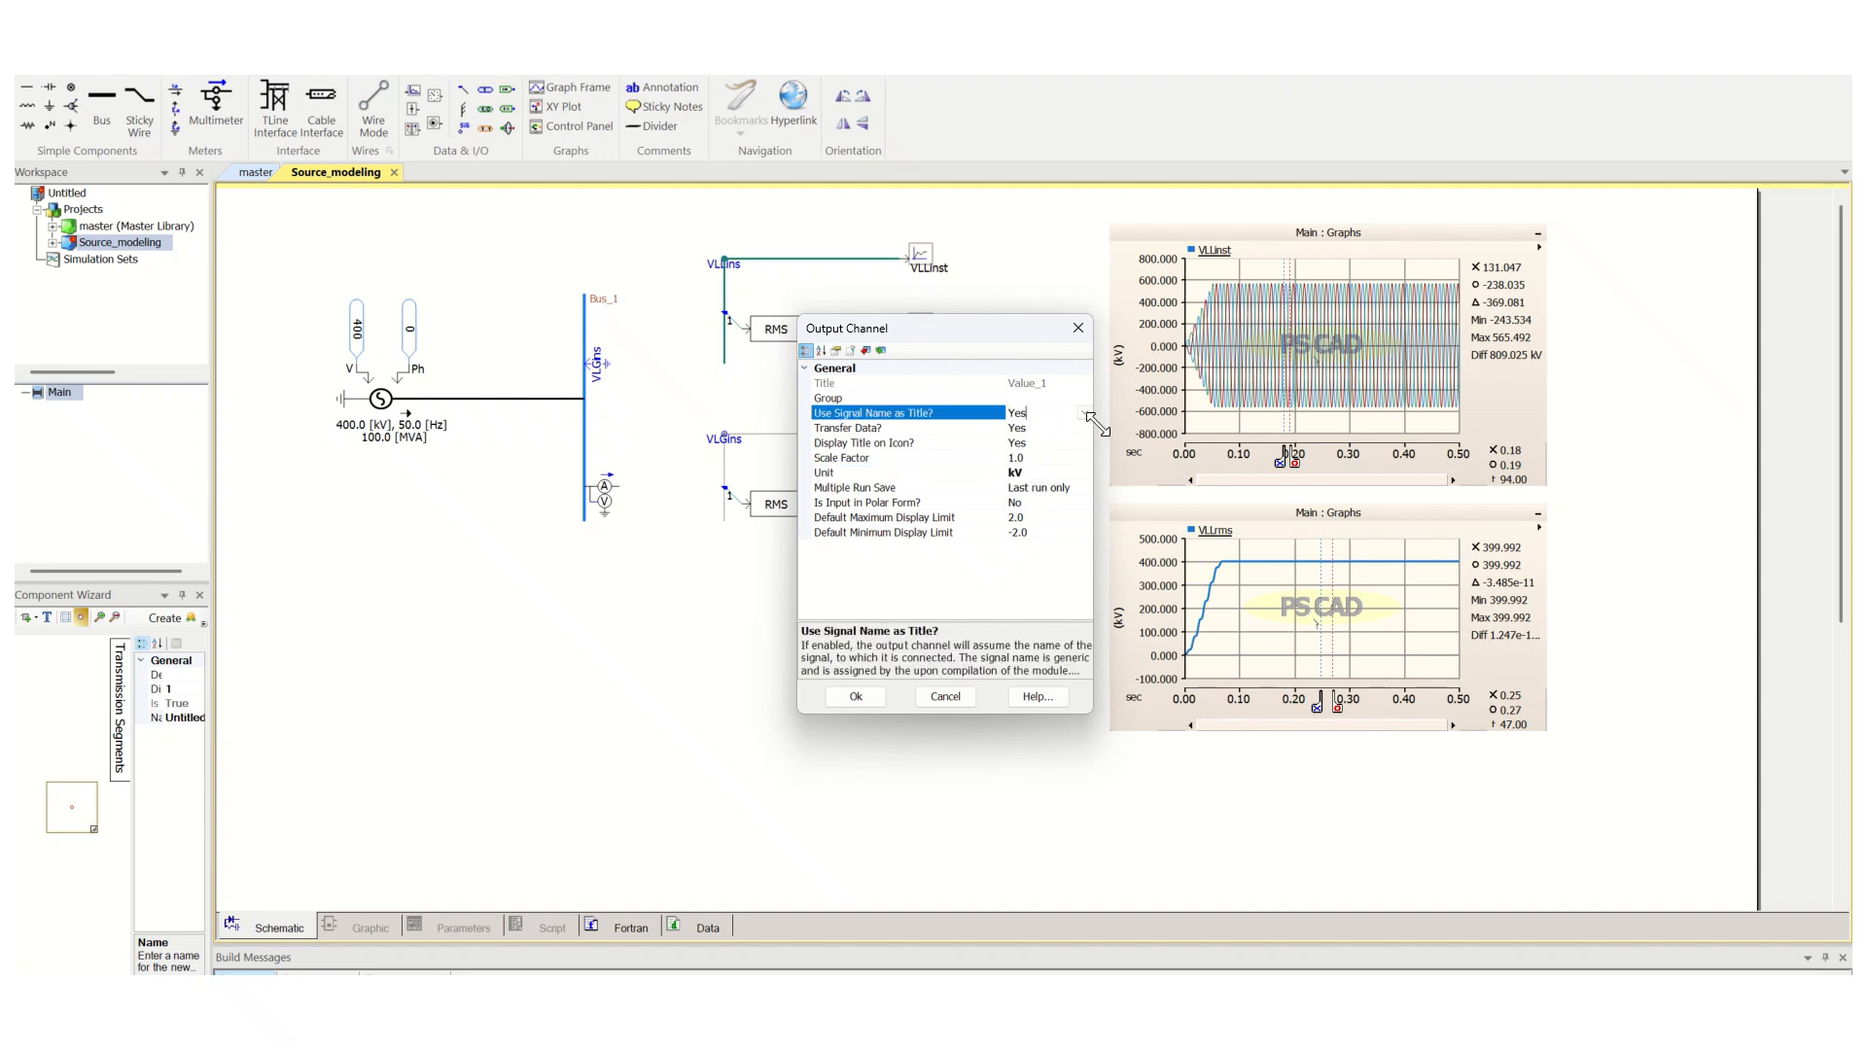
{"action": "left_click", "coordinate": [1085, 413]}
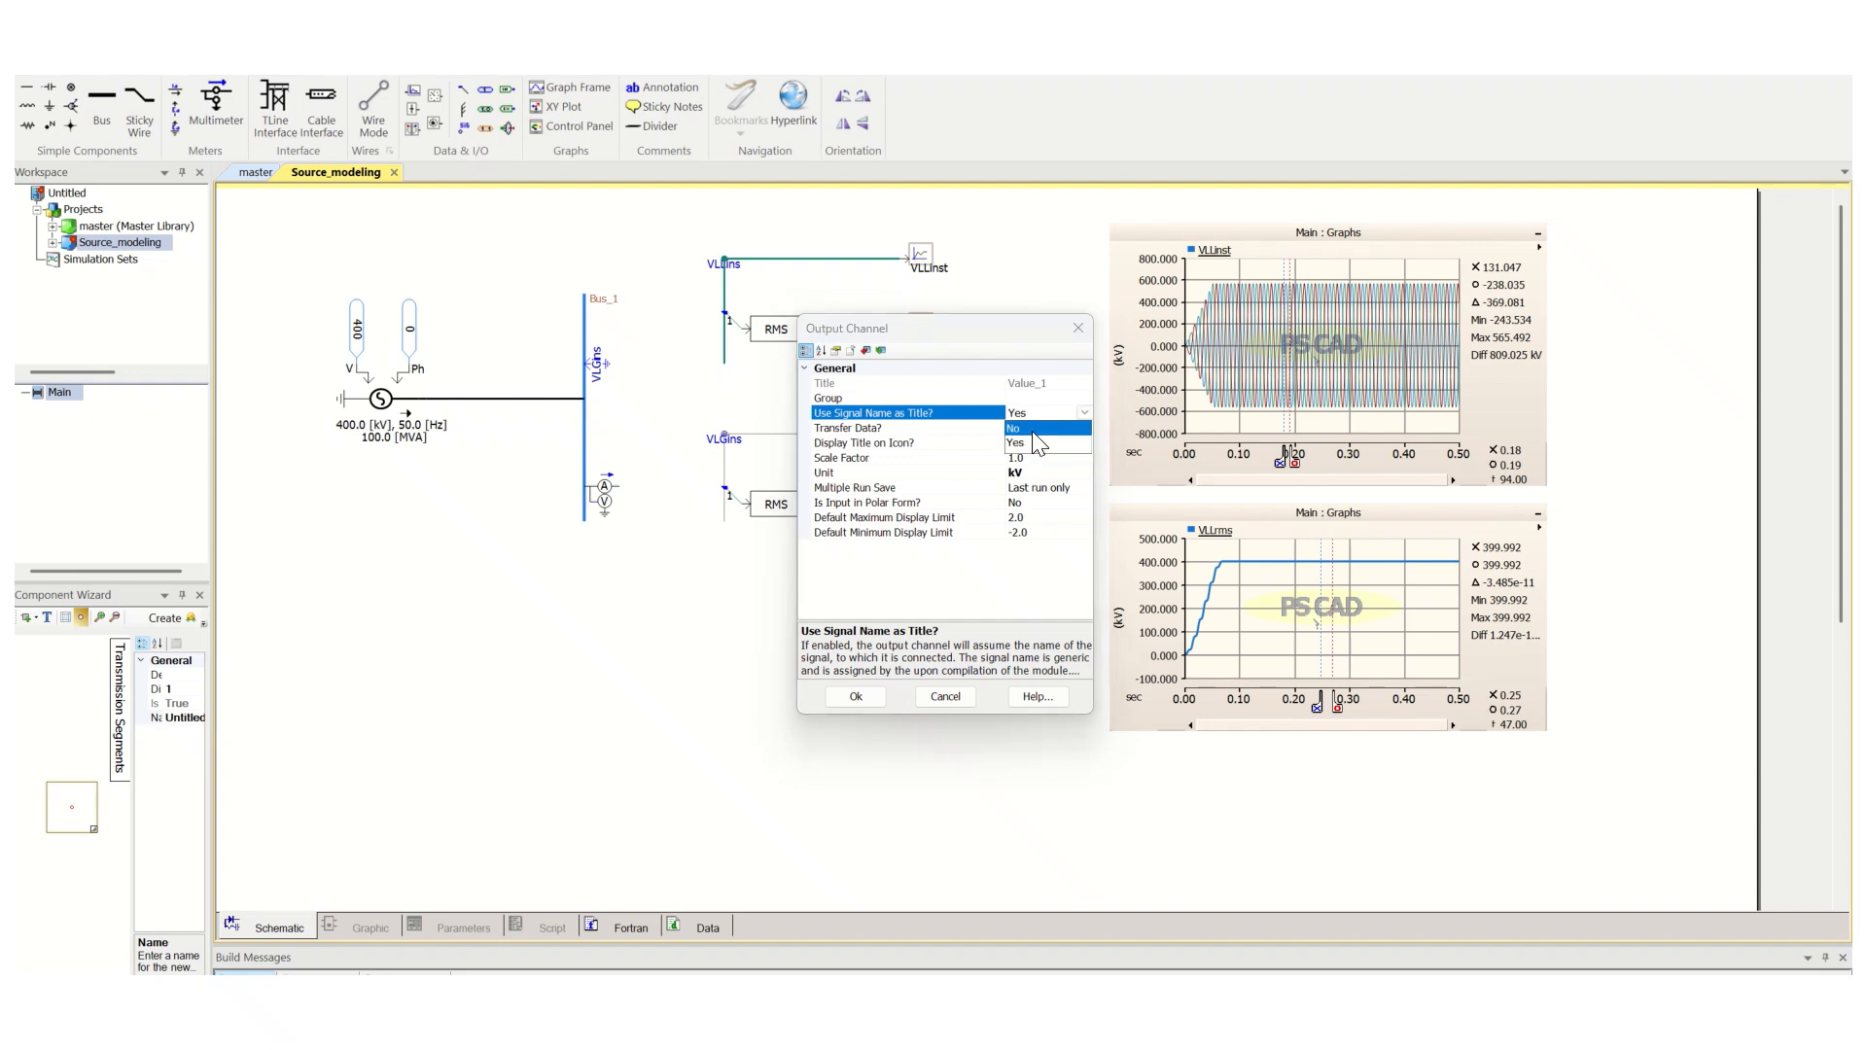
{"action": "left_click", "coordinate": [1016, 427]}
{"action": "left_click", "coordinate": [1058, 384]}
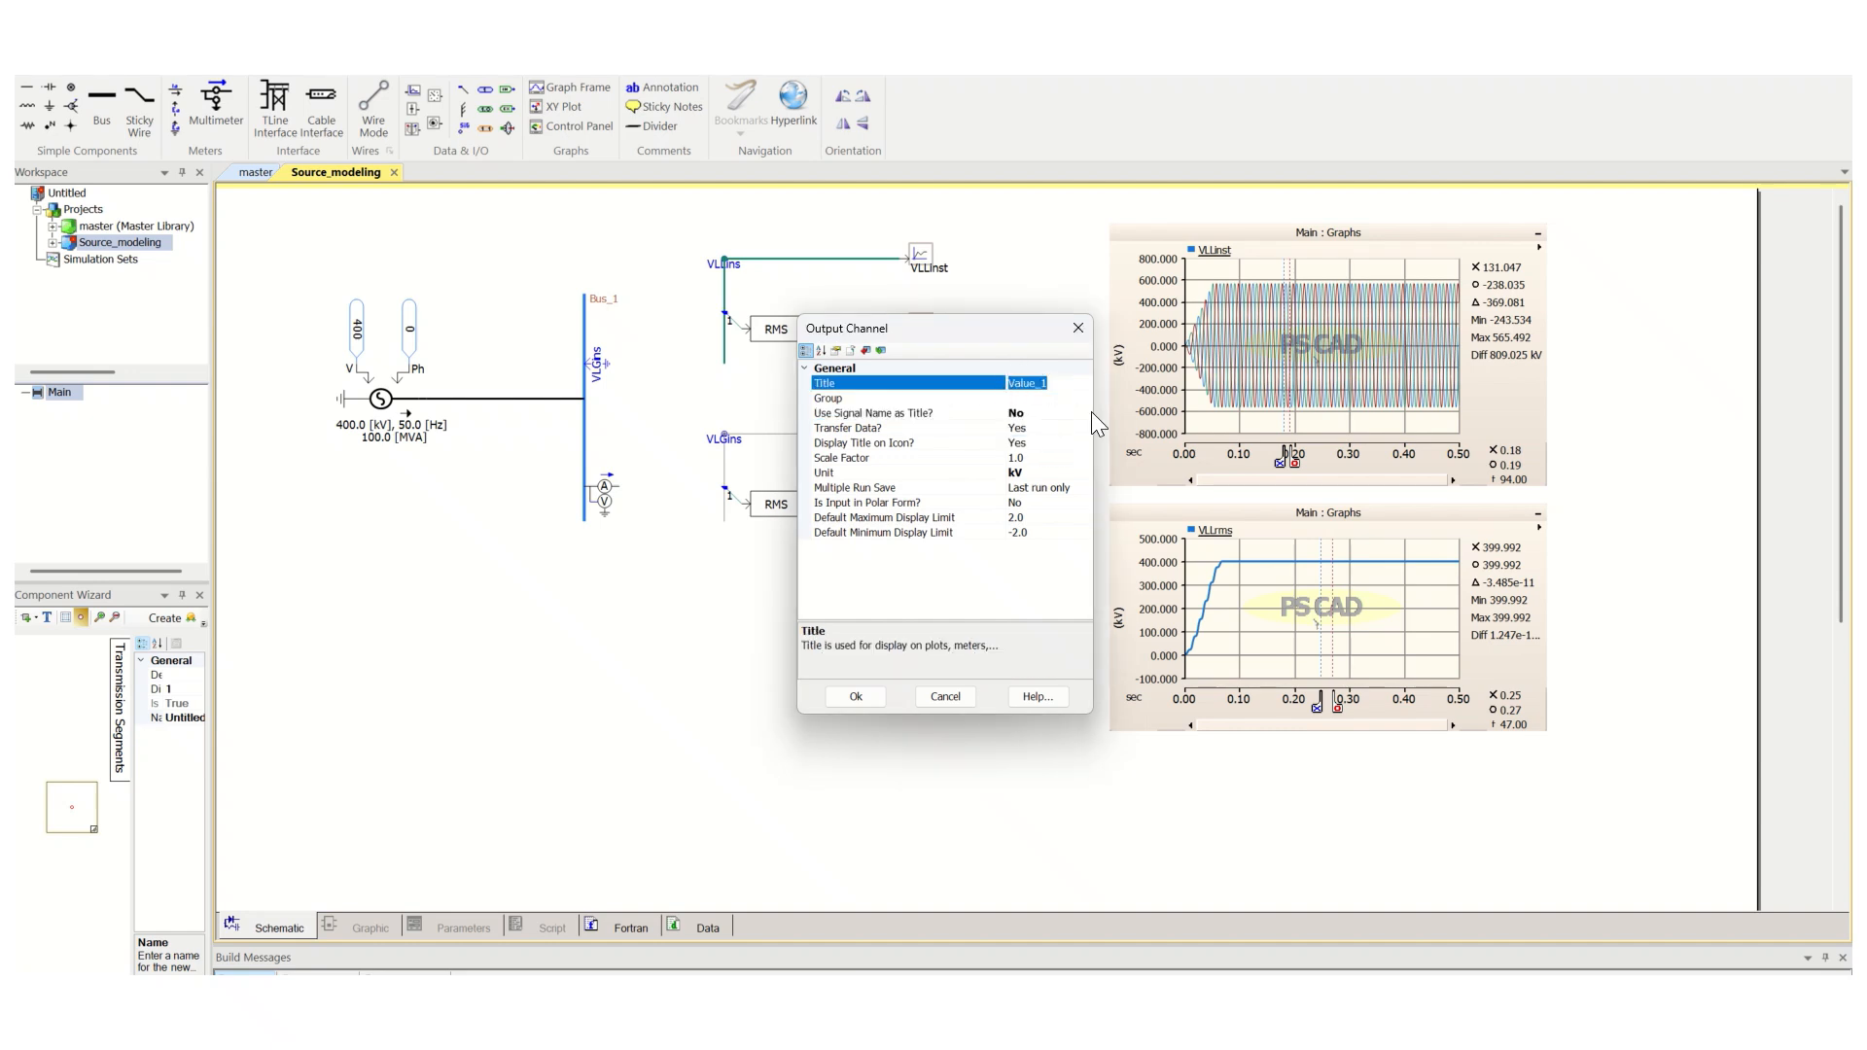
{"action": "type", "text": "VLGinst"}
{"action": "key", "text": "Return"}
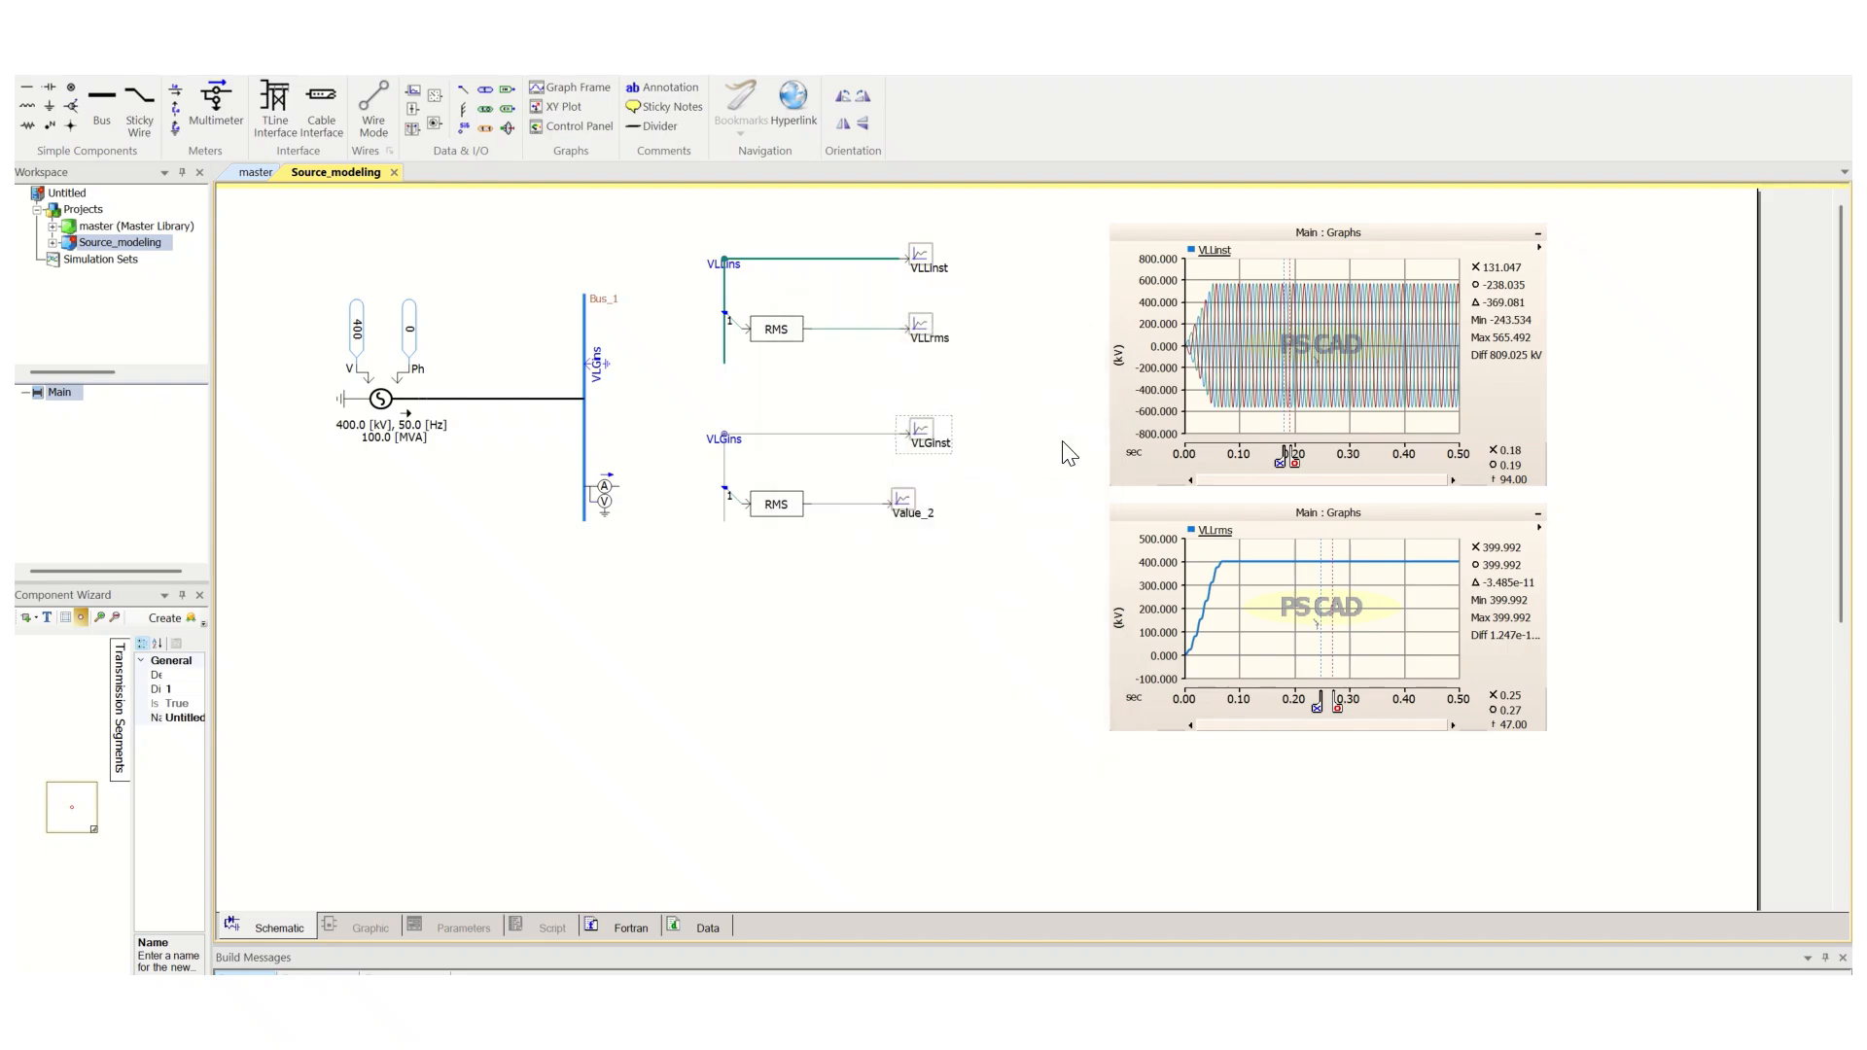
Configure the lower RMS block's output channel with signal name as title set to No, unit kV, and title VLGrms
{"action": "double_click", "coordinate": [907, 512]}
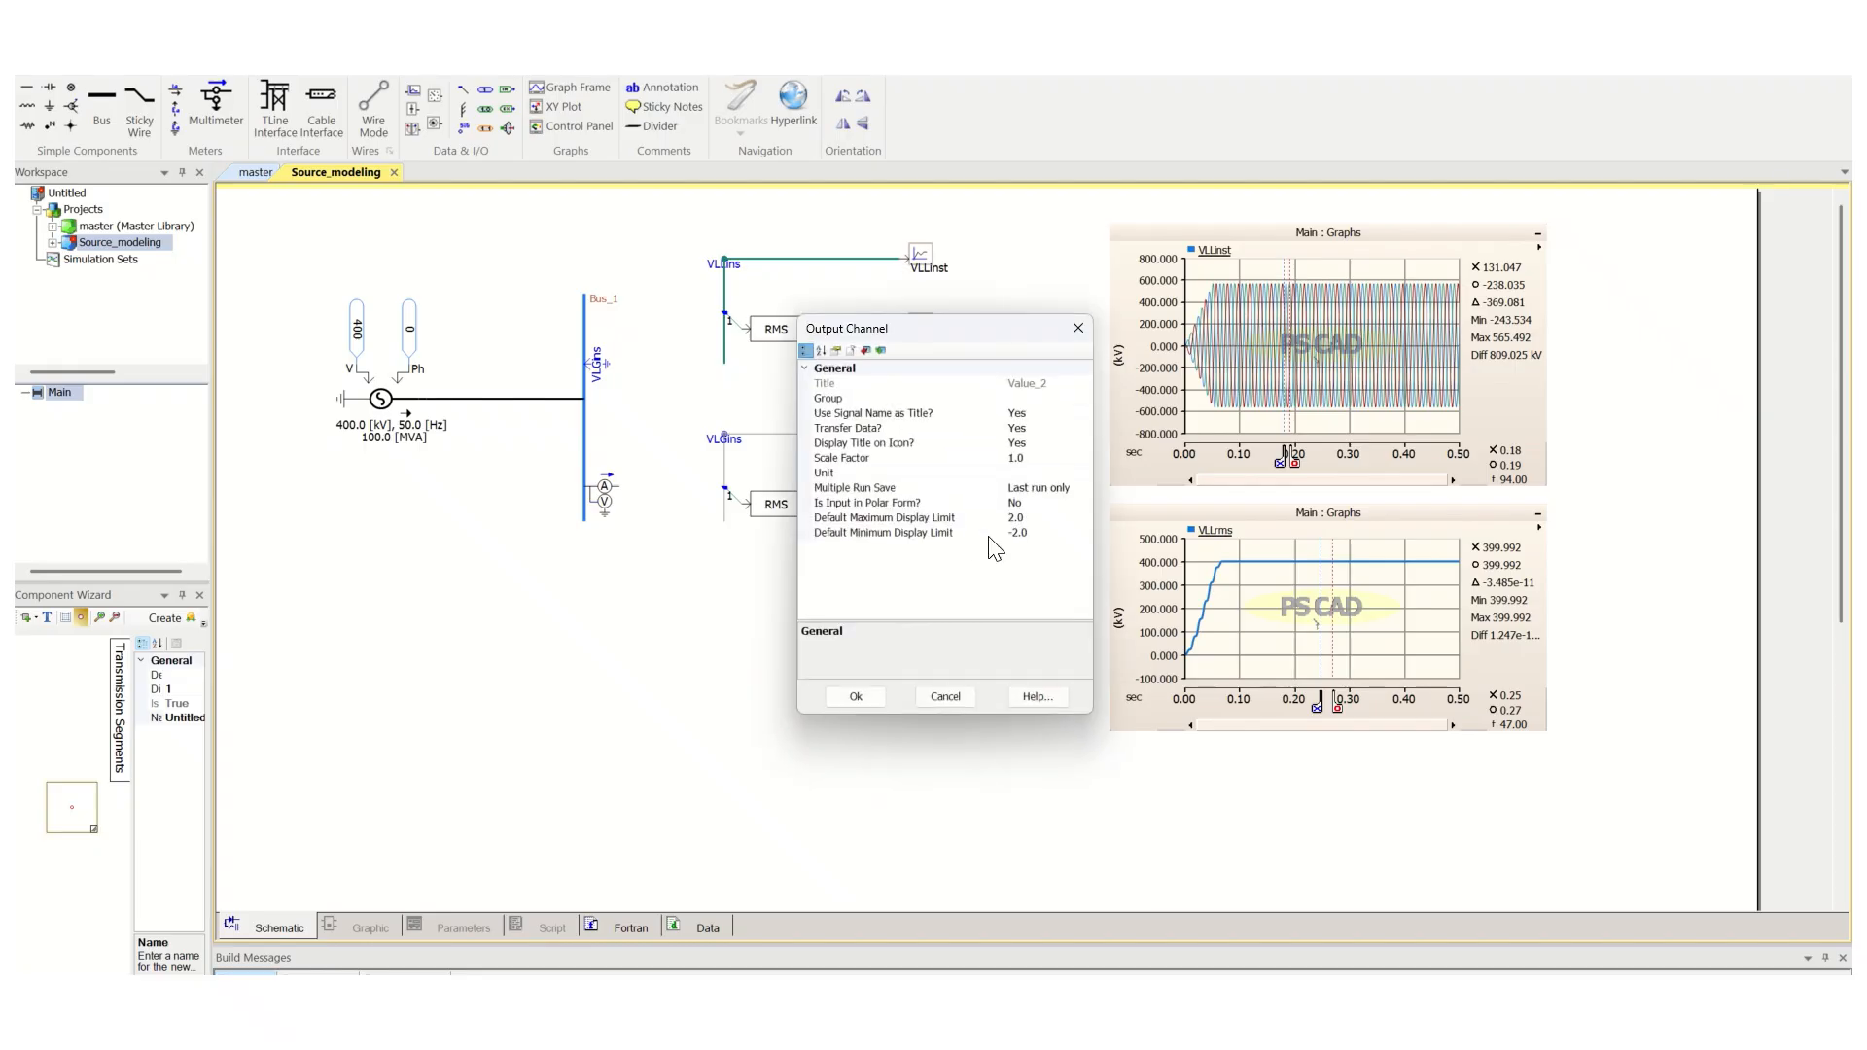
{"action": "left_click", "coordinate": [1028, 416]}
{"action": "left_click", "coordinate": [1084, 416]}
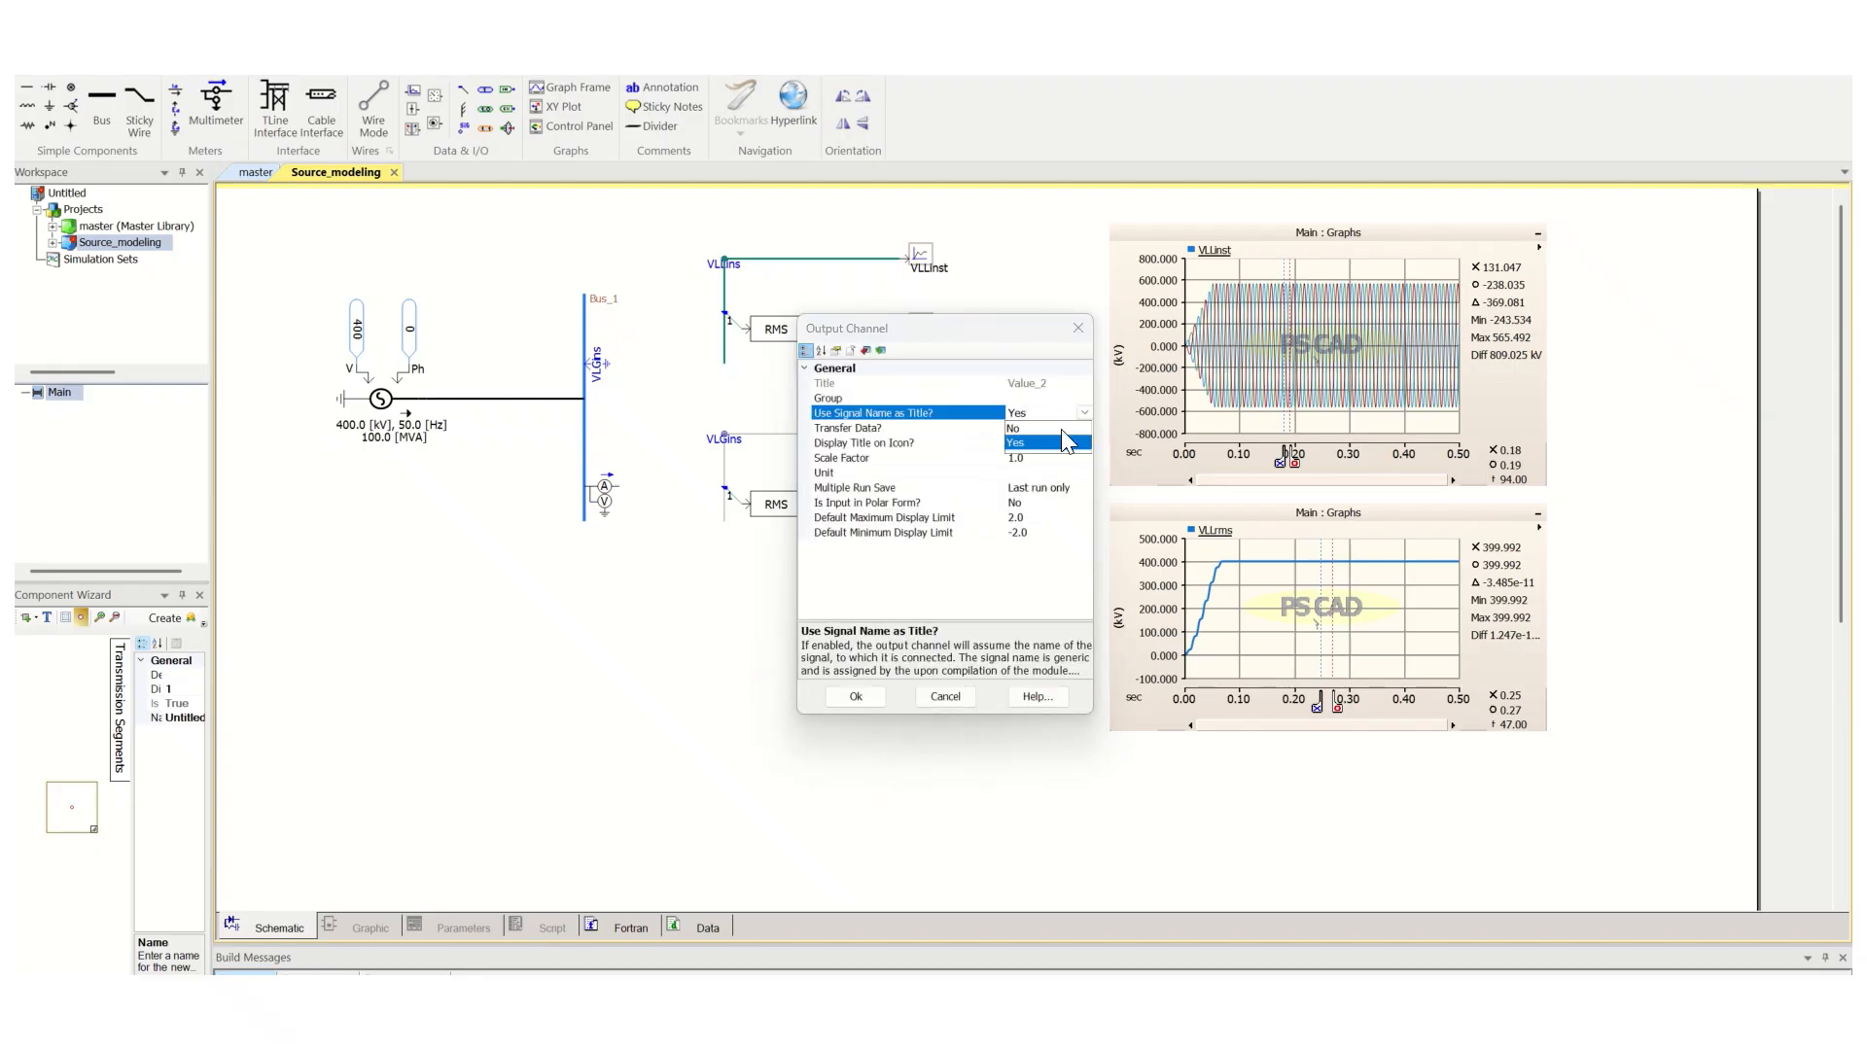
{"action": "left_click", "coordinate": [1060, 429]}
{"action": "left_click", "coordinate": [1050, 387]}
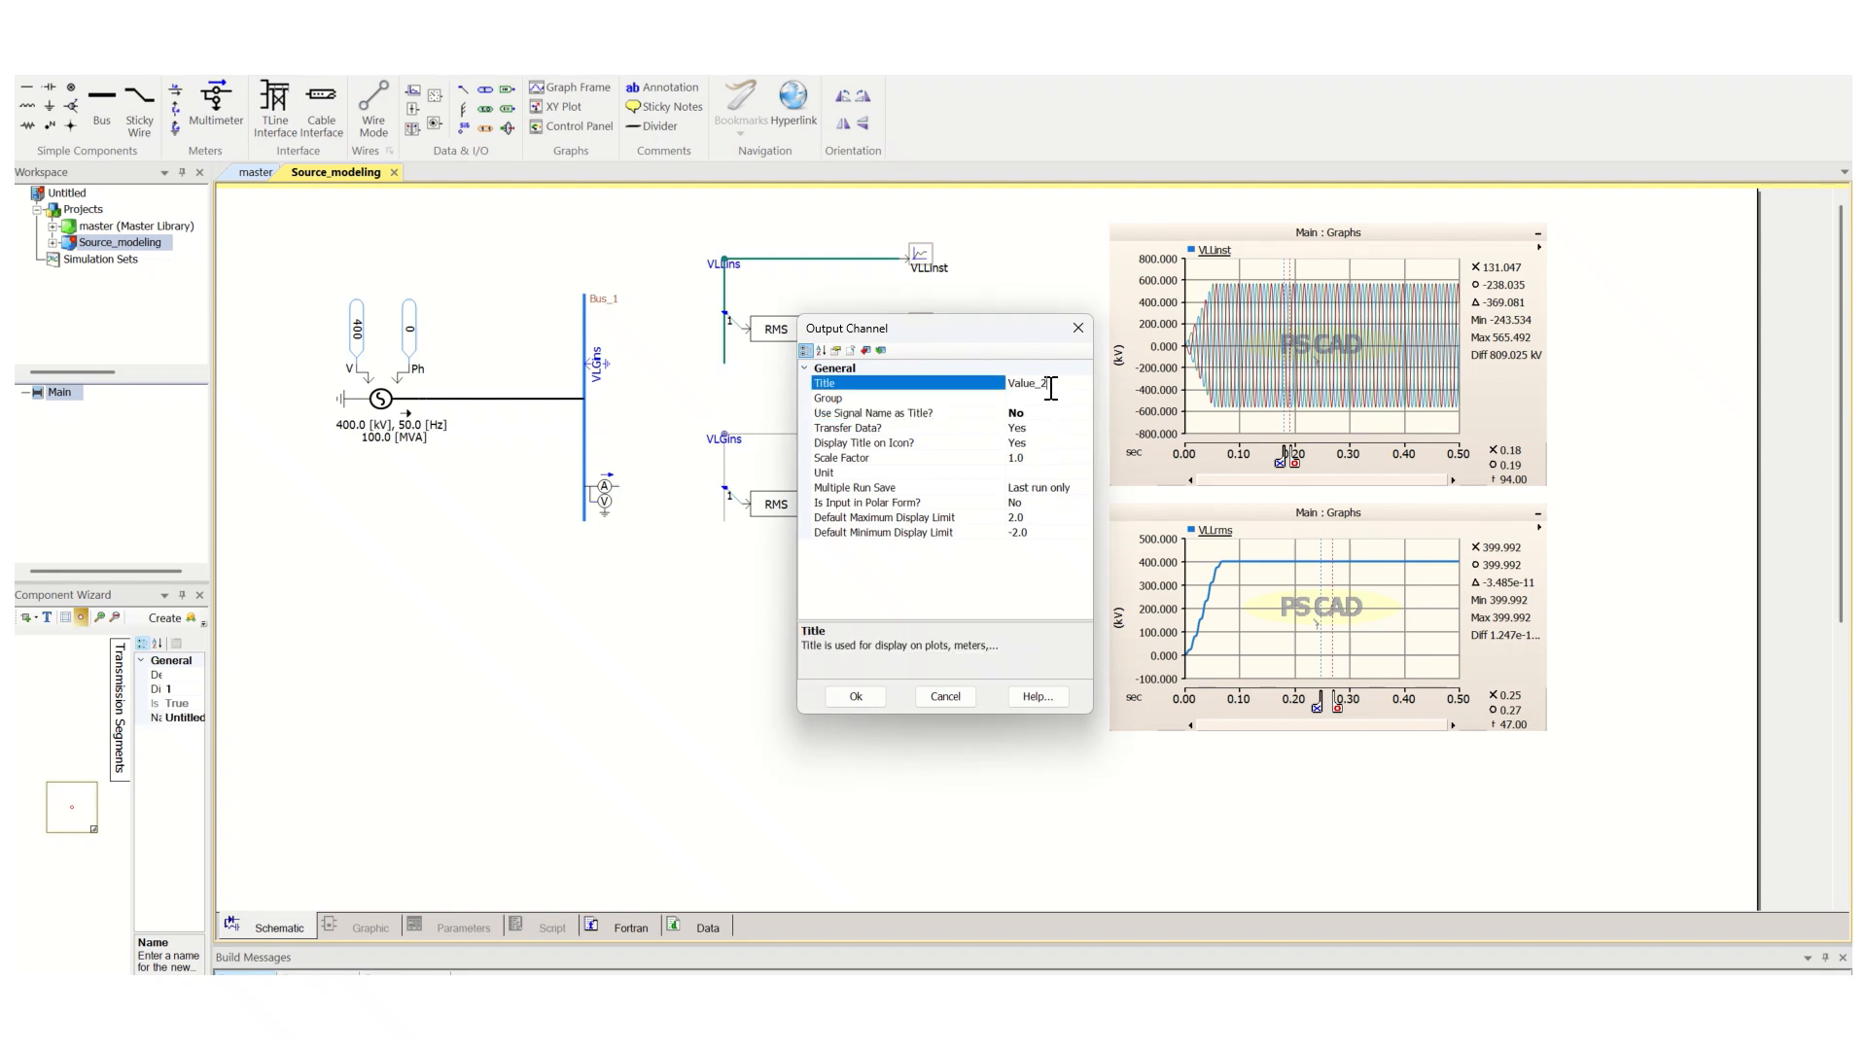
{"action": "left_click", "coordinate": [1030, 474]}
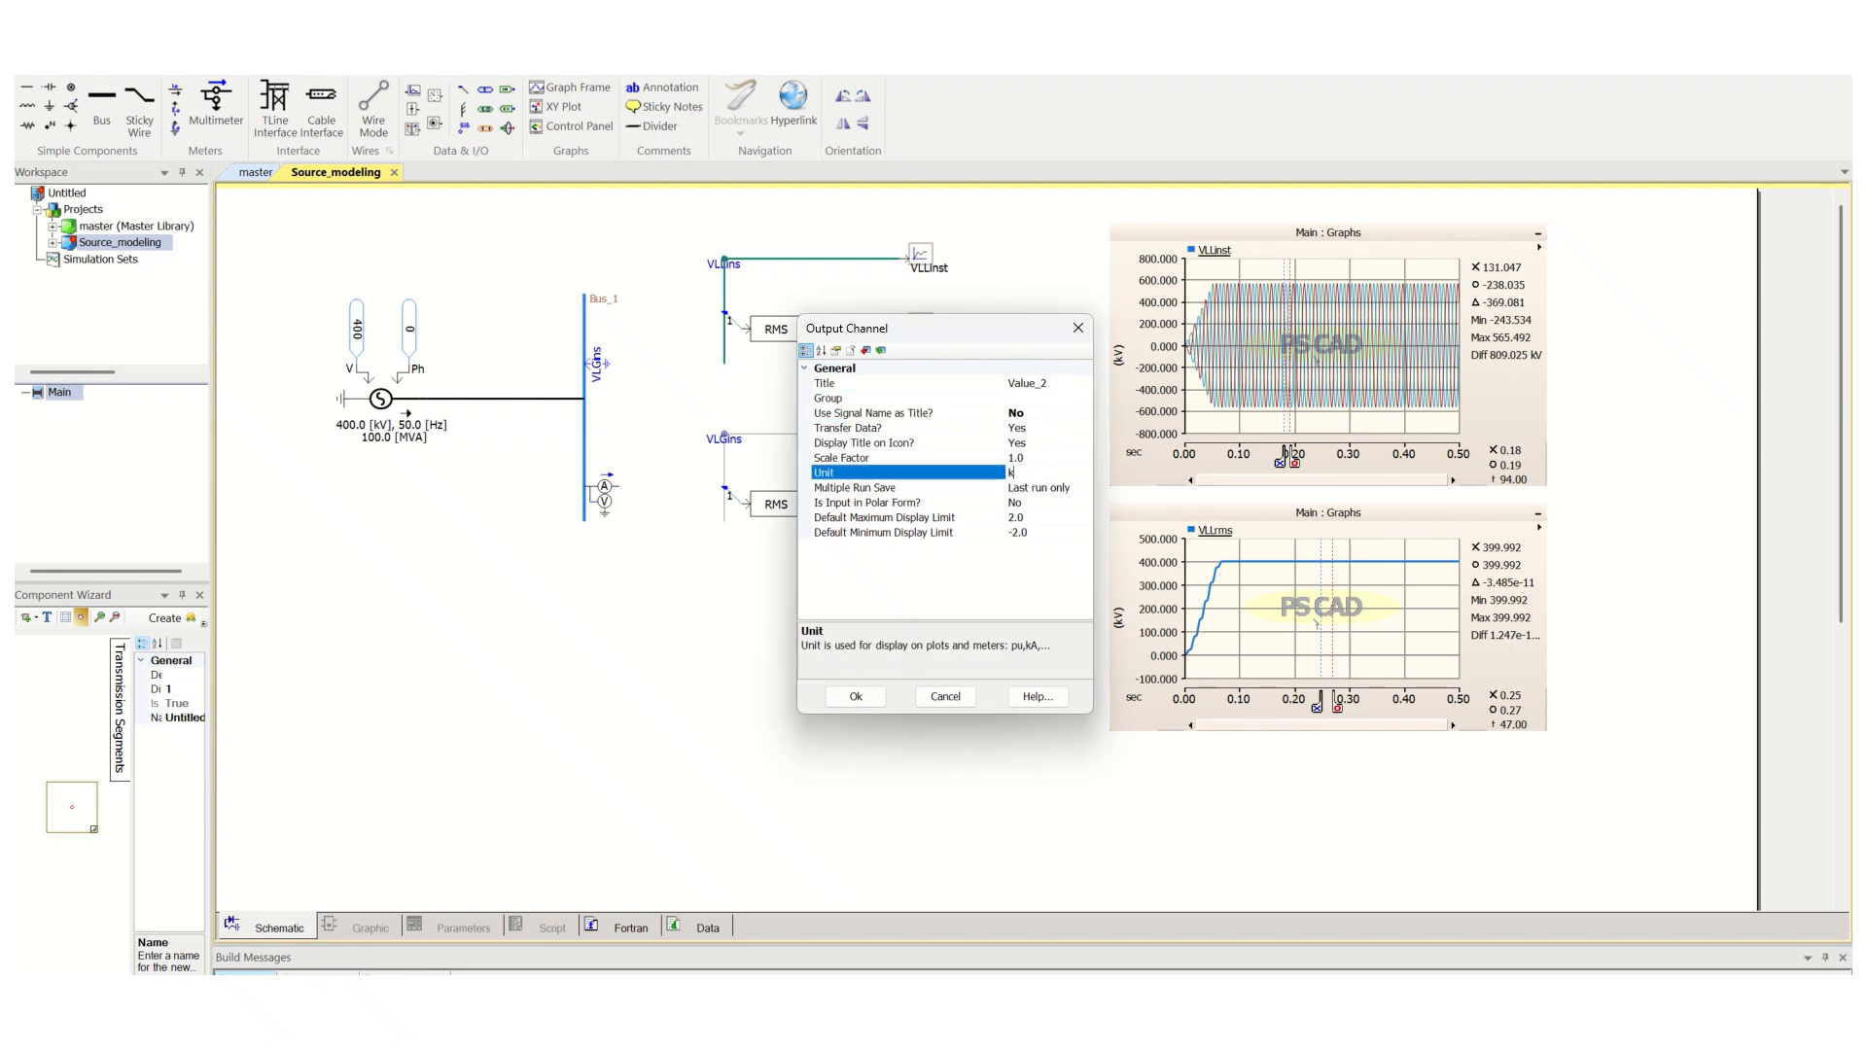
{"action": "left_click", "coordinate": [1065, 385]}
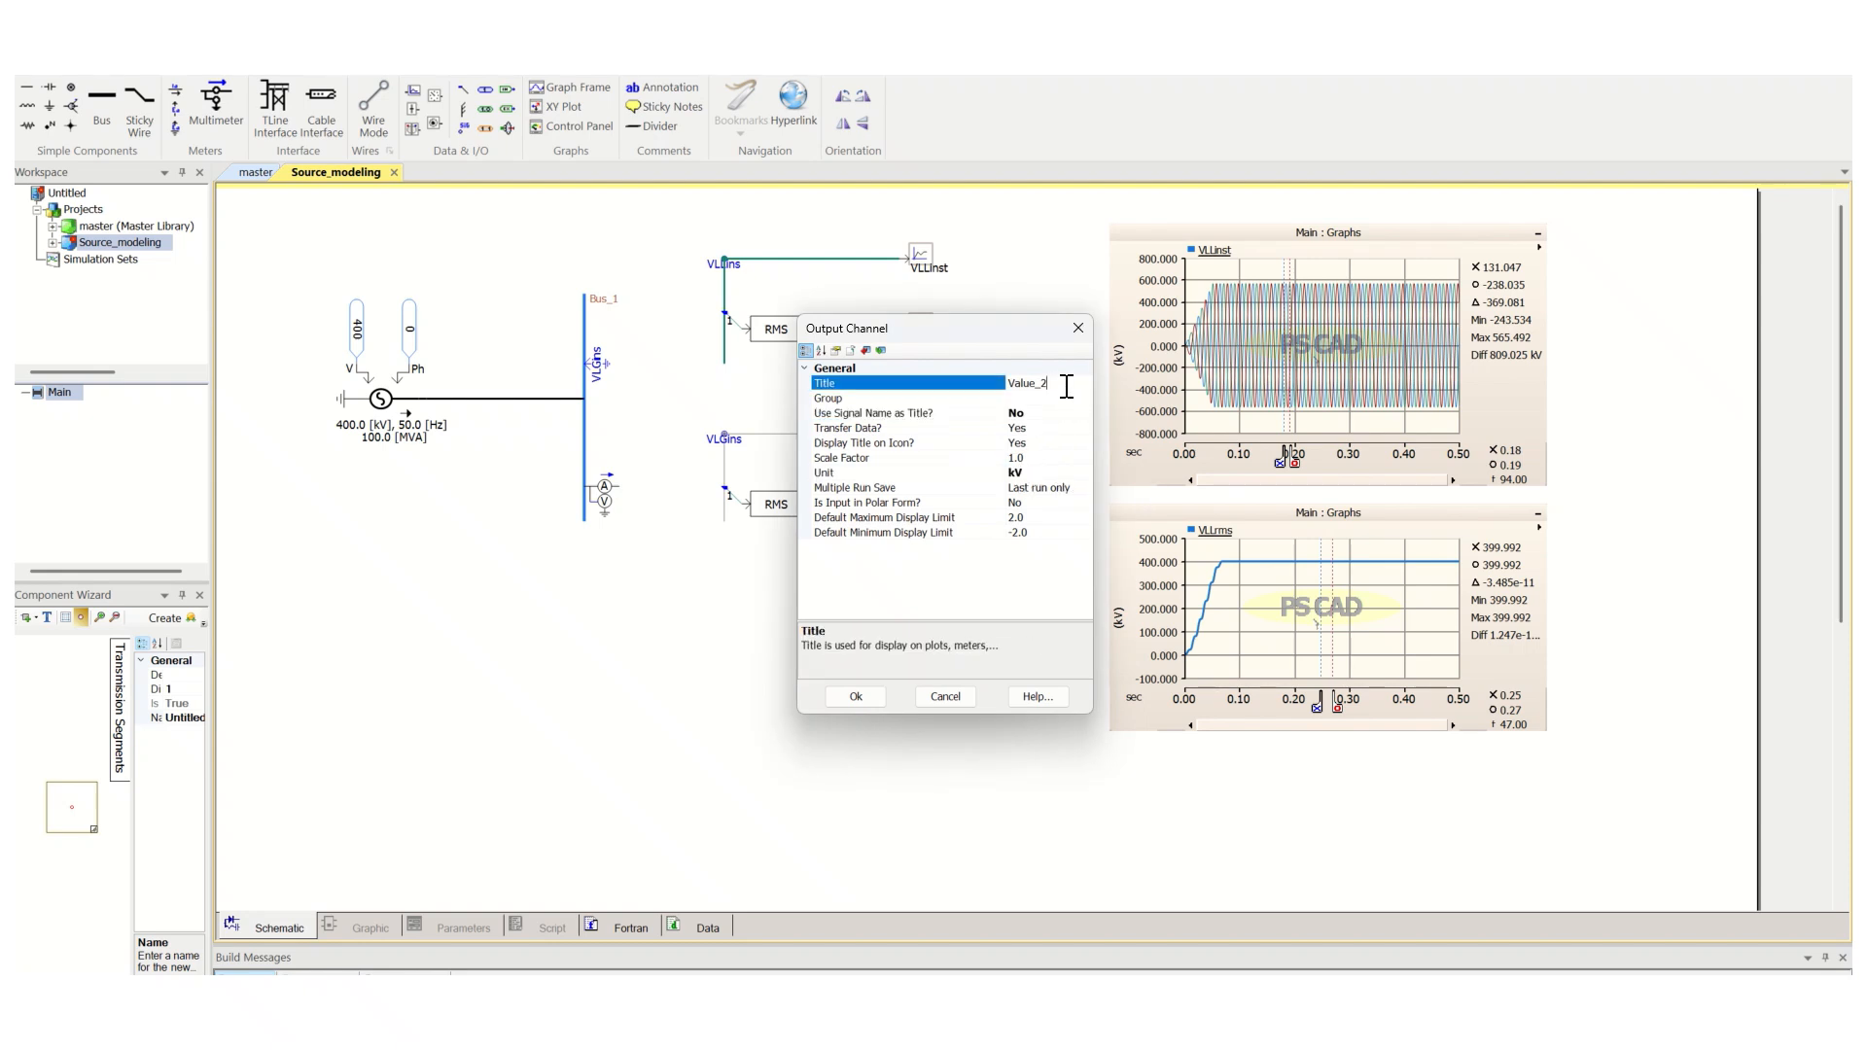
{"action": "left_click_drag", "start_coordinate": [1067, 386], "coordinate": [1006, 387]}
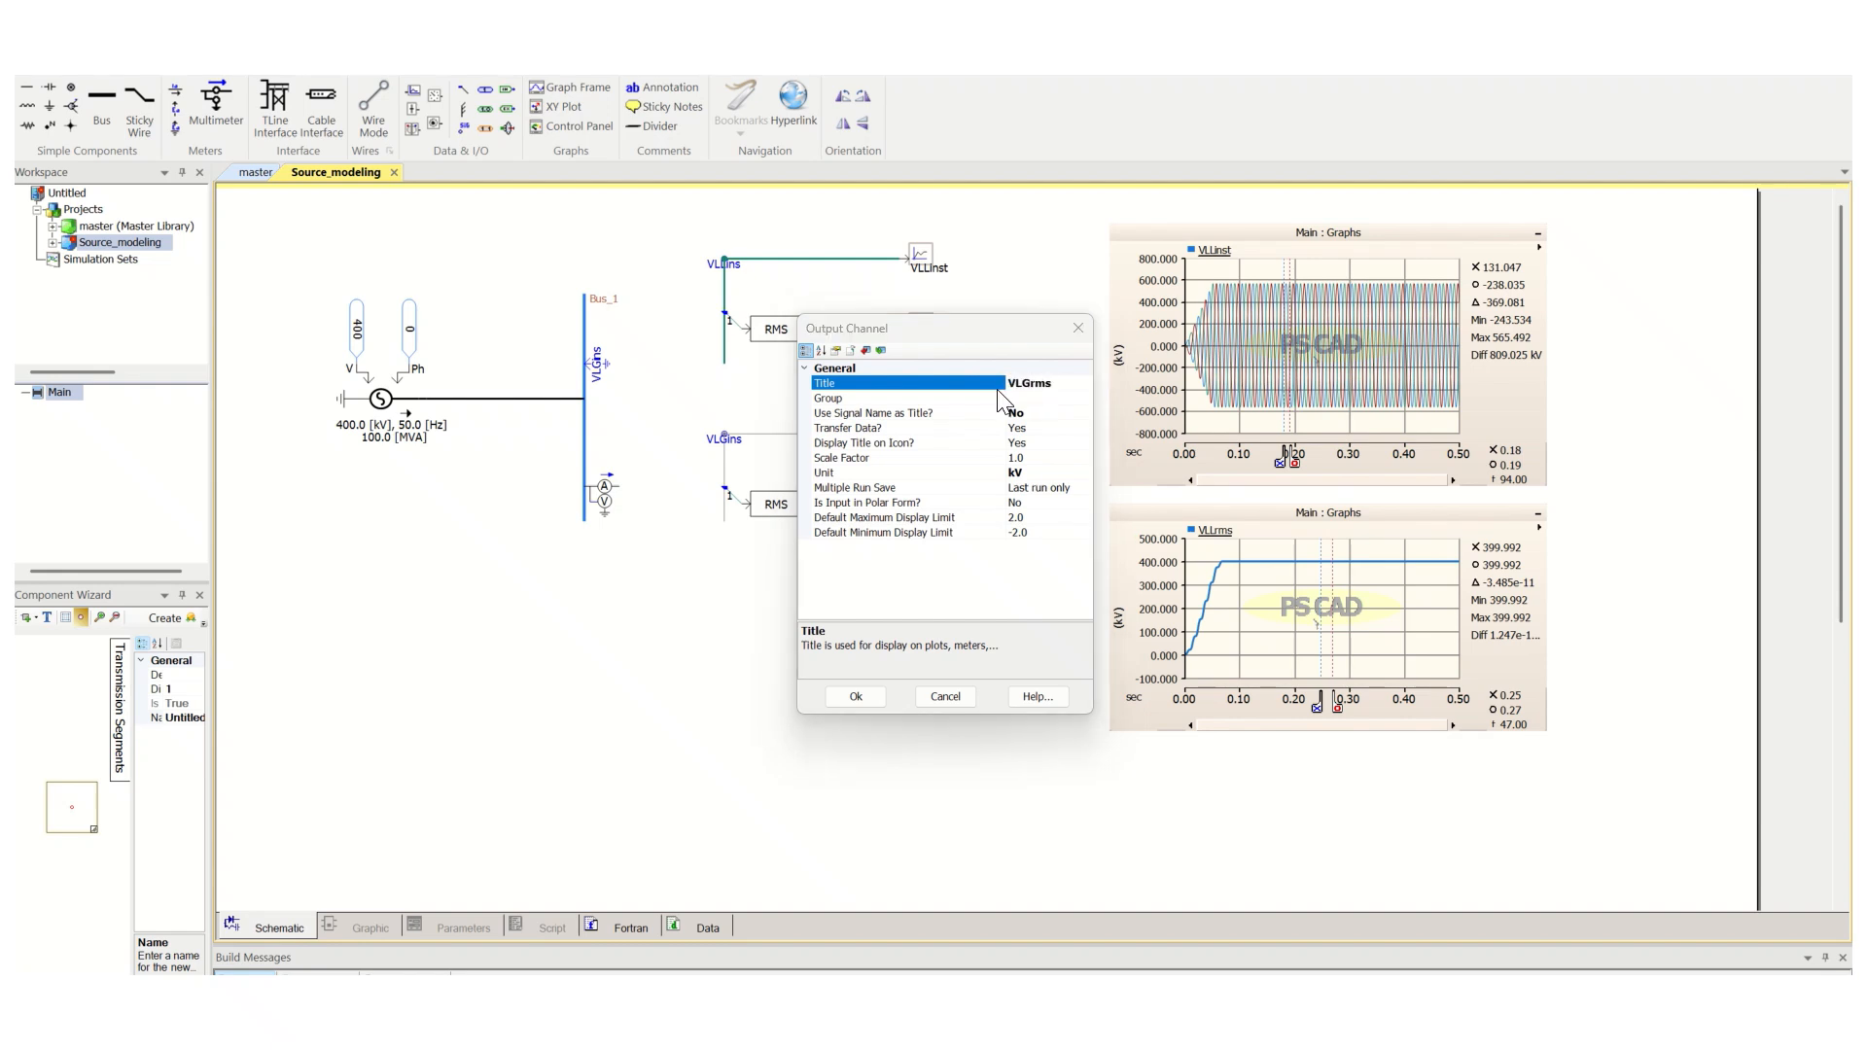
{"action": "key", "text": "Return"}
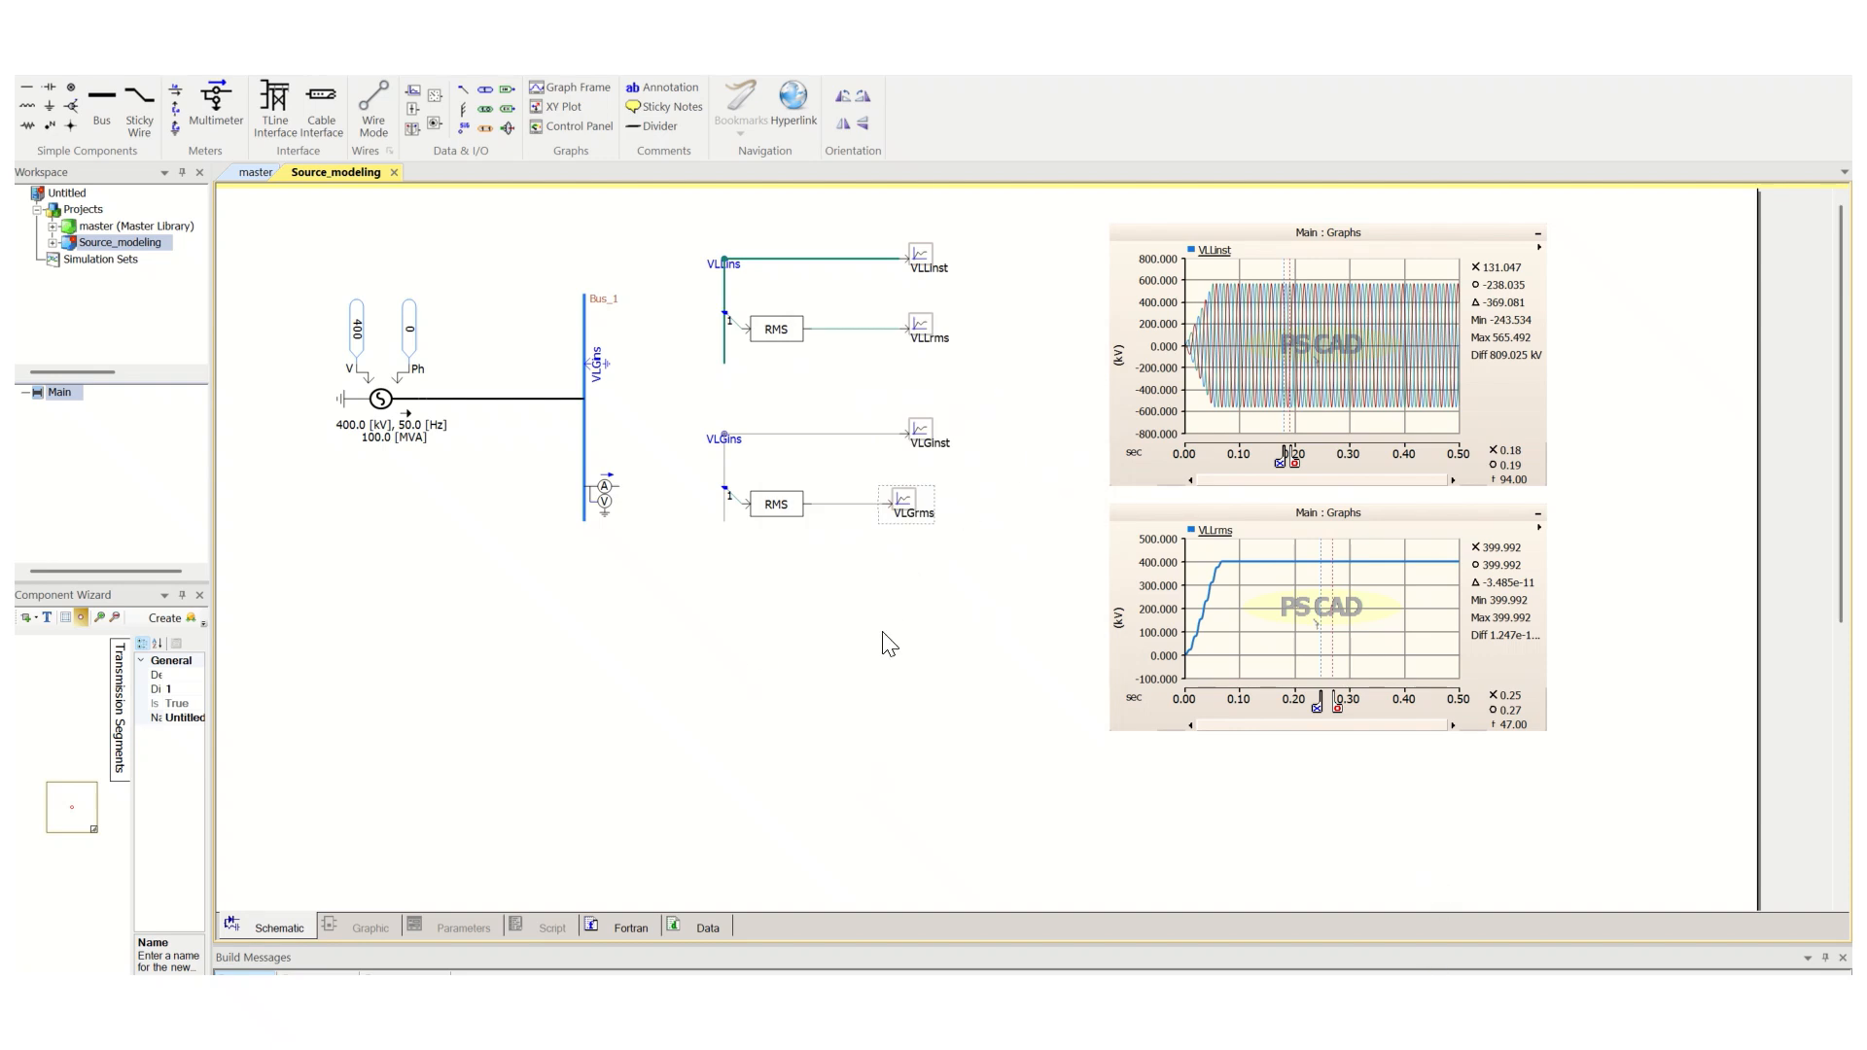
Add an overlay graph with the VLGinst signal, place it below the source circuit, and reduce its size
{"action": "left_click", "coordinate": [753, 653]}
{"action": "left_click", "coordinate": [919, 451]}
{"action": "scroll", "coordinate": [782, 550], "scroll_direction": "down", "scroll_amount": 1}
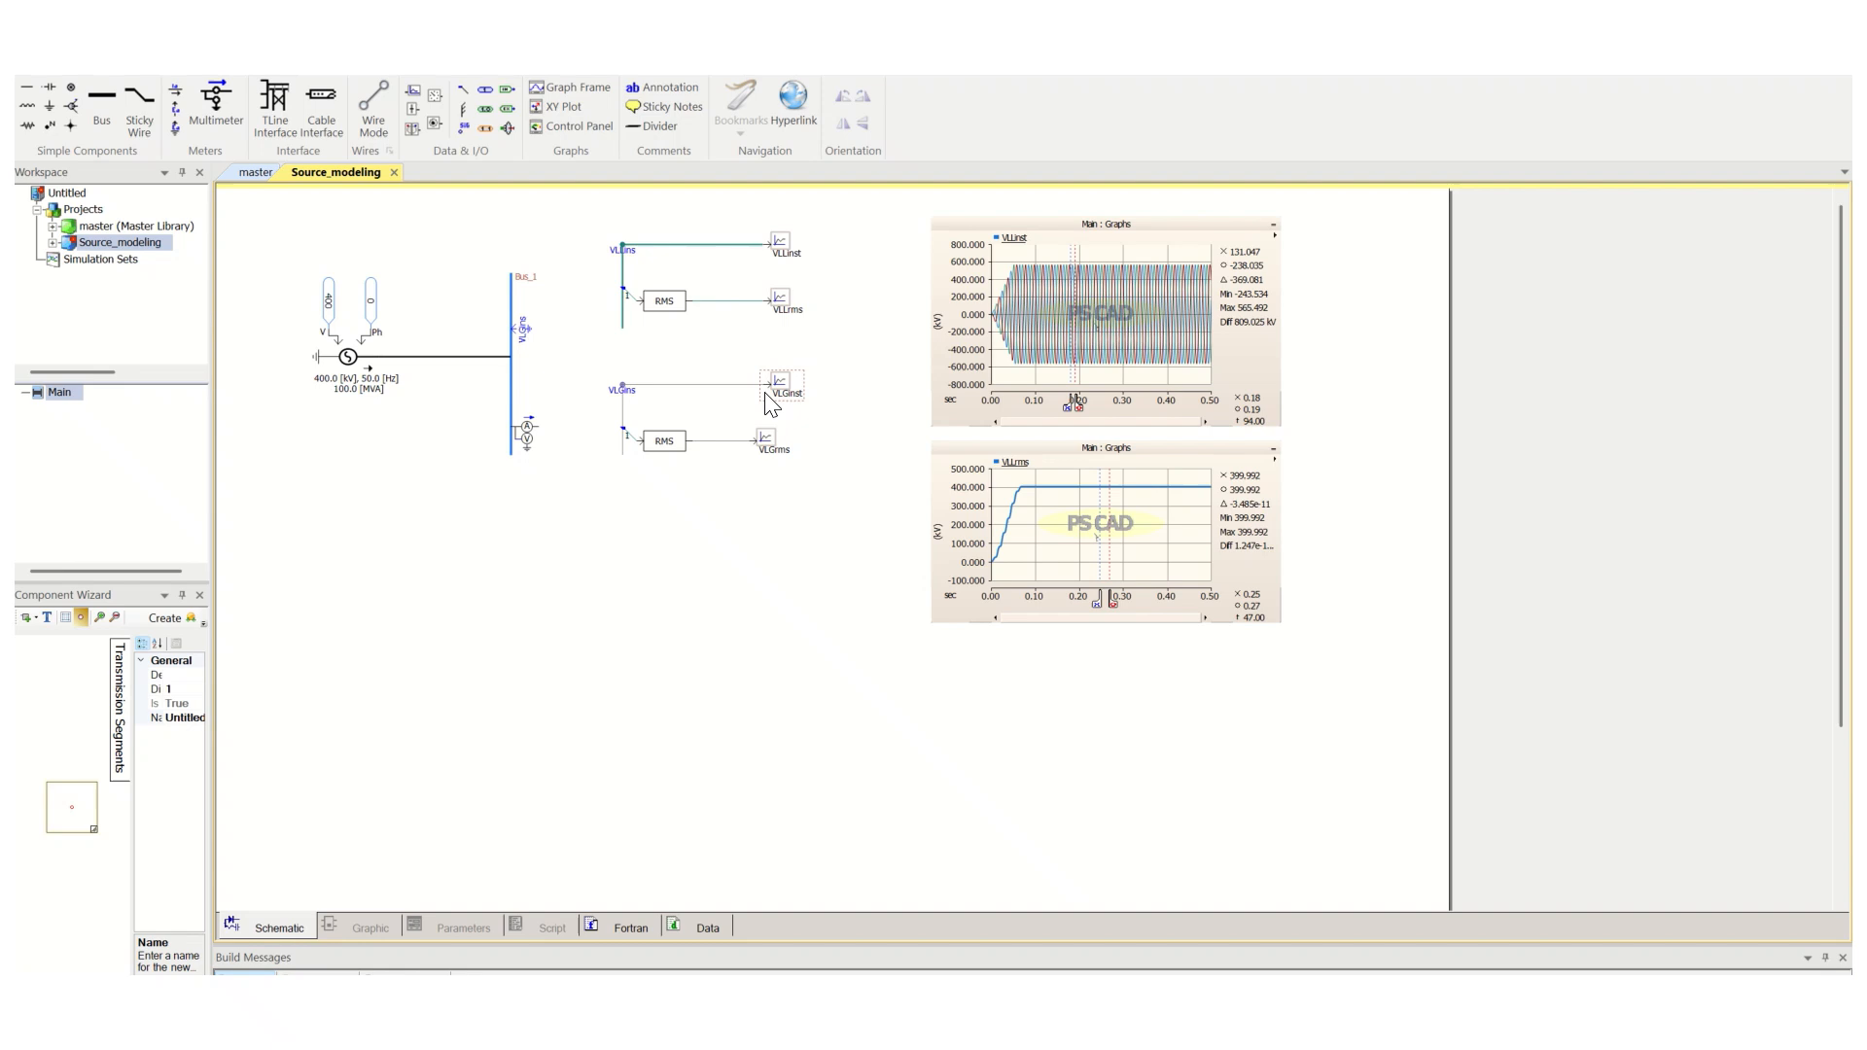
{"action": "scroll", "coordinate": [320, 384], "scroll_direction": "up", "scroll_amount": 1}
{"action": "right_click", "coordinate": [893, 375]}
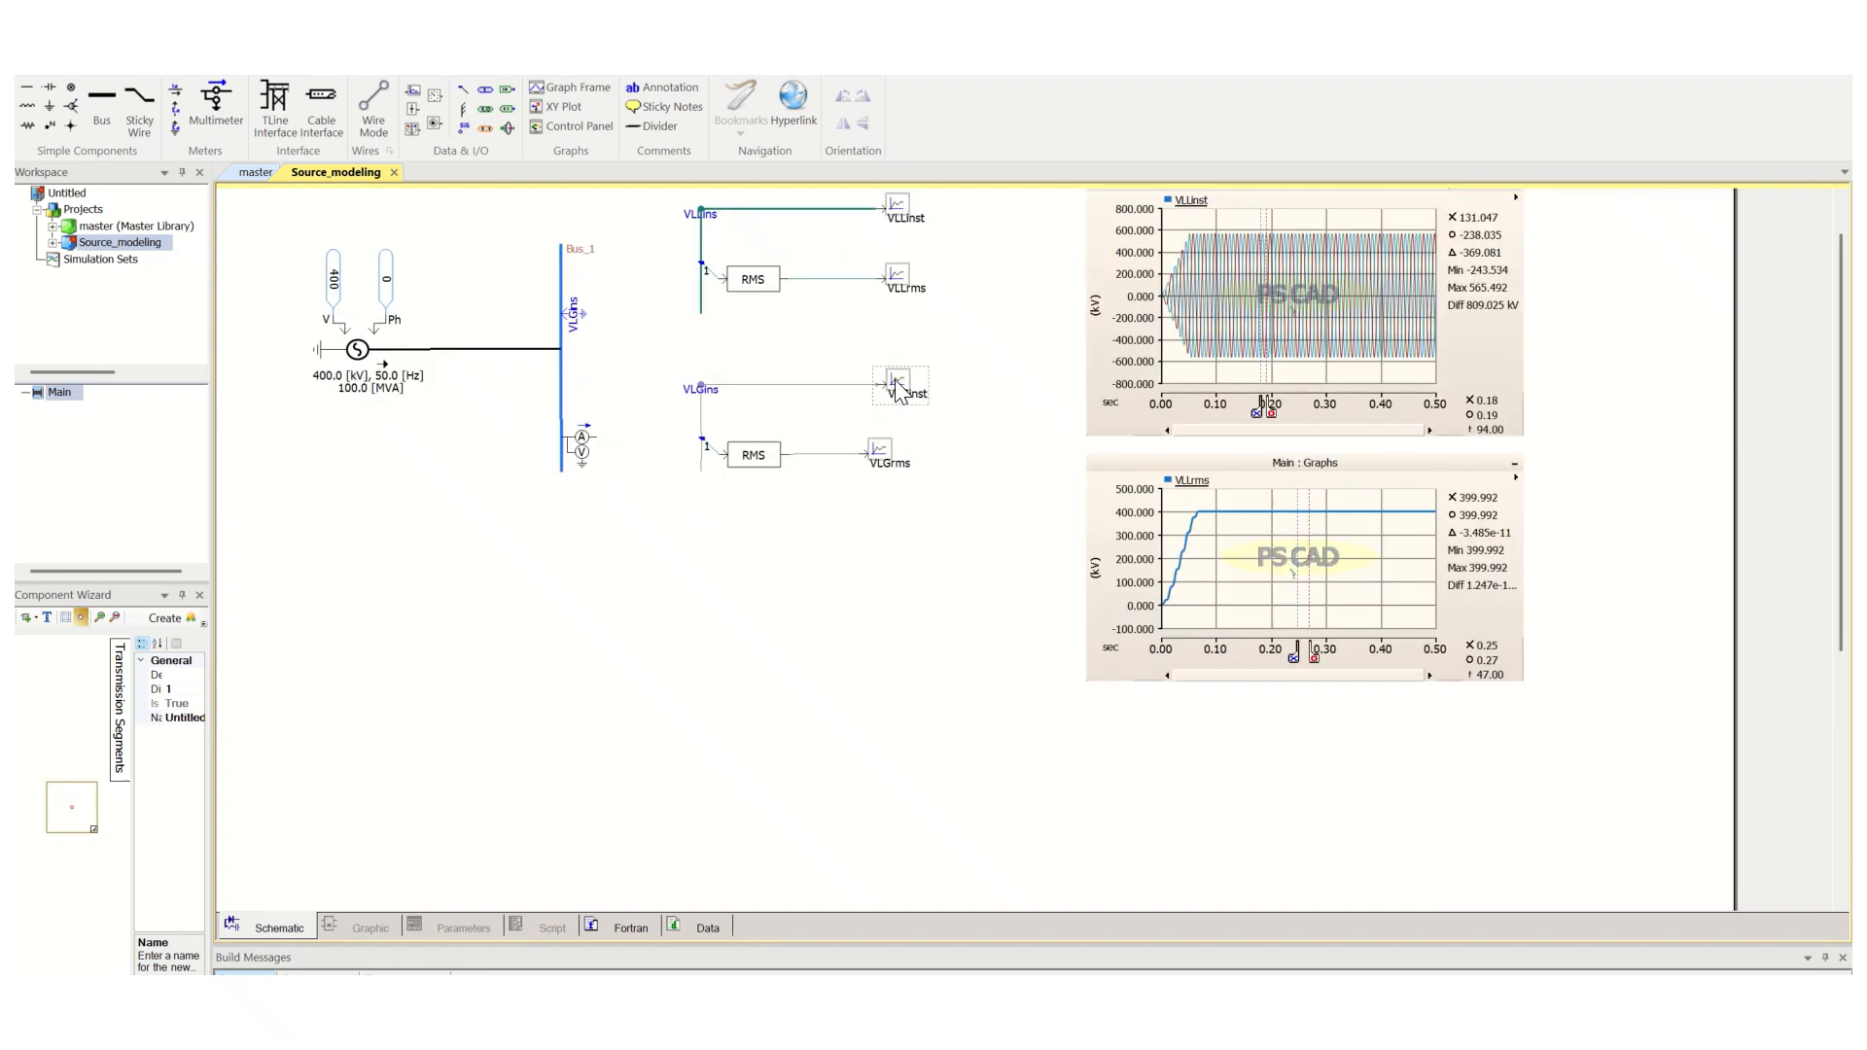
{"action": "mouse_move", "coordinate": [1017, 882]}
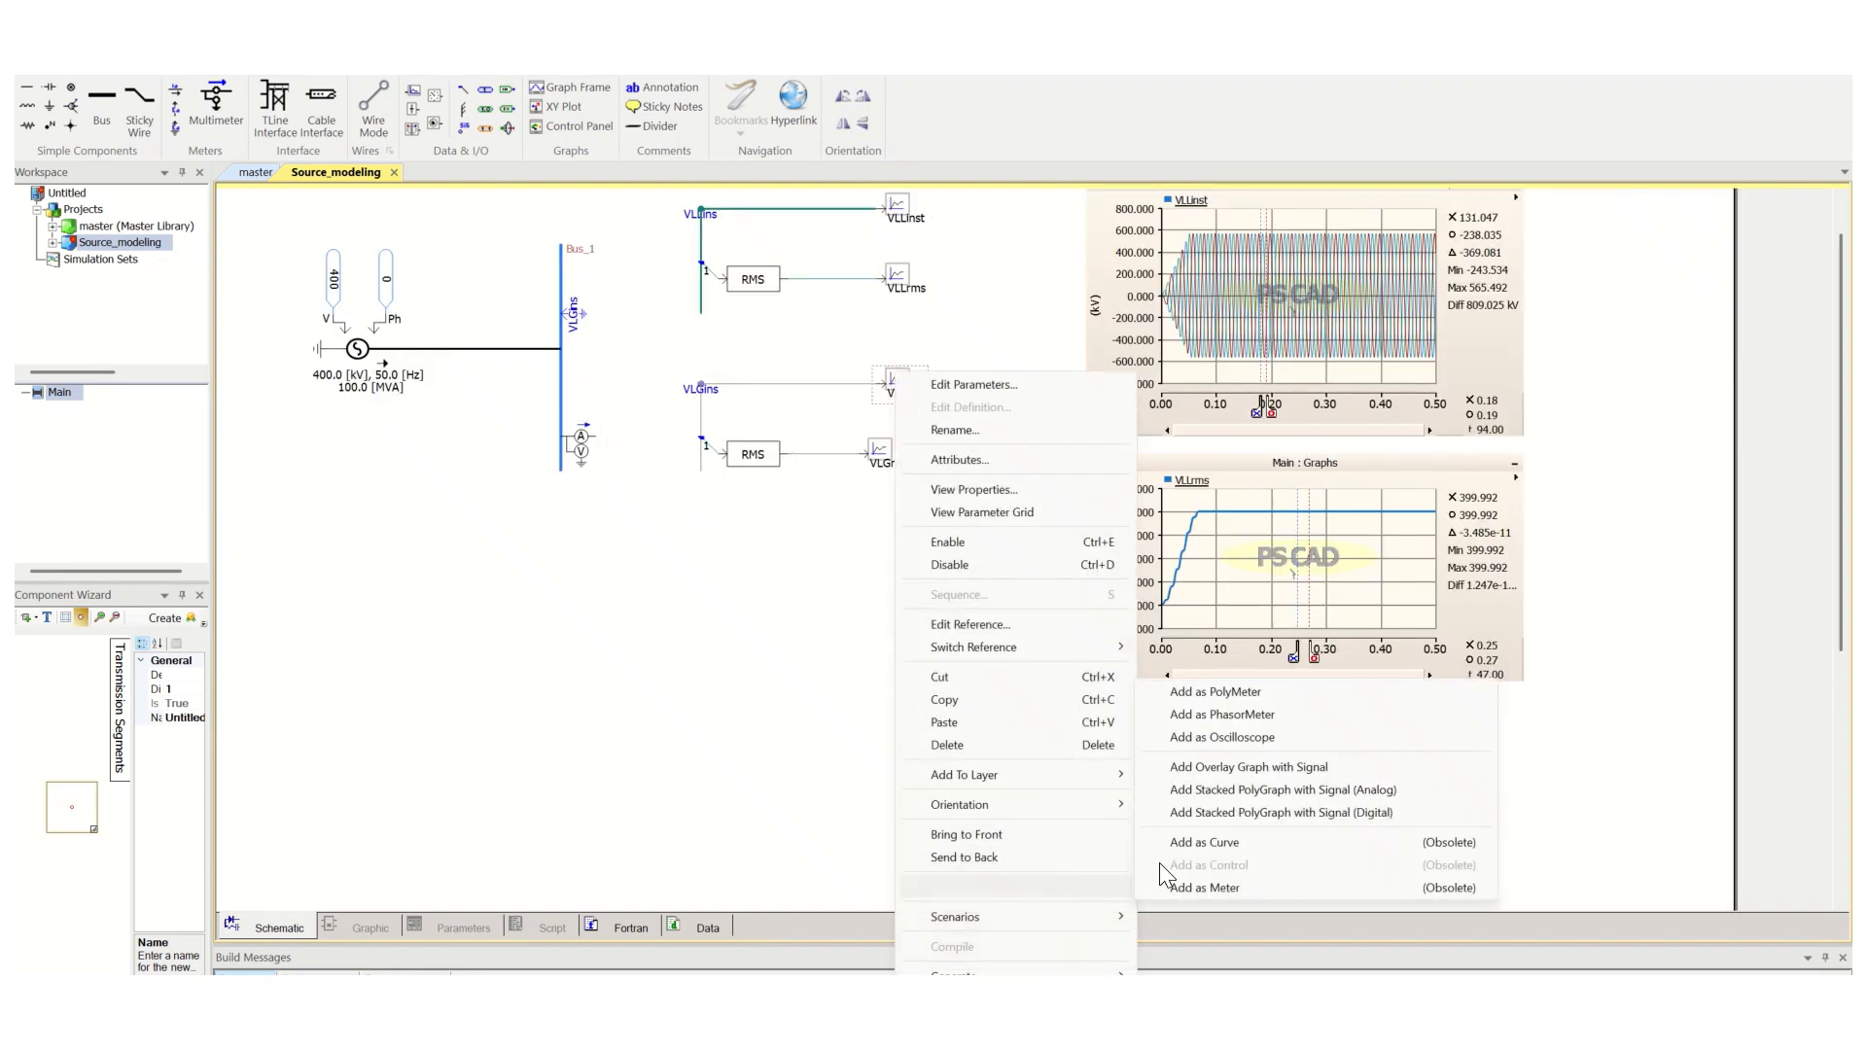
{"action": "left_click", "coordinate": [1260, 767]}
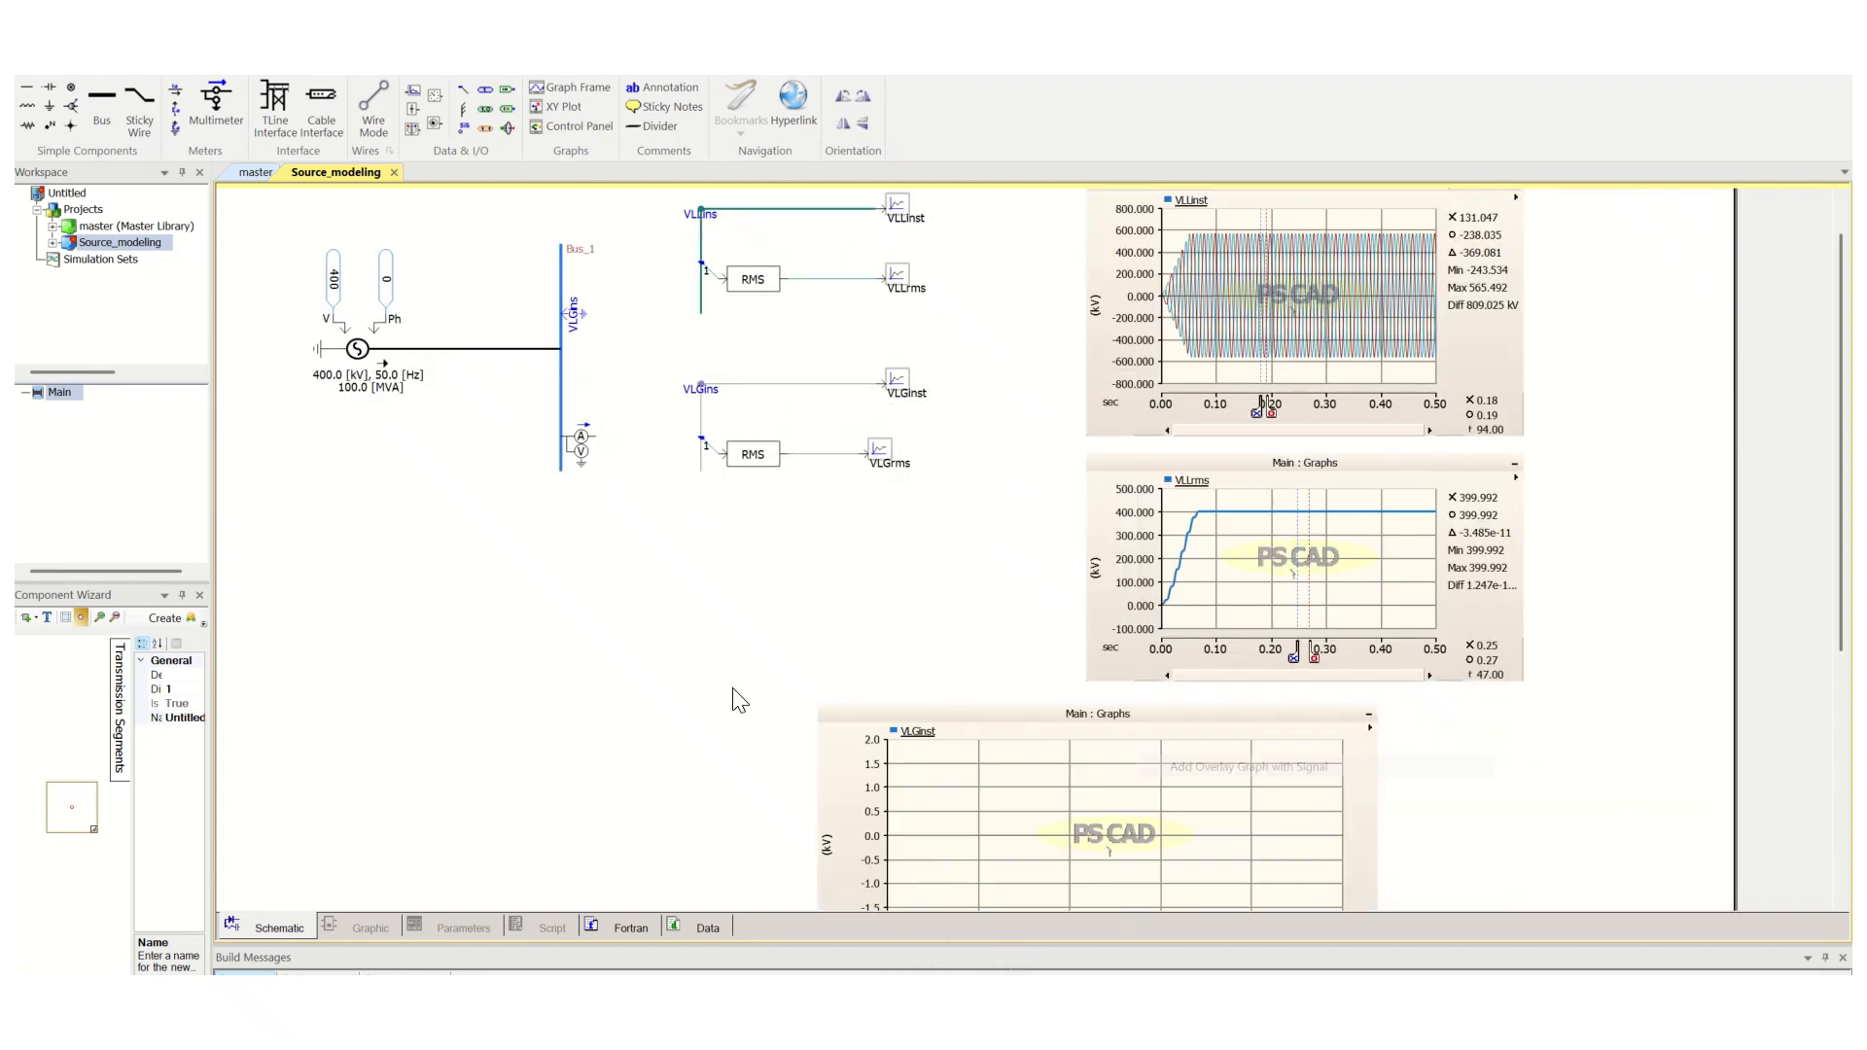
{"action": "left_click", "coordinate": [261, 569]}
{"action": "left_click", "coordinate": [465, 576]}
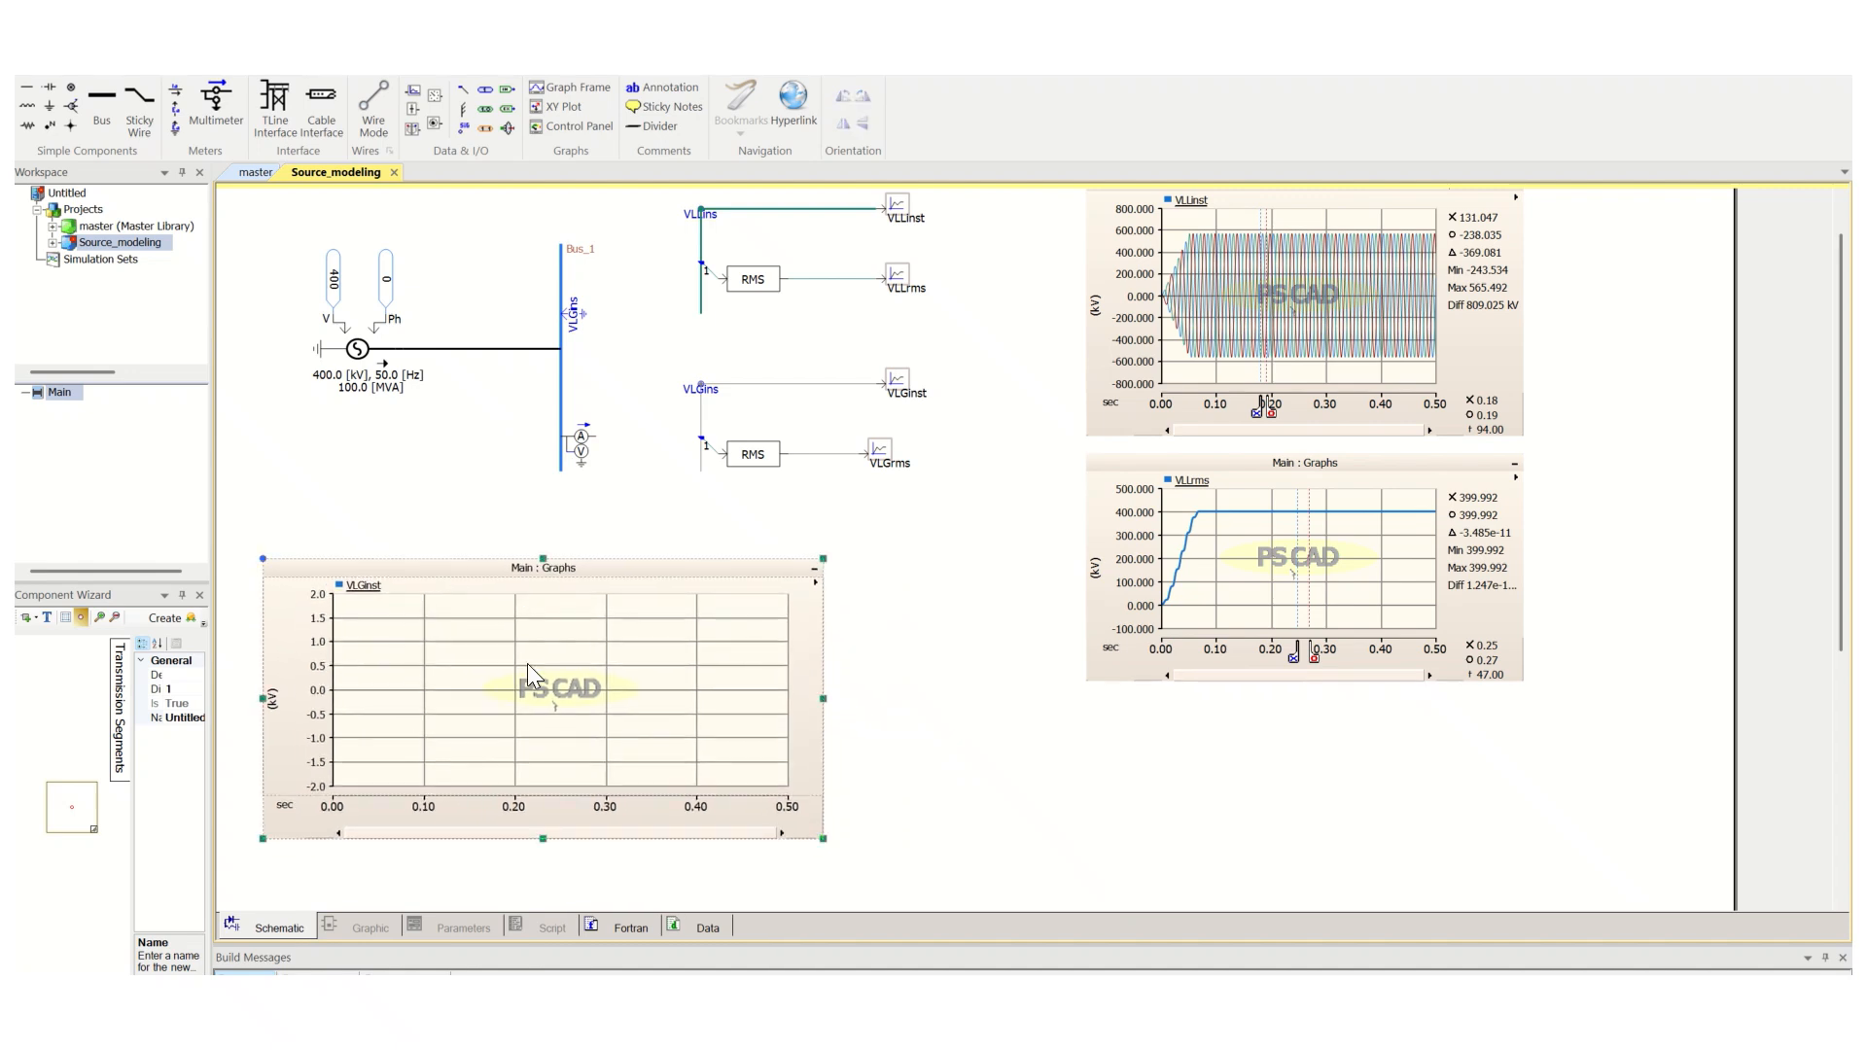
{"action": "left_click_drag", "start_coordinate": [822, 840], "coordinate": [696, 818]}
Move the VLLrms and VLLinst graphs farther right on the schematic, keeping them stacked
{"action": "left_click_drag", "start_coordinate": [1212, 469], "coordinate": [1334, 468]}
{"action": "scroll", "coordinate": [1373, 334], "scroll_direction": "up", "scroll_amount": 1}
{"action": "left_click_drag", "start_coordinate": [1341, 231], "coordinate": [1464, 232]}
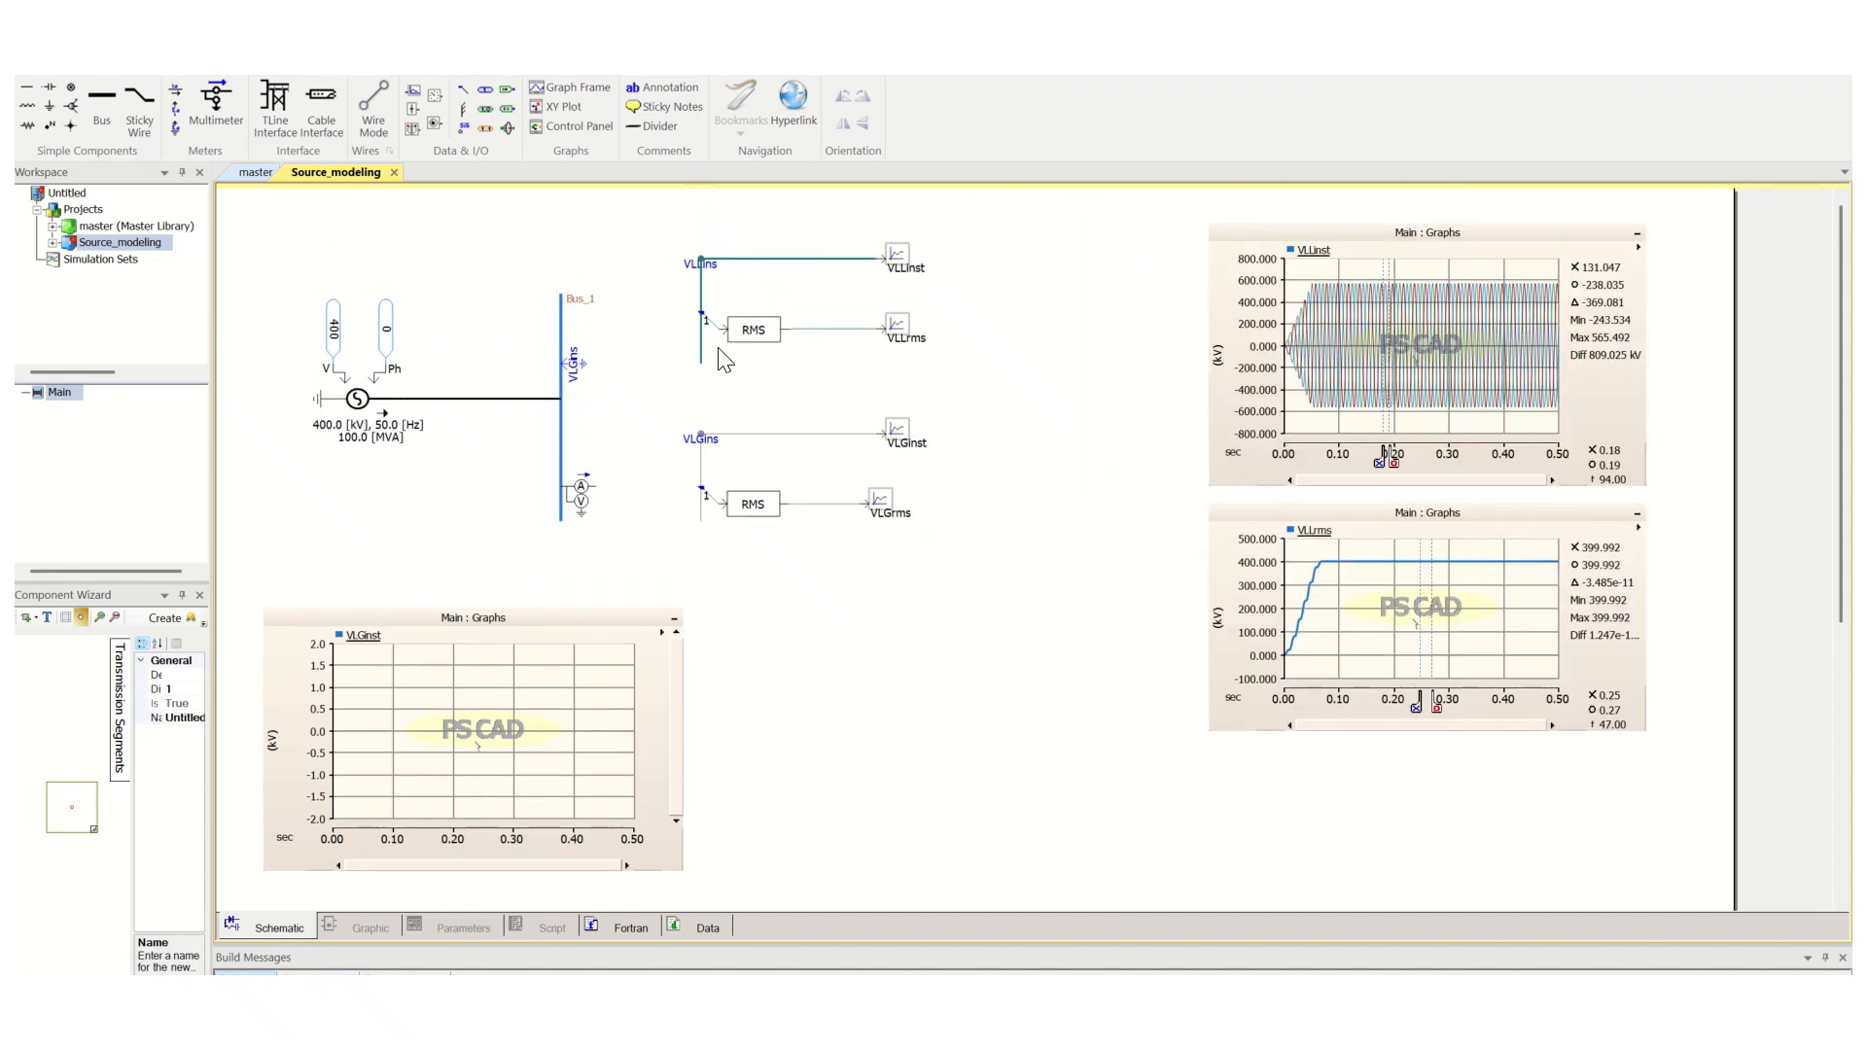
Add an overlay graph with the VLGrms signal, place it beside the VLGinst graph, and shrink it to match
{"action": "right_click", "coordinate": [885, 503]}
{"action": "mouse_move", "coordinate": [1011, 886]}
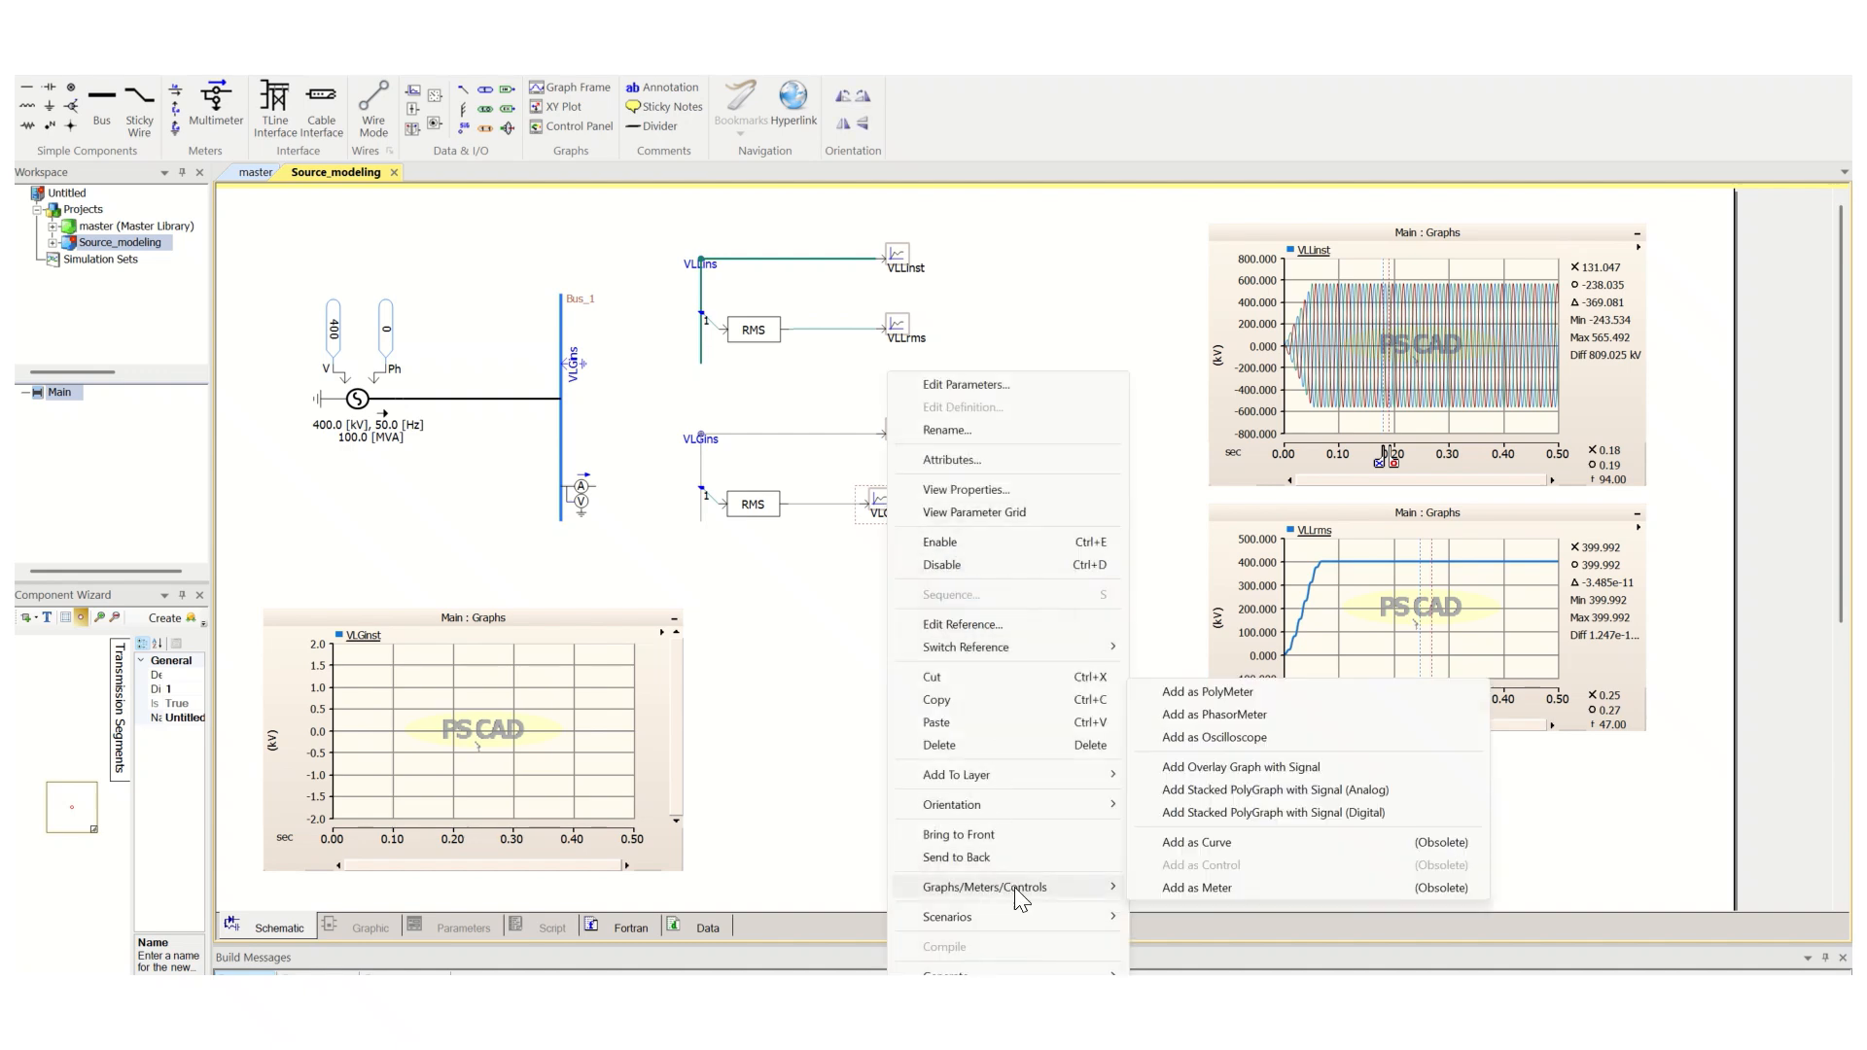
{"action": "left_click", "coordinate": [1239, 768]}
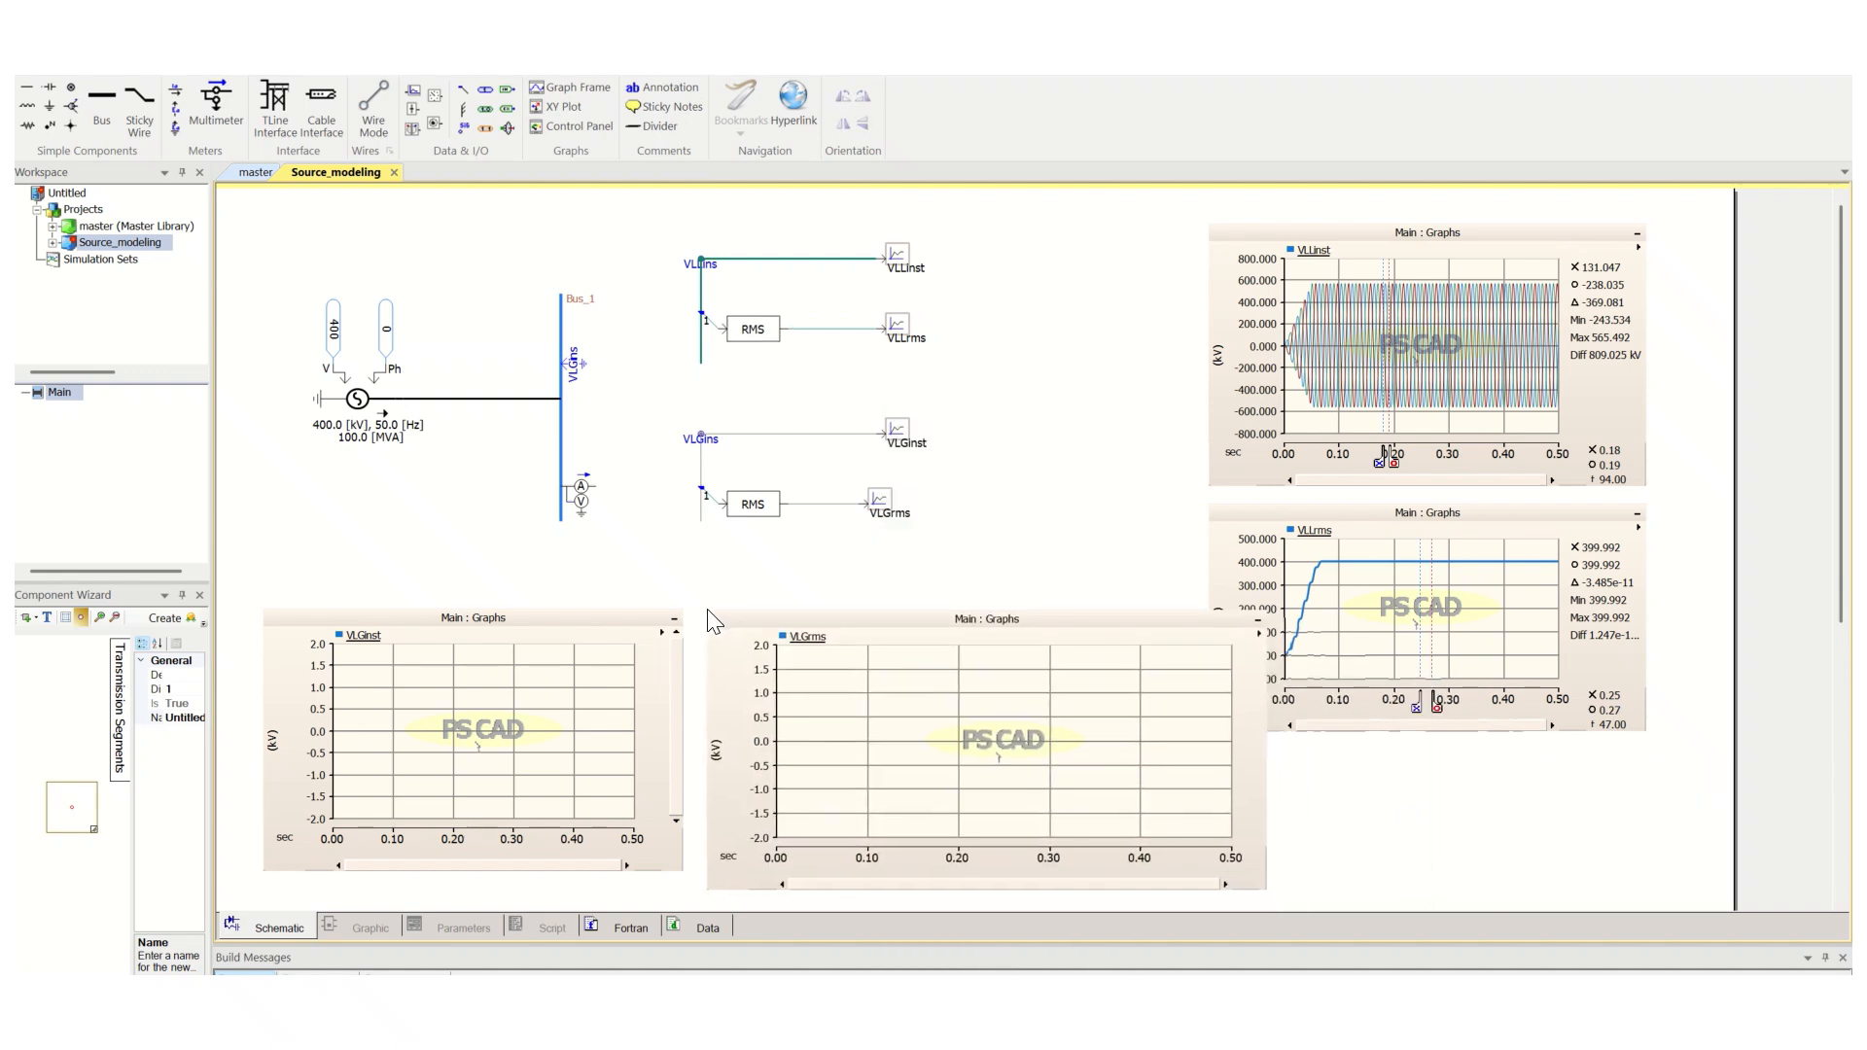
{"action": "left_click", "coordinate": [757, 626]}
{"action": "left_click_drag", "start_coordinate": [1260, 887], "coordinate": [1120, 870]}
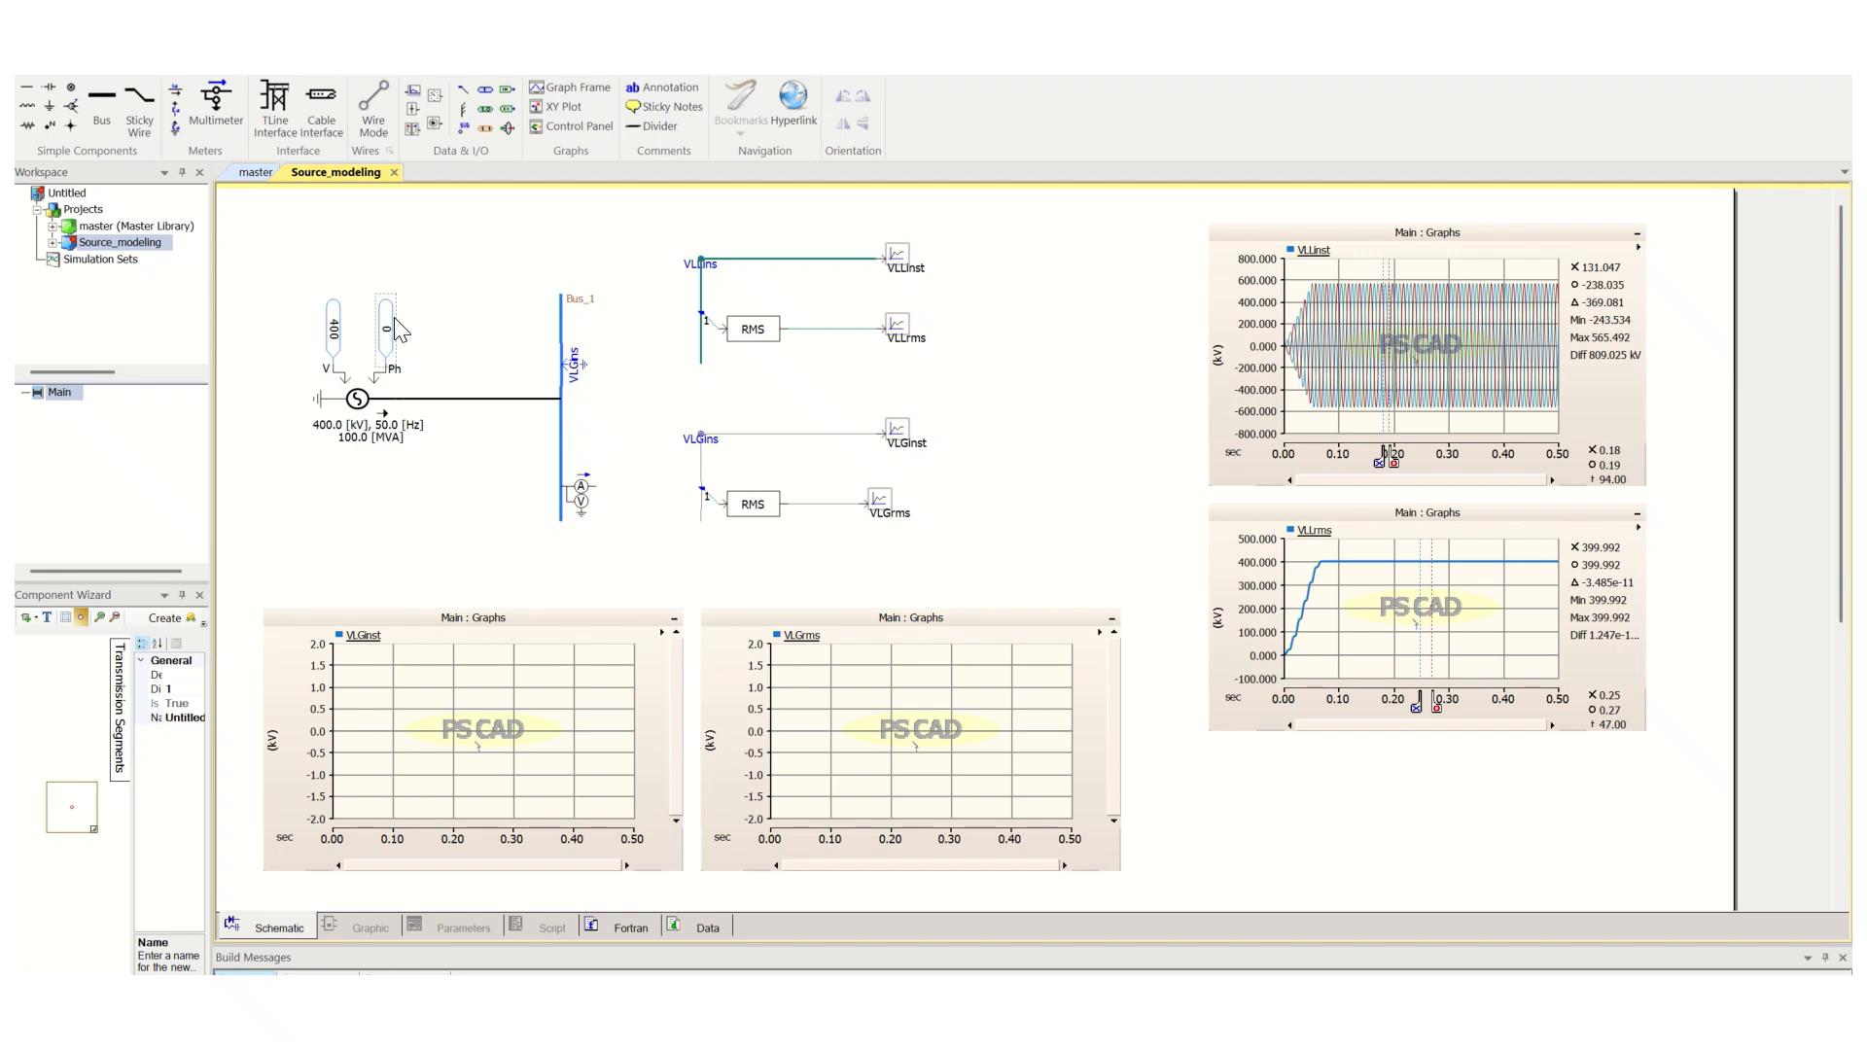
Run the simulation to plot the VLGinst and VLGrms signals
{"action": "left_click", "coordinate": [117, 77]}
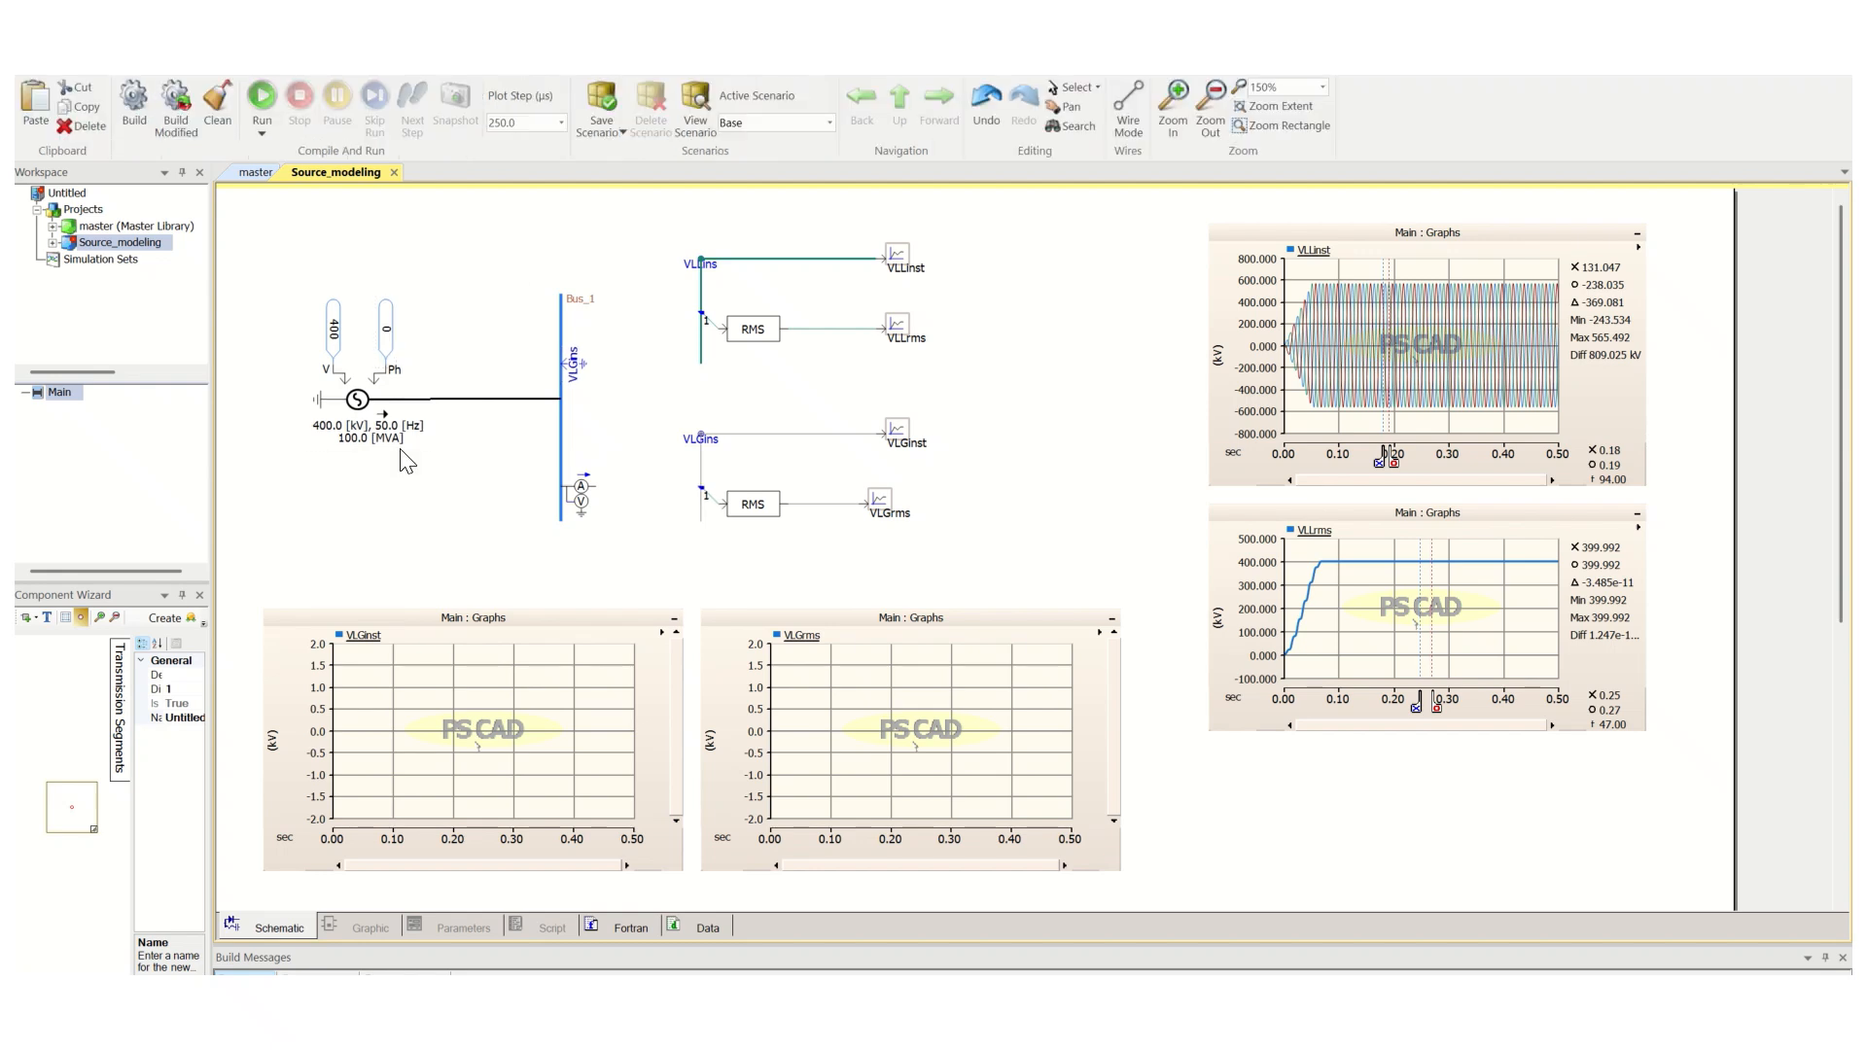
{"action": "left_click", "coordinate": [262, 96]}
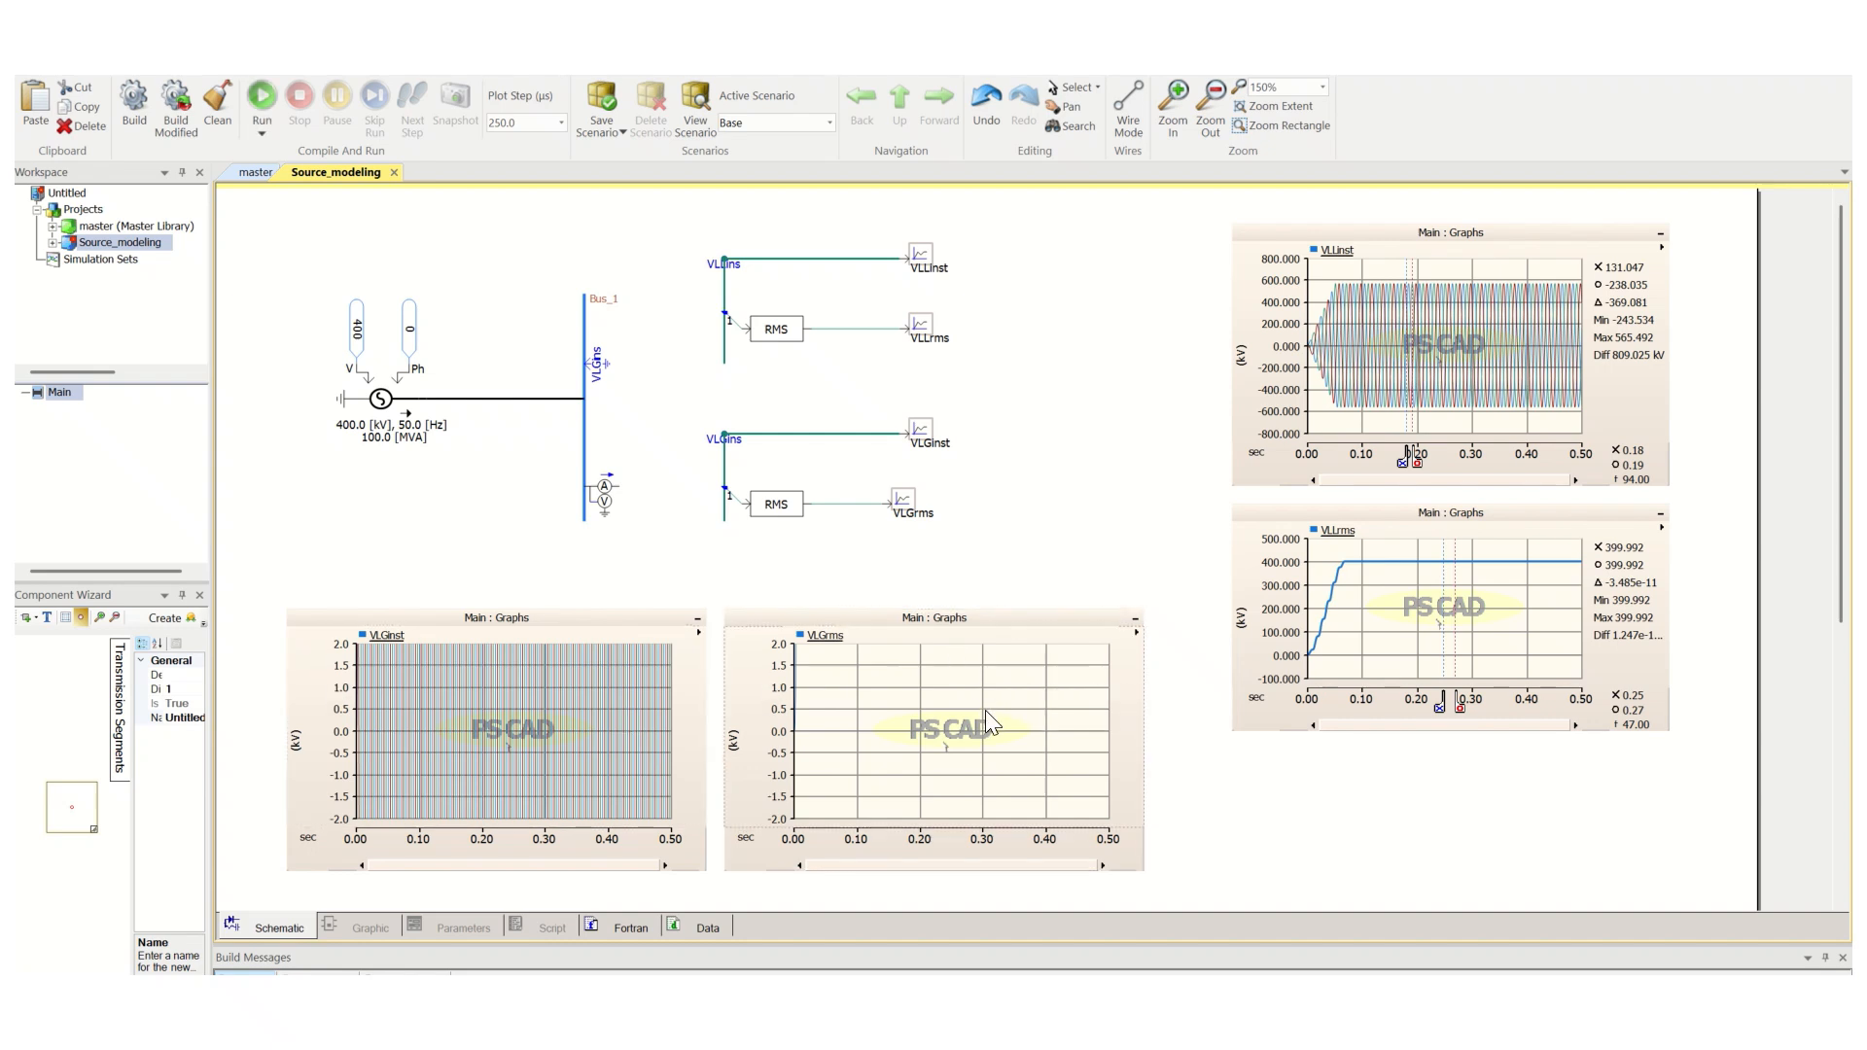
Fit the VLGinst graph's vertical axis to its curves, show its markers, and place them at about 0.24 s and 0.27 s
{"action": "mouse_move", "coordinate": [985, 711]}
{"action": "left_click", "coordinate": [598, 766]}
{"action": "key", "text": "y"}
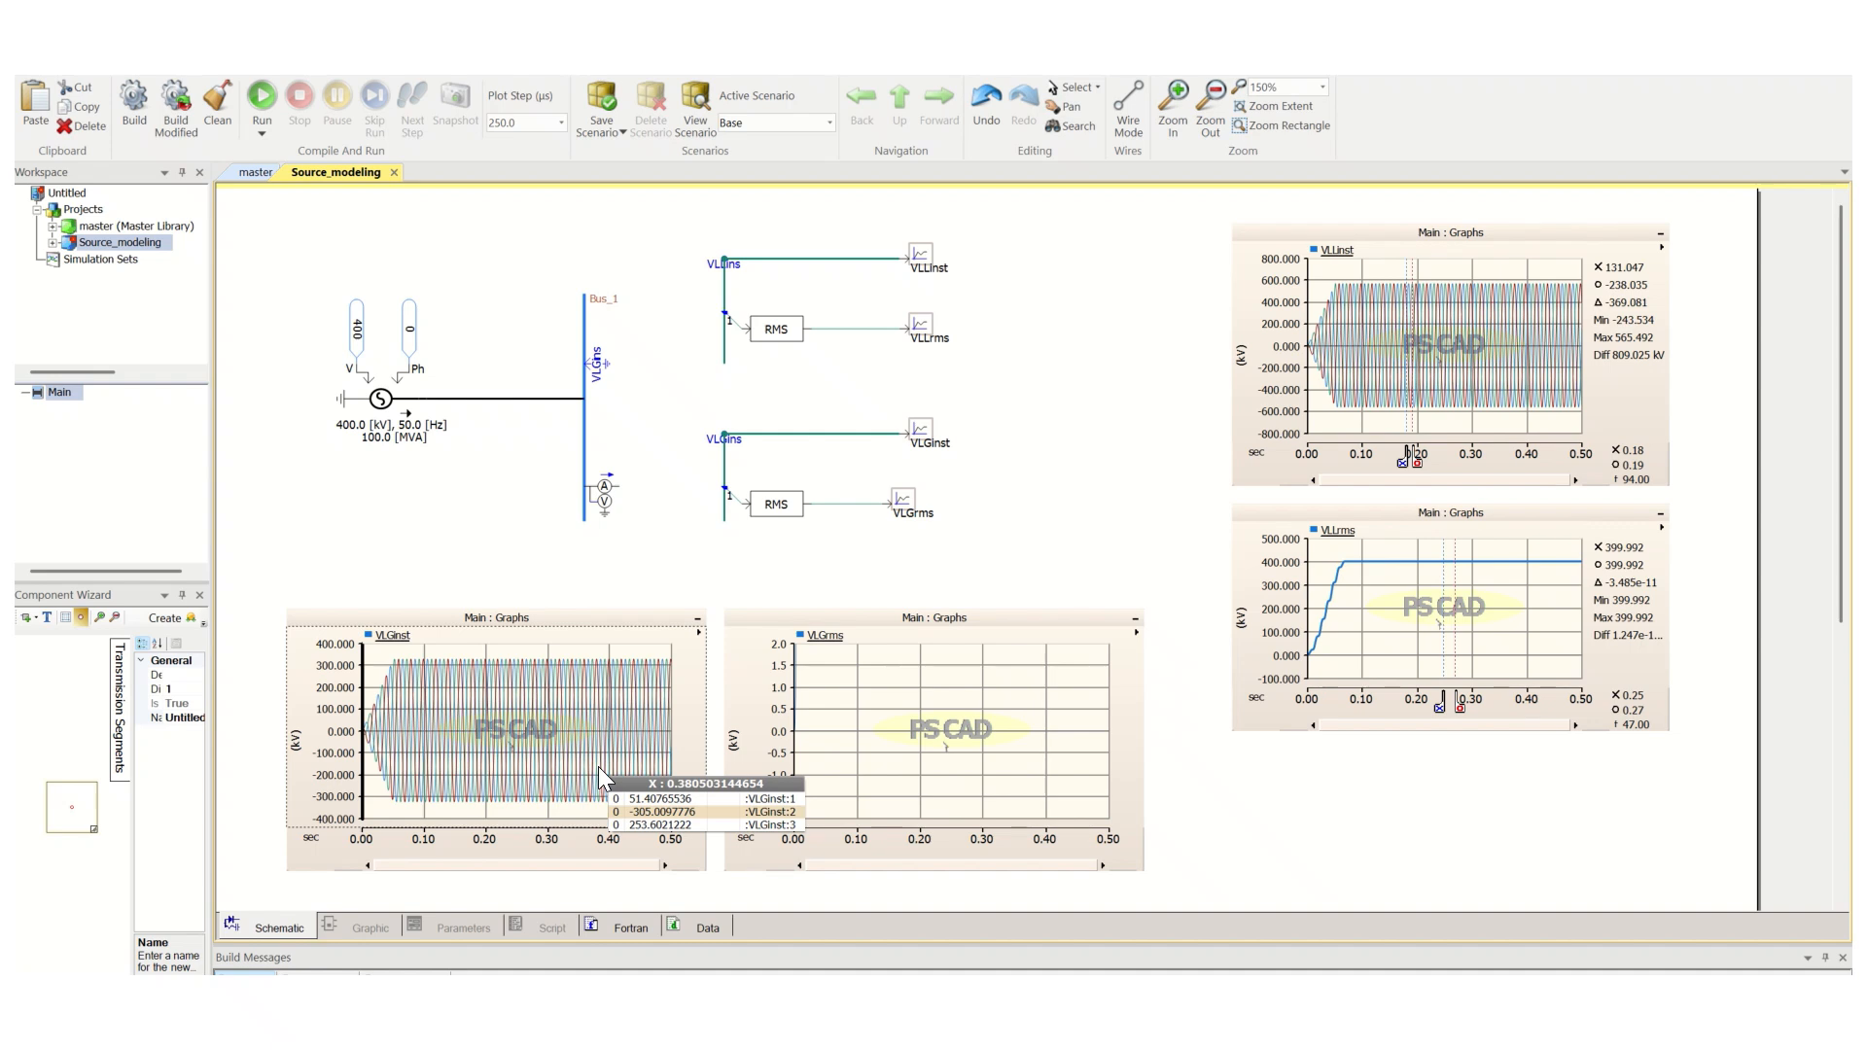
{"action": "key", "text": "m"}
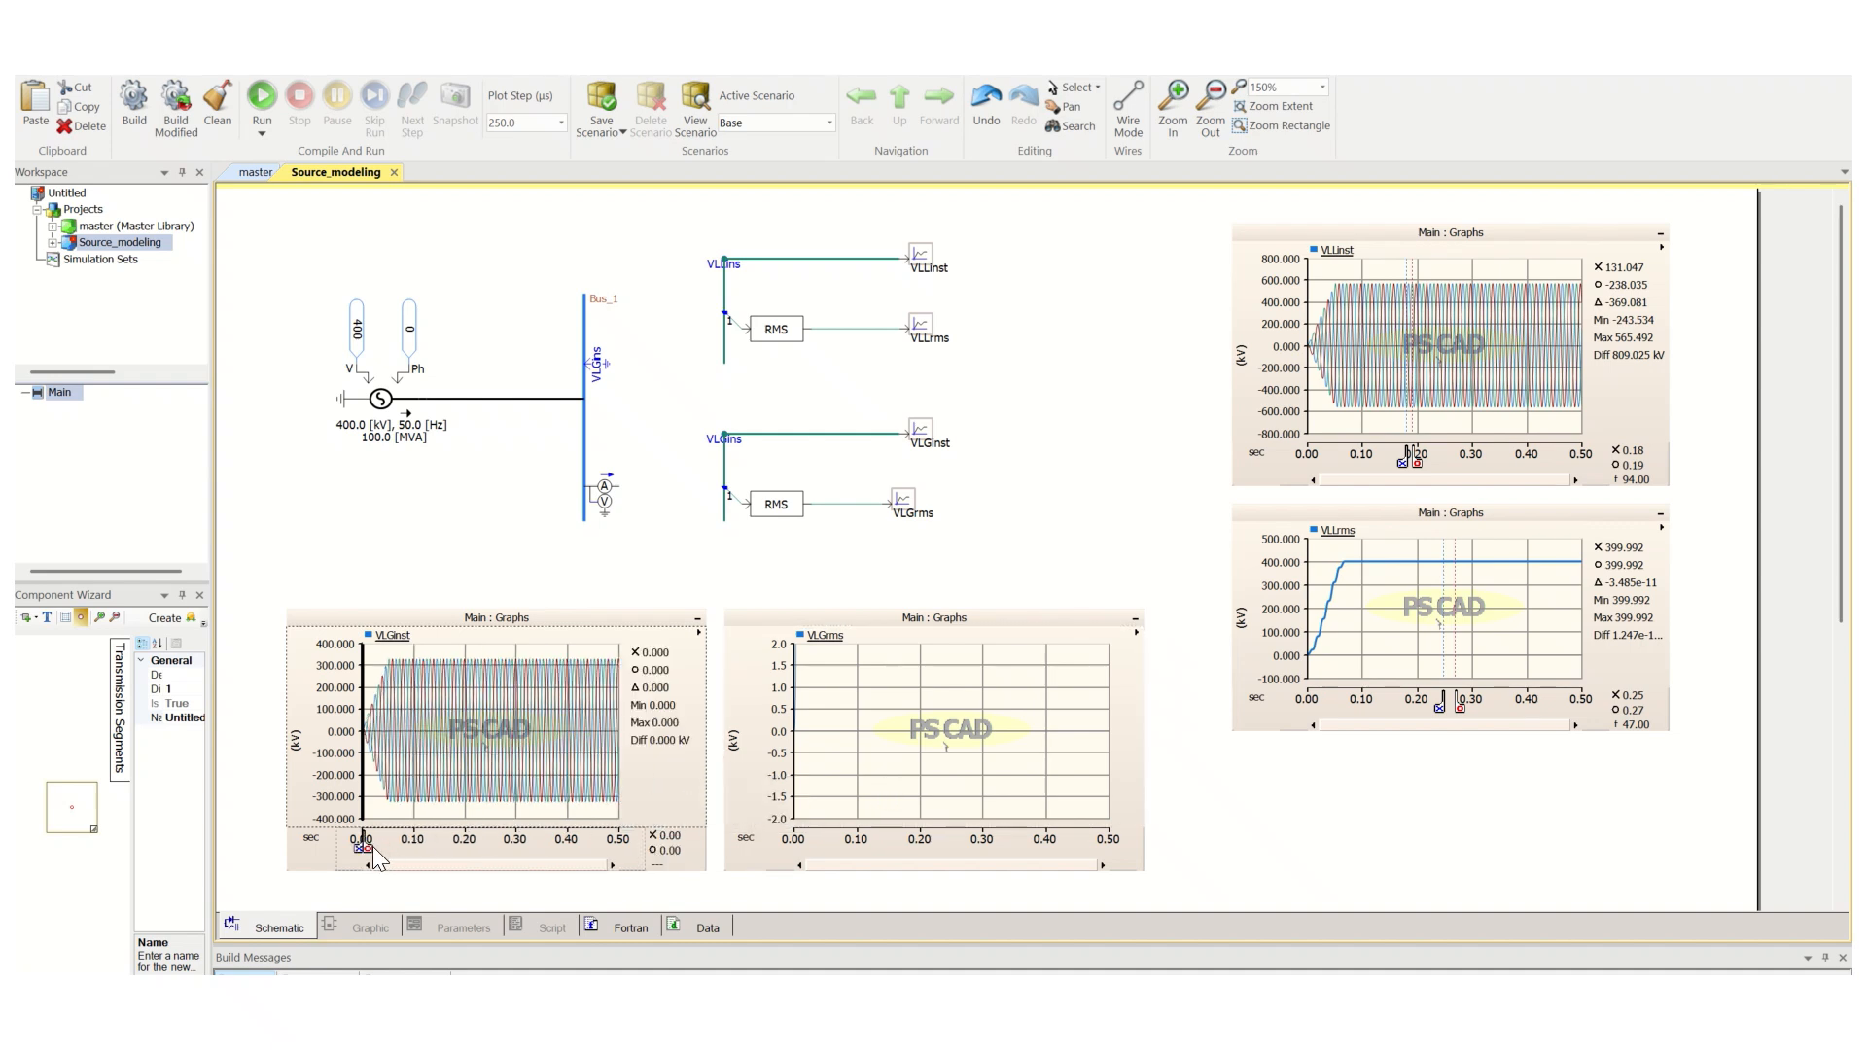
{"action": "left_click_drag", "start_coordinate": [372, 847], "coordinate": [484, 848]}
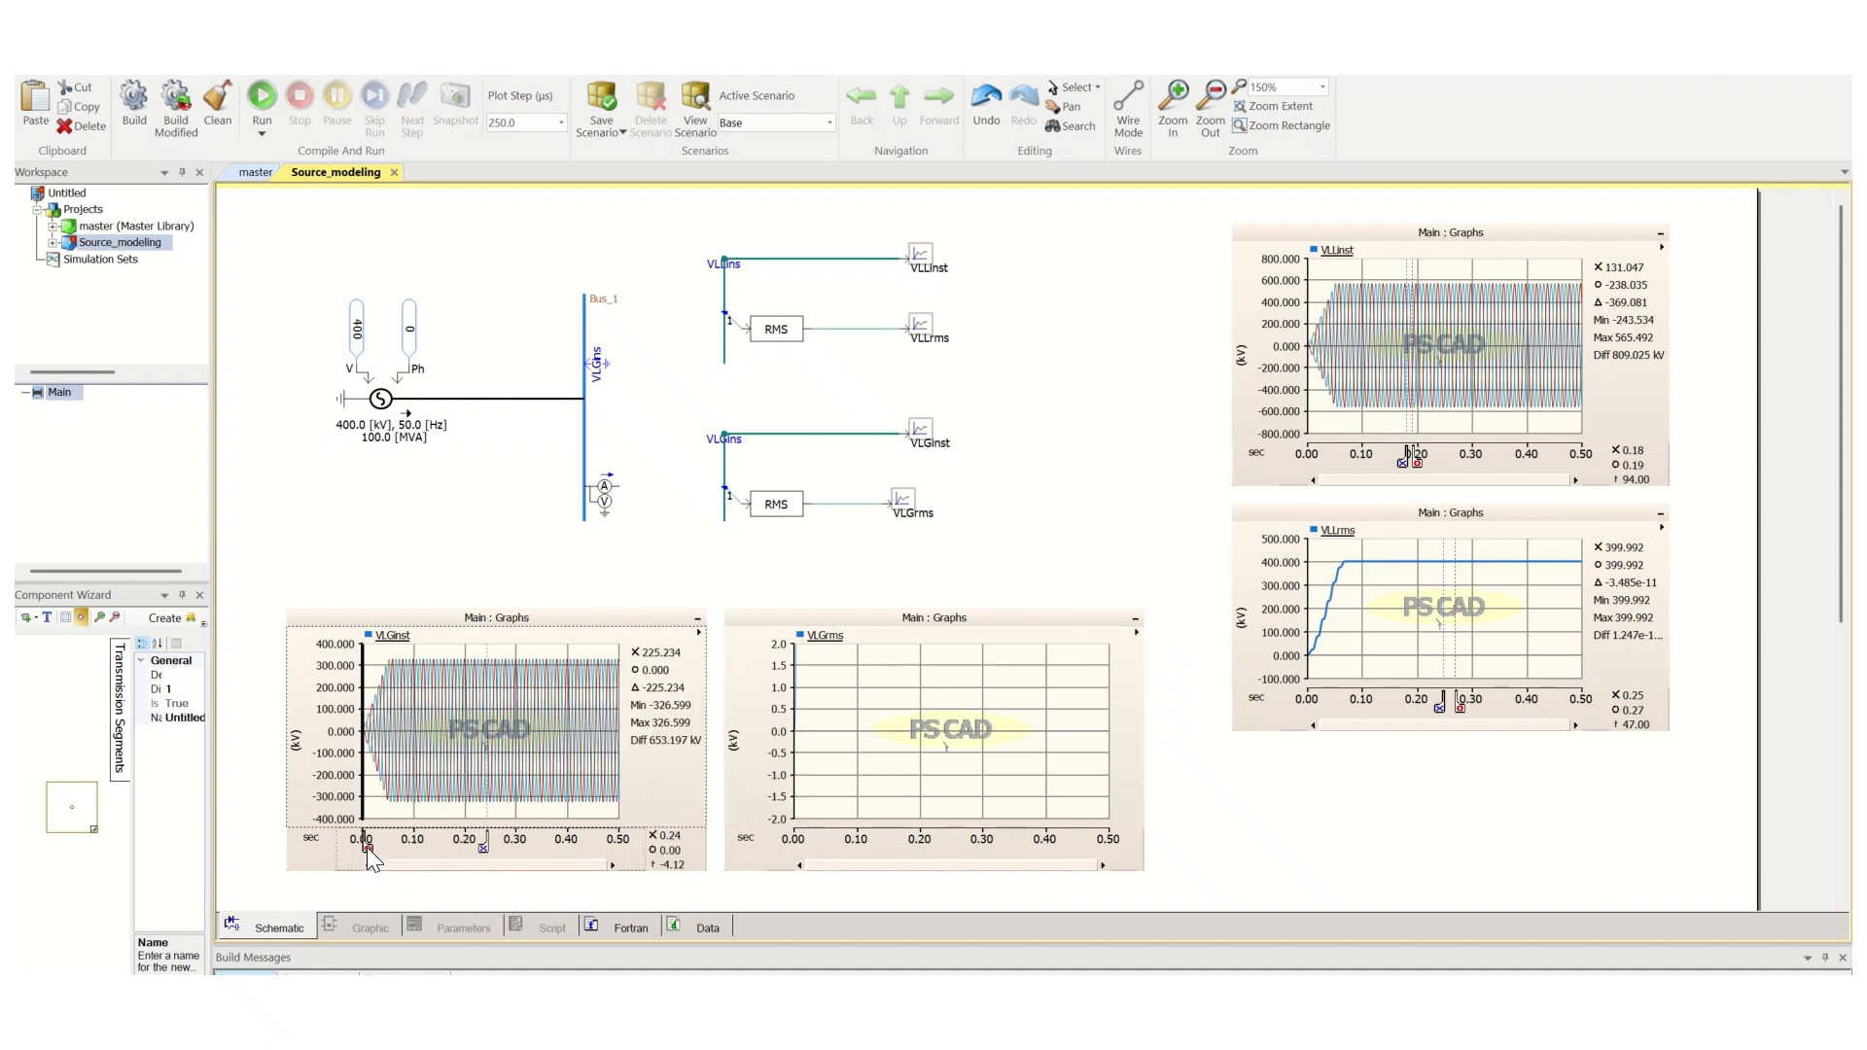
{"action": "left_click_drag", "start_coordinate": [367, 850], "coordinate": [499, 862]}
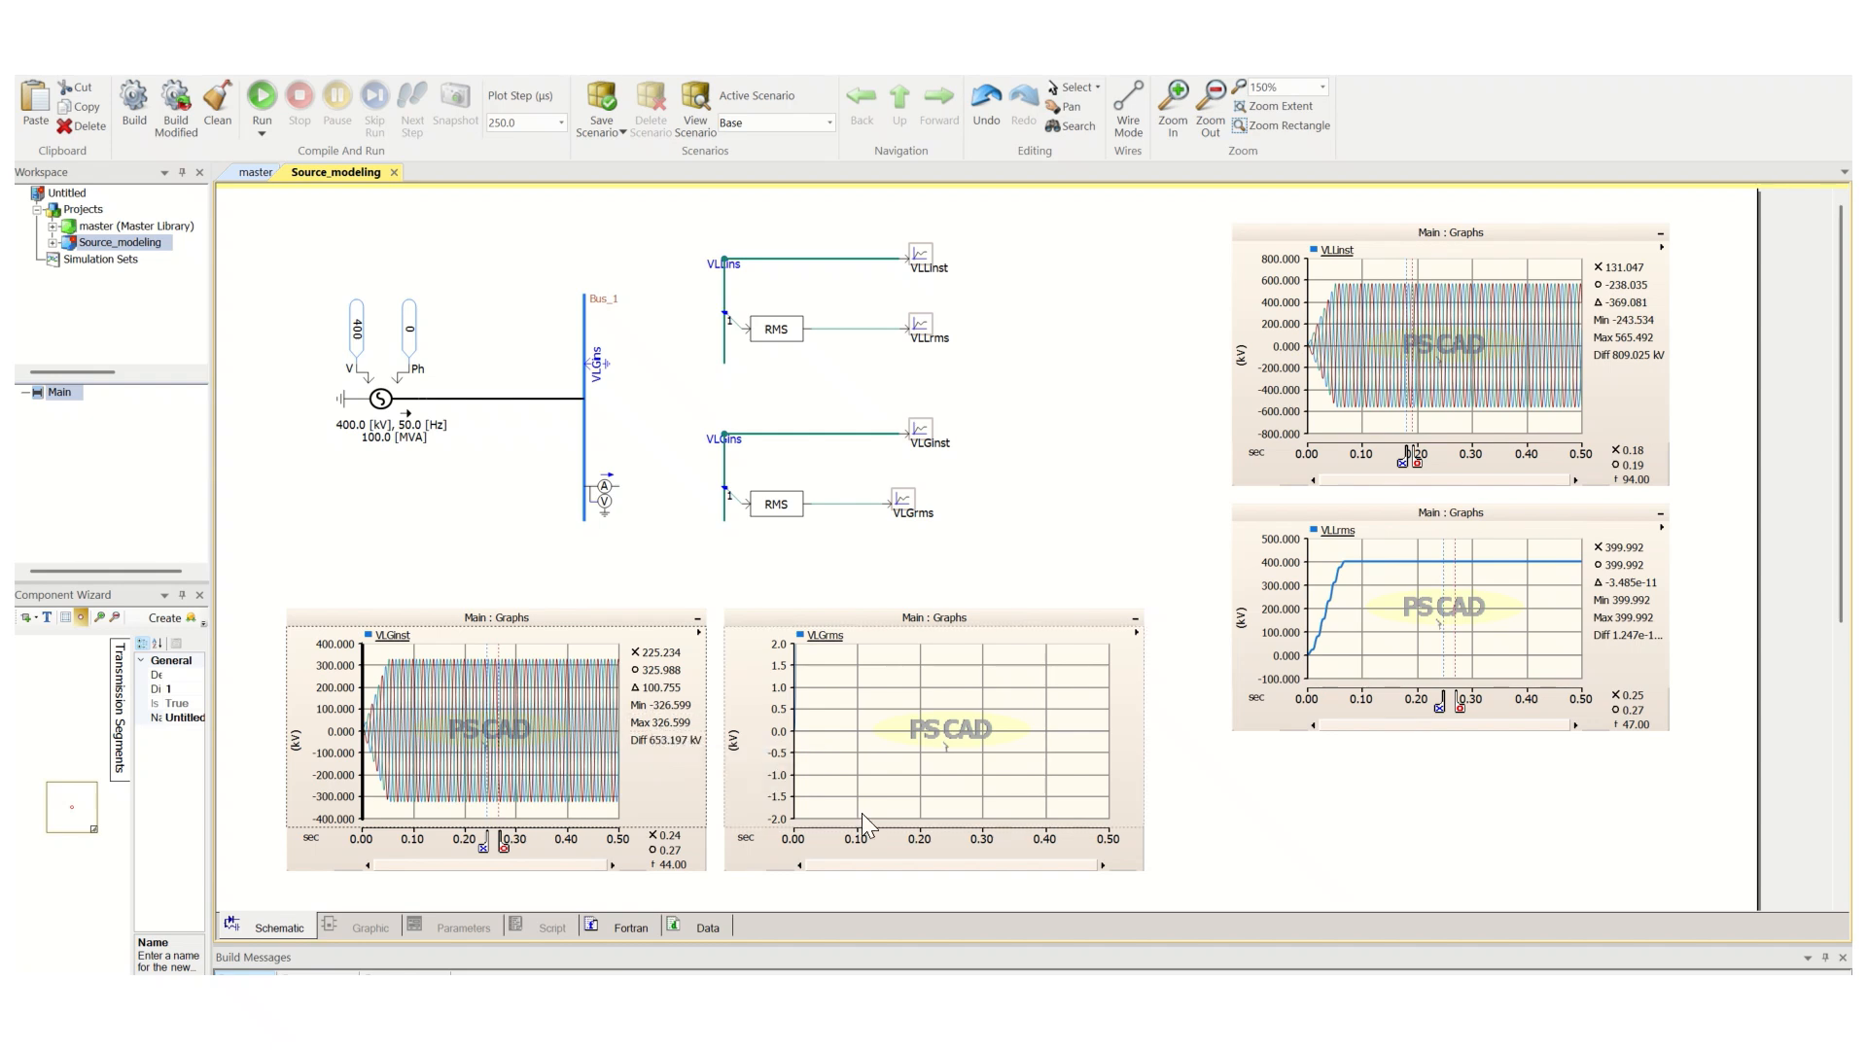
Fit the VLGrms graph vertically, make its trace bold, and show markers placed at about 0.26 s and 0.27 s
{"action": "left_click", "coordinate": [892, 798]}
{"action": "key", "text": "y"}
{"action": "key", "text": "m"}
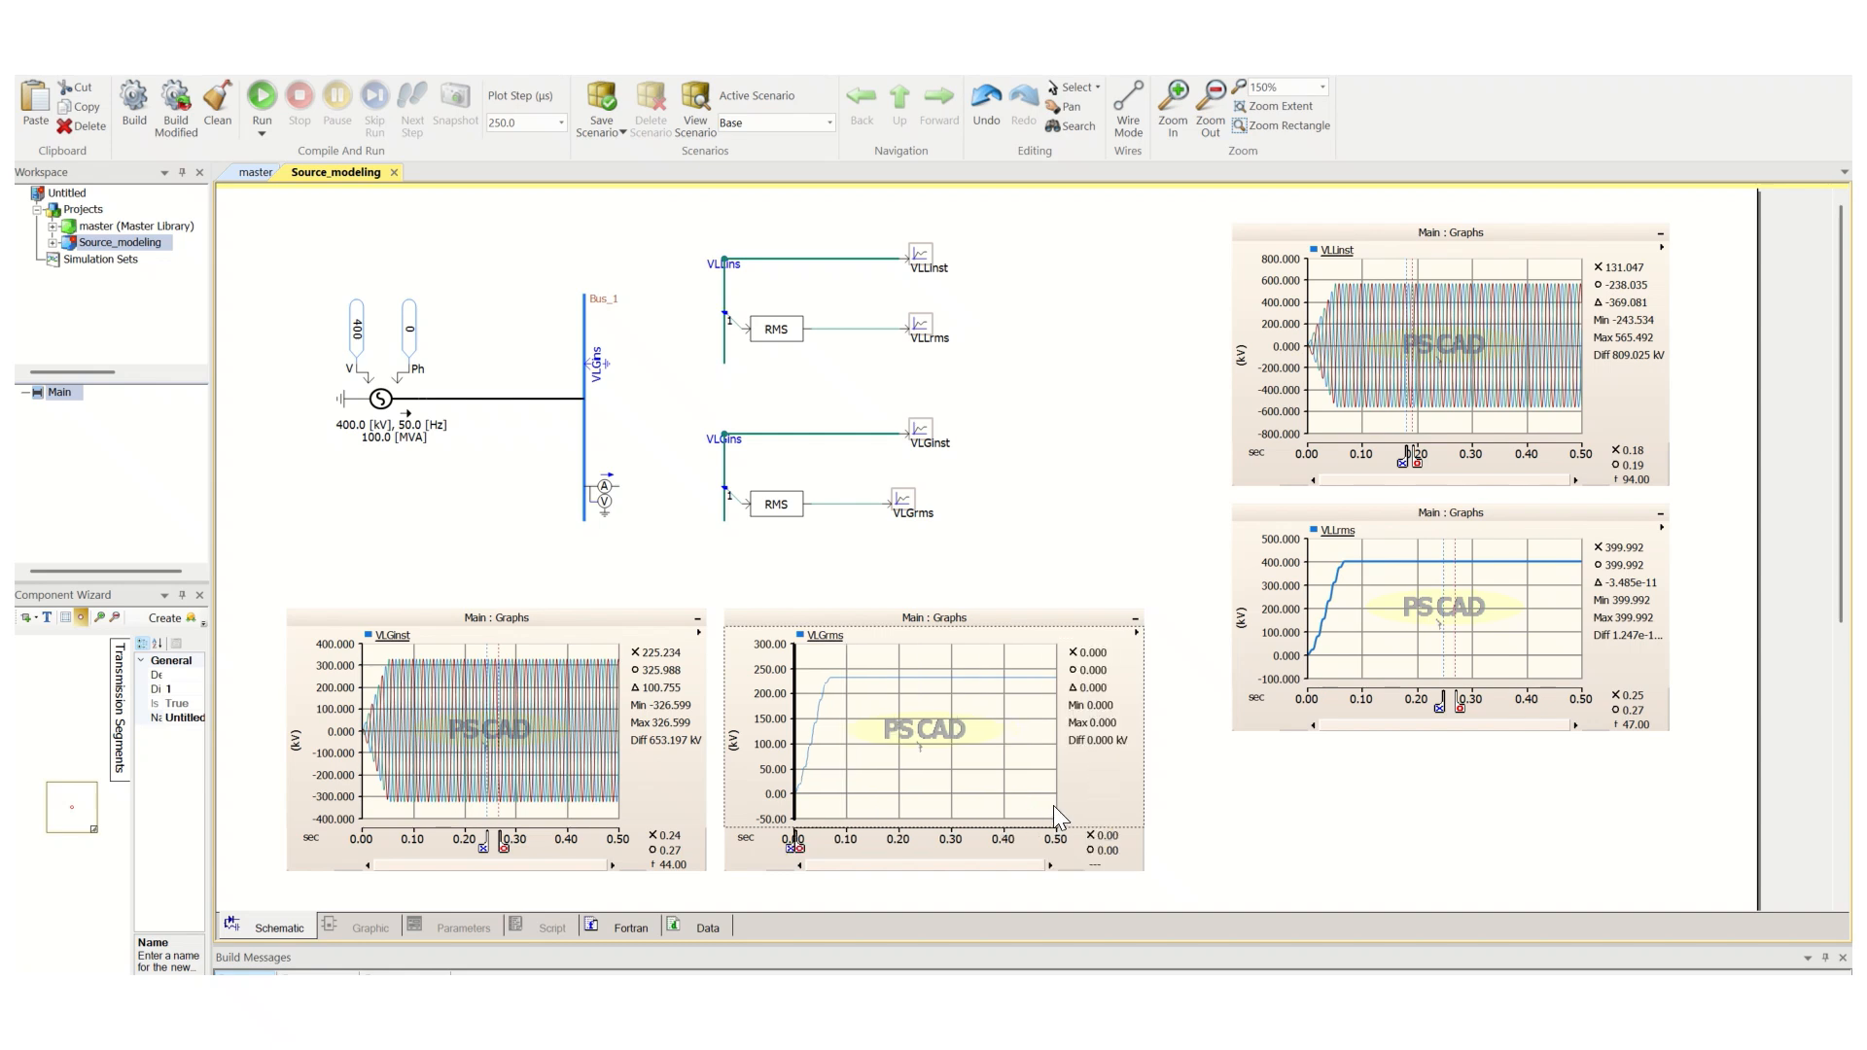
{"action": "left_click", "coordinate": [823, 638]}
{"action": "left_click", "coordinate": [858, 661]}
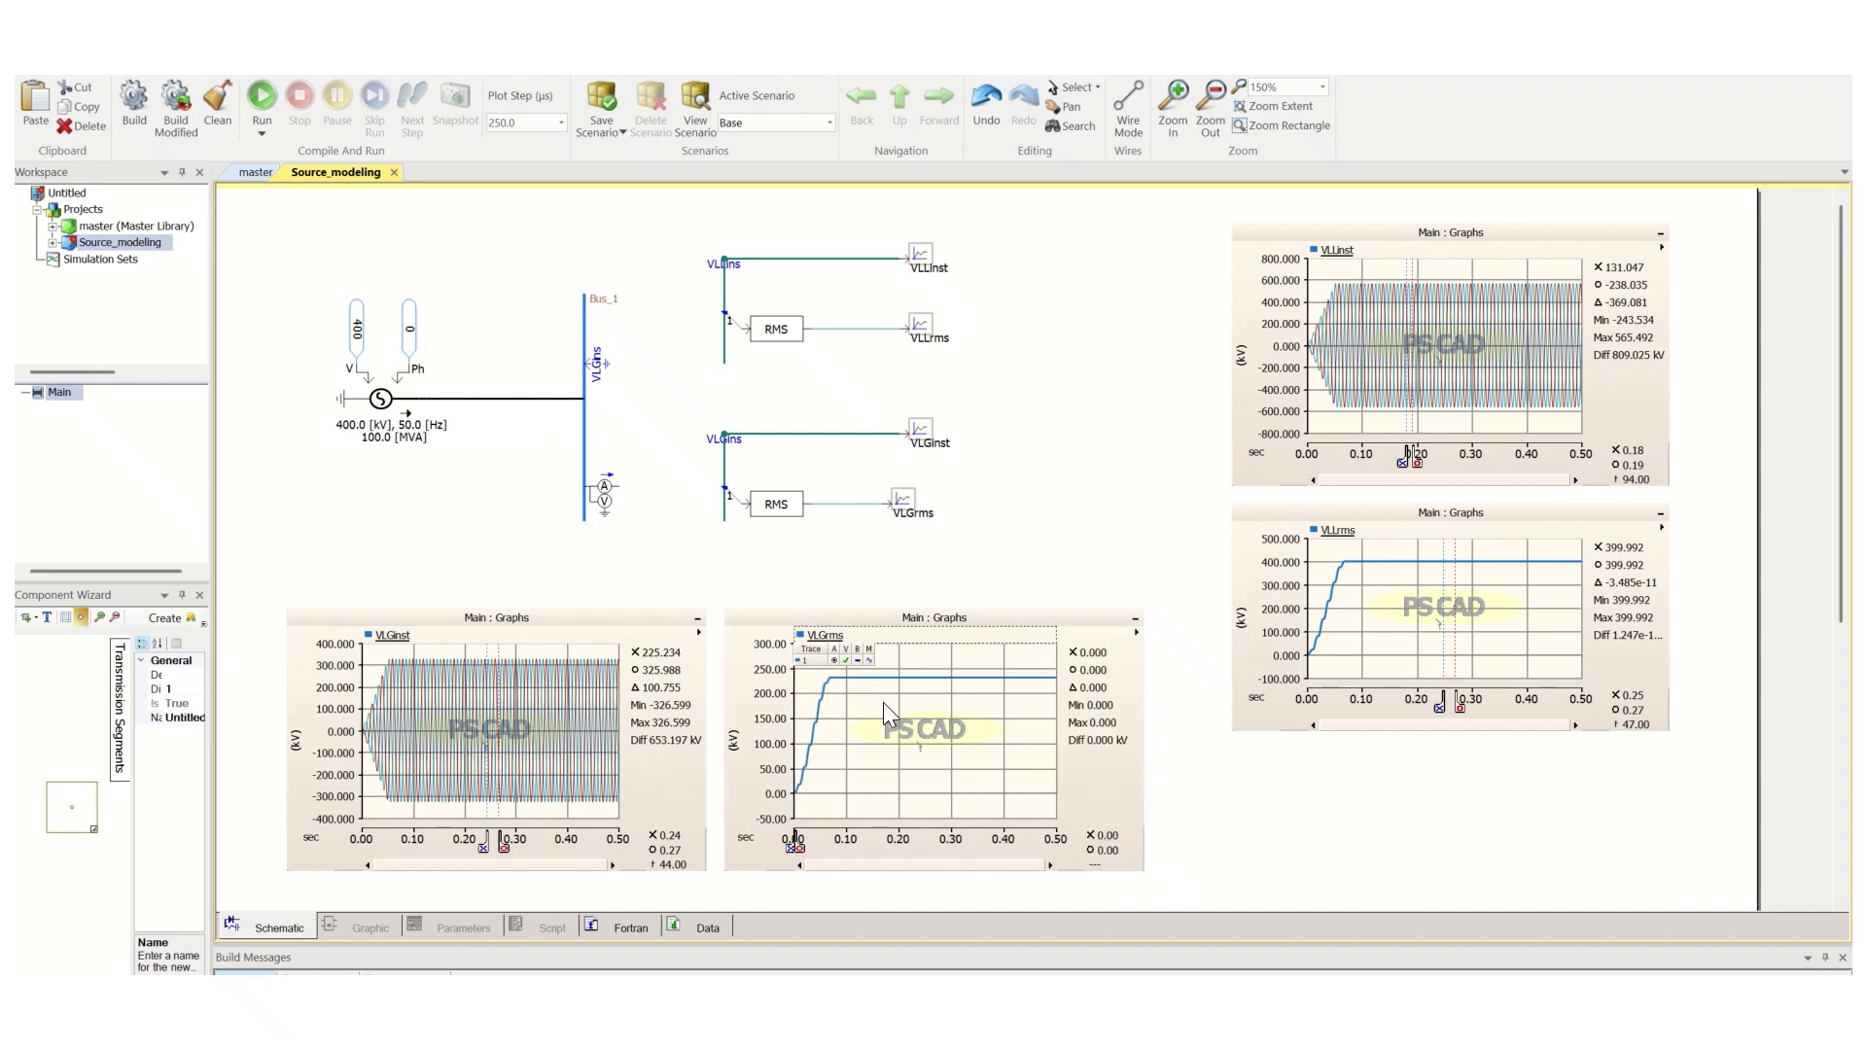
{"action": "left_click", "coordinate": [882, 716]}
{"action": "left_click_drag", "start_coordinate": [791, 848], "coordinate": [923, 849]}
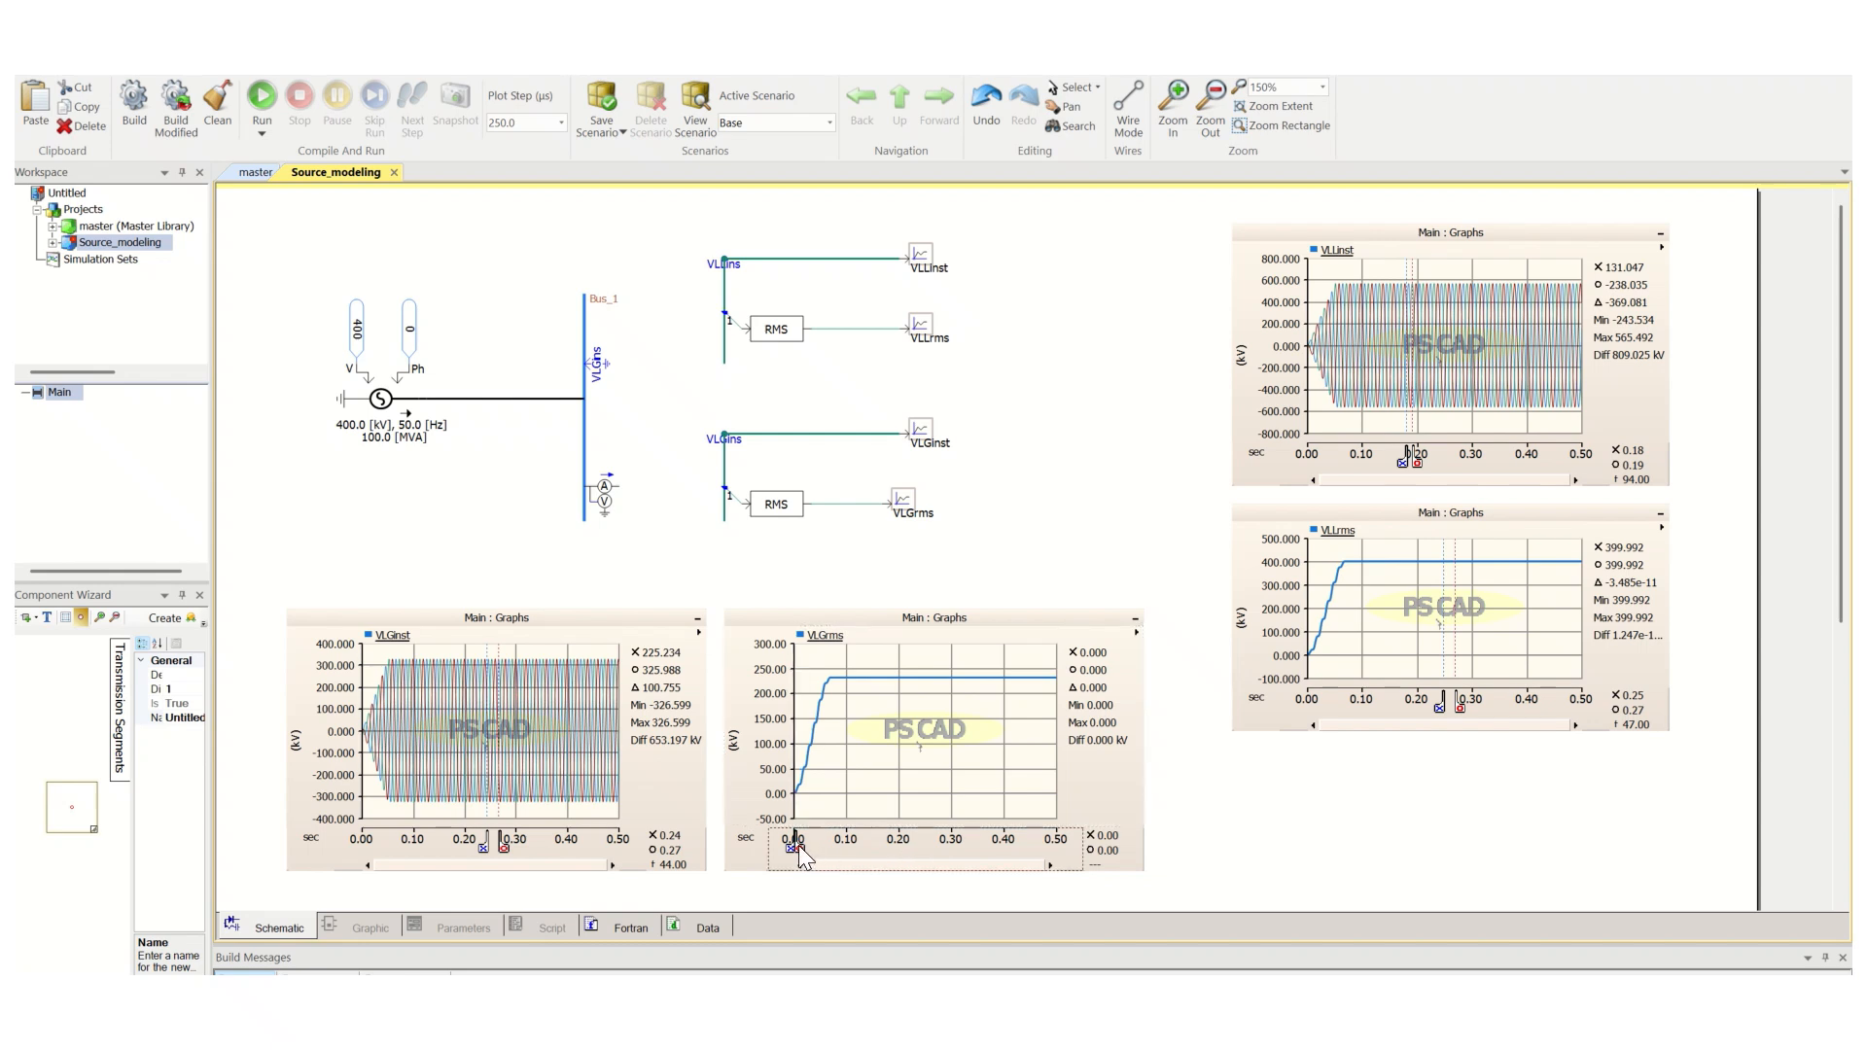
{"action": "left_click_drag", "start_coordinate": [799, 848], "coordinate": [941, 848]}
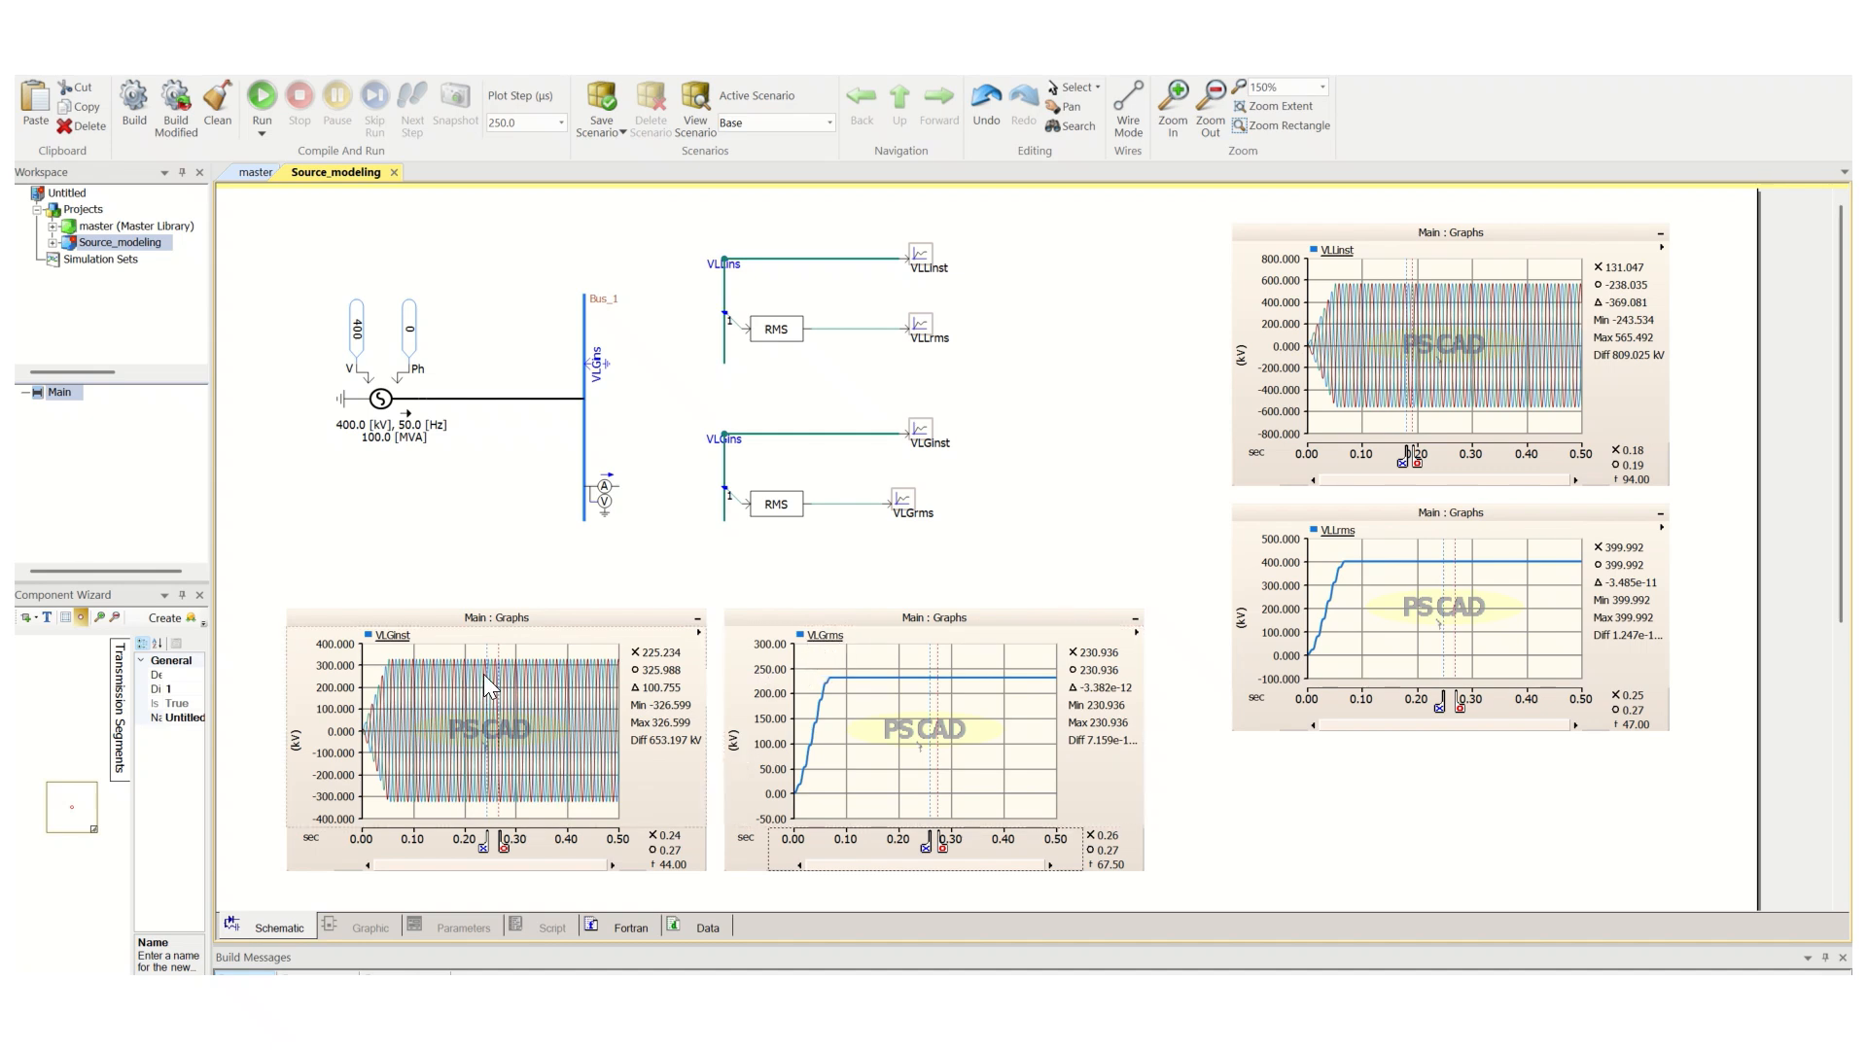
{"action": "left_click", "coordinate": [408, 642]}
{"action": "scroll", "coordinate": [521, 775], "scroll_direction": "down", "scroll_amount": 1}
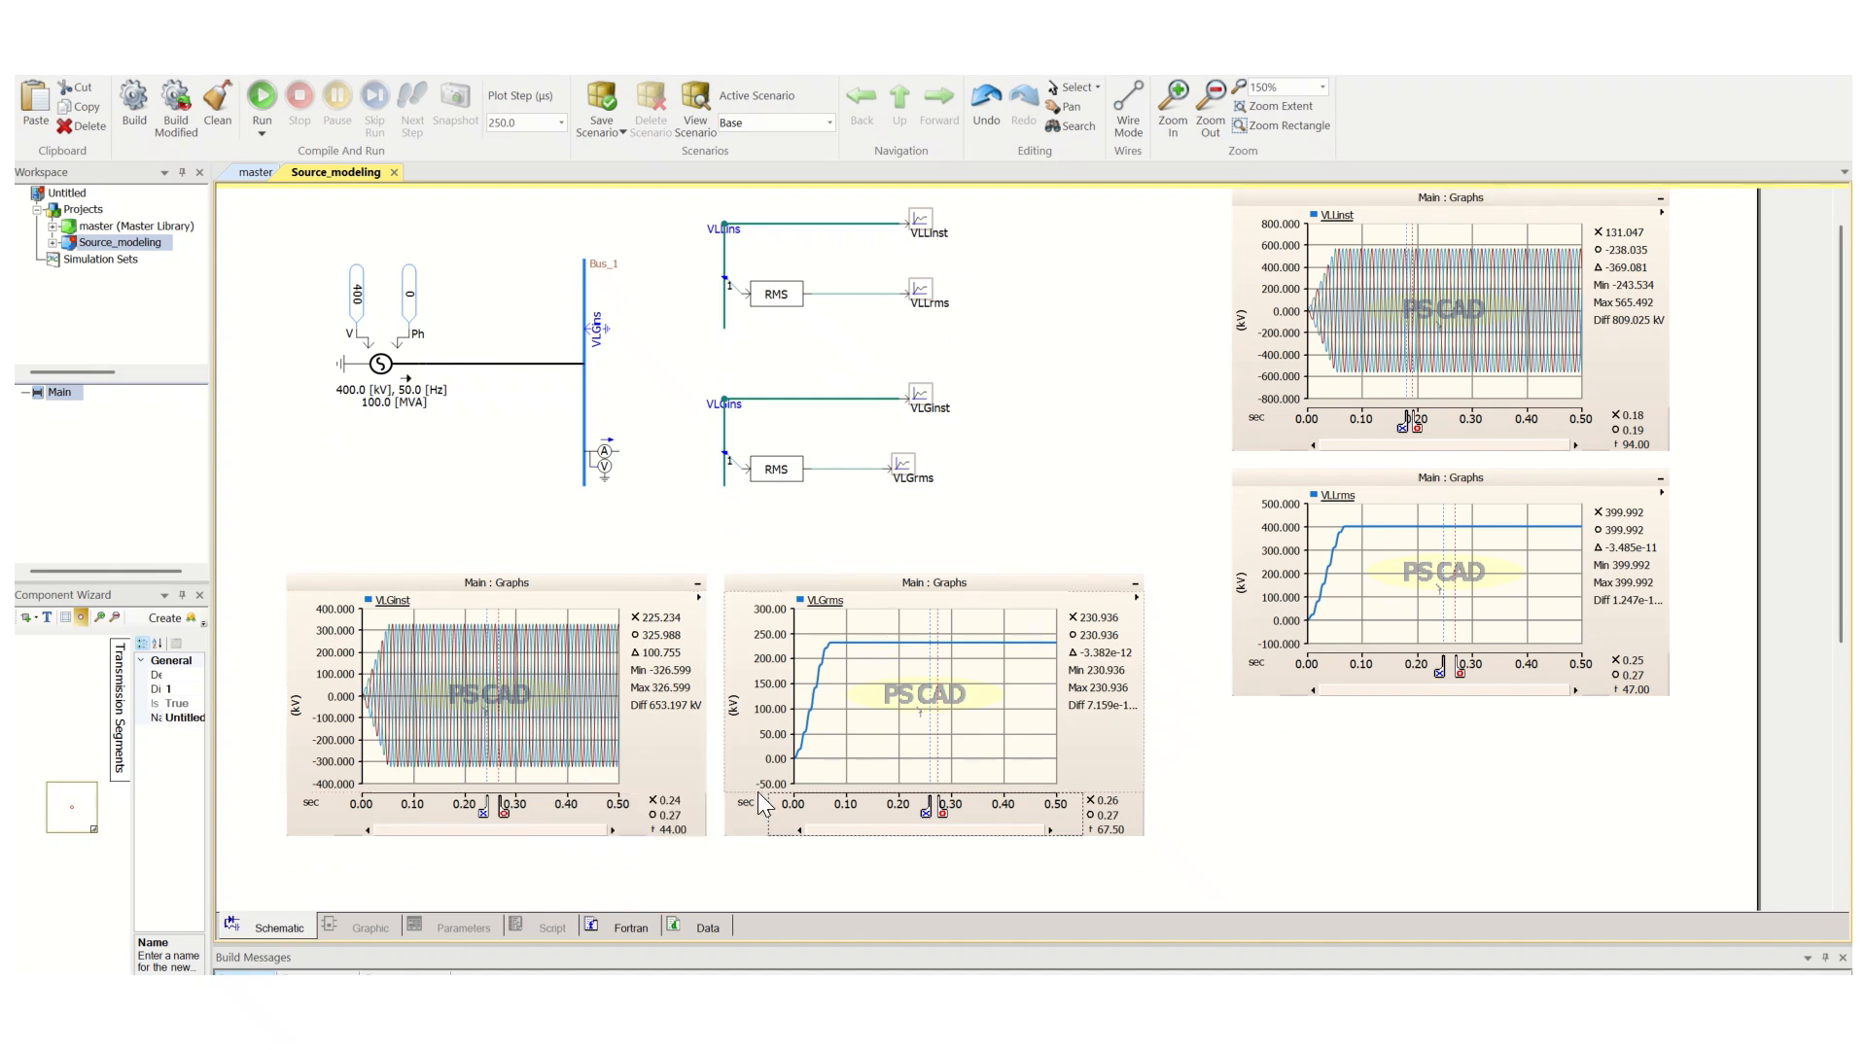
{"action": "left_click", "coordinate": [611, 623]}
{"action": "left_click", "coordinate": [629, 626]}
Switch to the Excel worksheet and enter the label VLGrms in cell A5, below Vpeak
{"action": "key", "text": "alt+Tab"}
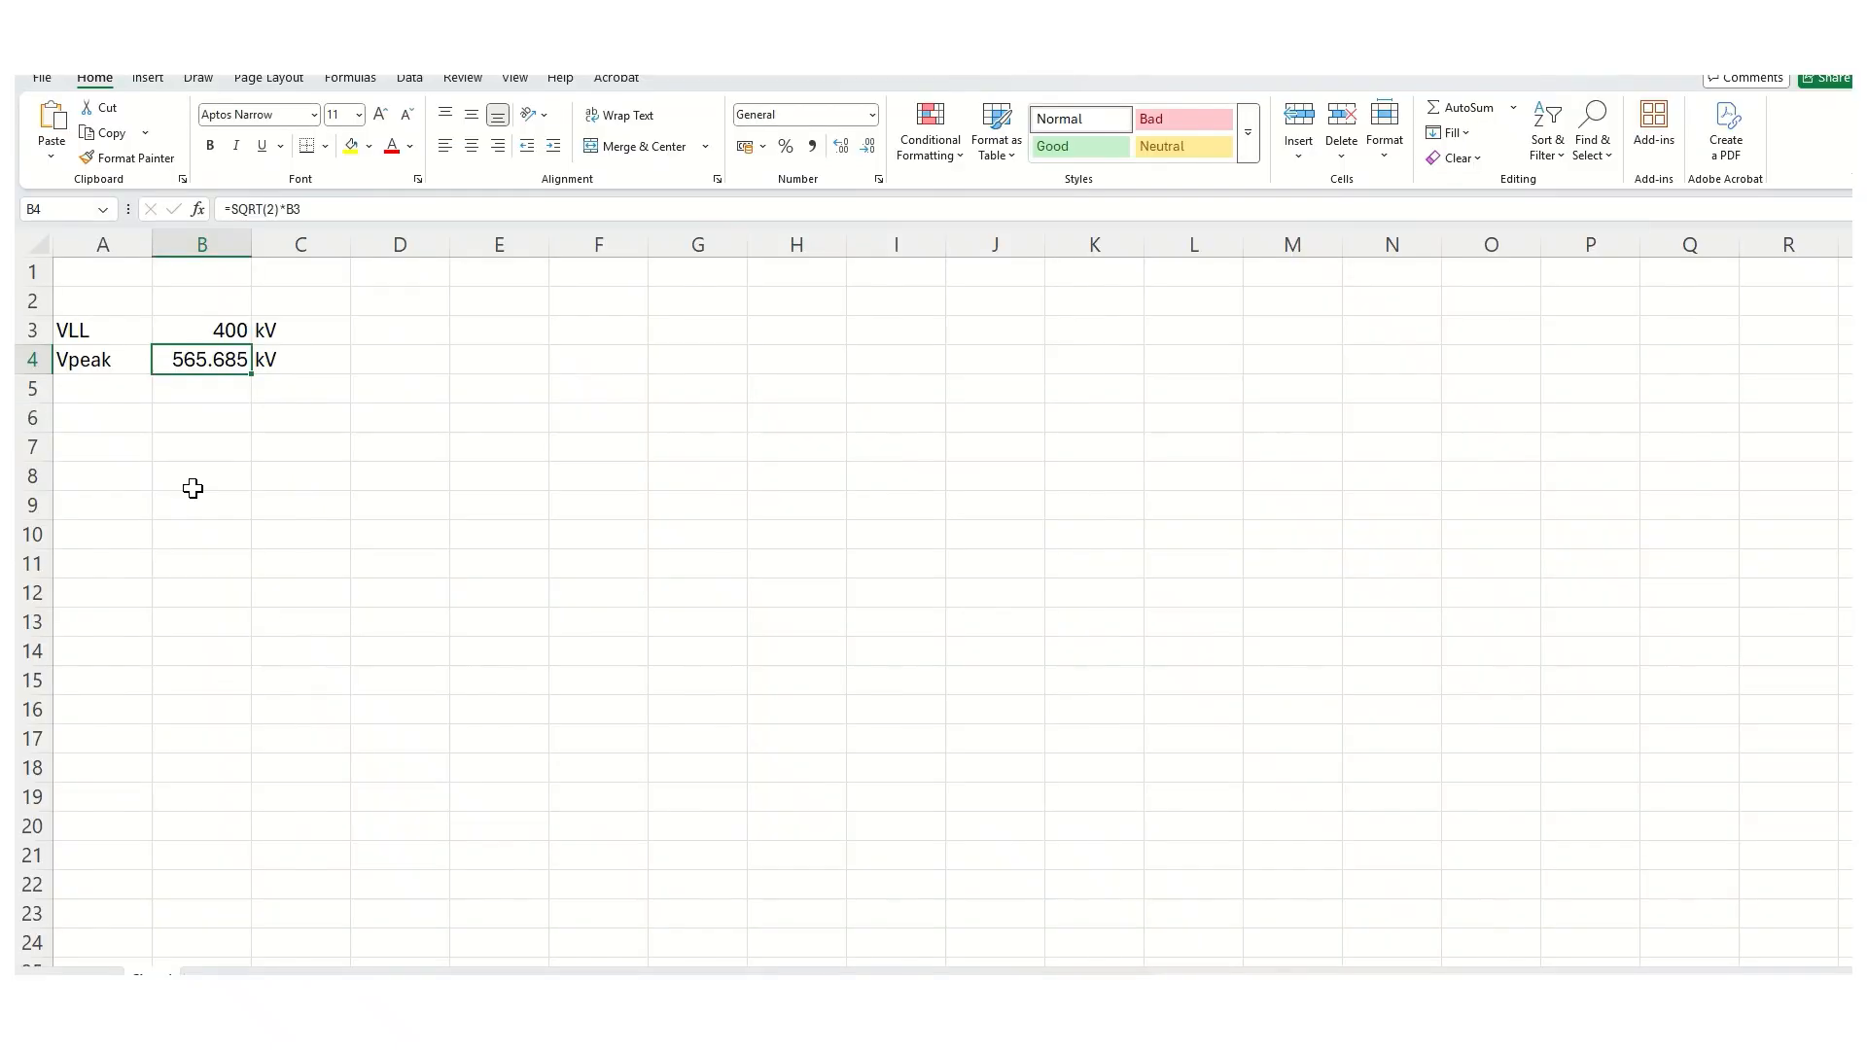
{"action": "left_click_drag", "start_coordinate": [199, 424], "coordinate": [202, 393]}
{"action": "left_click", "coordinate": [226, 396]}
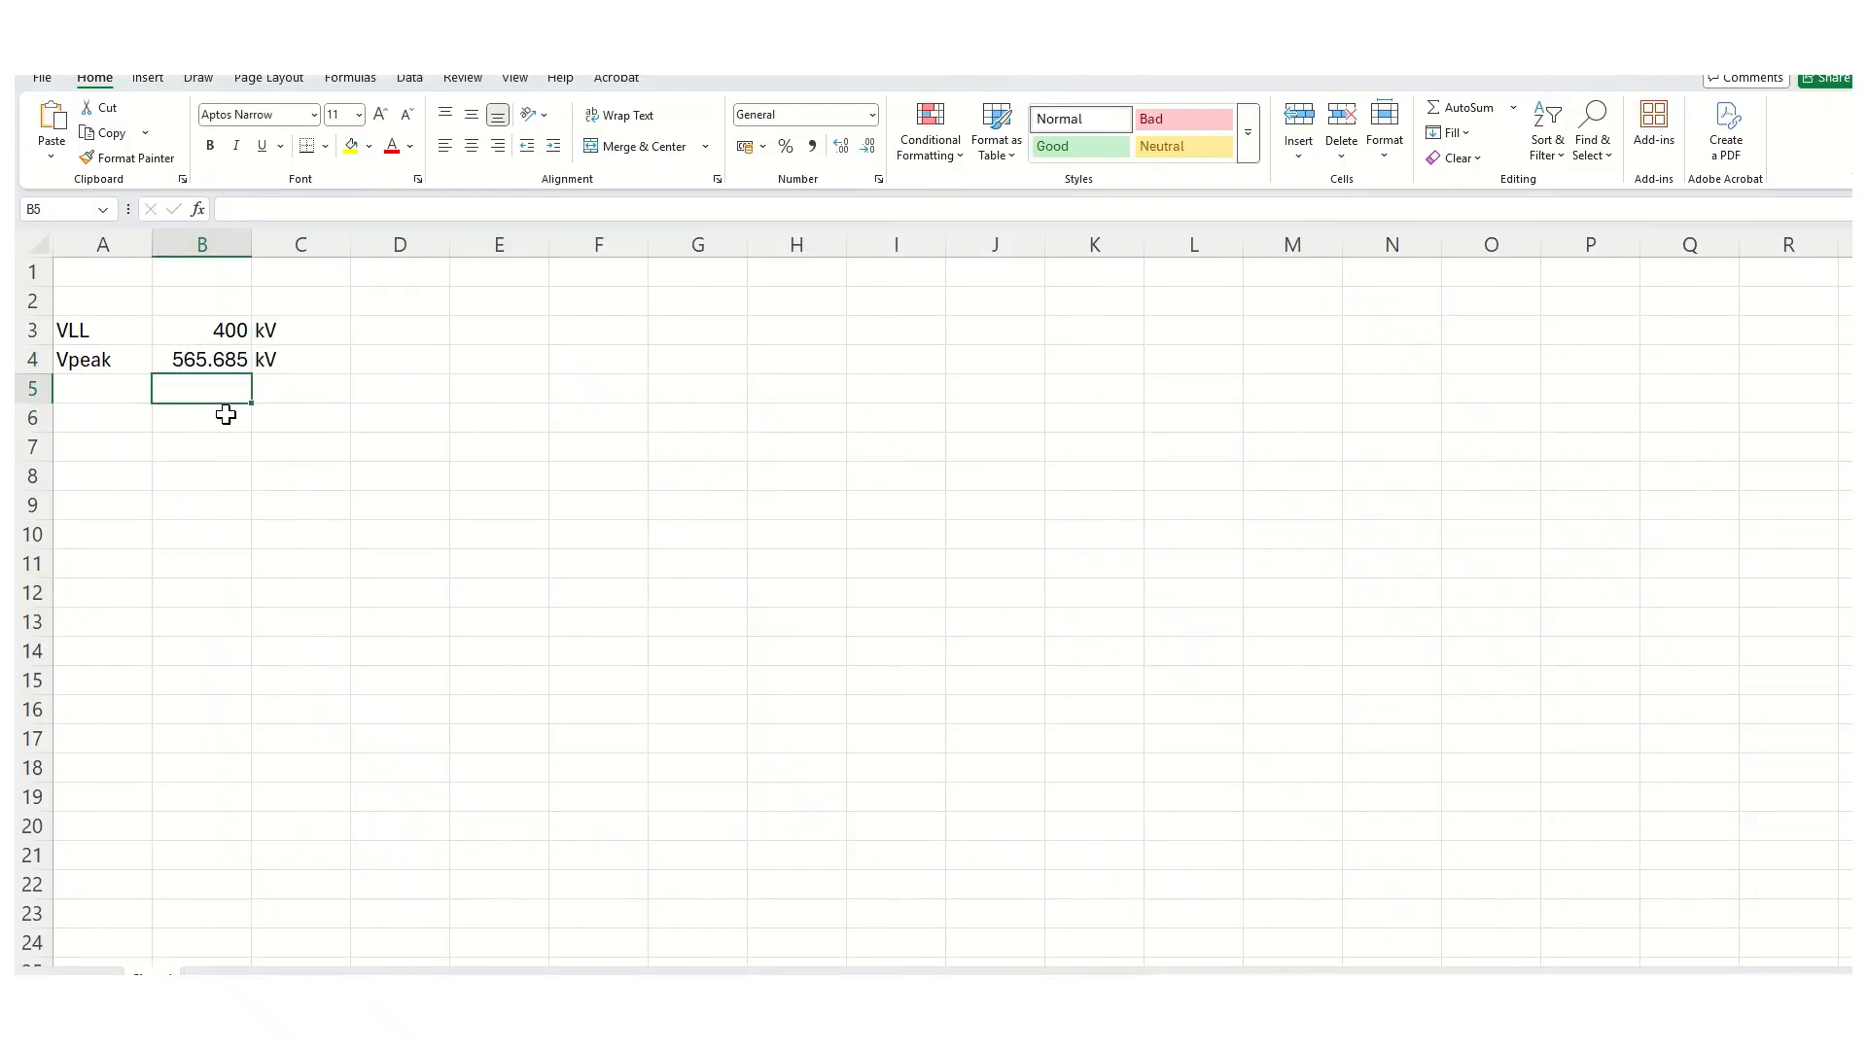
{"action": "left_click", "coordinate": [224, 330]}
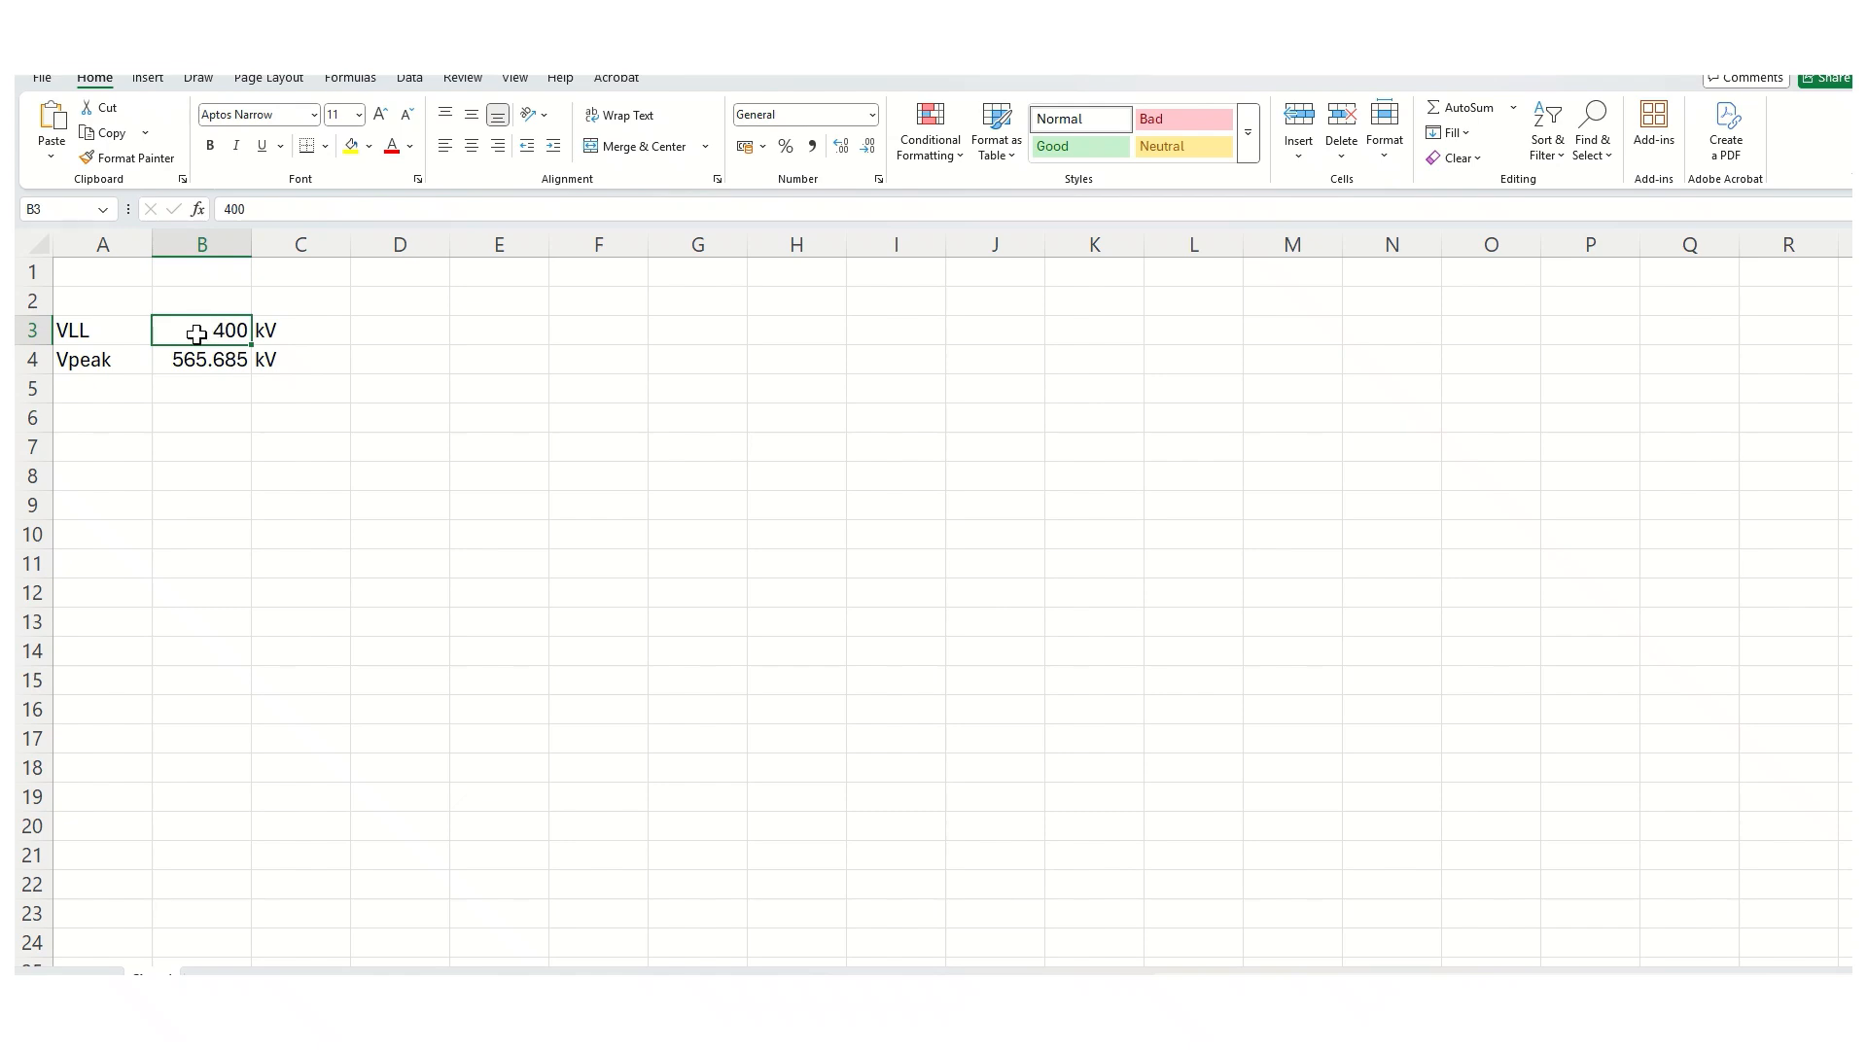
{"action": "left_click", "coordinate": [121, 395]}
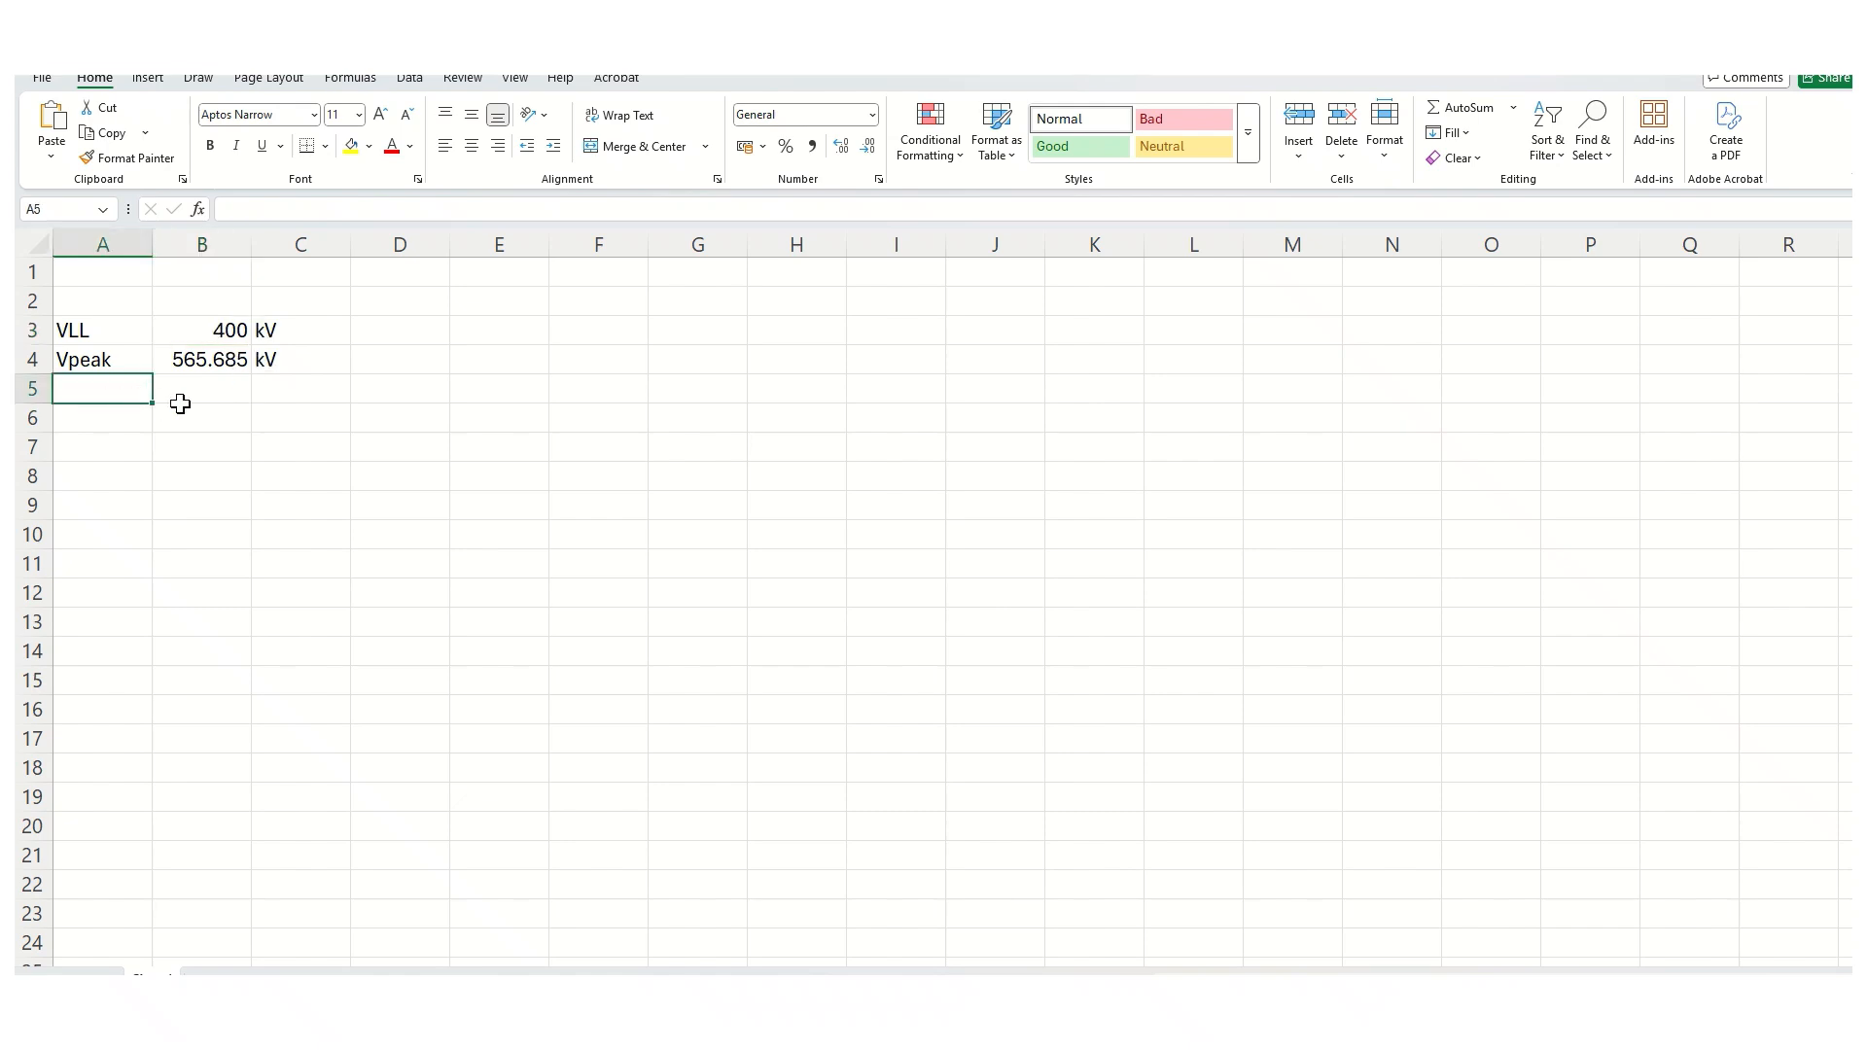
{"action": "type", "text": "Vp"}
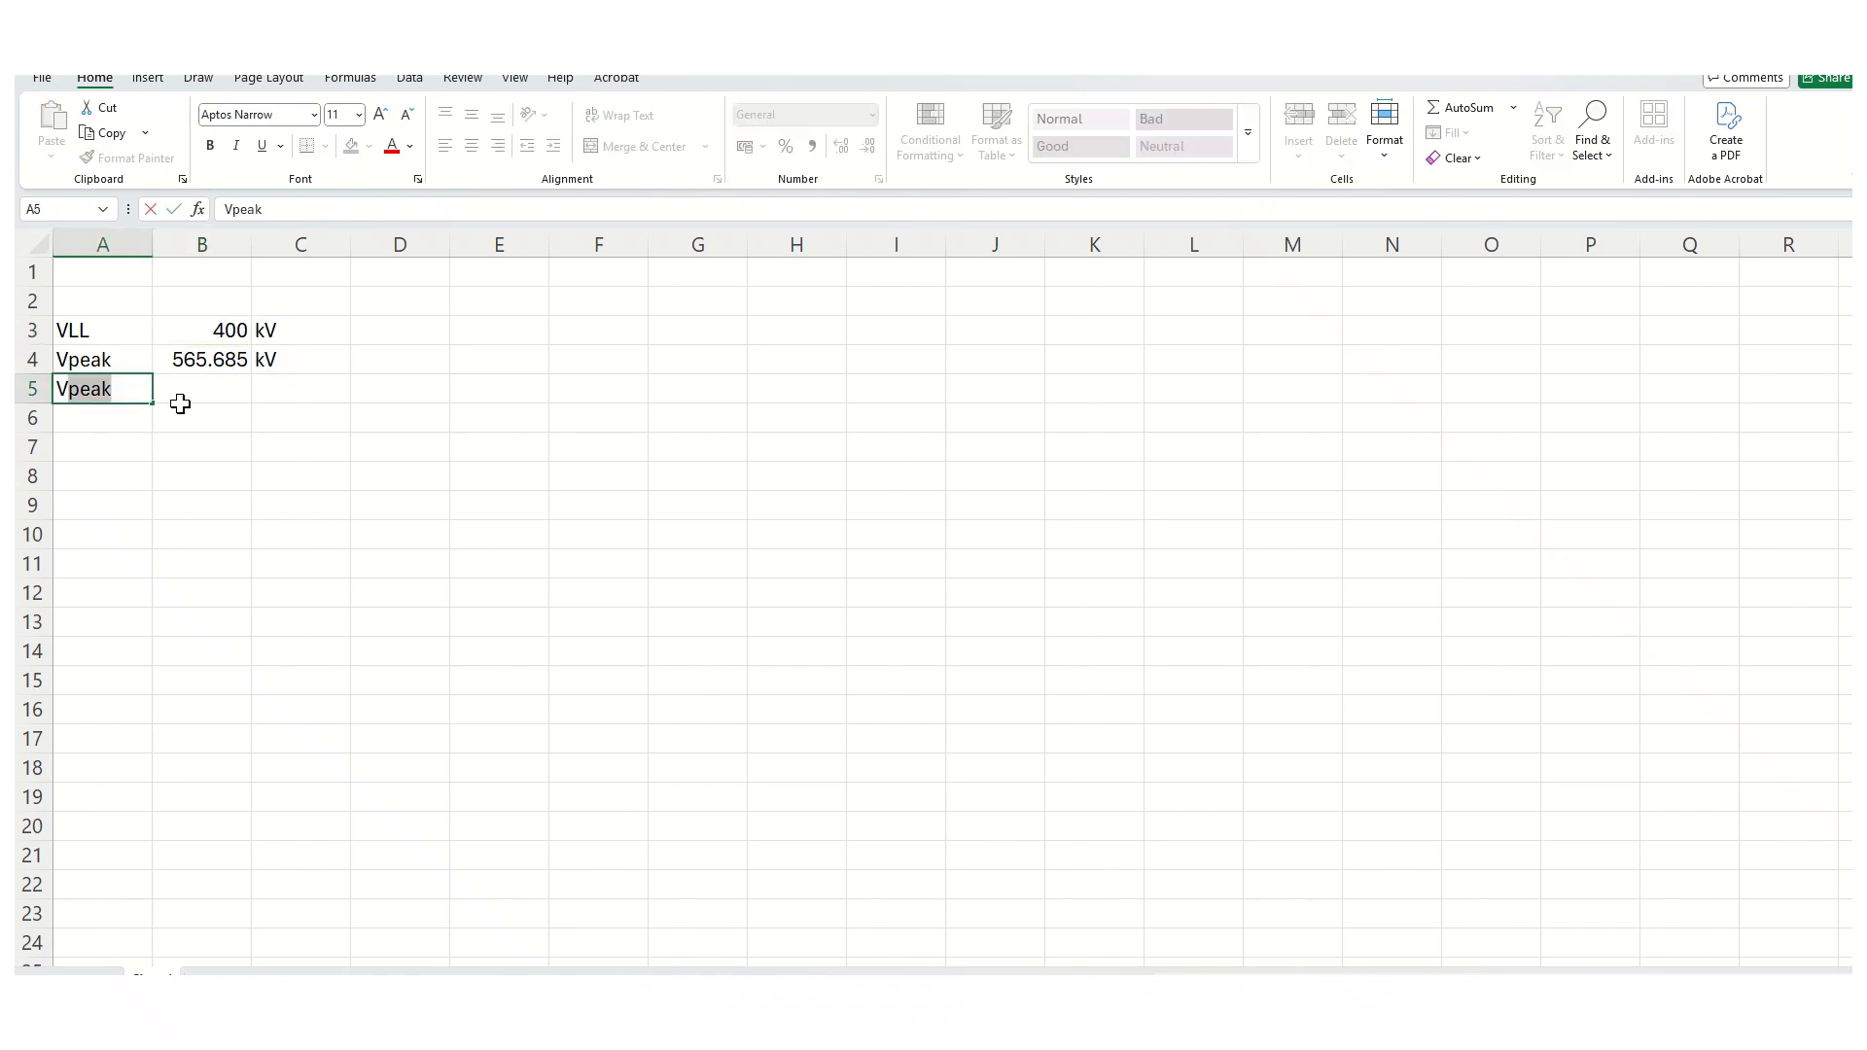
{"action": "type", "text": "LGrms"}
Calculate the line-to-ground RMS voltage in cell B5 with the formula =B3/SQRT(3)
{"action": "left_click", "coordinate": [181, 403]}
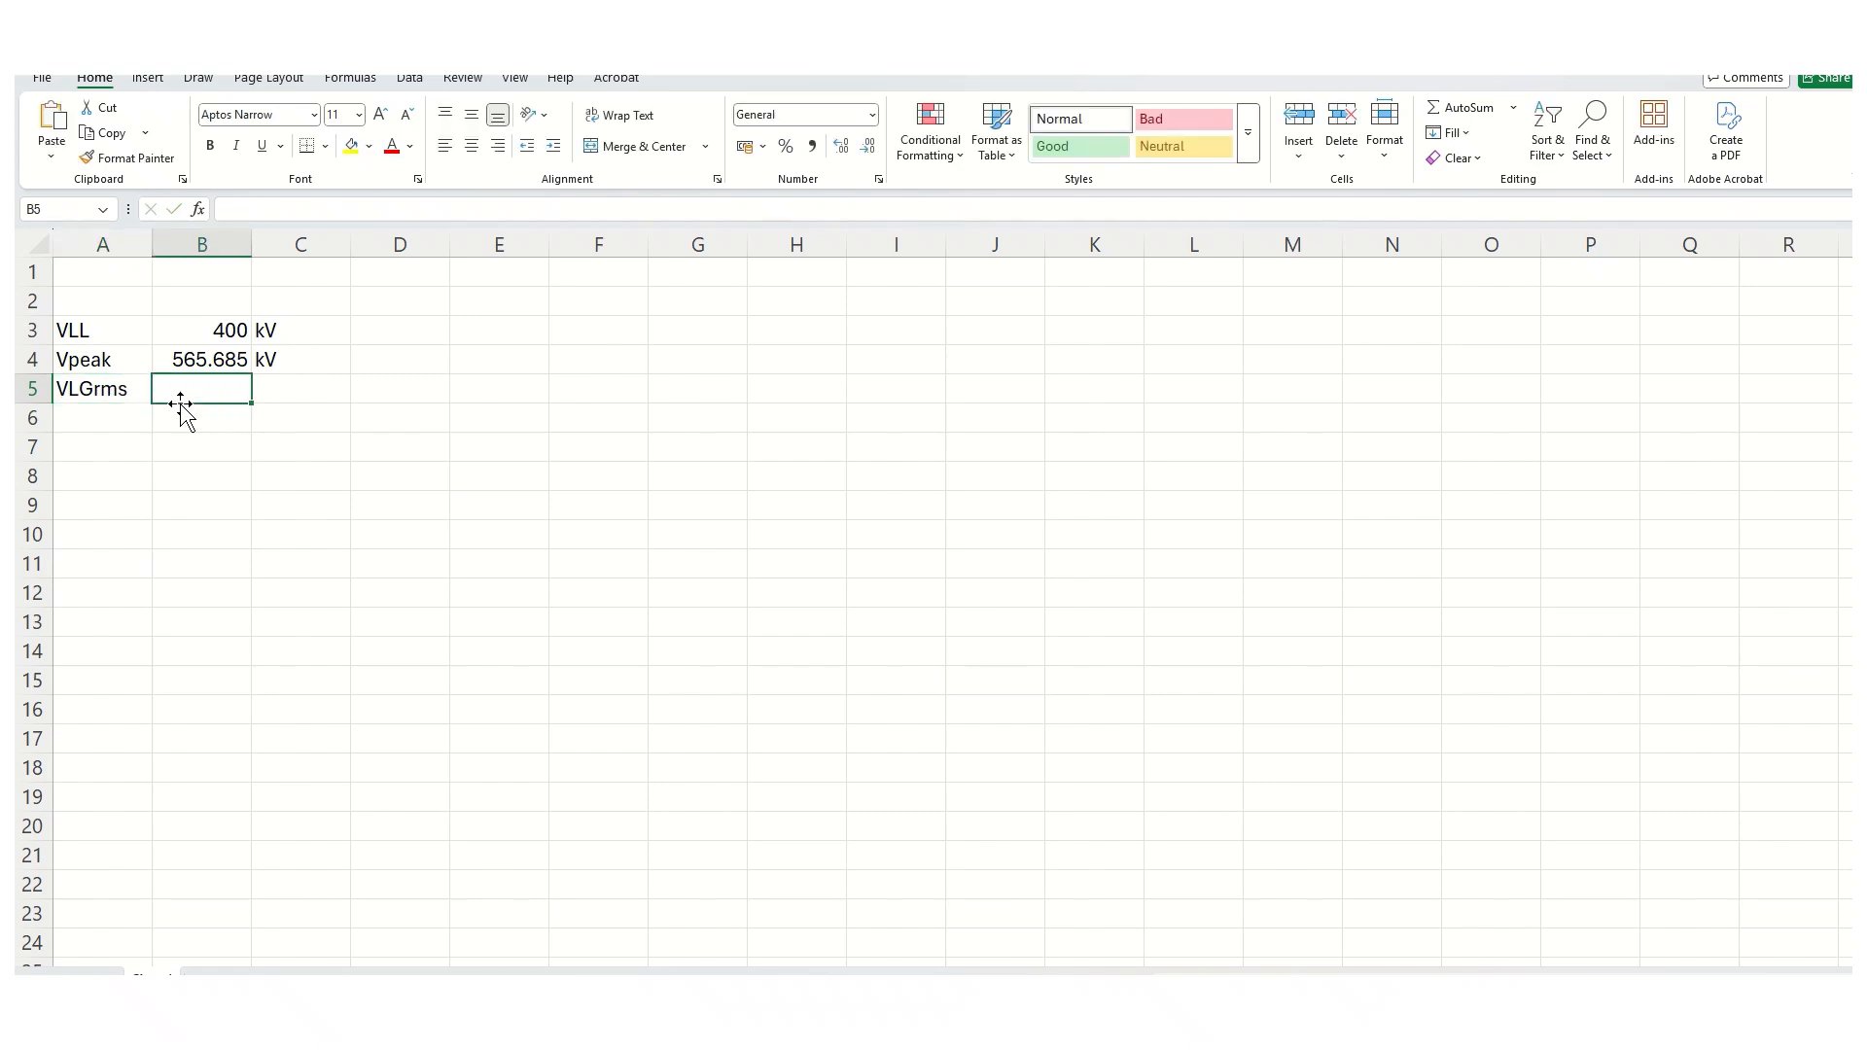
{"action": "type", "text": "="}
{"action": "left_click", "coordinate": [229, 331]}
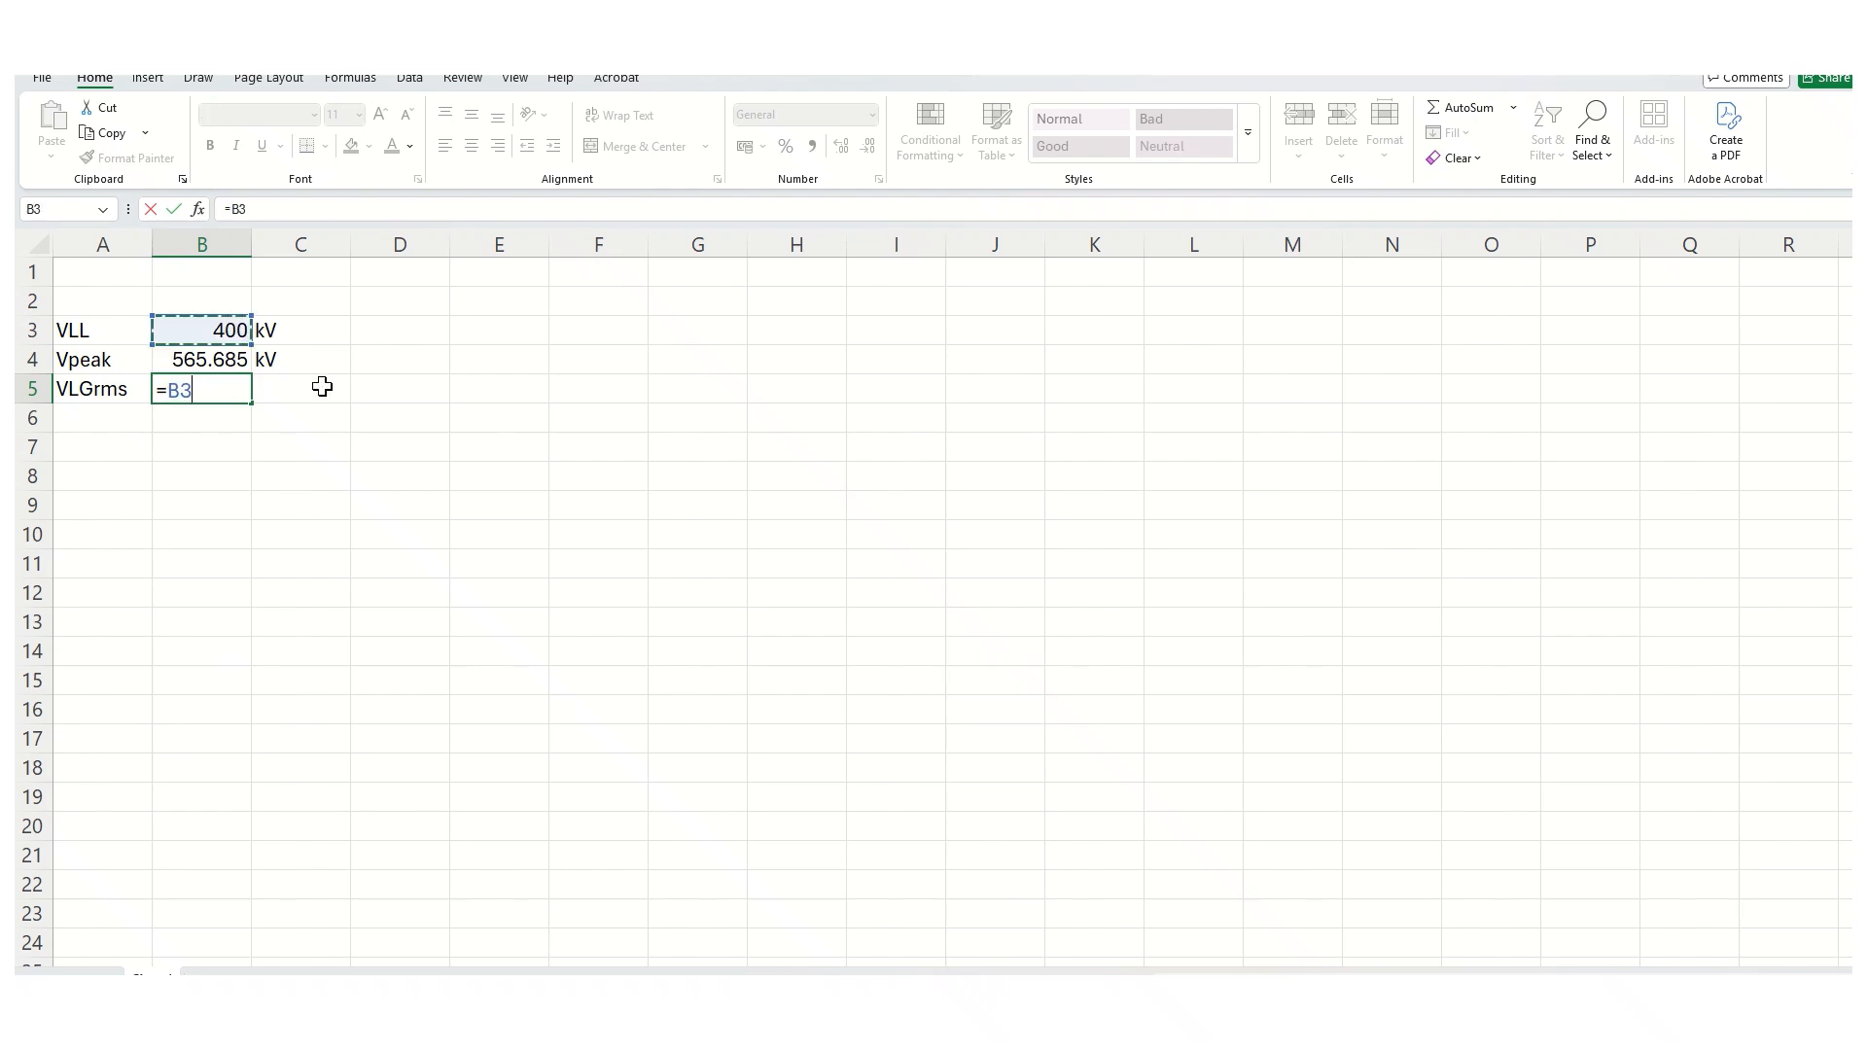
{"action": "type", "text": "/"}
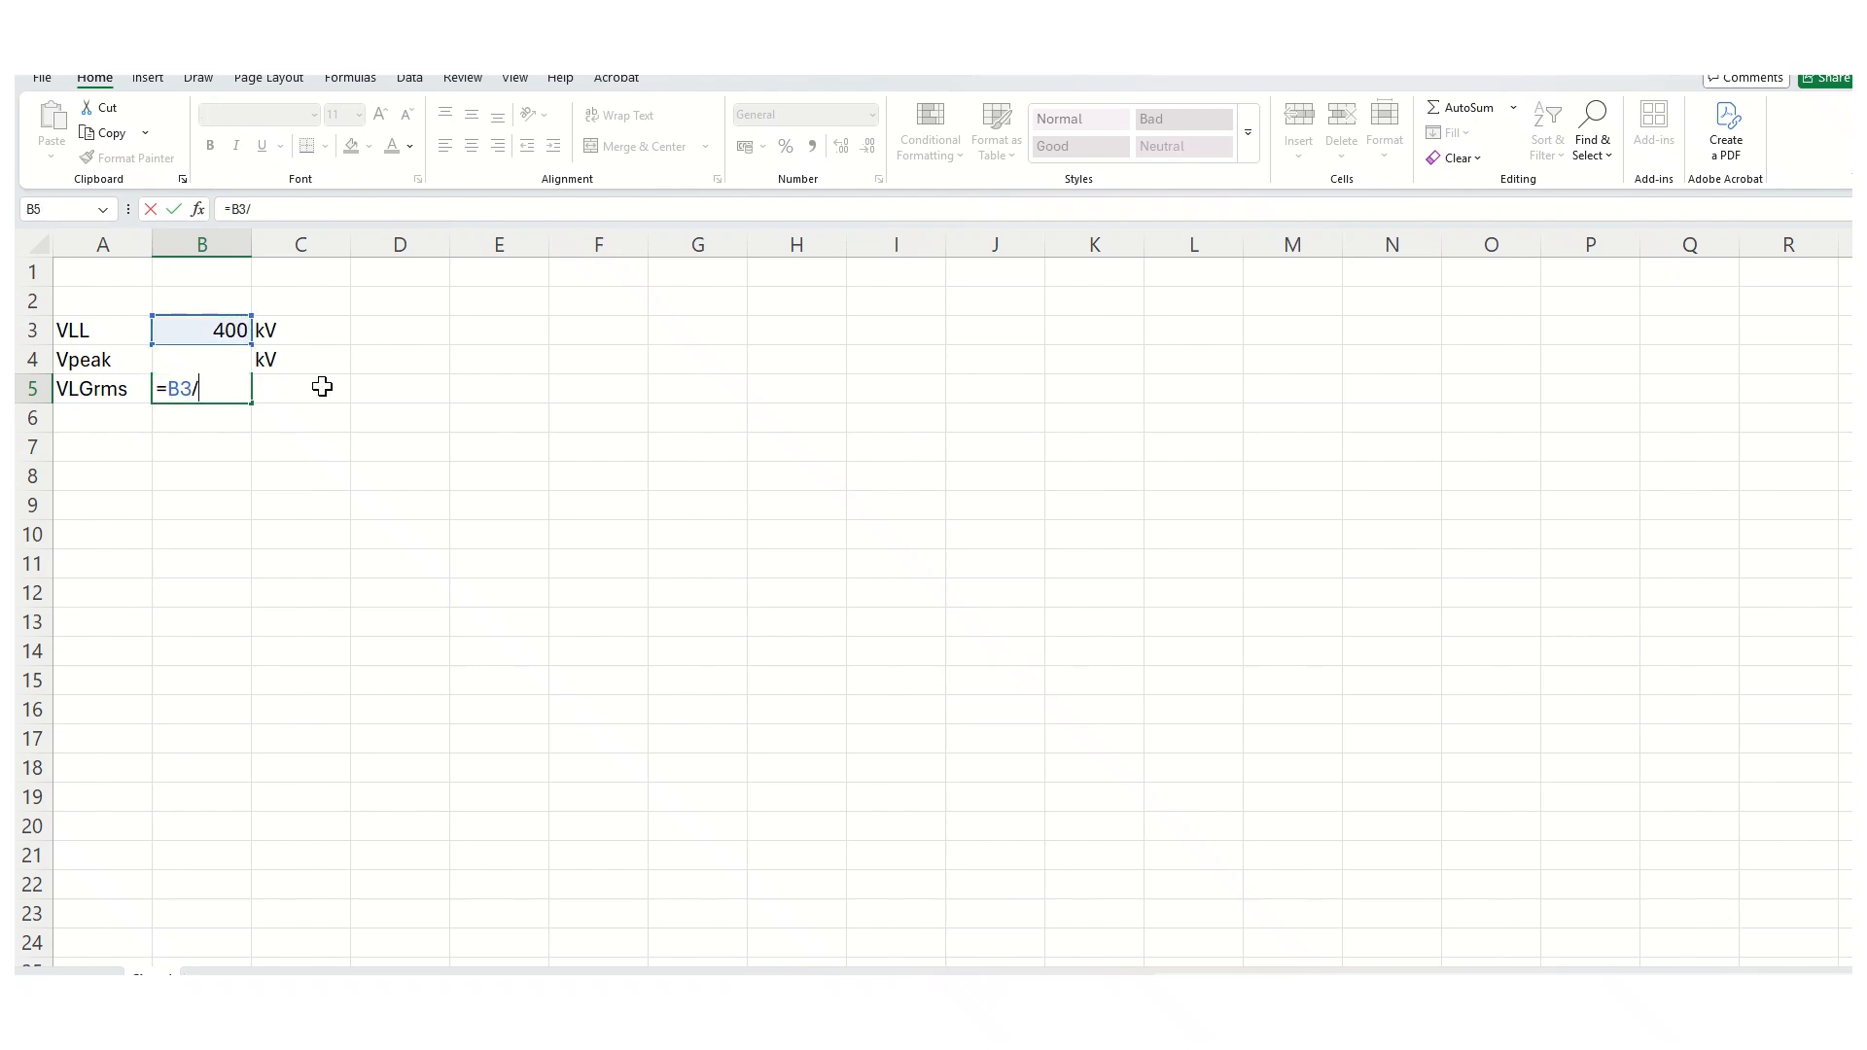
{"action": "type", "text": "sqr"}
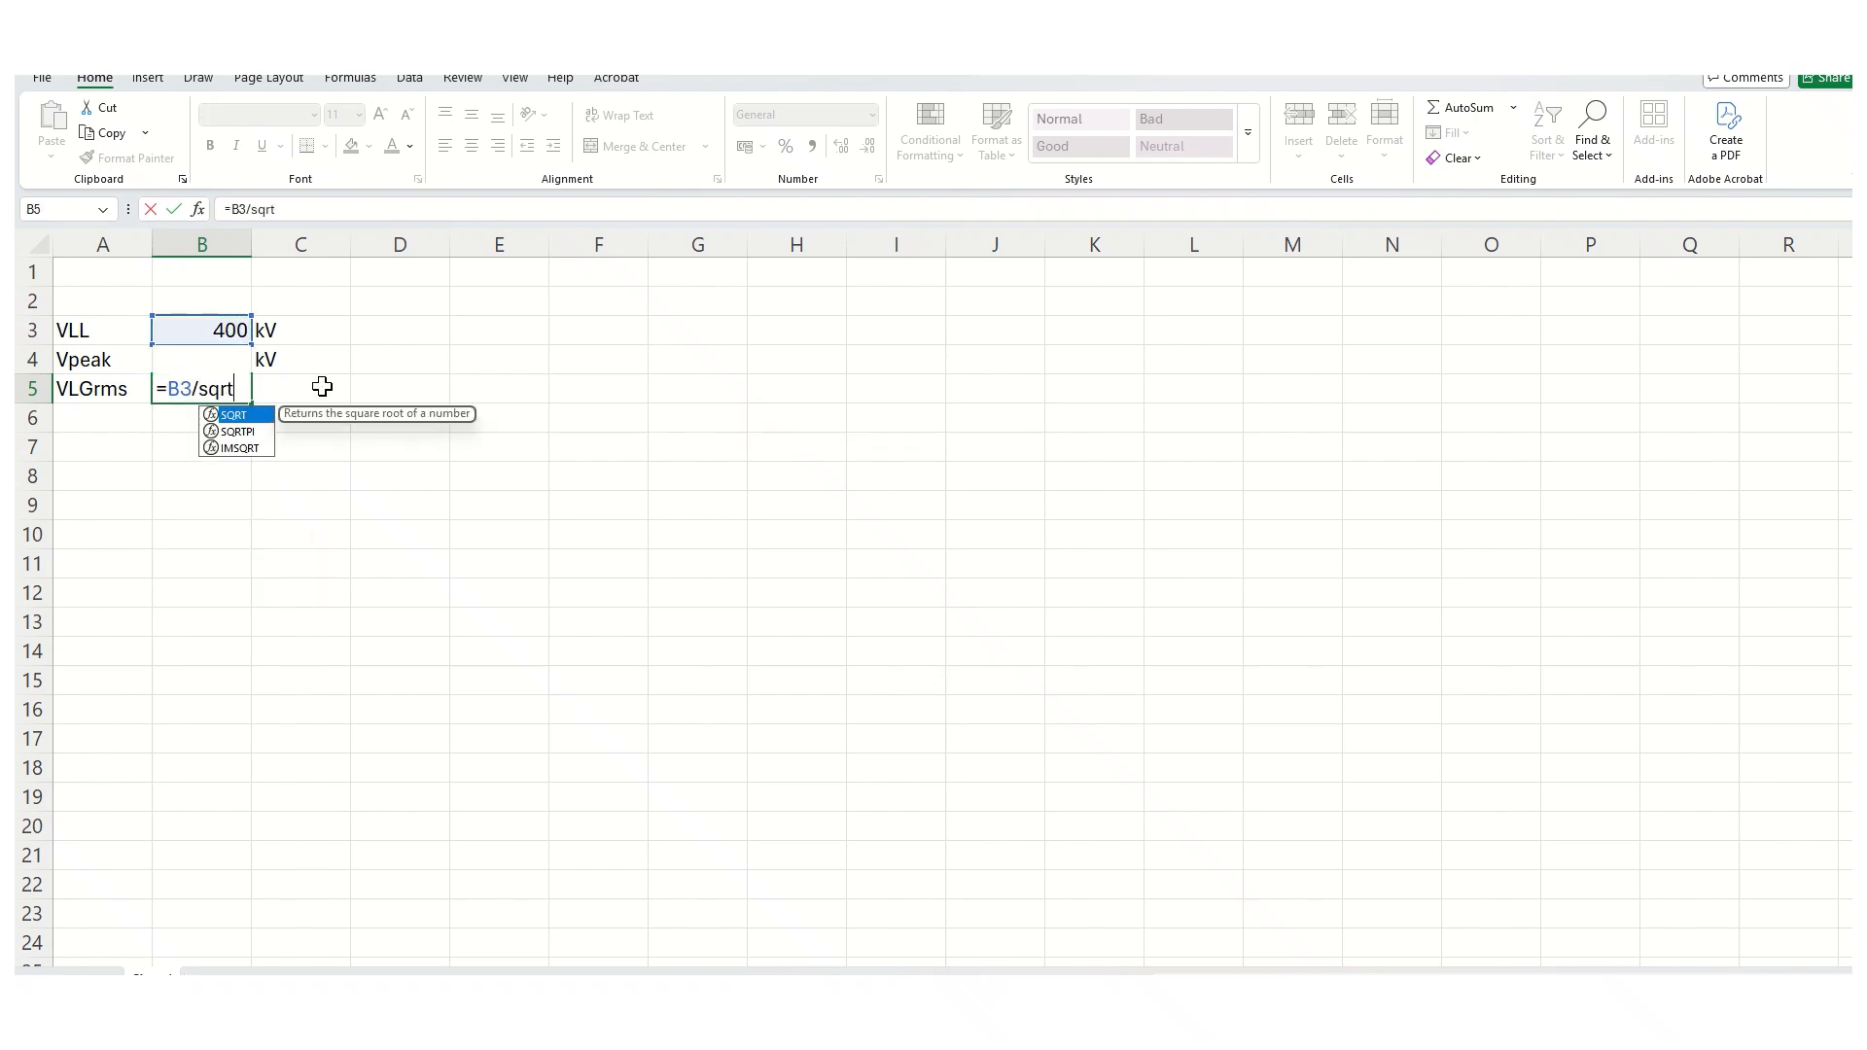
{"action": "type", "text": "t"}
{"action": "key", "text": "Tab"}
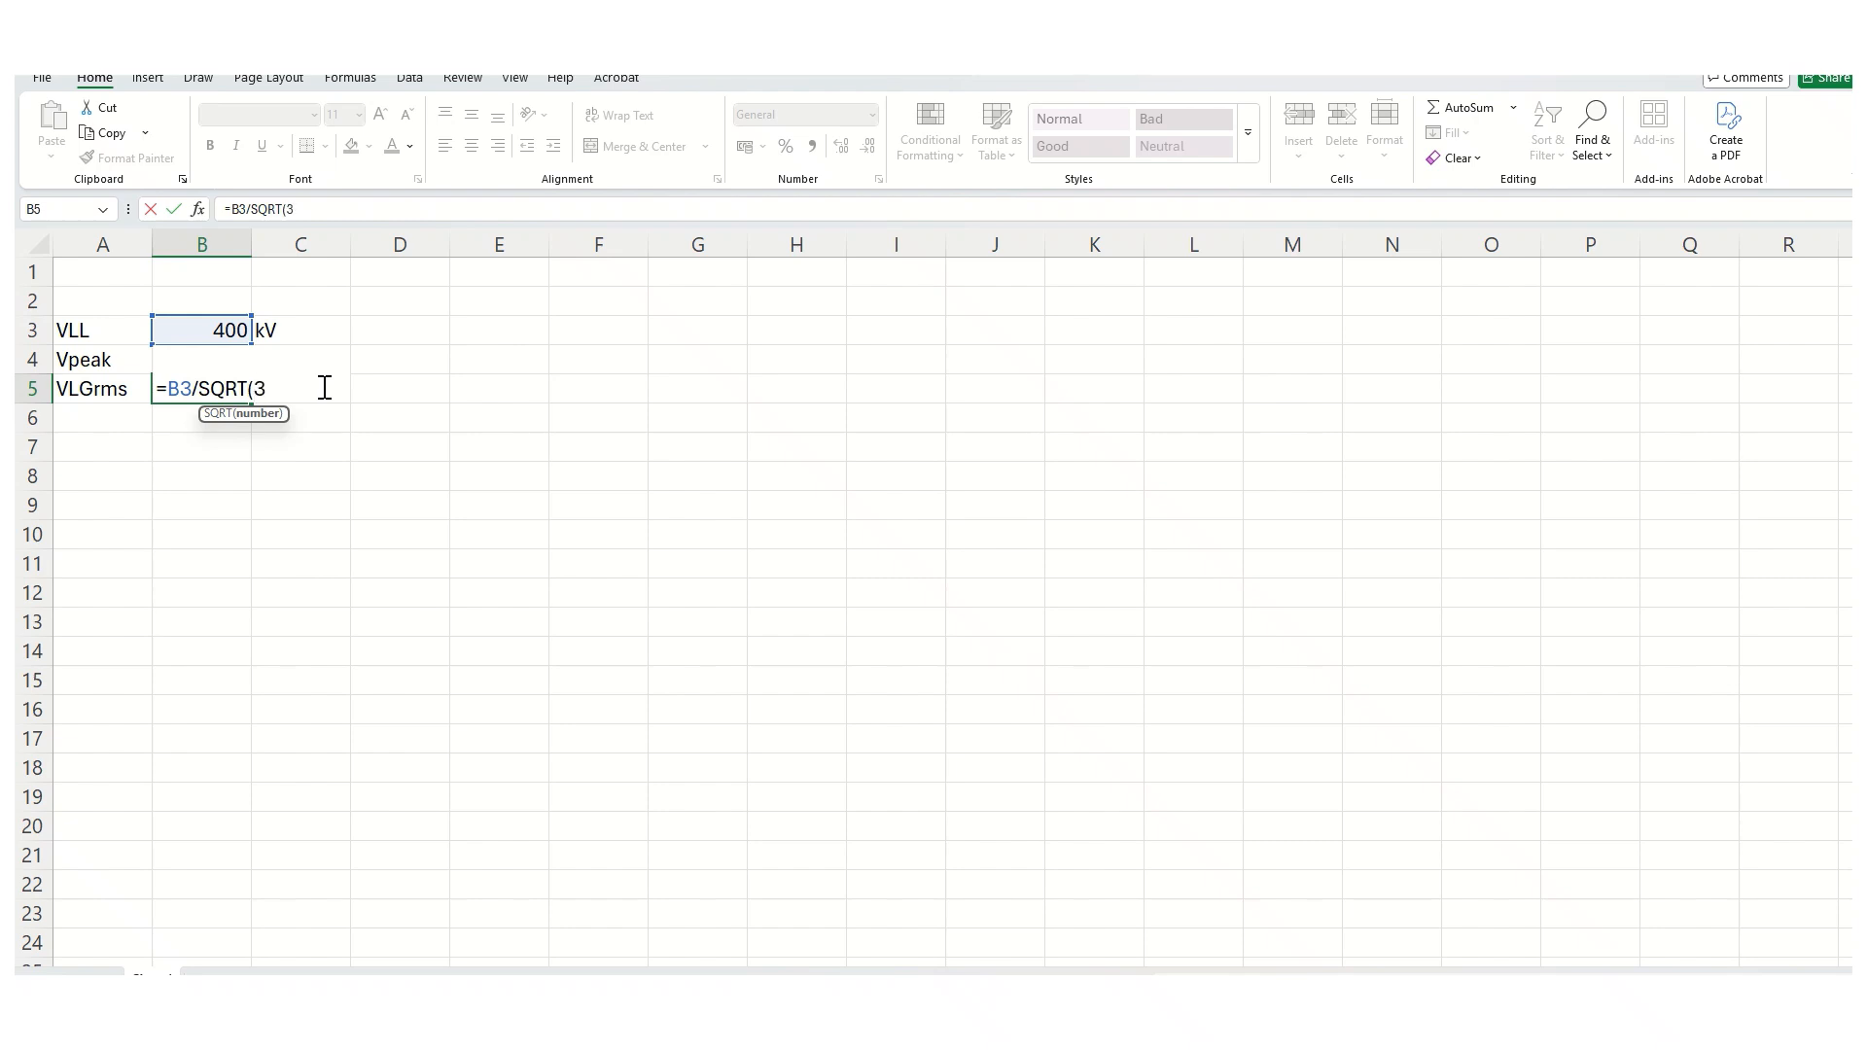
{"action": "type", "text": "3)"}
{"action": "key", "text": "Return"}
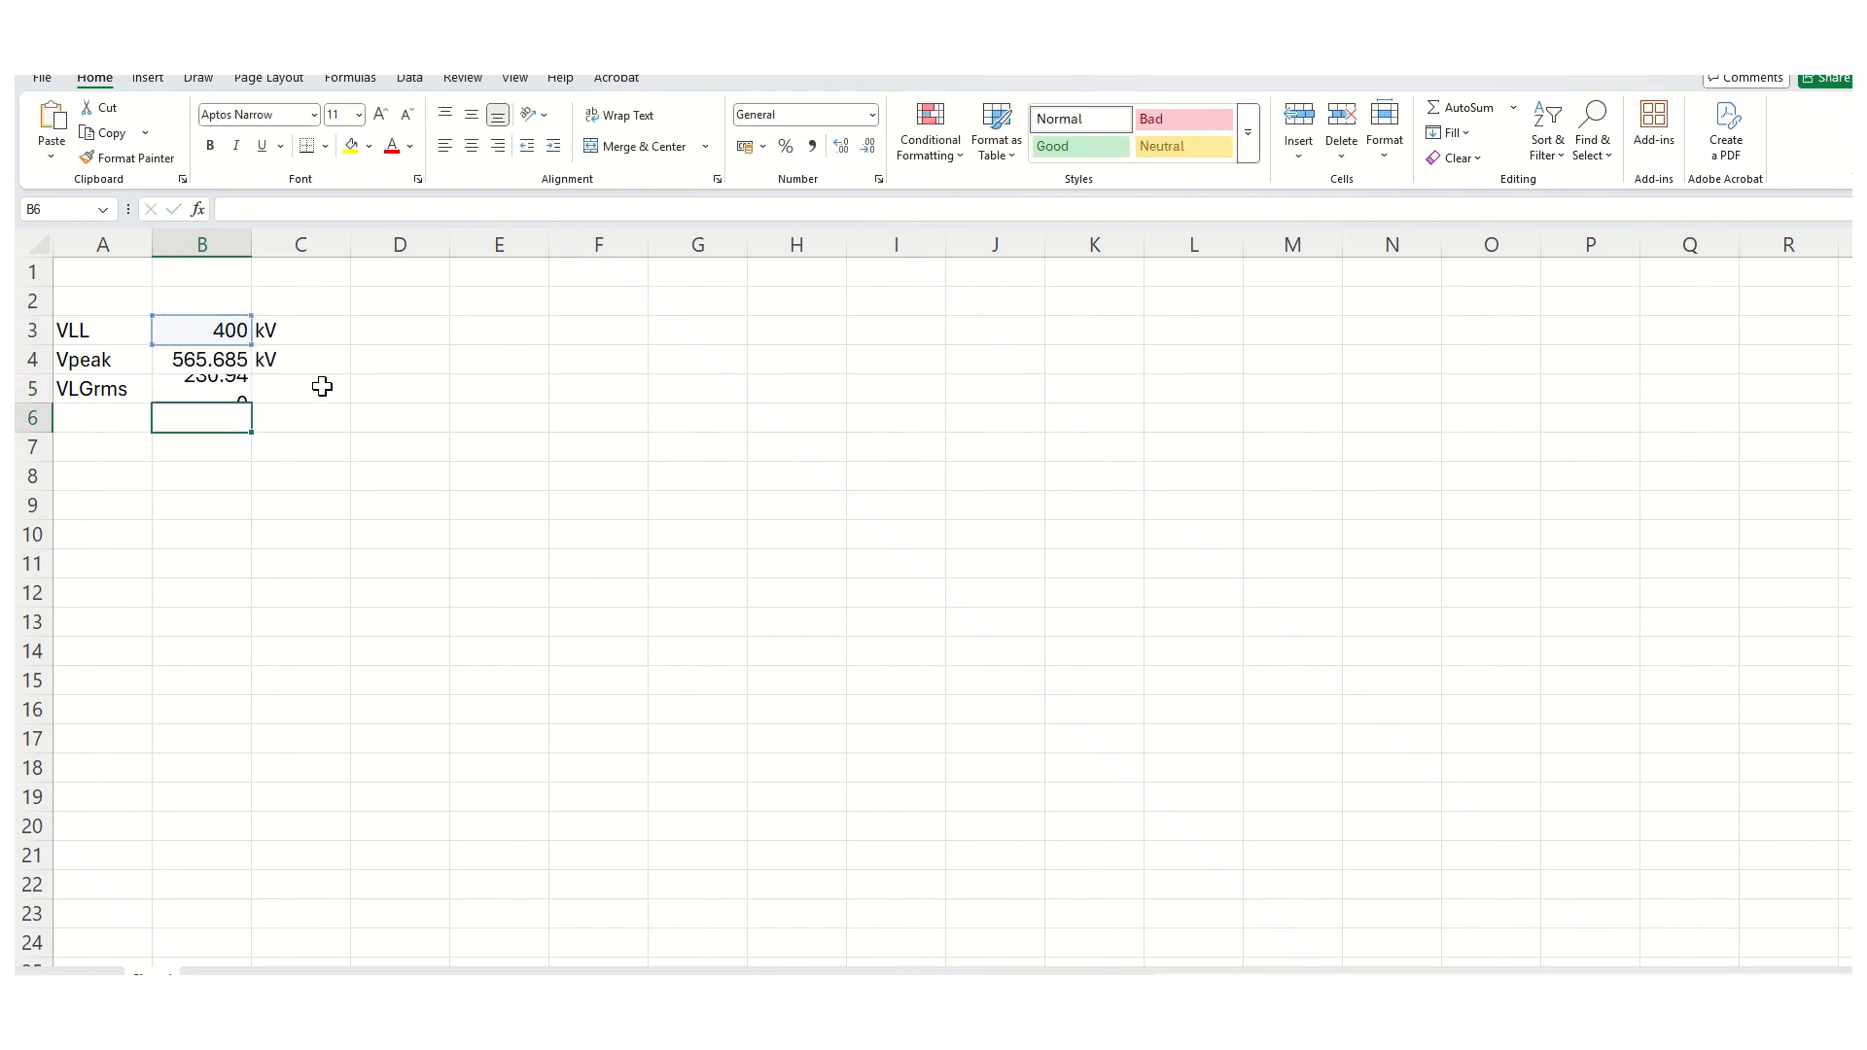
Copy the kV unit from cell C4 into C5 beside the VLGrms value
{"action": "left_click", "coordinate": [220, 391]}
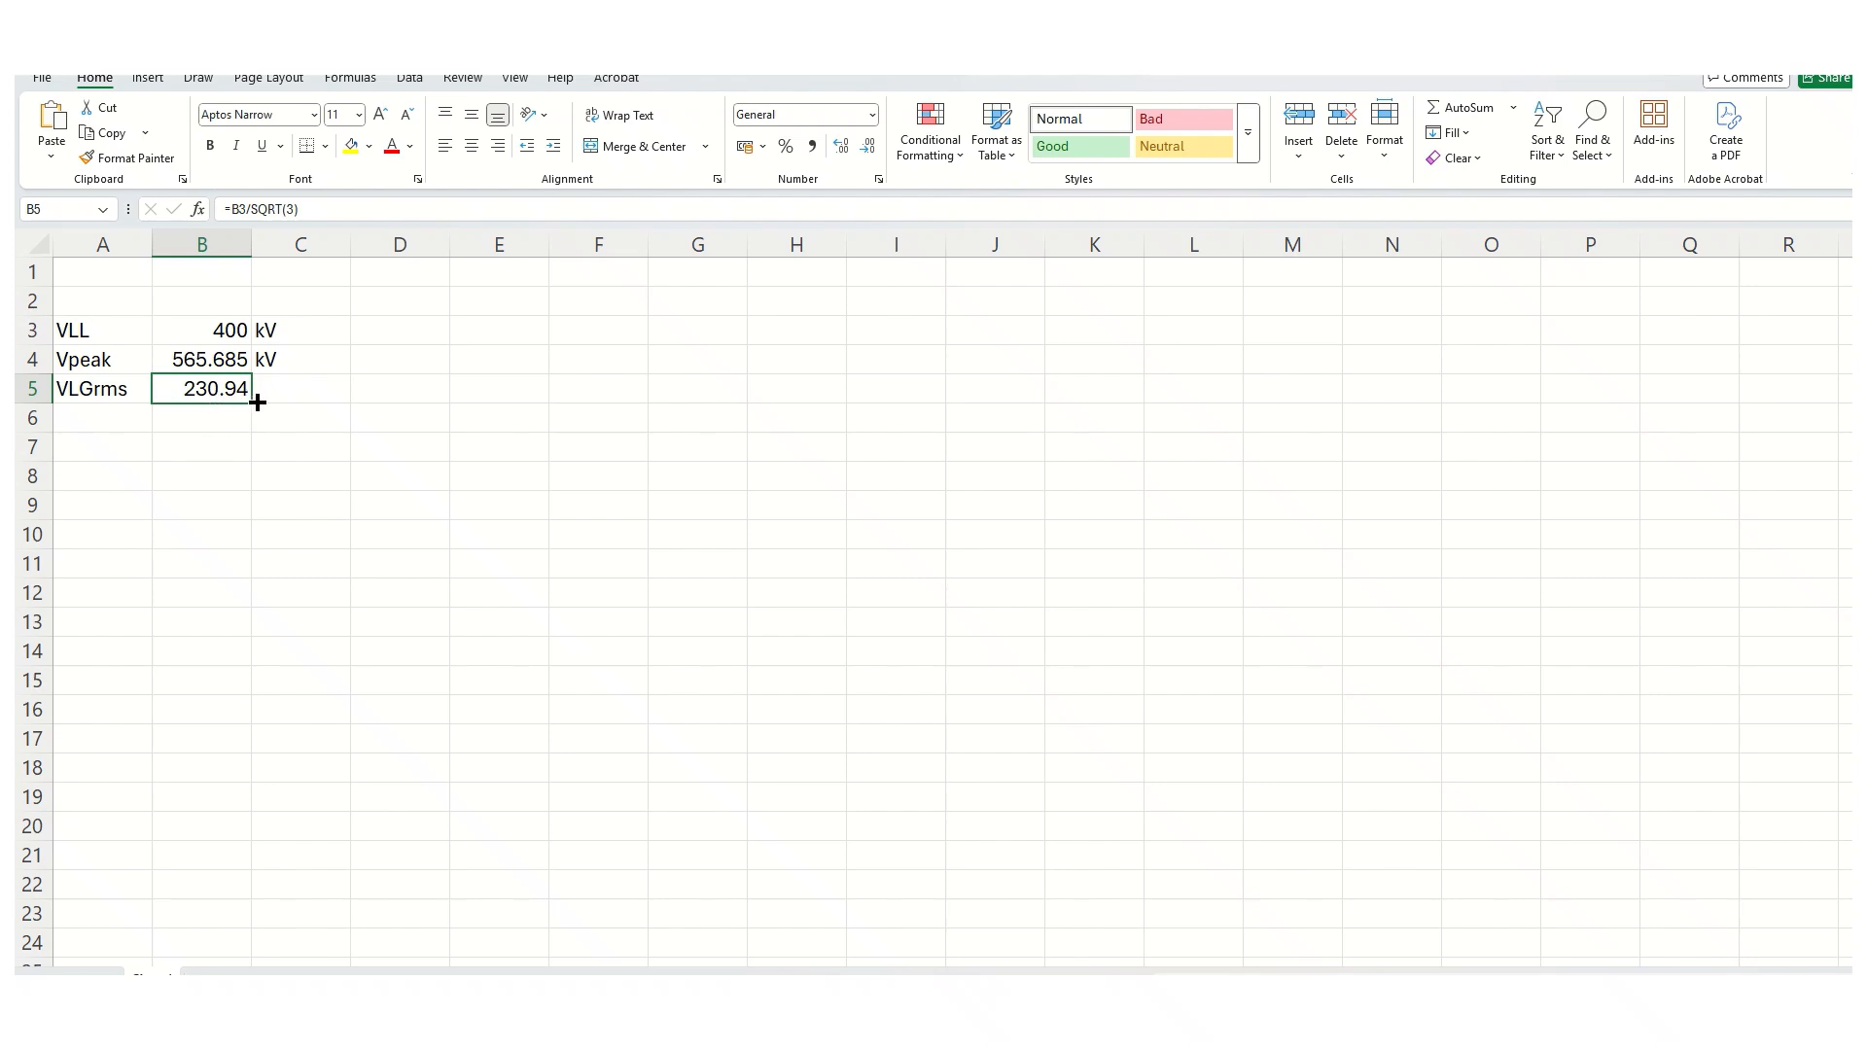
{"action": "left_click", "coordinate": [301, 362]}
{"action": "key", "text": "ctrl+c"}
{"action": "key", "text": "Down"}
{"action": "key", "text": "ctrl+v"}
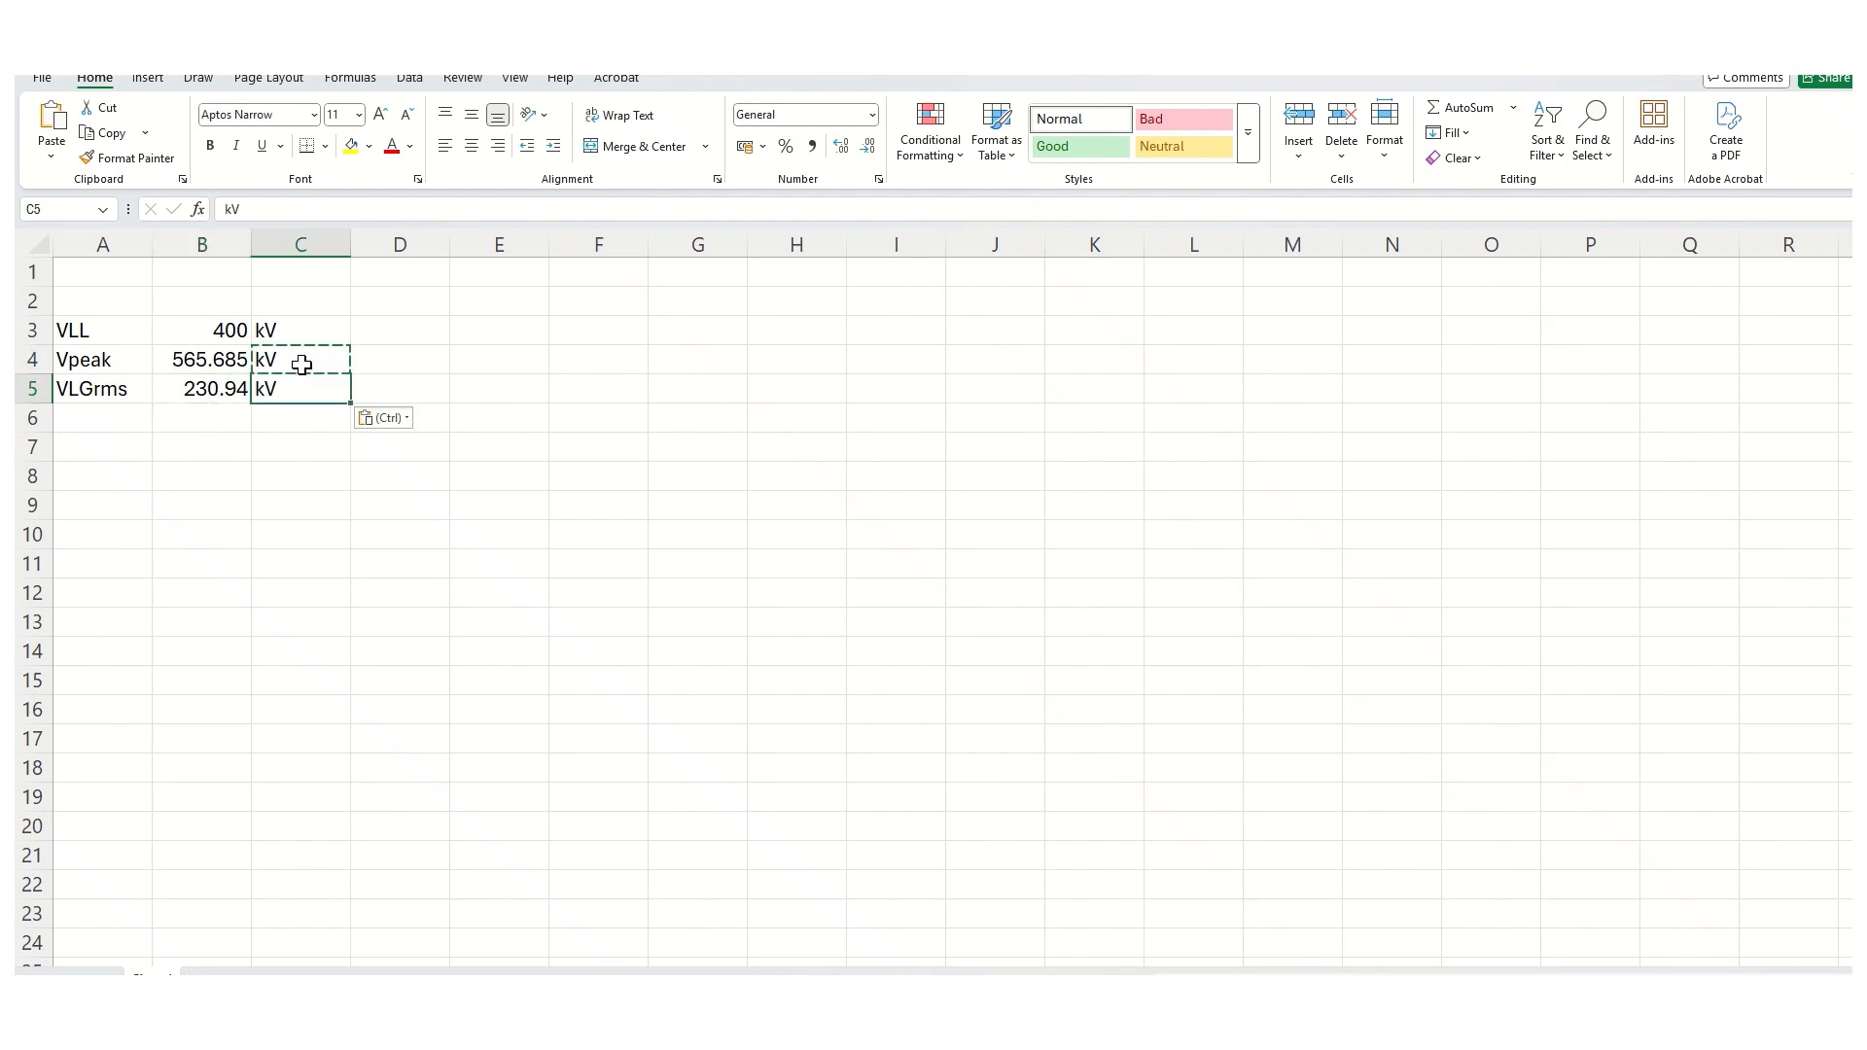
Enter the label VLGinst in cell A6, below VLGrms
{"action": "key", "text": "alt+Tab"}
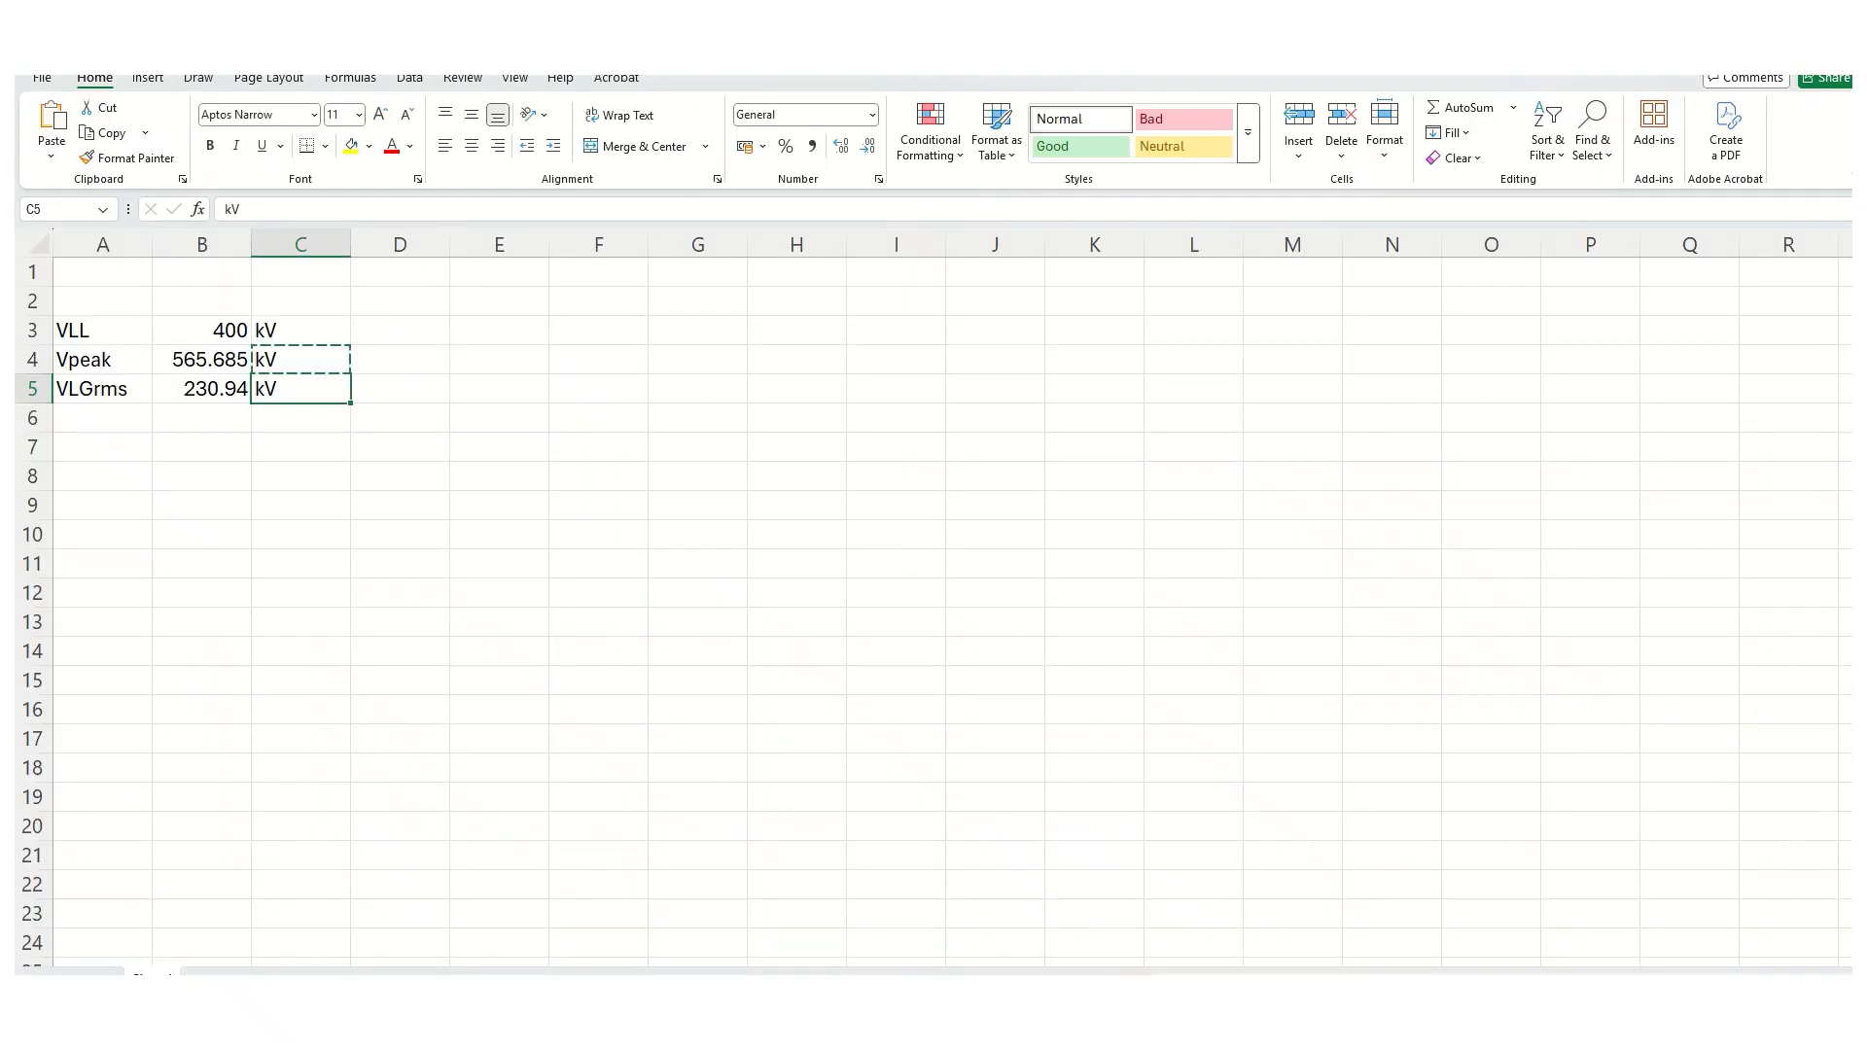
{"action": "key", "text": "ctrl+v"}
{"action": "left_click", "coordinate": [107, 418]}
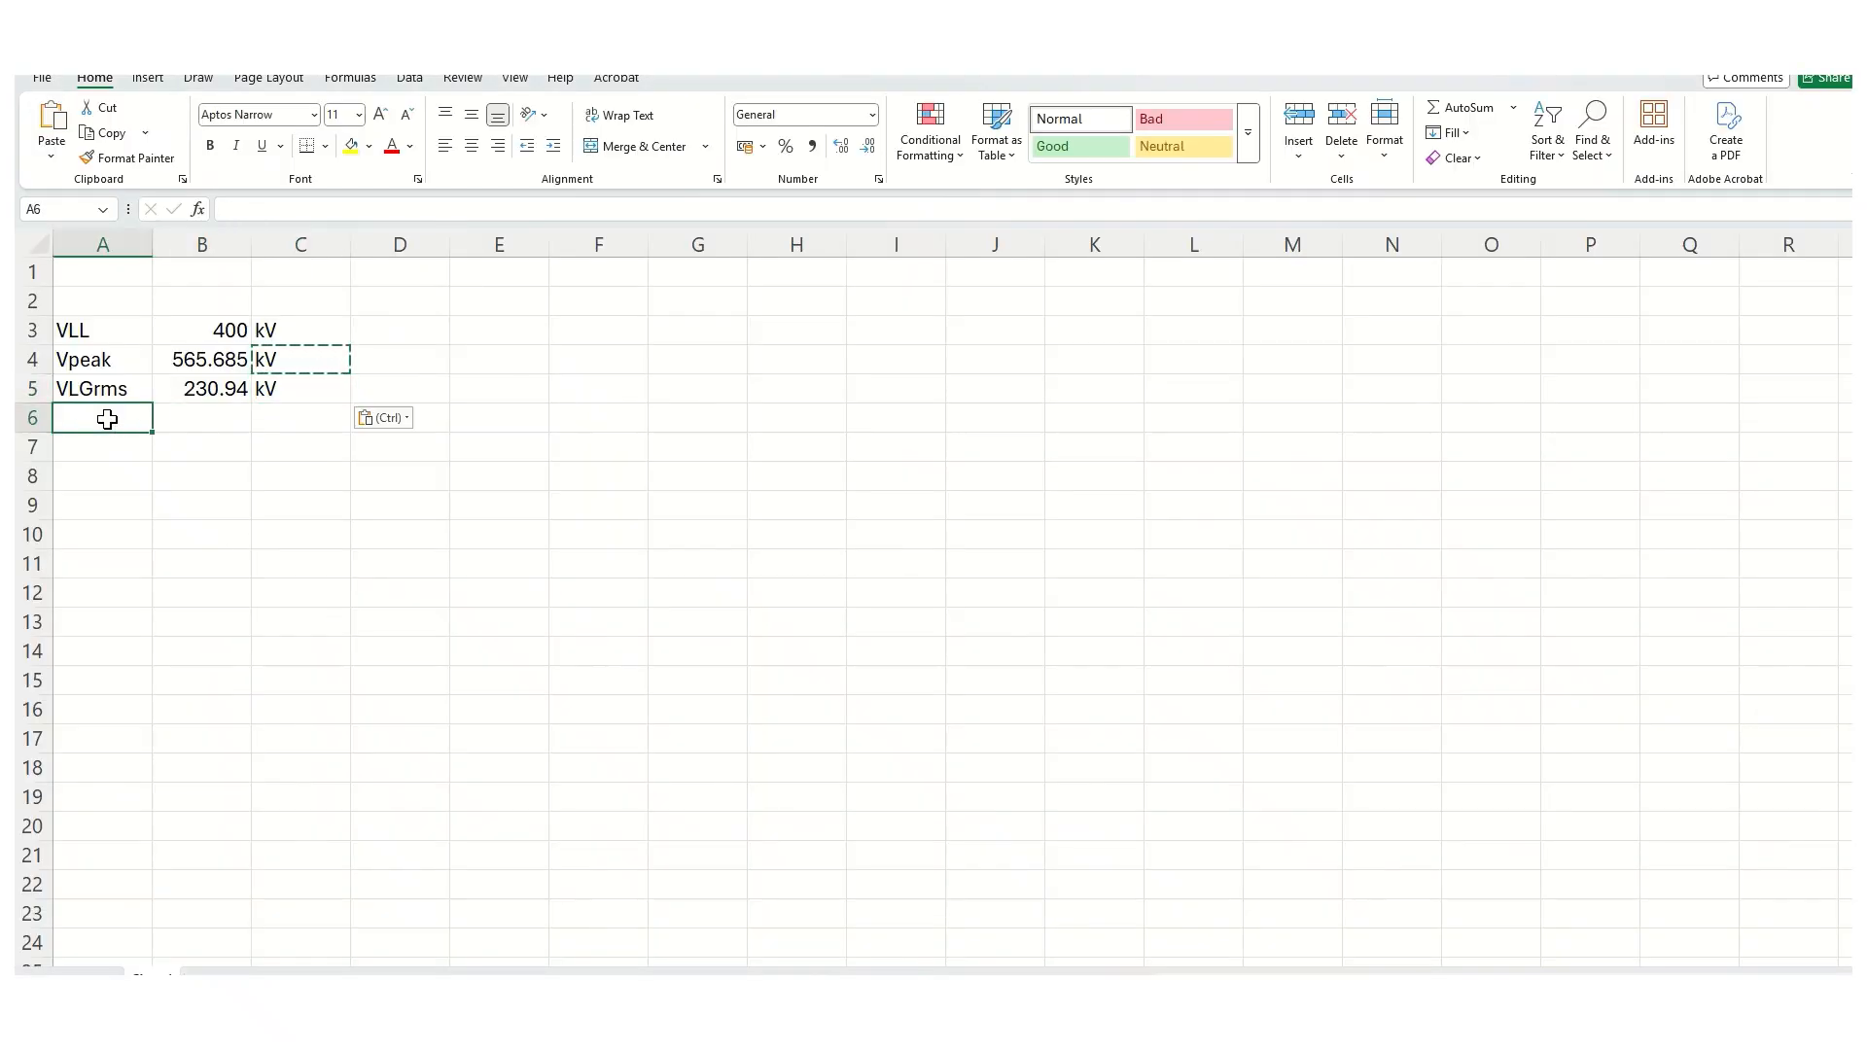
{"action": "type", "text": "V"}
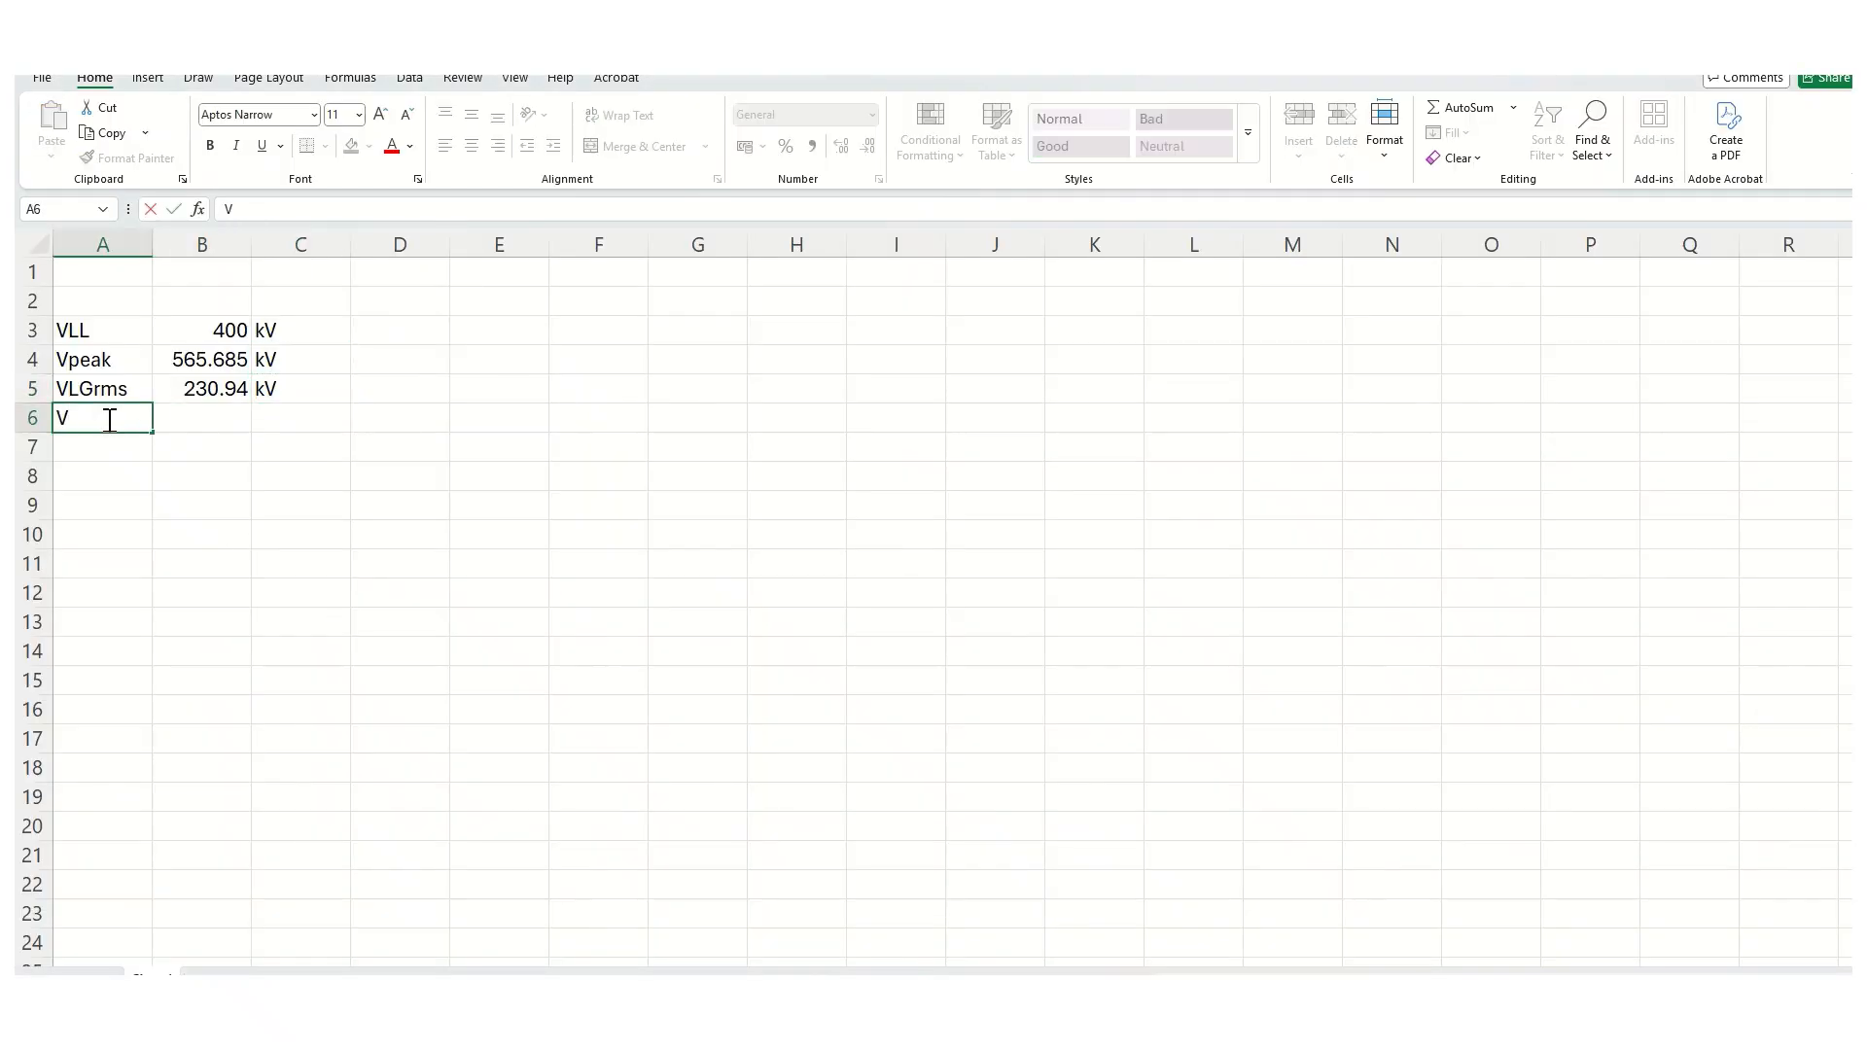
{"action": "type", "text": "LGinst"}
{"action": "key", "text": "Tab"}
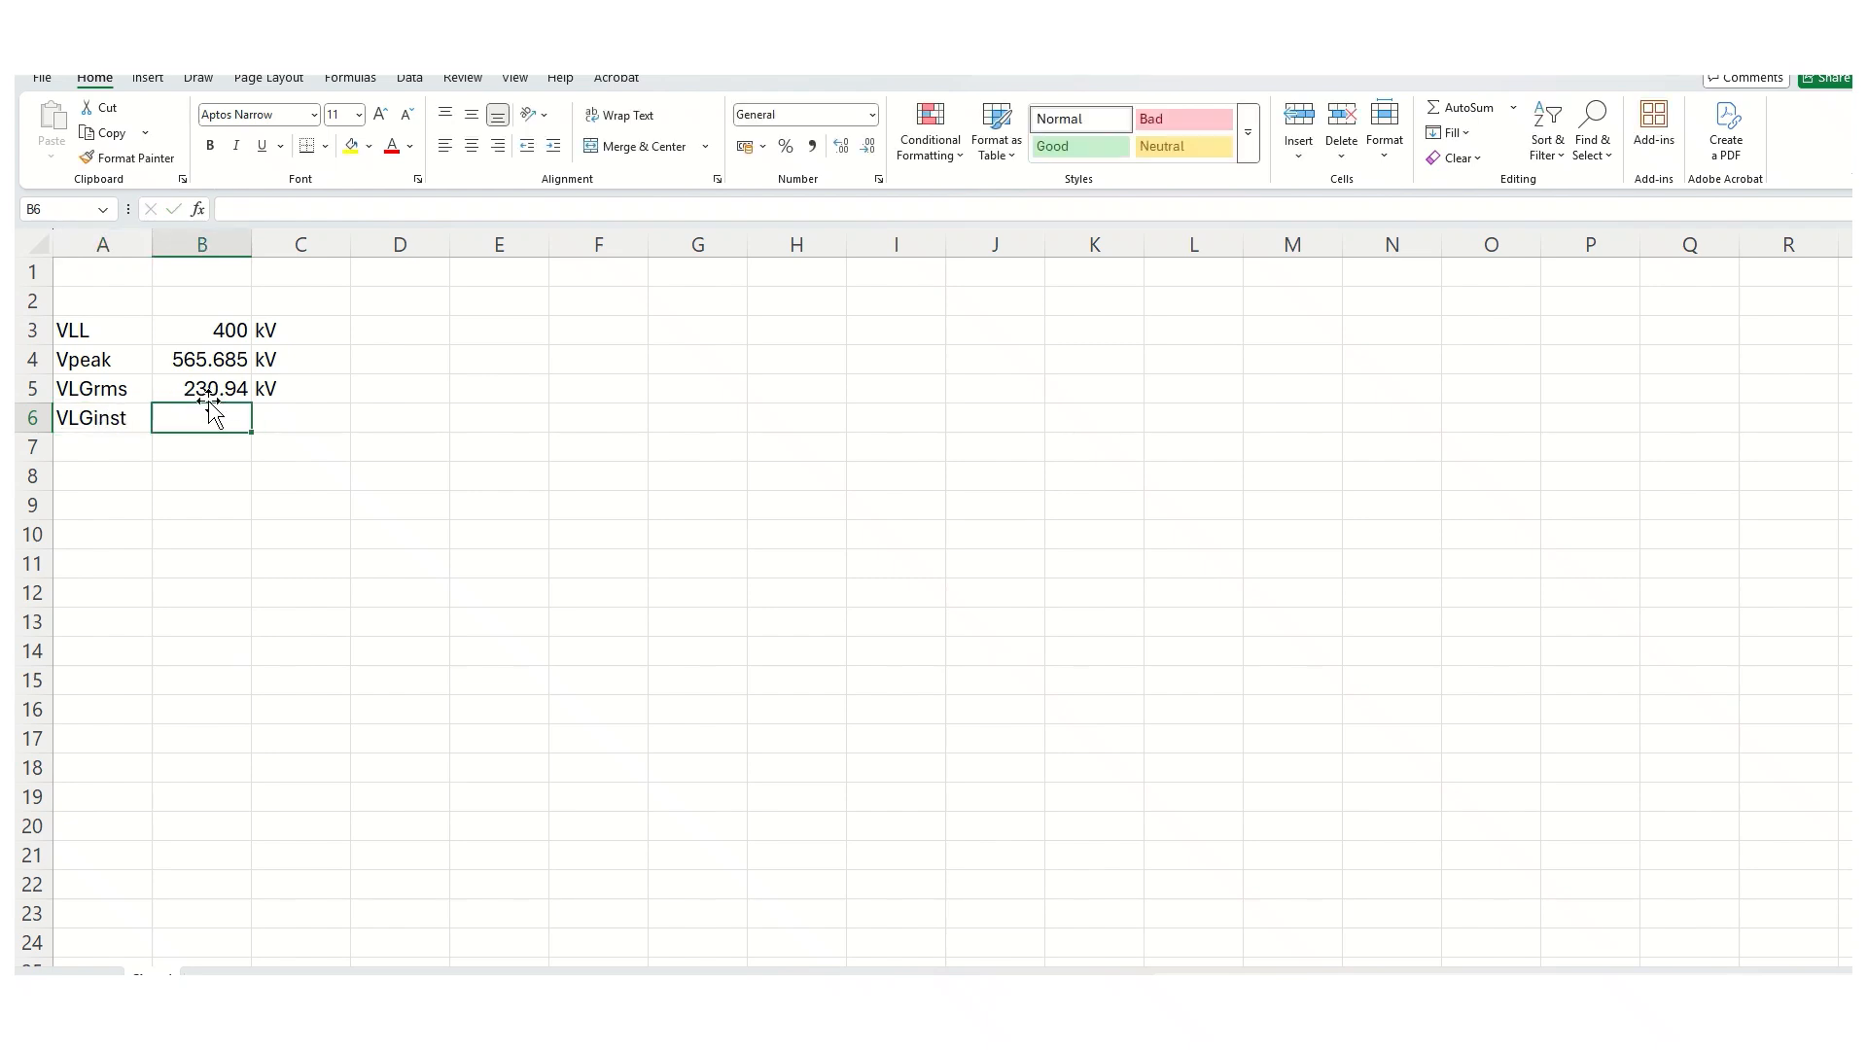
Calculate the peak line-to-ground voltage in cell B6 with the formula =SQRT(2)*B5
{"action": "type", "text": "="}
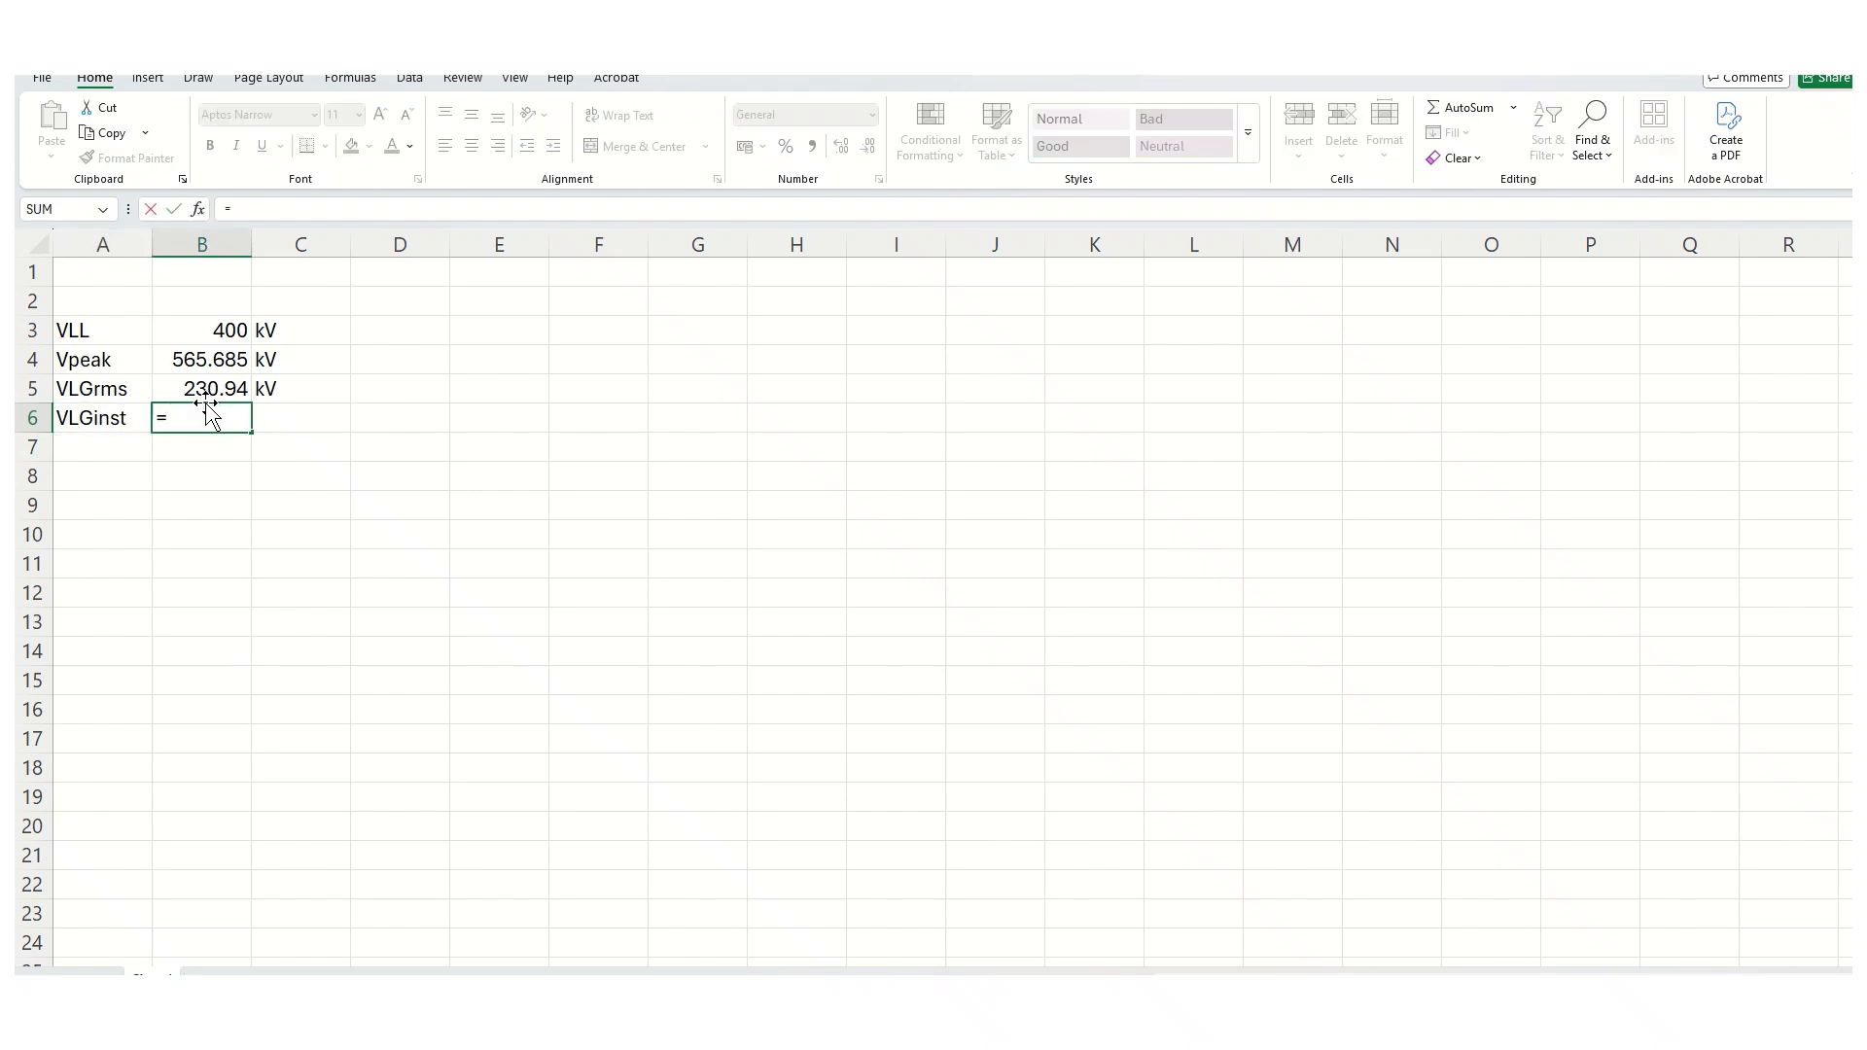
{"action": "type", "text": "sqrt"}
{"action": "key", "text": "Tab"}
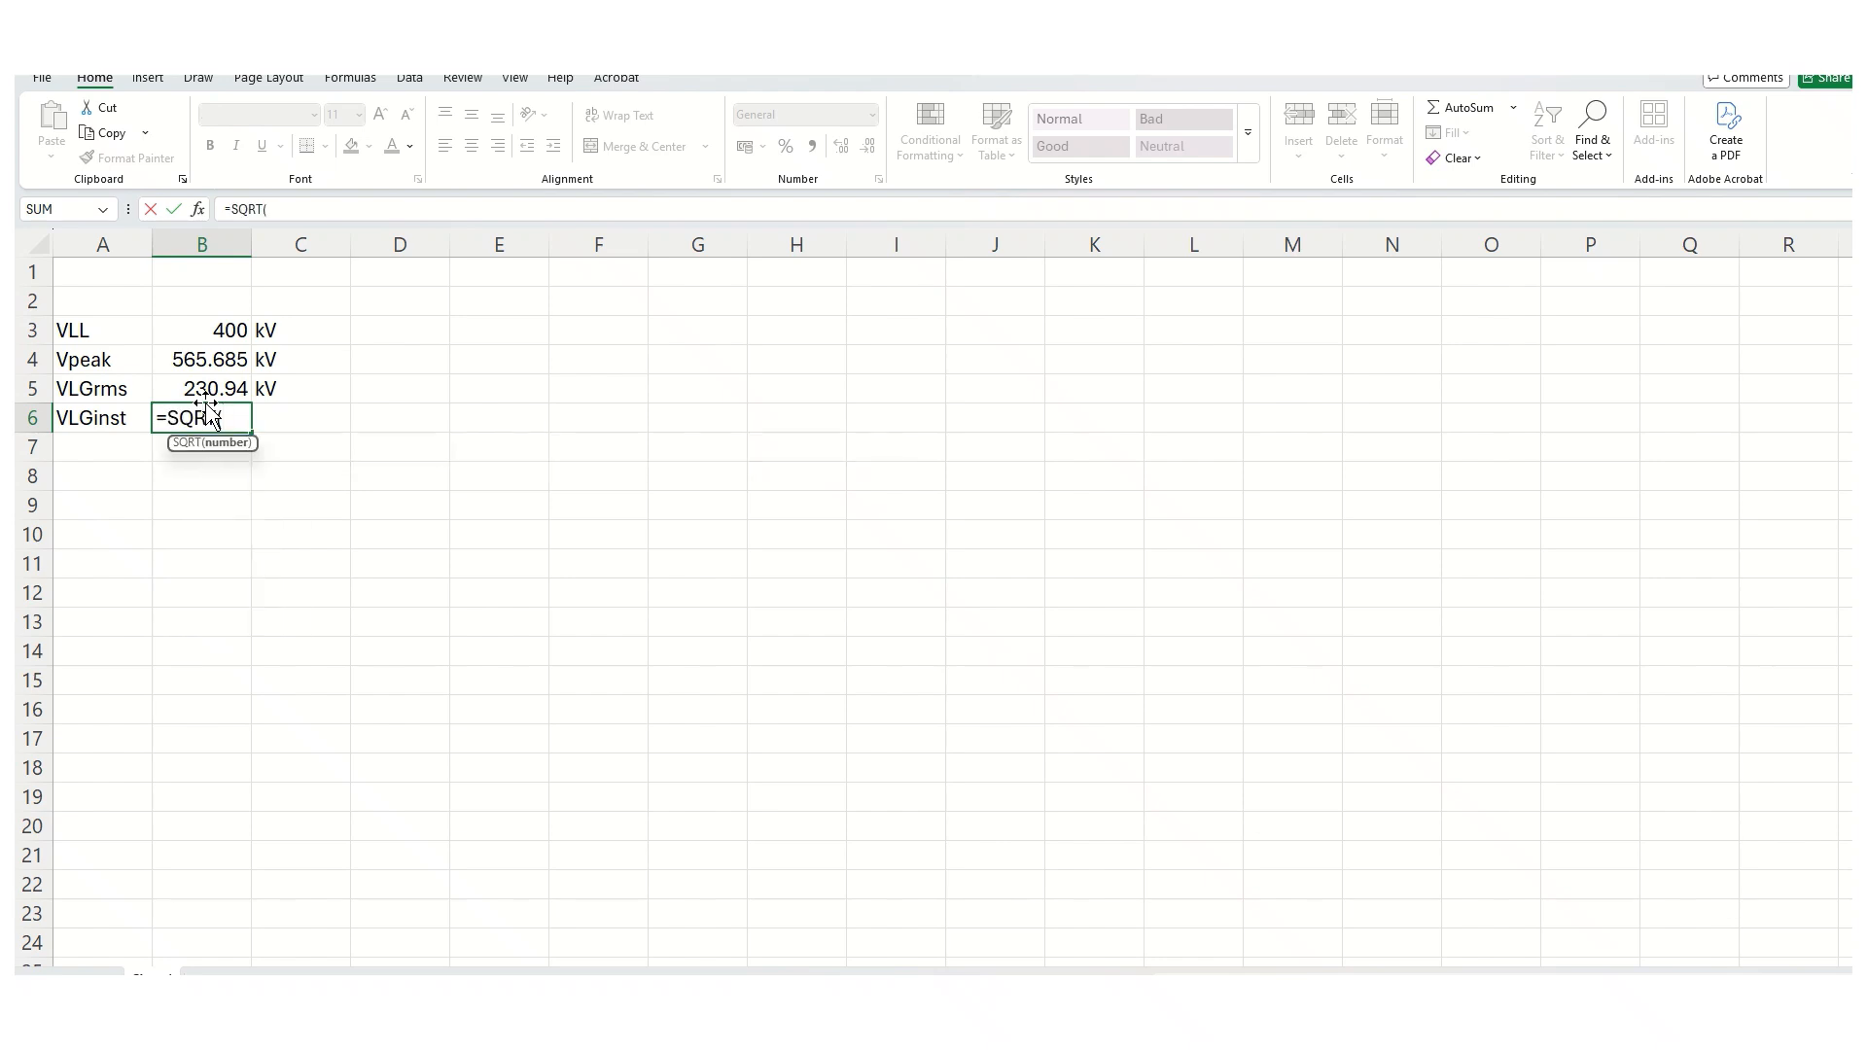
{"action": "type", "text": "2)*"}
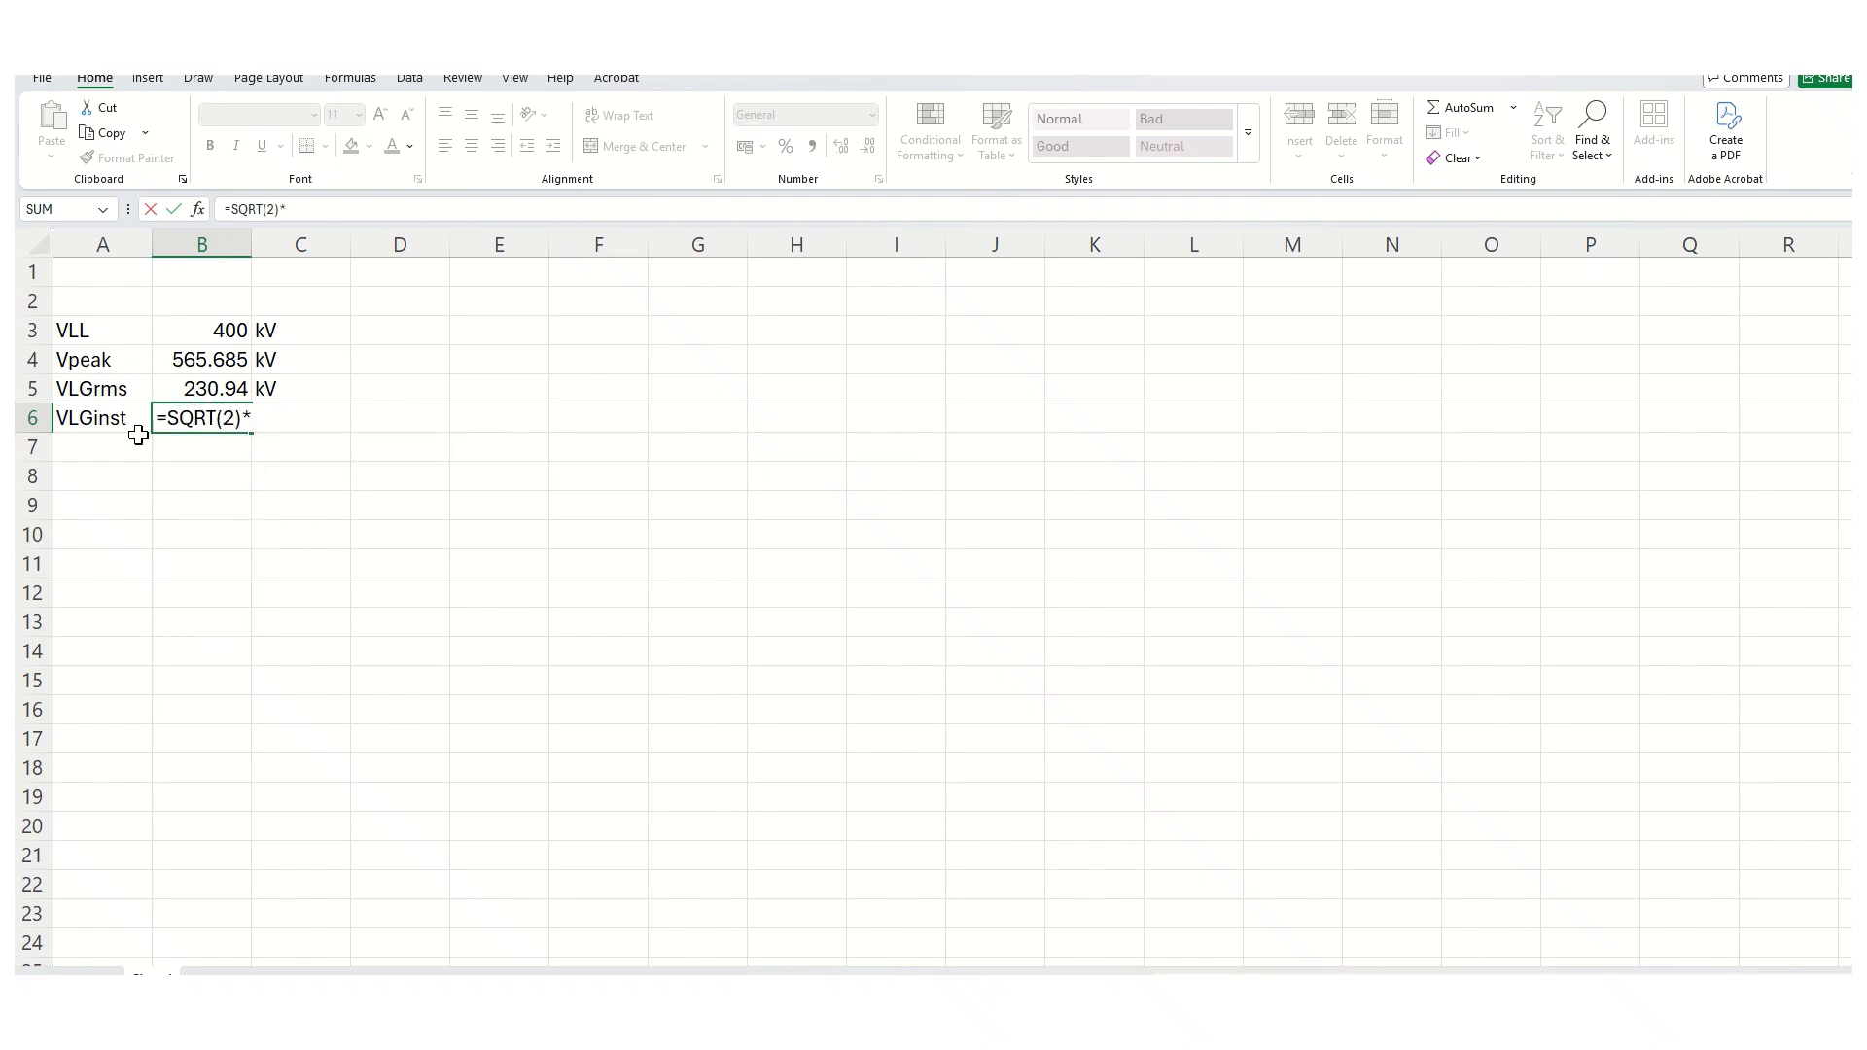
{"action": "left_click", "coordinate": [187, 388]}
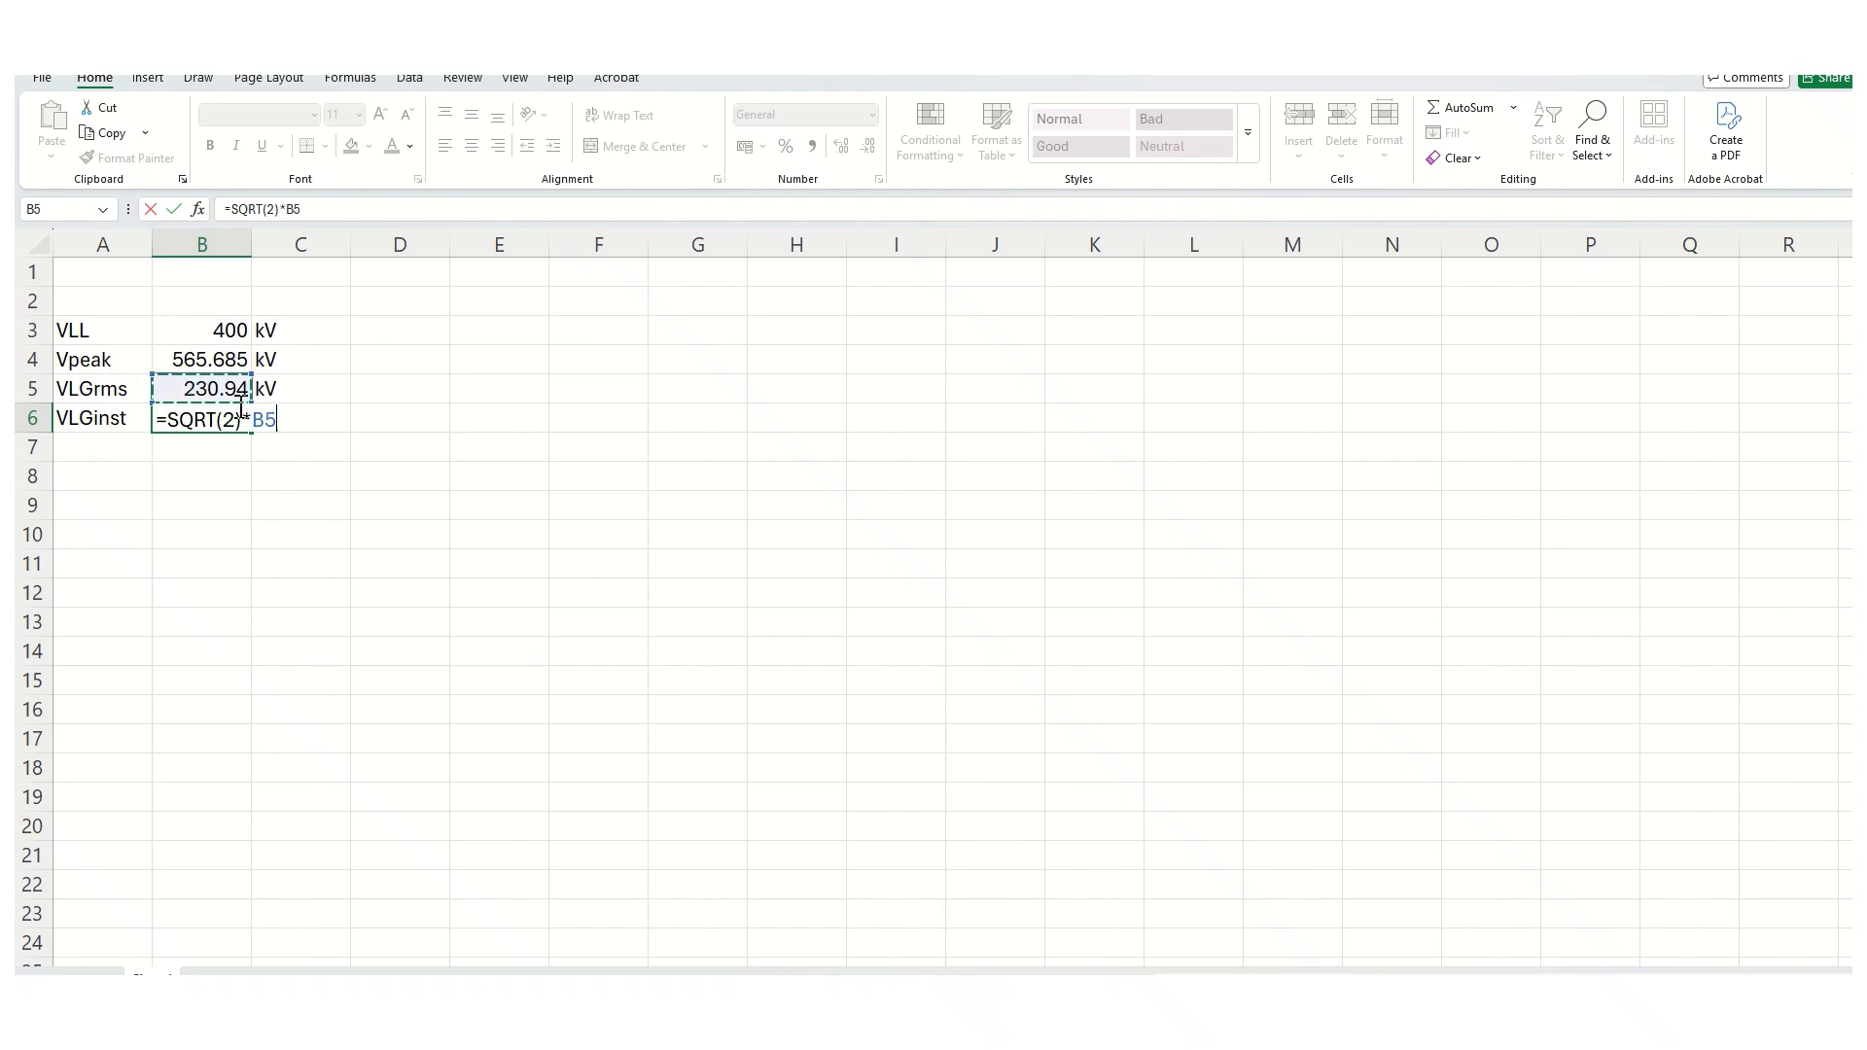
{"action": "key", "text": "Return"}
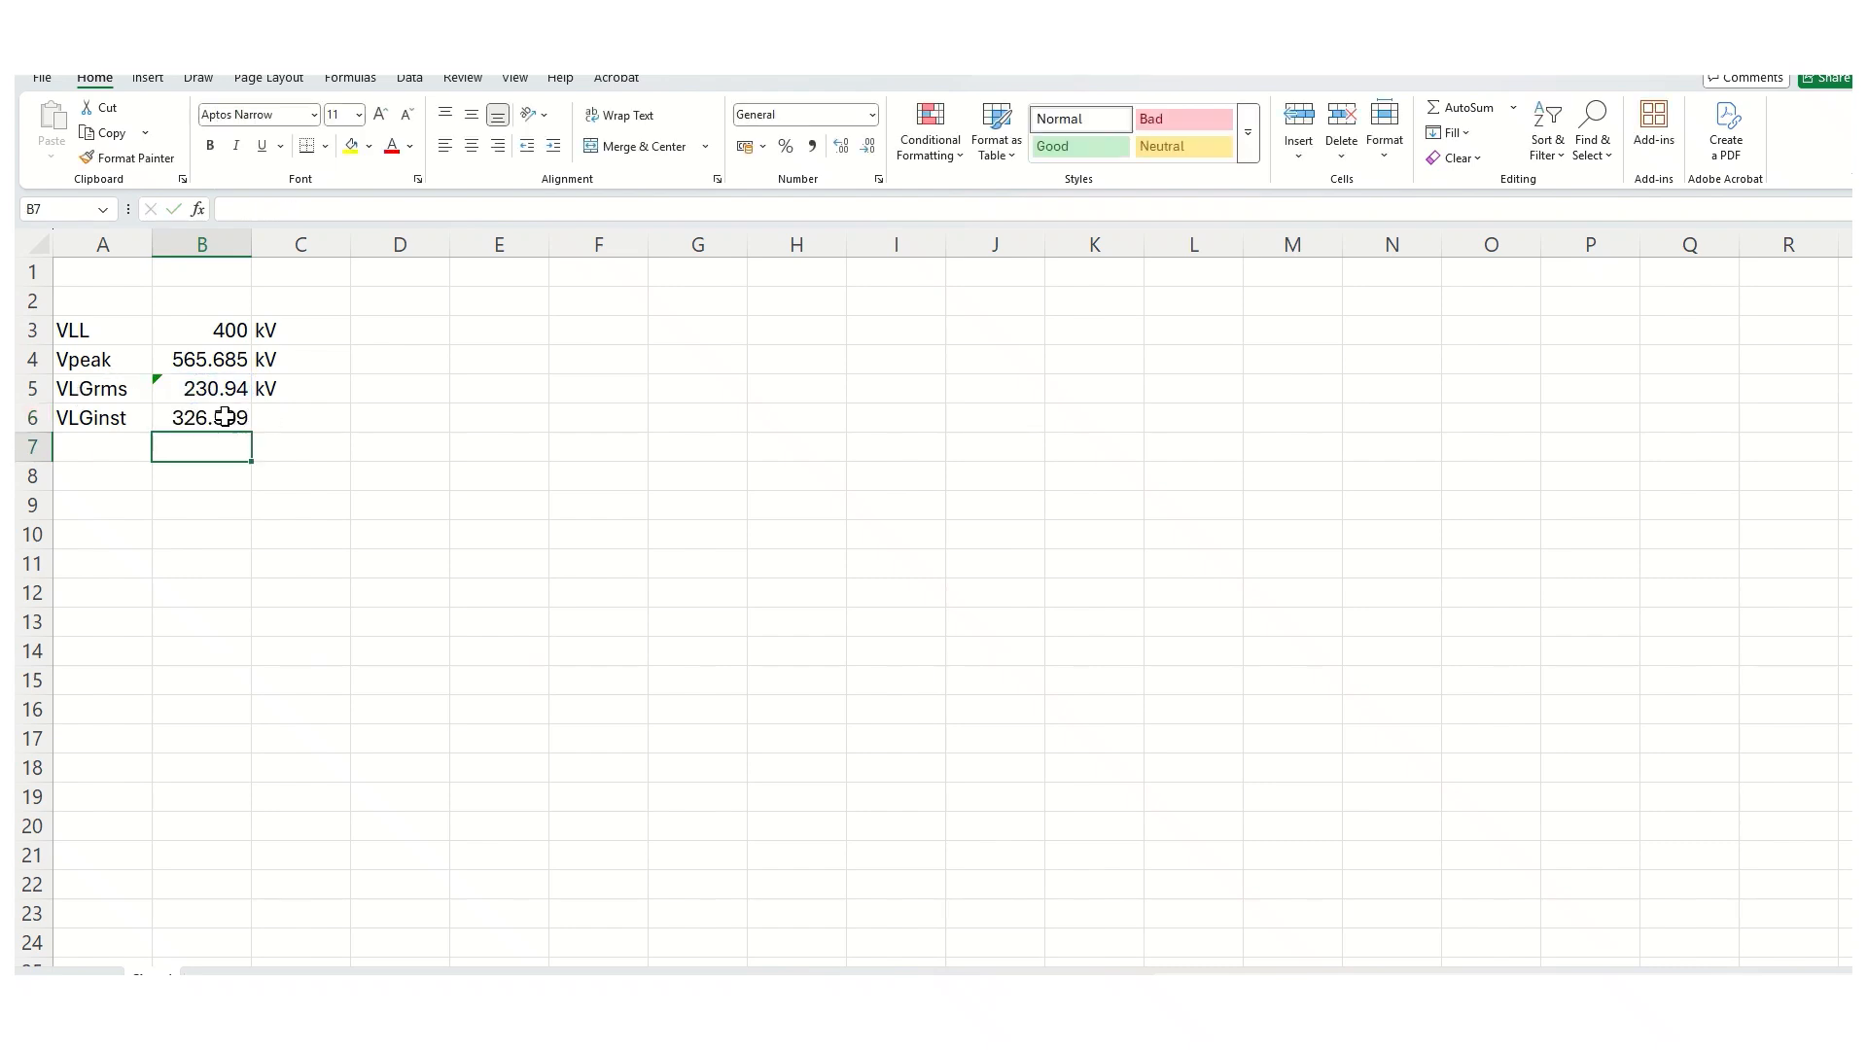
Copy the kV unit from cell C5 into C6 beside the VLGinst value
{"action": "left_click", "coordinate": [233, 418]}
{"action": "left_click", "coordinate": [275, 400]}
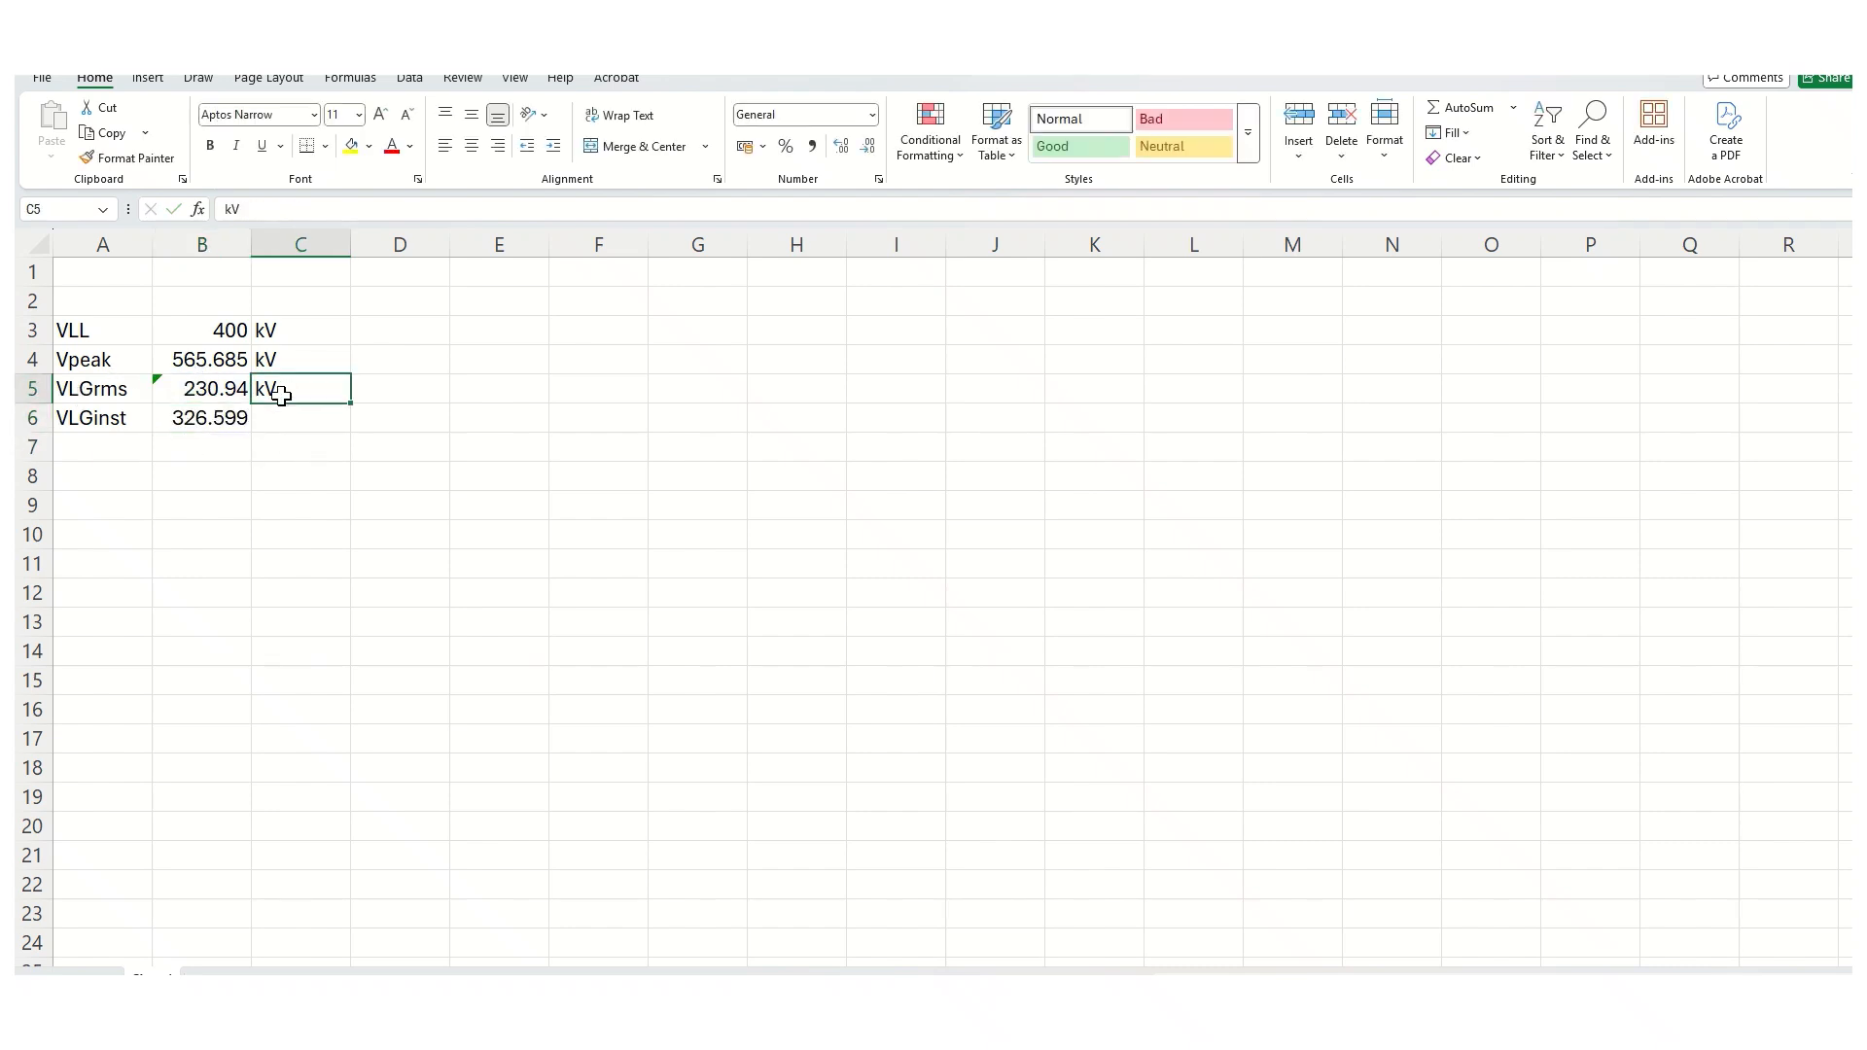
{"action": "key", "text": "ctrl+c"}
{"action": "key", "text": "Down"}
{"action": "key", "text": "ctrl+v"}
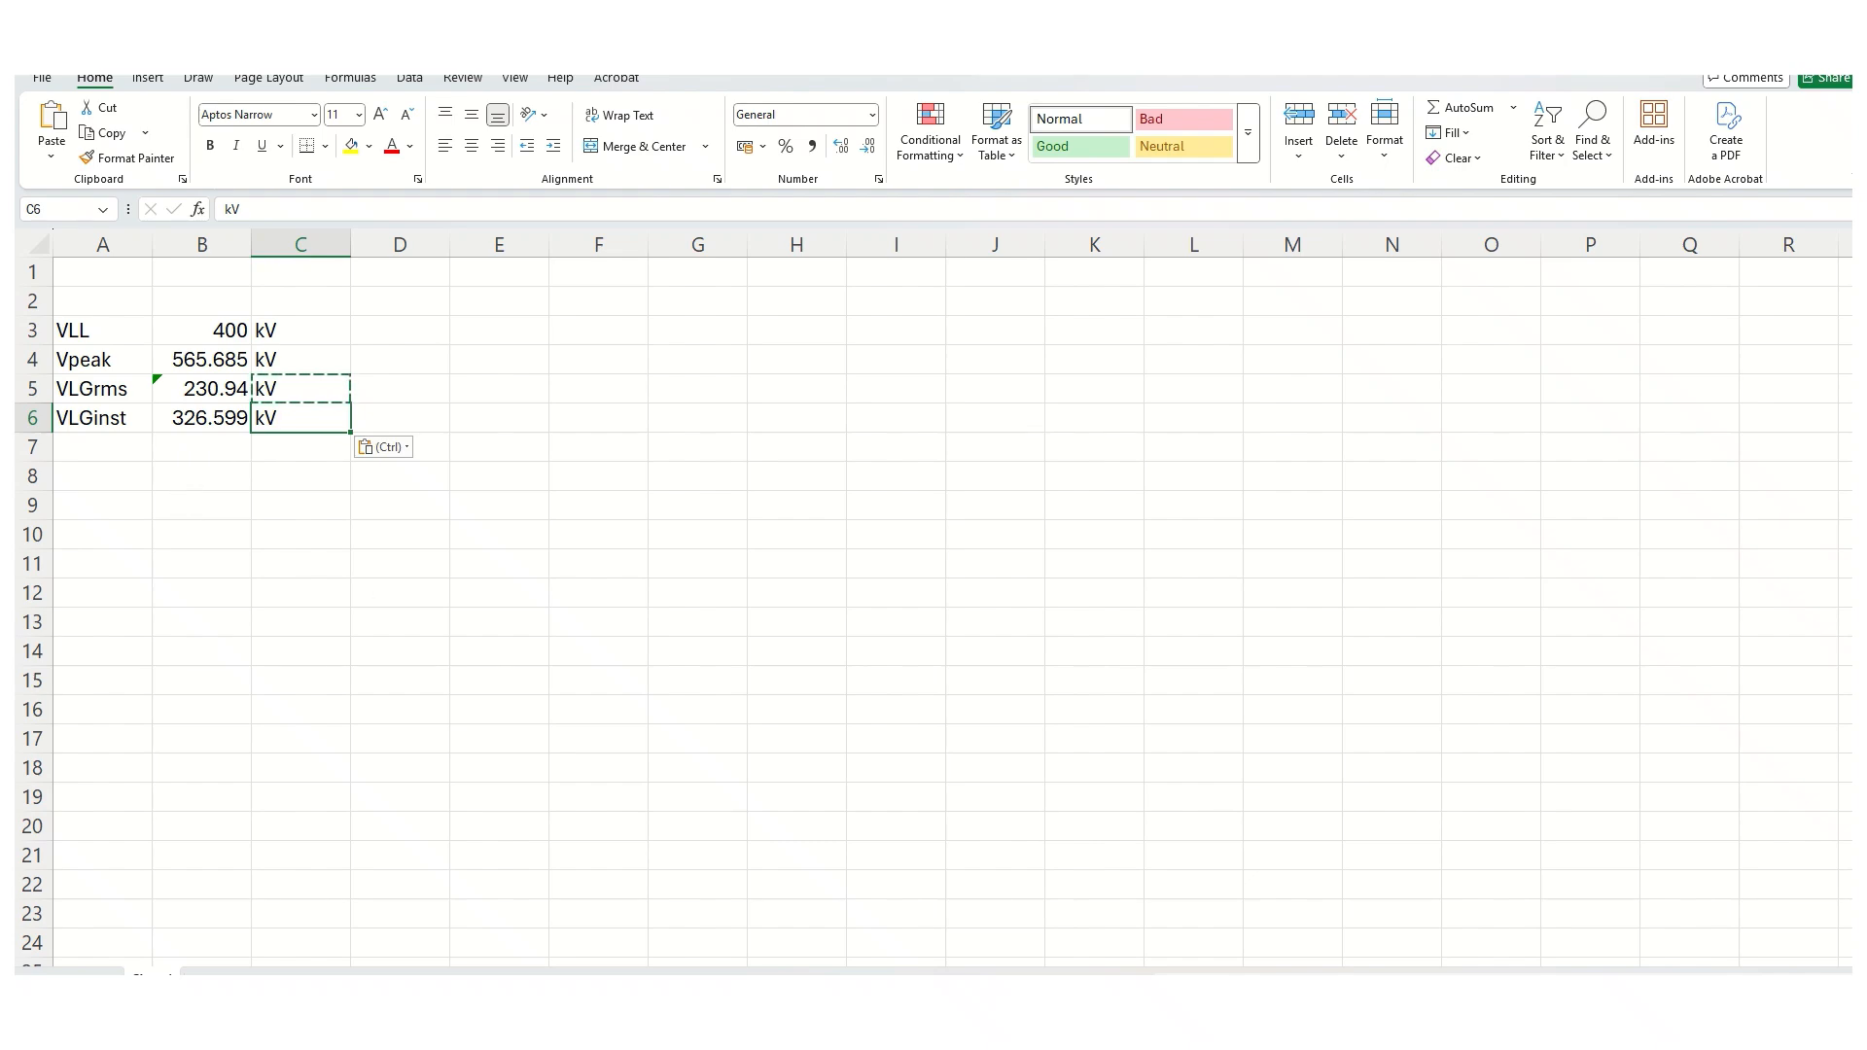
Switch to PSCAD and capture a screen snip covering the VLGinst and VLGrms graphs
{"action": "key", "text": "alt+Tab"}
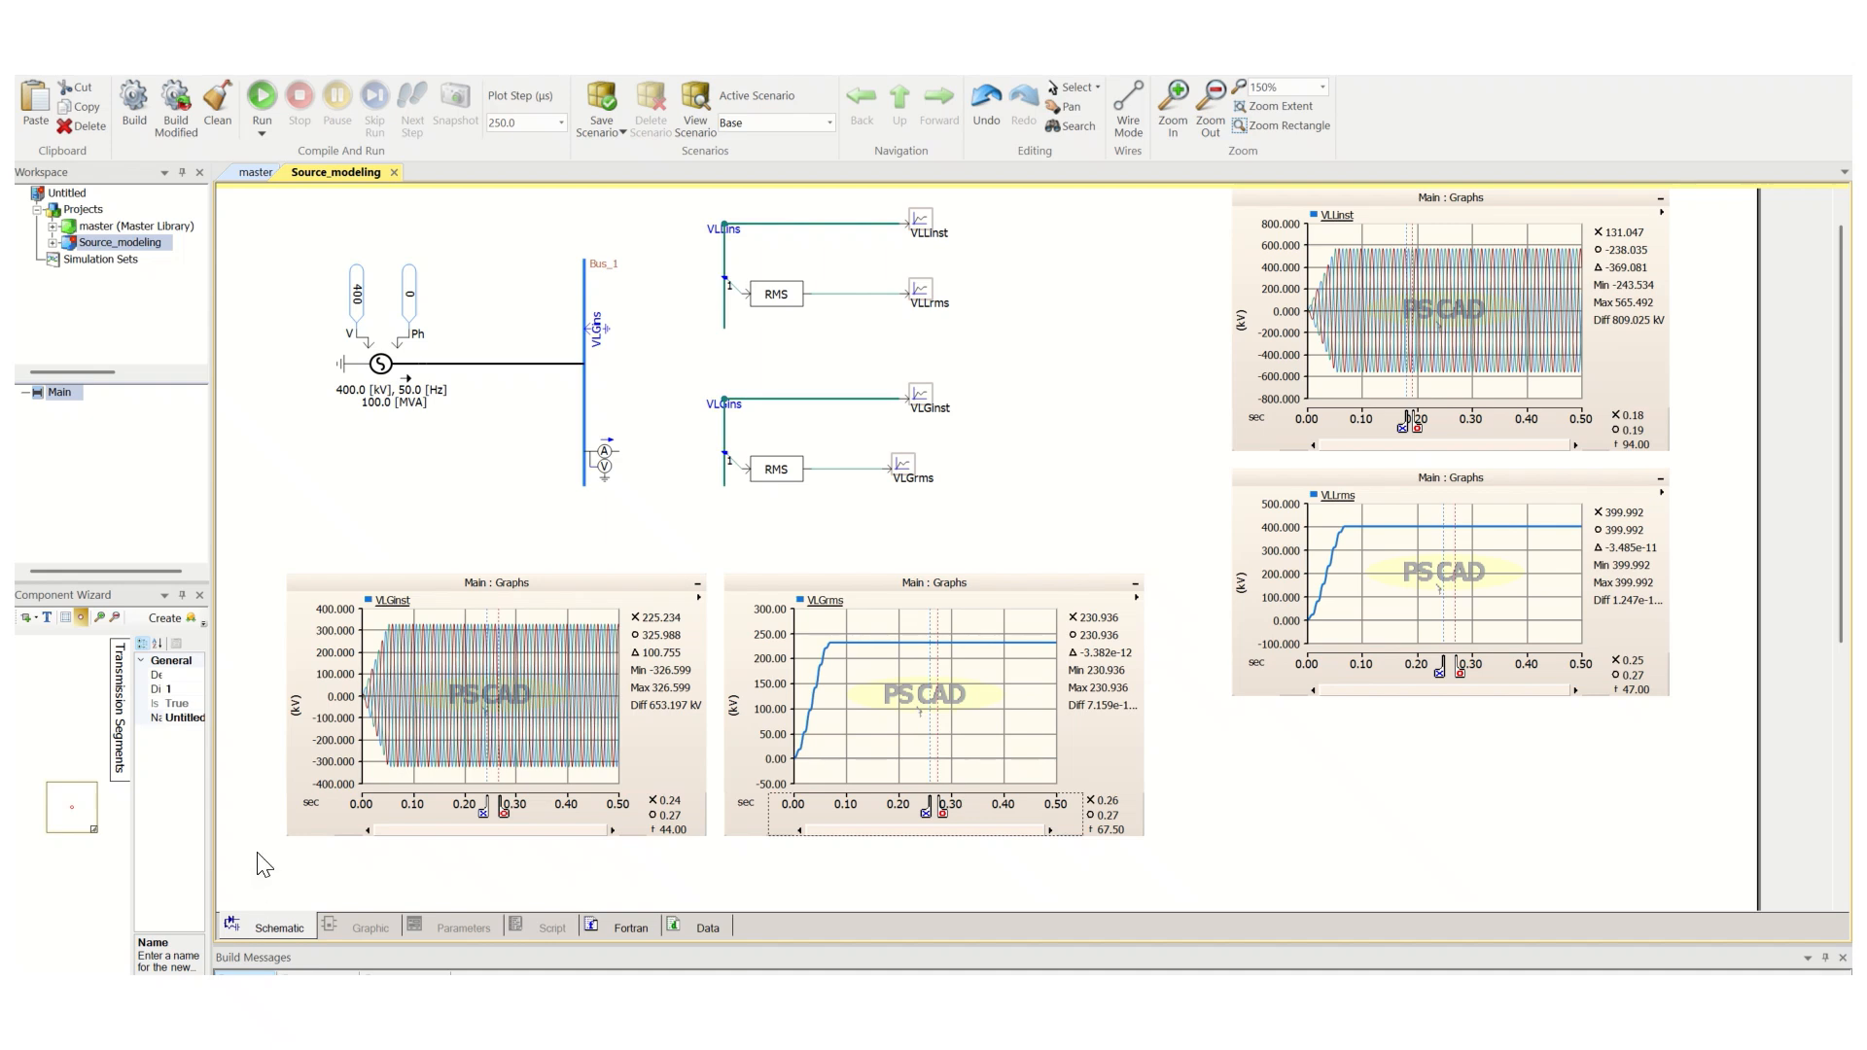
{"action": "key", "text": "super+shift+s"}
{"action": "left_click_drag", "start_coordinate": [267, 562], "coordinate": [1160, 859]}
Switch to Excel, paste the graph snip, and move it directly beneath the voltage table for comparison
{"action": "key", "text": "alt+Tab"}
{"action": "left_click", "coordinate": [429, 482]}
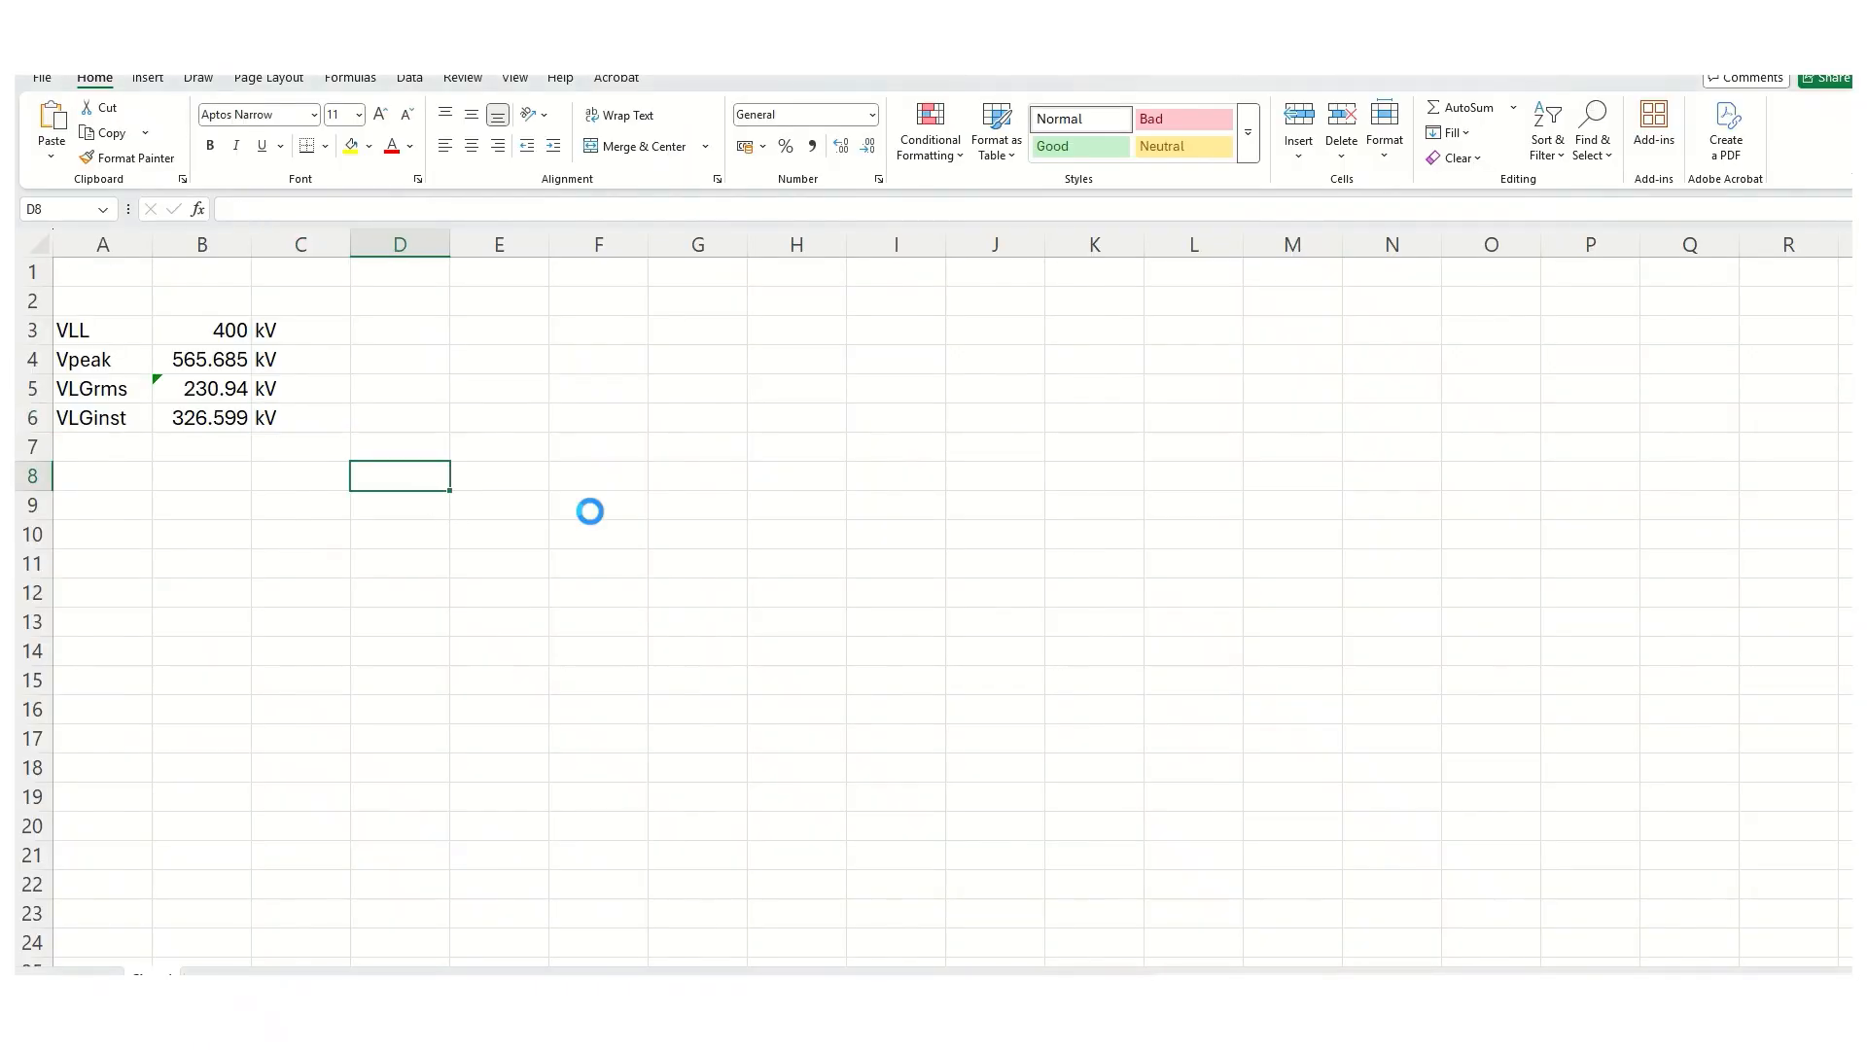
{"action": "key", "text": "ctrl+v"}
{"action": "left_click_drag", "start_coordinate": [587, 491], "coordinate": [286, 455]}
{"action": "left_click", "coordinate": [282, 389]}
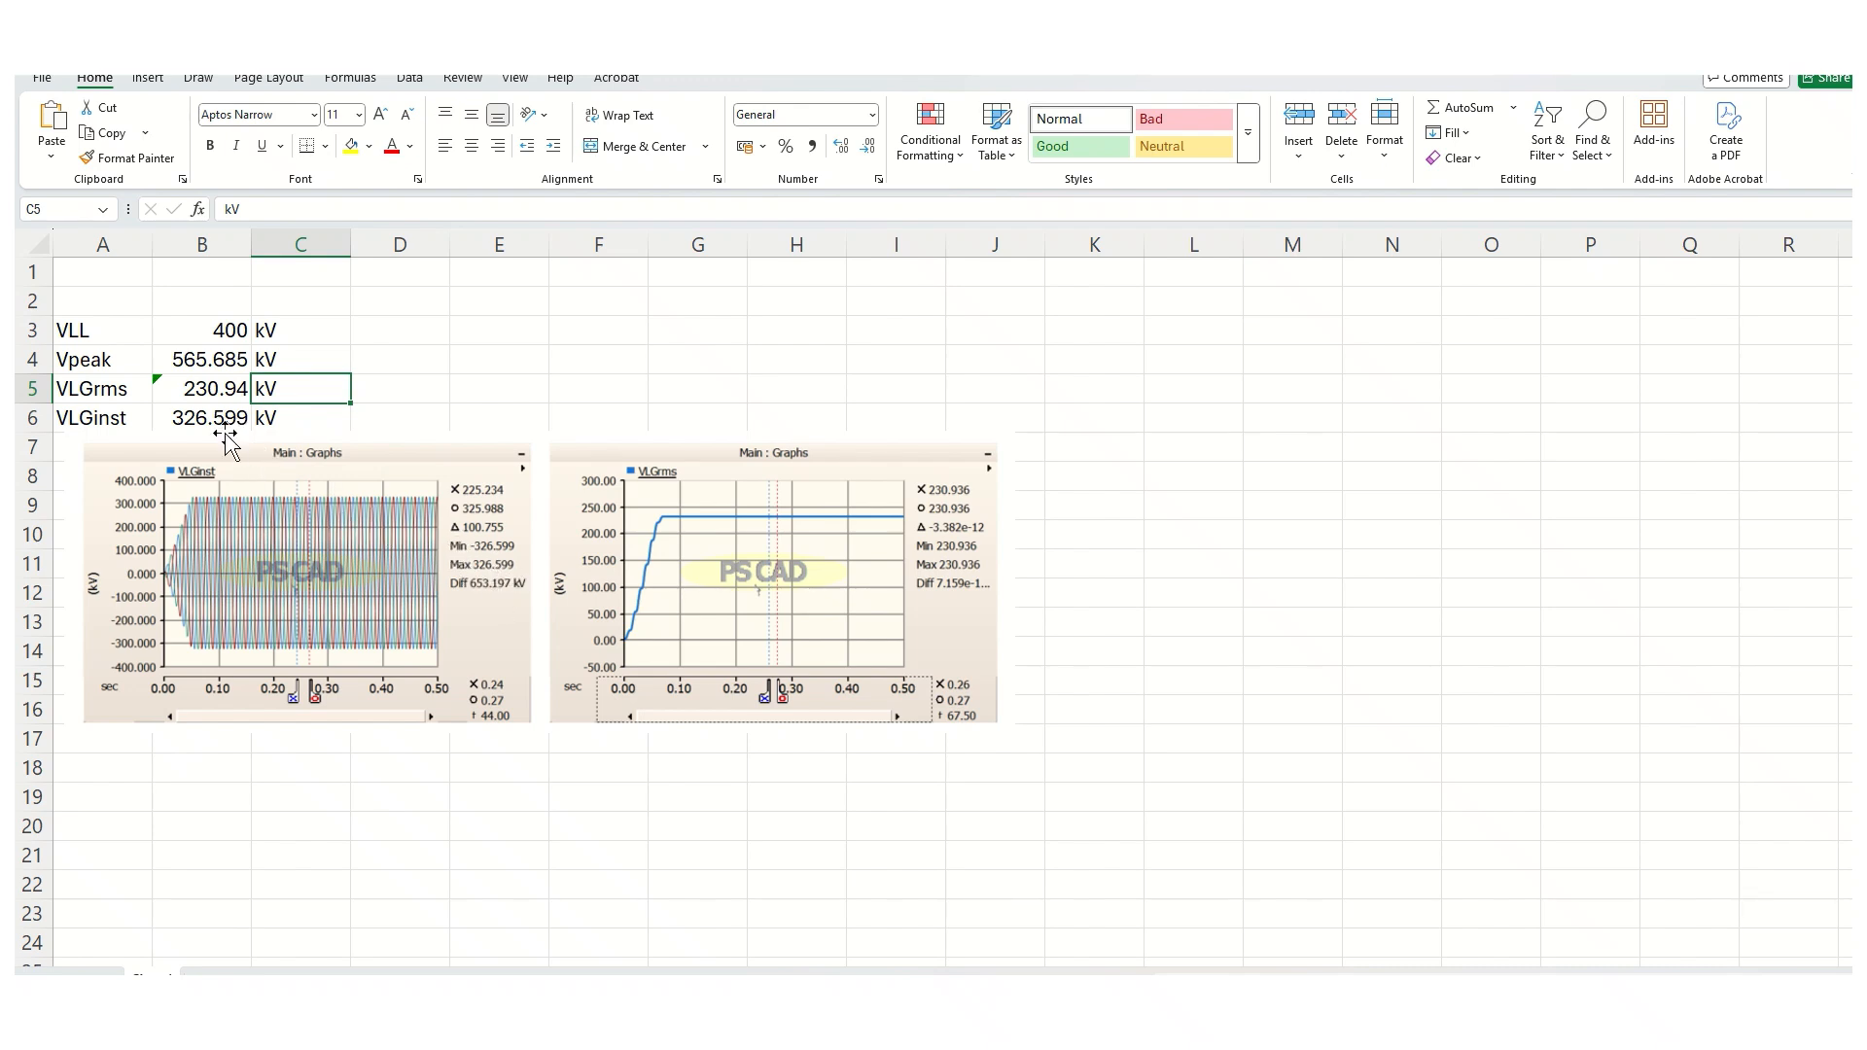
{"action": "left_click", "coordinate": [206, 389]}
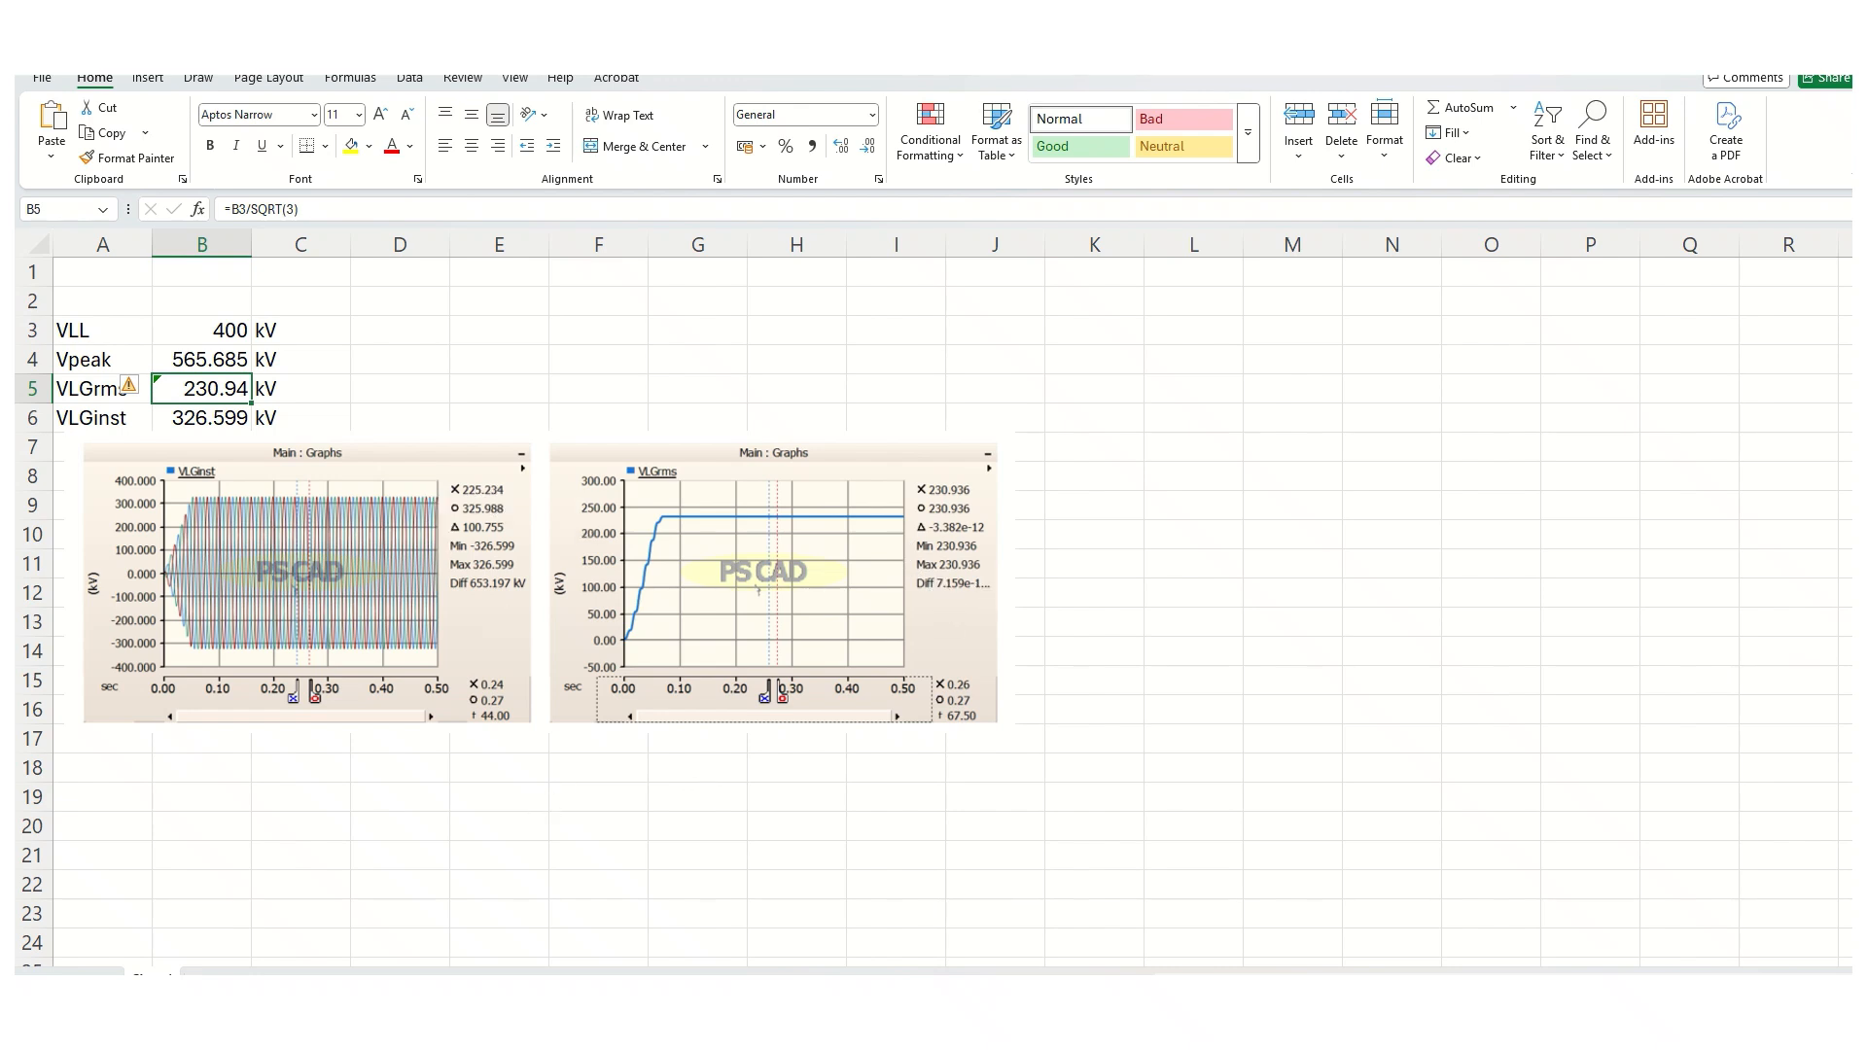
Switch back to the Source_modeling schematic in PSCAD to view the circuit and its four graphs
{"action": "left_click", "coordinate": [466, 1016]}
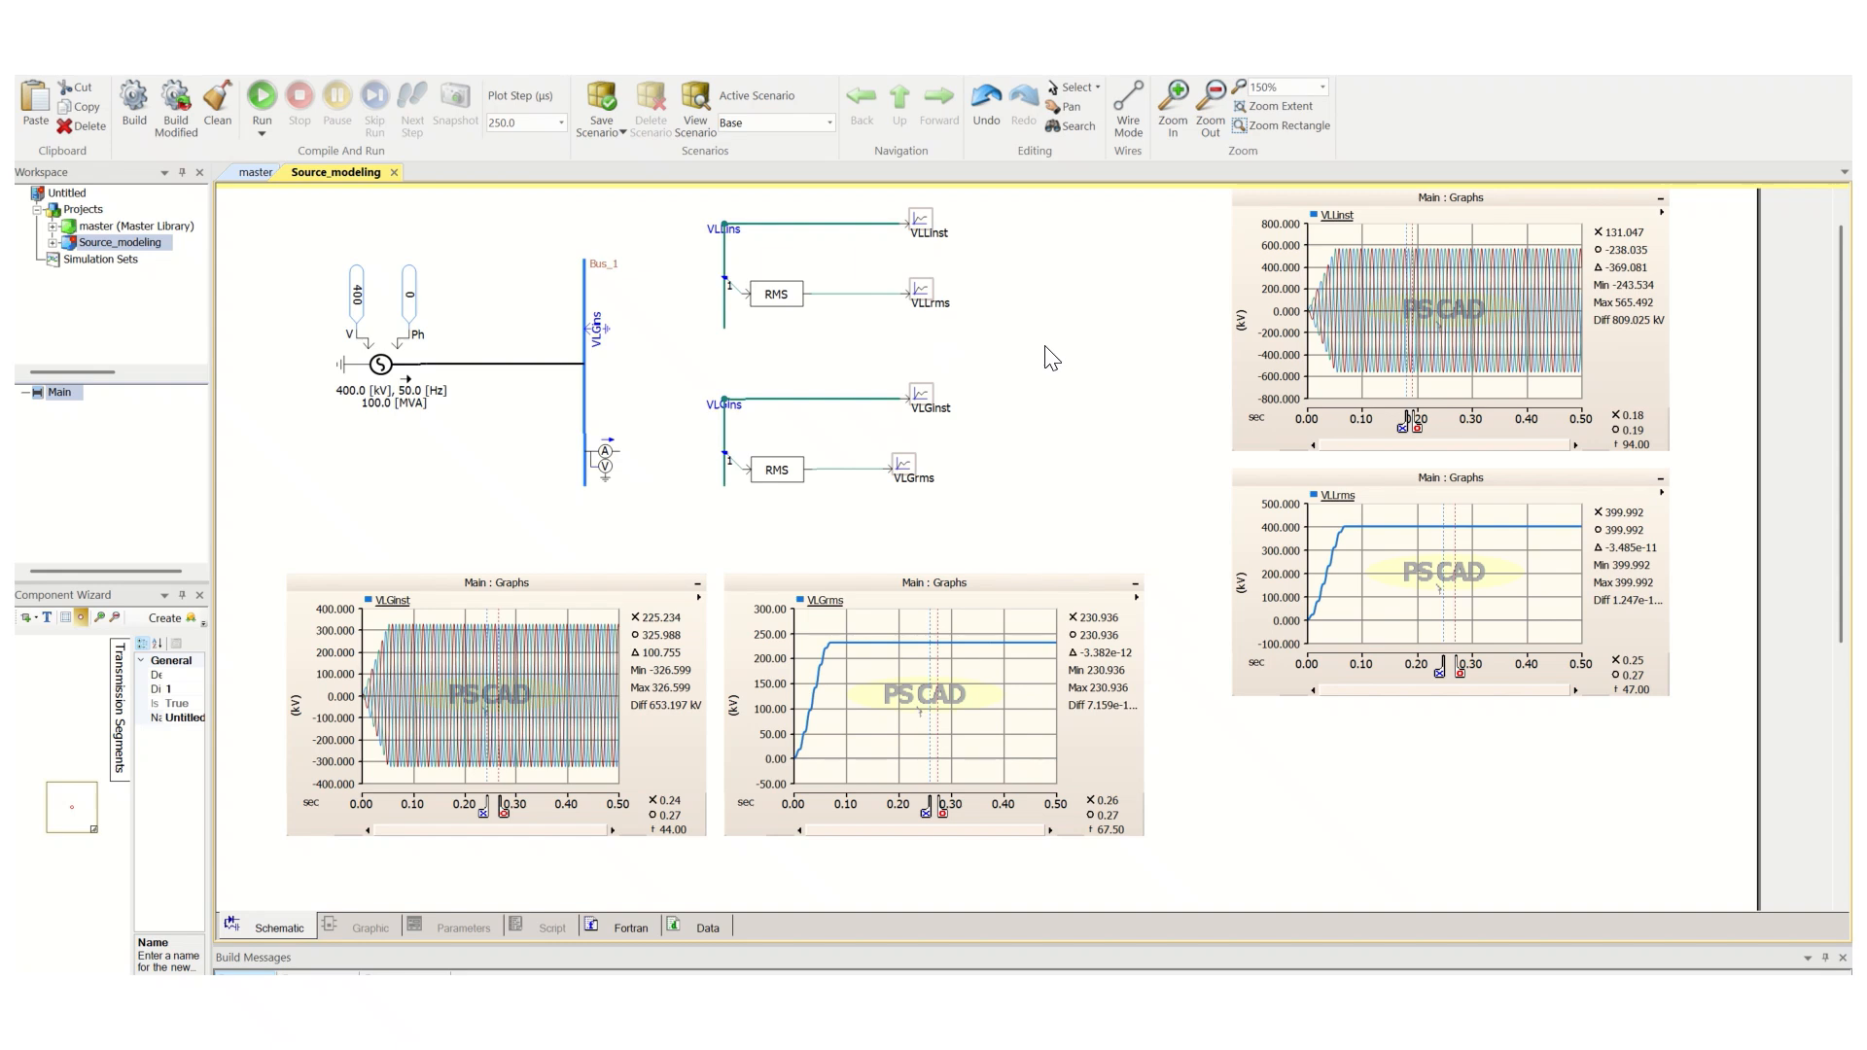
{"action": "scroll", "coordinate": [1055, 415], "scroll_direction": "up", "scroll_amount": 1}
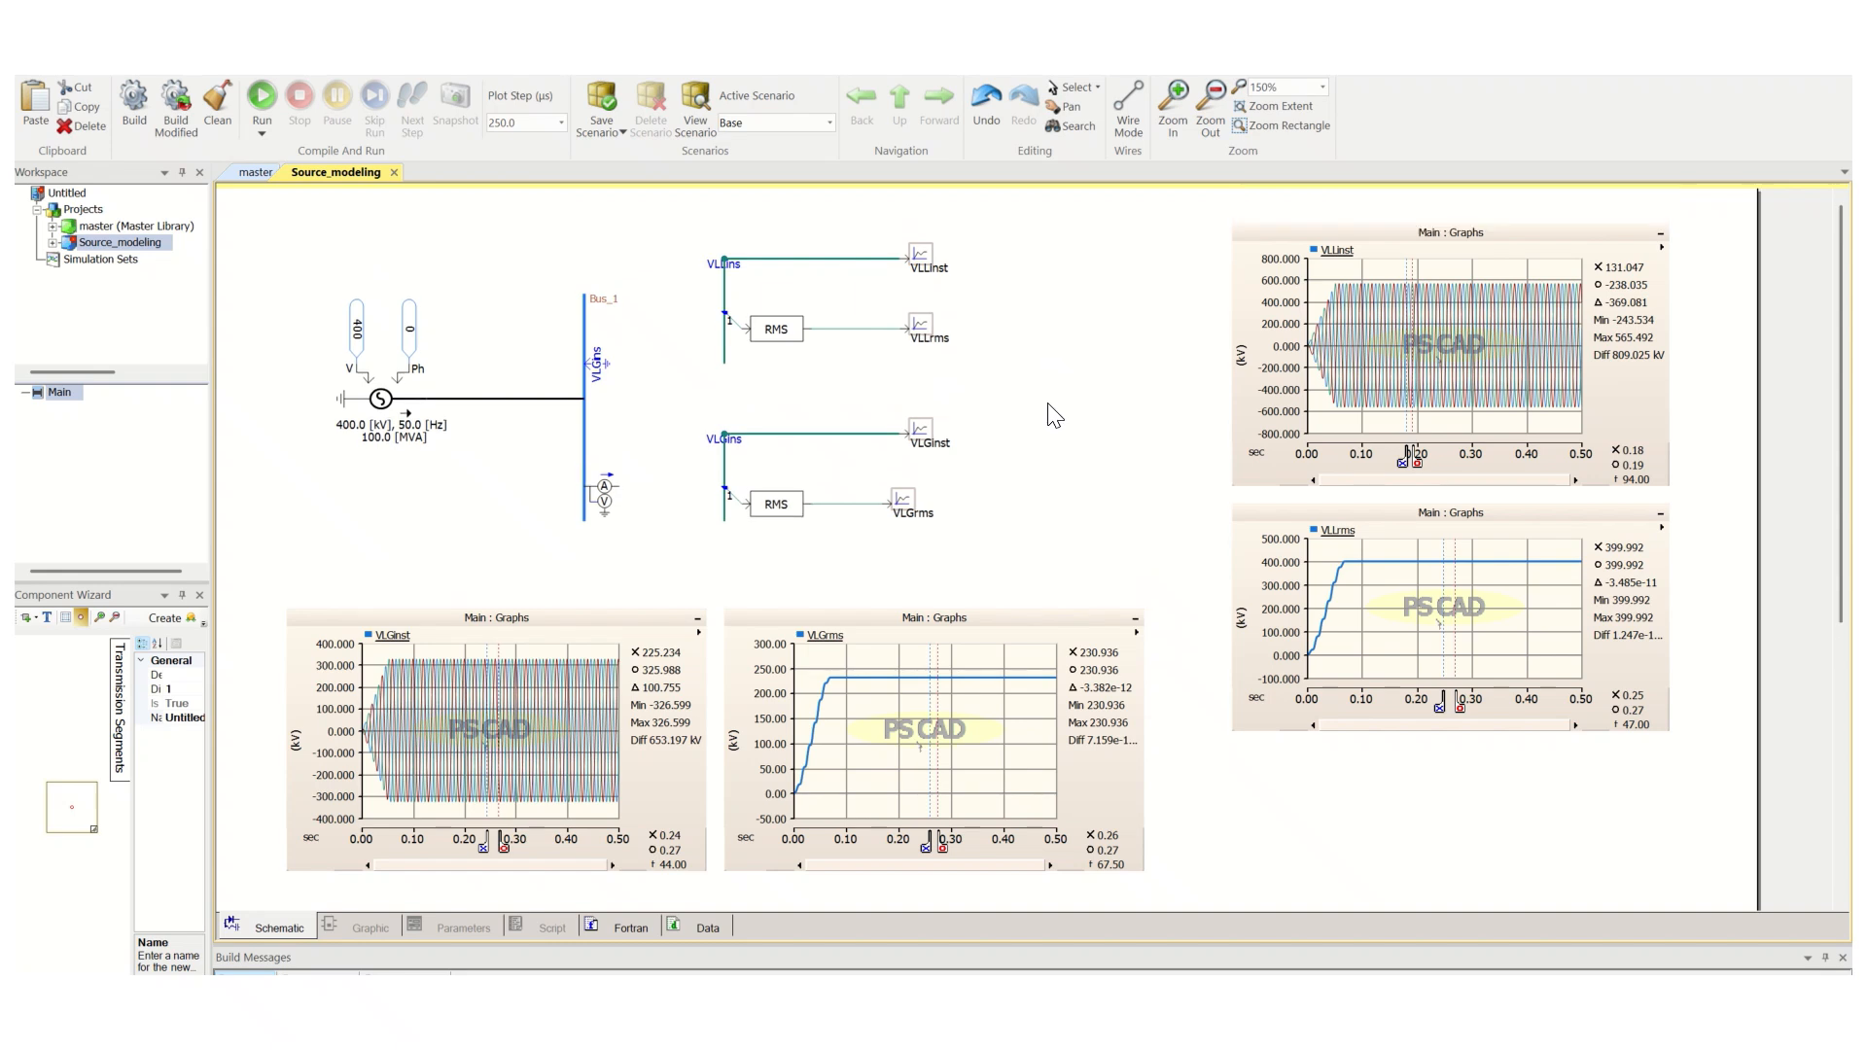